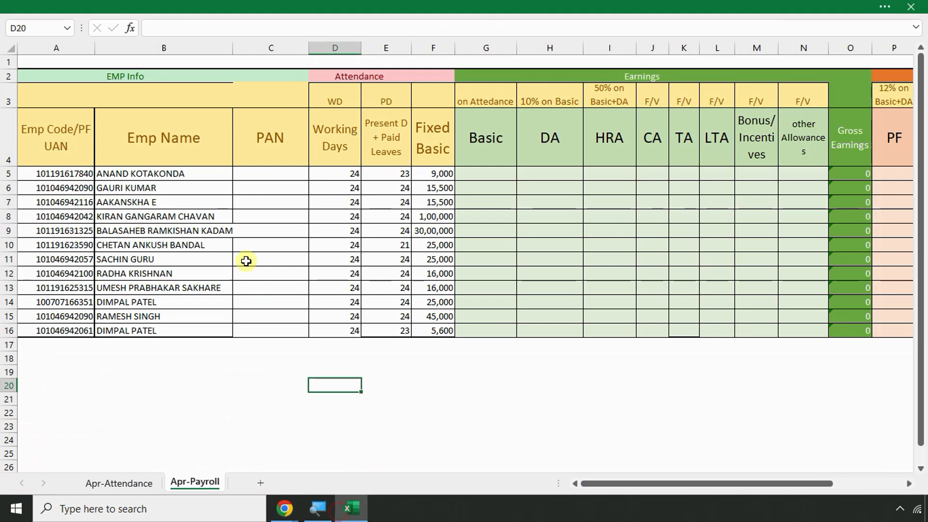
# Scan row 10 out past Net Salary and back to column A
pyautogui.press('Right')
pyautogui.press('Right')
pyautogui.press('Right')
pyautogui.press('Right')
pyautogui.press('Right')
pyautogui.press('Right')
pyautogui.press('Right')
pyautogui.press('Right')
pyautogui.press('Right')
pyautogui.press('Right')
pyautogui.press('Right')
pyautogui.press('Right')
pyautogui.press('Right')
pyautogui.press('Right')
pyautogui.press('Right')
pyautogui.press('Right')
pyautogui.press('Right')
pyautogui.press('Right')
pyautogui.press('Right')
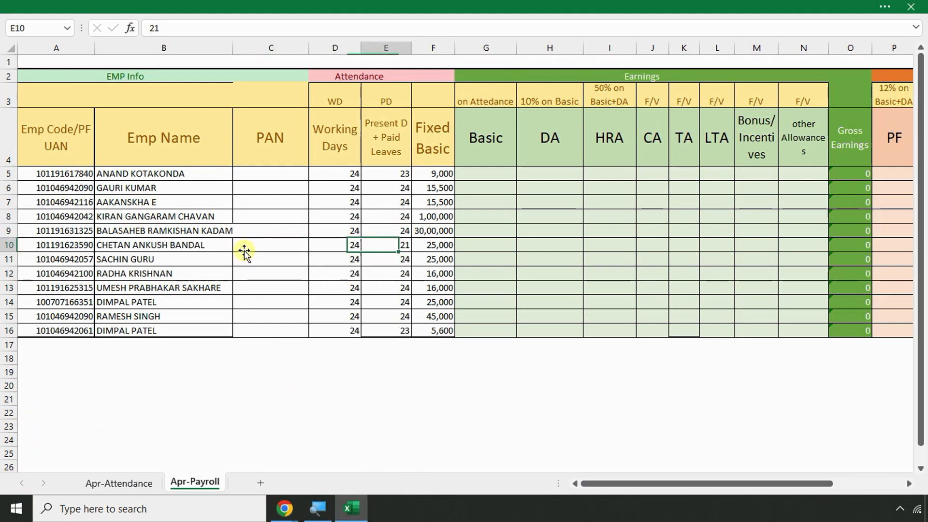
pyautogui.press('Right')
pyautogui.press('Right')
pyautogui.press('Right')
pyautogui.press('Right')
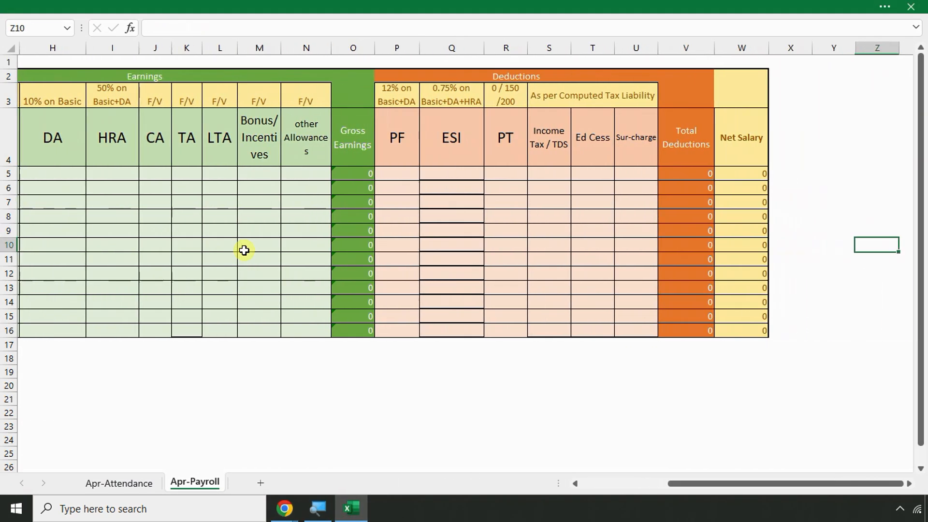
pyautogui.press('Left')
pyautogui.press('Left')
pyautogui.press('Left')
pyautogui.press('Left')
pyautogui.press('Left')
pyautogui.press('Left')
pyautogui.press('Left')
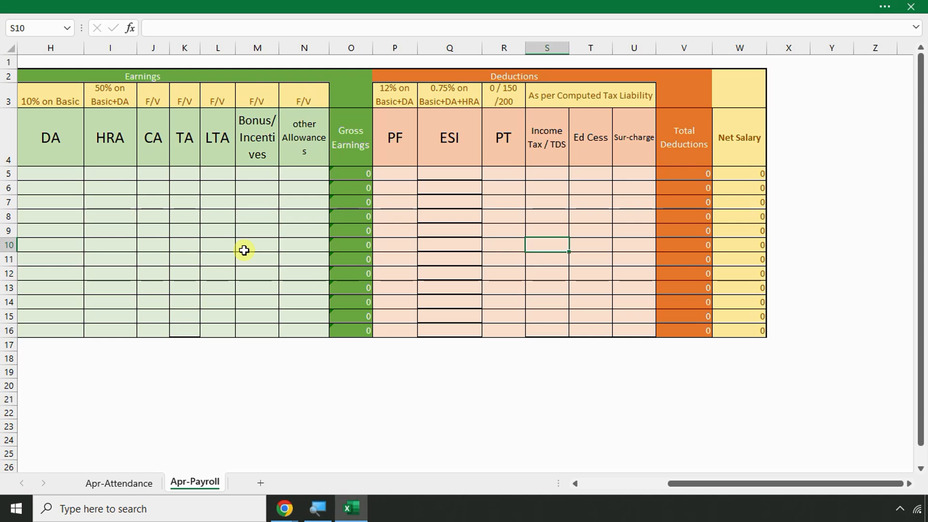
pyautogui.press('Left')
pyautogui.press('Left')
pyautogui.press('Home')
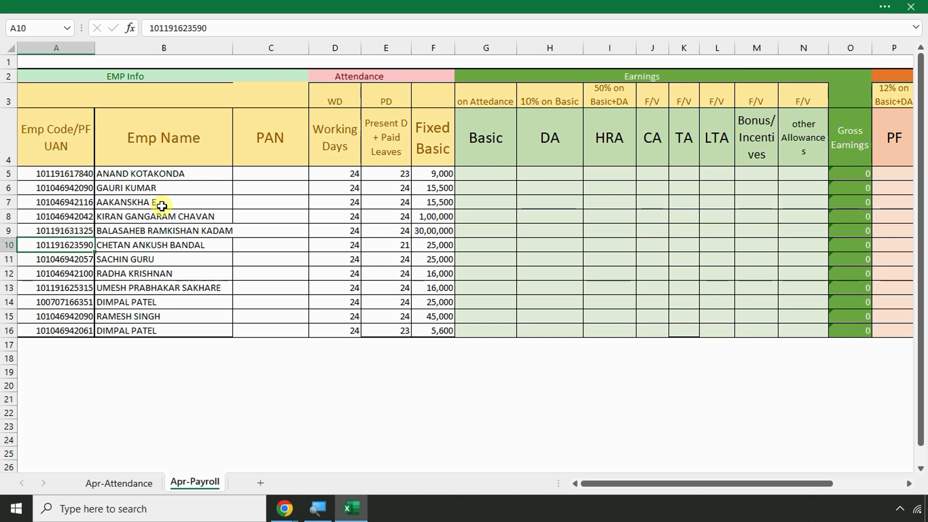
pyautogui.click(136, 373)
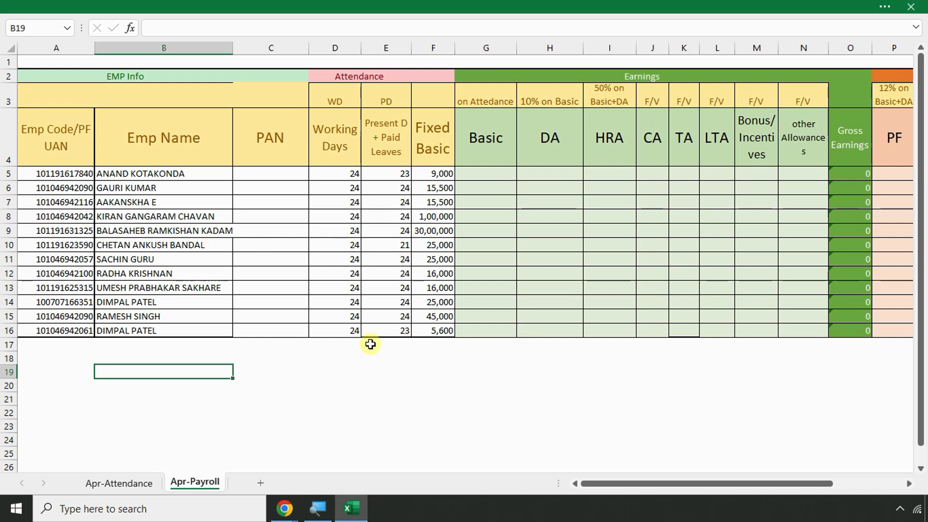
# Highlight the employee code, Emp Name and PAN columns in turn
pyautogui.moveTo(45, 124); pyautogui.dragTo(64, 315)
pyautogui.moveTo(154, 140); pyautogui.dragTo(156, 332)
pyautogui.moveTo(264, 139); pyautogui.dragTo(262, 328)
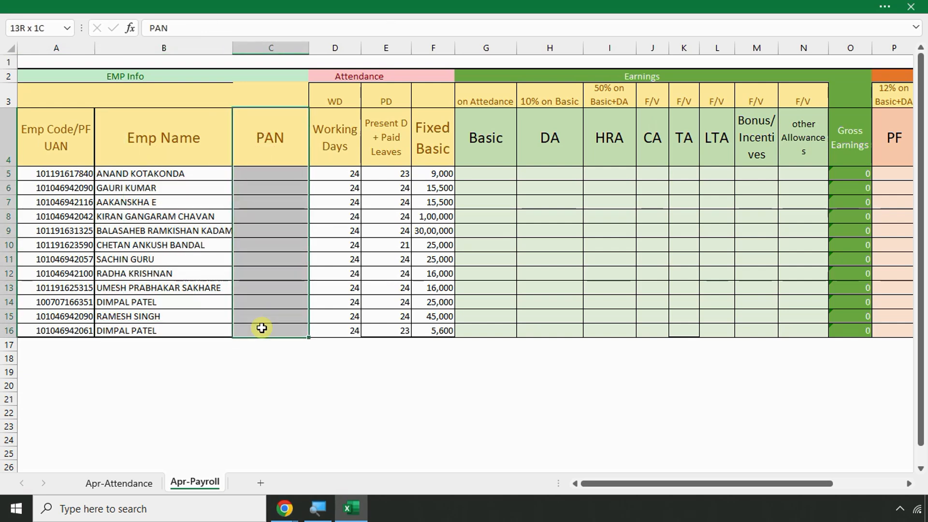
pyautogui.moveTo(261, 328); pyautogui.dragTo(262, 328)
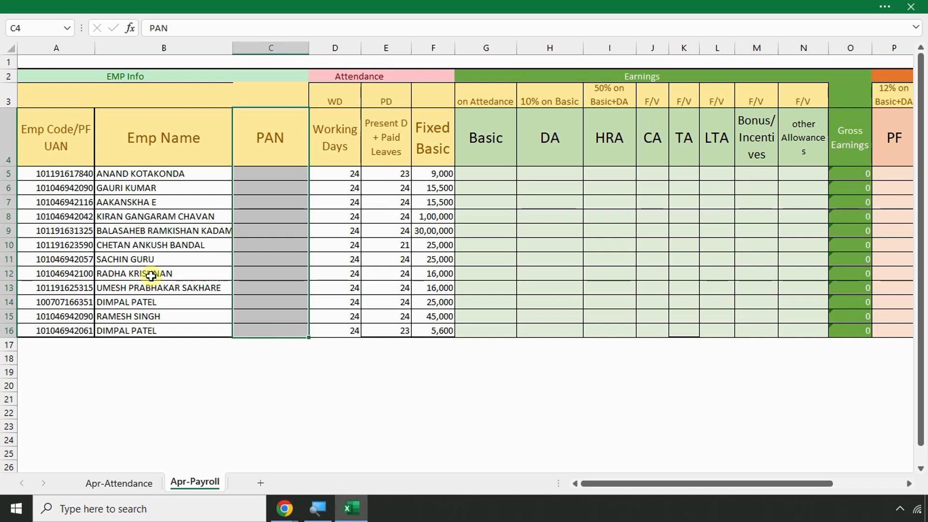
pyautogui.moveTo(48, 173); pyautogui.dragTo(49, 328)
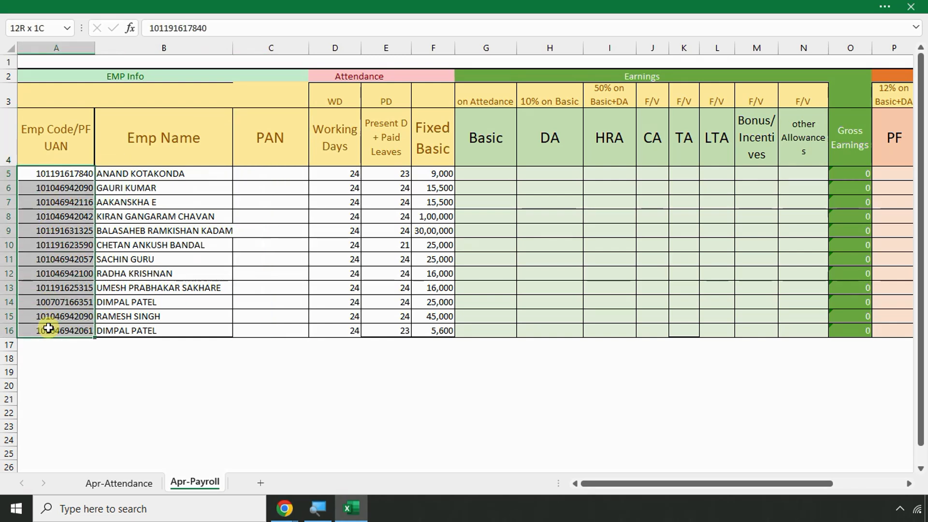
pyautogui.moveTo(129, 148); pyautogui.dragTo(148, 325)
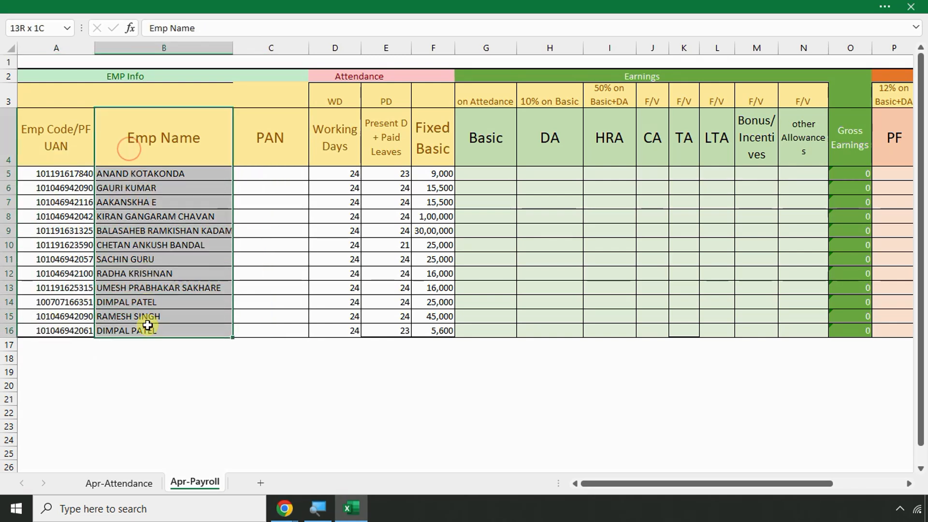
pyautogui.moveTo(247, 150); pyautogui.dragTo(260, 341)
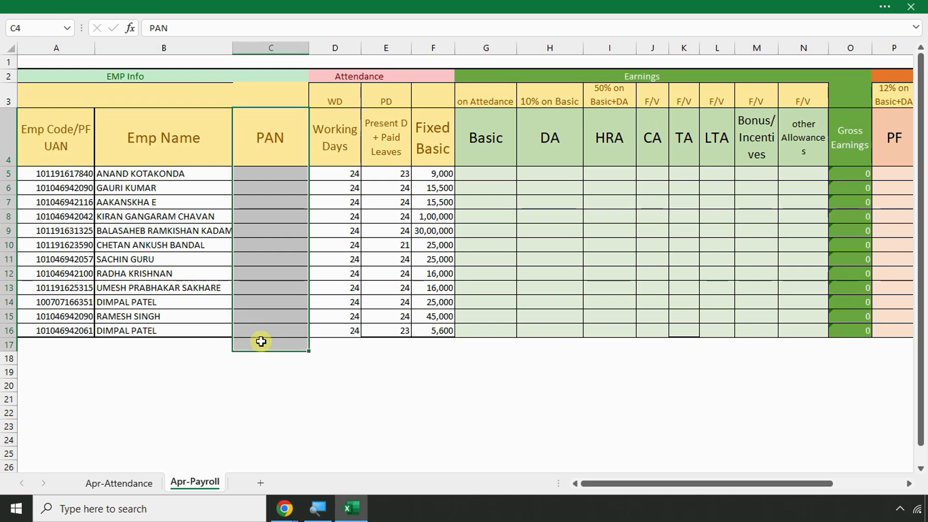
# Widen column F so Fixed Basic amounts like 30,00,000 show in full
pyautogui.press('Right')
pyautogui.press('Right')
pyautogui.press('Right')
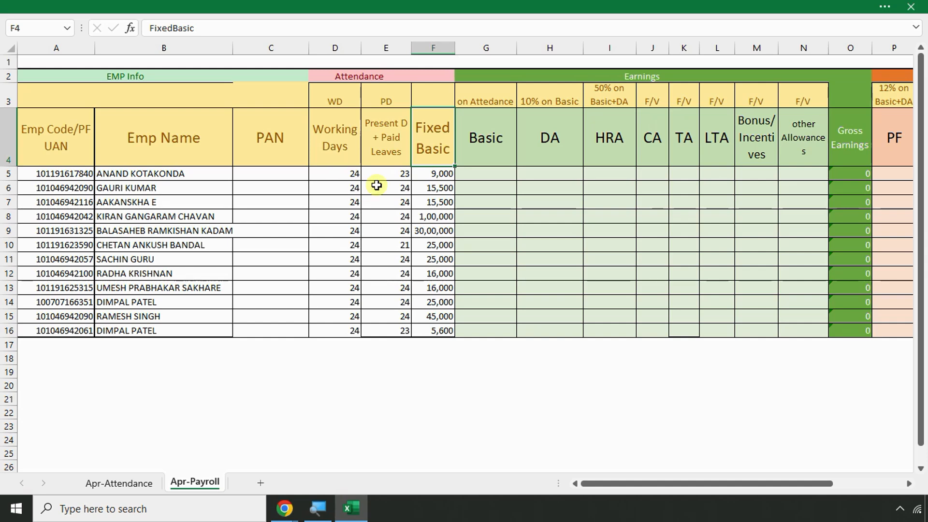
pyautogui.keyDown('ctrl'); pyautogui.scroll(3, 372, 185); pyautogui.keyUp('ctrl')
pyautogui.moveTo(313, 50); pyautogui.dragTo(321, 51)
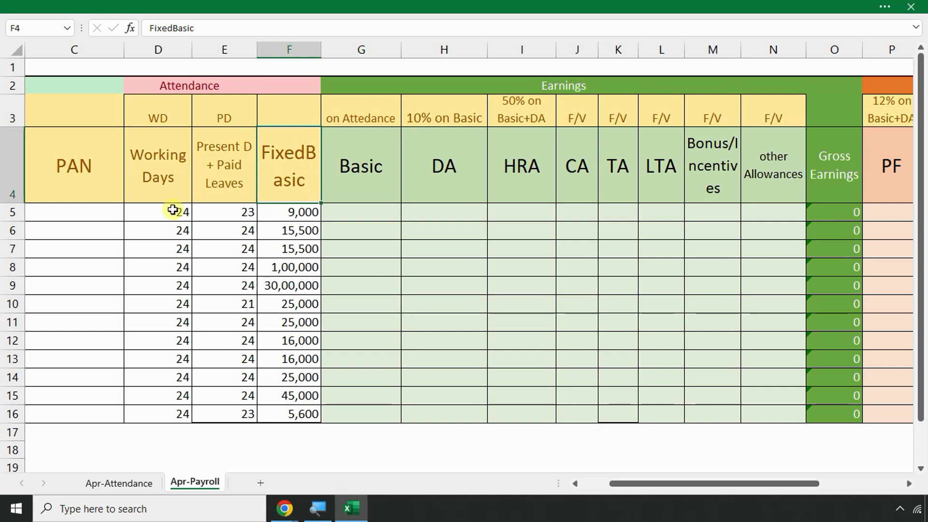
# Highlight working days, present days and all Fixed Basic amounts, then select the first employee's cells
pyautogui.moveTo(177, 209); pyautogui.dragTo(174, 311)
pyautogui.moveTo(234, 211); pyautogui.dragTo(215, 310)
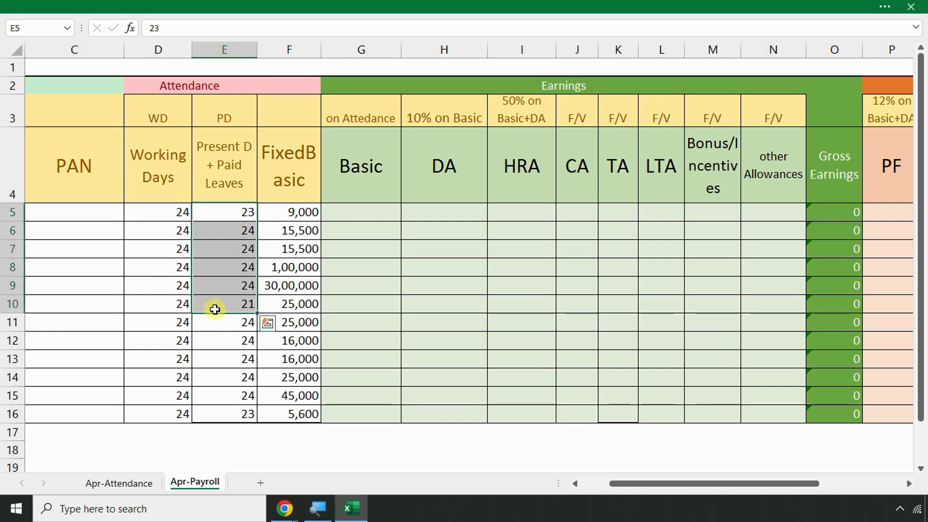
pyautogui.moveTo(290, 215); pyautogui.dragTo(280, 422)
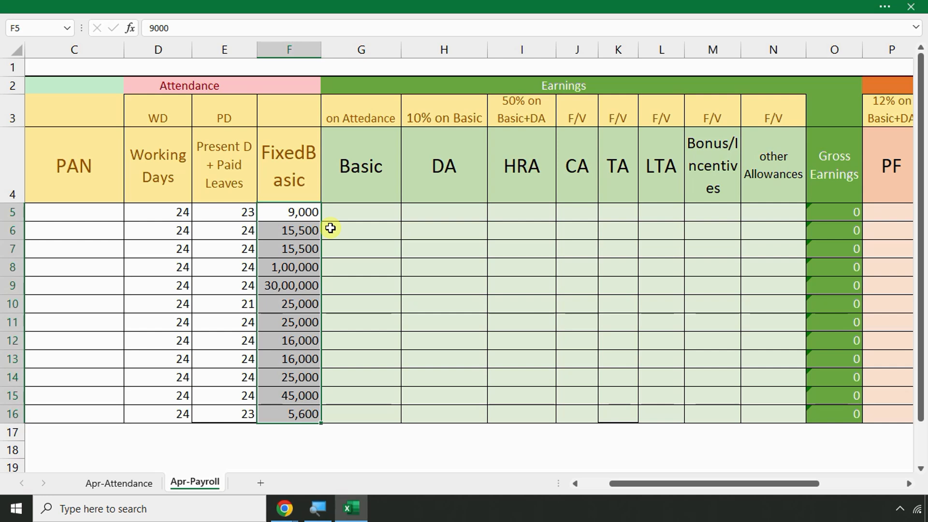
pyautogui.click(170, 211)
pyautogui.click(305, 211)
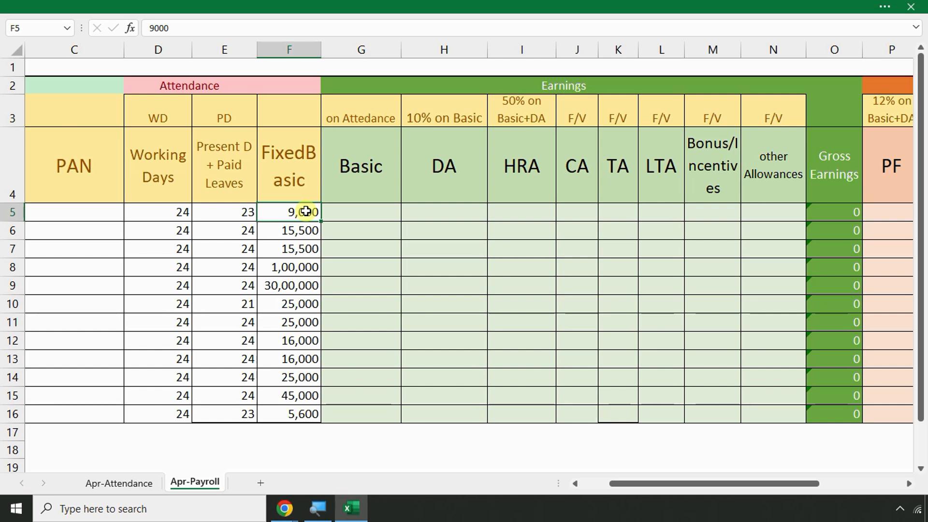
pyautogui.press('Right')
pyautogui.press('Right')
pyautogui.press('Right')
pyautogui.press('Right')
pyautogui.press('Right')
pyautogui.press('Right')
pyautogui.press('Right')
pyautogui.press('Right')
pyautogui.press('Right')
pyautogui.press('Right')
pyautogui.press('Right')
pyautogui.press('Right')
pyautogui.press('Right')
pyautogui.press('Right')
pyautogui.press('Right')
pyautogui.press('Right')
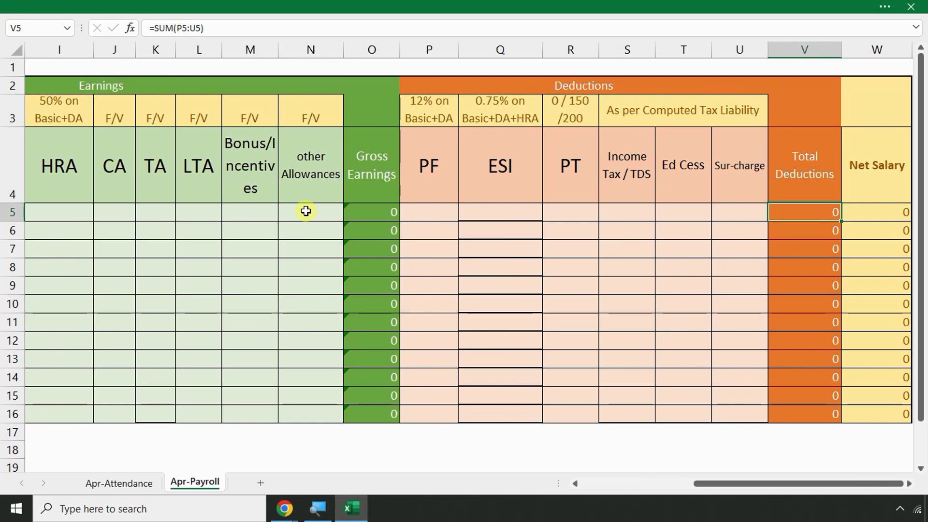
# Select Gross Earnings through Net Salary (O5:W16) for all rows and delete the calculated zeros
pyautogui.press('Right')
pyautogui.press('Right')
pyautogui.press('Right')
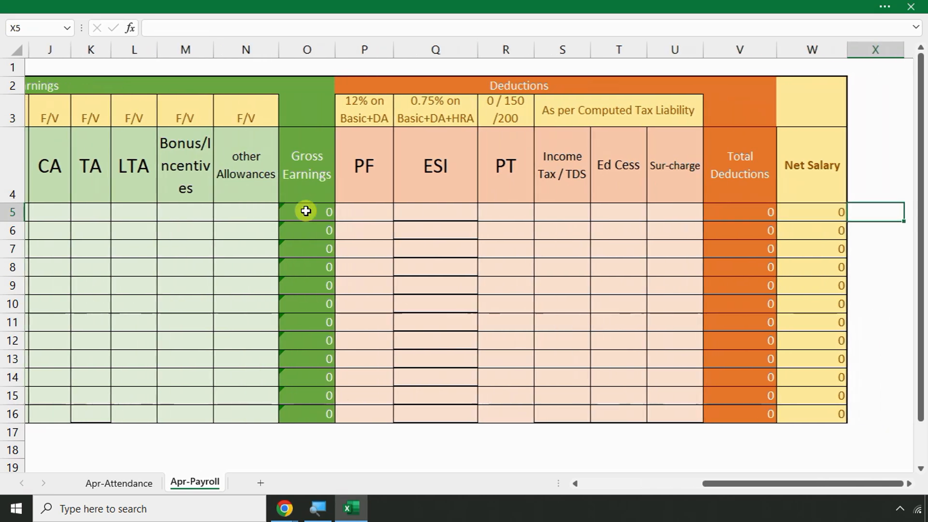
pyautogui.click(227, 212)
pyautogui.moveTo(228, 212)
pyautogui.mouseDown()
pyautogui.moveTo(213, 400)
pyautogui.moveTo(350, 413)
pyautogui.moveTo(655, 404)
pyautogui.moveTo(730, 412)
pyautogui.mouseUp()
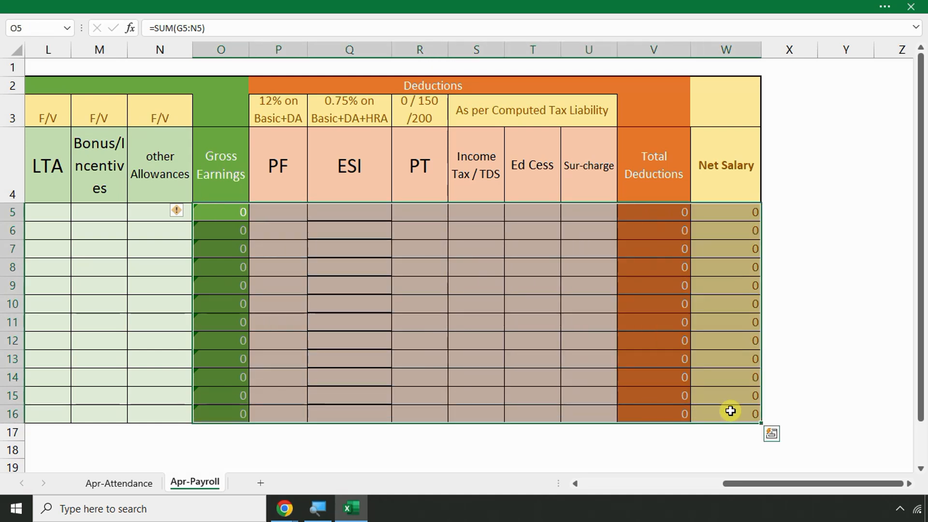
pyautogui.press('Delete')
pyautogui.click(505, 309)
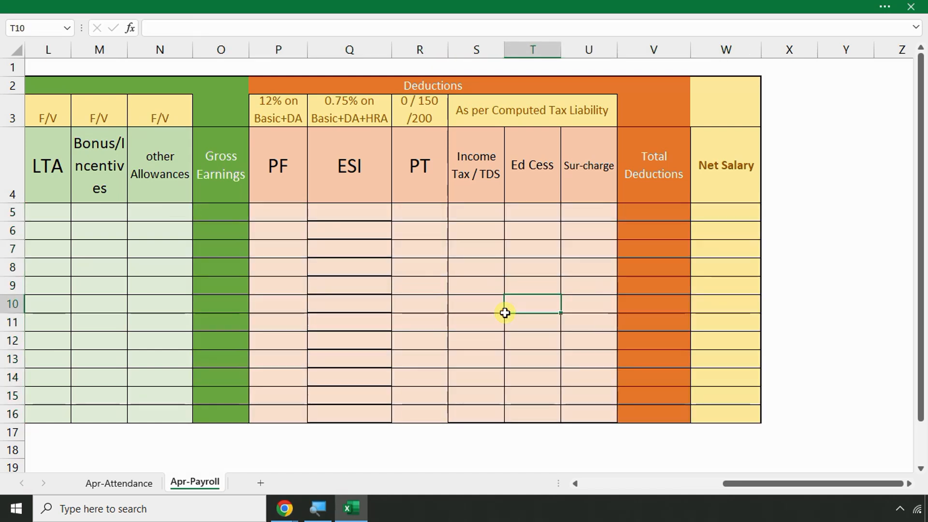
pyautogui.click(352, 43)
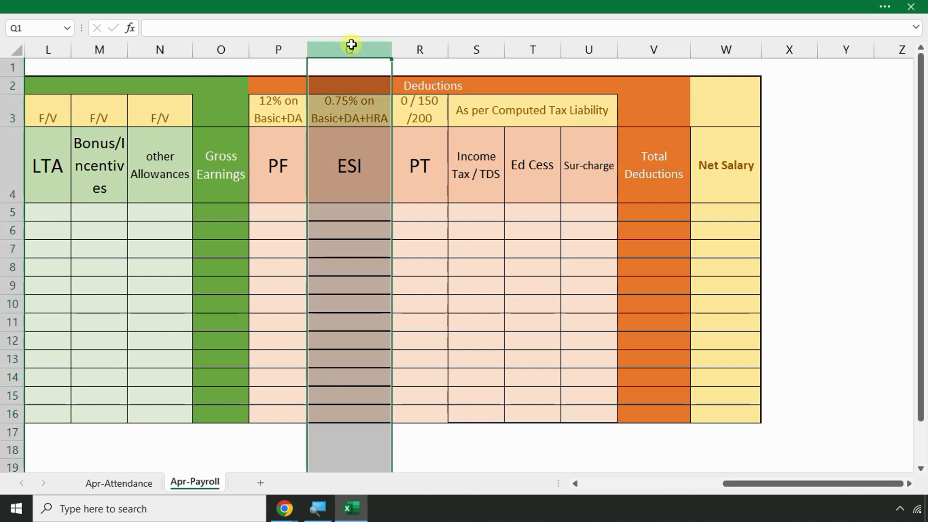
# Insert a blank column before the ESI column
pyautogui.rightClick(347, 48)
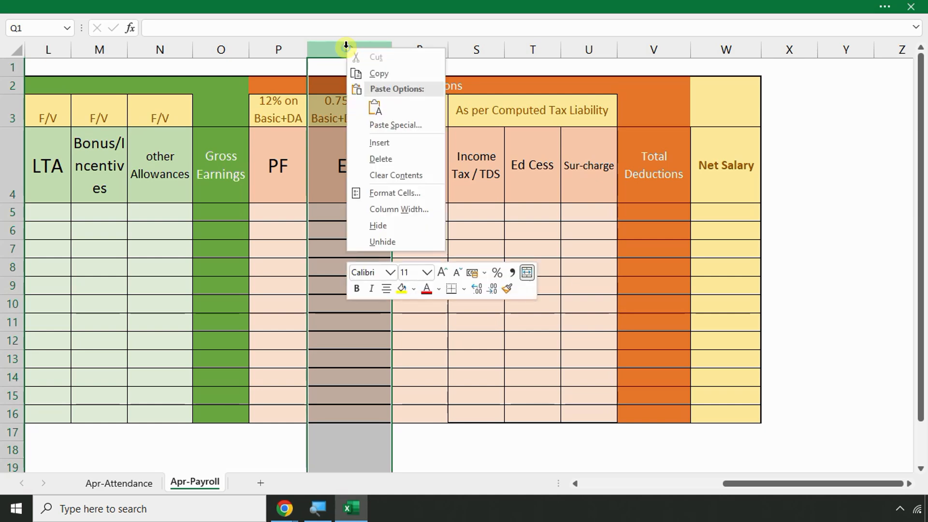
pyautogui.click(383, 143)
pyautogui.click(404, 159)
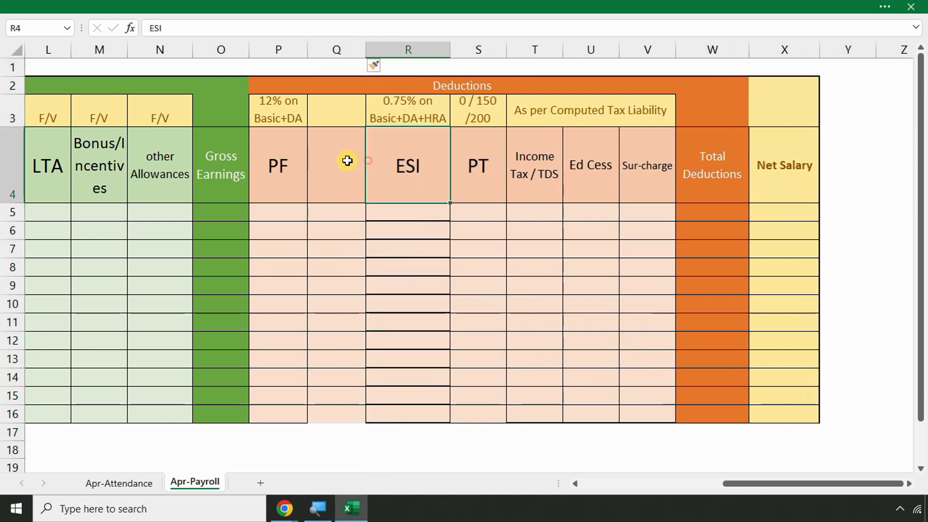
pyautogui.click(347, 160)
# Head the new column 'ESI validation' and jump back to column A
pyautogui.write('es')
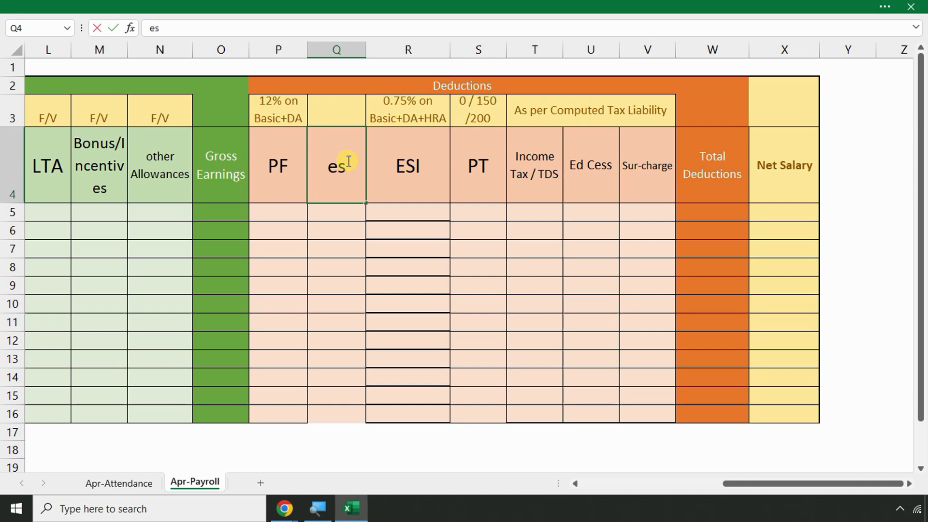
pyautogui.write('SI')
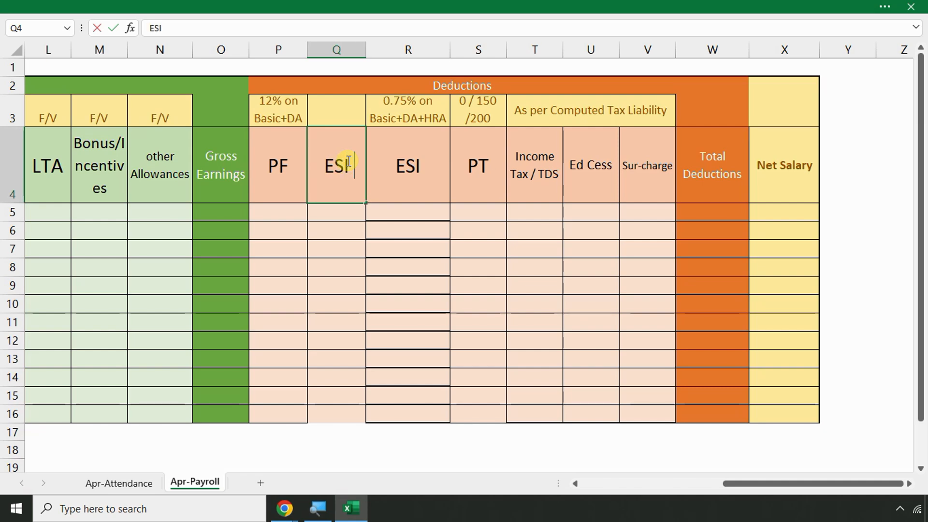
pyautogui.write(' valida')
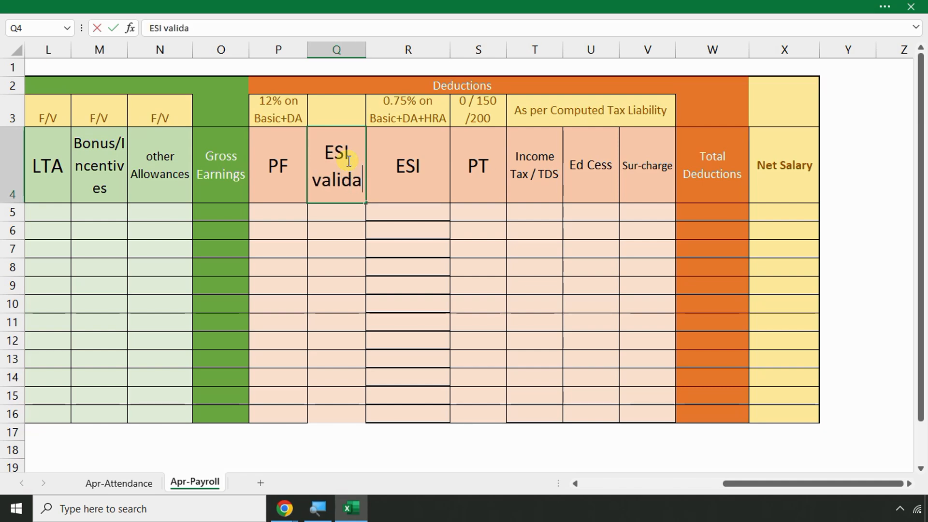
pyautogui.press('BackSpace')
pyautogui.write('ation')
pyautogui.hotkey('ctrl', 'Return')
pyautogui.press('Return')
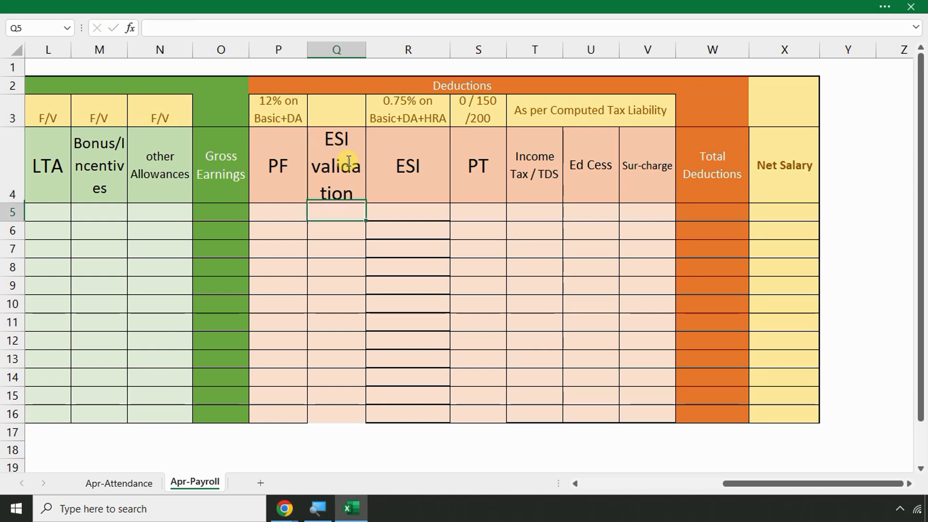
pyautogui.click(325, 238)
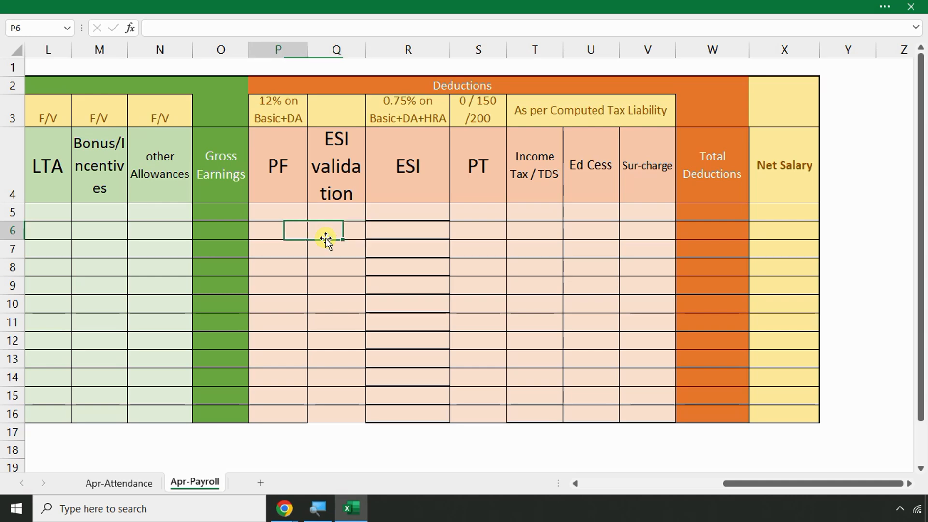
pyautogui.press('Home')
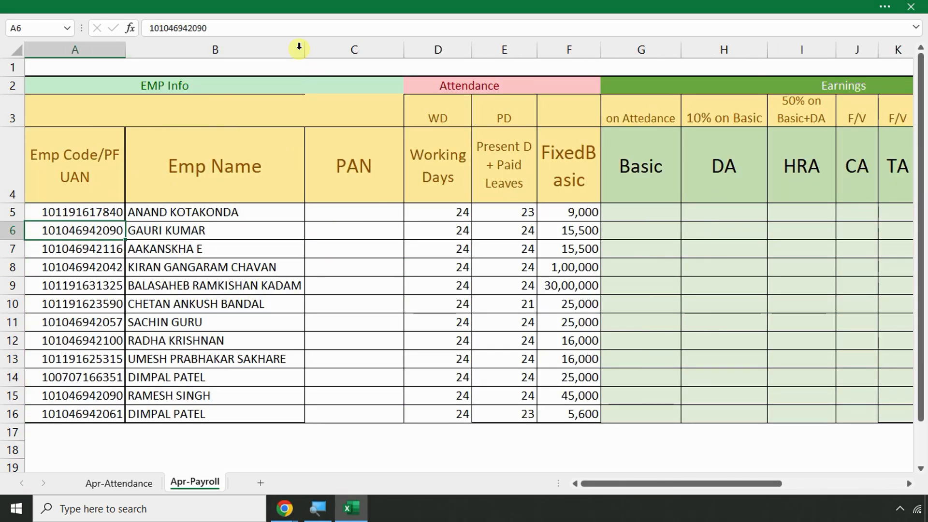
# AutoFit the PAN column to its contents and select the first Basic cell G5
pyautogui.doubleClick(405, 46)
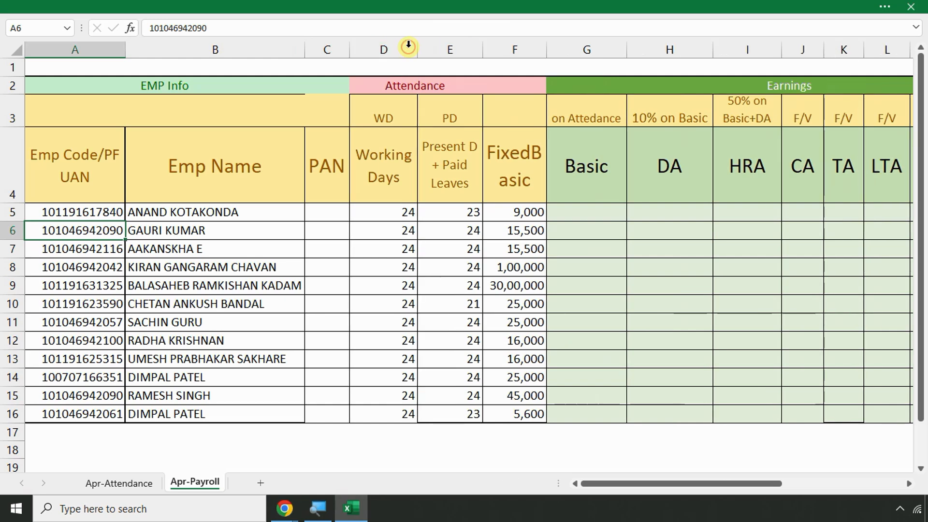
pyautogui.click(574, 205)
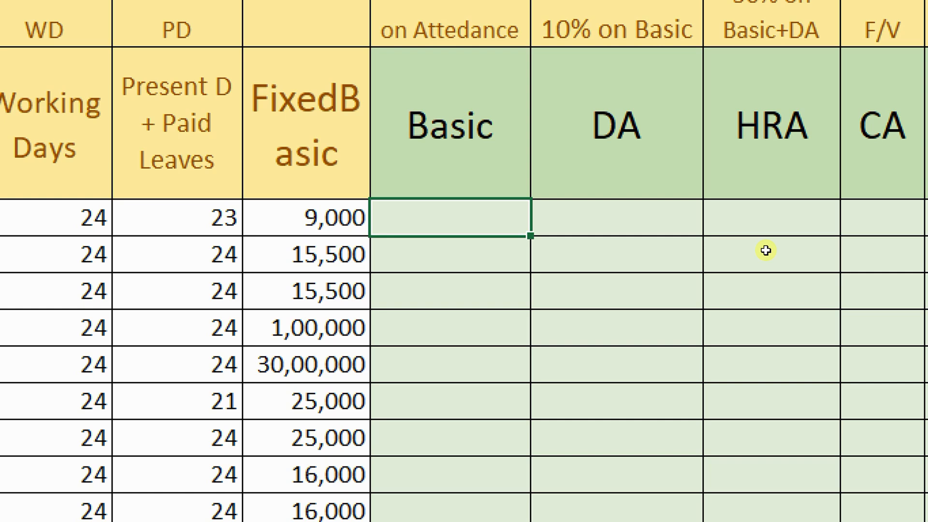
# Enter =F5*E5/D5 in G5 so the first employee's Basic becomes 8625
pyautogui.write('=')
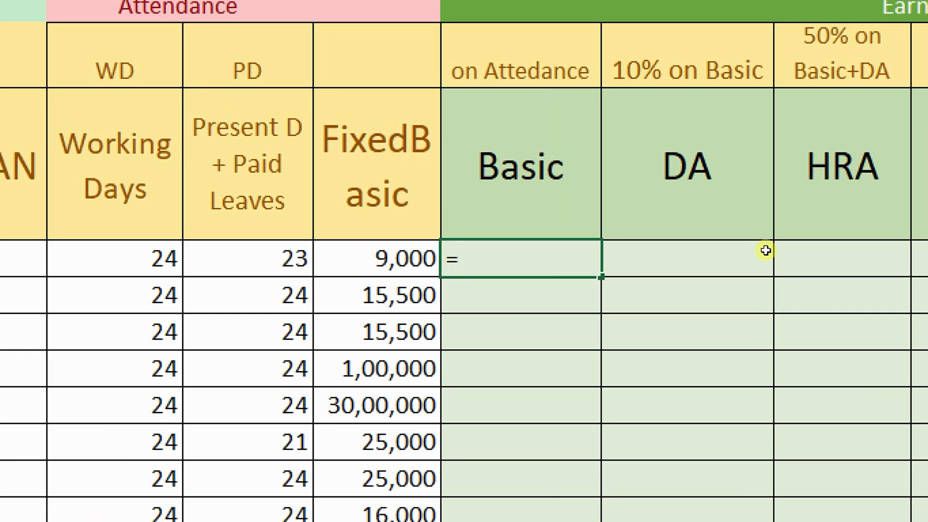
pyautogui.press('Left')
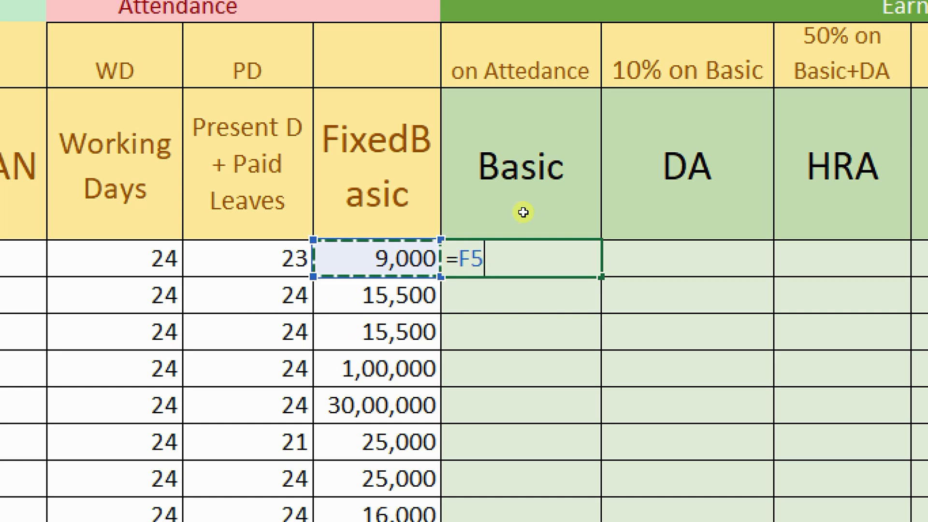
pyautogui.write('*')
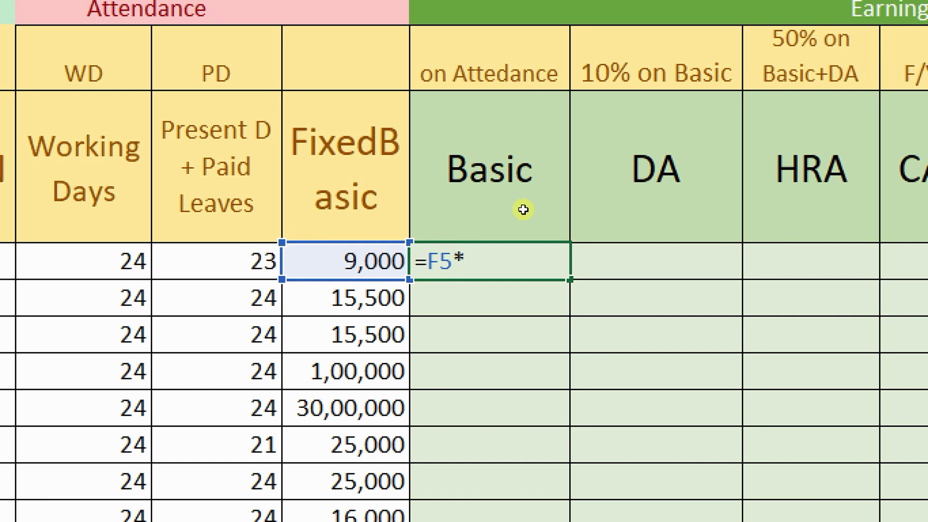
pyautogui.press('Left')
pyautogui.press('Left')
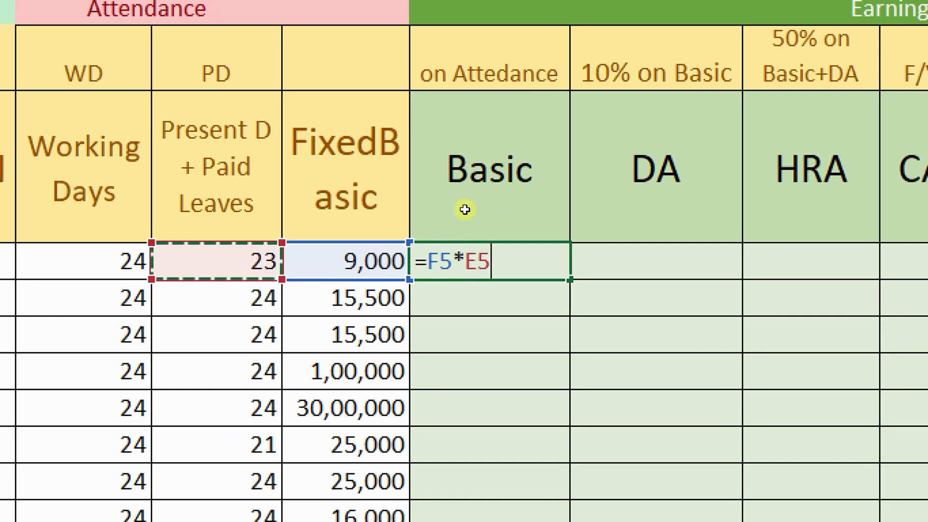
pyautogui.write('/')
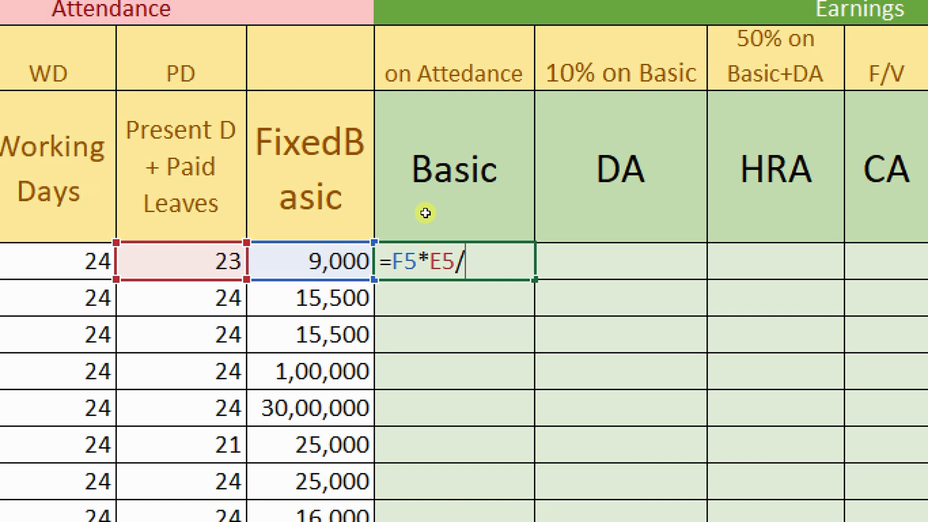
pyautogui.press('Left')
pyautogui.press('Left')
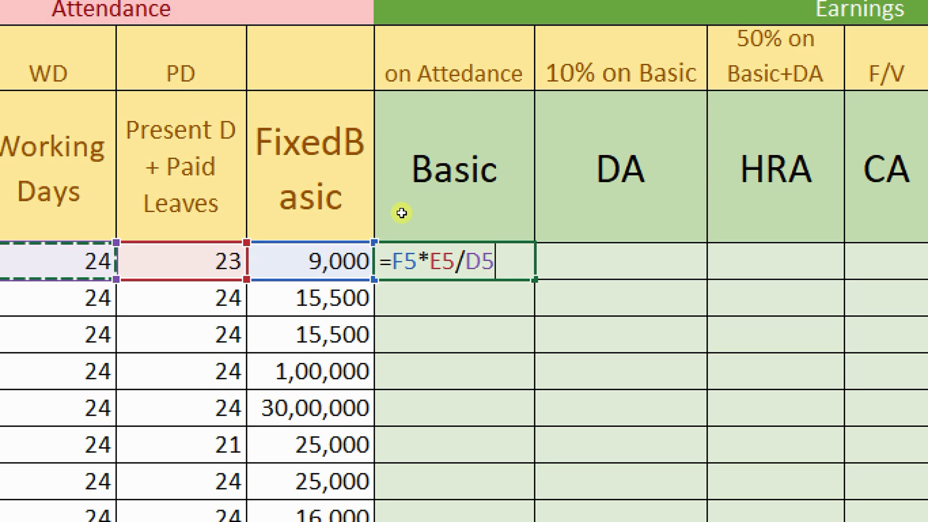
pyautogui.press('BackSpace')
pyautogui.press('BackSpace')
pyautogui.press('BackSpace')
pyautogui.press('BackSpace')
pyautogui.press('BackSpace')
pyautogui.press('BackSpace')
pyautogui.press('BackSpace')
pyautogui.press('BackSpace')
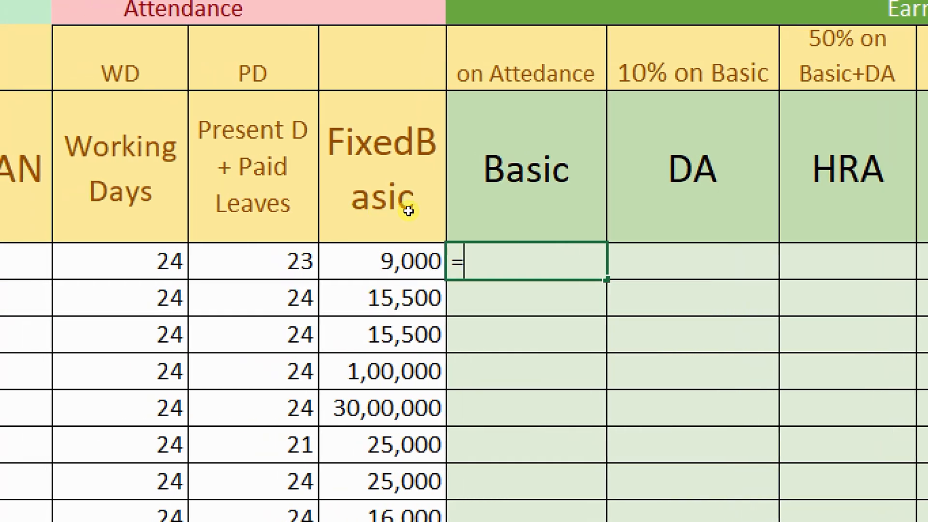
pyautogui.press('Left')
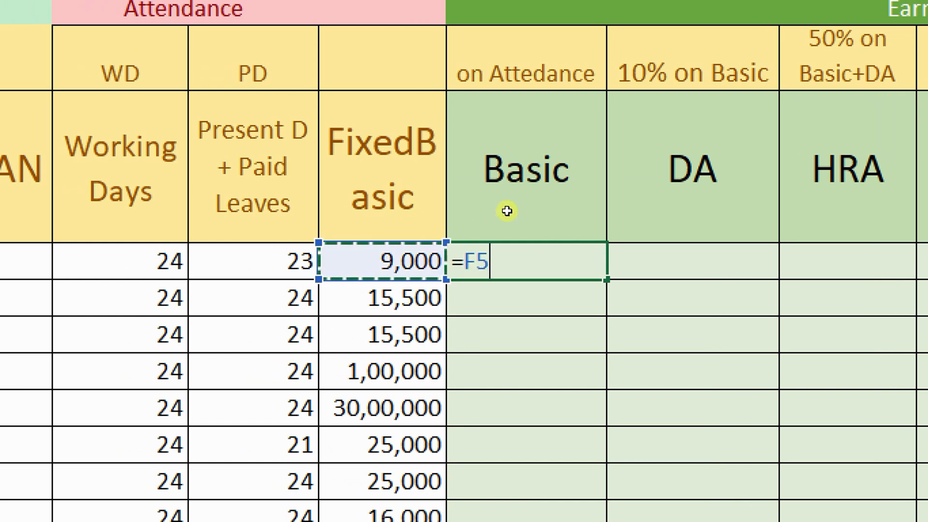
pyautogui.write('*')
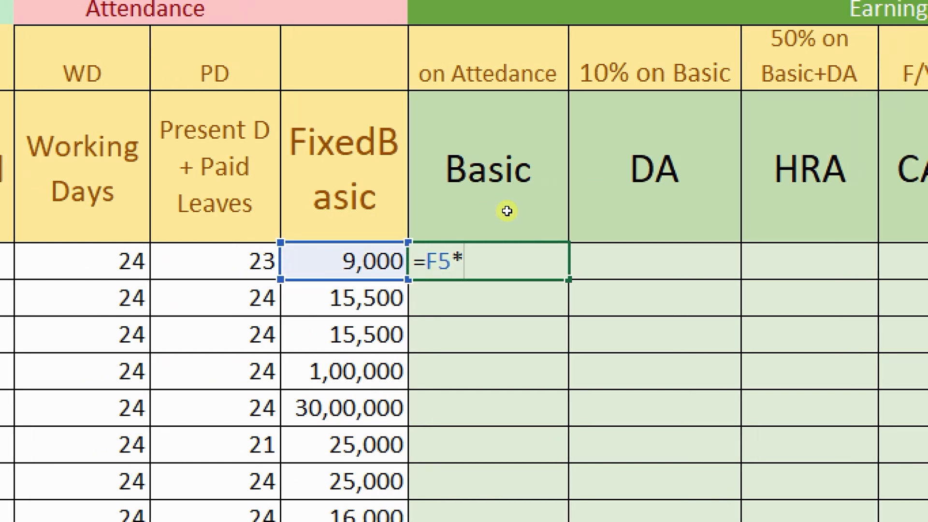
pyautogui.press('Left')
pyautogui.press('Left')
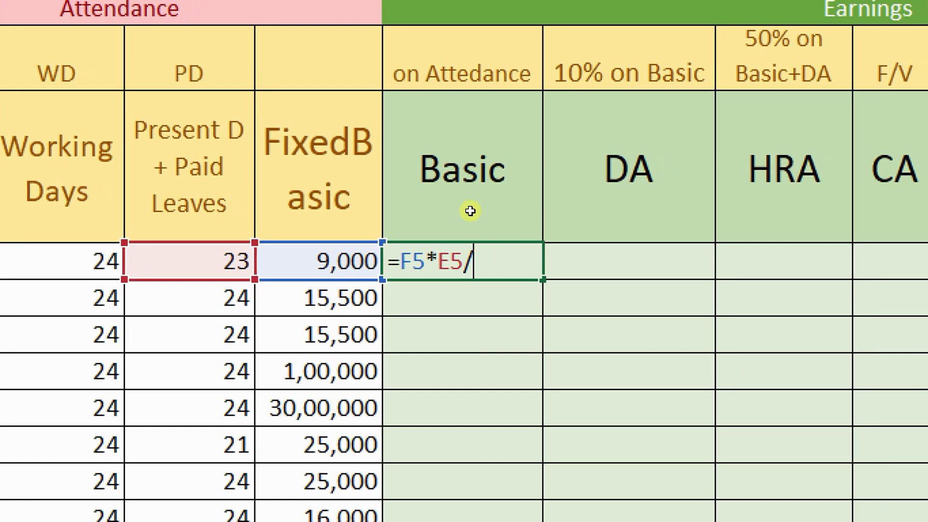
pyautogui.press('Left')
pyautogui.press('Left')
pyautogui.press('Left')
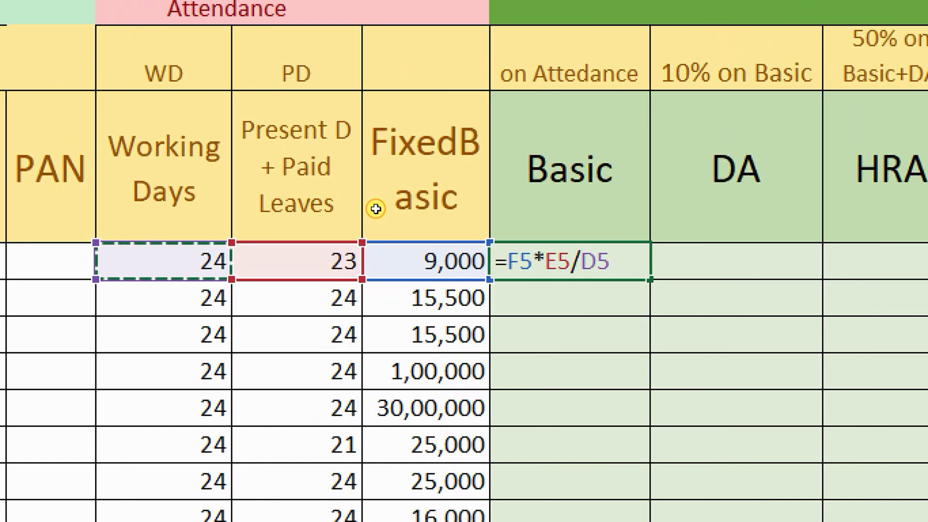
pyautogui.press('Return')
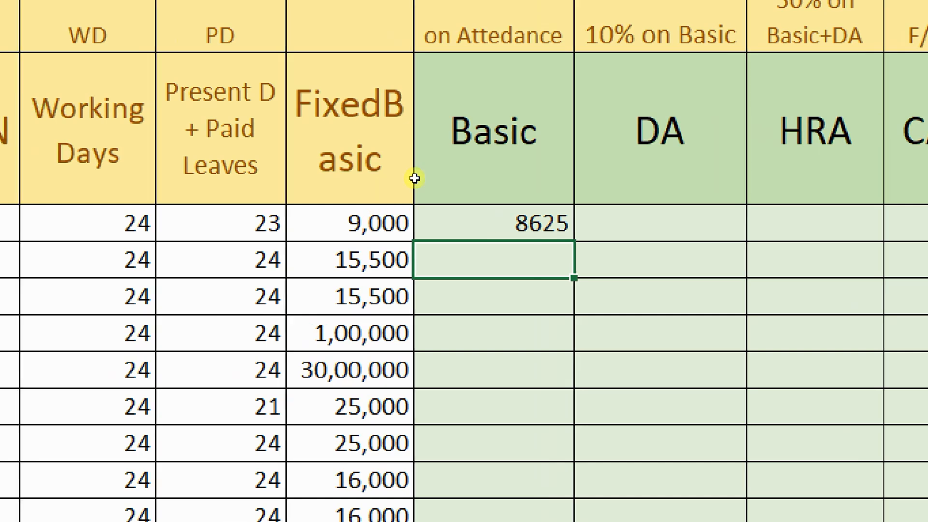
# Fill the G5 Basic formula down all employees, giving 15500, 100000, 21875 and so on
pyautogui.press('Up')
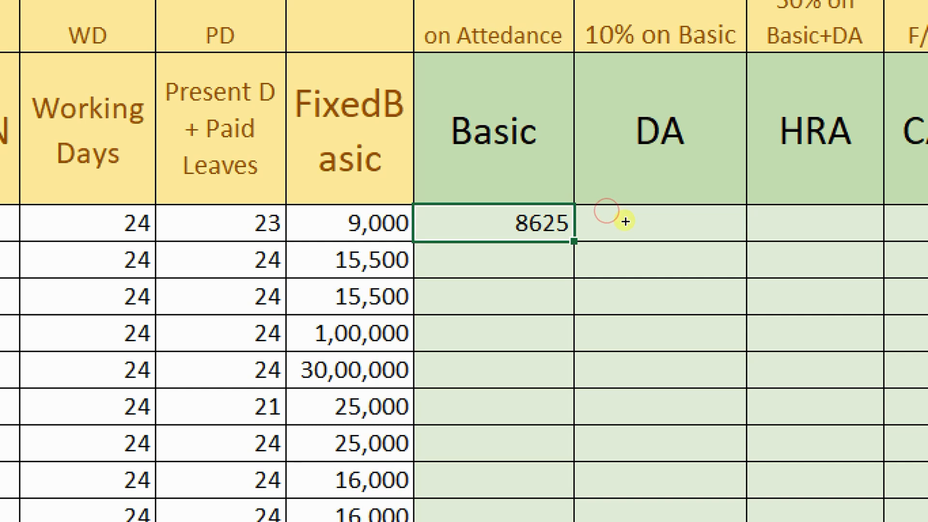
pyautogui.doubleClick(573, 241)
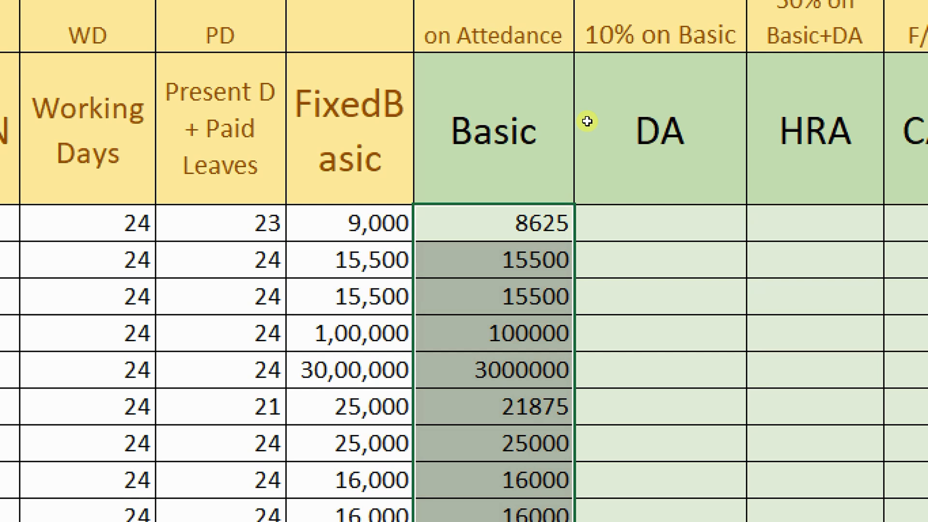
pyautogui.click(669, 214)
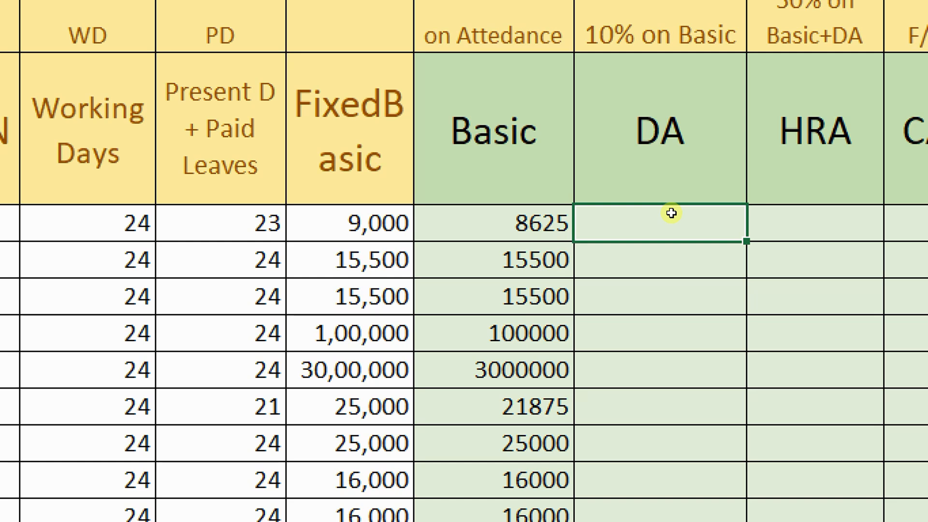
pyautogui.write('1000')
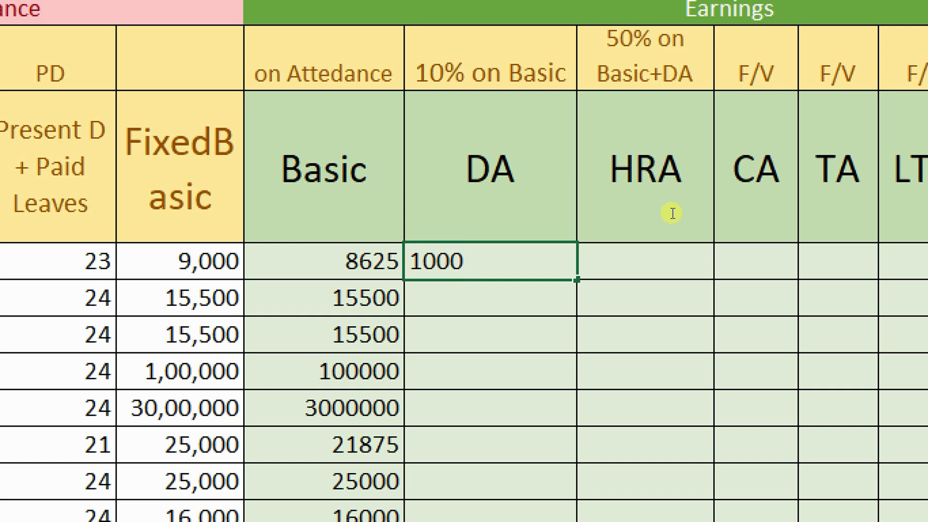
pyautogui.write('+1000')
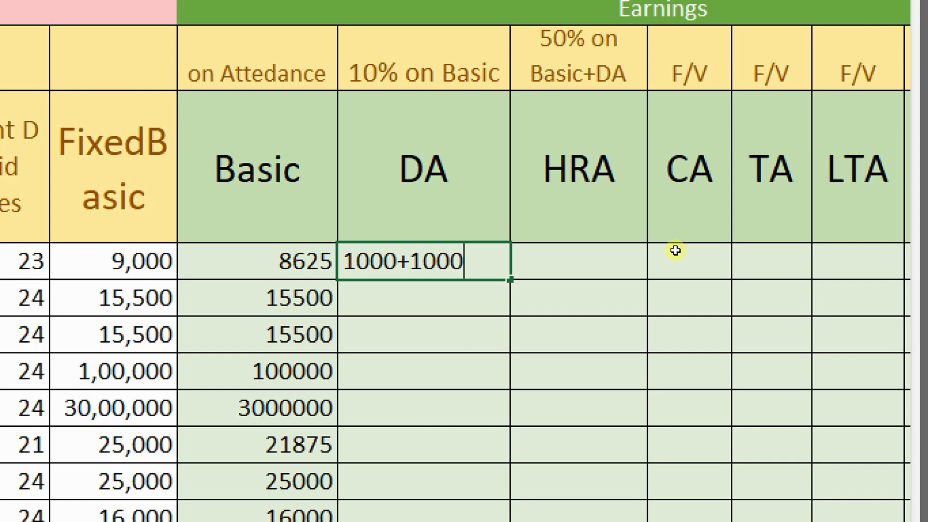
pyautogui.press('BackSpace')
pyautogui.press('BackSpace')
pyautogui.press('BackSpace')
pyautogui.press('BackSpace')
pyautogui.press('BackSpace')
pyautogui.press('BackSpace')
pyautogui.press('BackSpace')
pyautogui.press('BackSpace')
pyautogui.press('BackSpace')
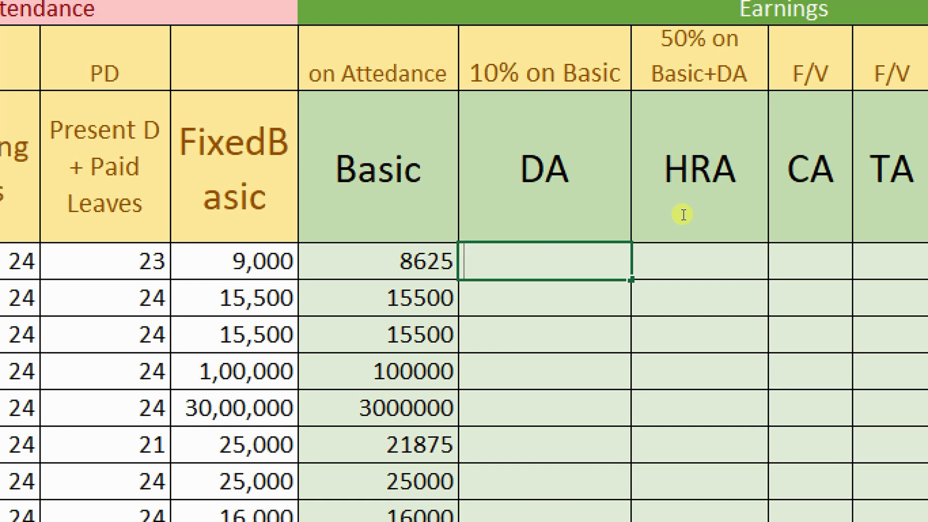
pyautogui.press('Escape')
pyautogui.press('Left')
pyautogui.press('Left')
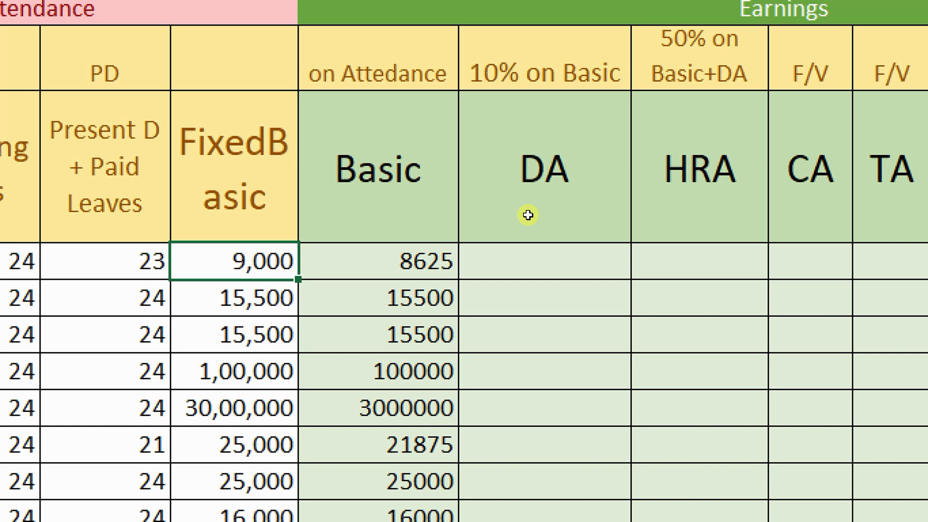
pyautogui.press('Right')
pyautogui.press('Right')
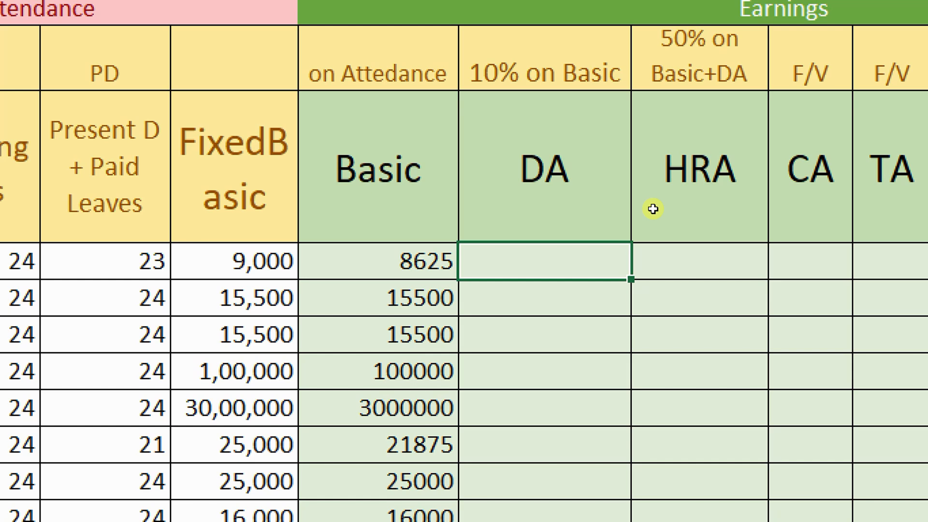
pyautogui.write('9000')
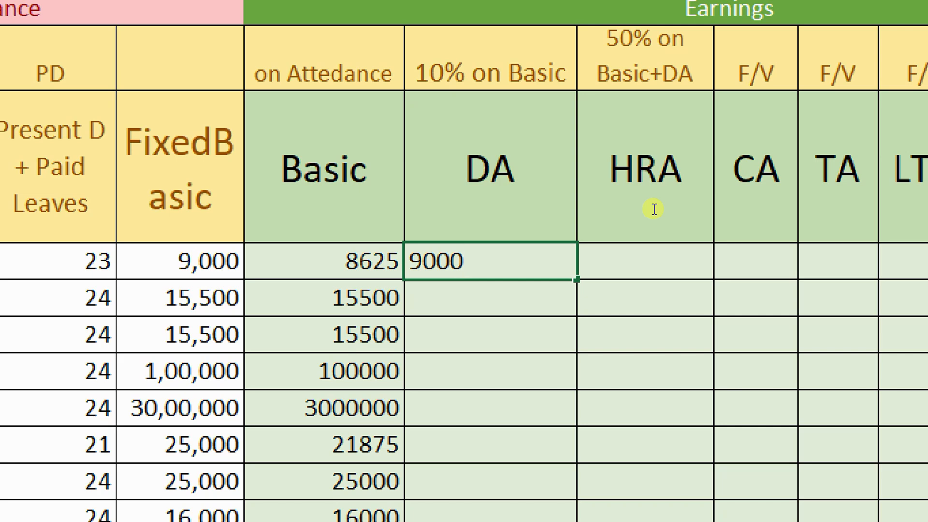
pyautogui.press('BackSpace')
pyautogui.press('BackSpace')
pyautogui.press('BackSpace')
pyautogui.press('BackSpace')
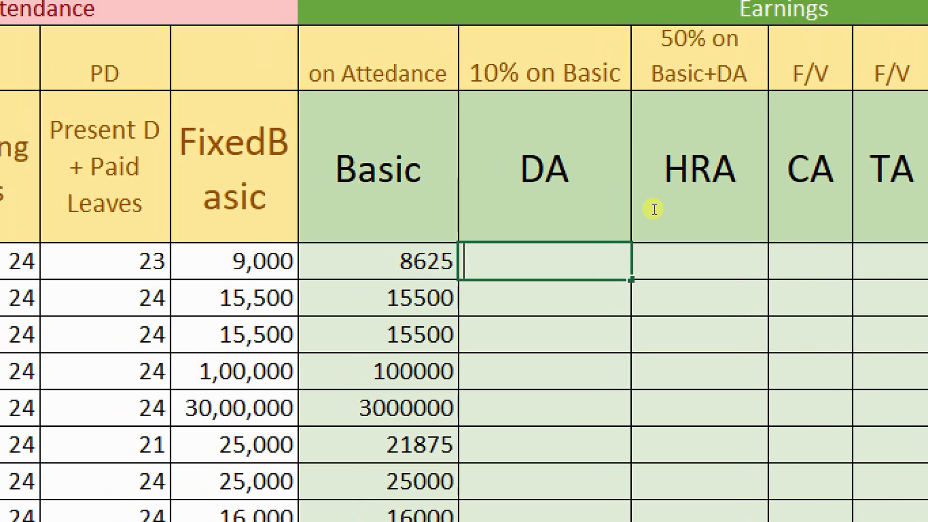
pyautogui.write('=')
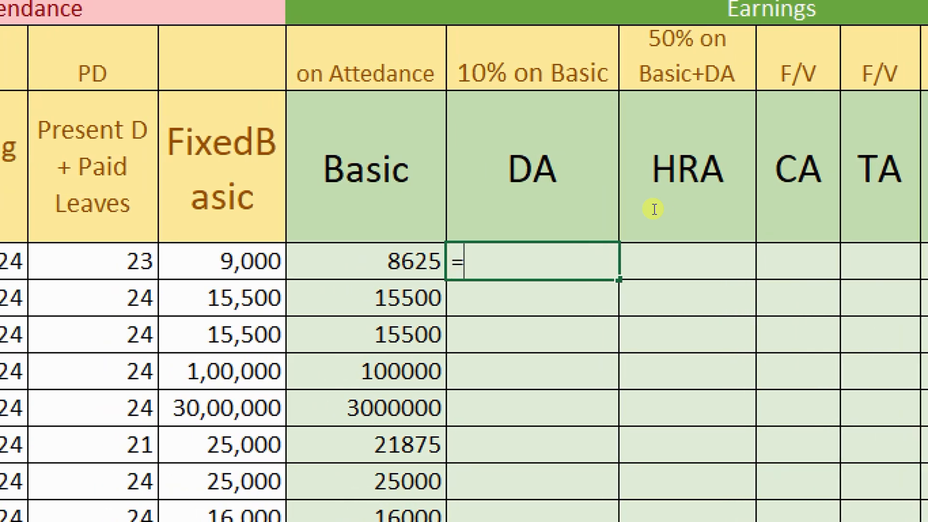
pyautogui.write('100')
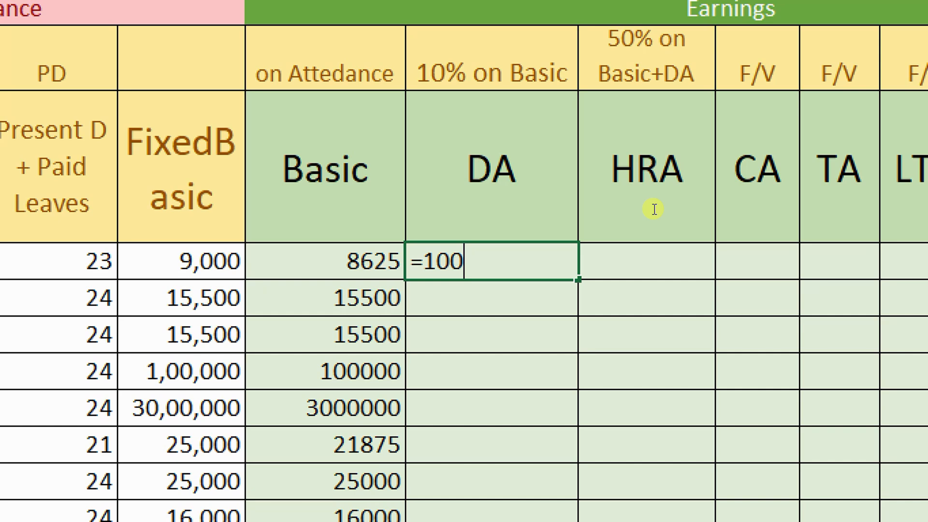
pyautogui.press('BackSpace')
pyautogui.press('BackSpace')
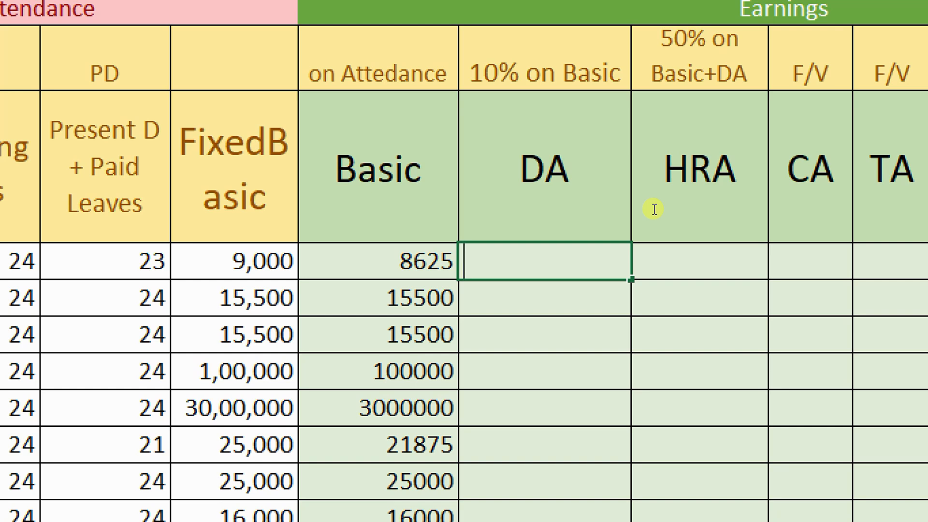
# Enter =G5*10/100 as the first DA (863) and fill it down every employee
pyautogui.write('=')
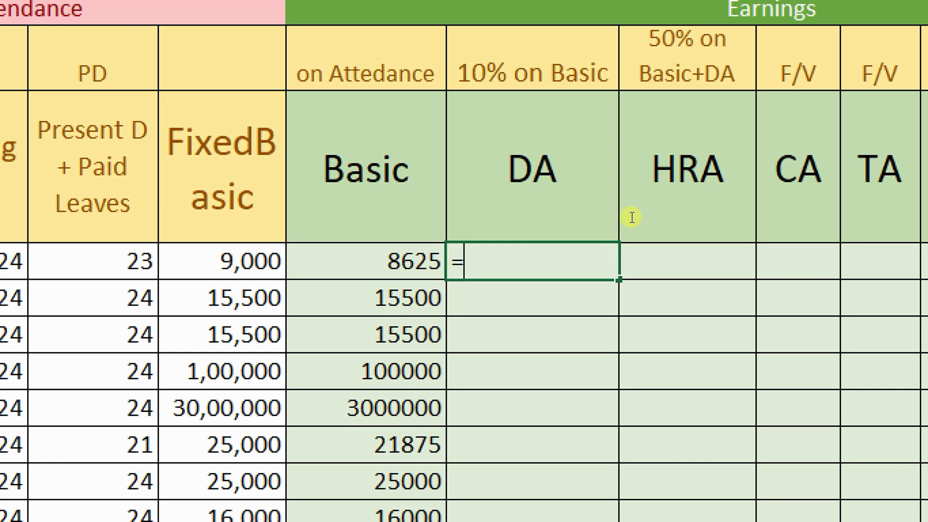
pyautogui.press('Left')
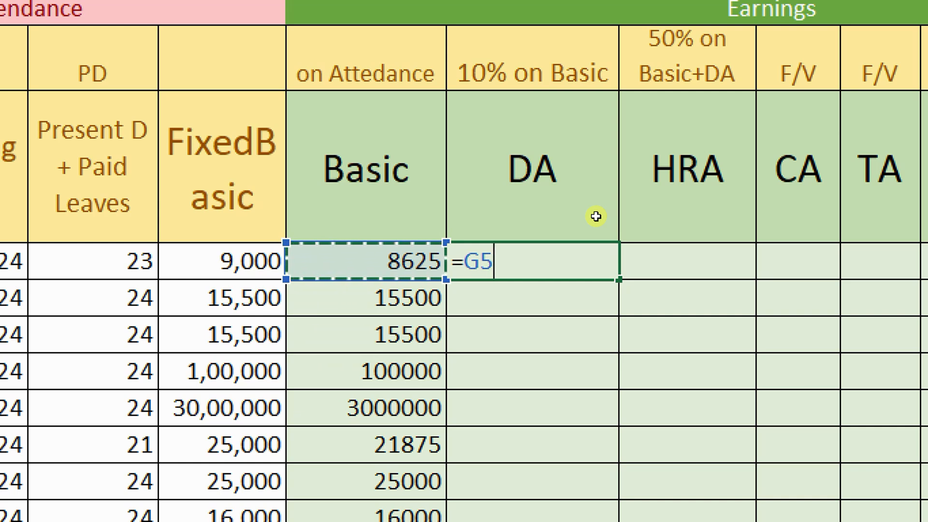
pyautogui.write('*10/100')
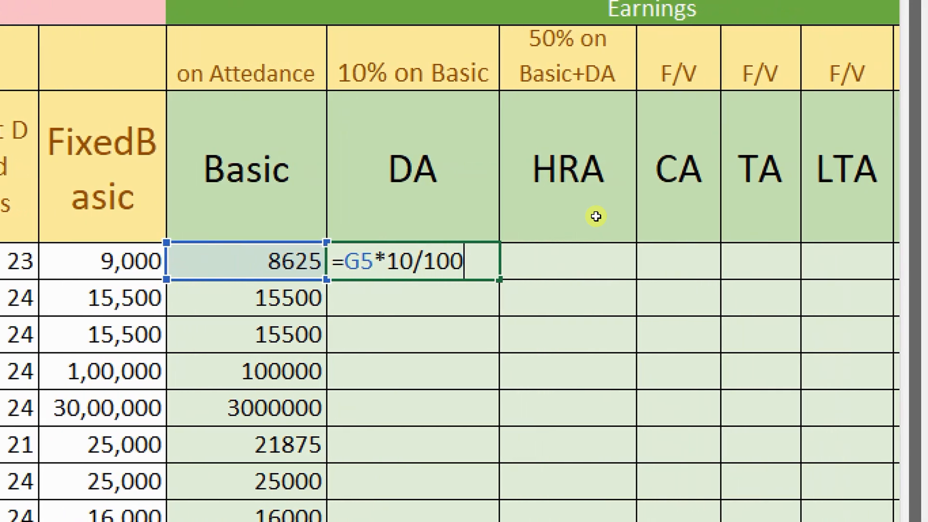
pyautogui.press('Return')
pyautogui.press('Up')
pyautogui.press('Left')
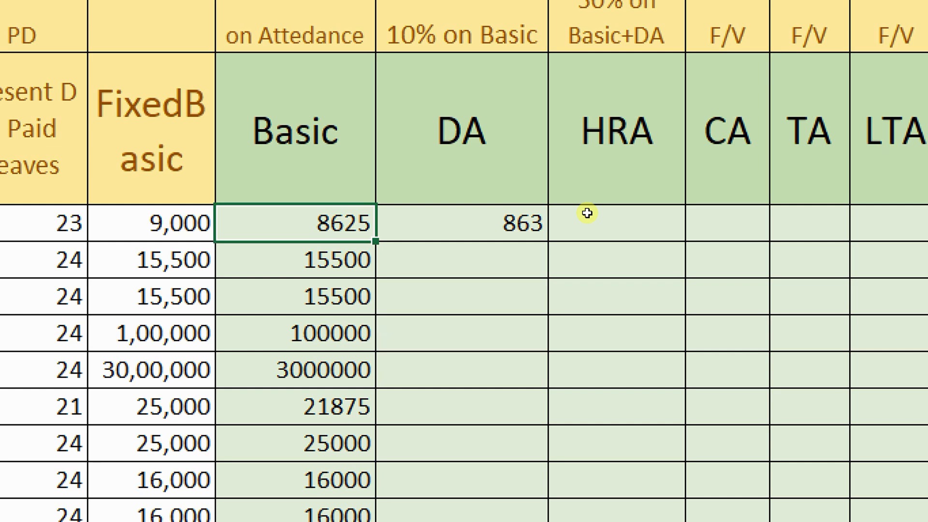
pyautogui.press('Left')
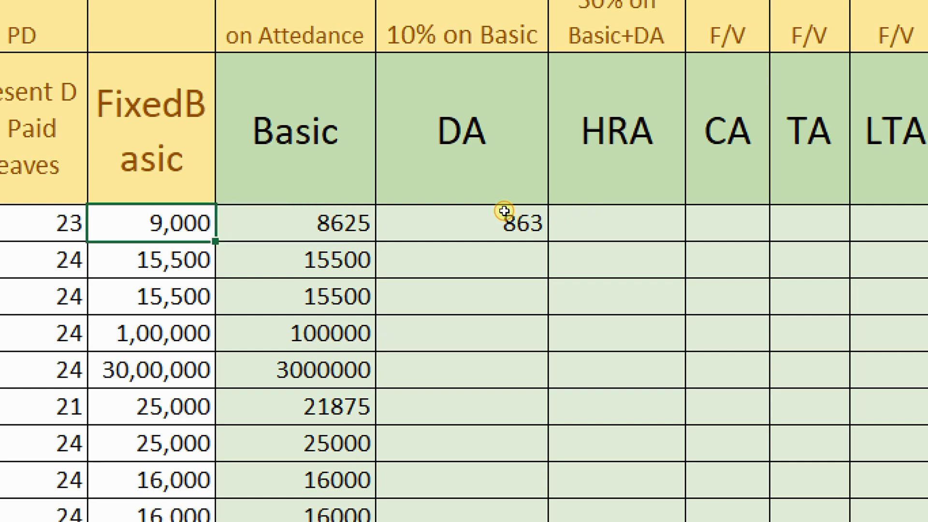
pyautogui.press('Right')
pyautogui.press('Right')
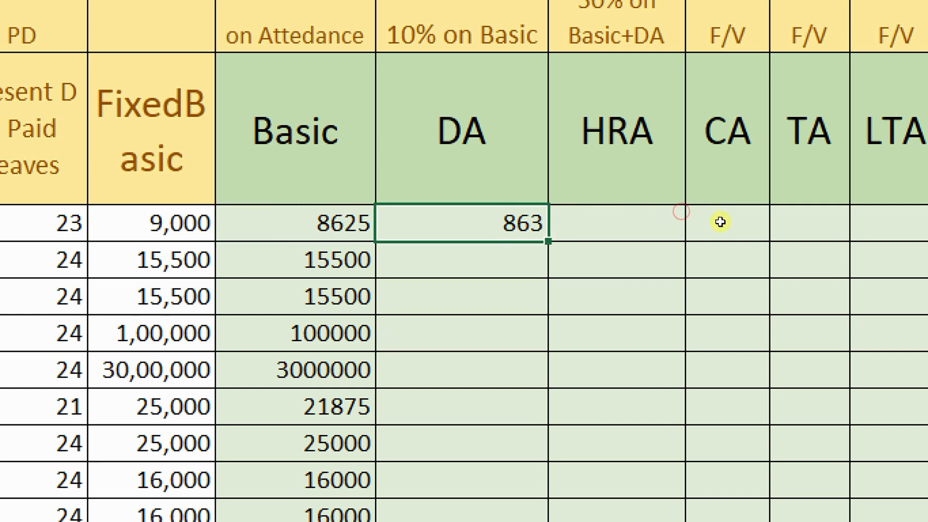
pyautogui.doubleClick(548, 242)
pyautogui.click(562, 226)
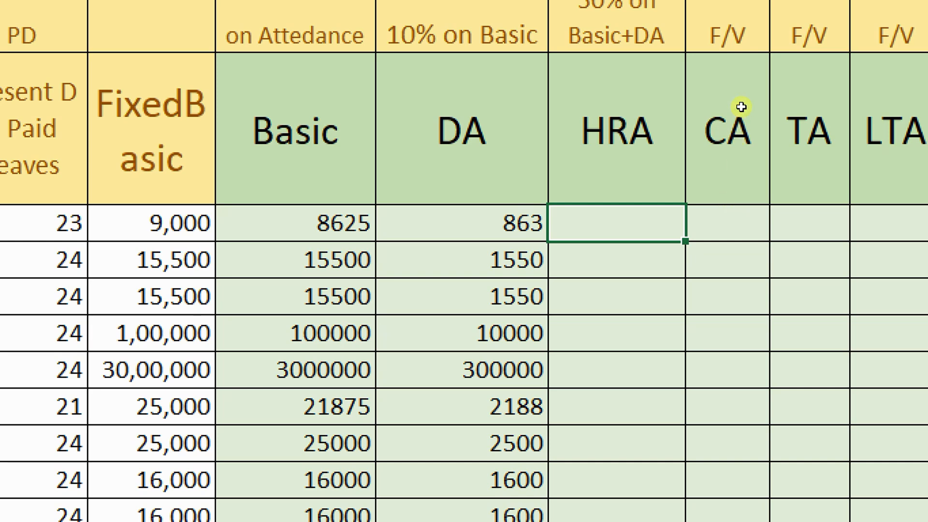
pyautogui.scroll(1, 739, 116)
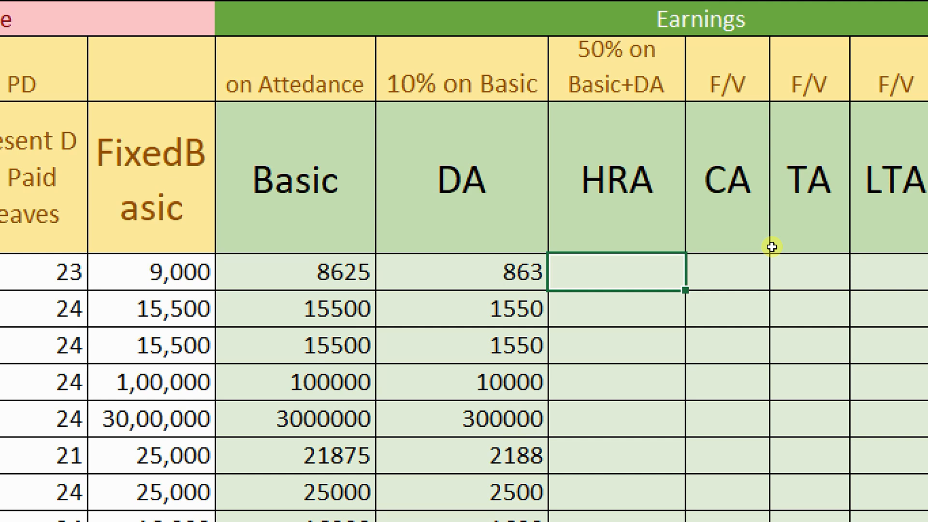
# Enter =(G5+H5)*50/100 as the first HRA (4744) and fill it down with Ctrl+D
pyautogui.write('=')
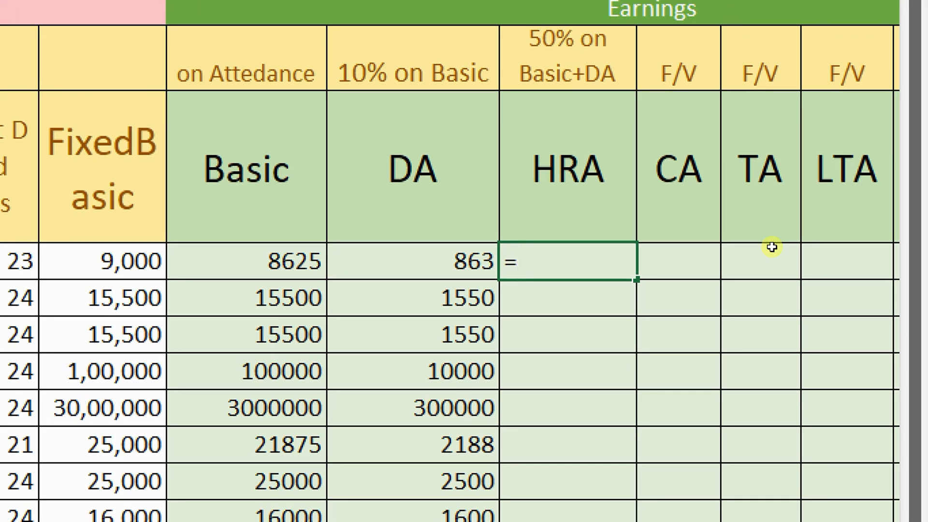
pyautogui.write('(')
pyautogui.press('Left')
pyautogui.press('Left')
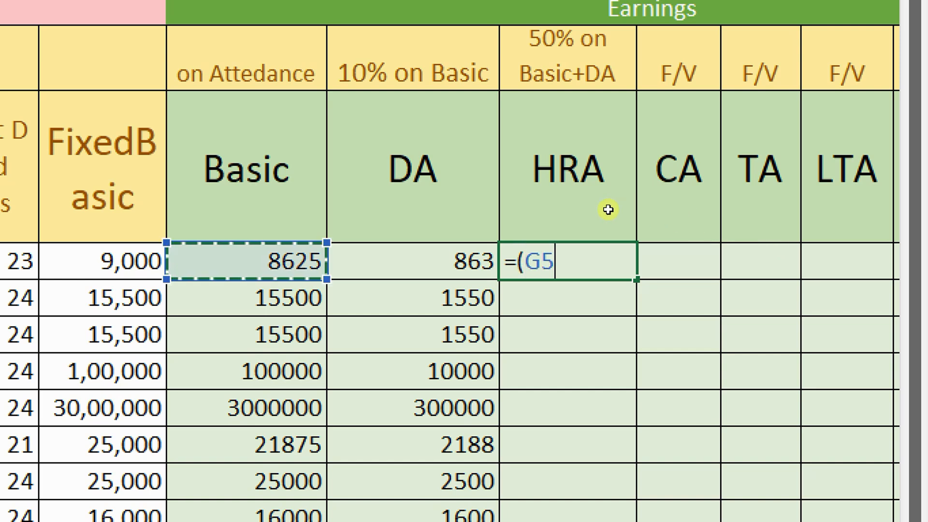
pyautogui.write('+')
pyautogui.press('Left')
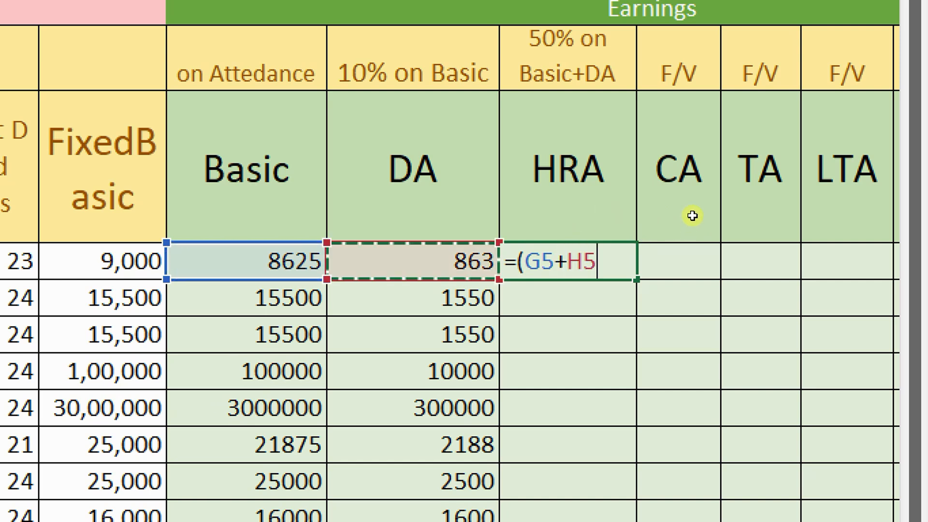
pyautogui.write(')')
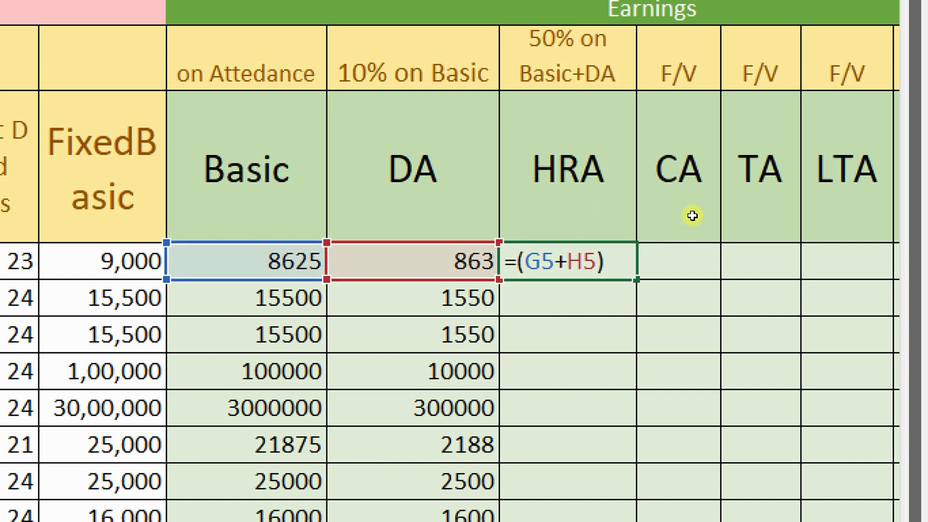
pyautogui.write('*50/100')
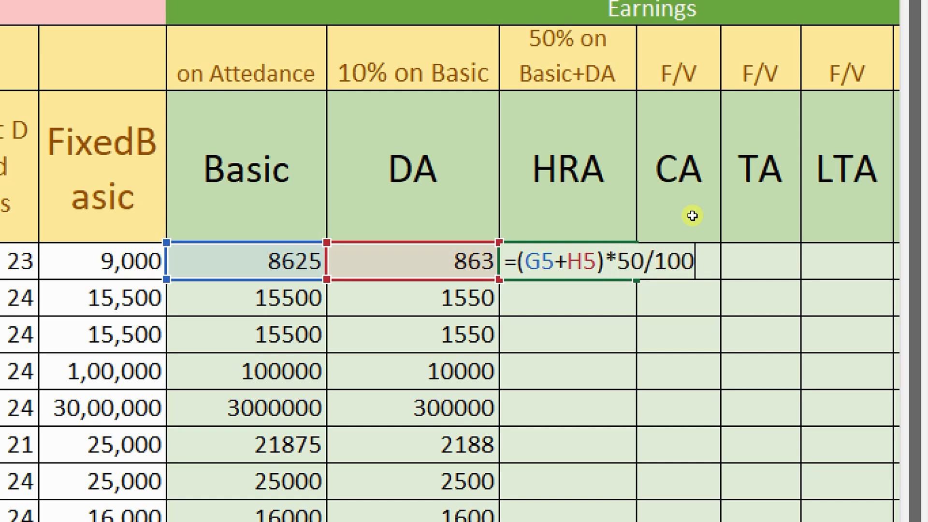
pyautogui.press('Return')
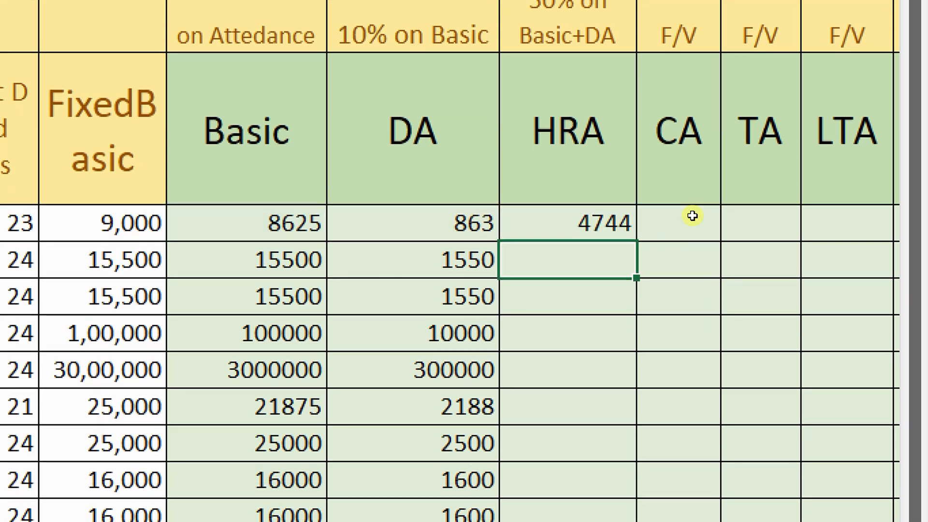
pyautogui.press('Up')
pyautogui.hotkey('ctrl', 'shift', 'Down')
pyautogui.hotkey('ctrl', 'd')
# Type 1600 into the first employee's CA cell
pyautogui.press('Right')
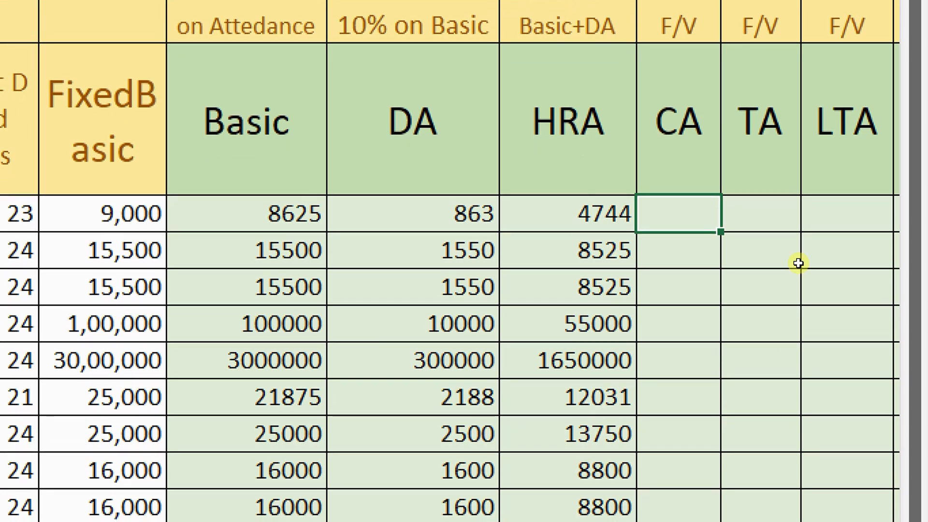
pyautogui.write('1600')
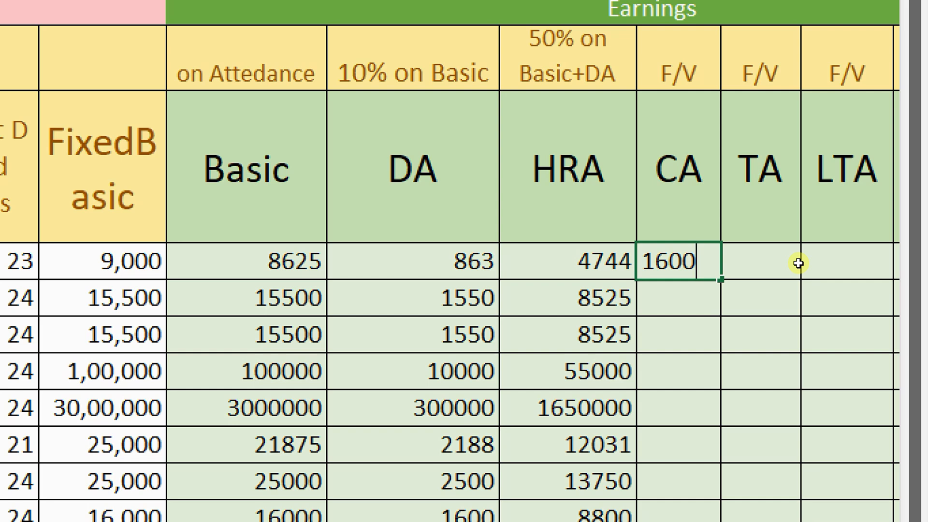
# Try annual CA formulas in the first CA cell: =1600*12 (19200), then =3000*12 (36000)
pyautogui.press('BackSpace')
pyautogui.press('BackSpace')
pyautogui.press('BackSpace')
pyautogui.press('BackSpace')
pyautogui.write('=1')
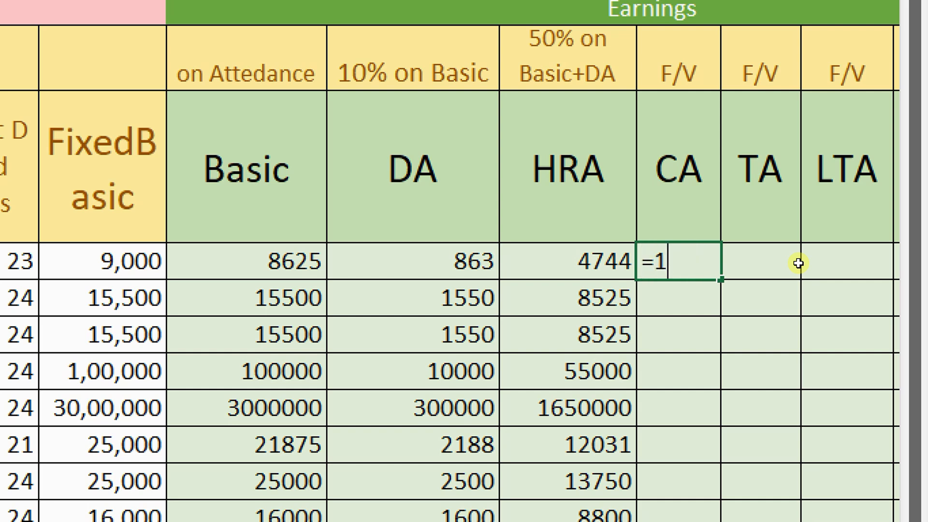
pyautogui.write('600*12')
pyautogui.press('Return')
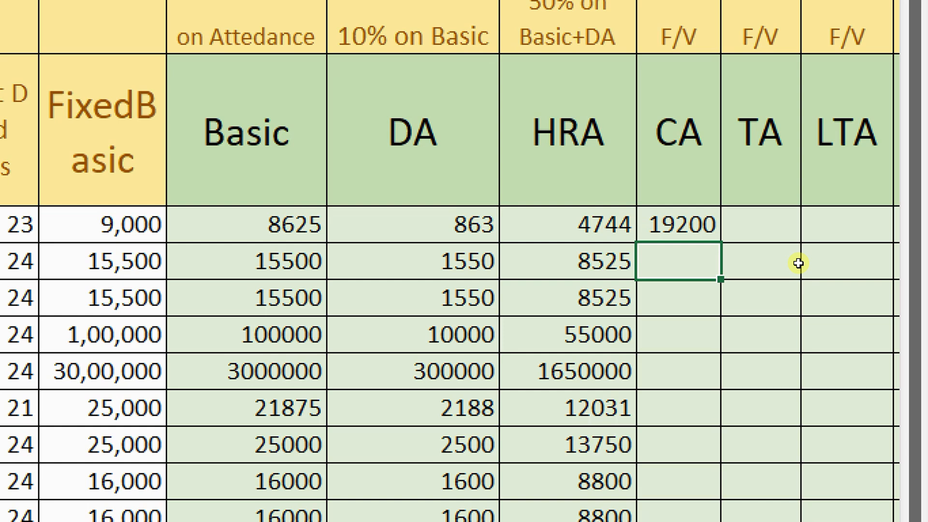
pyautogui.write('=')
pyautogui.press('Up')
pyautogui.press('Escape')
pyautogui.write('=')
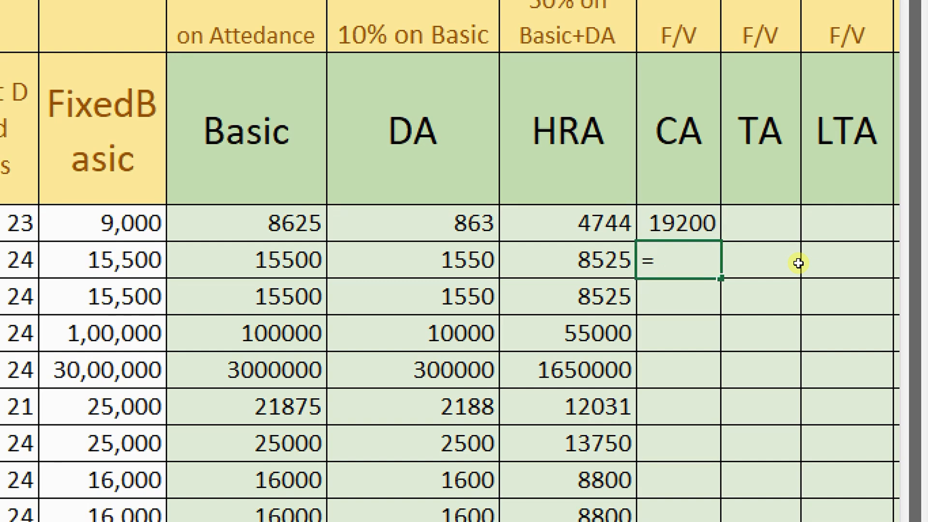
pyautogui.press('Escape')
pyautogui.press('Up')
pyautogui.write('=3000*12')
pyautogui.press('Return')
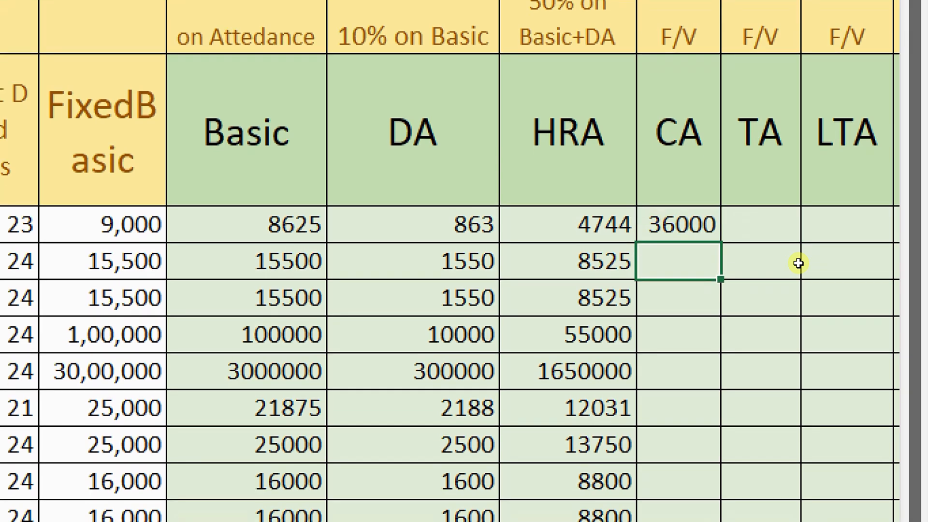
pyautogui.press('Up')
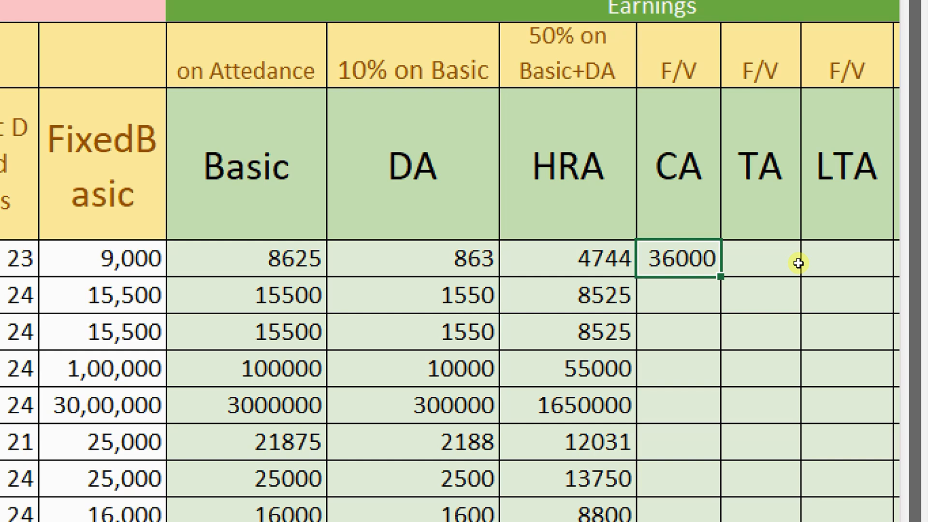
# Replace the first employee's CA with the plain value 1600
pyautogui.write('1600')
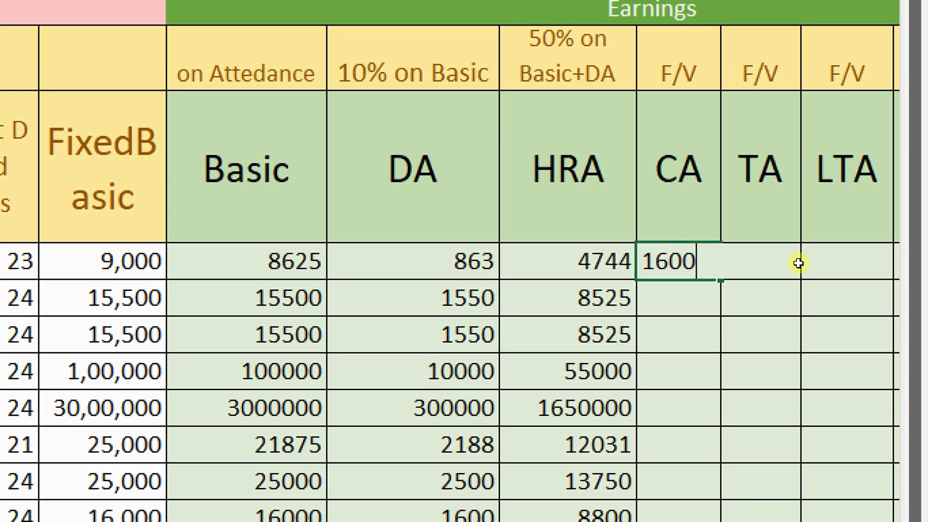
pyautogui.press('Return')
pyautogui.scroll(-1, 799, 263)
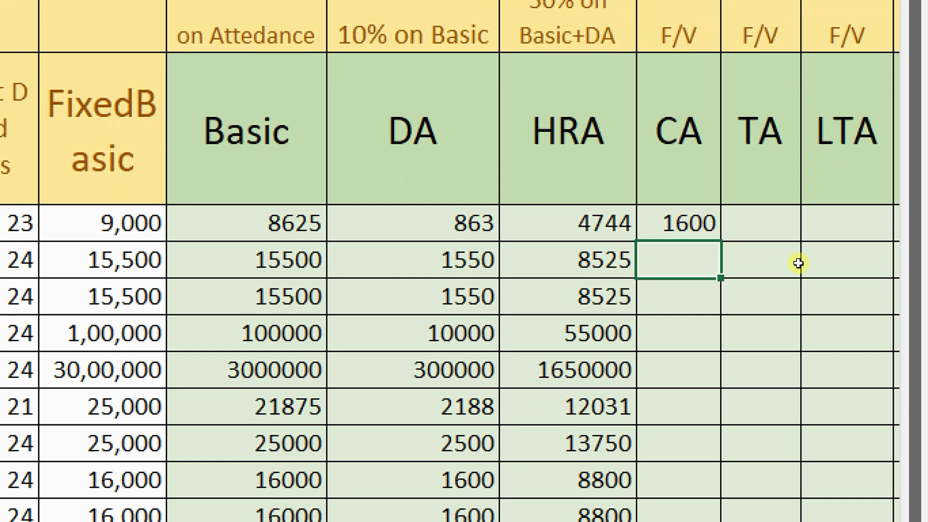
pyautogui.press('Up')
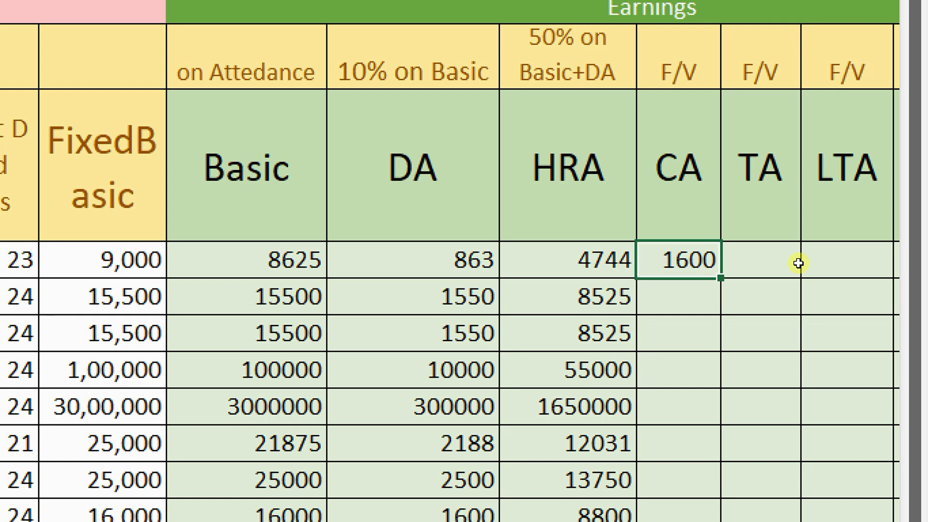
# Enter CA amounts 100, 500, 1600, 2500 and 154, correcting a mistyped 16500 to 154
pyautogui.press('Return')
pyautogui.write('100')
pyautogui.press('Return')
pyautogui.write('500')
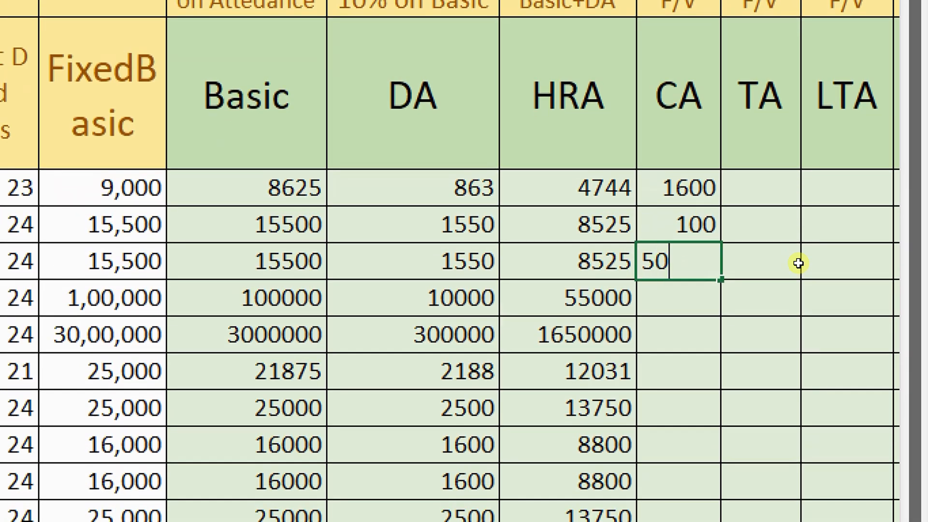
pyautogui.press('Return')
pyautogui.write('1600')
pyautogui.press('Return')
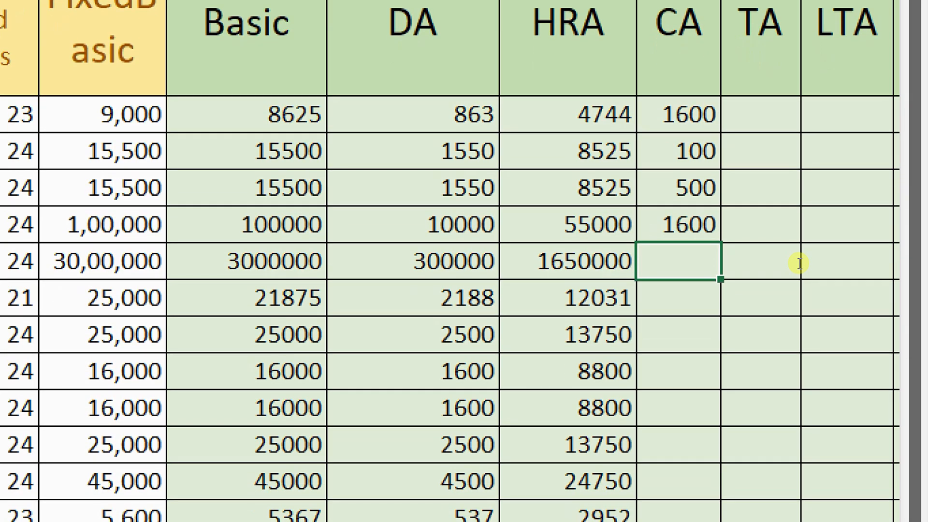
pyautogui.write('2500')
pyautogui.press('Return')
pyautogui.write('16500')
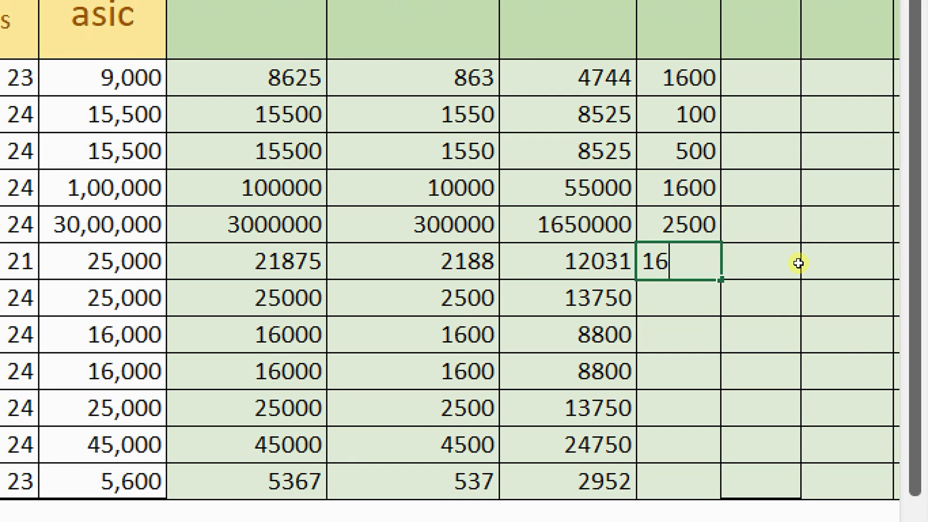
pyautogui.press('Return')
pyautogui.press('Up')
pyautogui.write('154')
pyautogui.press('Return')
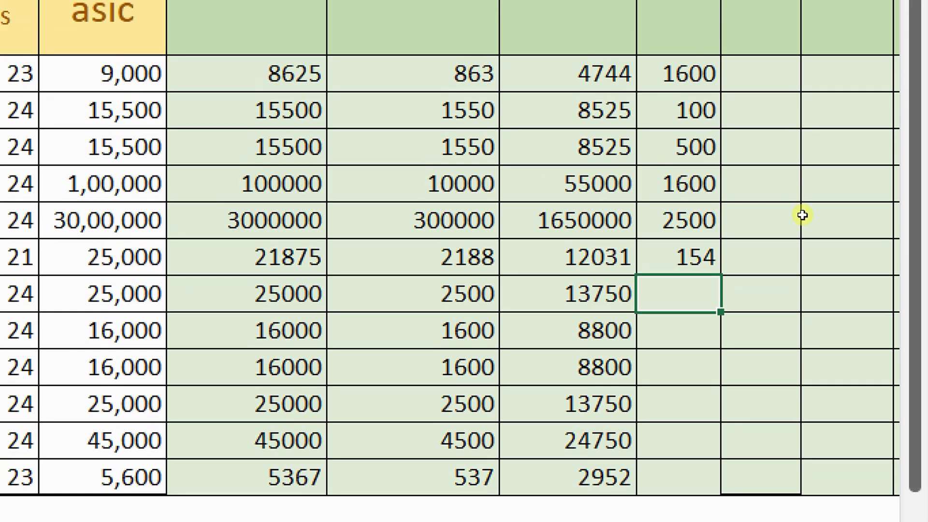
# Extend the 1600–154 series down to the last employee, ending at 1336, and select the column
pyautogui.hotkey('ctrl', 'Up')
pyautogui.hotkey('ctrl', 'Up')
pyautogui.hotkey('shift', 'Down')
pyautogui.hotkey('shift', 'Down')
pyautogui.hotkey('shift', 'Down')
pyautogui.hotkey('shift', 'Down')
pyautogui.hotkey('shift', 'Down')
pyautogui.hotkey('shift', 'Down')
pyautogui.hotkey('shift', 'Up')
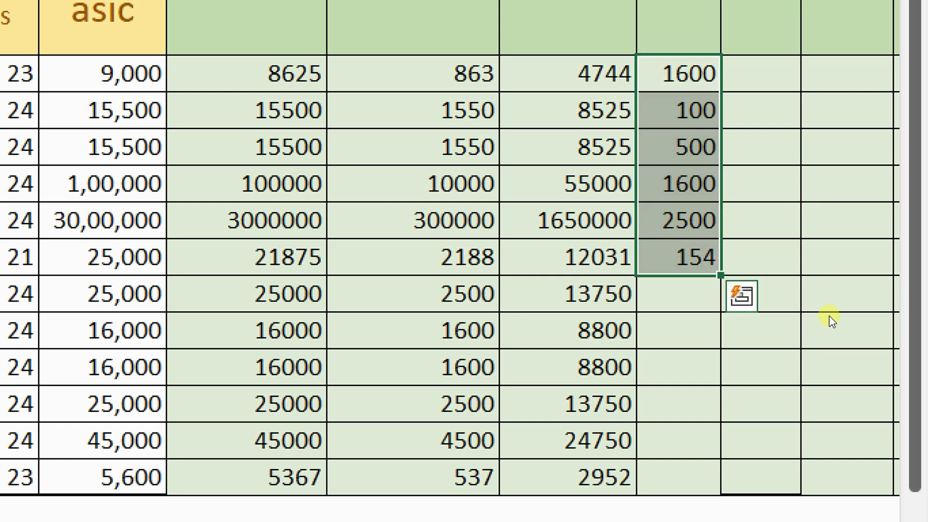
pyautogui.moveTo(825, 313); pyautogui.dragTo(822, 423)
pyautogui.click(840, 216)
pyautogui.moveTo(802, 210); pyautogui.dragTo(801, 410)
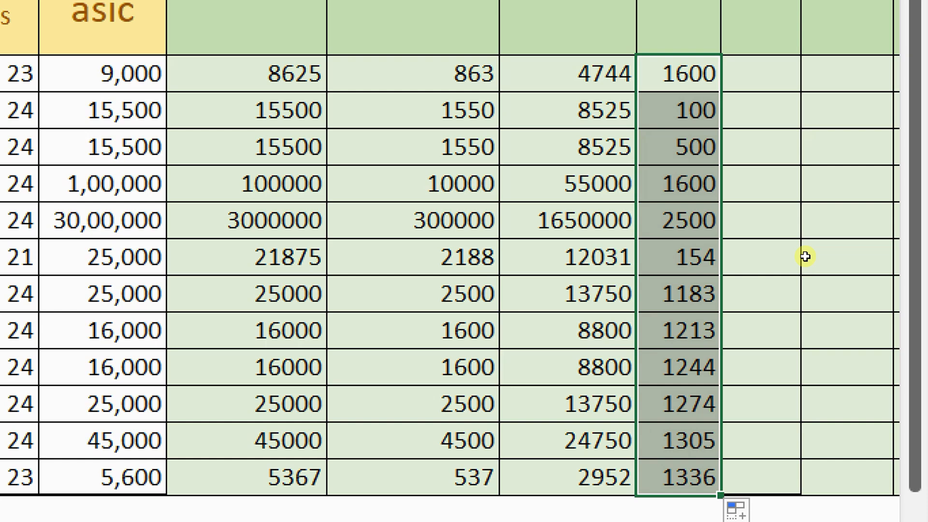
pyautogui.press('Right')
pyautogui.scroll(3, 846, 212)
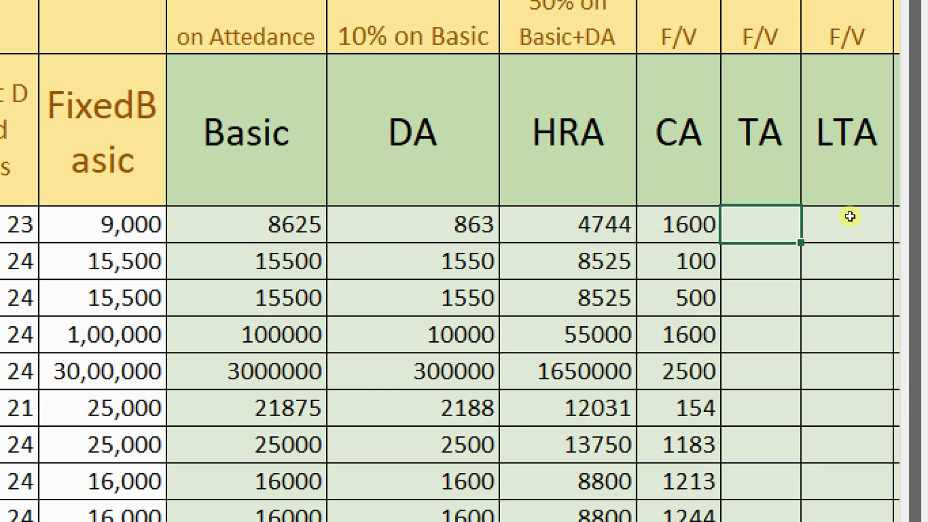
# Enter 0 in each TA cell for all employees, ending on the first LTA cell
pyautogui.write('0')
pyautogui.press('Return')
pyautogui.write('0')
pyautogui.press('Return')
pyautogui.write('0')
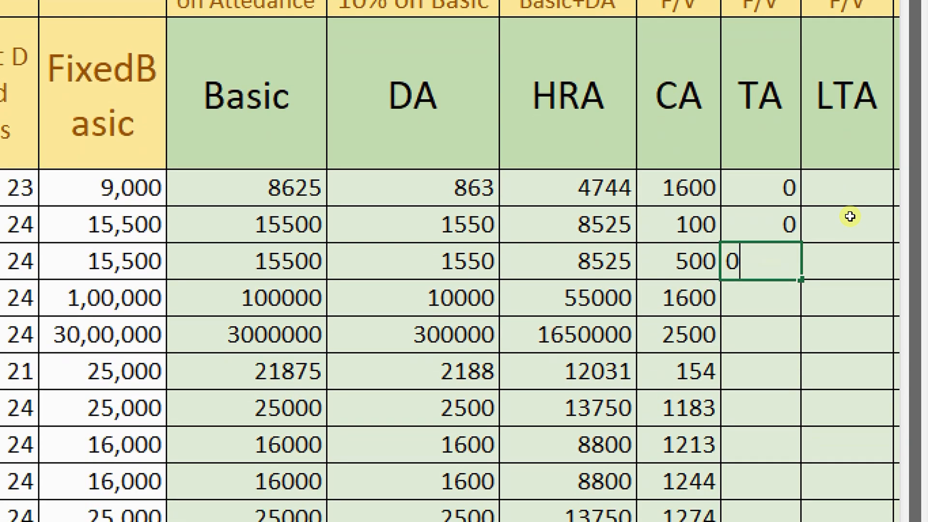
pyautogui.press('Return')
pyautogui.write('0')
pyautogui.press('Return')
pyautogui.write('0 0 0 0')
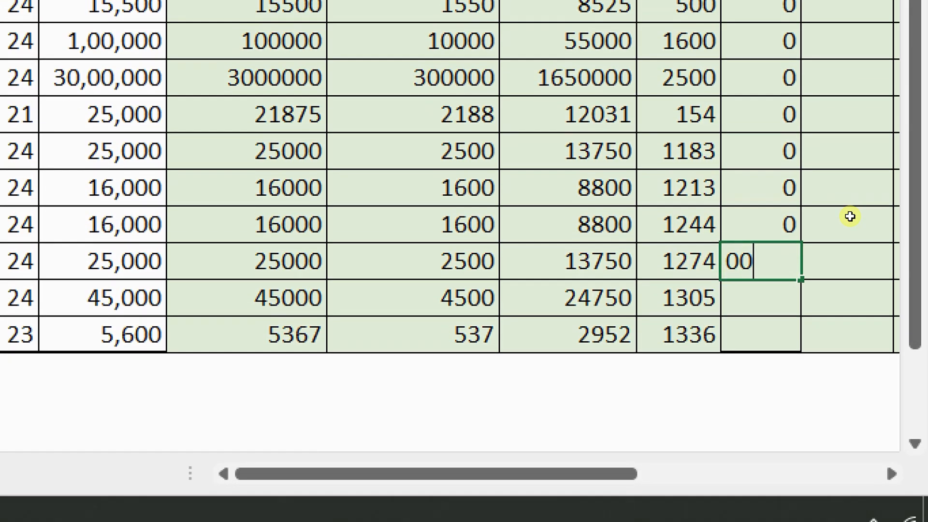
pyautogui.write(' 0 0')
pyautogui.press('Return')
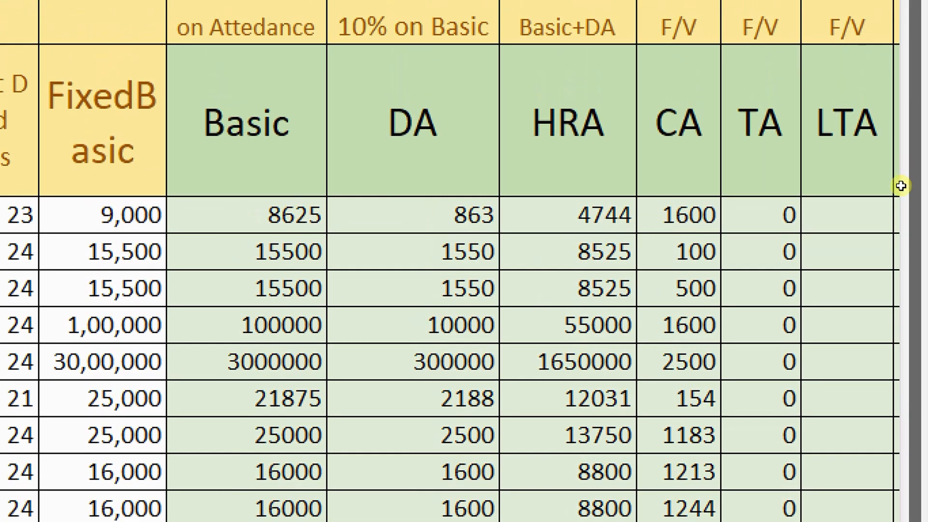
pyautogui.click(887, 210)
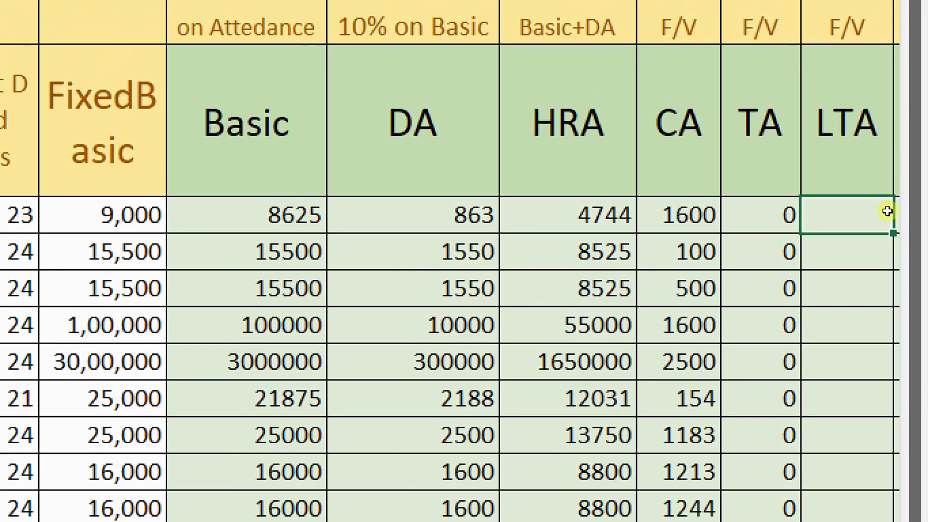
pyautogui.press('Right')
pyautogui.press('Right')
pyautogui.press('Right')
pyautogui.press('Left')
pyautogui.press('Left')
pyautogui.press('Left')
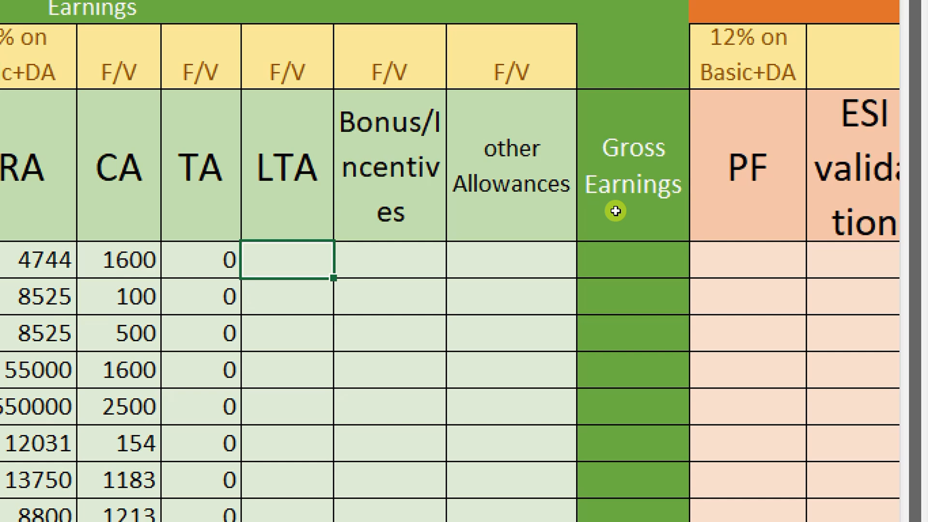
pyautogui.press('Left')
pyautogui.press('Left')
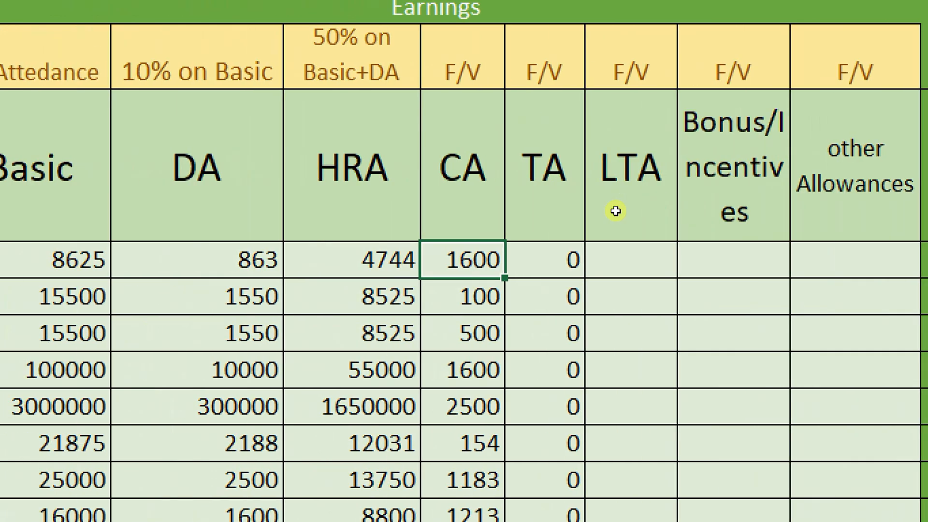
pyautogui.press('Right')
pyautogui.press('Right')
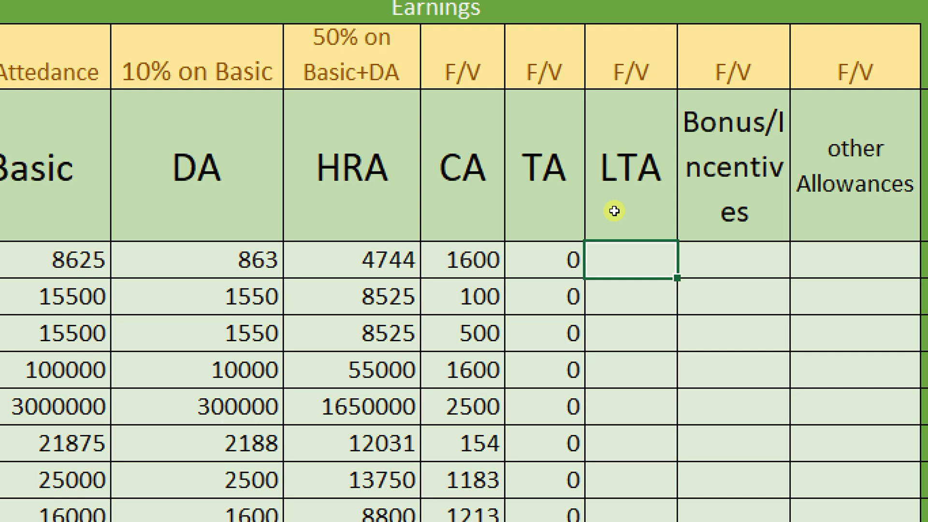
# Enter 0 in all twelve LTA cells, then select an empty cell below the table
pyautogui.write('0 0 0 0 0 0 ')
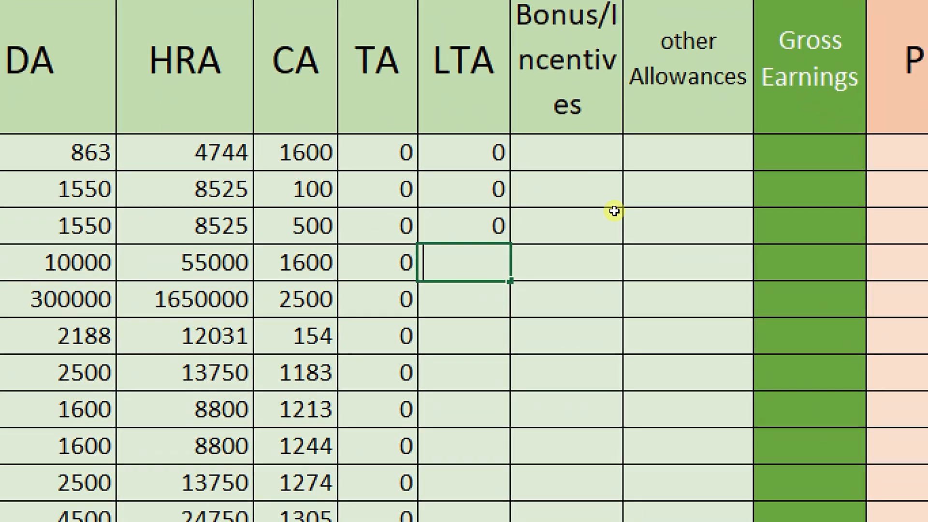
pyautogui.write('0 0 0 0 0 ')
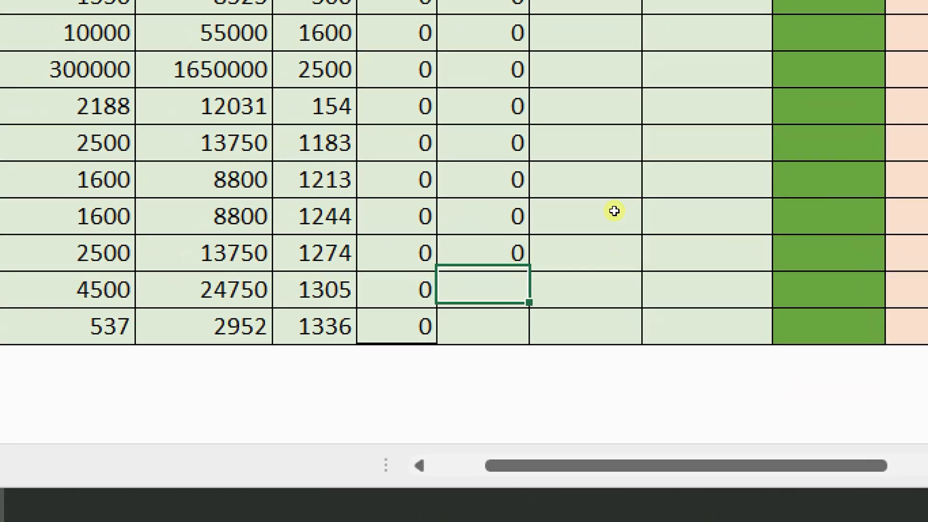
pyautogui.write('0')
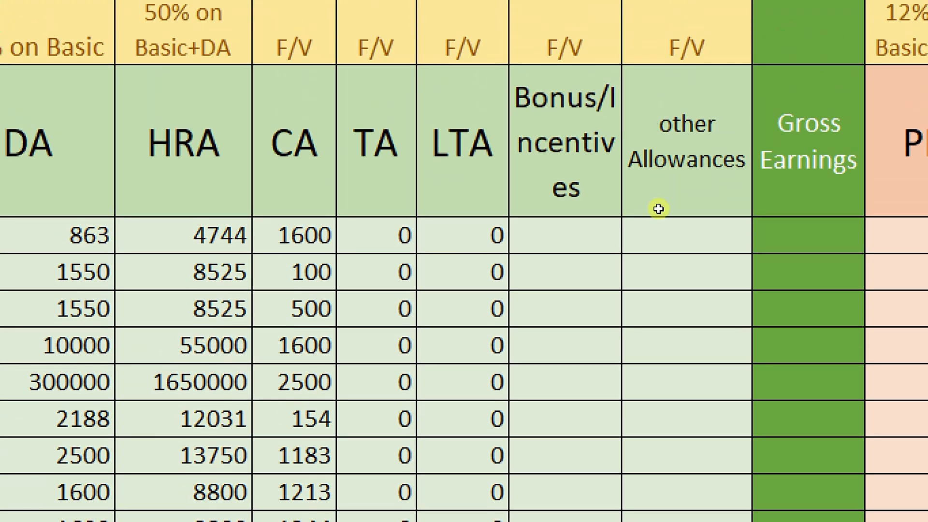
pyautogui.click(658, 209)
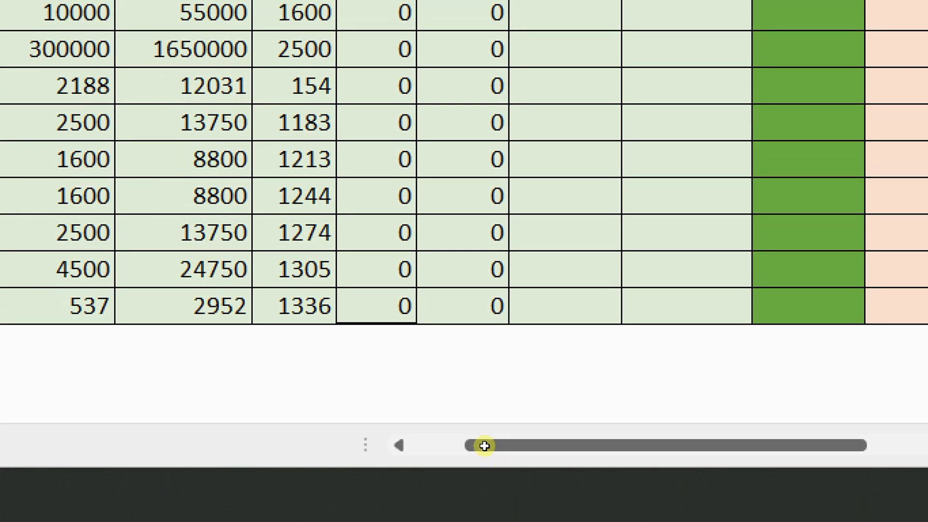
pyautogui.click(484, 446)
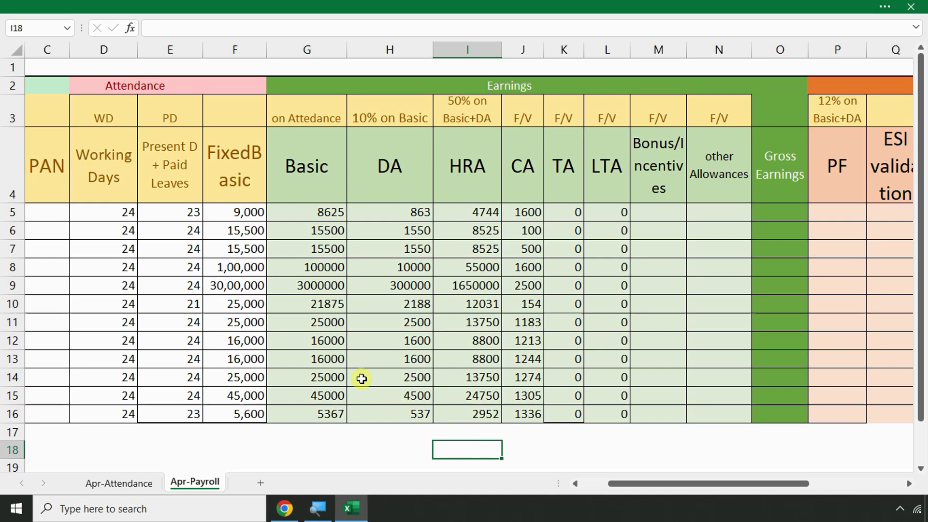
pyautogui.scroll(-2, 358, 404)
# Type the label 'Stage wage limt' below the table and enter 8500 beneath it
pyautogui.click(281, 323)
pyautogui.press('Left')
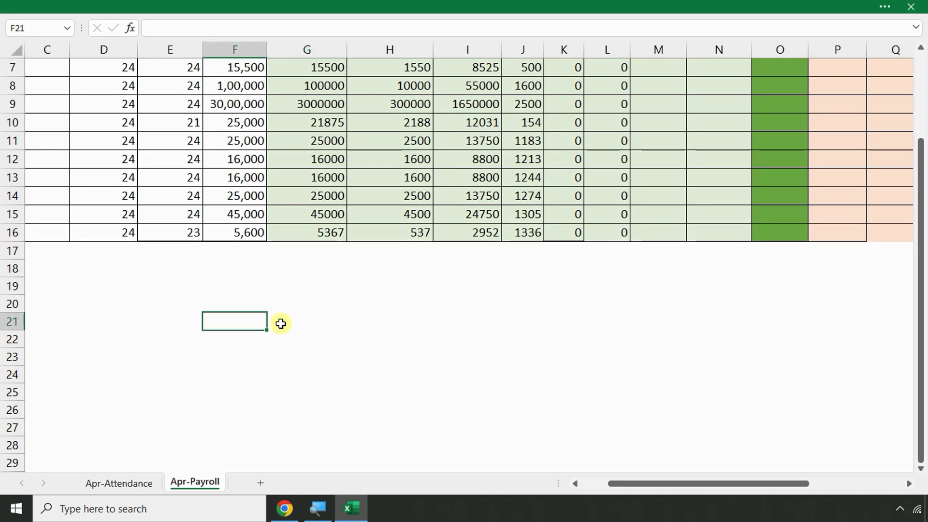
pyautogui.press('Home')
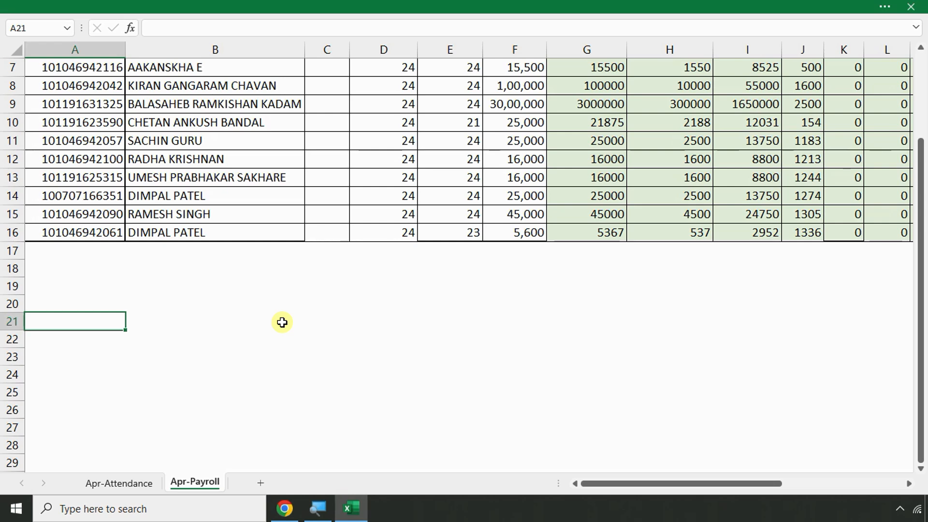
pyautogui.write('S')
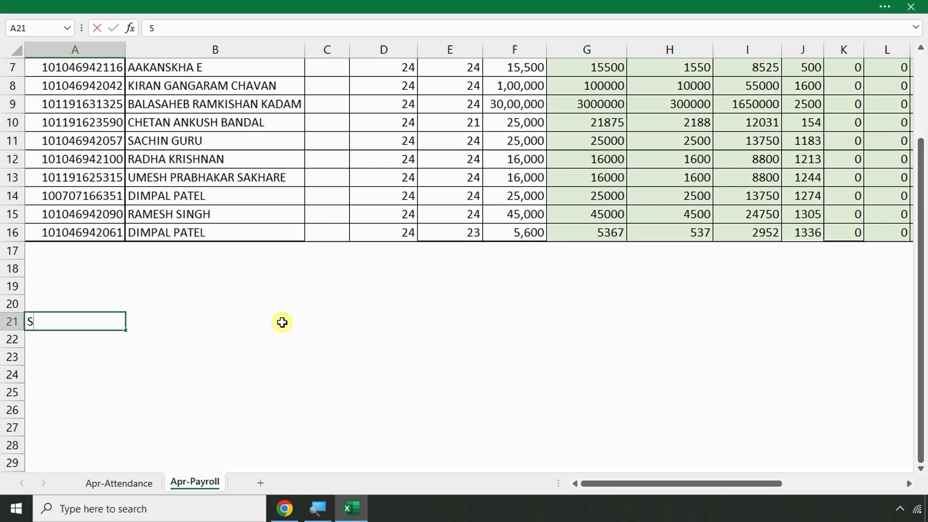
pyautogui.write('tage wage lmi')
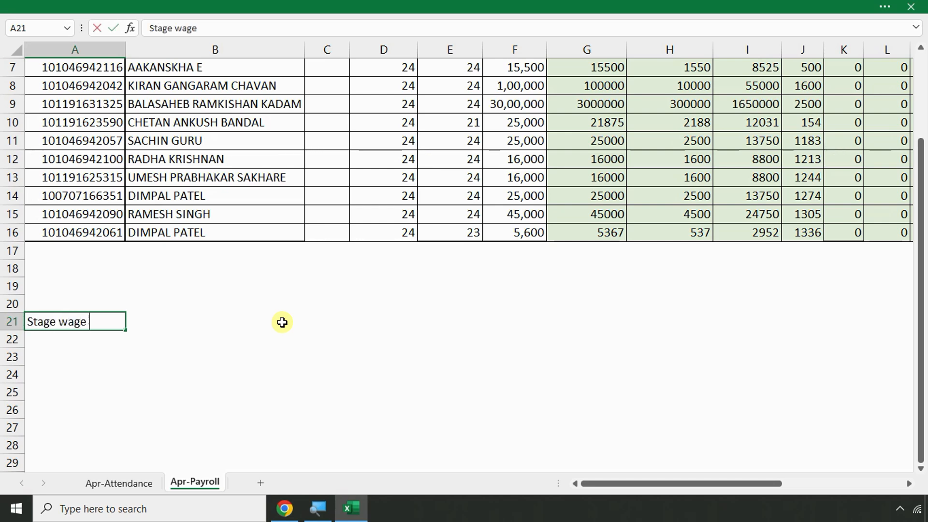
pyautogui.write('y')
pyautogui.press('BackSpace')
pyautogui.press('BackSpace')
pyautogui.press('BackSpace')
pyautogui.write('imy')
pyautogui.press('BackSpace')
pyautogui.write('t')
pyautogui.press('Return')
pyautogui.write('8500')
pyautogui.press('Return')
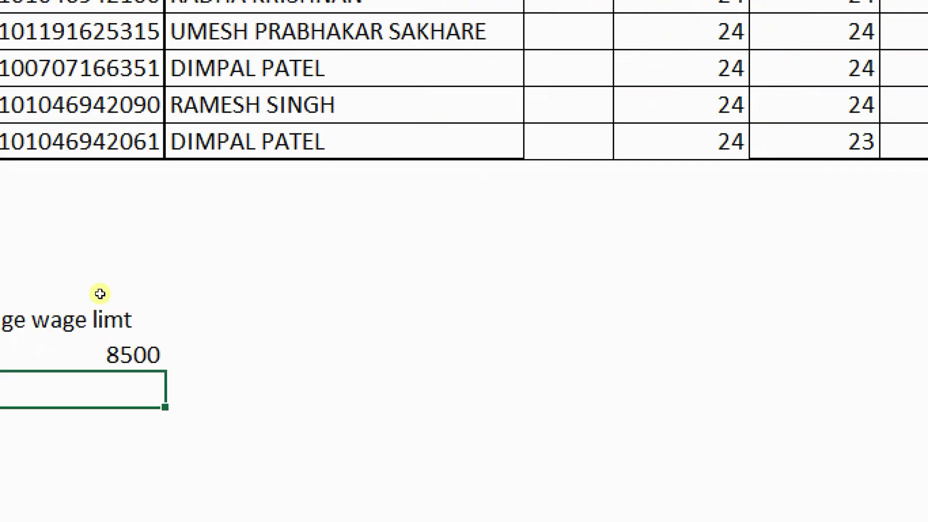
pyautogui.press('Down')
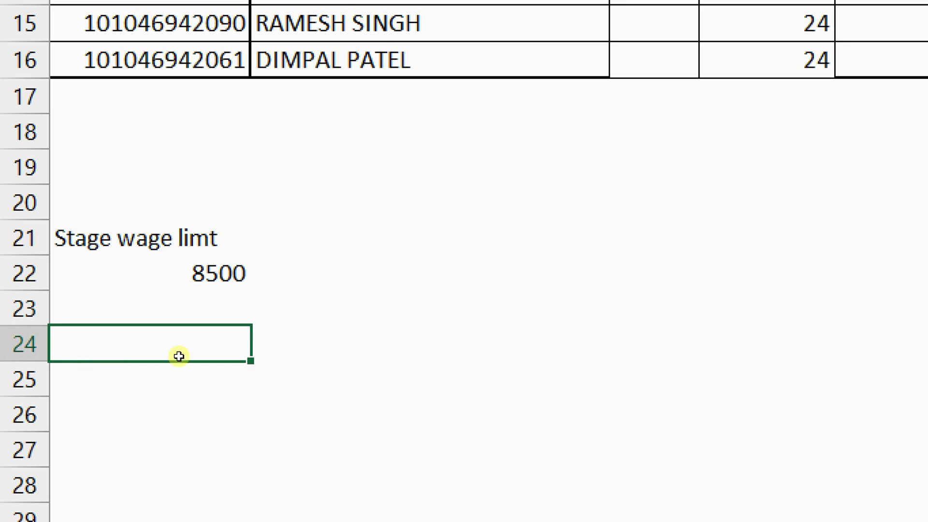
# Enter 7500 in B22 and the note '8% - 20%' in A24
pyautogui.click(182, 338)
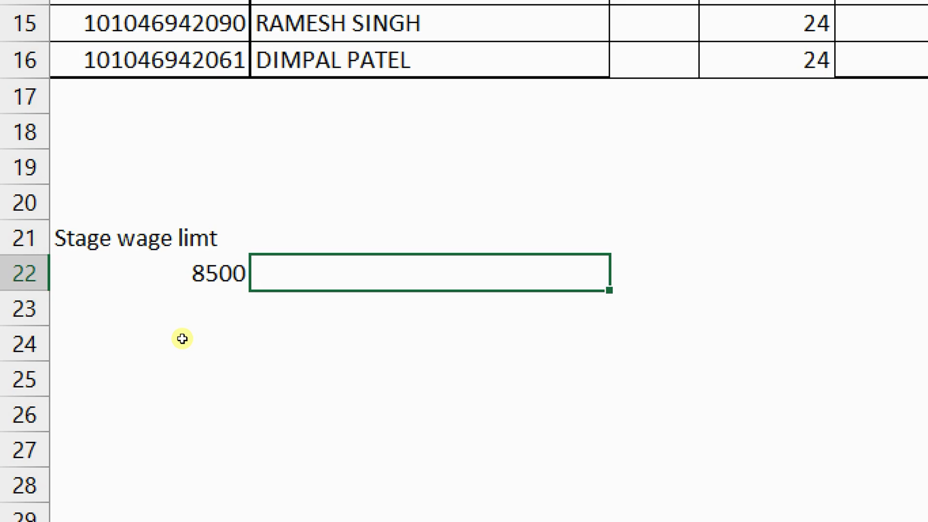
pyautogui.write('7500')
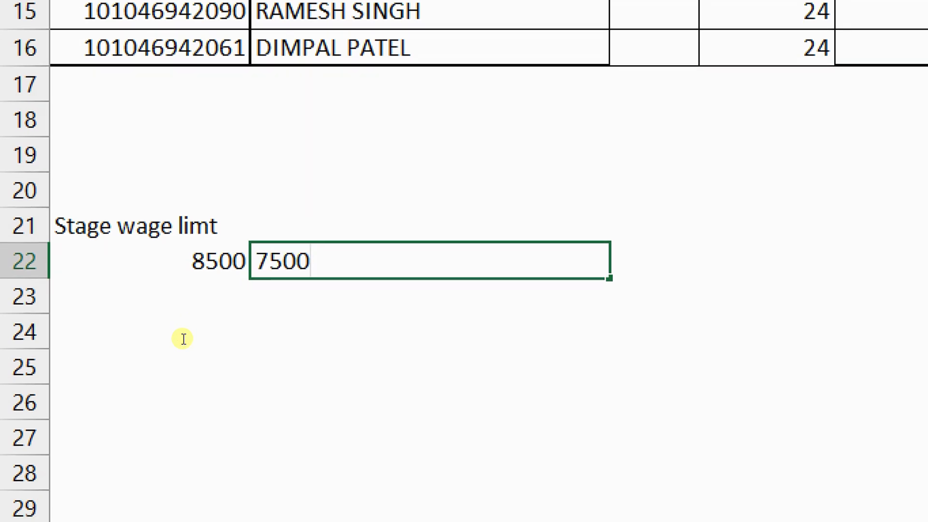
pyautogui.press('Return')
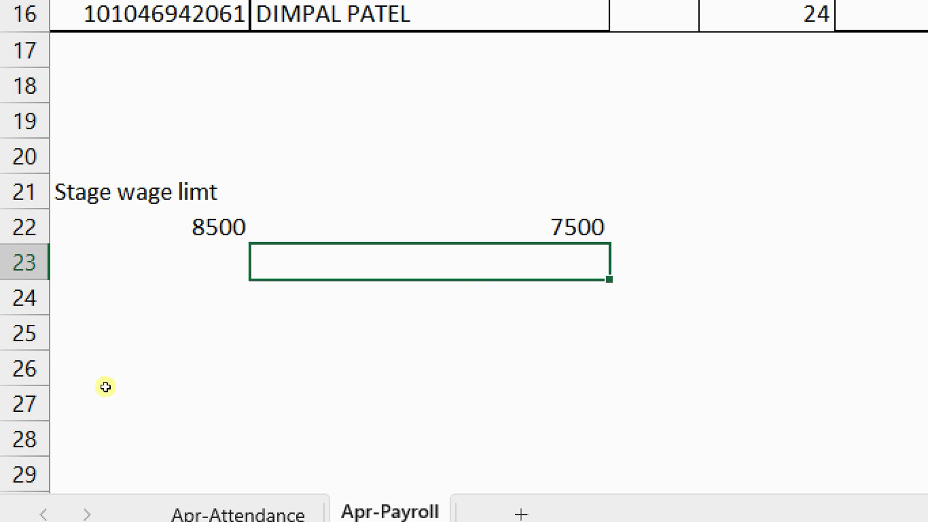
pyautogui.press('Down')
pyautogui.press('Left')
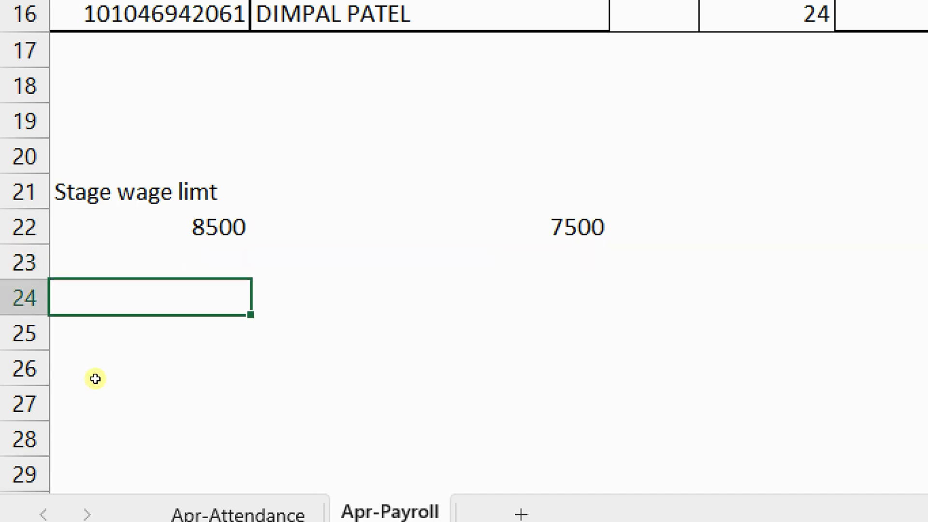
pyautogui.write('8% ')
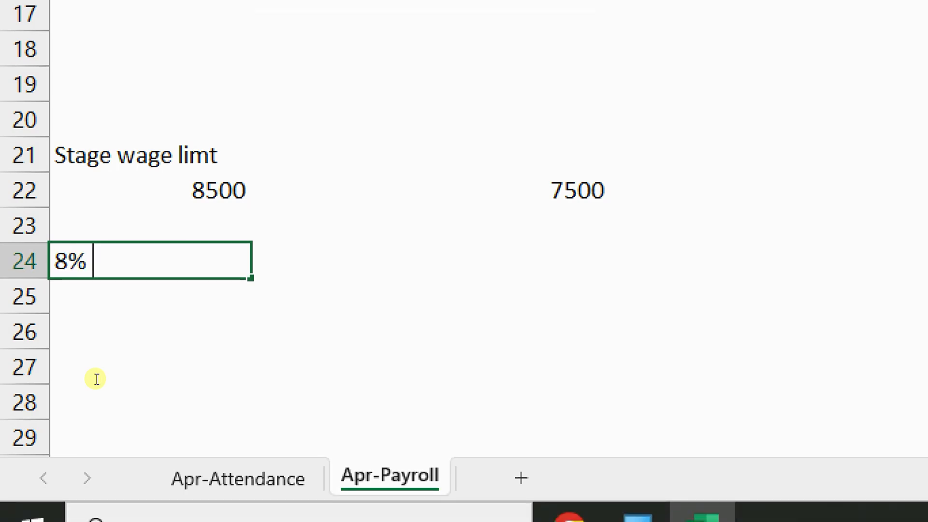
pyautogui.write('- 20%')
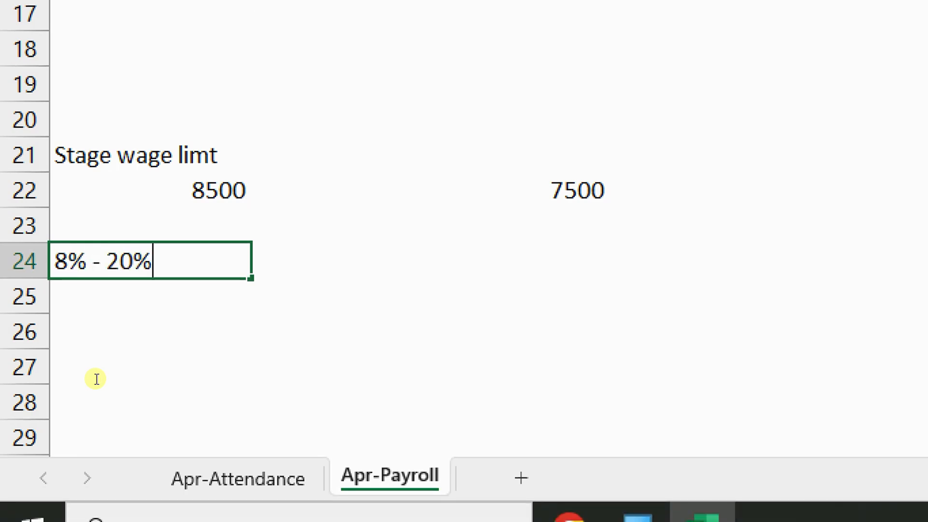
pyautogui.press('Return')
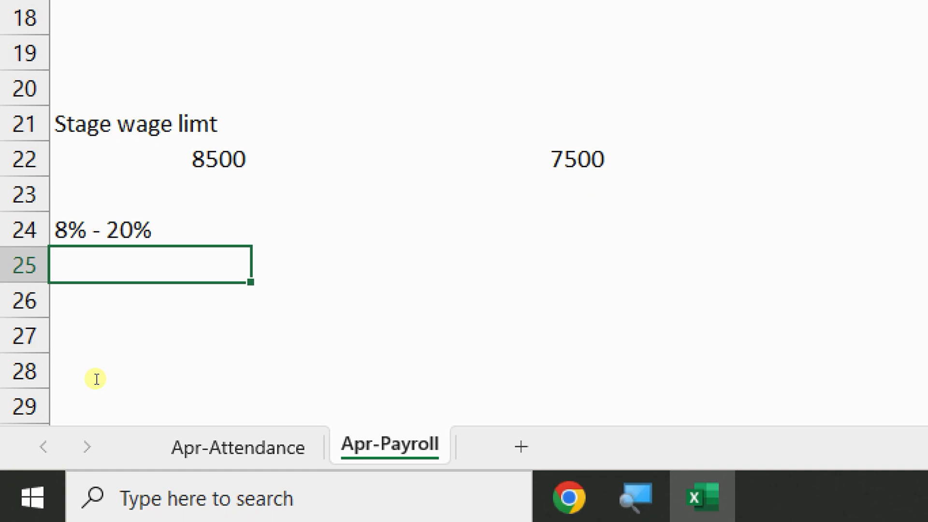
pyautogui.press('Up')
pyautogui.press('Up')
pyautogui.press('Up')
pyautogui.press('Down')
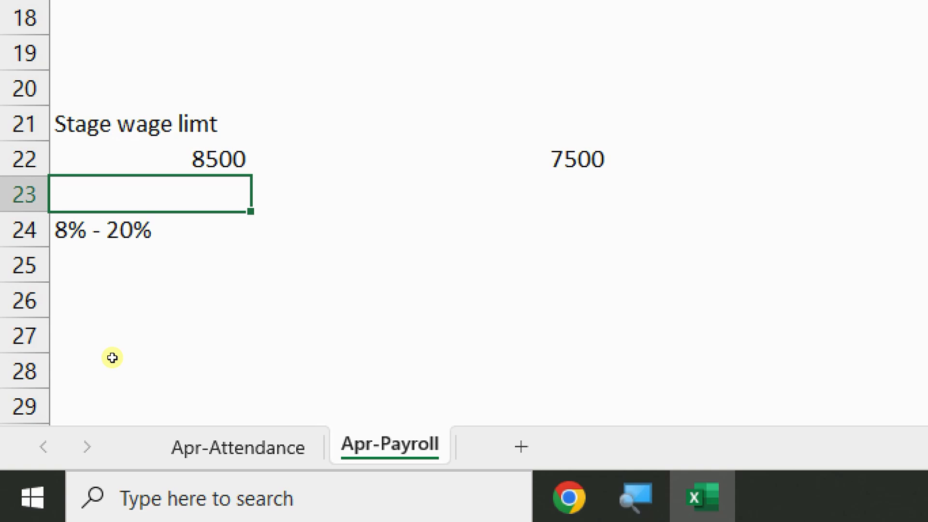
# Enter the sample sum =7000+700 in A23
pyautogui.write('7000')
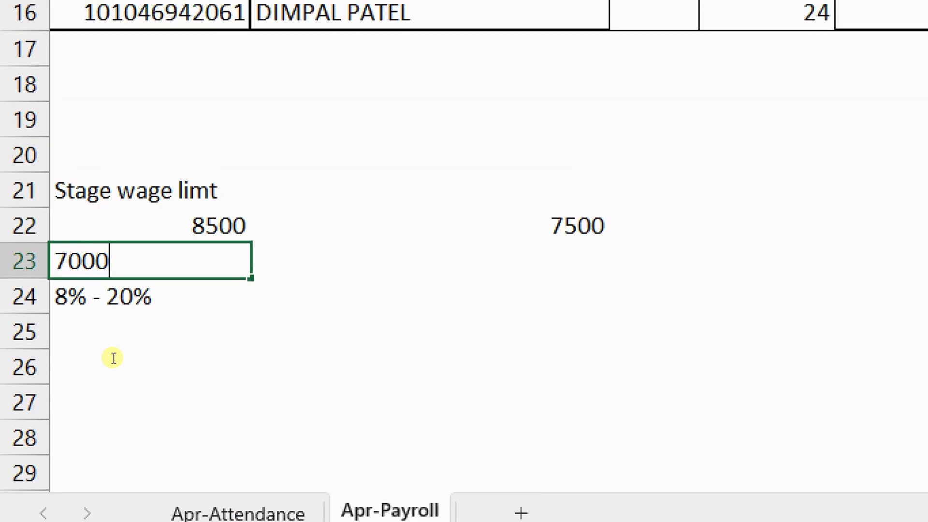
pyautogui.write('+')
pyautogui.press('BackSpace')
pyautogui.press('BackSpace')
pyautogui.press('BackSpace')
pyautogui.press('BackSpace')
pyautogui.press('BackSpace')
pyautogui.write('=7000+')
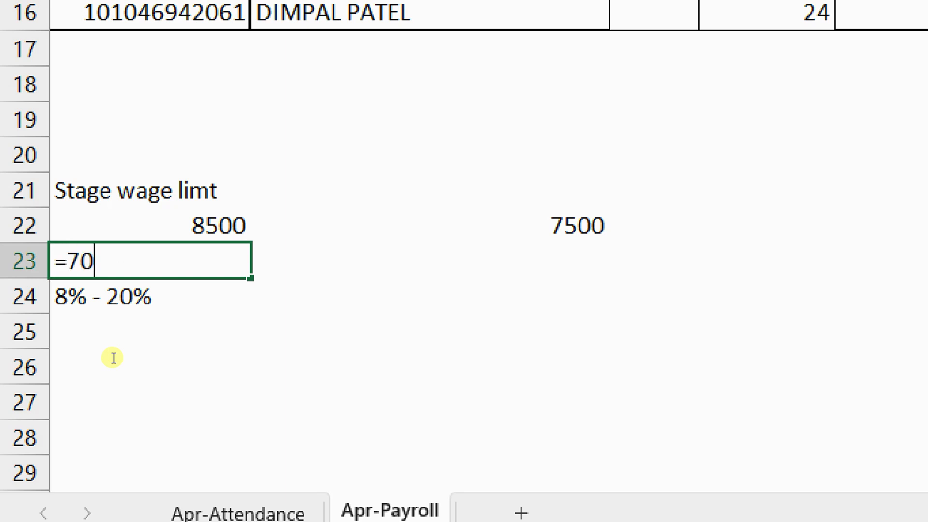
pyautogui.write('2')
pyautogui.press('BackSpace')
pyautogui.write('700')
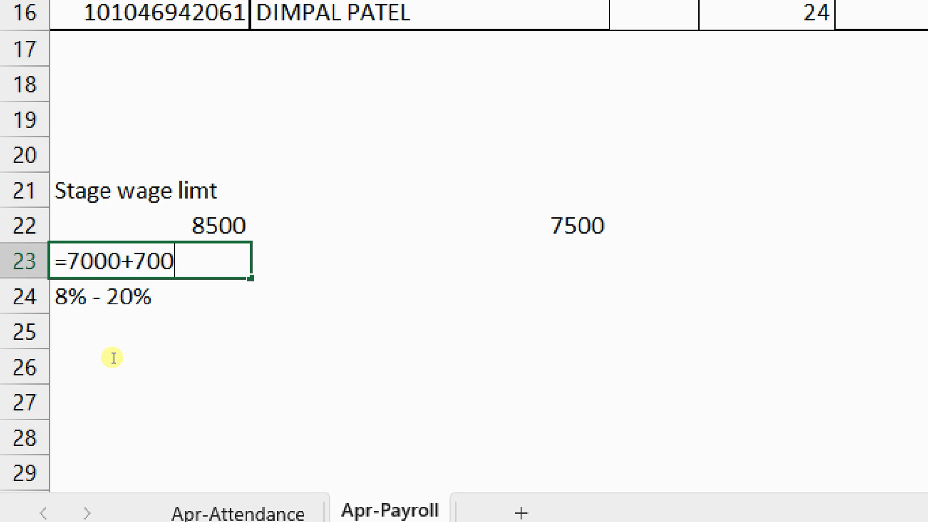
pyautogui.press('Return')
# Select the 8500, 7500 and 7700 values across rows 22–23
pyautogui.press('Up')
pyautogui.press('Up')
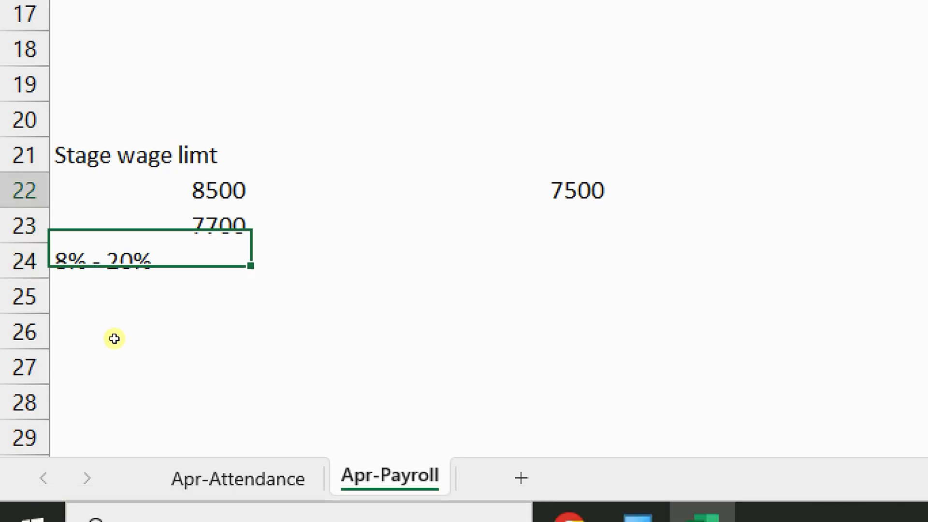
pyautogui.hotkey('shift', 'Down')
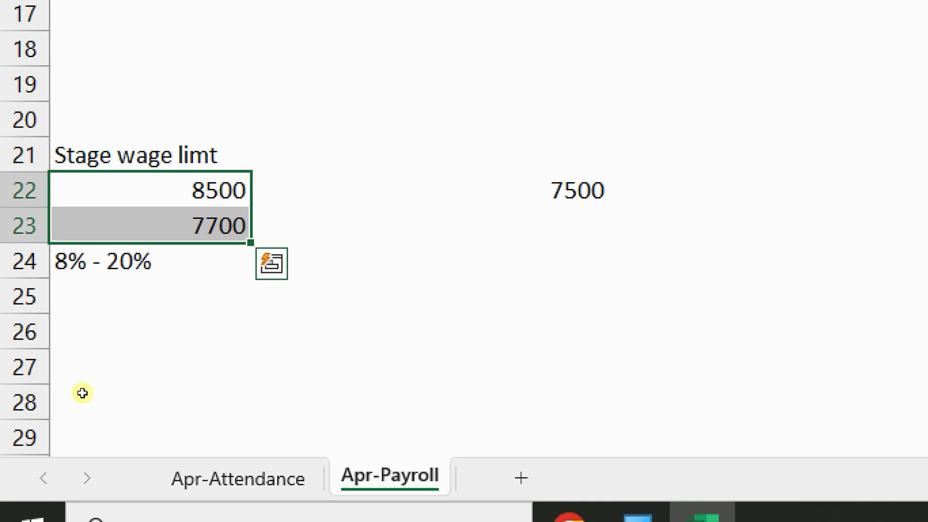
pyautogui.hotkey('shift', 'Up')
pyautogui.press('F2')
pyautogui.press('Home')
pyautogui.click(117, 325)
pyautogui.moveTo(60, 338); pyautogui.dragTo(292, 361)
# Clear the selected values and enter 8500 beside the Stage wage limt label
pyautogui.press('Delete')
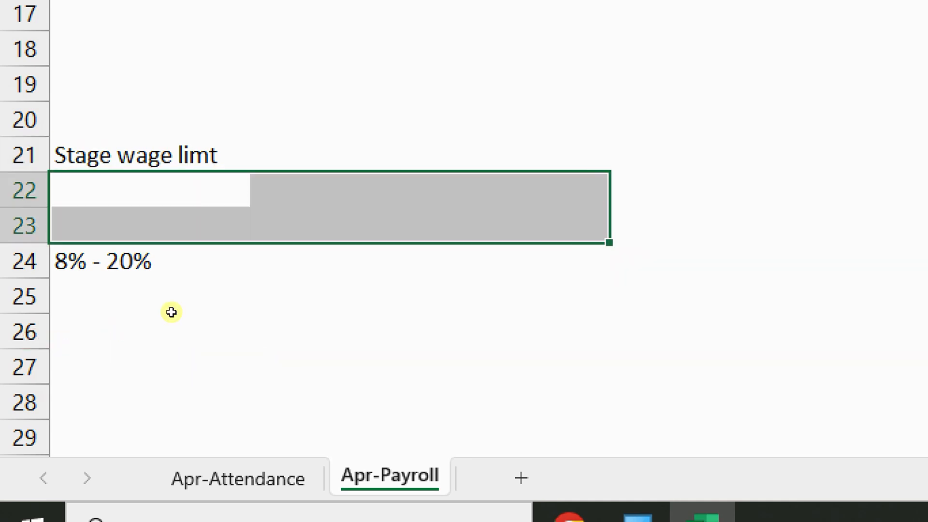
pyautogui.click(142, 320)
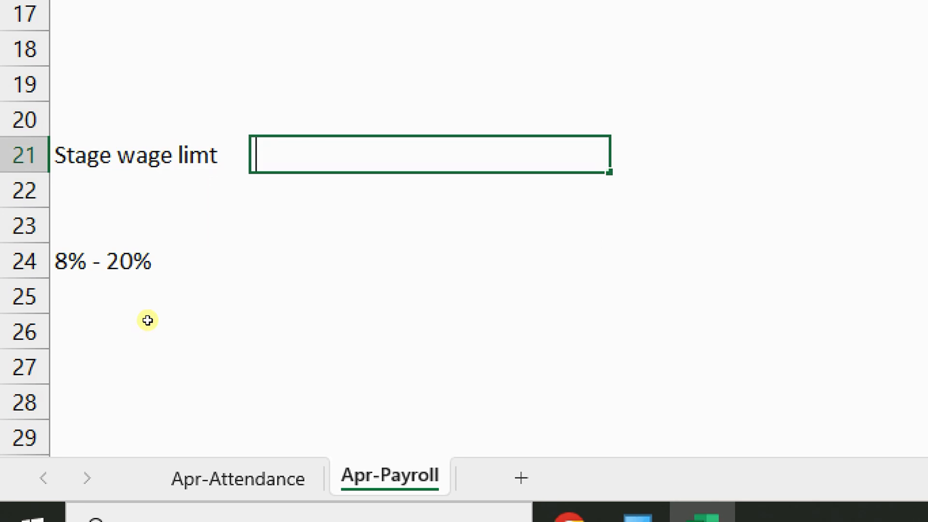
pyautogui.write('8500')
pyautogui.press('Return')
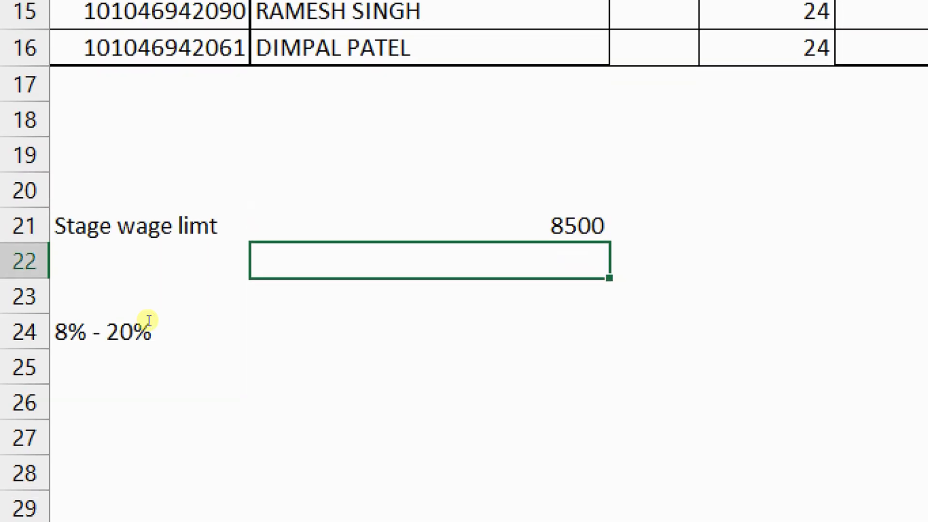
pyautogui.click(68, 333)
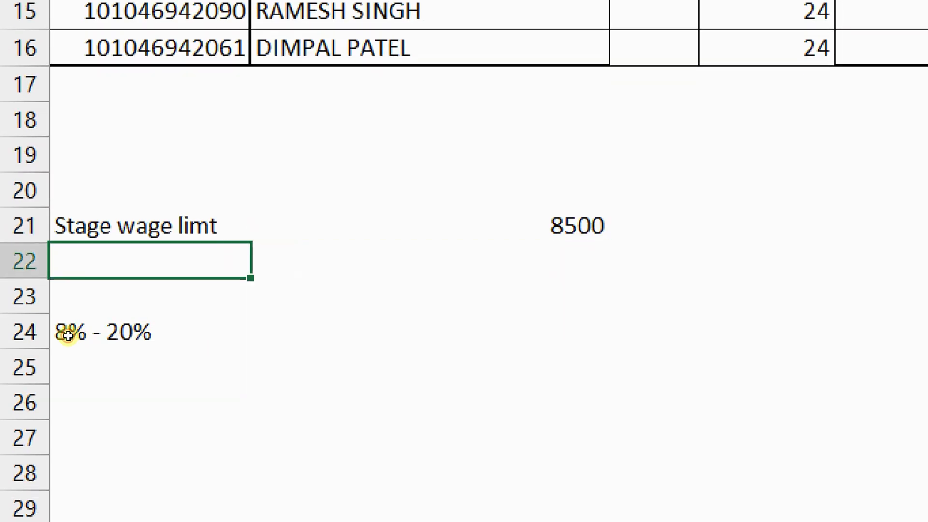
pyautogui.click(257, 324)
# Add a '2017/19' year heading and enter 7500 beneath it
pyautogui.click(348, 301)
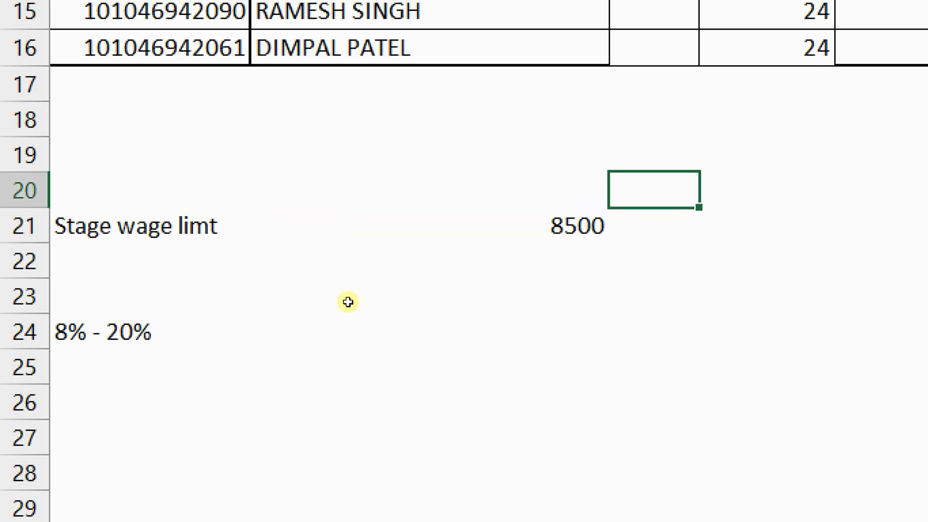
pyautogui.write('2019')
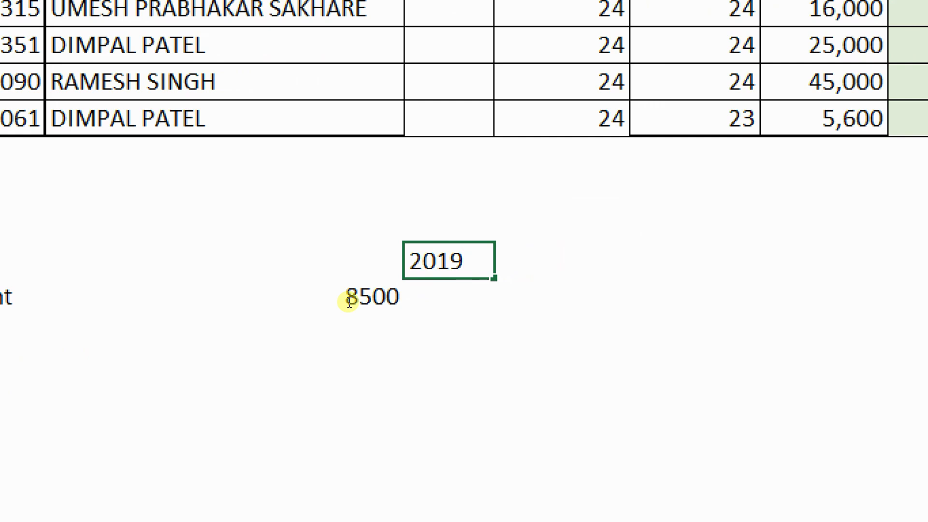
pyautogui.press('BackSpace')
pyautogui.write('7')
pyautogui.press('Return')
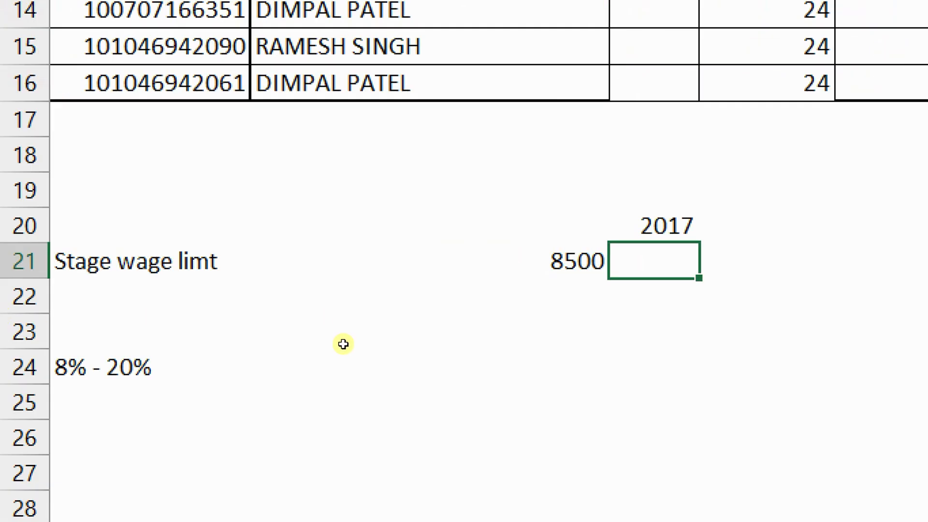
pyautogui.press('Up')
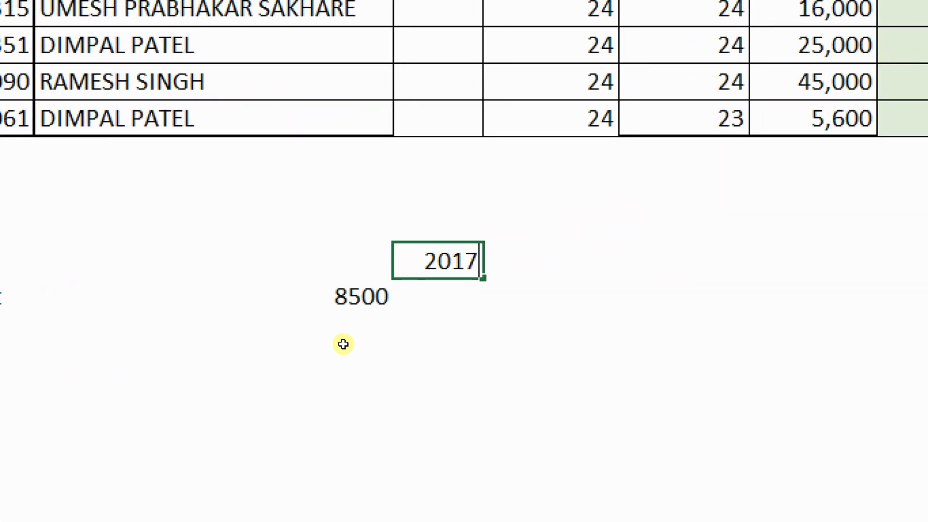
pyautogui.press('F2')
pyautogui.write('/19')
pyautogui.press('Return')
pyautogui.write('7500')
pyautogui.press('Return')
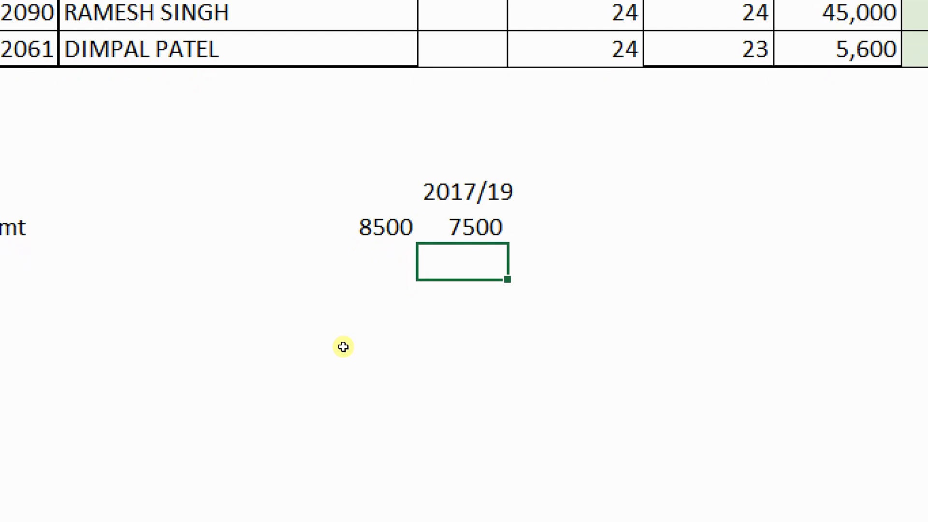
pyautogui.press('Home')
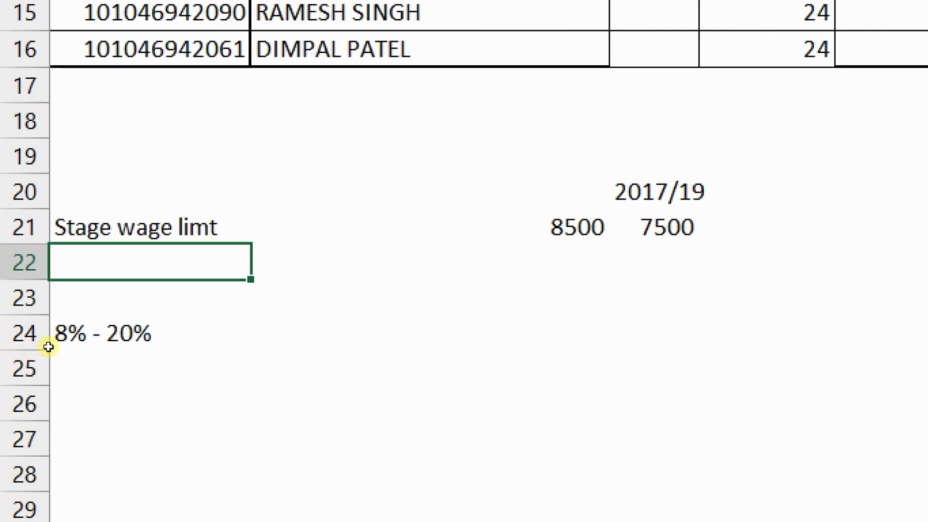
# Label cell A22 'Emp (basic+DA)'
pyautogui.click(290, 342)
pyautogui.click(65, 342)
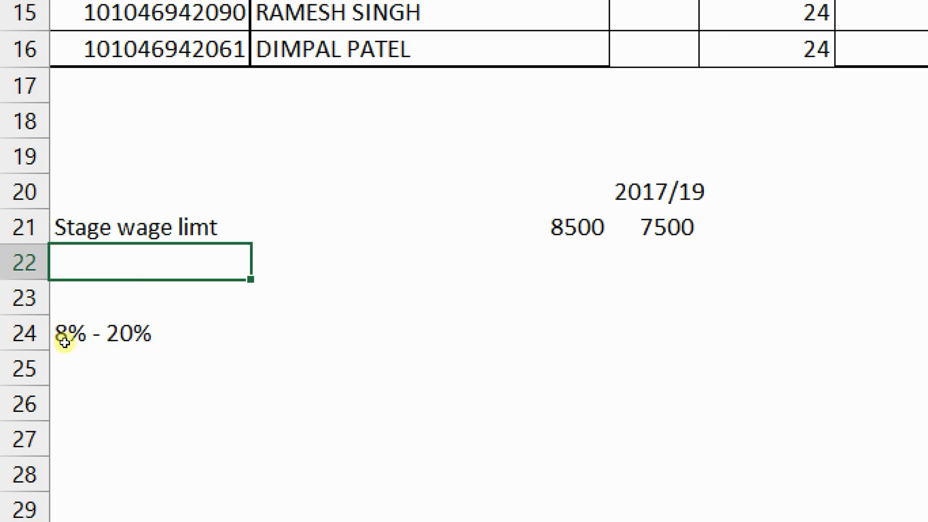
pyautogui.press('Right')
pyautogui.press('Left')
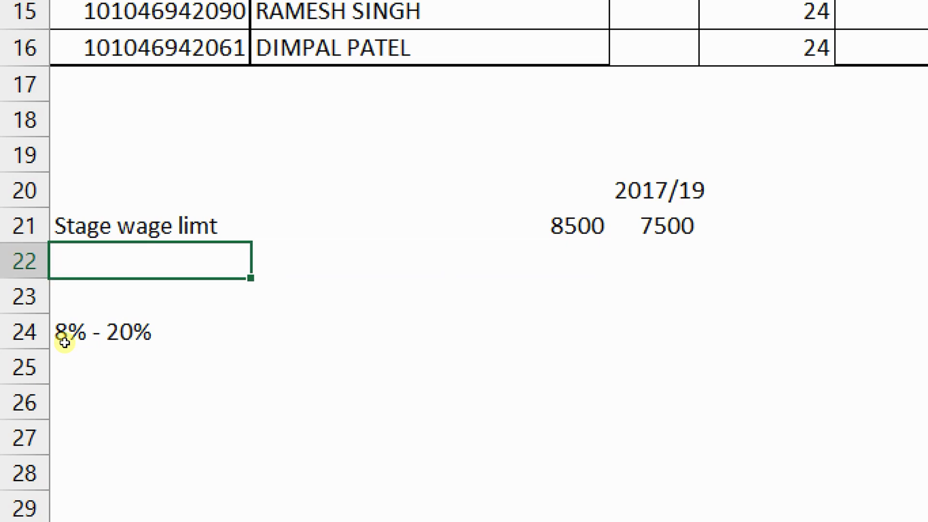
pyautogui.write('EMp ')
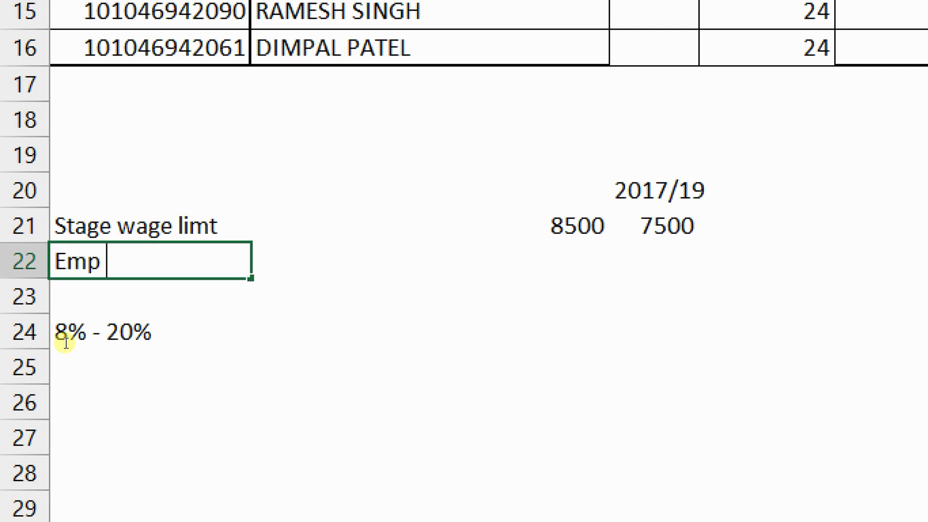
pyautogui.write('(basi')
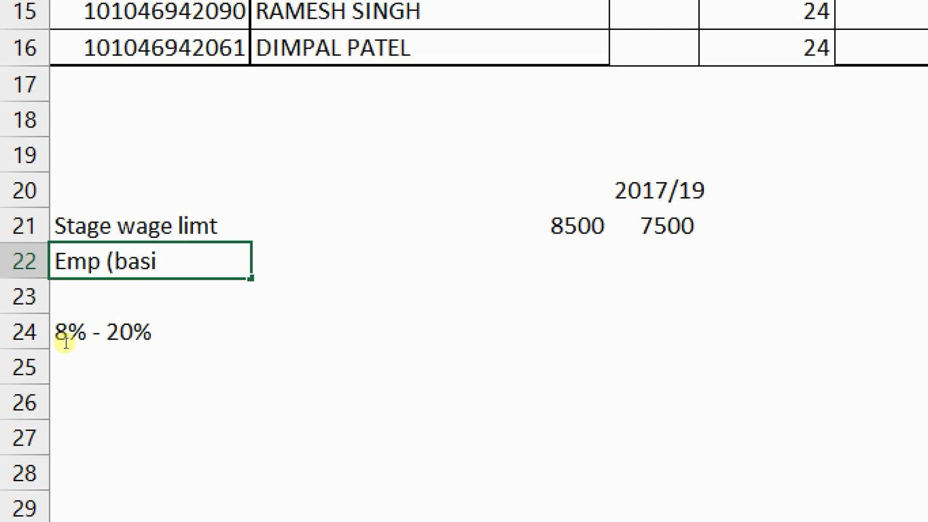
pyautogui.press('BackSpace')
pyautogui.write('c')
pyautogui.press('BackSpace')
pyautogui.write('ic+DA)')
pyautogui.press('Return')
# Enter =7000+700 beside the label for a 7700 sample wage, then select it with 8500
pyautogui.press('Up')
pyautogui.press('Right')
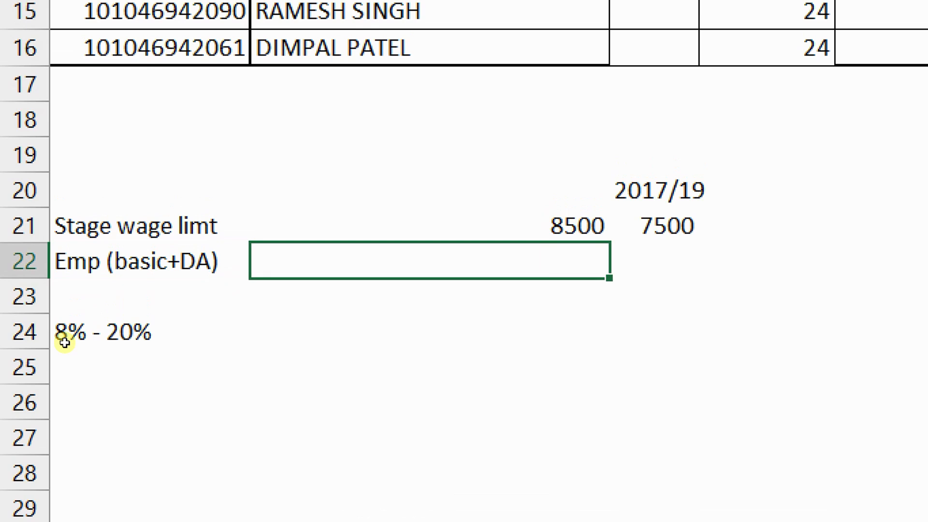
pyautogui.write('=7000+700')
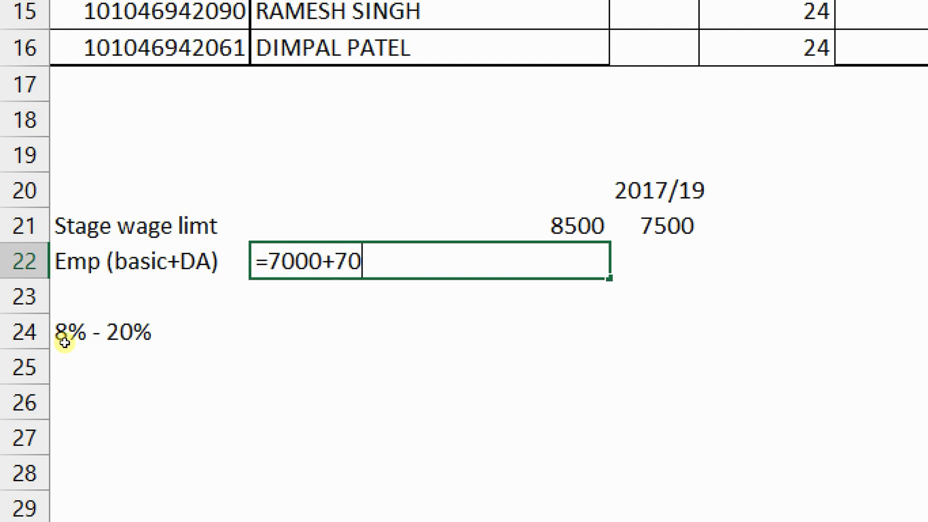
pyautogui.press('Return')
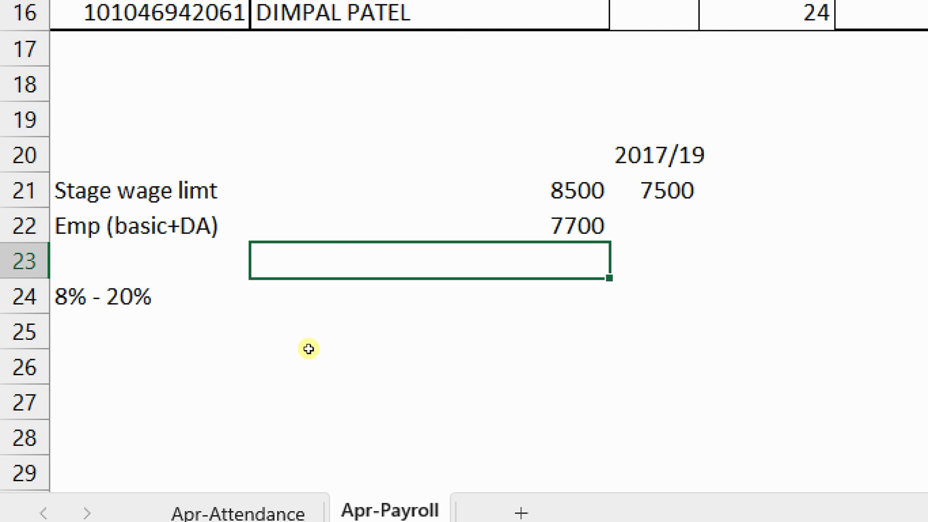
pyautogui.moveTo(290, 323); pyautogui.dragTo(290, 339)
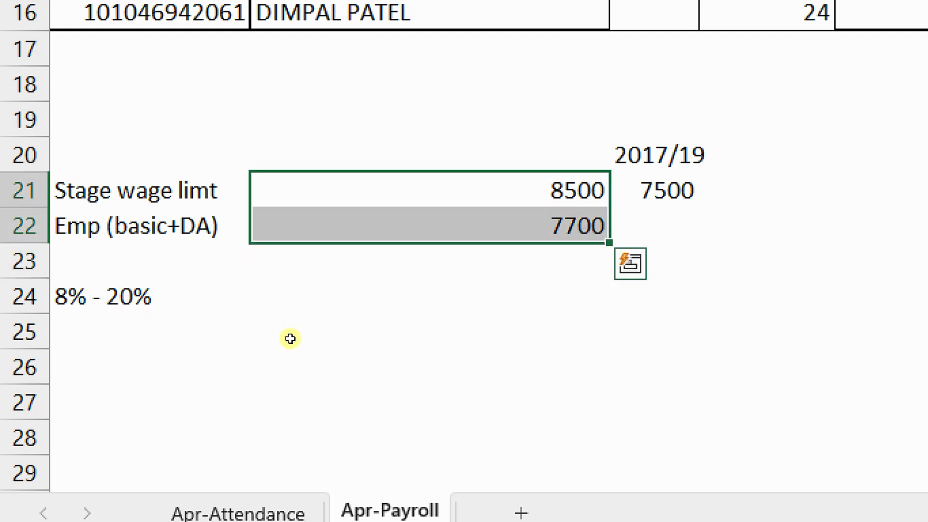
# Review the 8500, 7500 and 7700 values, then select cell A26 for a new label
pyautogui.press('Right')
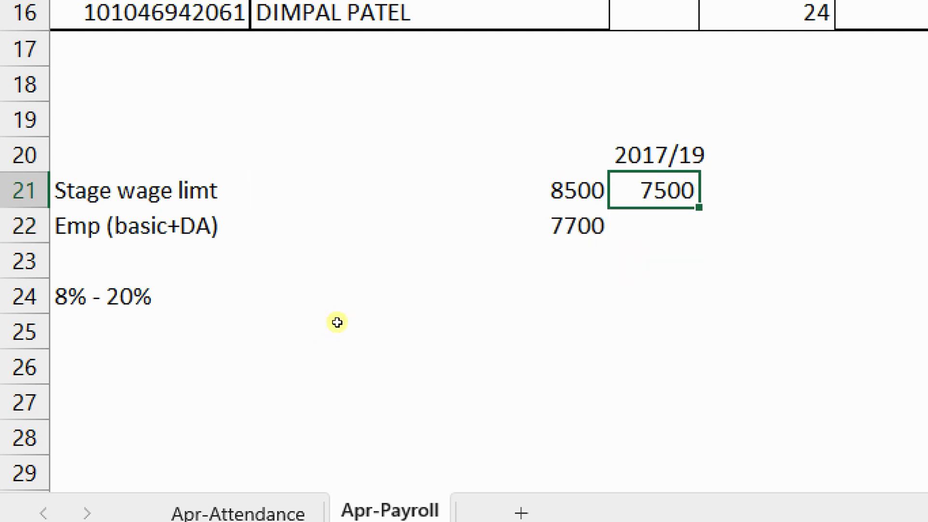
pyautogui.press('Left')
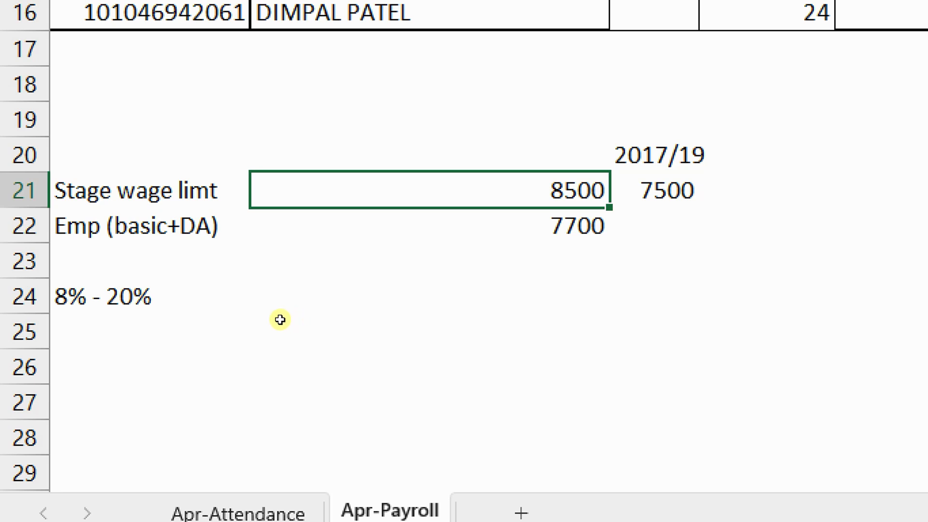
pyautogui.click(59, 344)
pyautogui.press('Right')
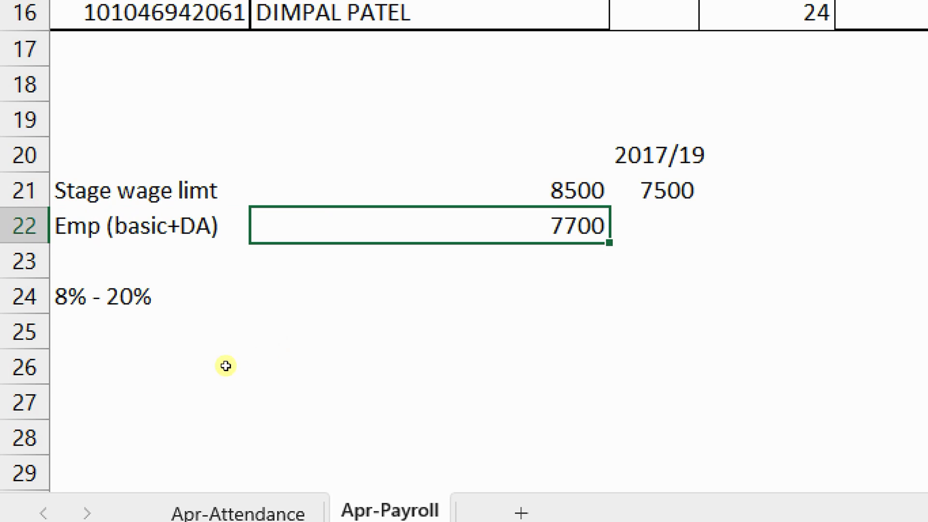
pyautogui.click(55, 389)
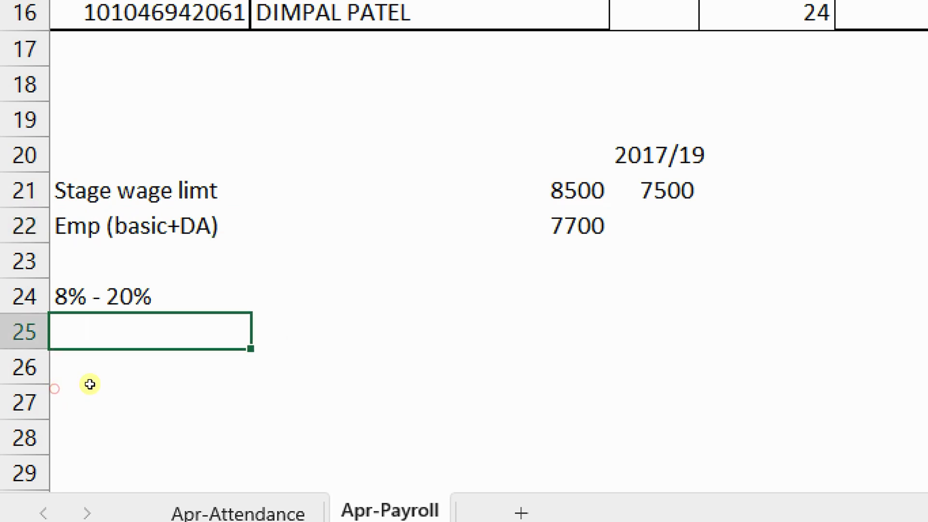
pyautogui.click(289, 364)
pyautogui.press('Down')
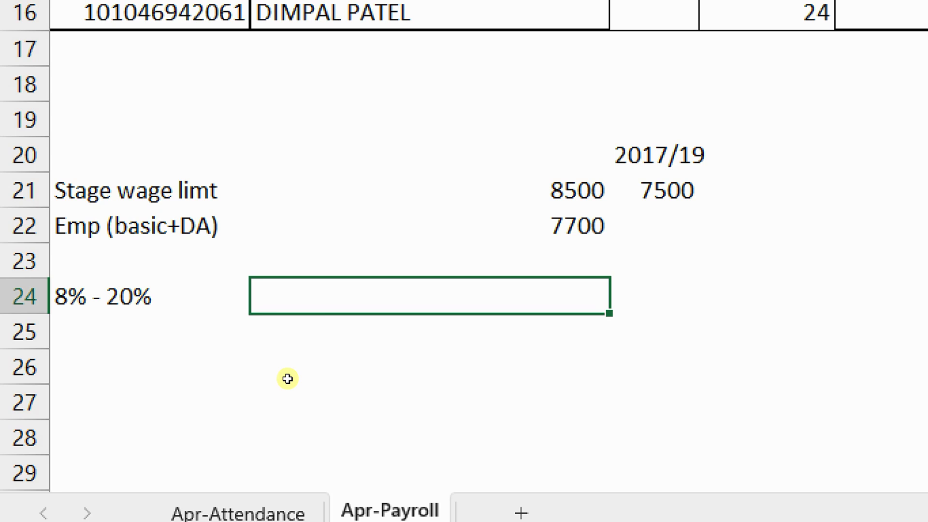
pyautogui.click(62, 406)
# Label cell A26 'FY 22-23'
pyautogui.write('FY 20')
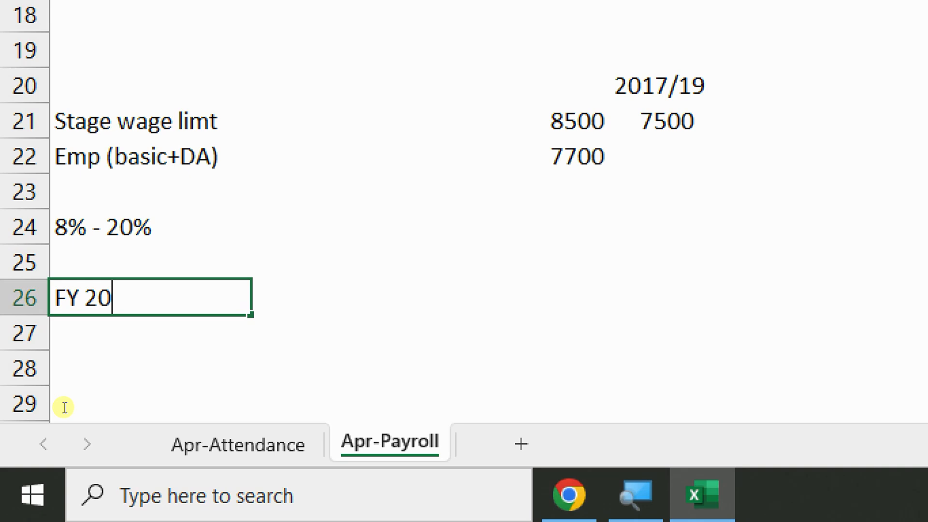
pyautogui.press('BackSpace')
pyautogui.write('2-23')
pyautogui.press('Return')
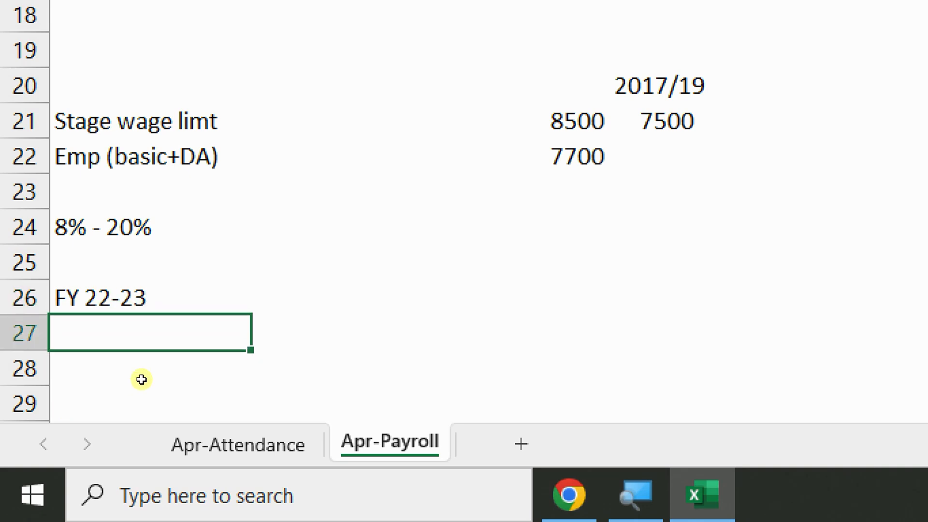
# Enter =B22*8/100 beside the 8% - 20% note, giving 616
pyautogui.click(281, 371)
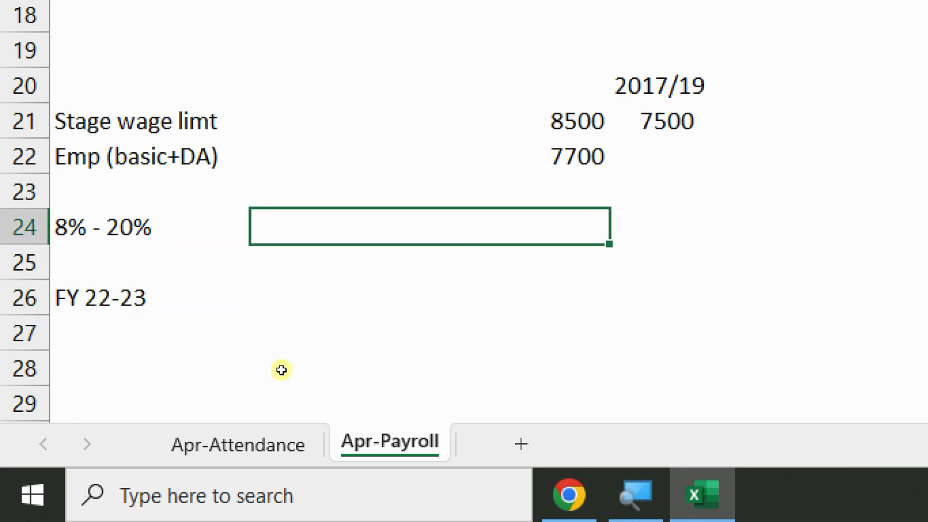
pyautogui.write('=')
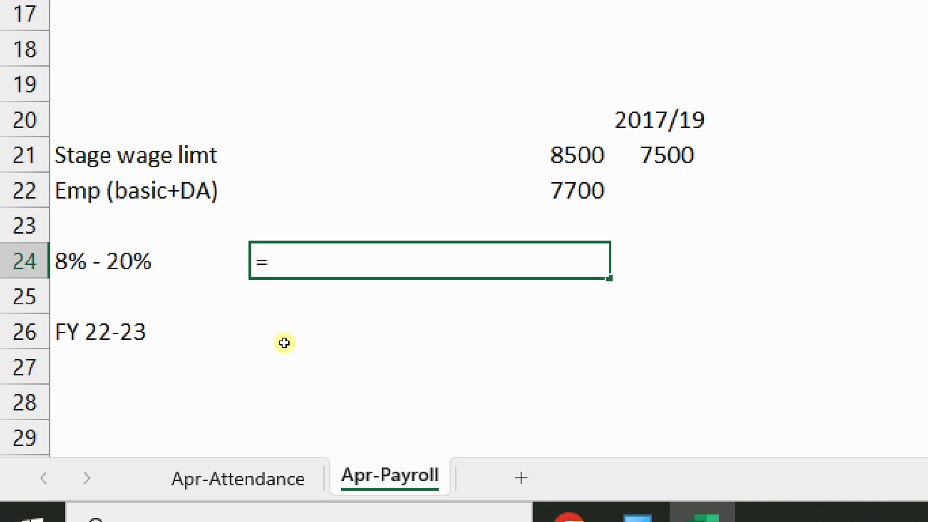
pyautogui.press('Up')
pyautogui.press('Up')
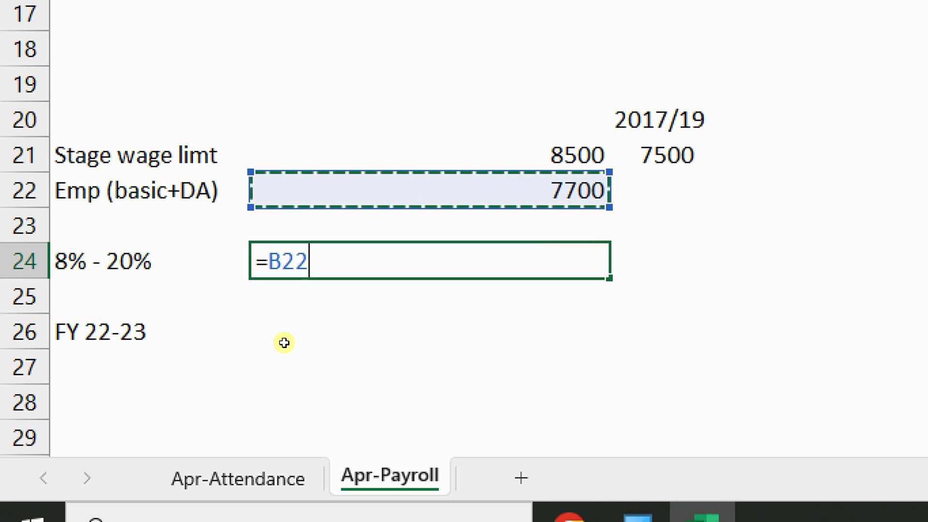
pyautogui.write('*8/100')
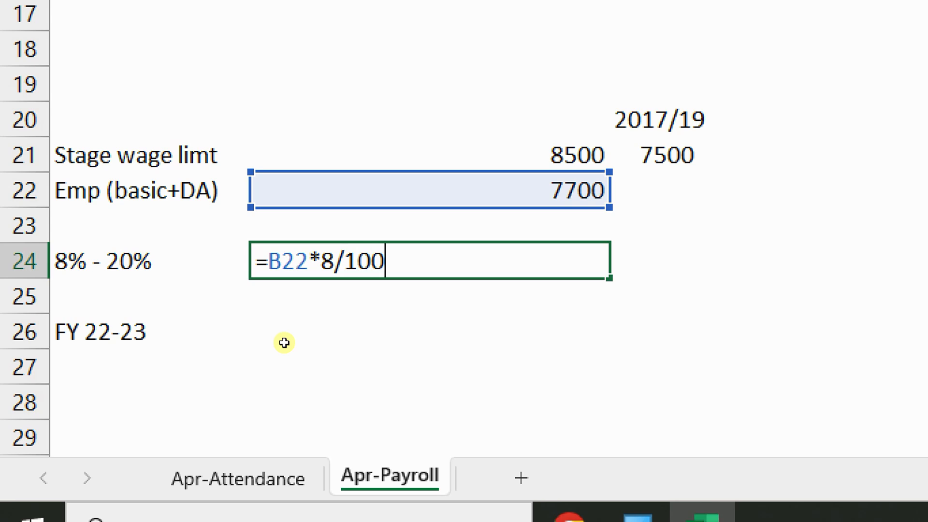
pyautogui.press('Return')
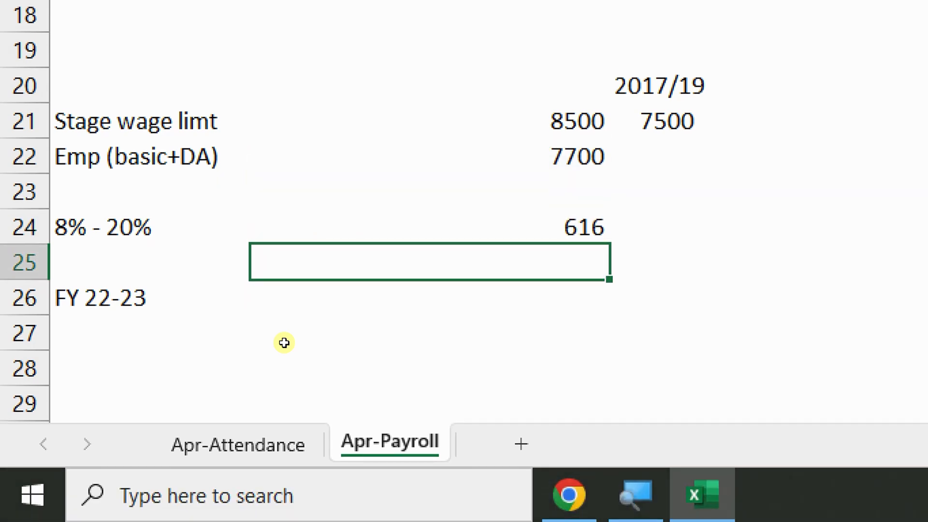
pyautogui.press('Down')
pyautogui.press('Down')
pyautogui.press('Left')
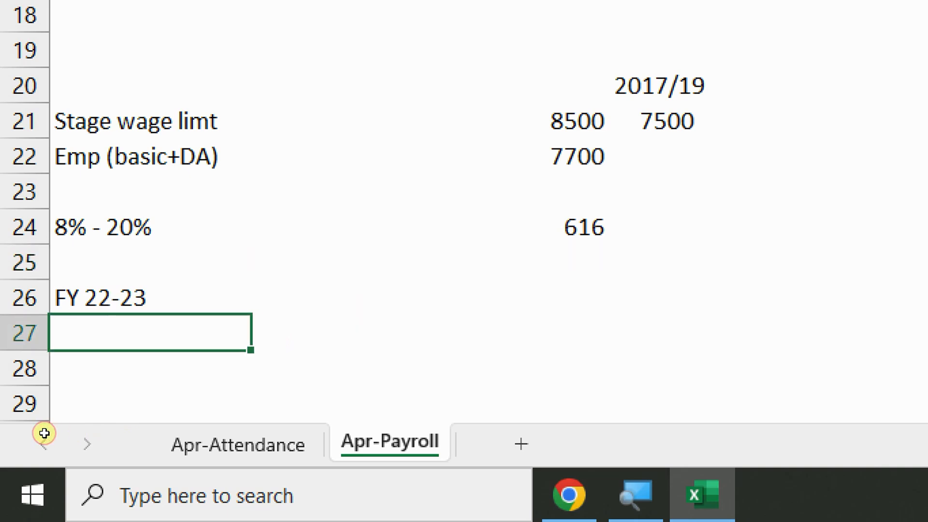
# Confirm the A-m label and compute the FY 22-23 yearly total as 616*12 = 7392
pyautogui.write('A-m')
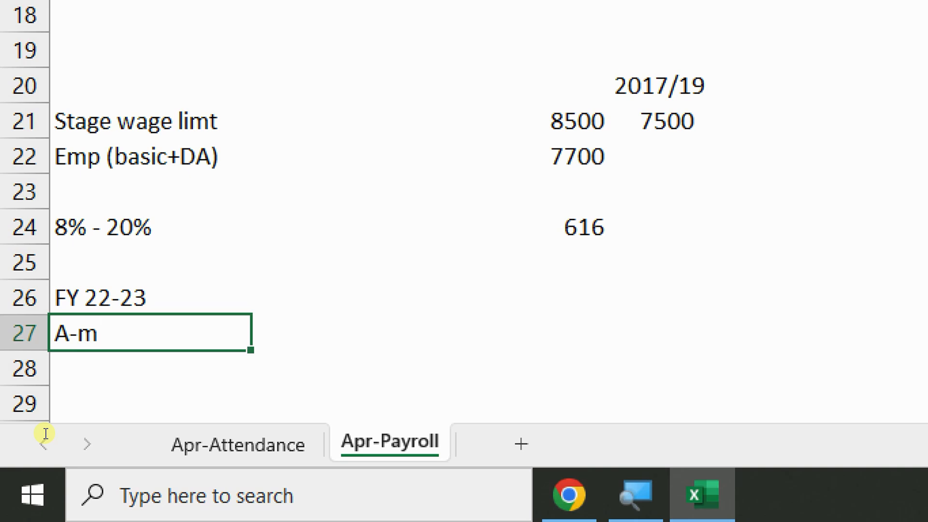
pyautogui.press('Return')
pyautogui.press('Up')
pyautogui.press('Up')
pyautogui.press('Right')
pyautogui.write('=')
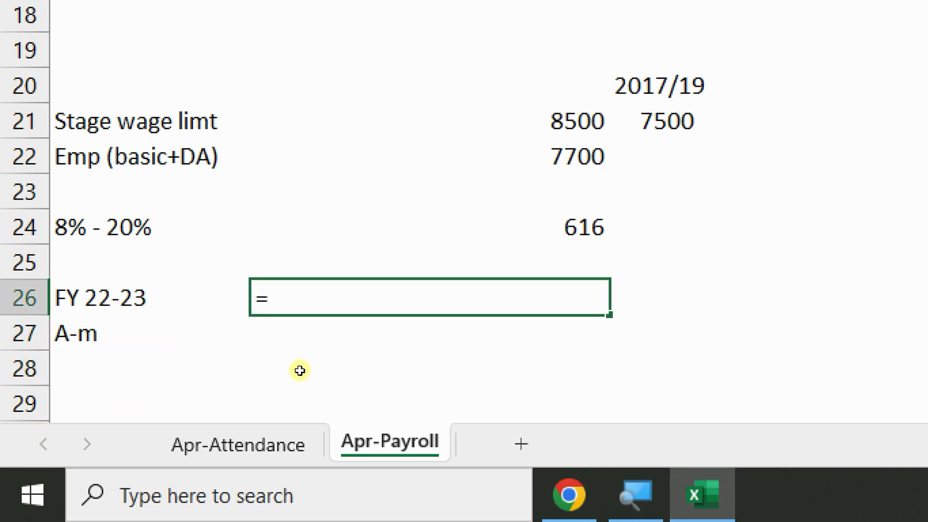
pyautogui.press('Up')
pyautogui.press('Up')
pyautogui.write('*12')
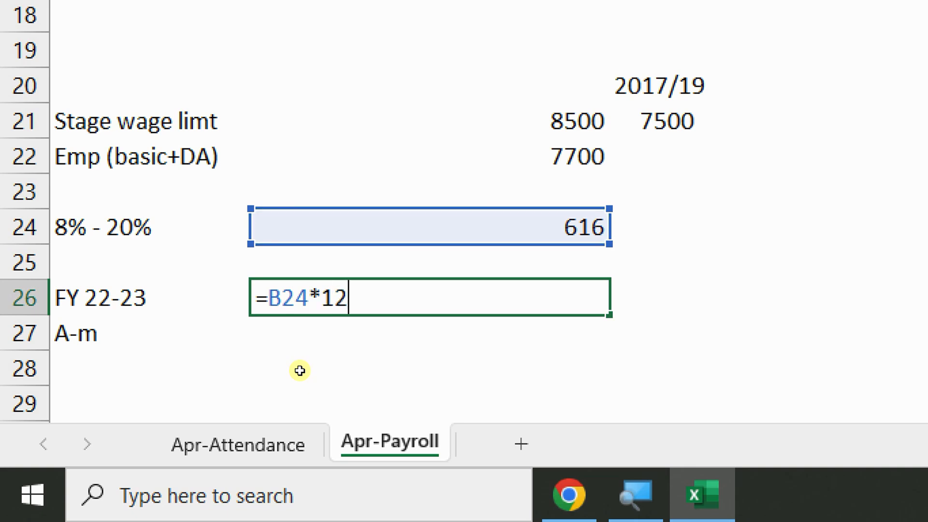
pyautogui.press('Return')
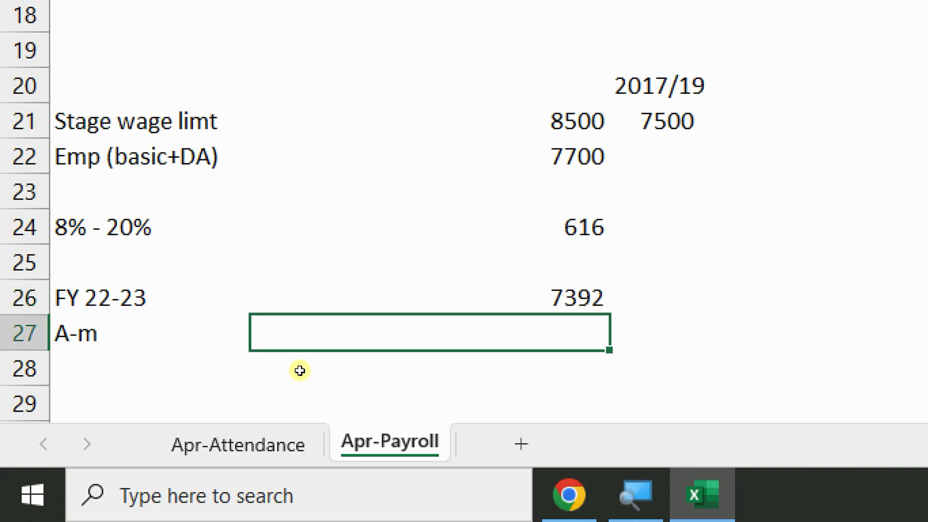
# Label the cell right of 7392 'FY 23-24 (8 MONTHS) April-Nov'
pyautogui.press('Up')
pyautogui.press('Right')
pyautogui.write('f')
pyautogui.press('BackSpace')
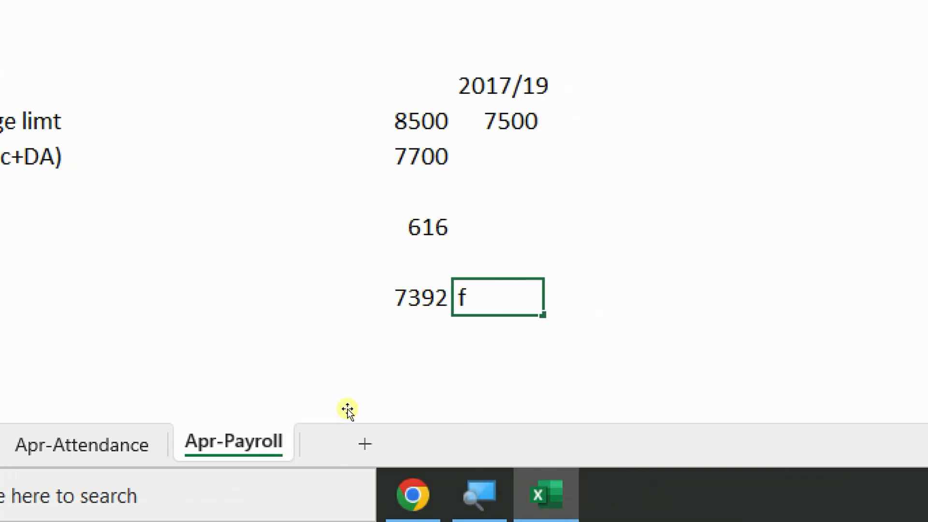
pyautogui.write('FY')
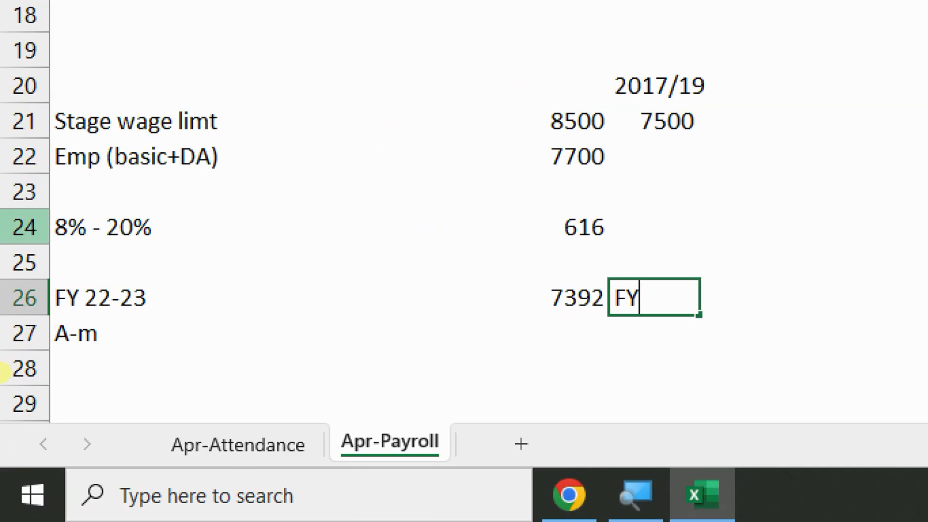
pyautogui.write(' 23-2')
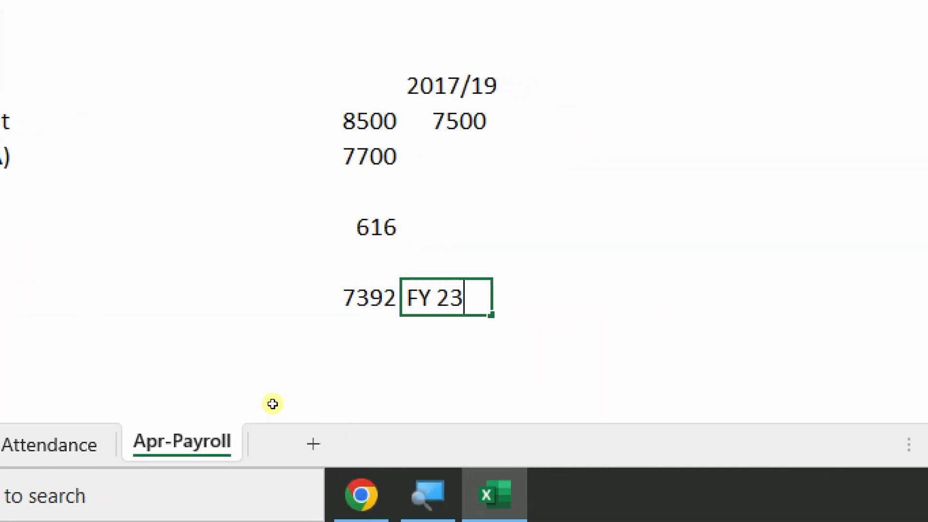
pyautogui.write('4 (')
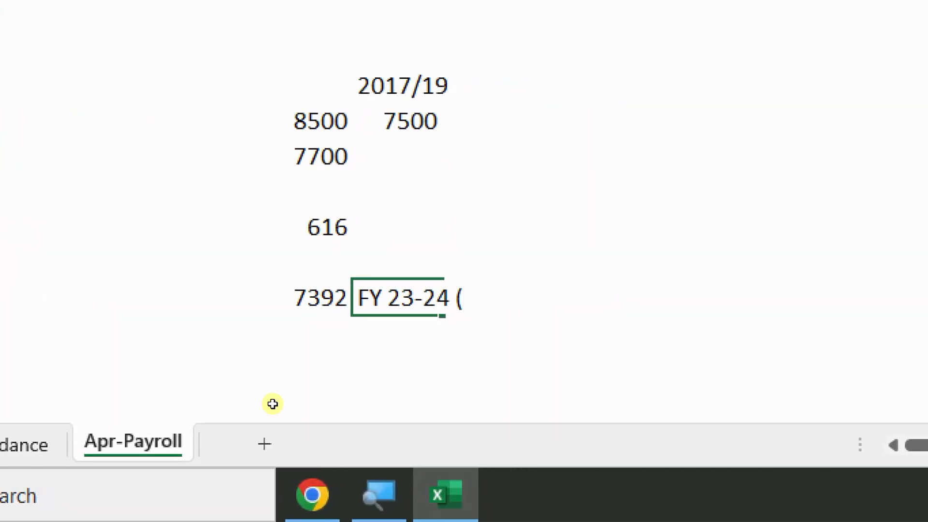
pyautogui.write('8')
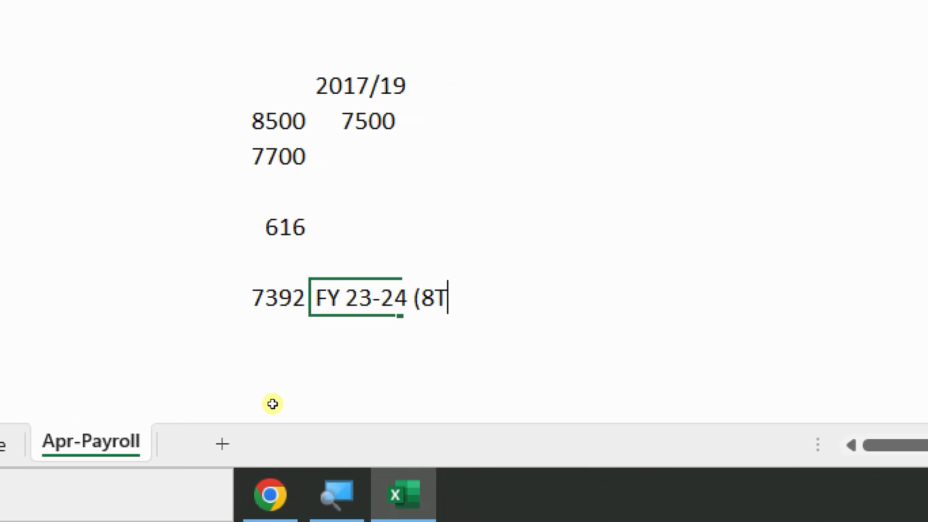
pyautogui.write(' MONTHS')
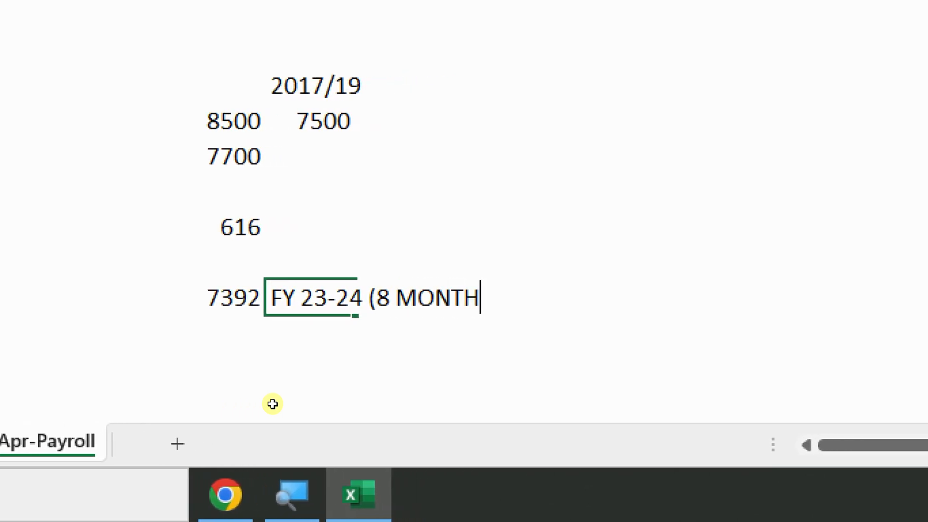
pyautogui.write(') a')
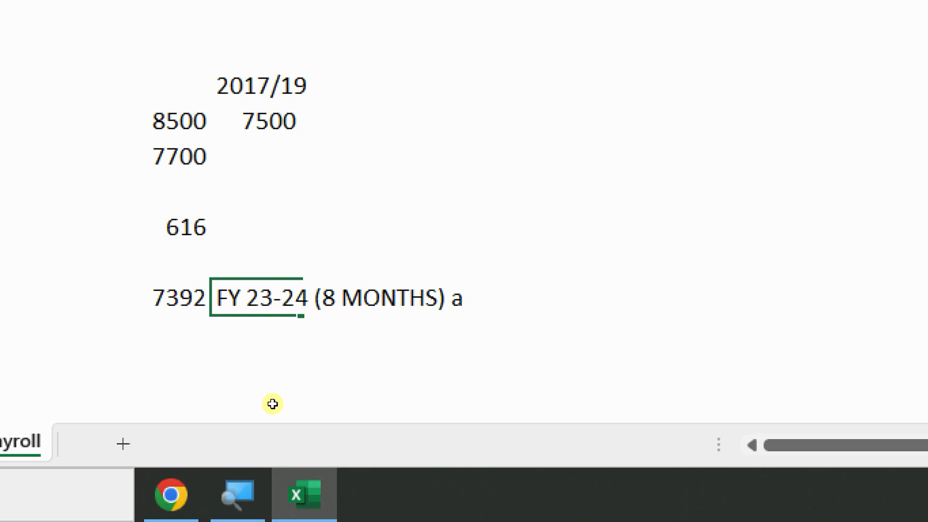
pyautogui.press('BackSpace')
pyautogui.write('April')
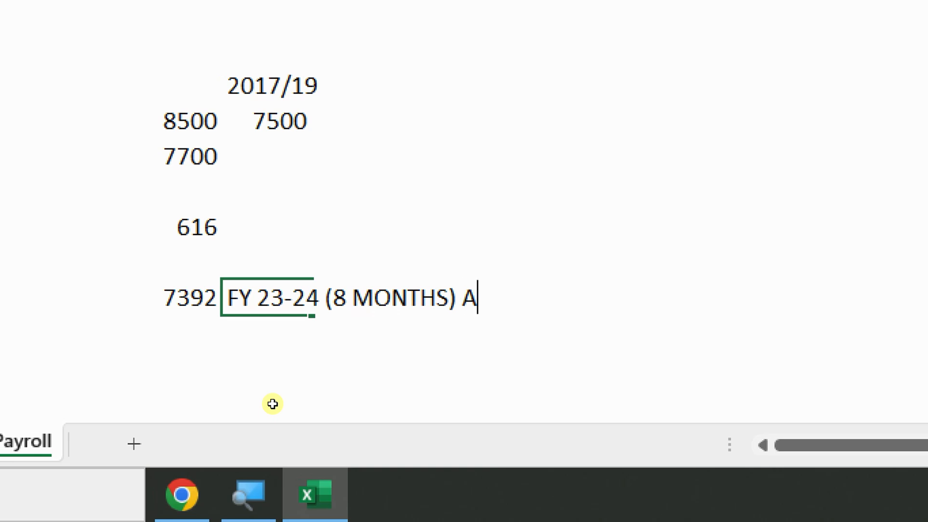
pyautogui.write('-Nov')
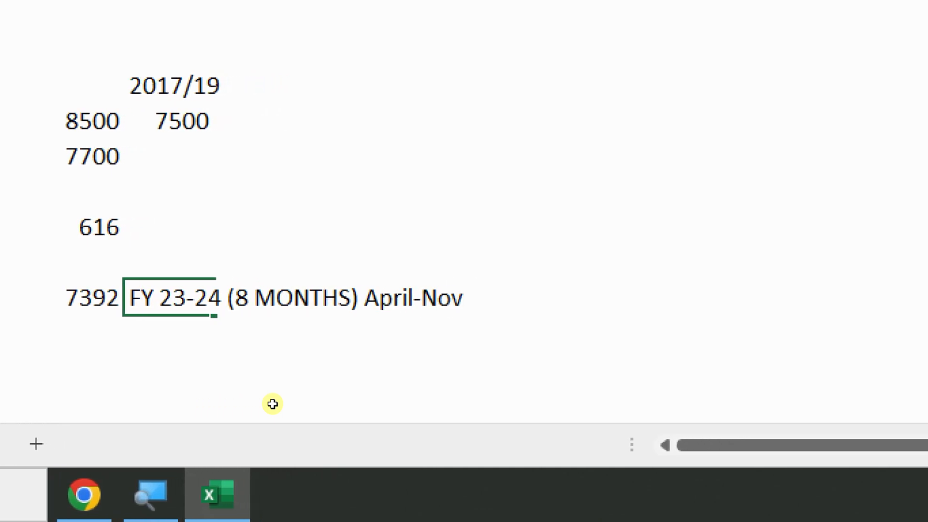
pyautogui.press('Return')
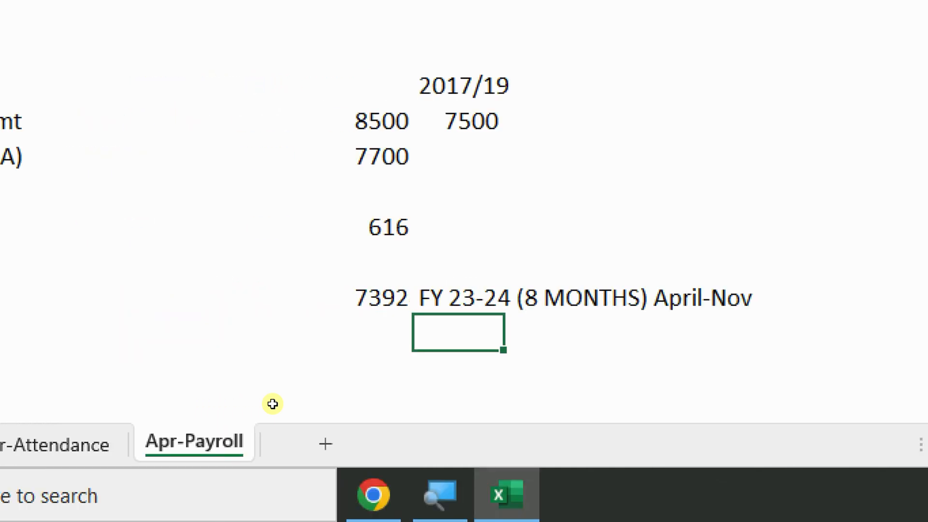
# Enter 'oct' in the empty cell under the April-Nov label
pyautogui.click(542, 306)
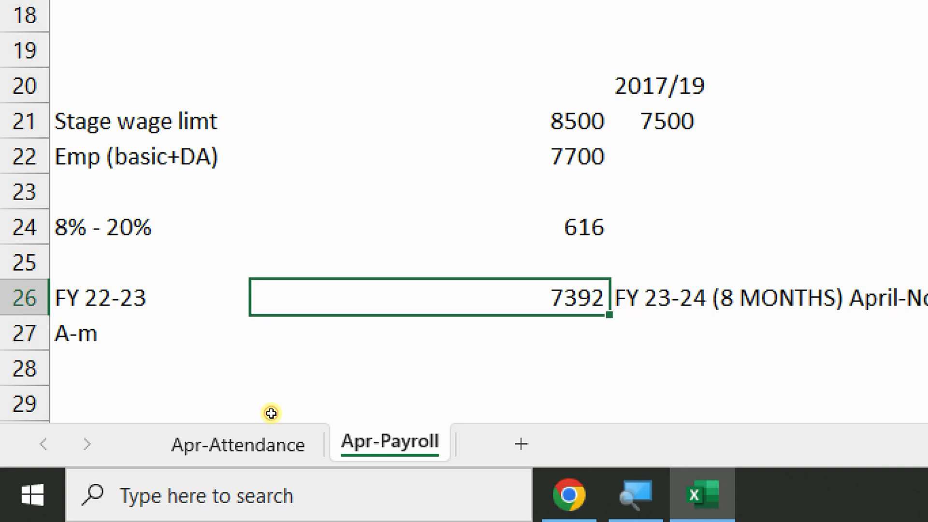
pyautogui.click(764, 333)
pyautogui.write('oct')
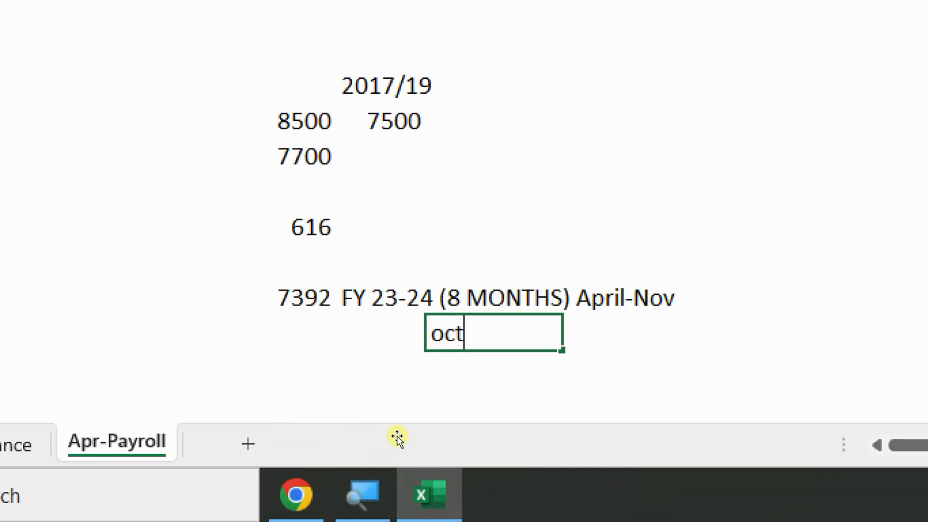
pyautogui.press('Return')
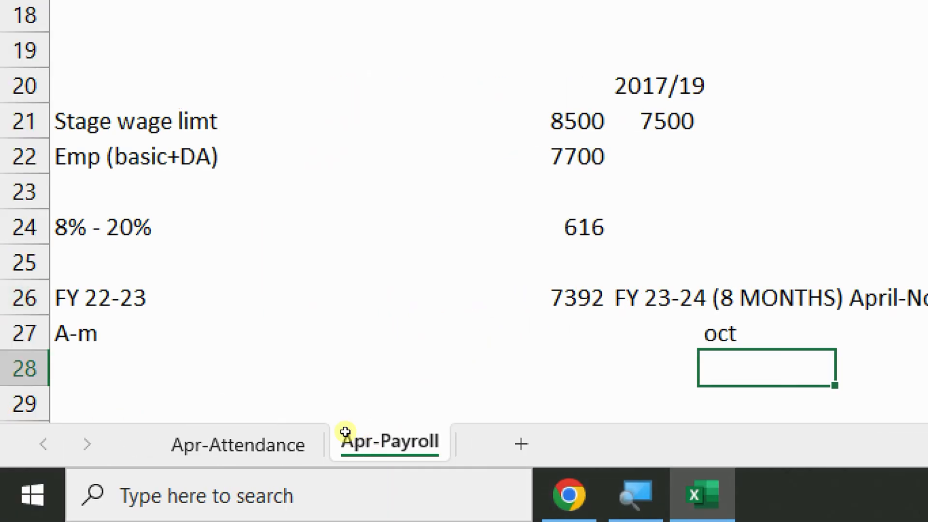
# In row 28, add references to the 7700 wage (=B22) and the 7392 figure (=B26)
pyautogui.write('=')
pyautogui.press('Up')
pyautogui.press('Up')
pyautogui.press('Up')
pyautogui.press('Up')
pyautogui.press('Up')
pyautogui.press('Up')
pyautogui.press('Left')
pyautogui.press('Left')
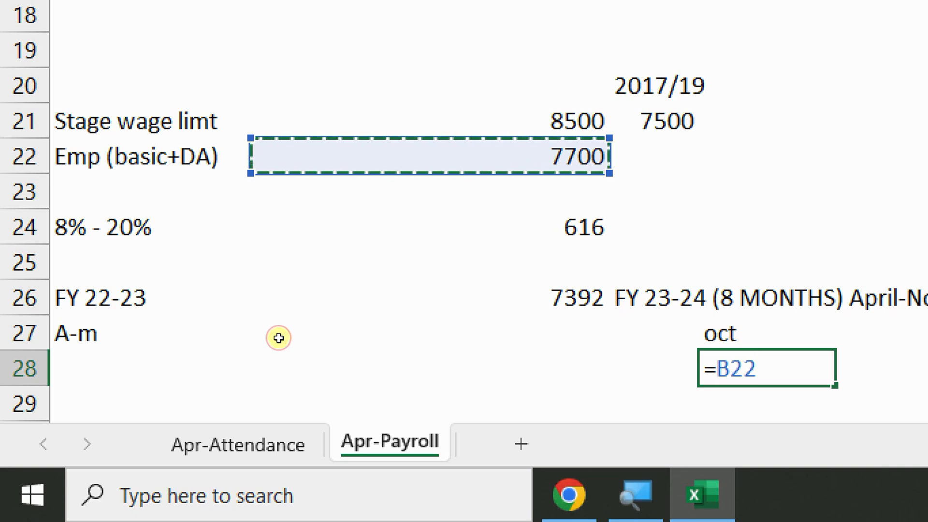
pyautogui.press('Return')
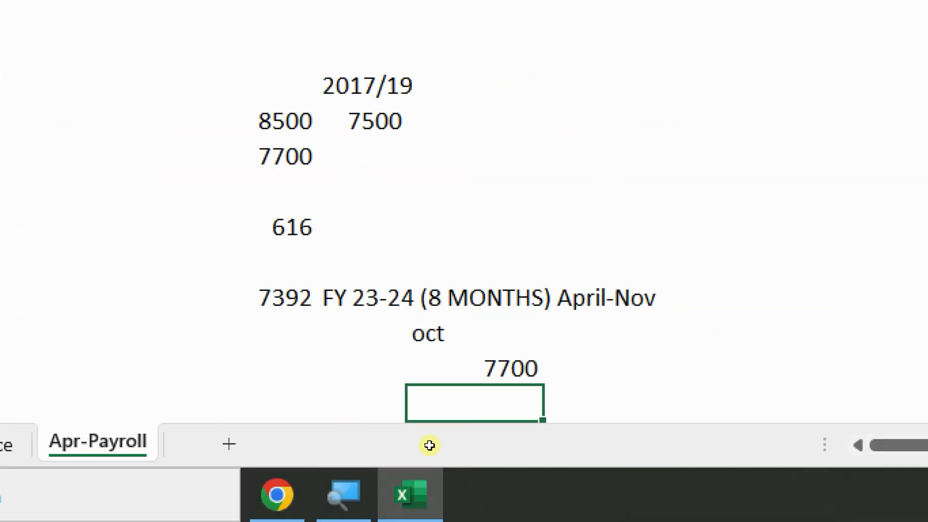
pyautogui.press('Up')
pyautogui.press('Right')
pyautogui.write('=')
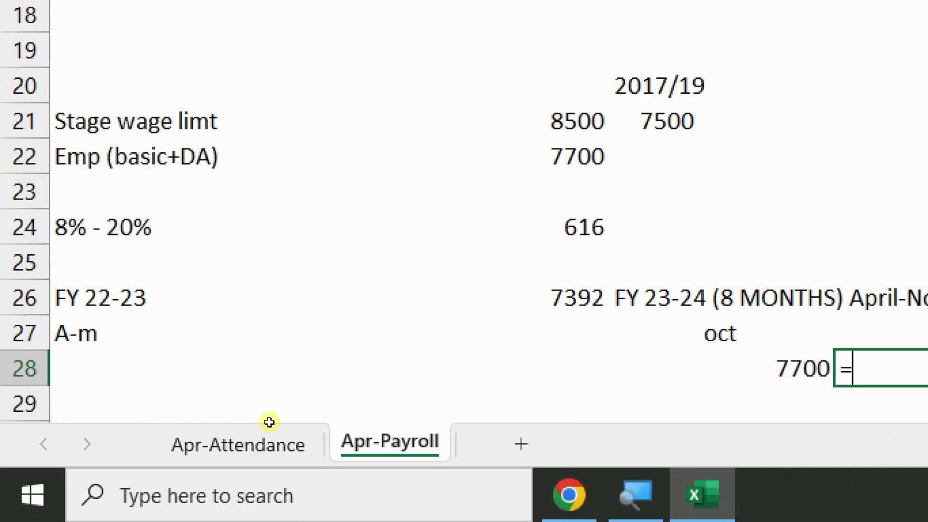
pyautogui.press('Up')
pyautogui.press('Up')
pyautogui.press('Left')
pyautogui.press('Left')
pyautogui.press('Left')
pyautogui.press('Return')
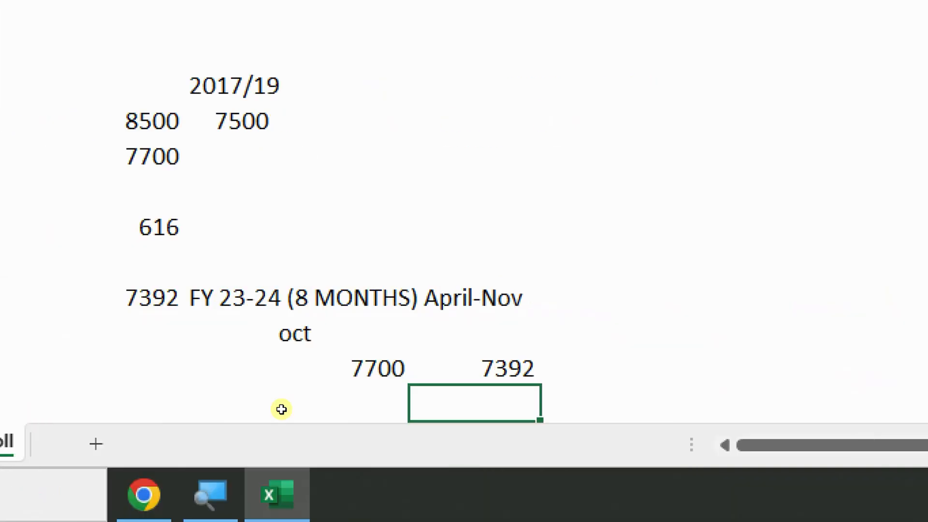
# Sum the two values with =D28+E28, giving 15092
pyautogui.press('Up')
pyautogui.press('Right')
pyautogui.write('=')
pyautogui.press('Left')
pyautogui.press('Left')
pyautogui.write('+')
pyautogui.press('Left')
pyautogui.press('Return')
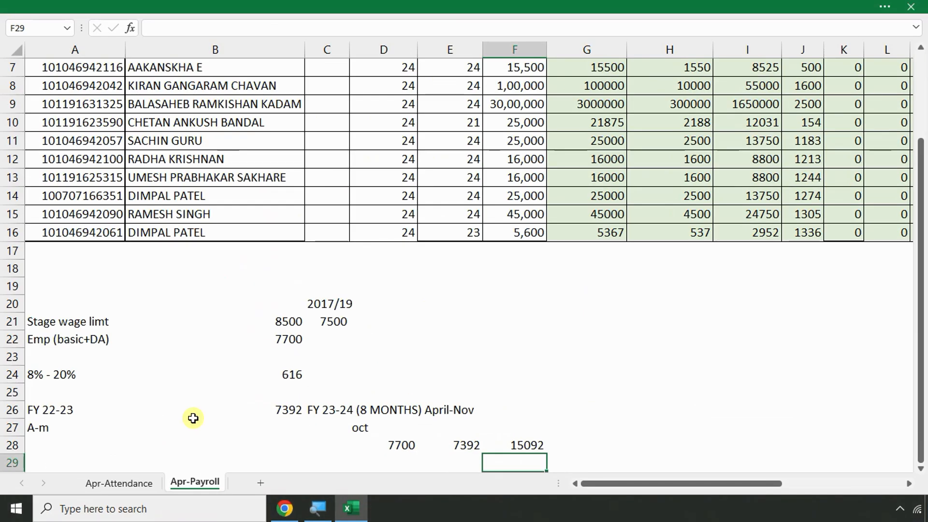
# Try 5500 as the wage limit in place of 8500, then revert it
pyautogui.click(204, 392)
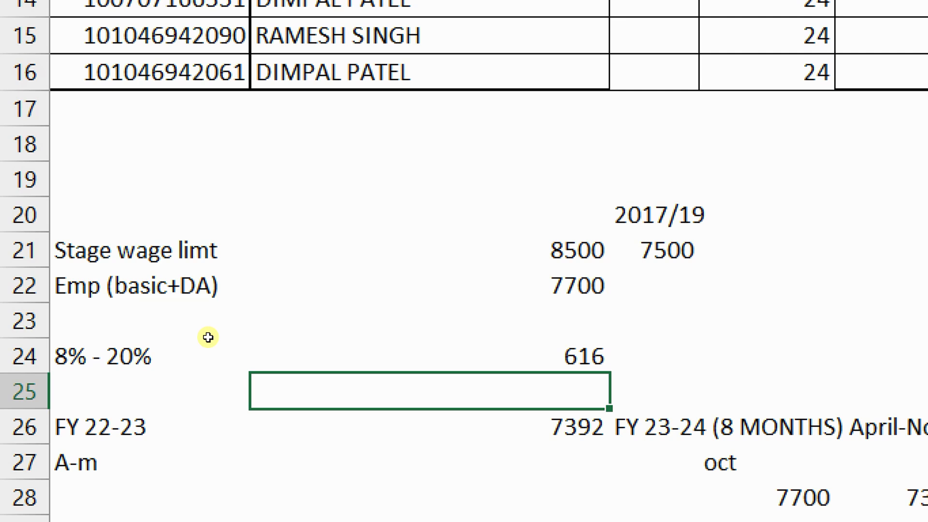
pyautogui.press('Up')
pyautogui.press('Up')
pyautogui.press('Up')
pyautogui.press('Up')
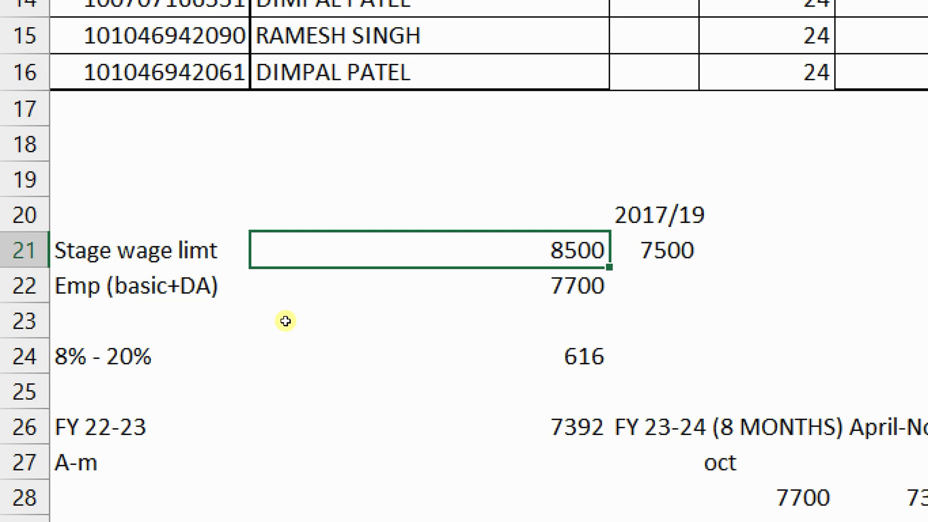
pyautogui.write('5500')
pyautogui.press('Return')
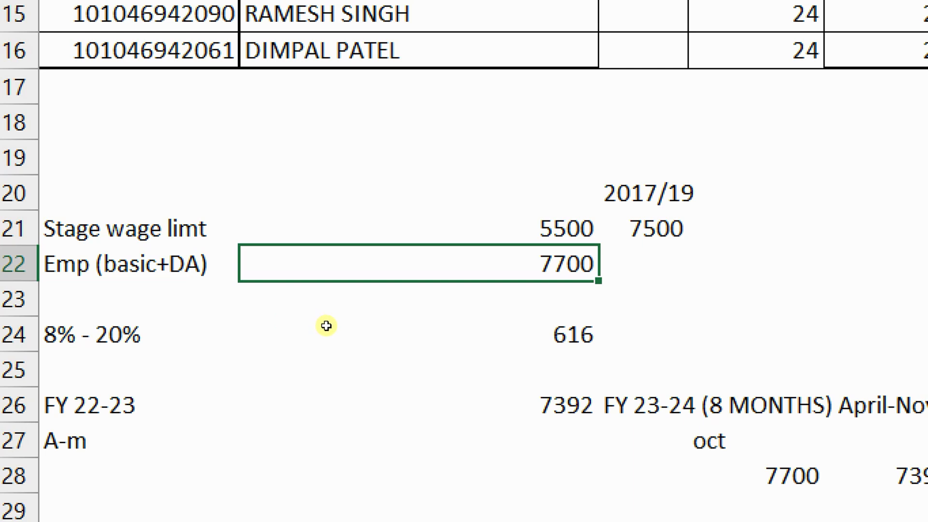
pyautogui.press('Up')
pyautogui.press('Right')
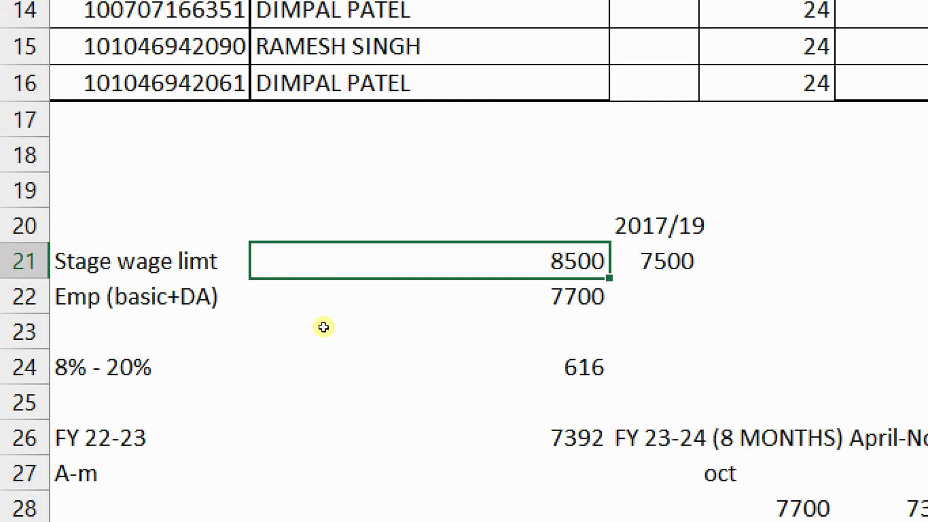
# Enter 15000 as the employee wage, check the 1200 result, then undo back to 7700
pyautogui.press('Down')
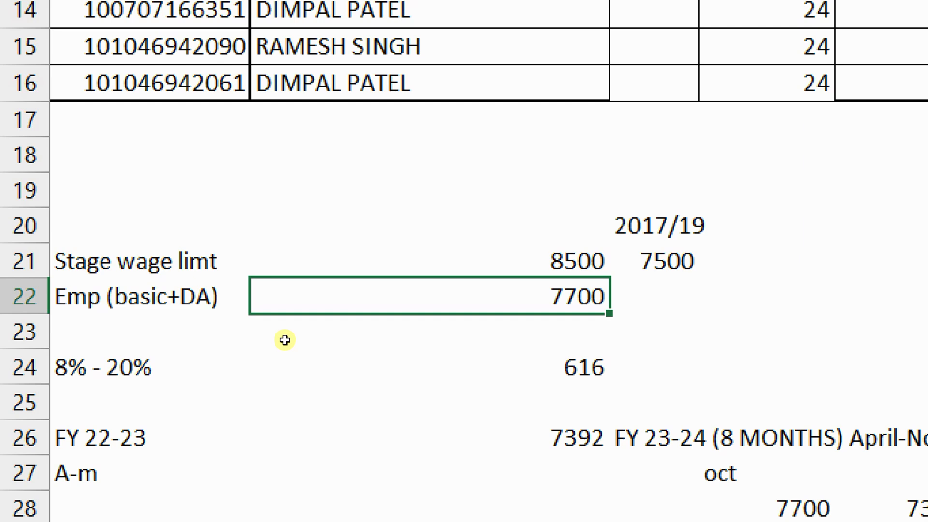
pyautogui.write('15000')
pyautogui.press('Return')
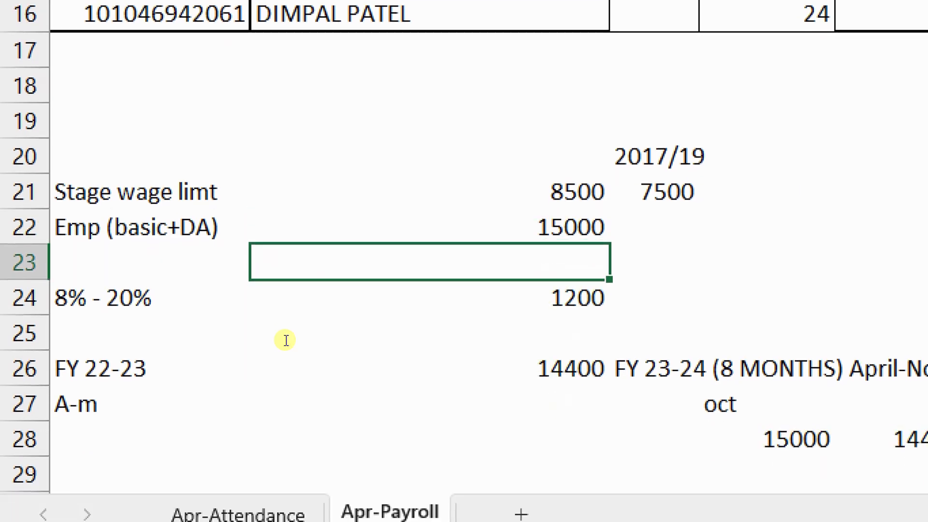
pyautogui.press('Down')
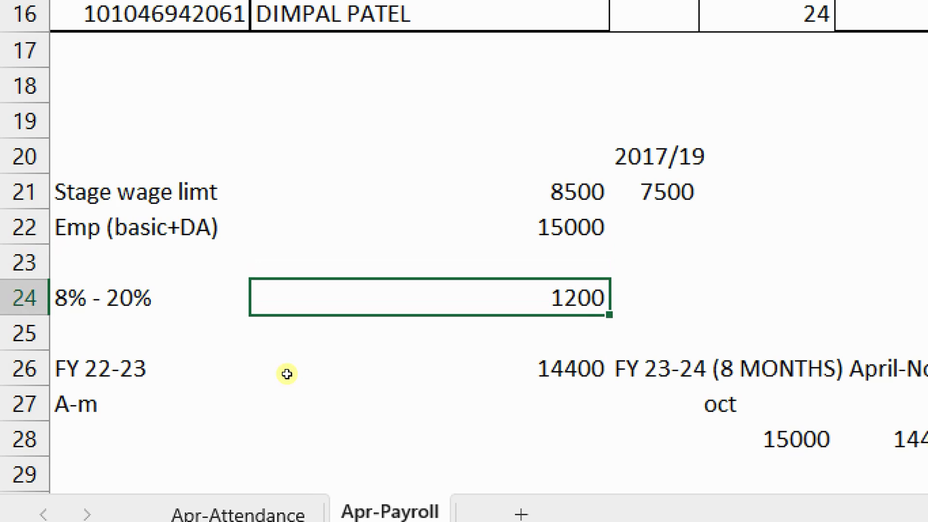
pyautogui.hotkey('ctrl', 'z')
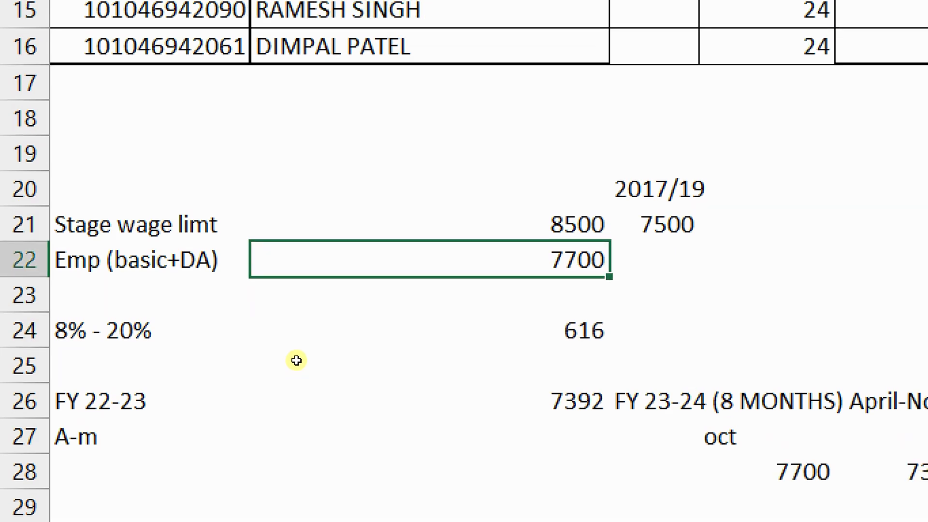
pyautogui.hotkey('ctrl', 'z')
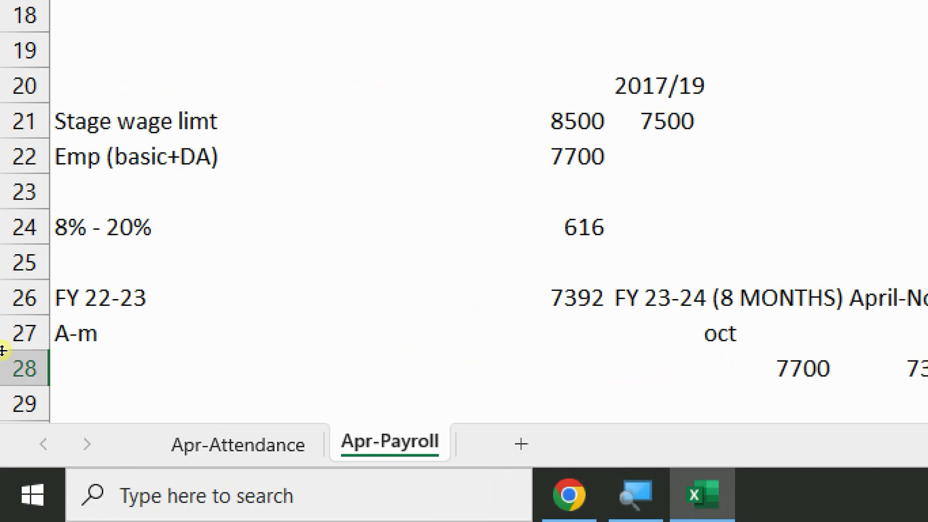
# Re-enter 15000 as the Emp (basic+DA) wage, giving 1200 and 14400 for FY 22-23
pyautogui.click(571, 157)
pyautogui.doubleClick(572, 158)
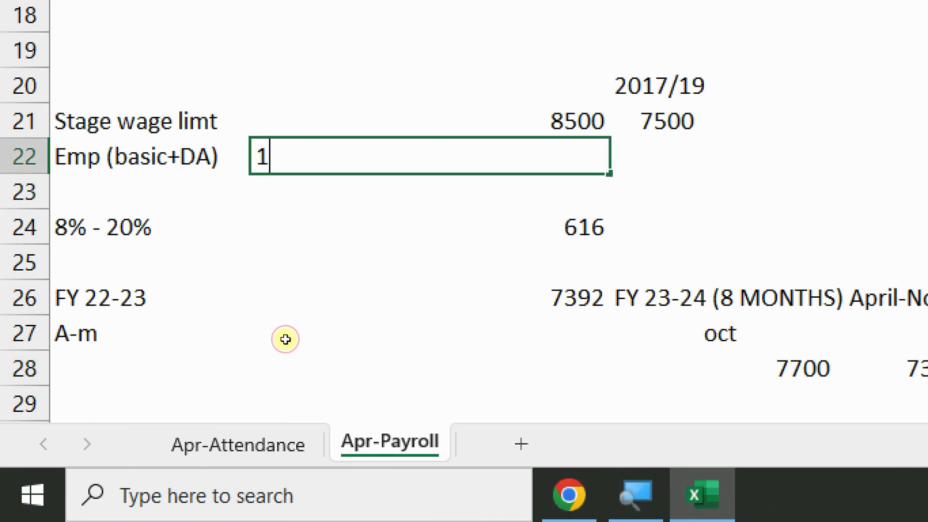
pyautogui.write('15000')
pyautogui.press('Return')
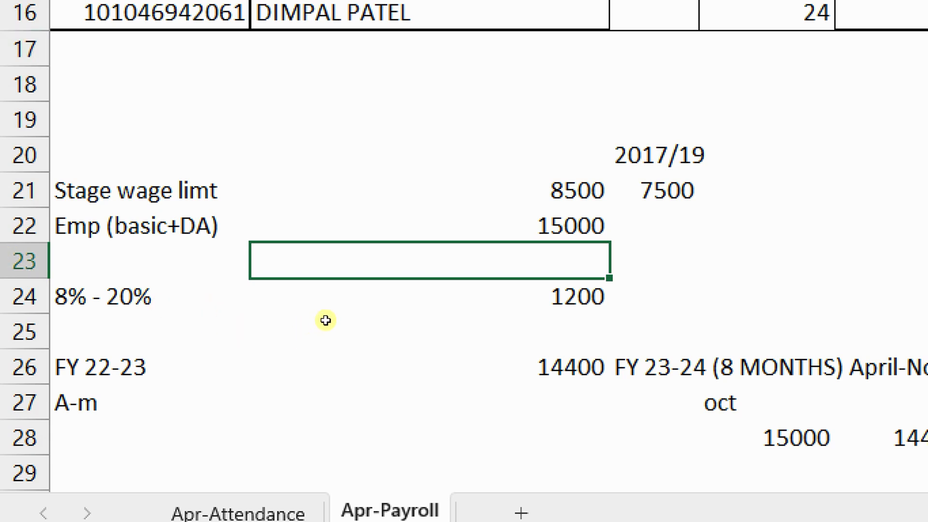
pyautogui.press('Up')
pyautogui.press('Up')
pyautogui.press('Right')
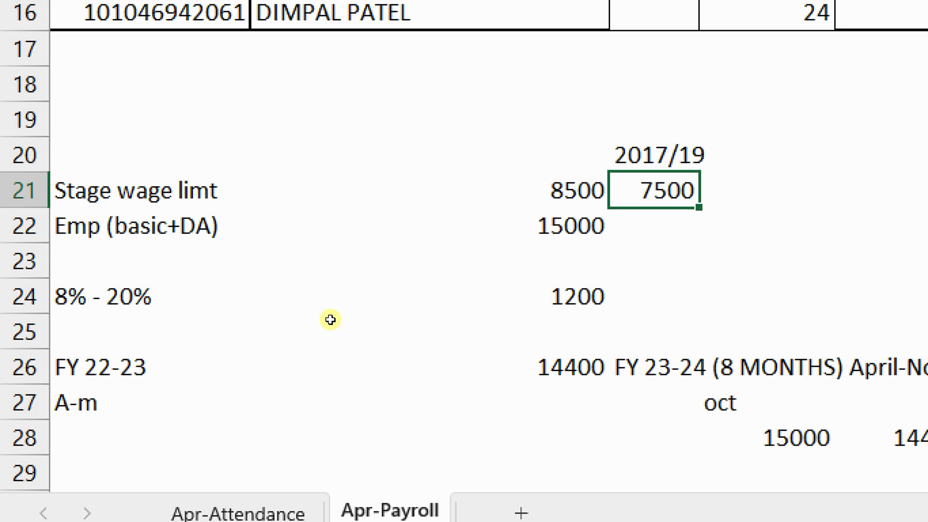
pyautogui.press('Left')
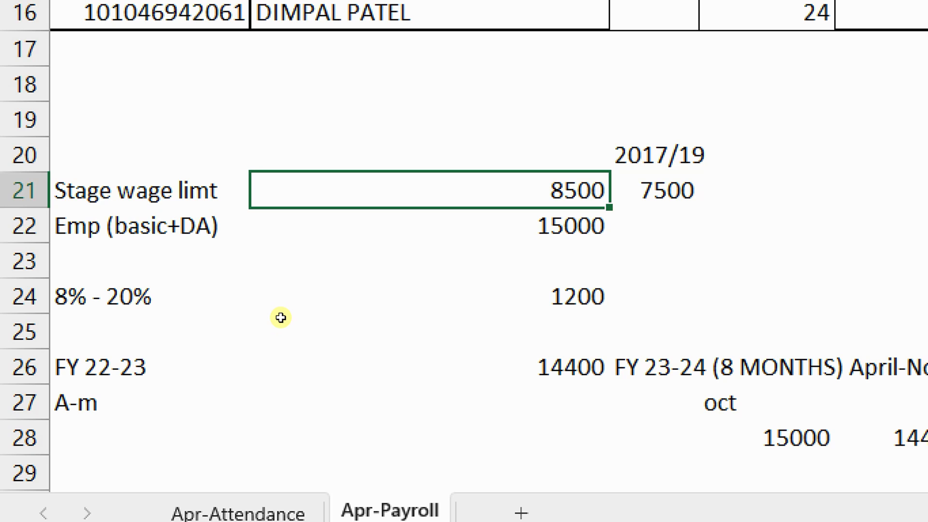
pyautogui.press('Down')
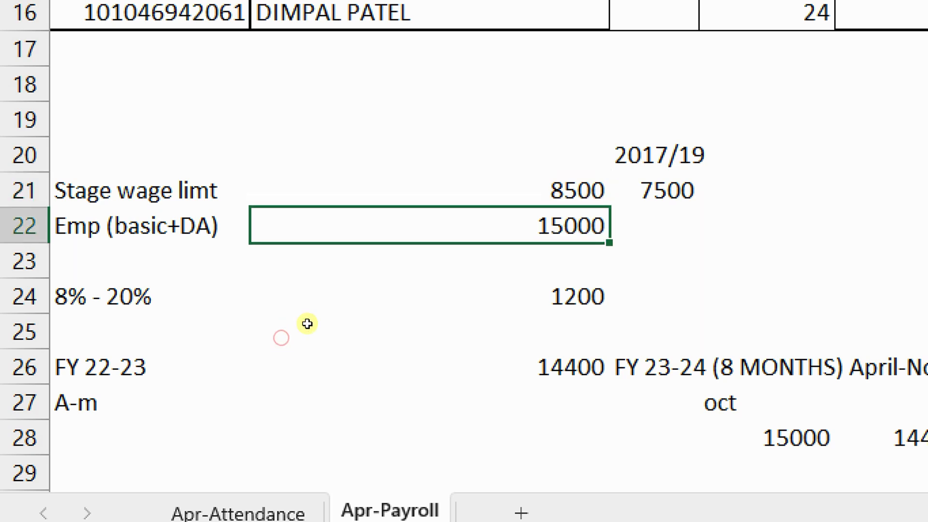
pyautogui.press('Up')
pyautogui.press('Right')
pyautogui.hotkey('shift', 'Left')
pyautogui.hotkey('shift', 'Right')
pyautogui.hotkey('shift', 'Left')
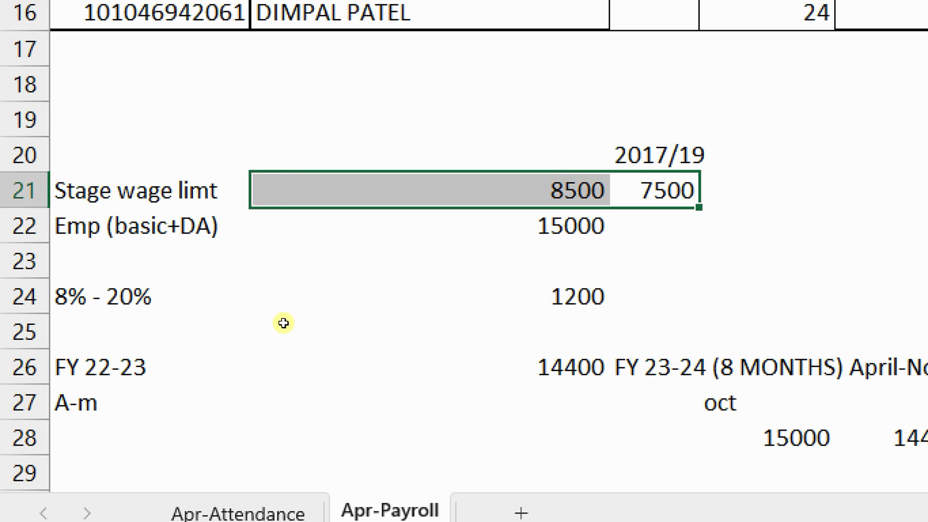
pyautogui.press('Left')
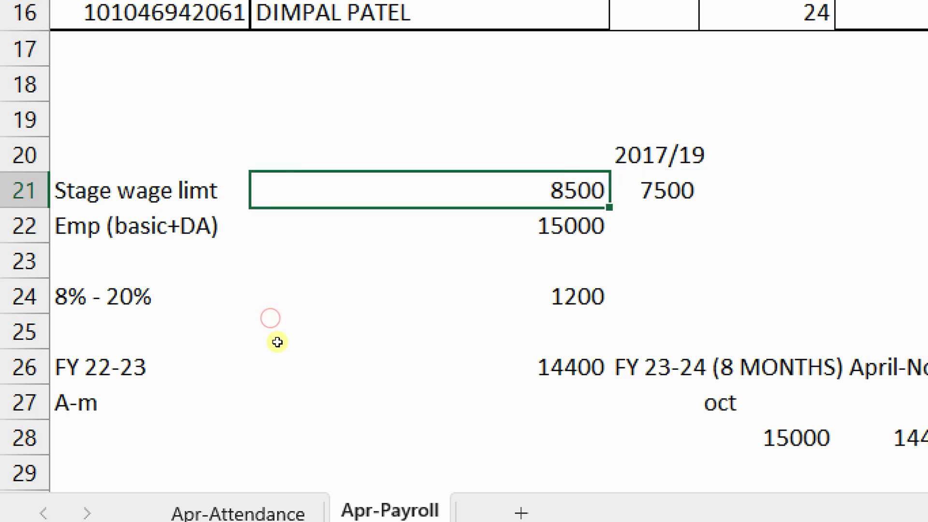
pyautogui.hotkey('shift', 'Down')
pyautogui.hotkey('shift', 'Up')
pyautogui.hotkey('shift', 'Down')
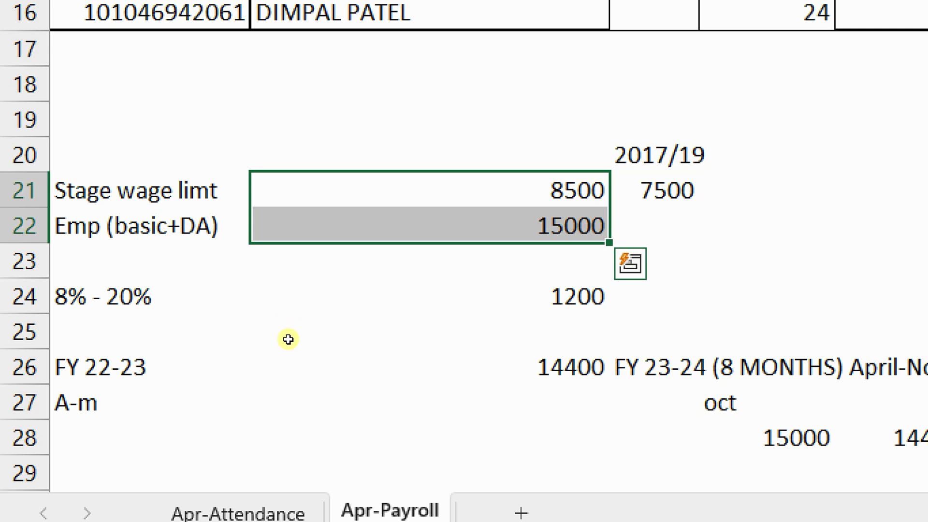
pyautogui.press('Down')
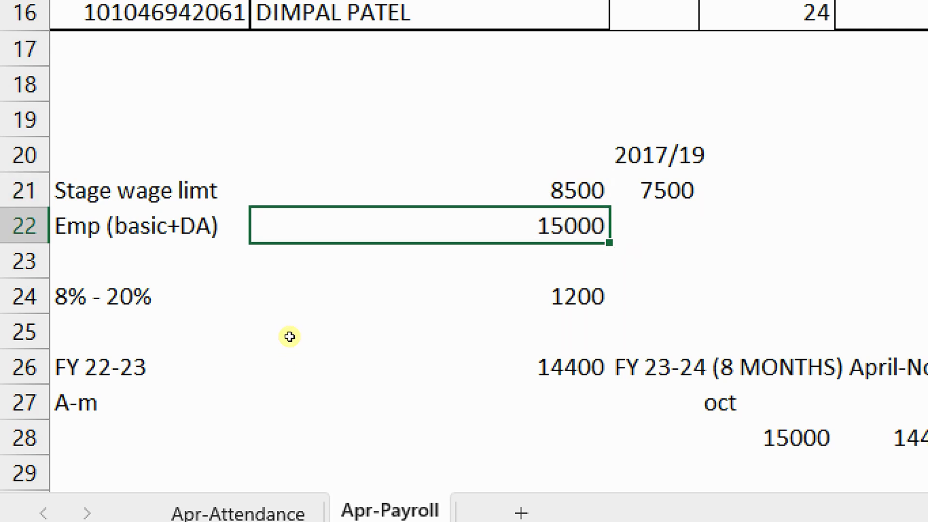
pyautogui.press('Up')
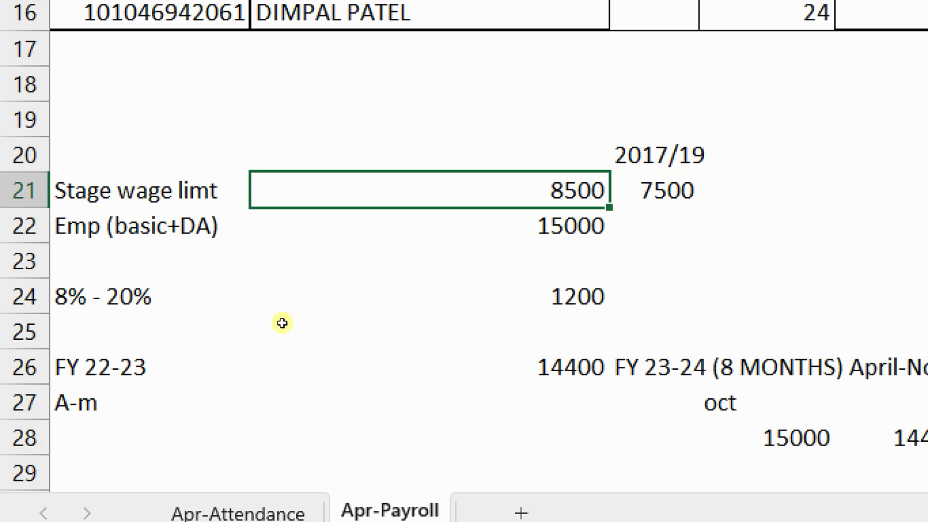
pyautogui.hotkey('shift', 'Right')
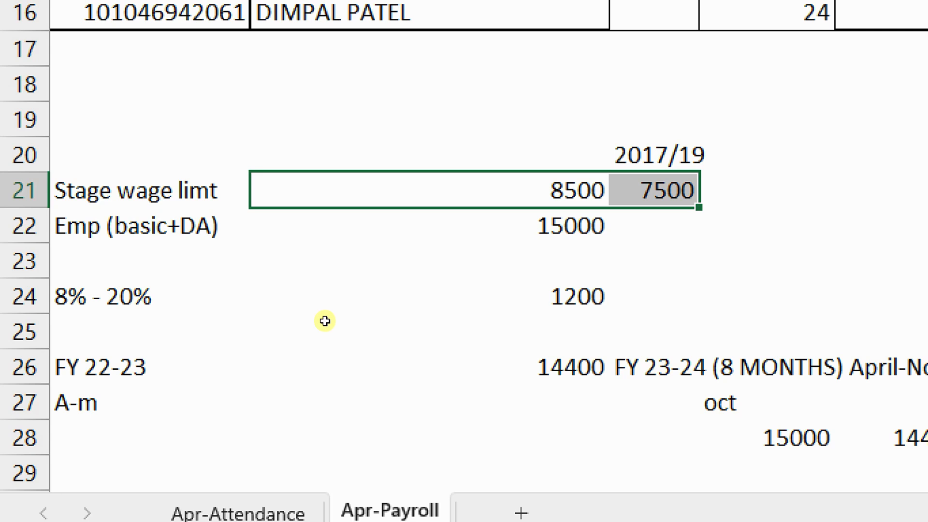
pyautogui.hotkey('shift', 'Left')
pyautogui.hotkey('shift', 'Right')
pyautogui.hotkey('shift', 'Left')
pyautogui.hotkey('shift', 'Down')
pyautogui.hotkey('shift', 'Up')
pyautogui.hotkey('shift', 'Down')
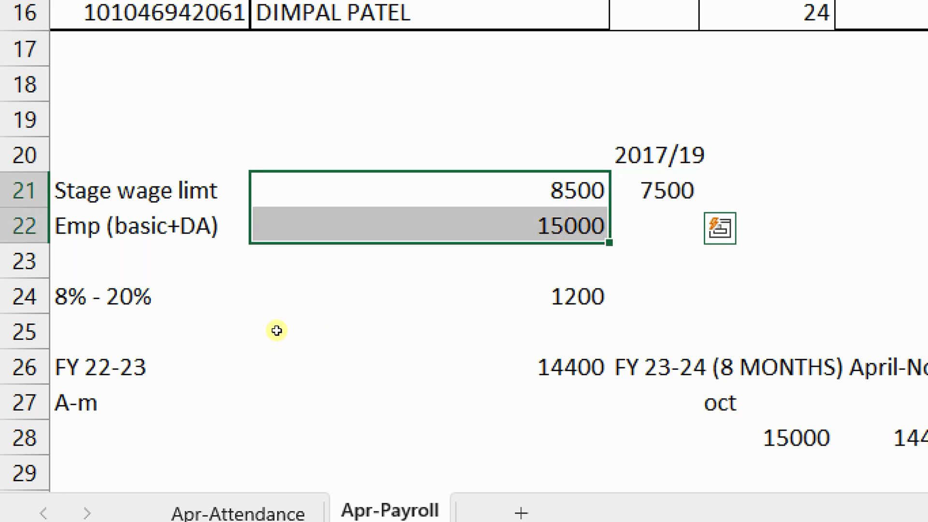
pyautogui.click(347, 338)
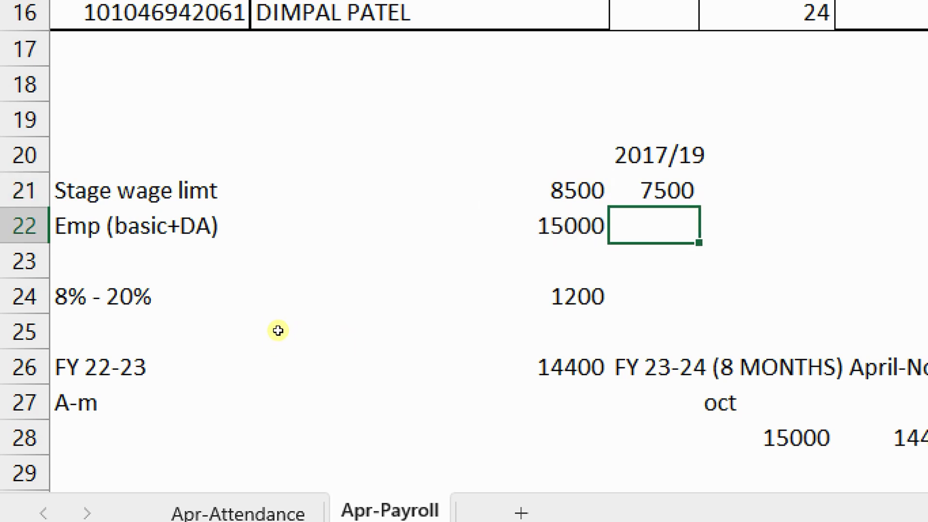
pyautogui.moveTo(277, 323); pyautogui.dragTo(278, 339)
# Set the 8% - 20% row to 8% of the 8500 wage limit (*8/100), giving 680
pyautogui.click(281, 374)
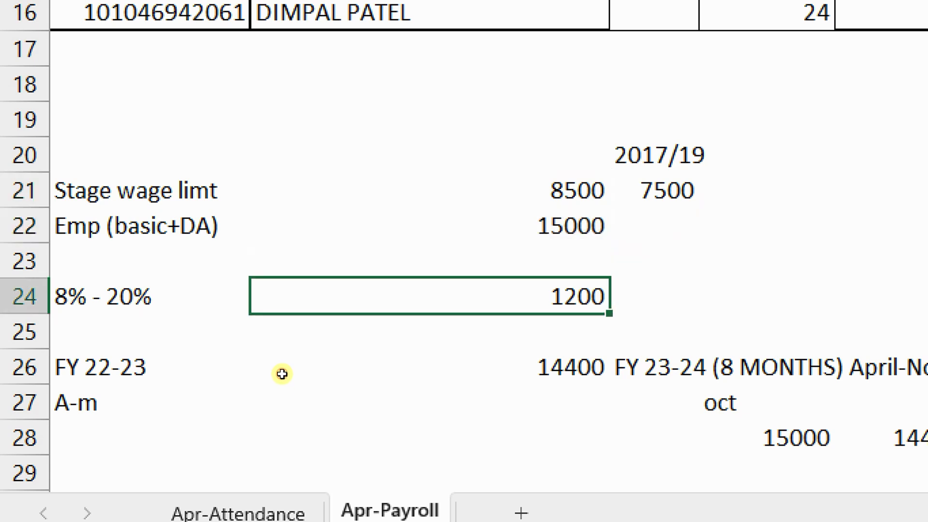
pyautogui.write('=')
pyautogui.press('Up')
pyautogui.press('Up')
pyautogui.press('Up')
pyautogui.write('*8/144')
pyautogui.press('BackSpace')
pyautogui.press('BackSpace')
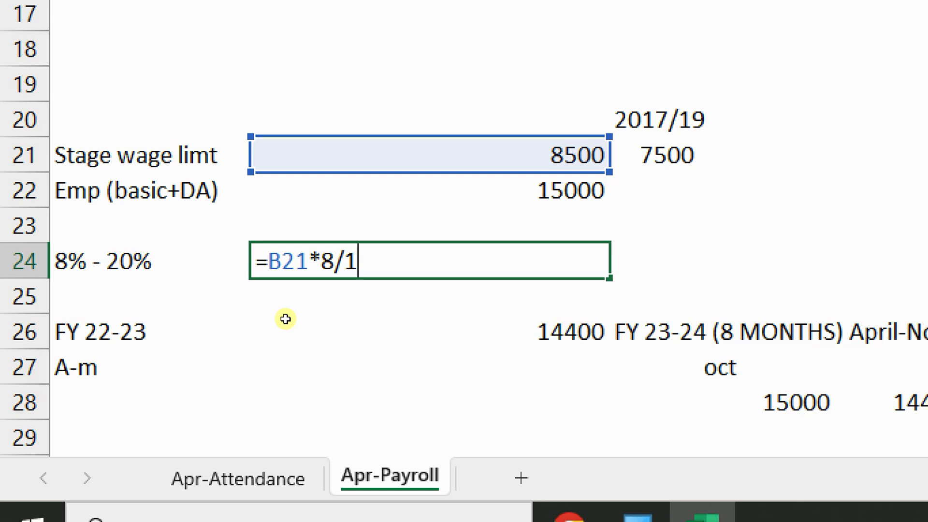
pyautogui.press('BackSpace')
pyautogui.write('100')
pyautogui.press('Return')
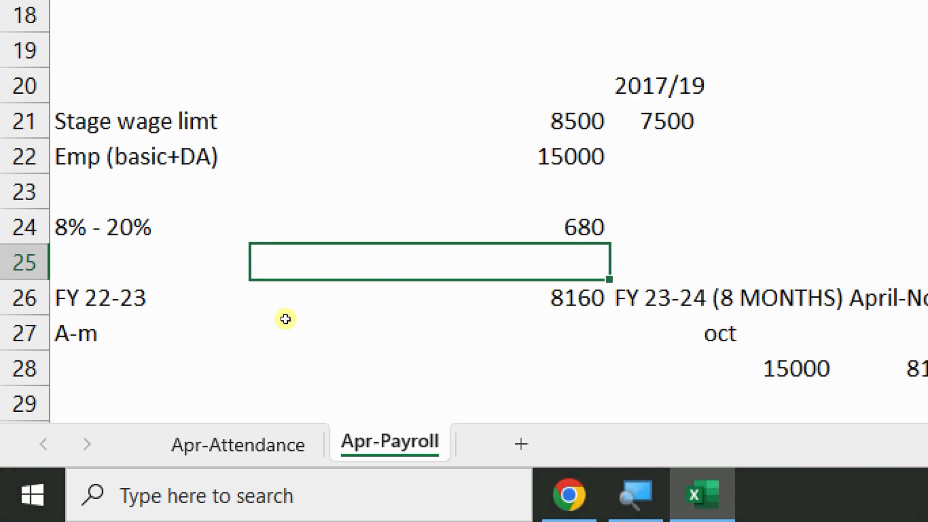
# Inspect the FY 22-23 total's formula showing 8160, leaving it unchanged
pyautogui.press('Down')
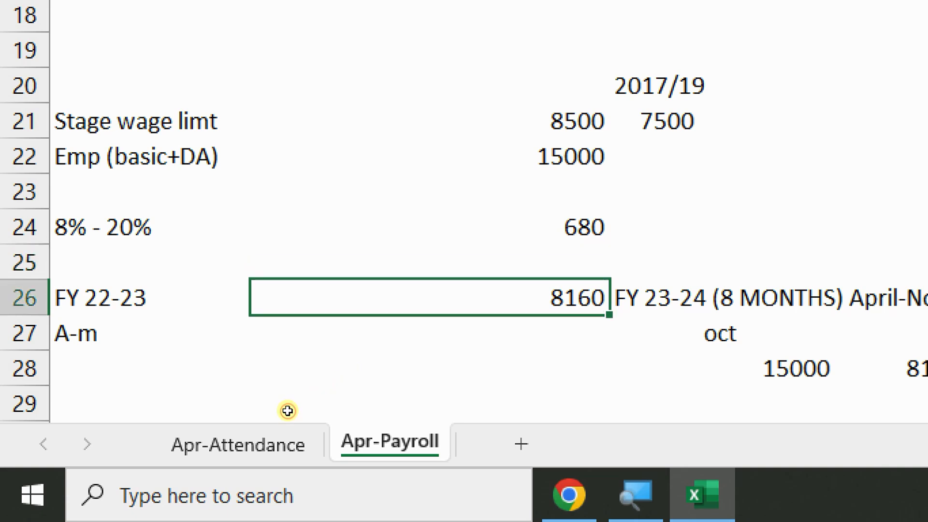
pyautogui.press('F2')
pyautogui.press('Escape')
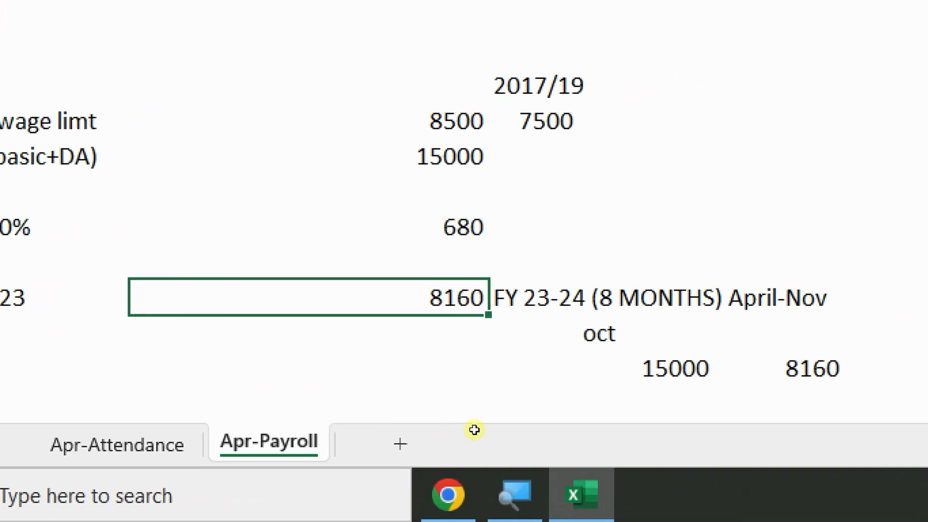
# Enter a 7700 sample wage in the cell below 15000
pyautogui.press('Down')
pyautogui.press('Down')
pyautogui.press('Right')
pyautogui.press('Right')
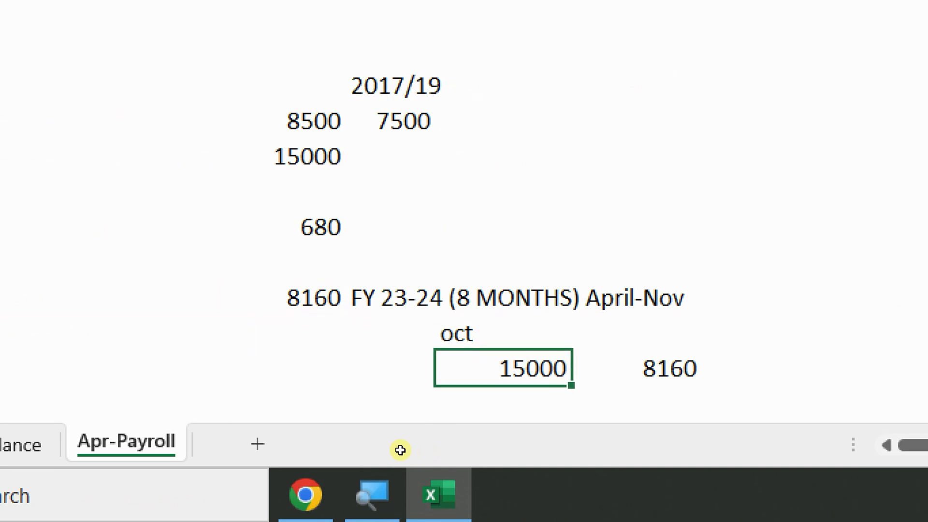
pyautogui.press('Right')
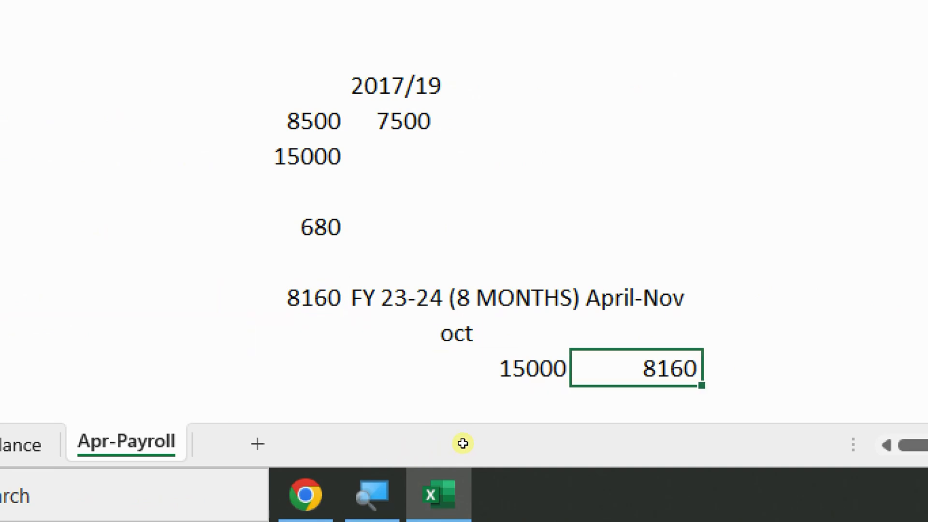
pyautogui.press('Down')
pyautogui.press('Left')
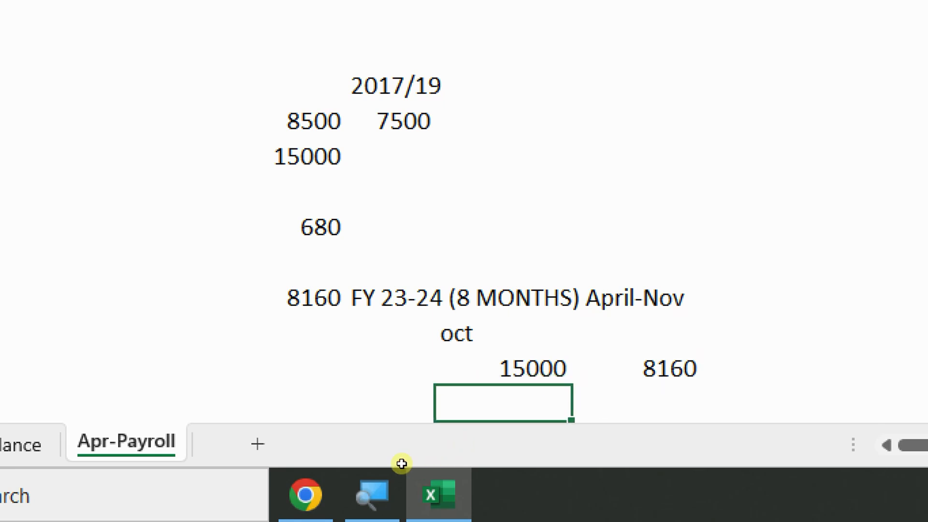
pyautogui.write('700')
pyautogui.press('BackSpace')
pyautogui.press('BackSpace')
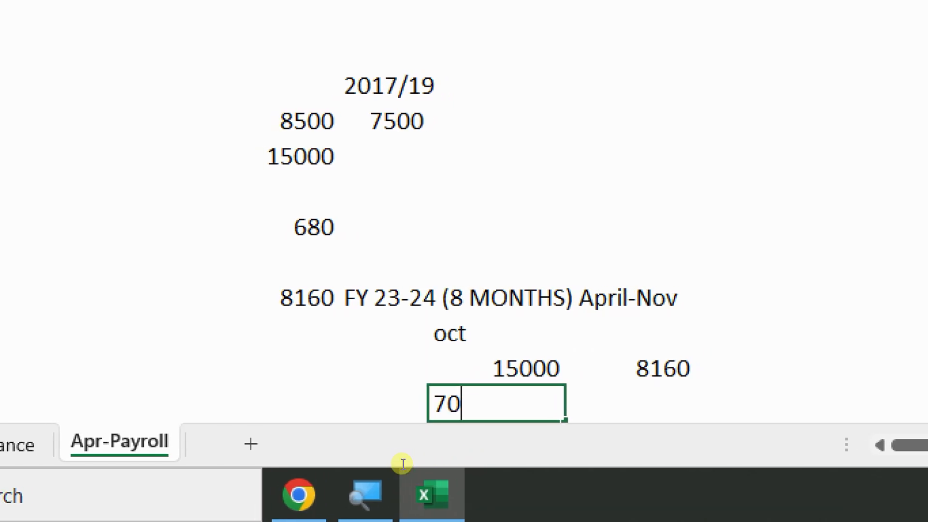
pyautogui.write('700')
pyautogui.press('Return')
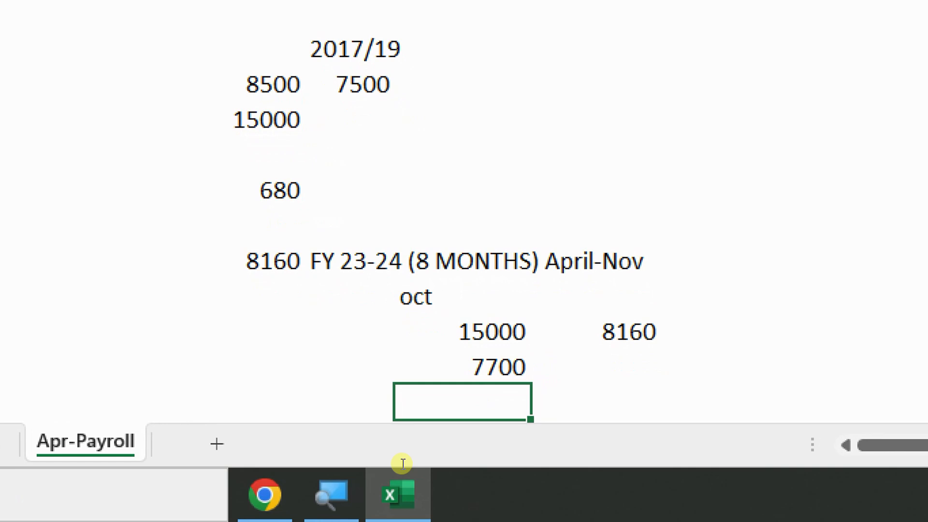
# Enter 7362 beside the 7700 sample wage, then return to the 15000 test wage
pyautogui.press('Right')
pyautogui.write('7')
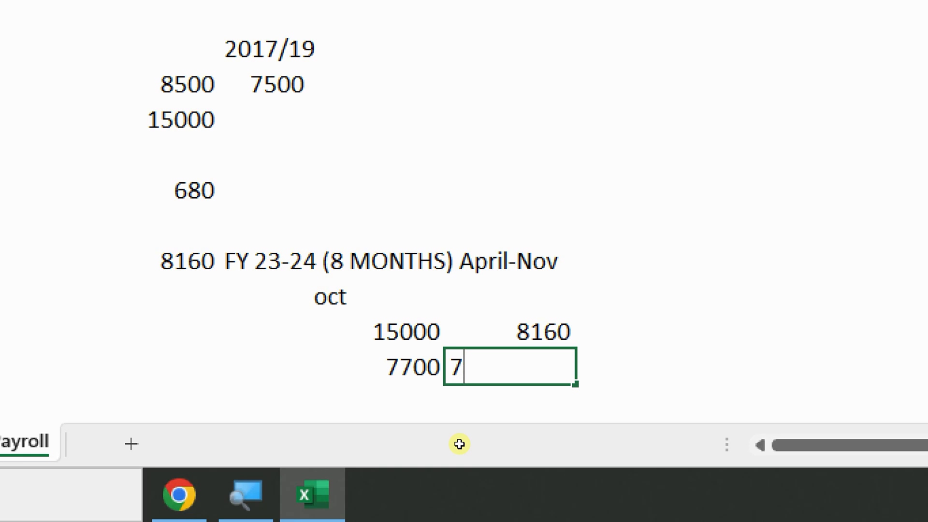
pyautogui.write('362')
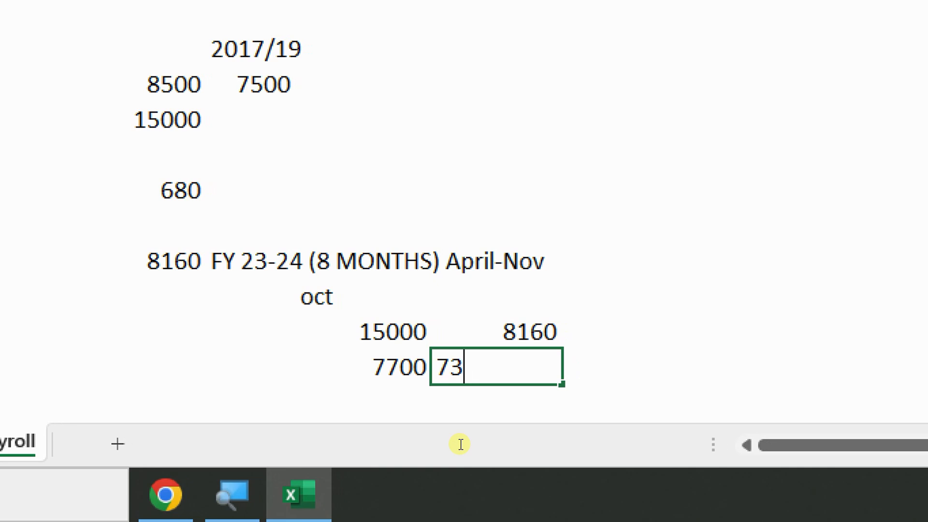
pyautogui.press('Return')
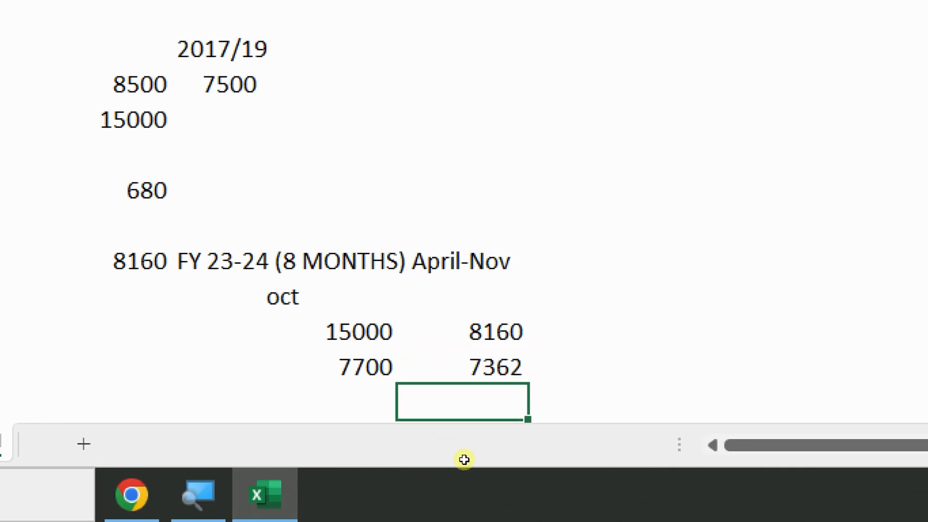
pyautogui.press('Up')
pyautogui.press('Left')
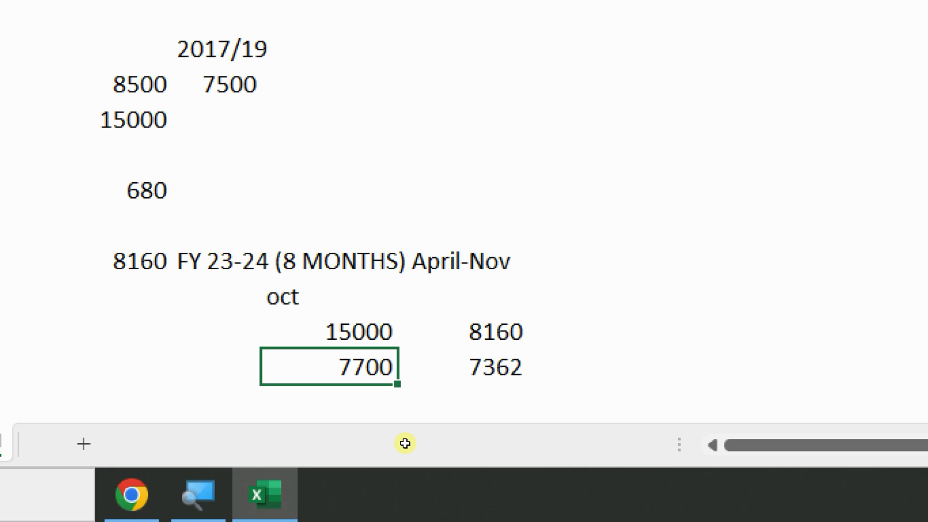
pyautogui.click(490, 447)
pyautogui.click(401, 427)
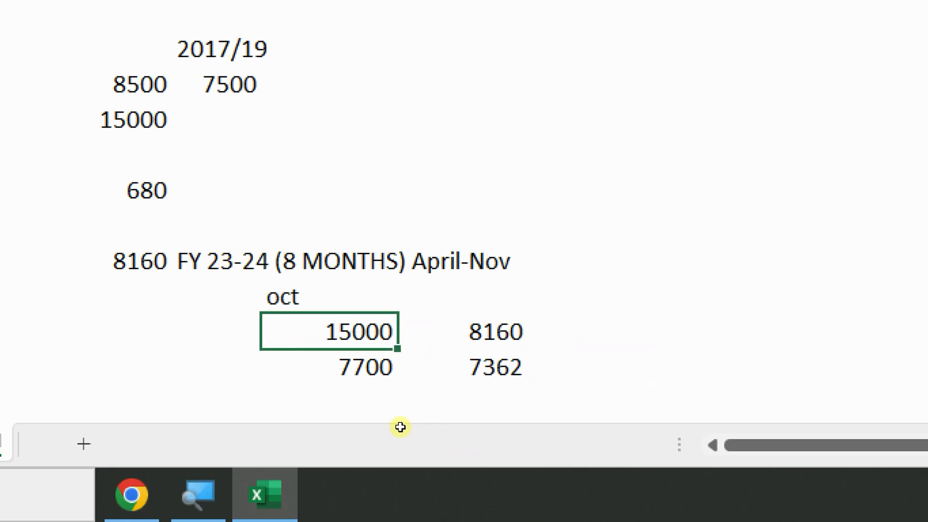
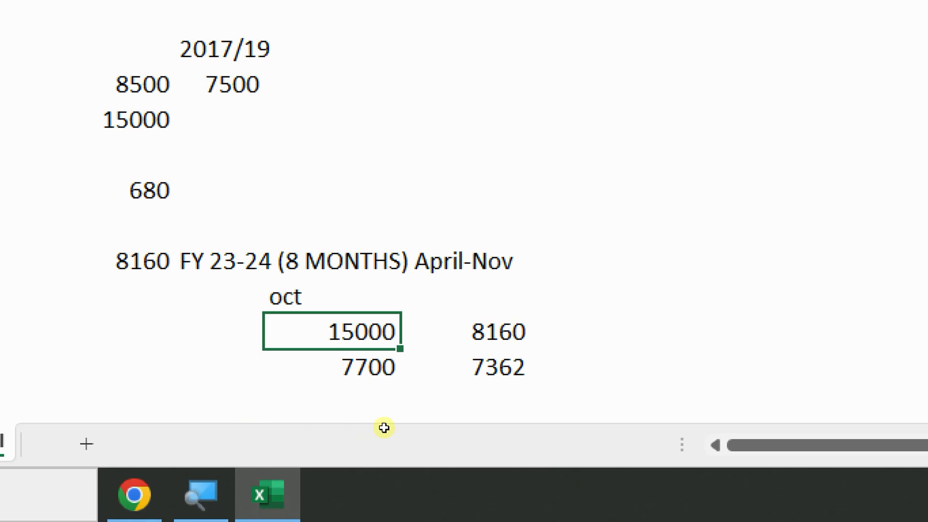
# Change the 8500 stage wage limit to 5500
pyautogui.press('Right')
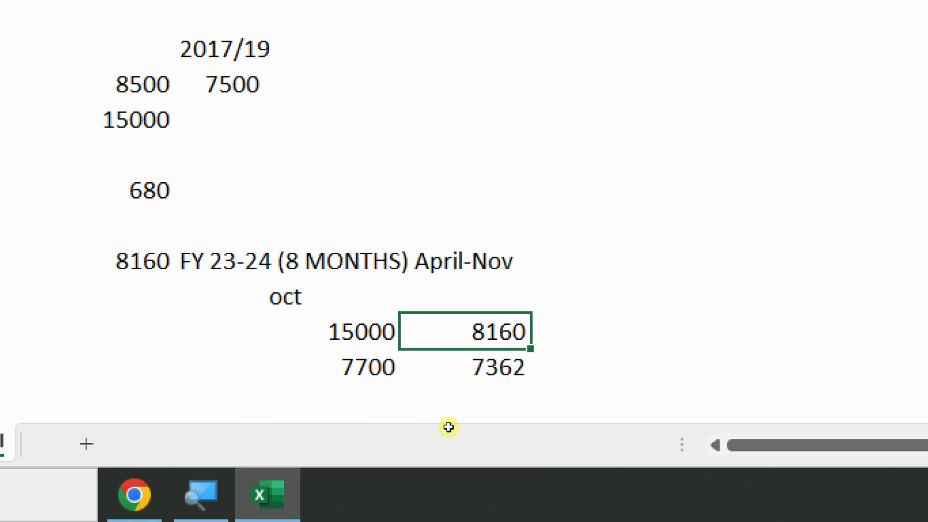
pyautogui.press('Down')
pyautogui.press('Left')
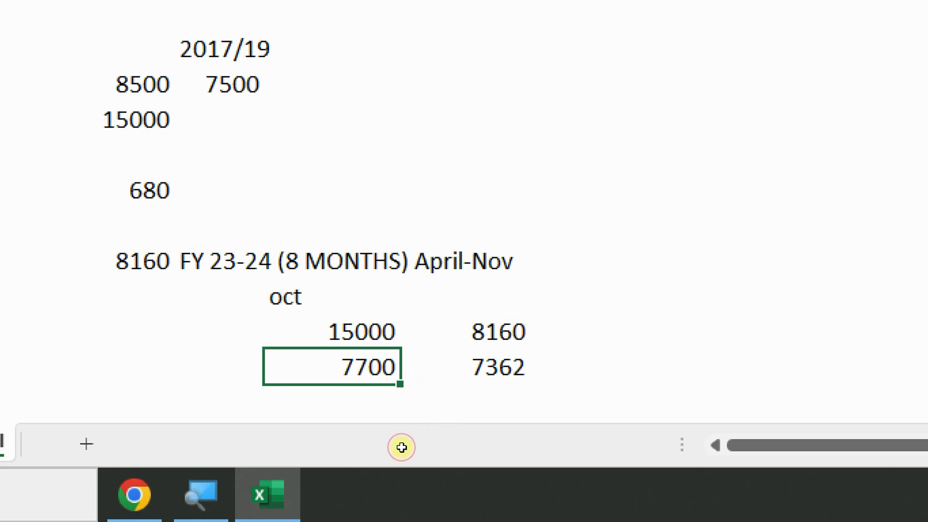
pyautogui.press('Right')
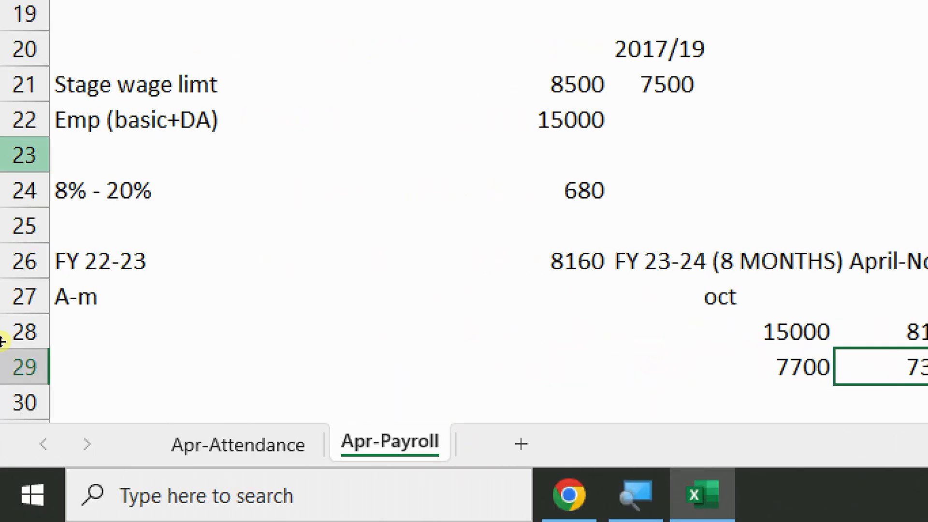
pyautogui.click(133, 83)
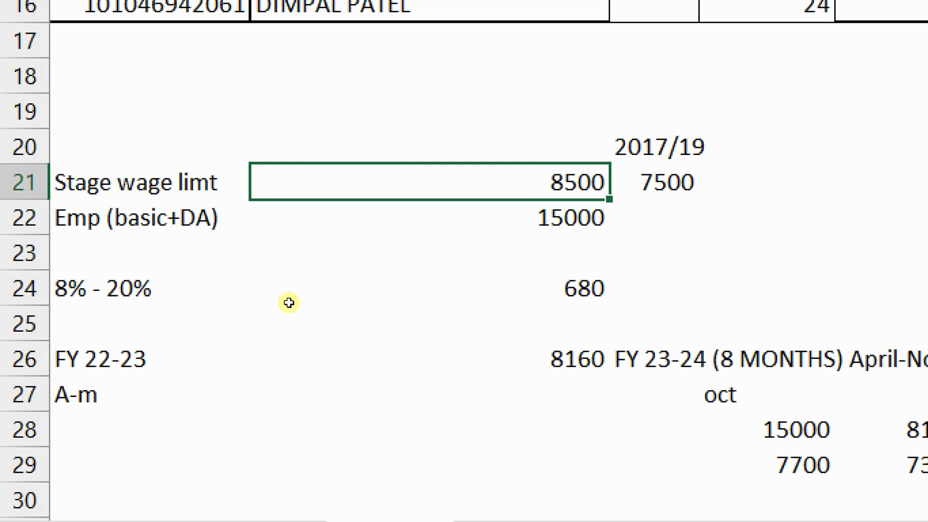
pyautogui.write('5500')
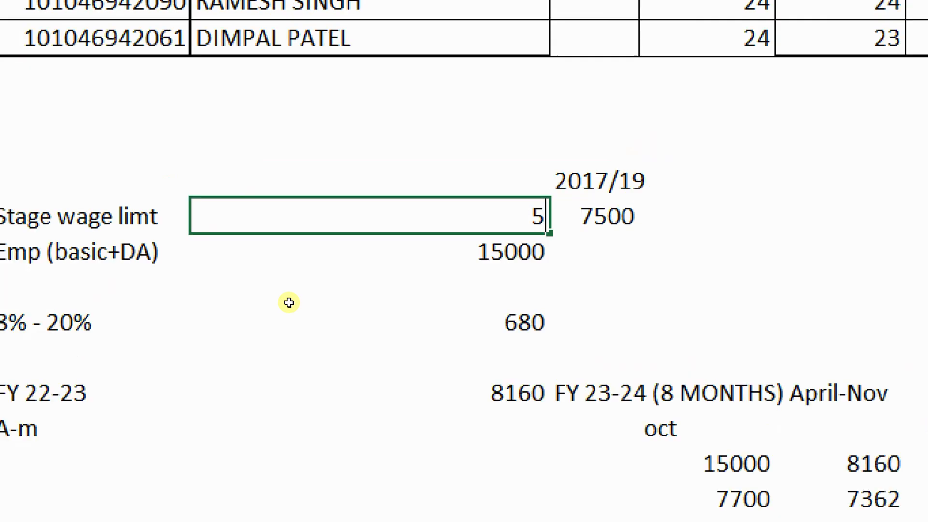
pyautogui.press('Return')
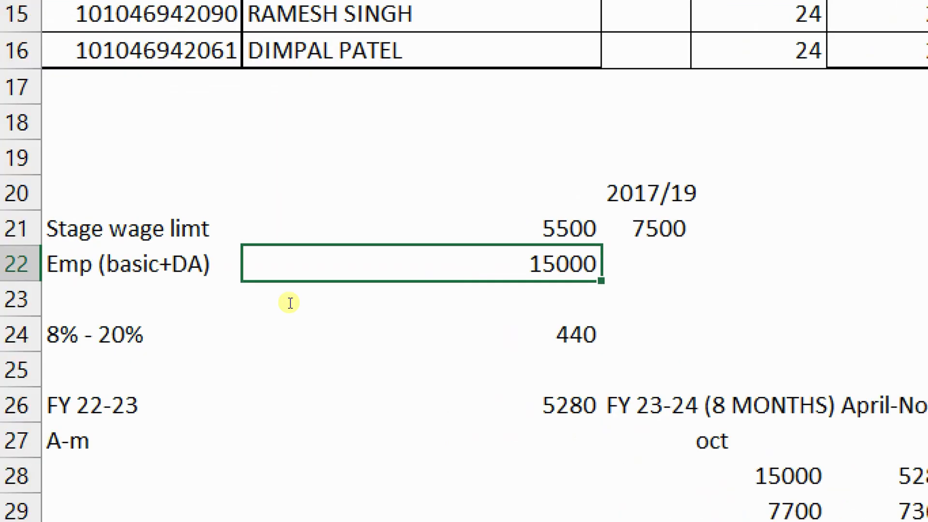
# Enter 7500 in D21 and make both it and the 15000 wage bold
pyautogui.press('Up')
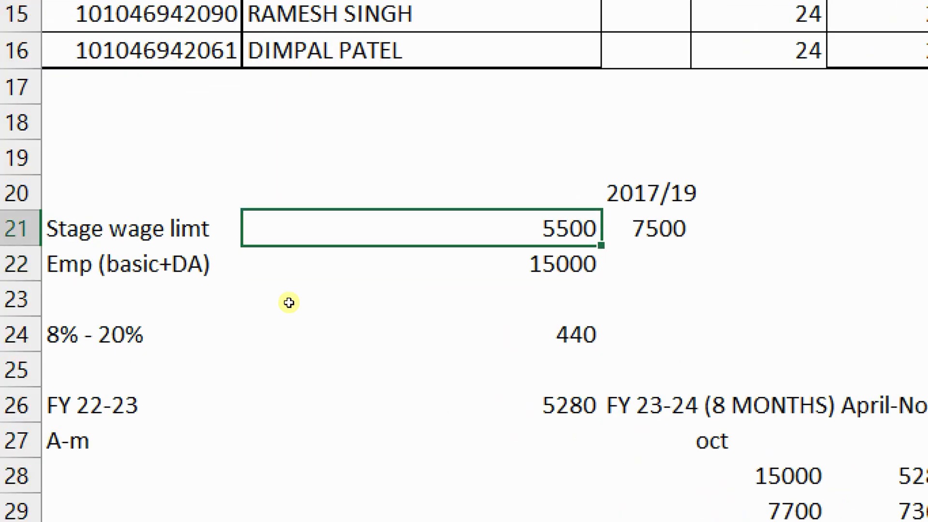
pyautogui.hotkey('shift', 'Right')
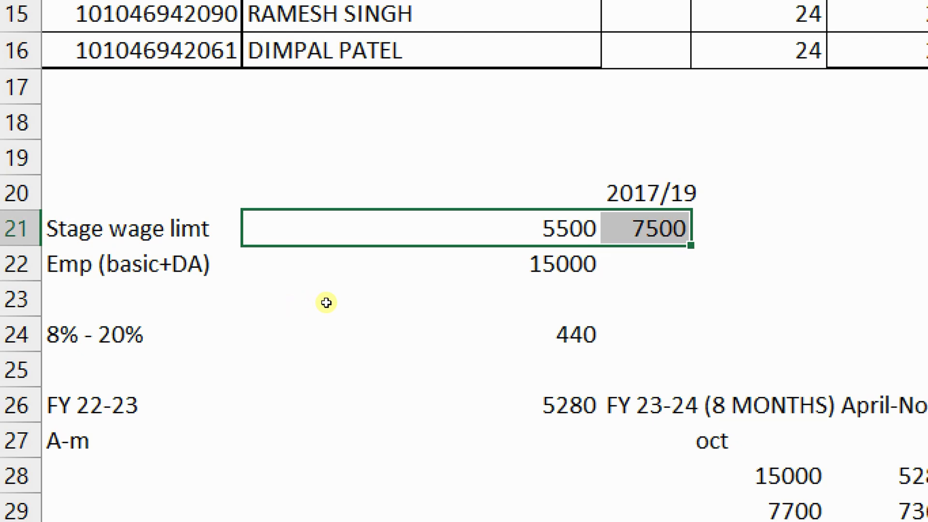
pyautogui.press('Right')
pyautogui.press('Right')
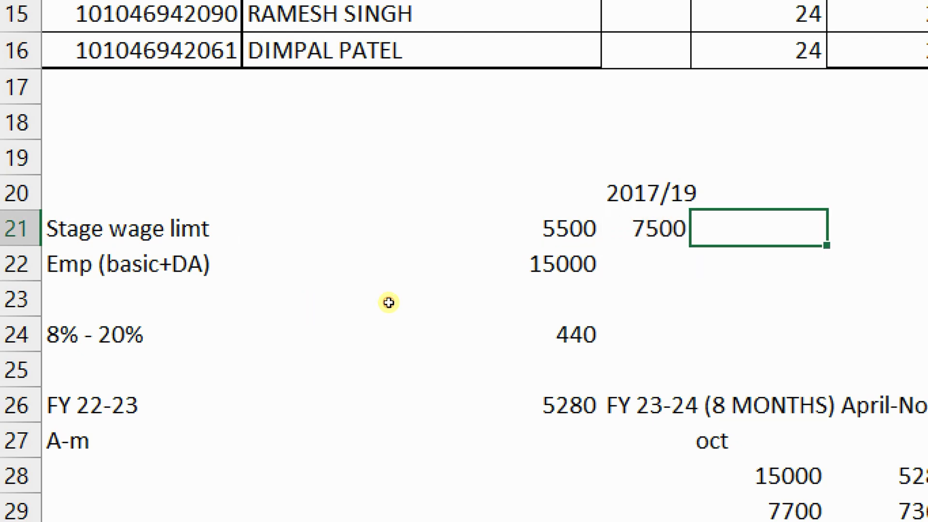
pyautogui.write('7500')
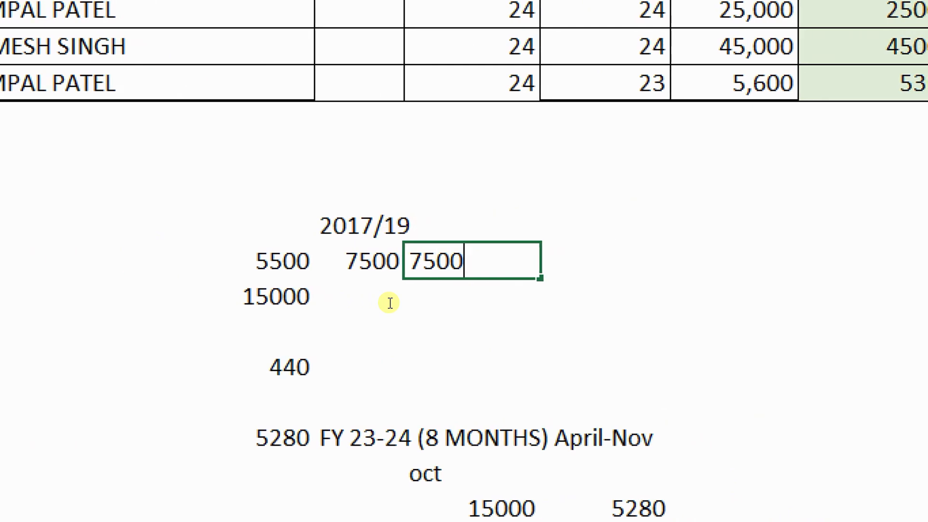
pyautogui.press('Return')
pyautogui.press('Up')
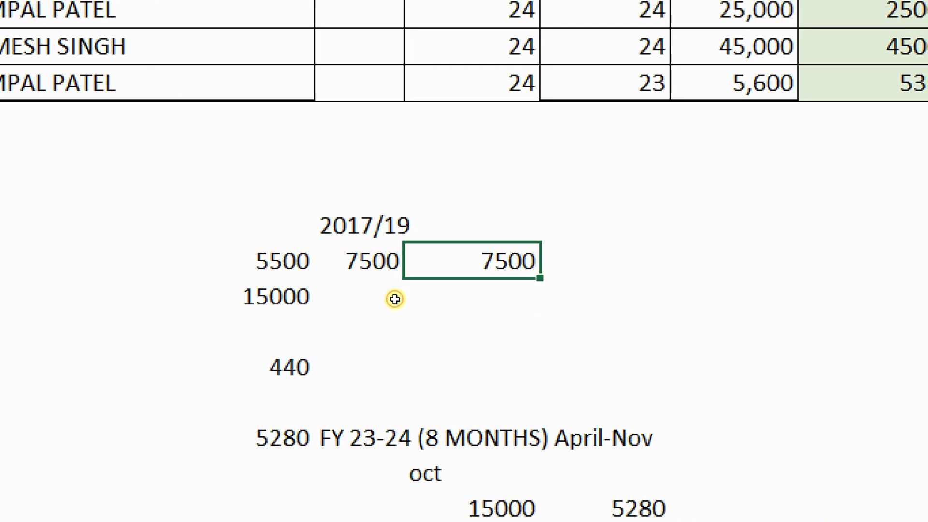
pyautogui.hotkey('ctrl', 'b')
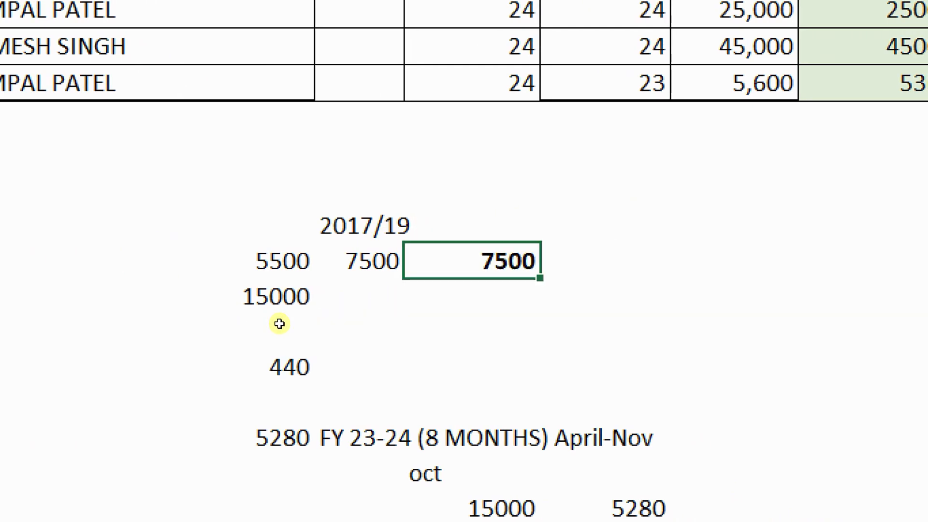
pyautogui.click(279, 324)
pyautogui.hotkey('ctrl', 'b')
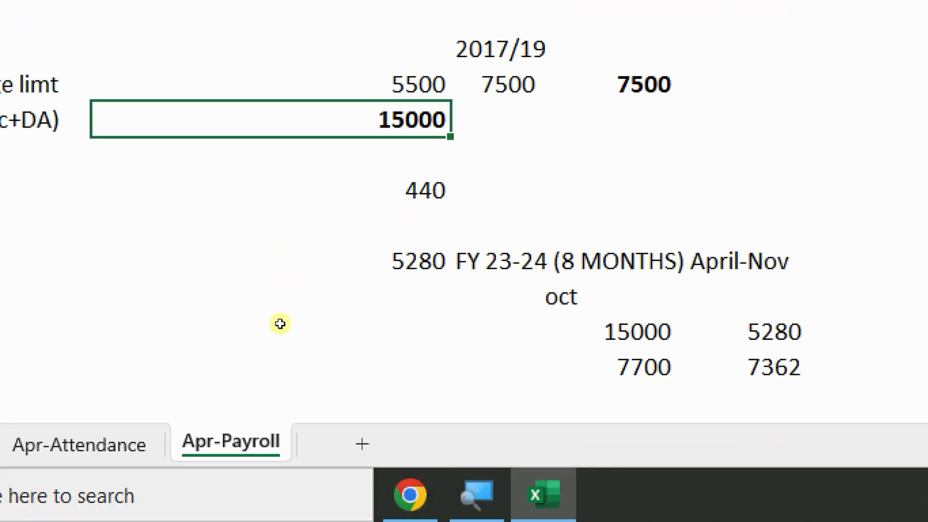
# Set the row 24 cell to =D21*8/100, 8% of D21
pyautogui.click(286, 354)
pyautogui.click(395, 301)
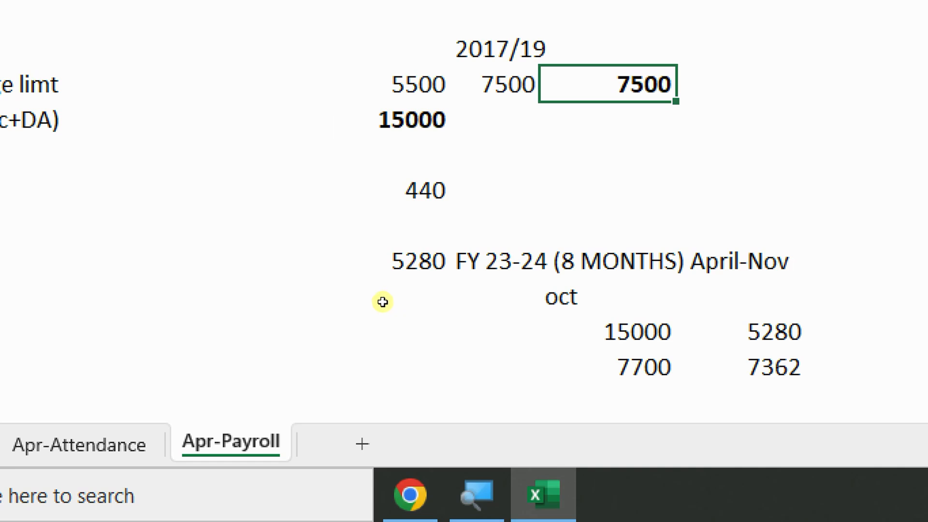
pyautogui.click(279, 305)
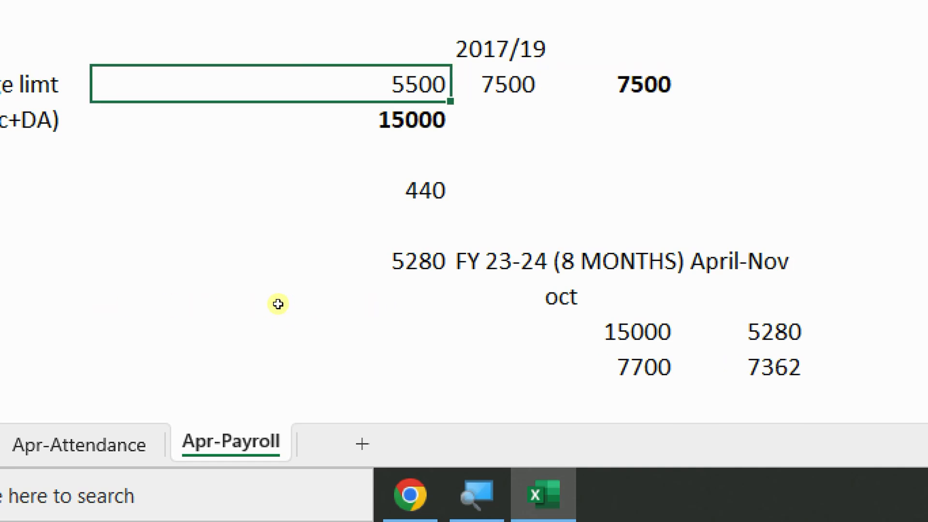
pyautogui.press('Right')
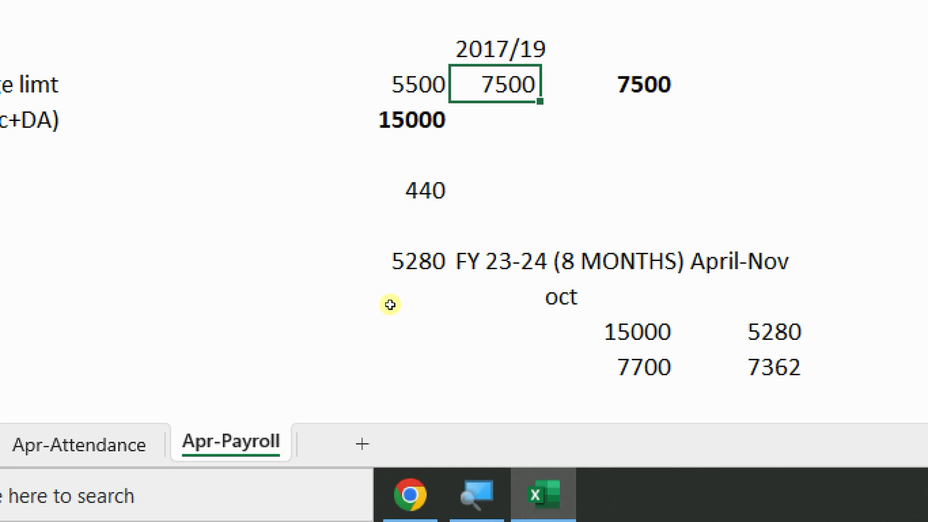
pyautogui.press('Right')
pyautogui.press('Down')
pyautogui.press('Down')
pyautogui.press('Down')
pyautogui.press('Left')
pyautogui.press('Left')
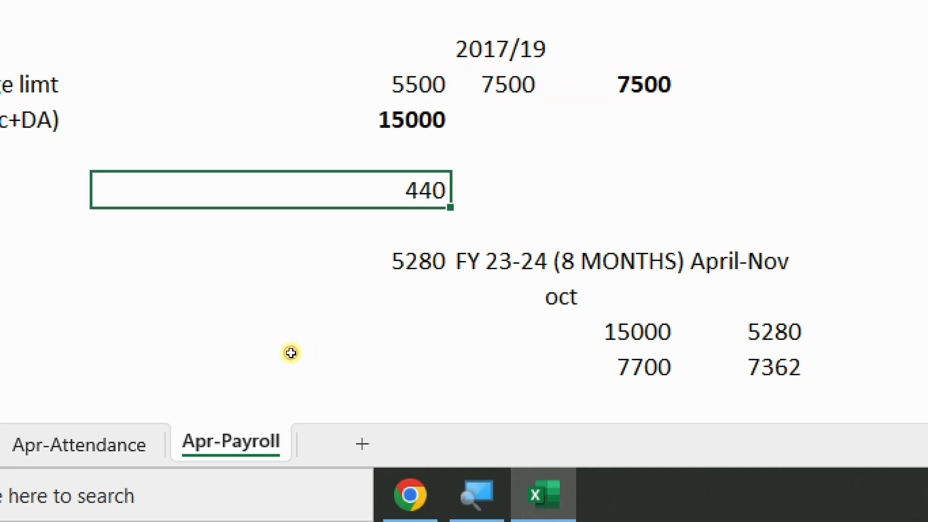
pyautogui.write('=')
pyautogui.press('Up')
pyautogui.press('Up')
pyautogui.press('Up')
pyautogui.press('Right')
pyautogui.press('Right')
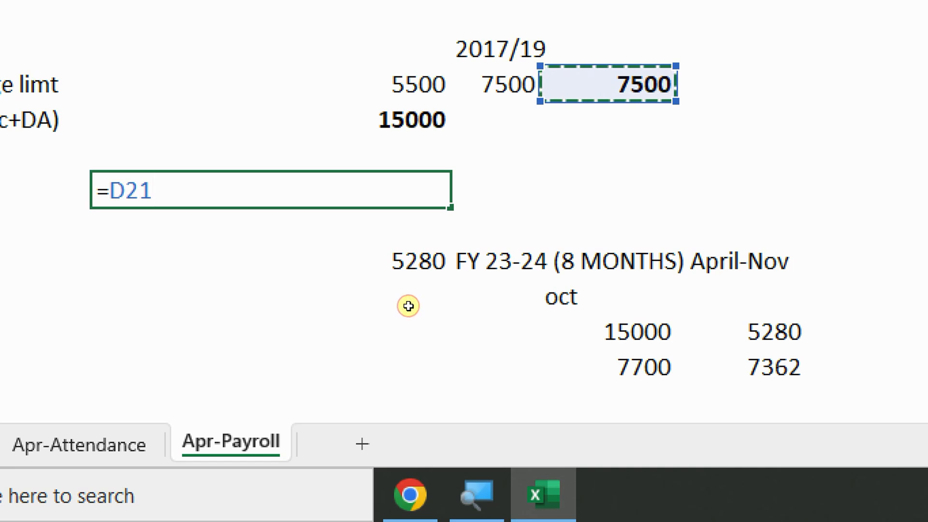
pyautogui.write('*8/100')
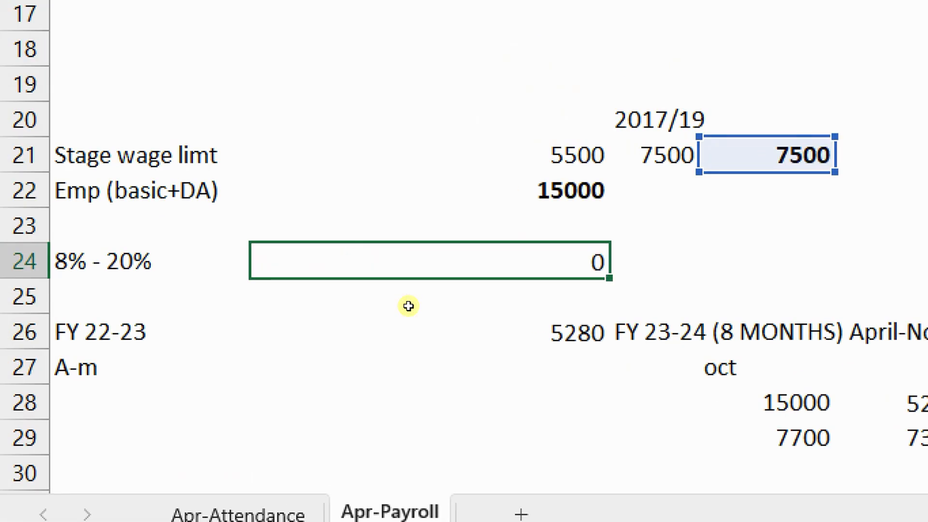
pyautogui.press('Return')
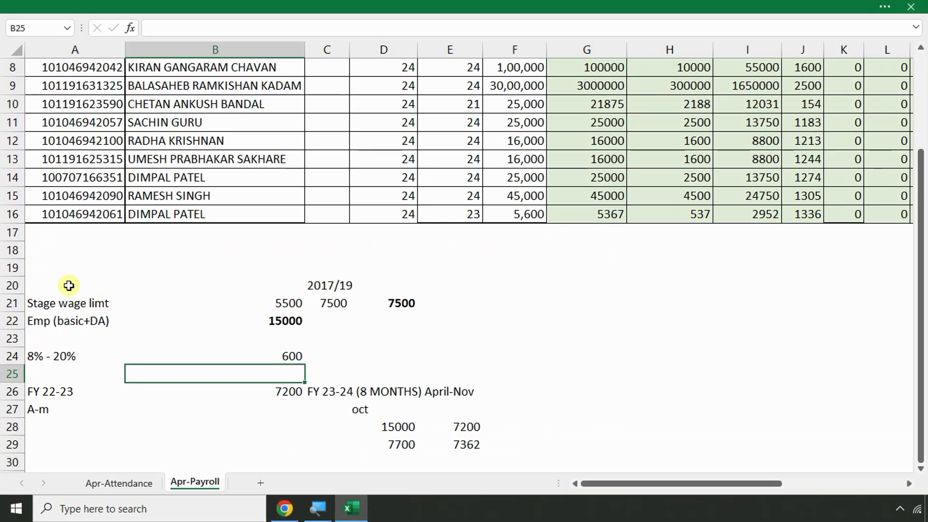
# Clear the old rough calculations in A20:F33
pyautogui.moveTo(56, 69); pyautogui.dragTo(368, 289)
pyautogui.moveTo(185, 388); pyautogui.dragTo(528, 474)
pyautogui.press('Delete')
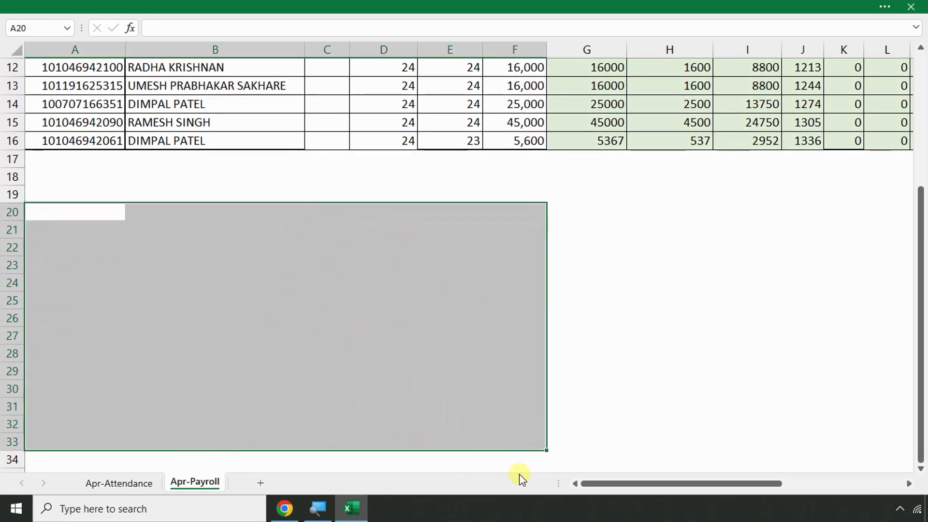
pyautogui.scroll(3, 229, 354)
pyautogui.scroll(3, 228, 350)
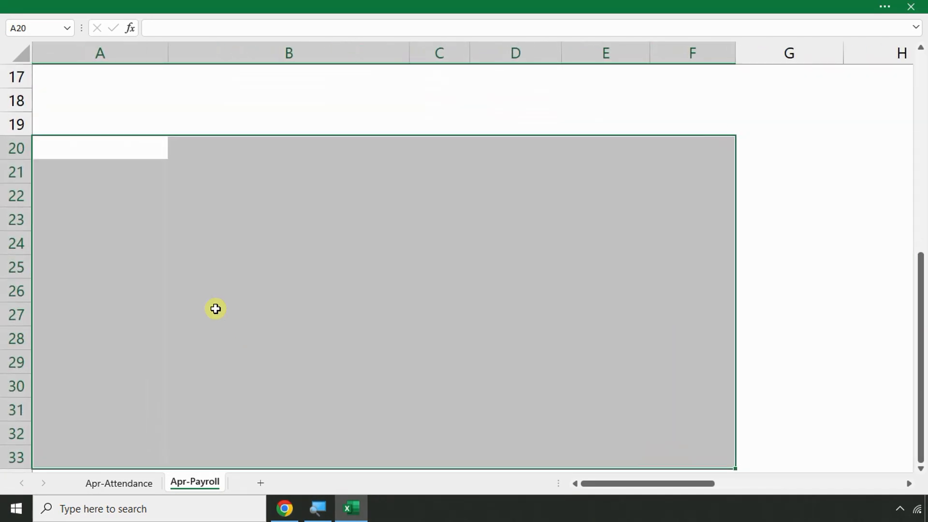
# Label A19 'Stages wage limit' and A20 'country base'
pyautogui.click(120, 116)
pyautogui.write('Stages wwa')
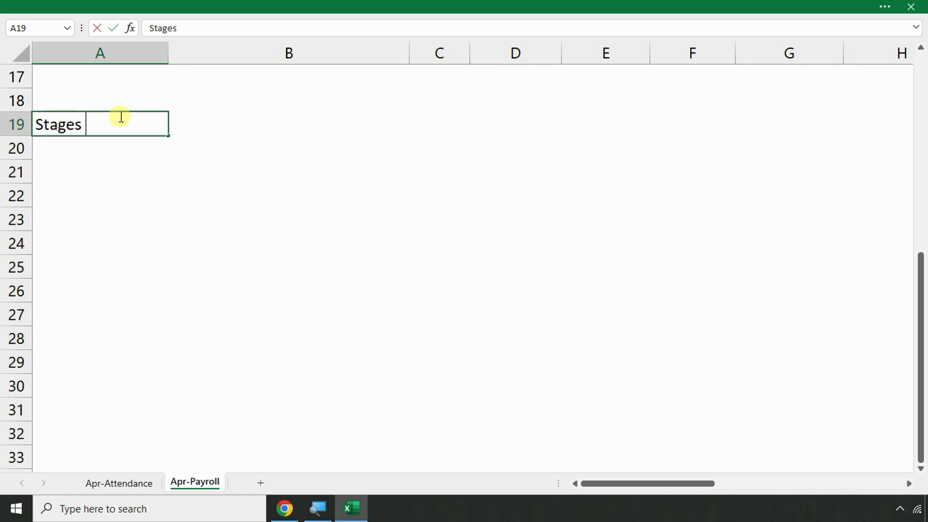
pyautogui.press('BackSpace')
pyautogui.press('BackSpace')
pyautogui.write('age ')
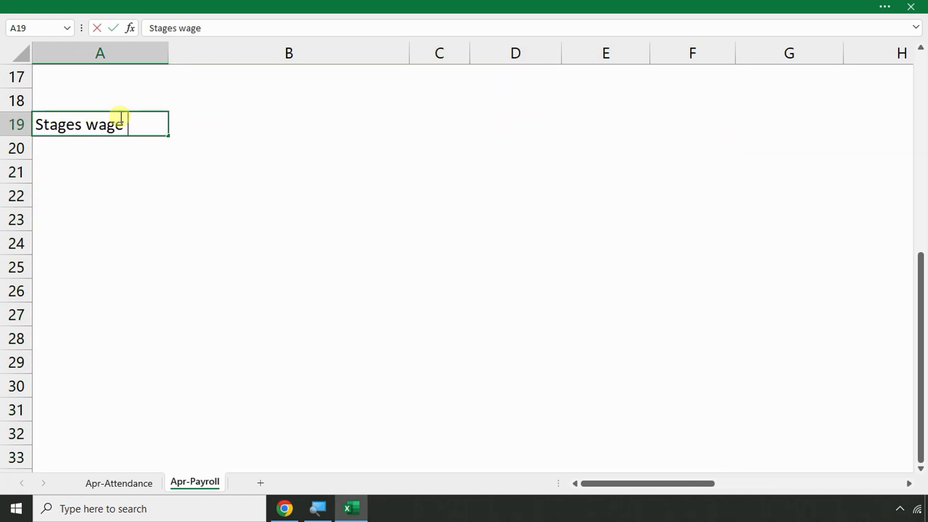
pyautogui.write('limit')
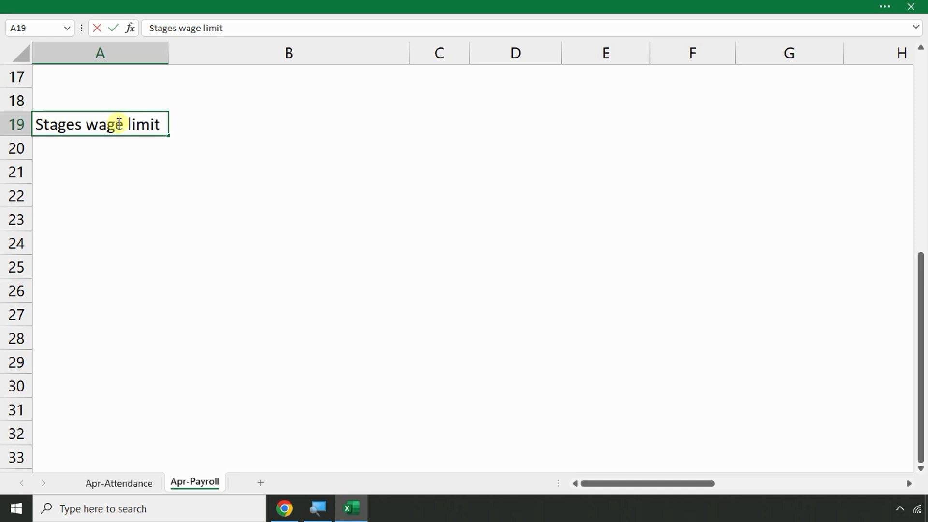
pyautogui.click(102, 158)
pyautogui.write('S')
pyautogui.press('BackSpace')
pyautogui.press('BackSpace')
pyautogui.write('country base')
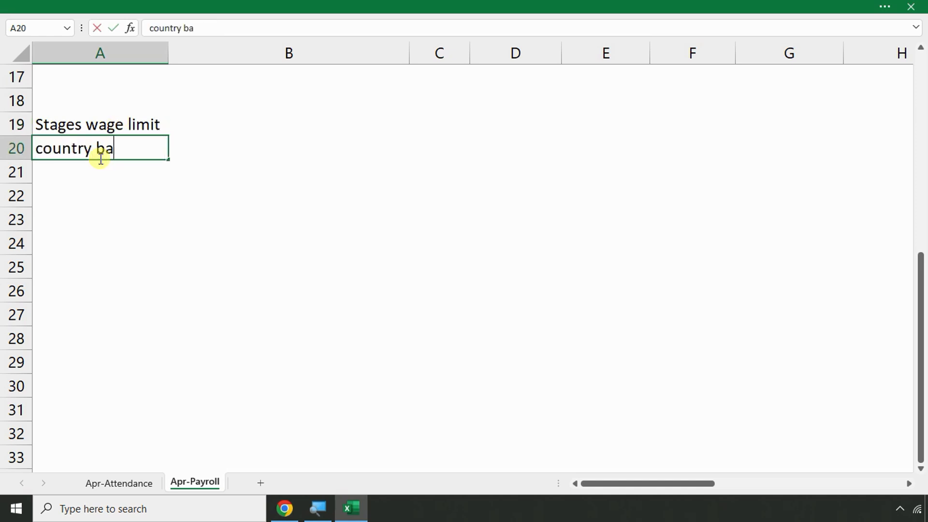
pyautogui.press('Return')
# Enter 8500 and 7500 in B19:B20 and 8500 in D19, then start the emp (basic+da) label
pyautogui.click(189, 128)
pyautogui.write('8500')
pyautogui.press('Return')
pyautogui.write('7500')
pyautogui.press('Return')
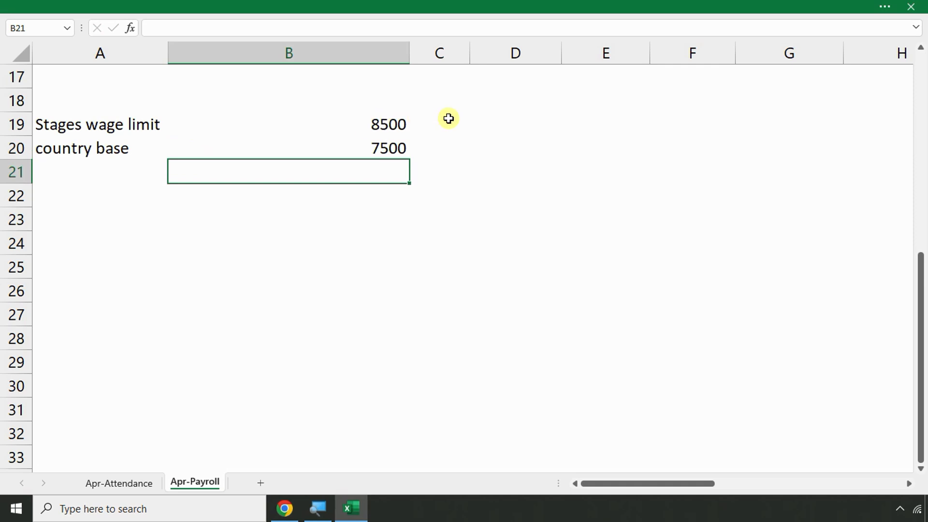
pyautogui.click(478, 121)
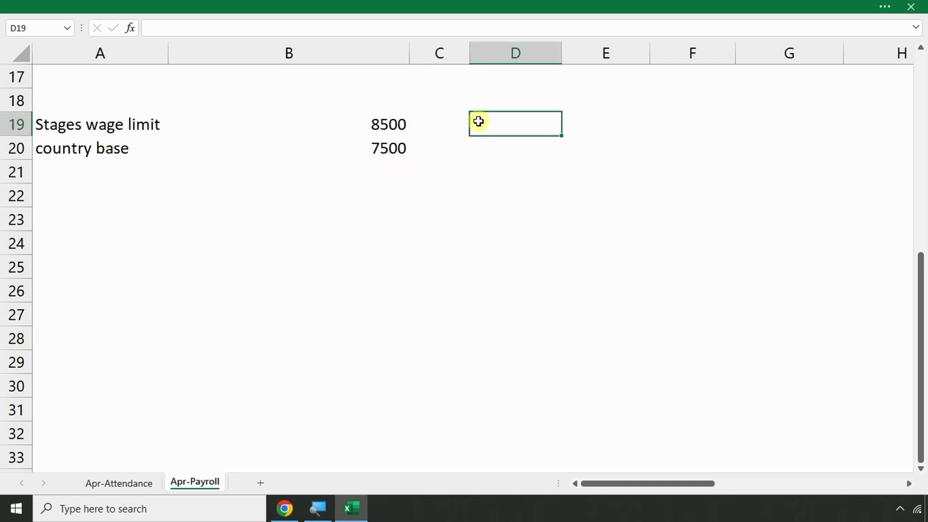
pyautogui.write('8500')
pyautogui.press('Return')
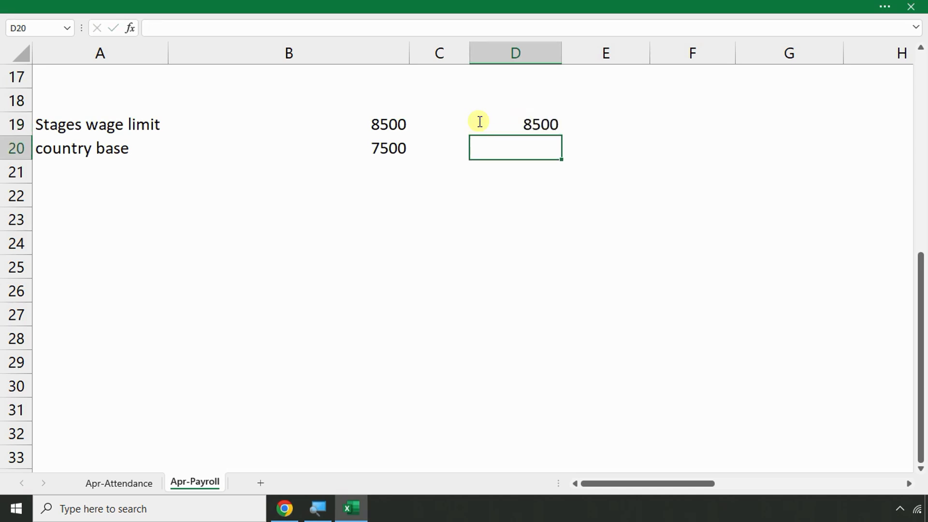
pyautogui.click(73, 211)
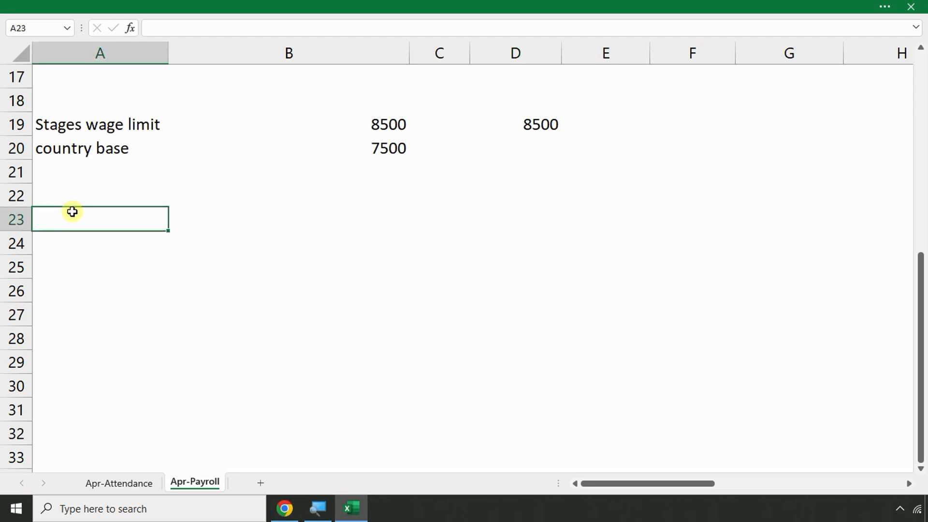
pyautogui.write('emp (bas')
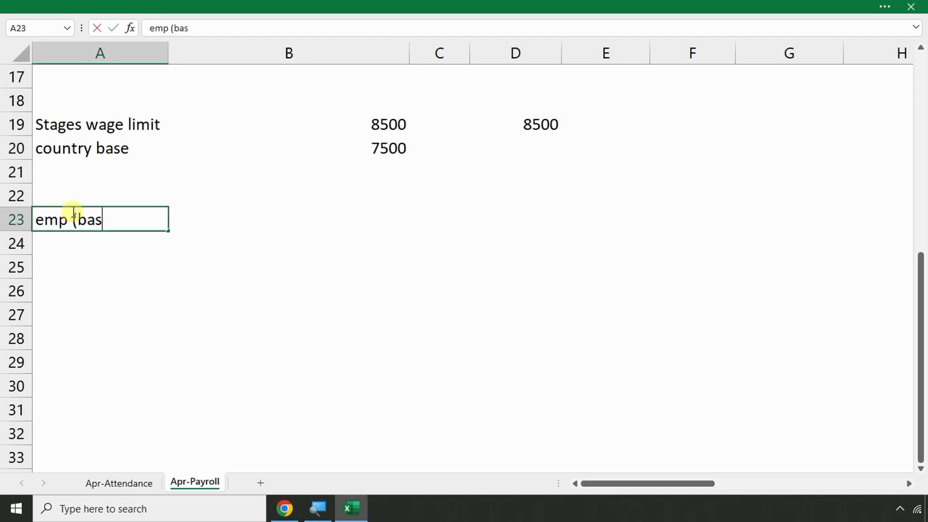
pyautogui.write('ic+da')
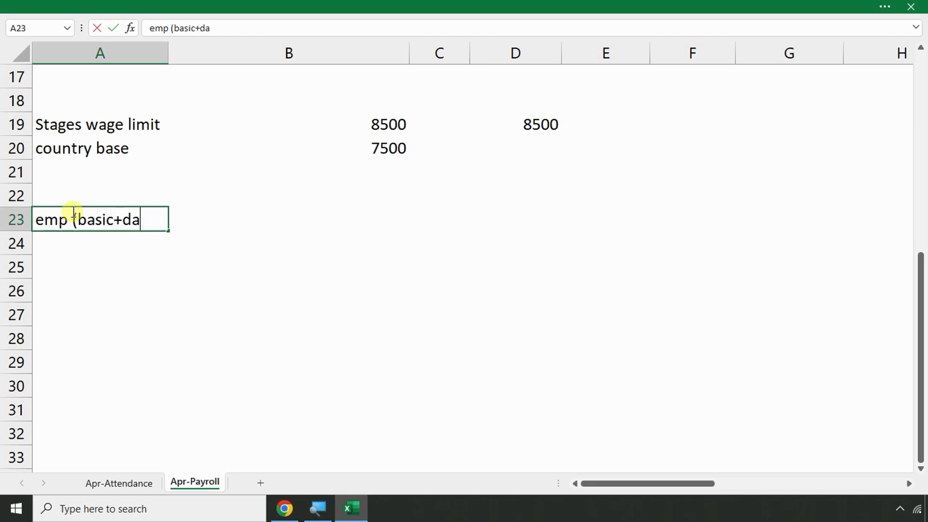
pyautogui.write('l')
pyautogui.write('l')
pyautogui.write(')')
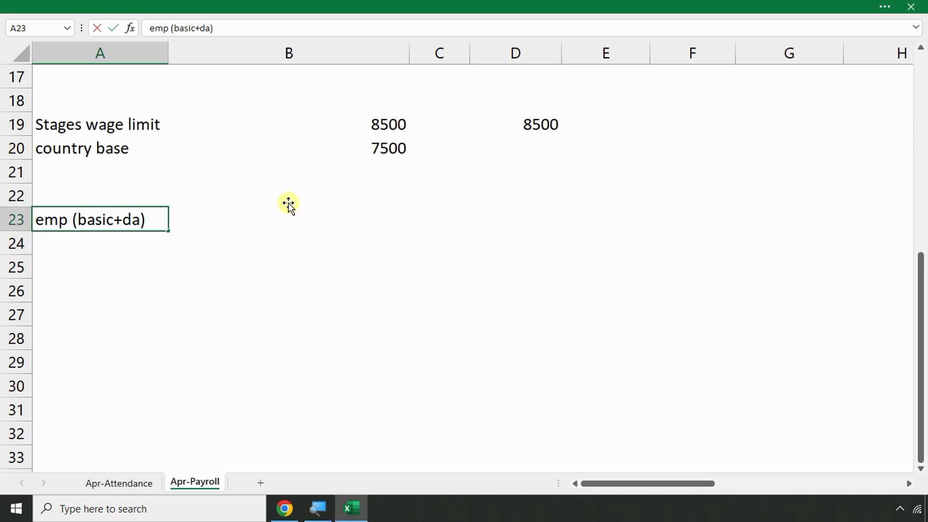
# Commit the emp (basic+da) label and enter 1500 in D22
pyautogui.click(537, 203)
pyautogui.click(535, 211)
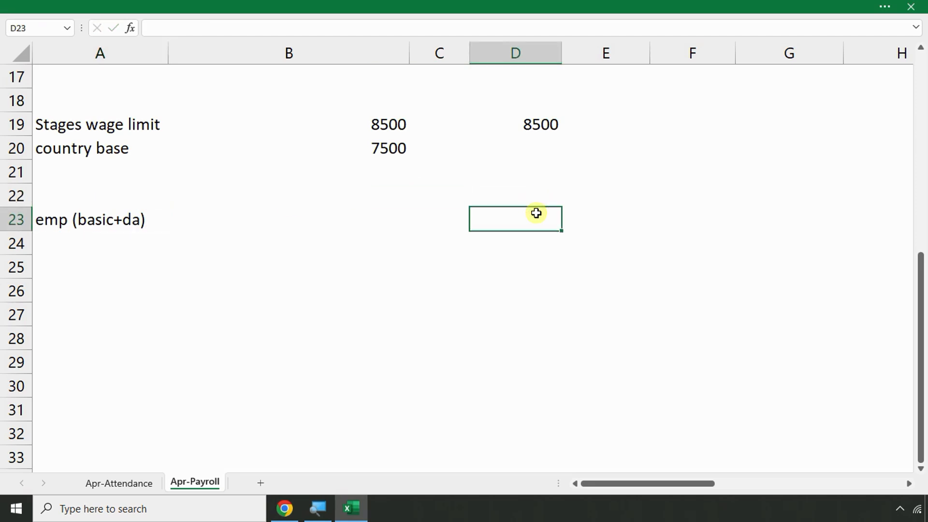
pyautogui.click(541, 201)
pyautogui.write('1500')
pyautogui.press('Return')
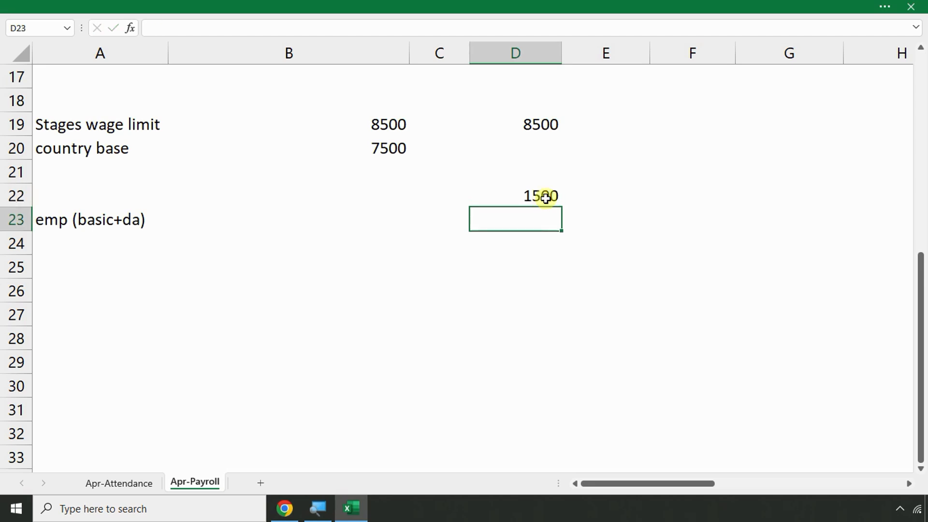
# Enter 8500 in F20 and =F20*8/100 in G20, giving 680
pyautogui.click(661, 153)
pyautogui.write('8500')
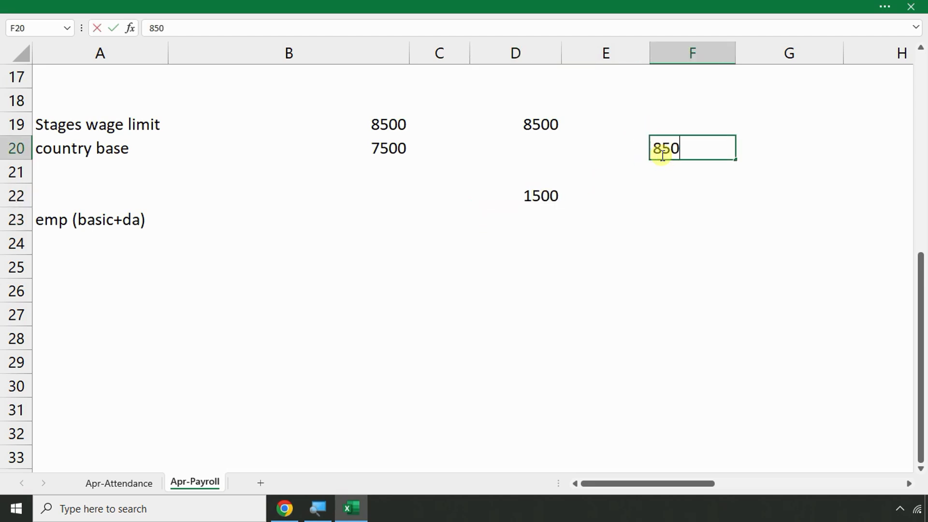
pyautogui.press('Return')
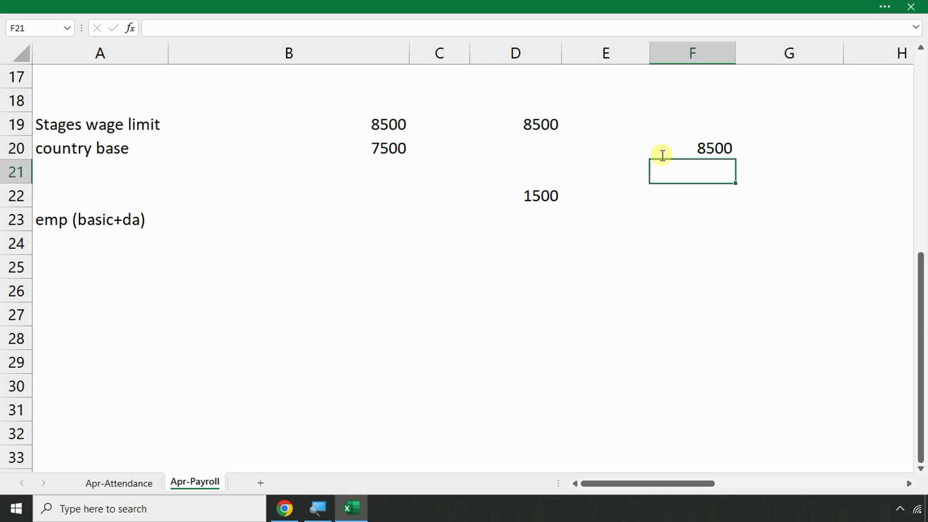
pyautogui.click(668, 141)
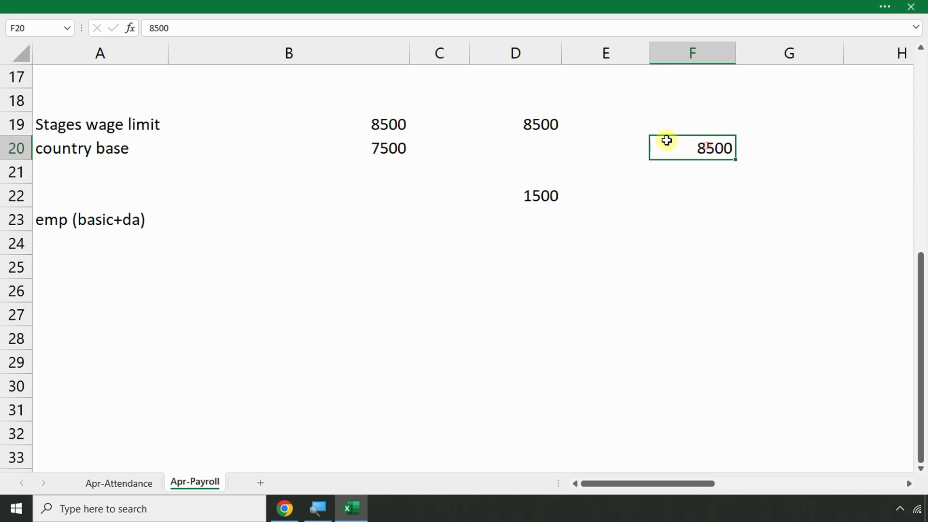
pyautogui.click(552, 132)
pyautogui.click(775, 145)
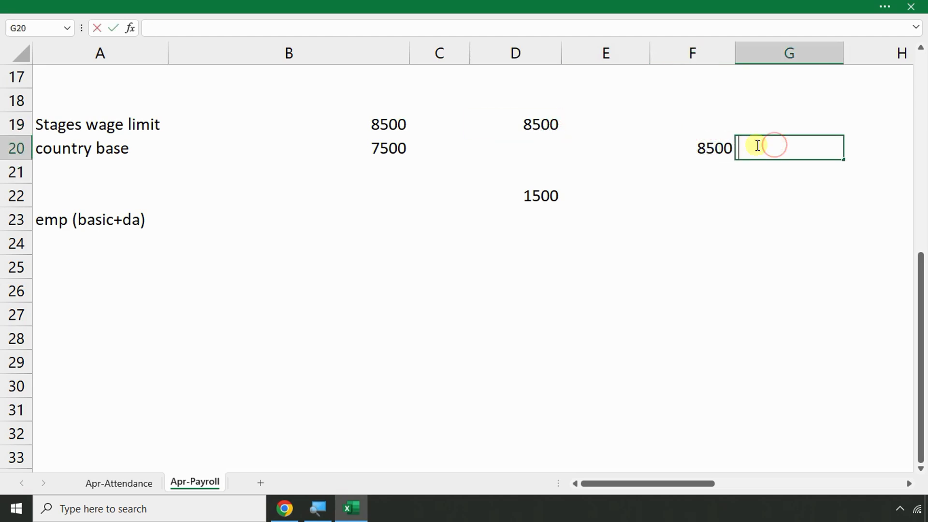
pyautogui.write('=')
pyautogui.click(703, 141)
pyautogui.write('*8/100')
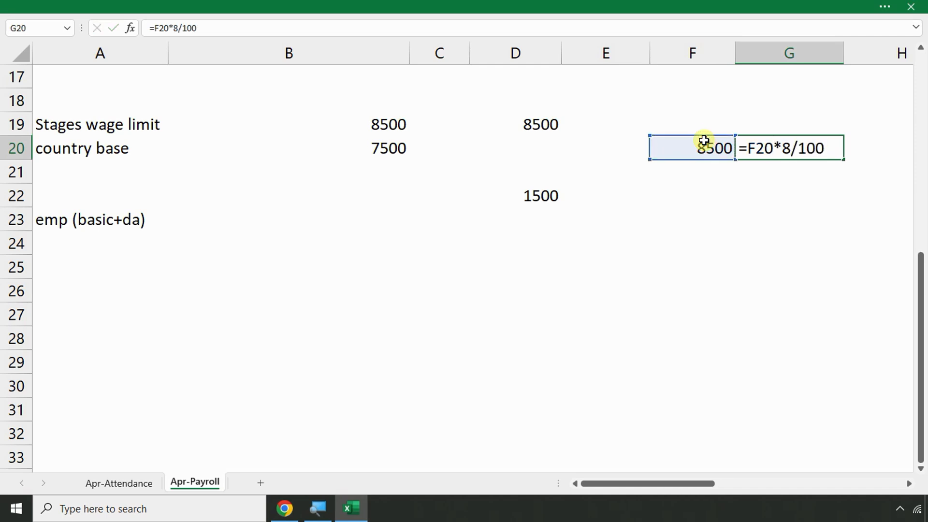
pyautogui.press('Return')
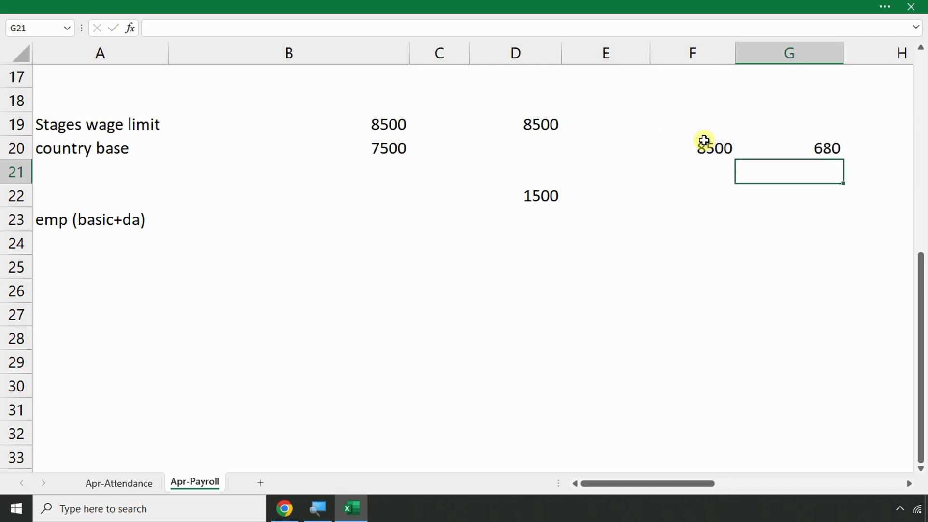
# Change D22 to 15000, then to 6000
pyautogui.click(542, 195)
pyautogui.write('15000')
pyautogui.press('Return')
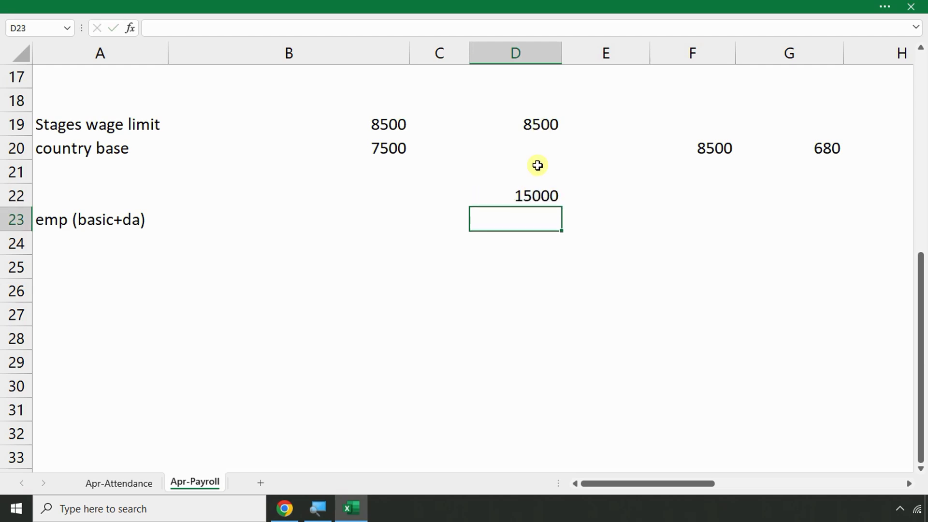
pyautogui.click(697, 147)
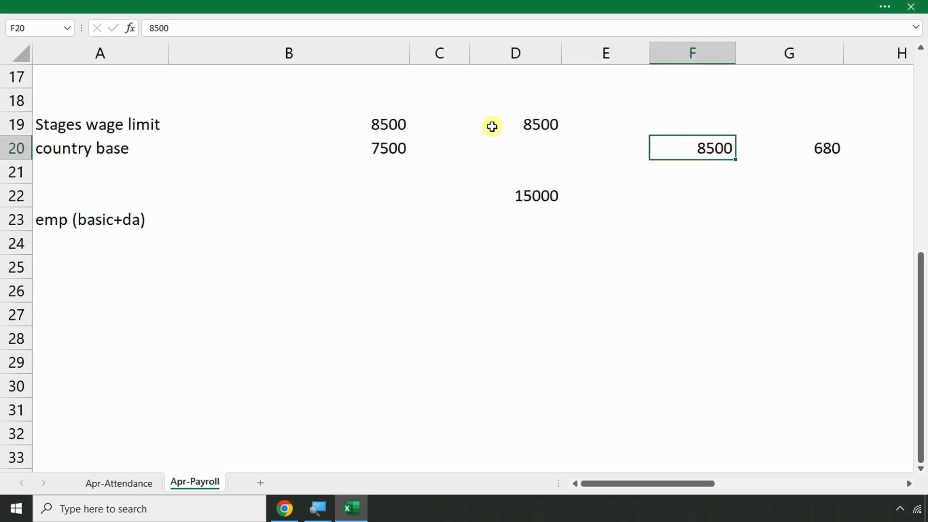
pyautogui.click(535, 201)
pyautogui.write('6000')
pyautogui.press('Return')
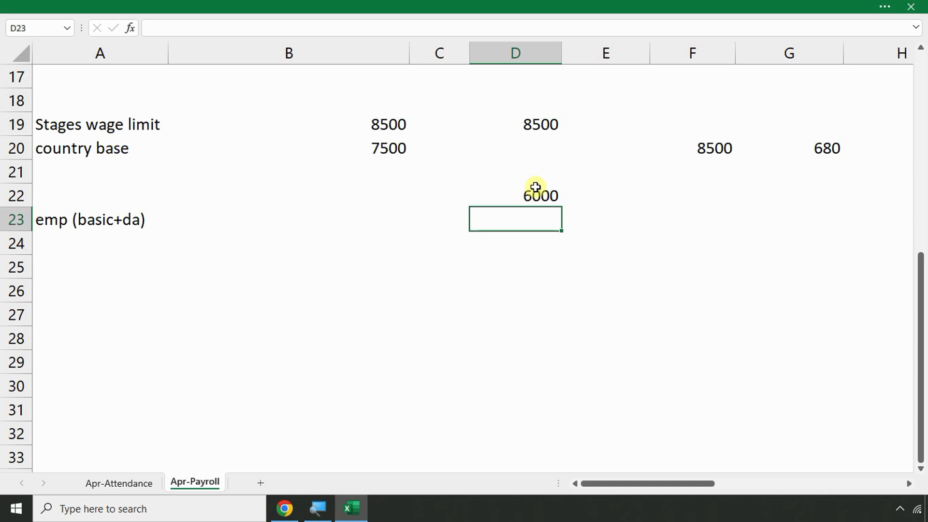
# Delete the wage-limit scratch notes in A19:H25 and scroll back to the payroll table
pyautogui.click(540, 126)
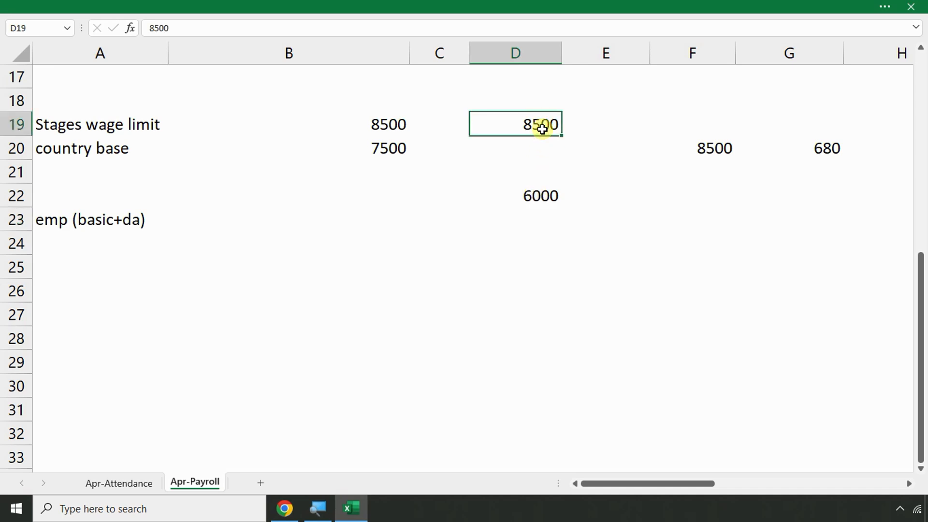
pyautogui.moveTo(870, 269); pyautogui.dragTo(3, 117)
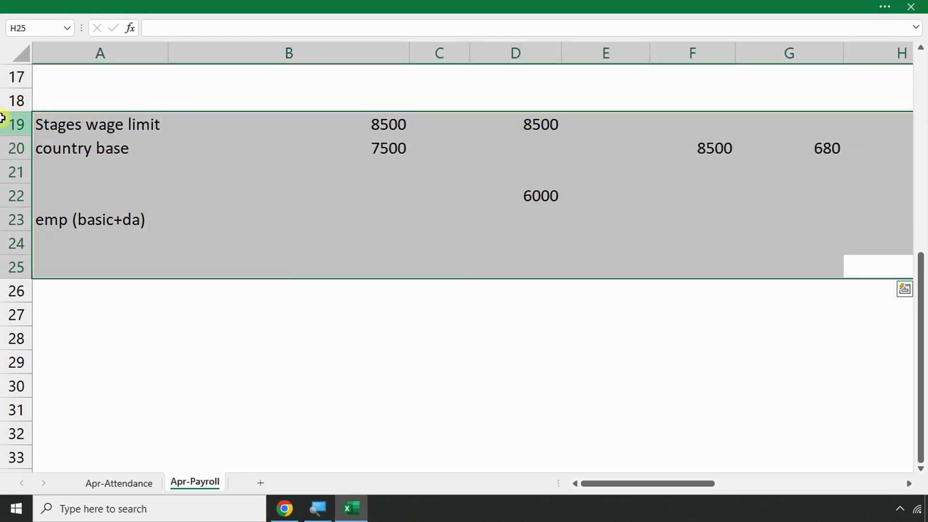
pyautogui.press('Delete')
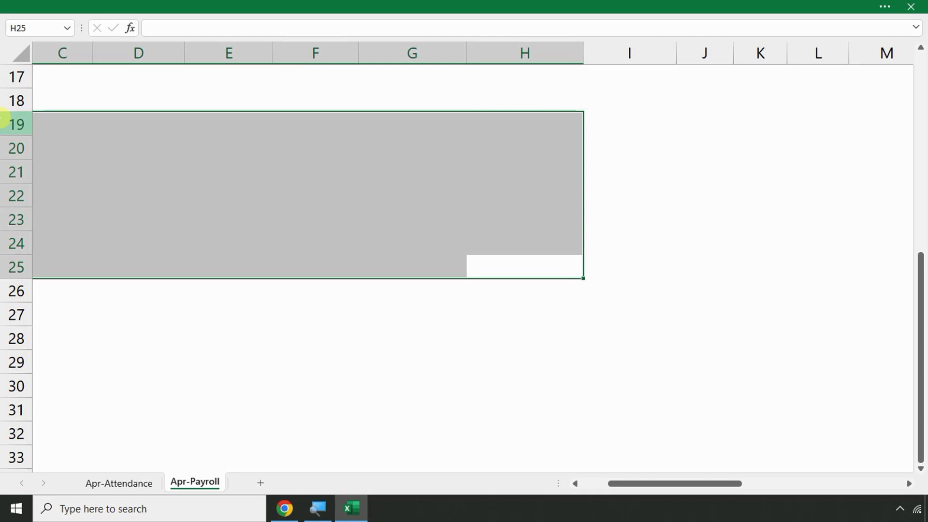
pyautogui.scroll(5, 14, 116)
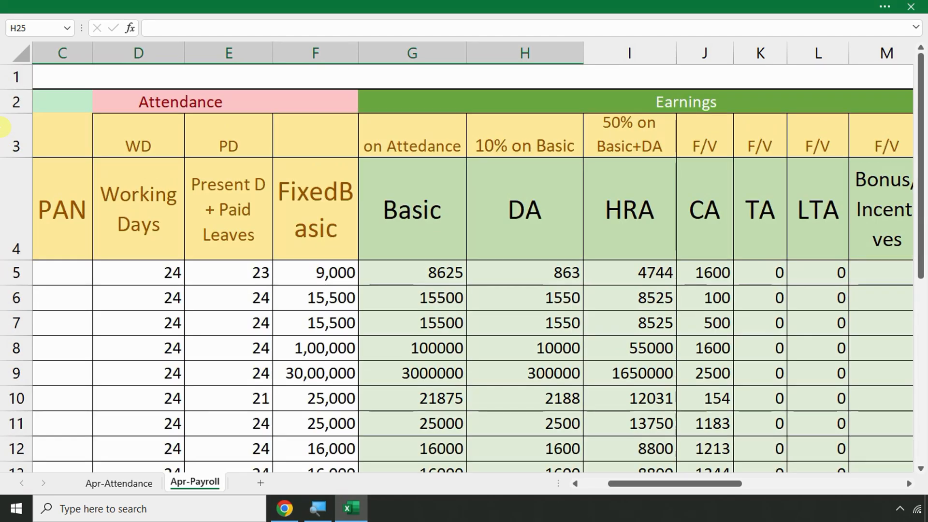
# Review the header row and Basic formula, then enter 7700 in M5
pyautogui.click(53, 145)
pyautogui.press('Right')
pyautogui.press('Right')
pyautogui.press('Right')
pyautogui.press('Right')
pyautogui.press('Right')
pyautogui.press('Right')
pyautogui.press('Right')
pyautogui.press('Right')
pyautogui.press('Right')
pyautogui.press('Right')
pyautogui.press('Right')
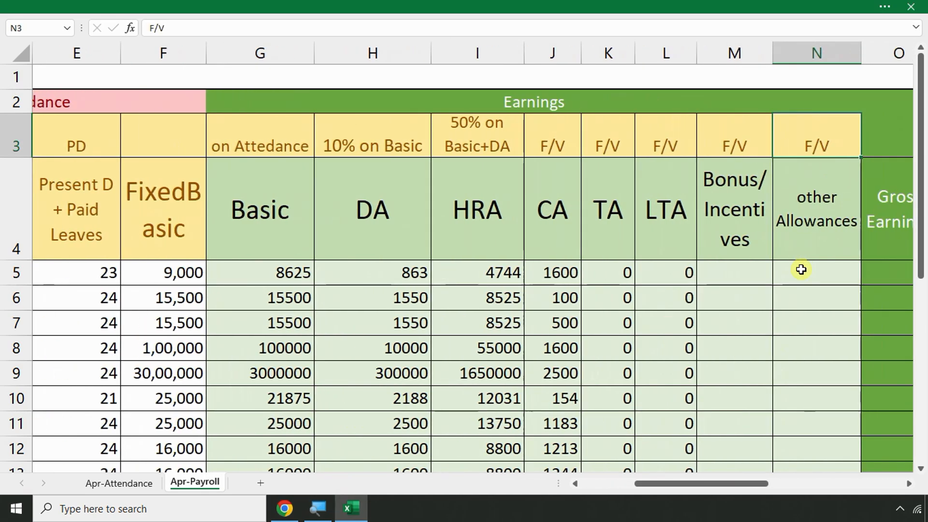
pyautogui.press('Right')
pyautogui.press('Right')
pyautogui.click(579, 274)
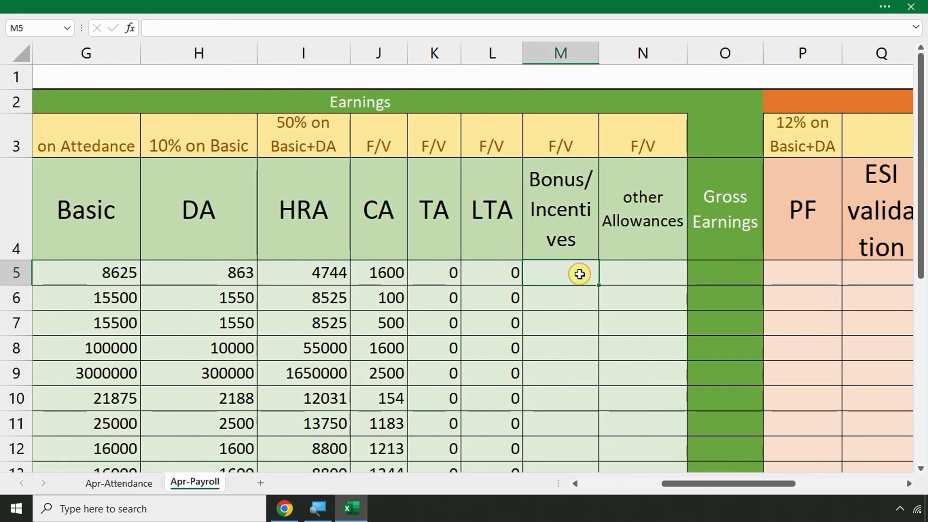
pyautogui.click(118, 274)
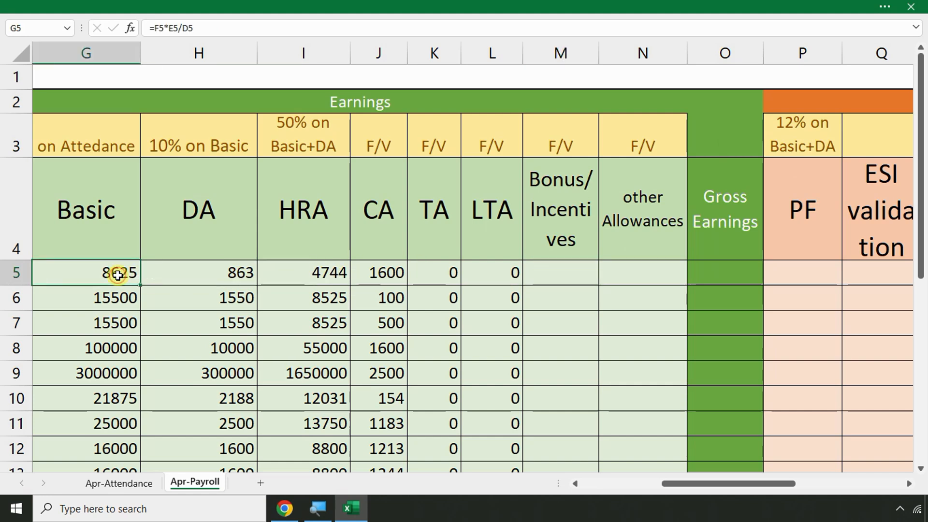
pyautogui.click(575, 266)
pyautogui.write('7700')
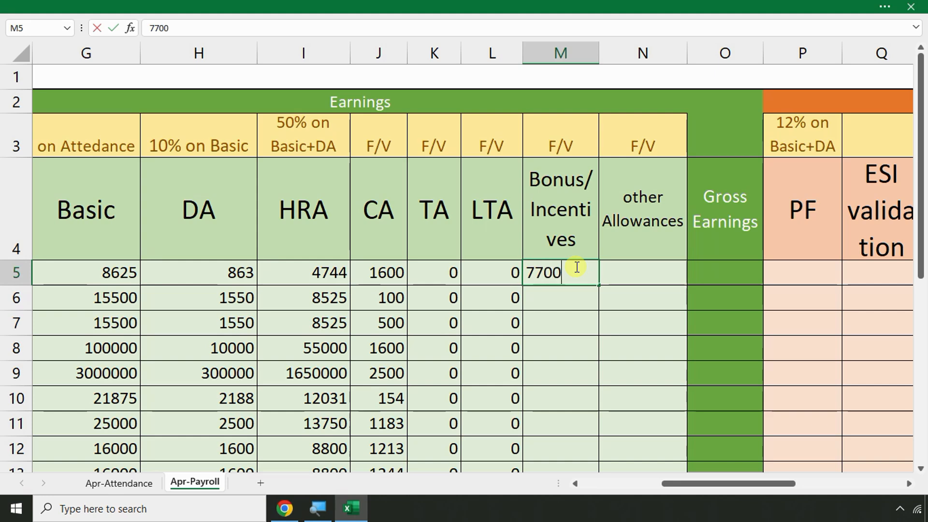
pyautogui.press('Return')
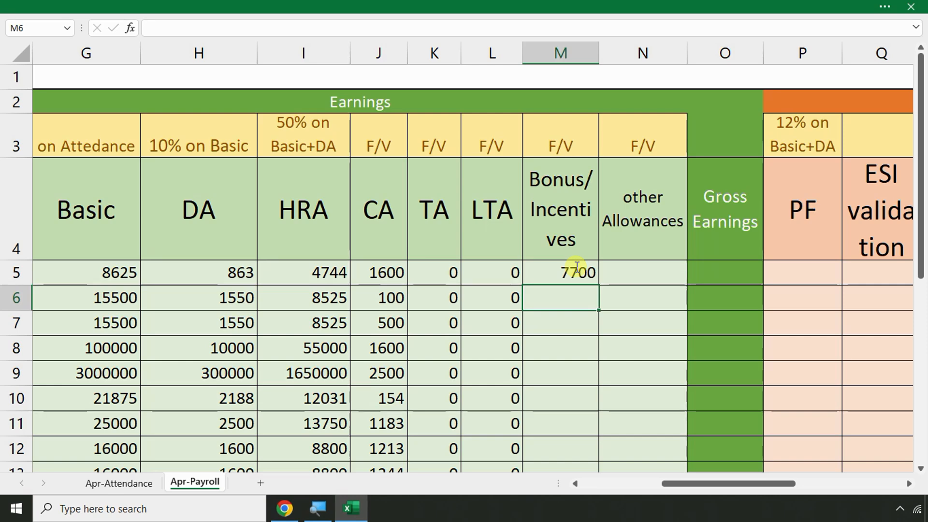
# Replace the 7700 with 0 and fill 0 down Bonus/Incentives to M16
pyautogui.click(577, 267)
pyautogui.write('0')
pyautogui.press('Return')
pyautogui.write('0')
pyautogui.press('Return')
pyautogui.write('0')
pyautogui.press('Return')
pyautogui.write('0 0 0 0 0 0 0 0 0')
pyautogui.press('Return')
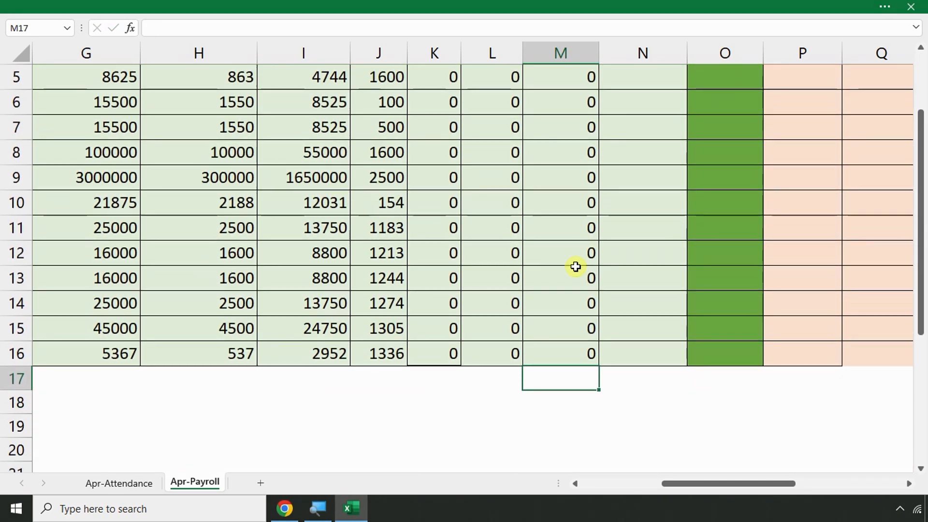
pyautogui.scroll(2, 619, 207)
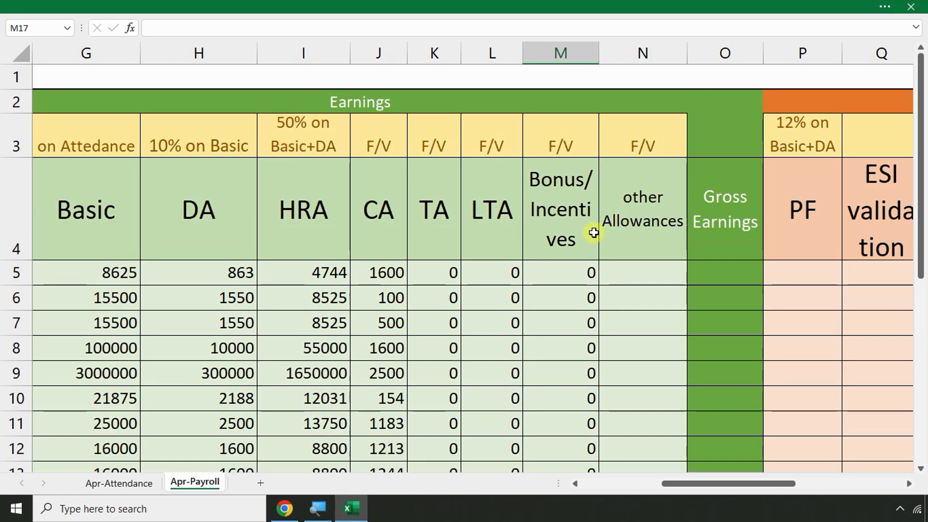
pyautogui.click(618, 263)
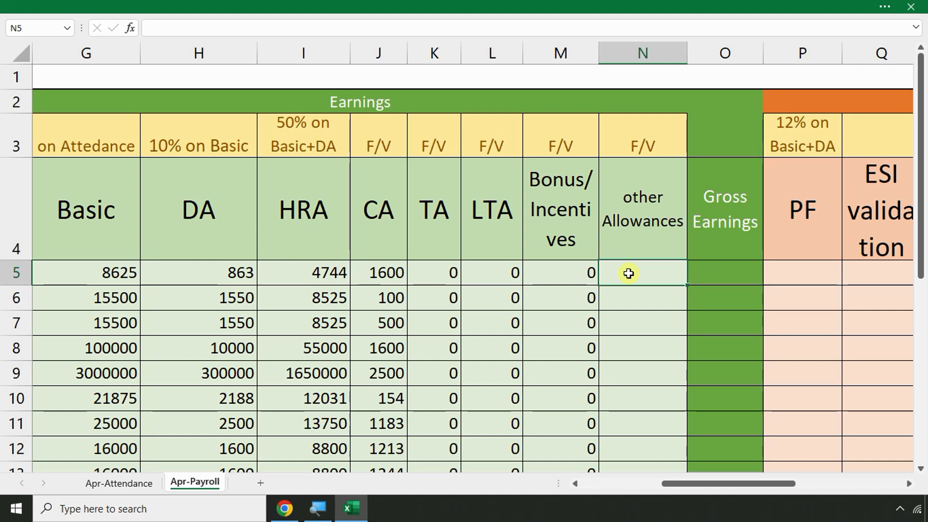
# Review the J3:N3 headers and enter 0 down other Allowances from N5
pyautogui.click(644, 211)
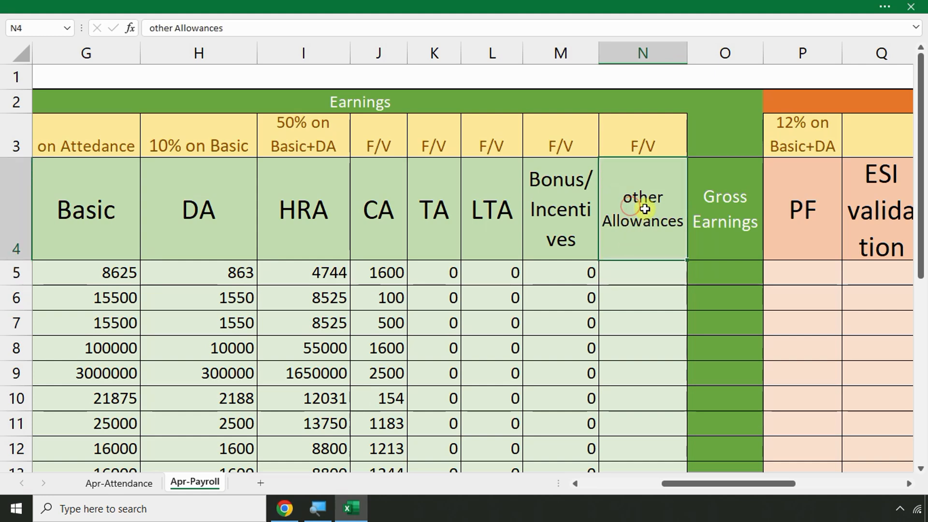
pyautogui.moveTo(385, 145); pyautogui.dragTo(631, 144)
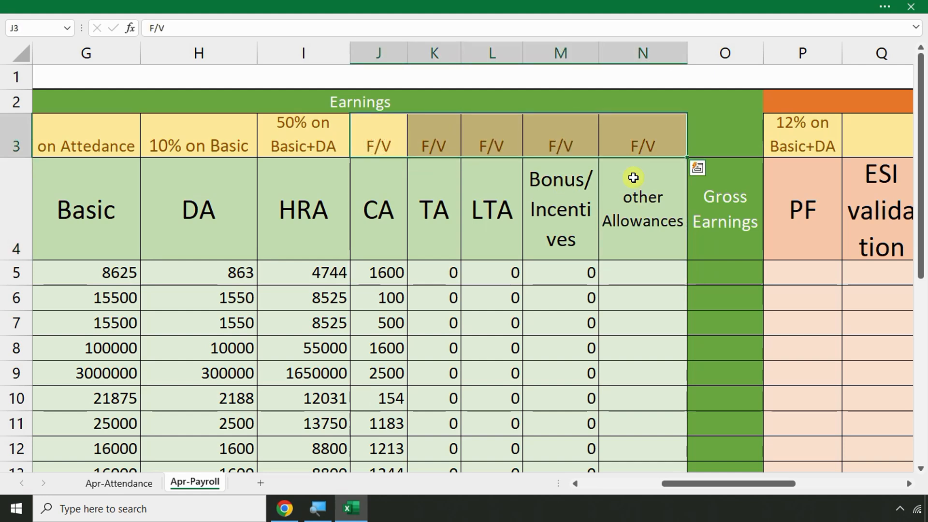
pyautogui.click(644, 273)
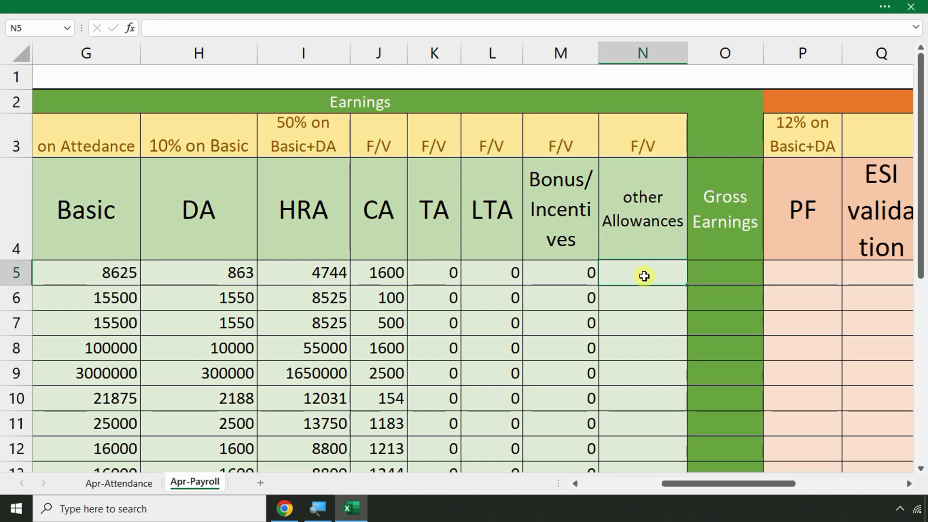
pyautogui.write('0')
pyautogui.press('Return')
pyautogui.write('0 0 0')
pyautogui.press('Return')
pyautogui.write('0 0 0 0 0 0')
pyautogui.press('Return')
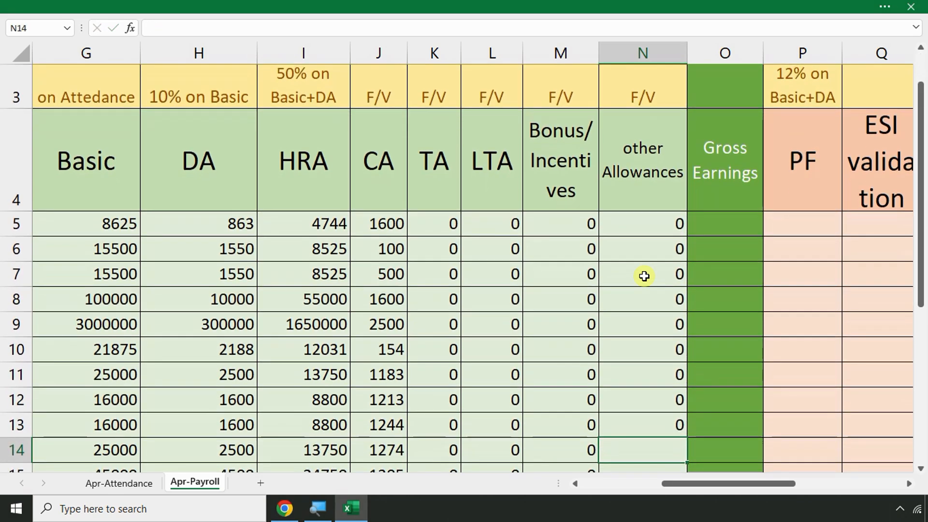
# Finish the 0 entries through N16 and scroll back to the headers
pyautogui.write('0')
pyautogui.press('Return')
pyautogui.write('00')
pyautogui.press('Return')
pyautogui.write('0')
pyautogui.press('Return')
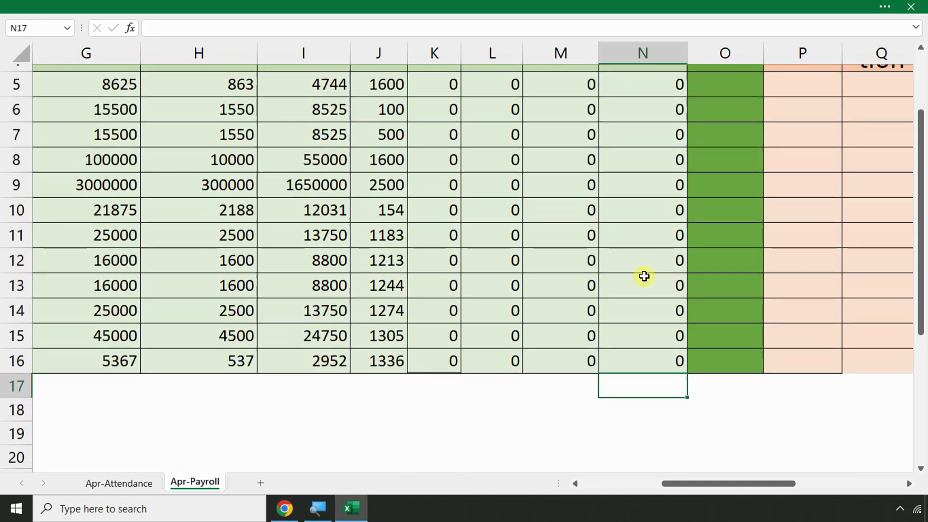
pyautogui.scroll(2, 630, 252)
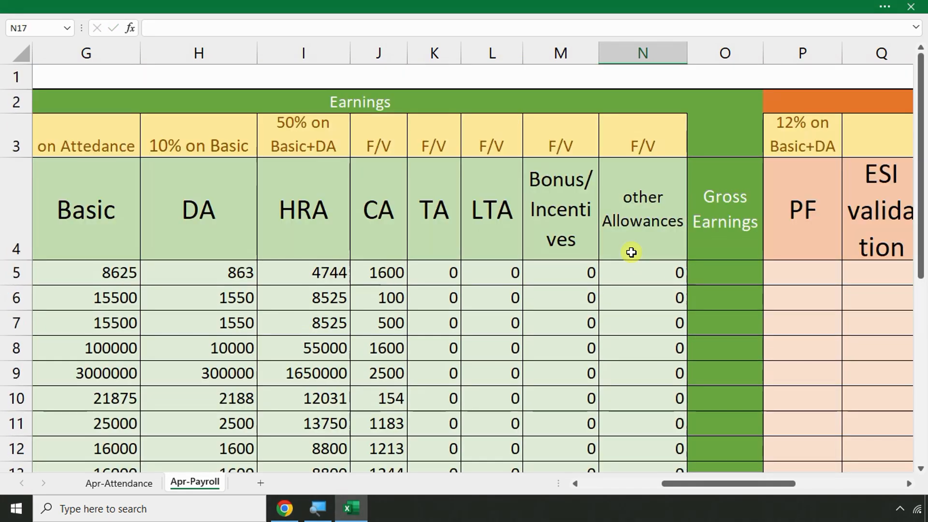
pyautogui.click(637, 202)
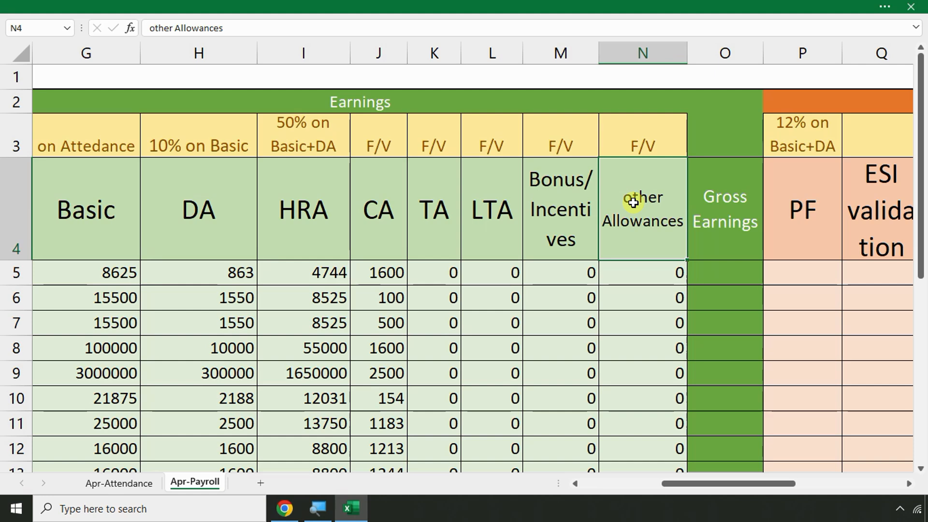
pyautogui.click(791, 273)
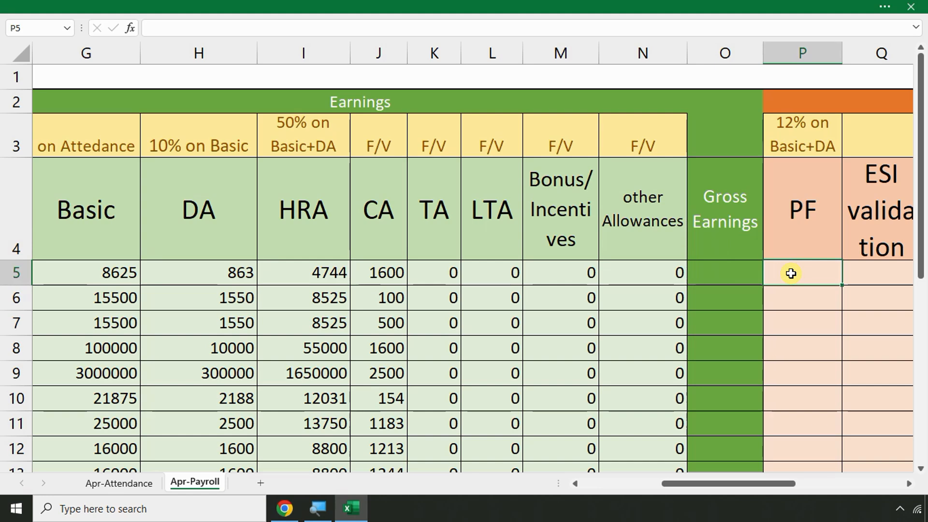
pyautogui.press('Right')
pyautogui.press('Right')
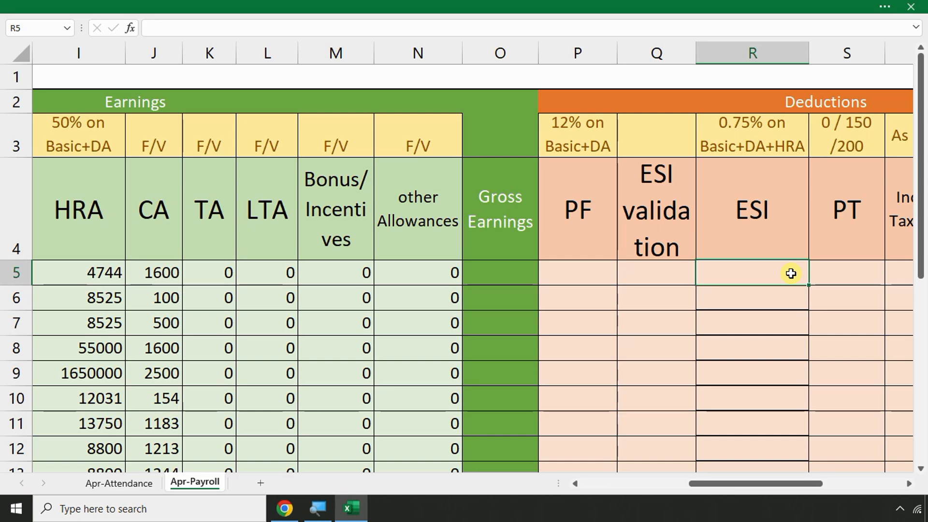
pyautogui.click(400, 298)
pyautogui.press('Left')
pyautogui.press('Left')
pyautogui.press('Left')
pyautogui.press('Left')
pyautogui.press('Left')
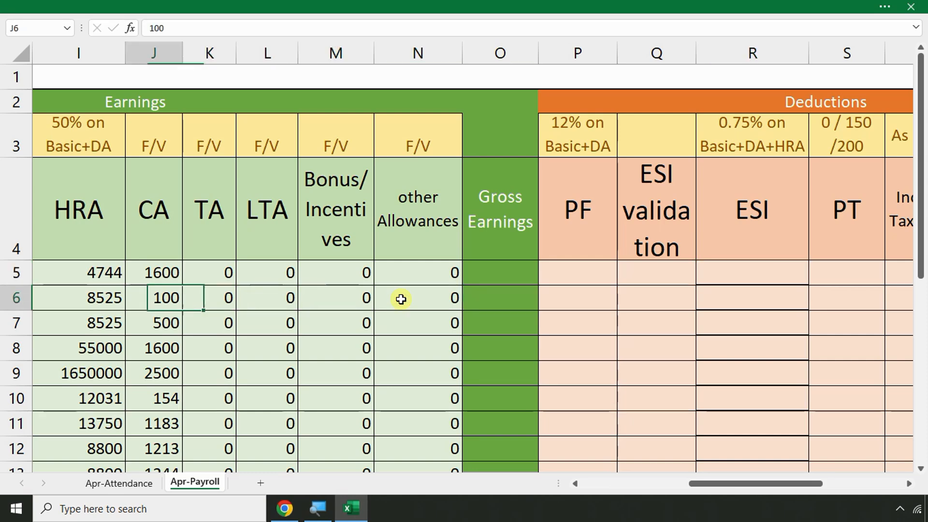
pyautogui.scroll(-2, 381, 276)
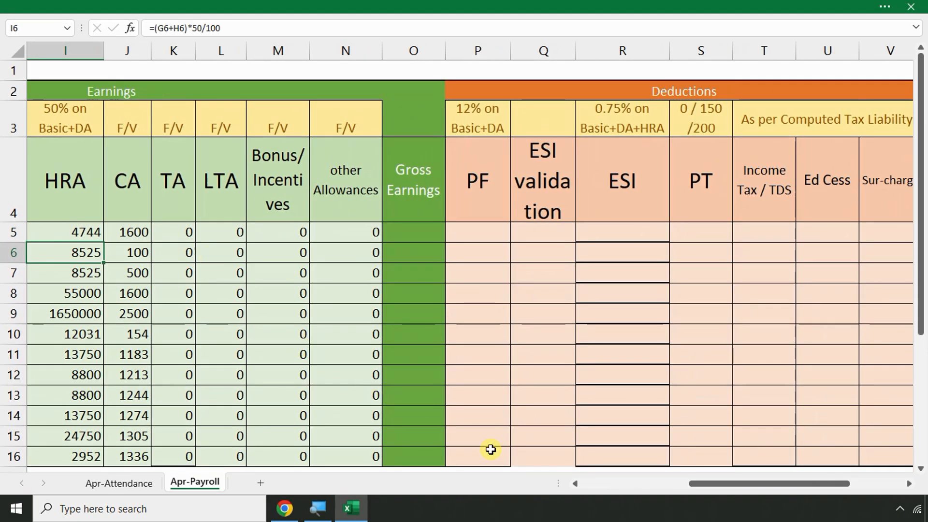
pyautogui.moveTo(728, 484); pyautogui.dragTo(686, 486)
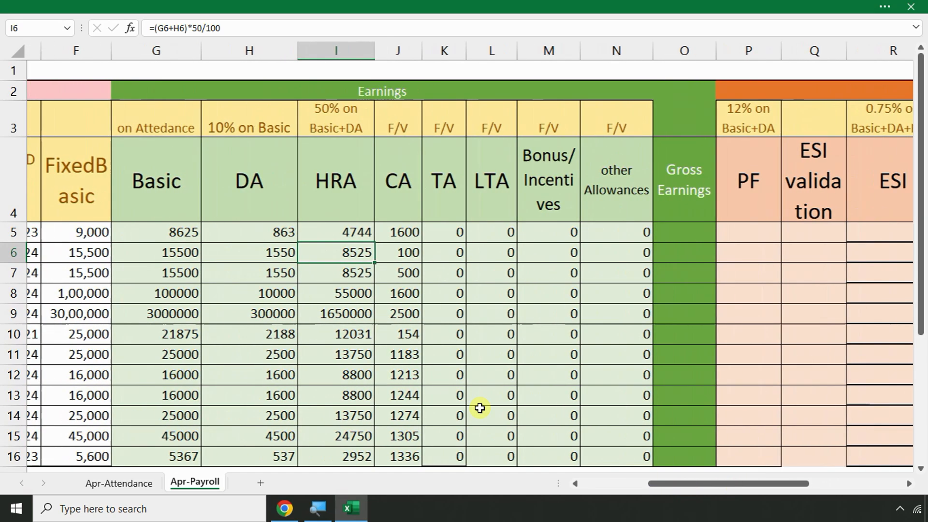
pyautogui.moveTo(155, 217); pyautogui.dragTo(191, 248)
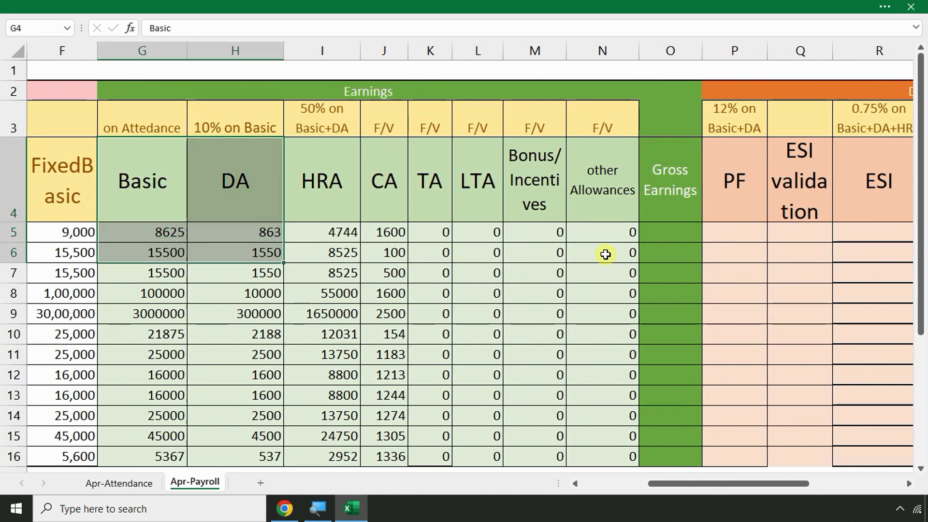
pyautogui.click(655, 232)
# Enter =SUM(G5:N5) in O5 for the row 5 Gross Earnings
pyautogui.write('=')
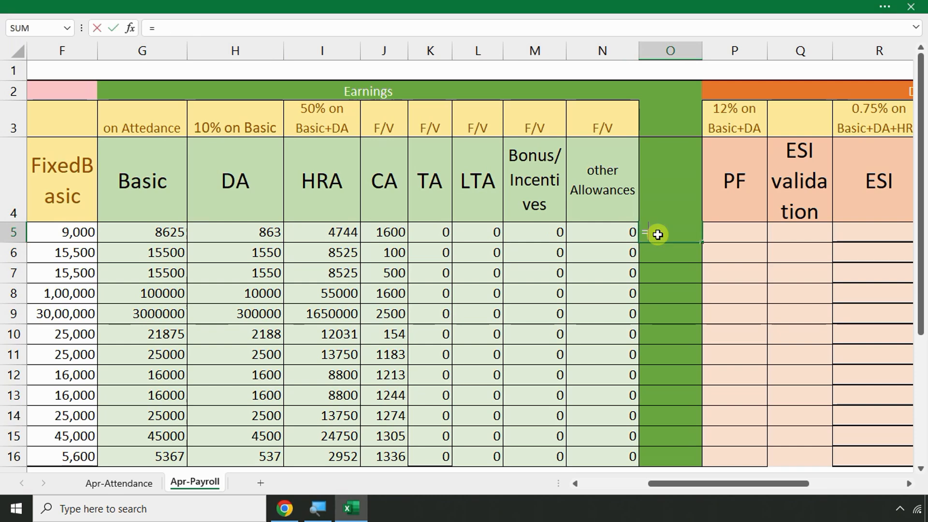
pyautogui.press('Escape')
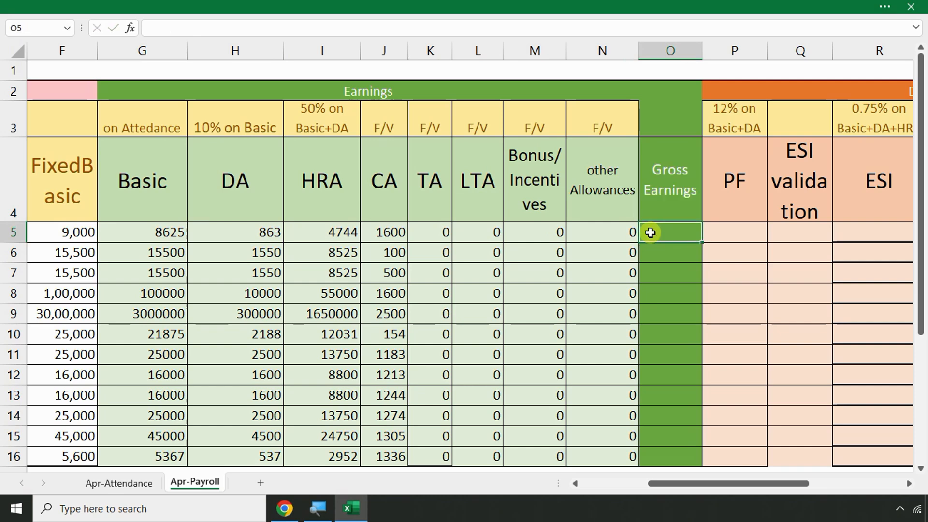
pyautogui.click(57, 5)
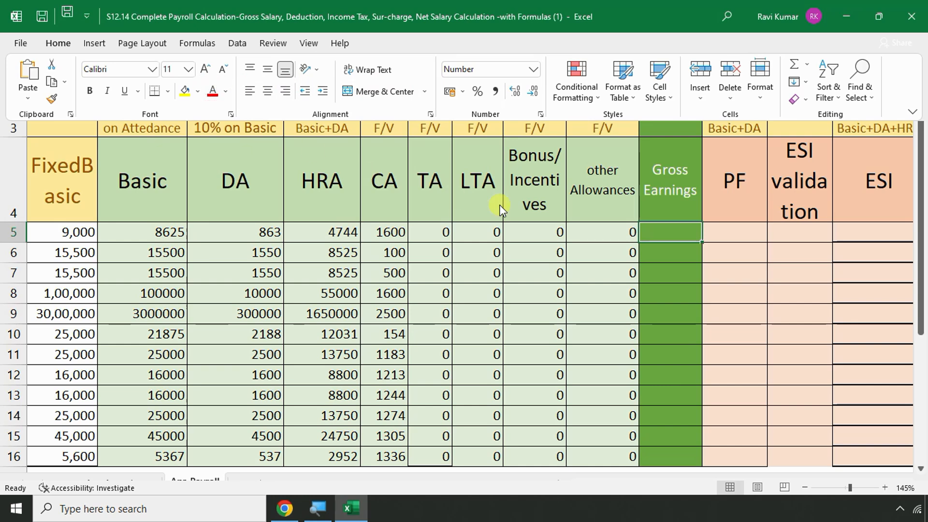
pyautogui.write('=s')
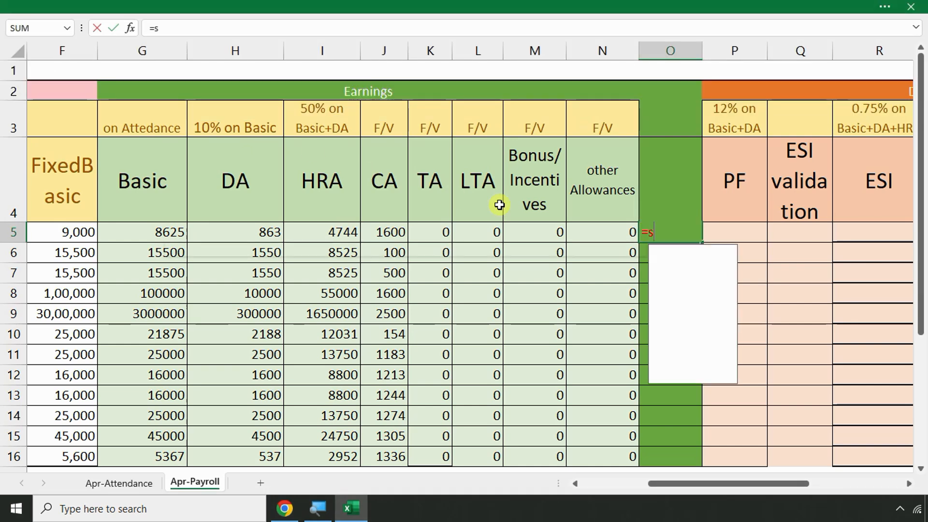
pyautogui.write('um(')
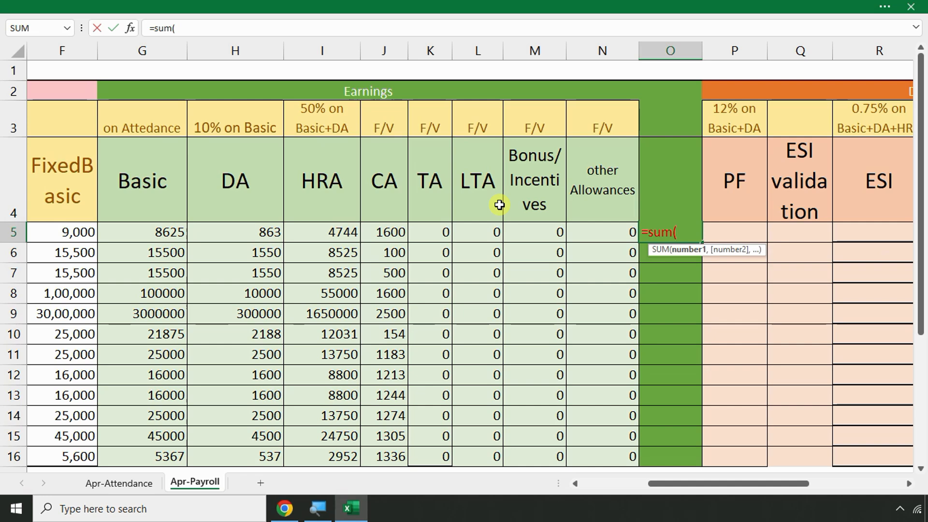
pyautogui.moveTo(155, 228); pyautogui.dragTo(599, 229)
pyautogui.write(')')
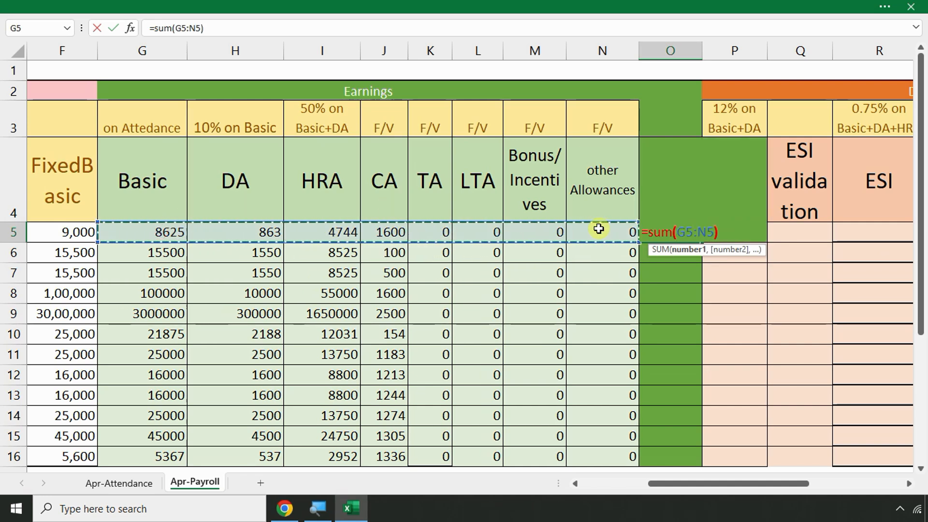
pyautogui.press('Return')
# Copy the O5 total down to O16 and check the Basic and Gross formulas
pyautogui.click(691, 234)
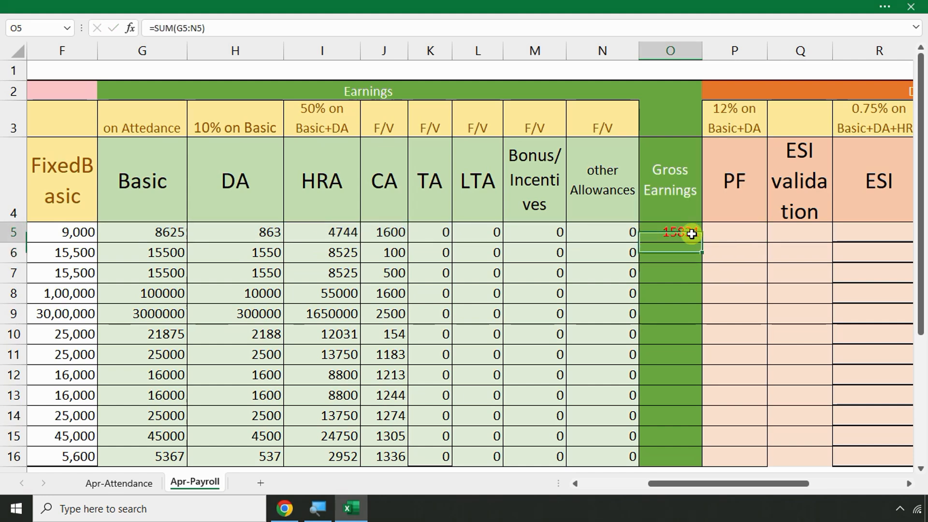
pyautogui.doubleClick(701, 242)
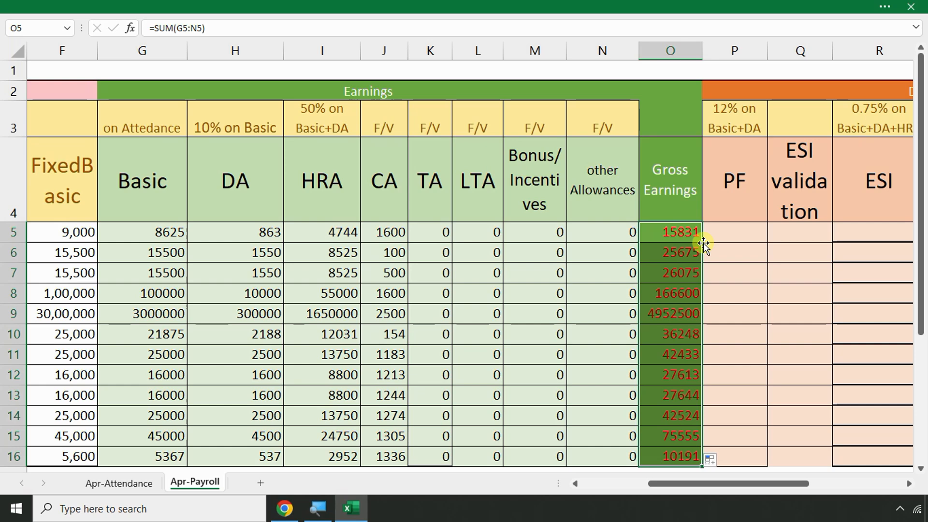
pyautogui.click(722, 232)
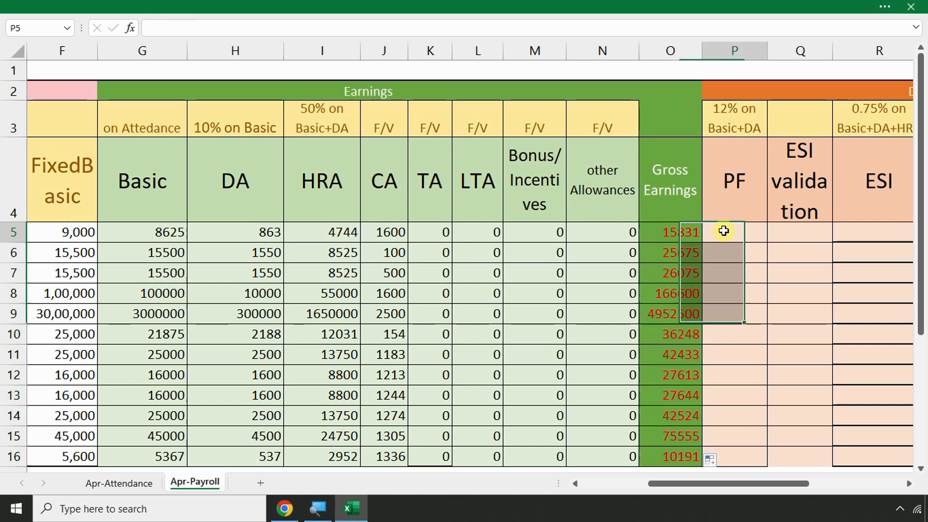
pyautogui.click(167, 229)
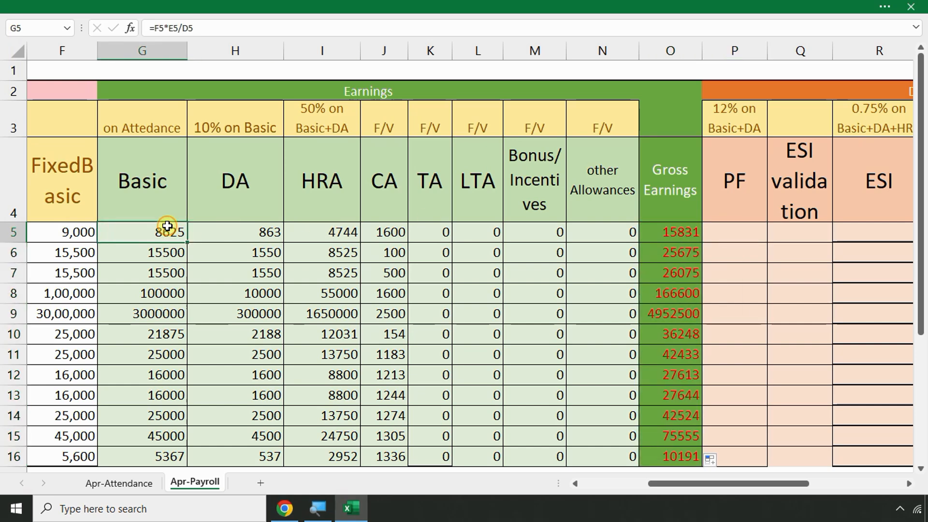
pyautogui.click(663, 230)
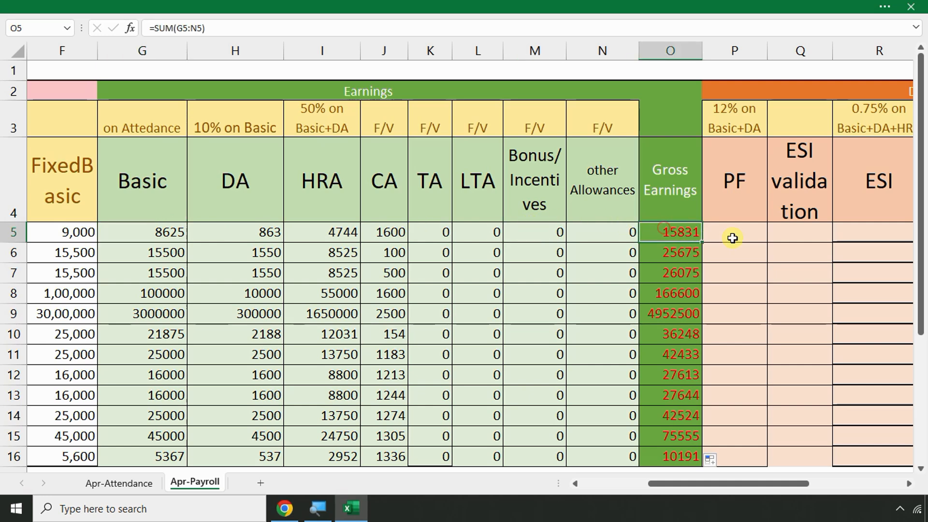
pyautogui.click(738, 236)
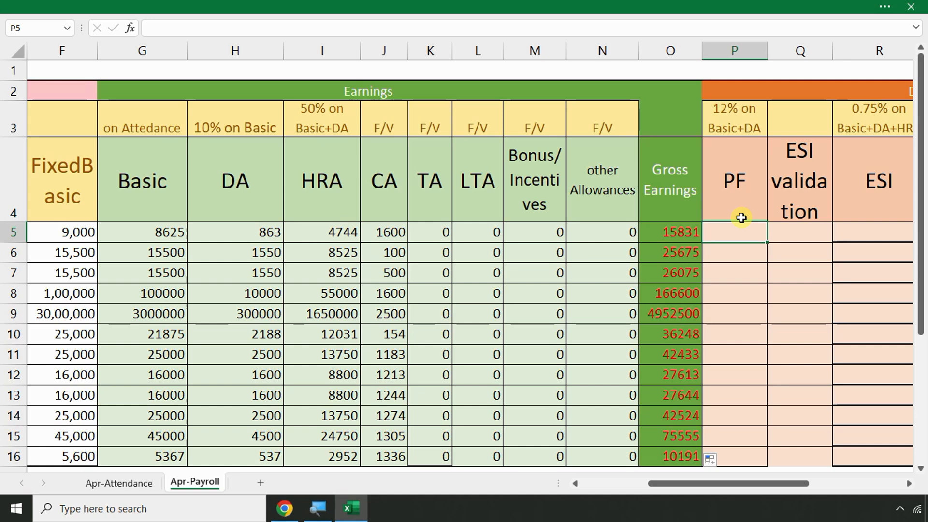
pyautogui.press('Right')
pyautogui.press('Right')
pyautogui.press('Right')
pyautogui.press('Right')
pyautogui.press('Right')
pyautogui.press('Left')
pyautogui.press('Left')
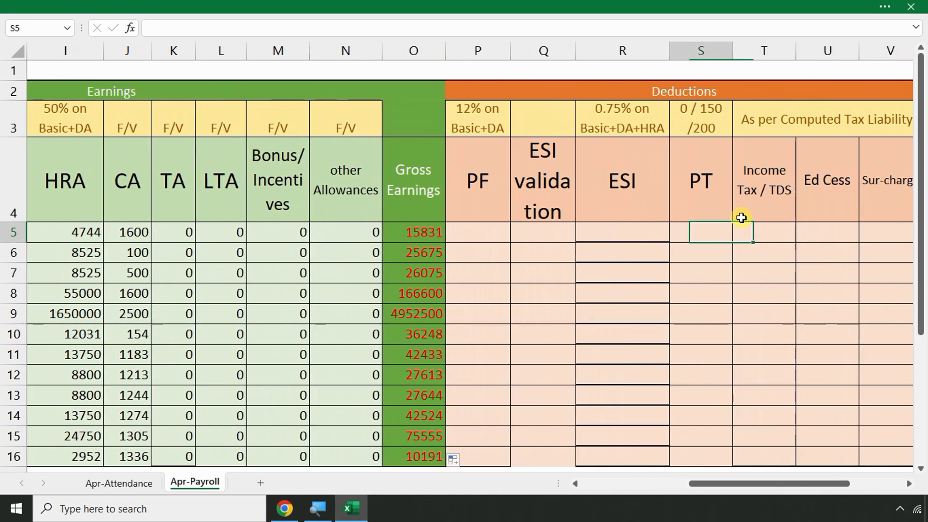
pyautogui.press('Left')
pyautogui.press('Left')
pyautogui.press('Left')
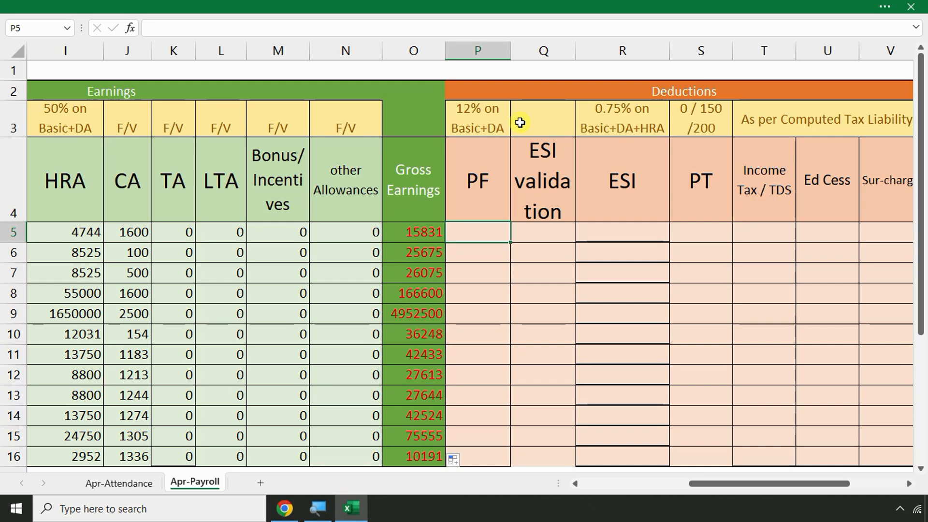
# Type the 12% /10% rate note in P1 above the PF header
pyautogui.click(467, 73)
pyautogui.write('12')
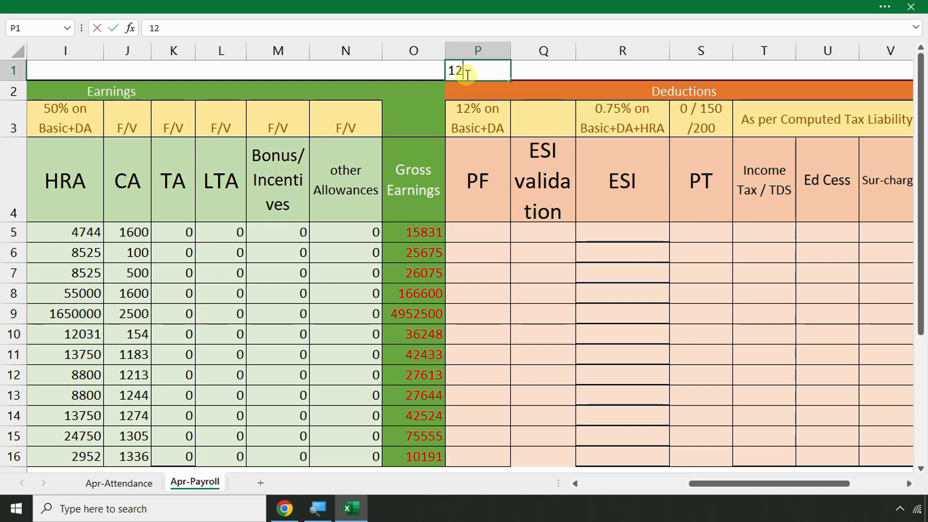
pyautogui.write('% /10%')
pyautogui.click(501, 98)
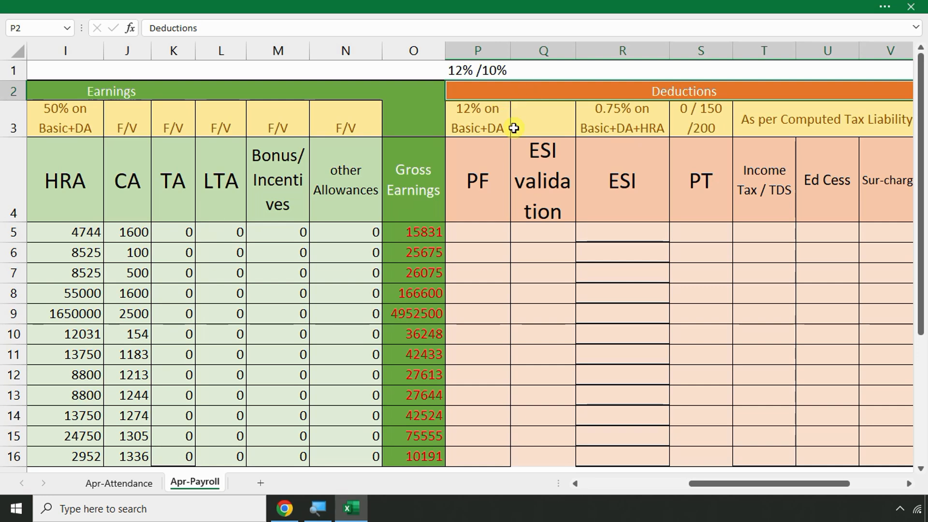
pyautogui.click(518, 71)
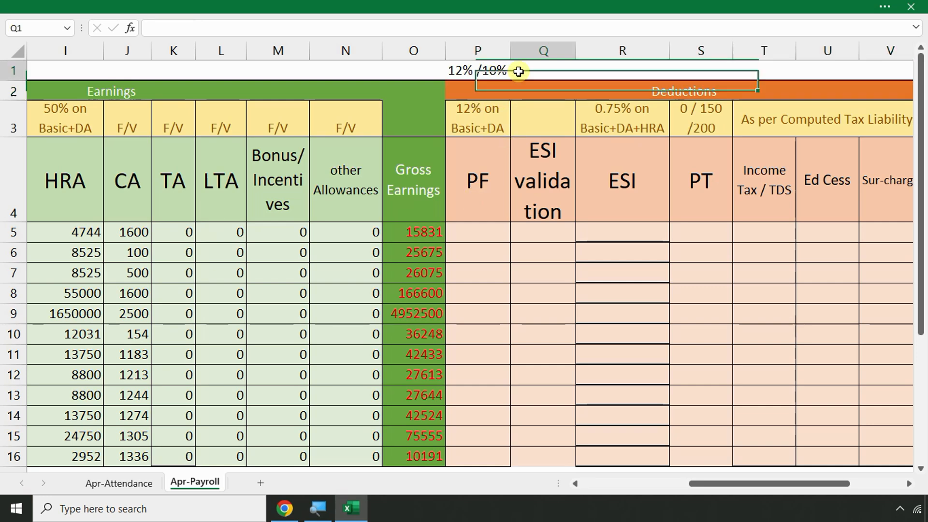
pyautogui.click(462, 167)
pyautogui.doubleClick(483, 174)
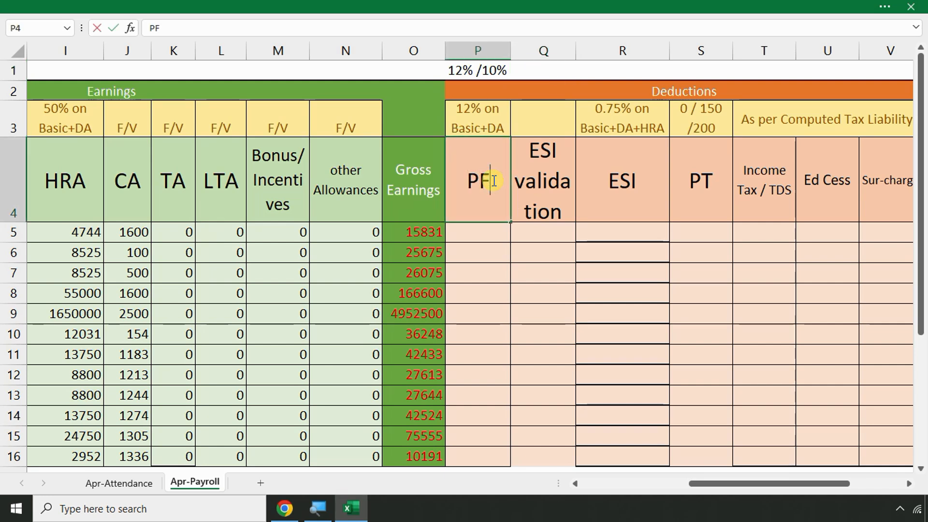
# Append (15000) to the PF header and shrink that part to about 11 pt
pyautogui.write('(15')
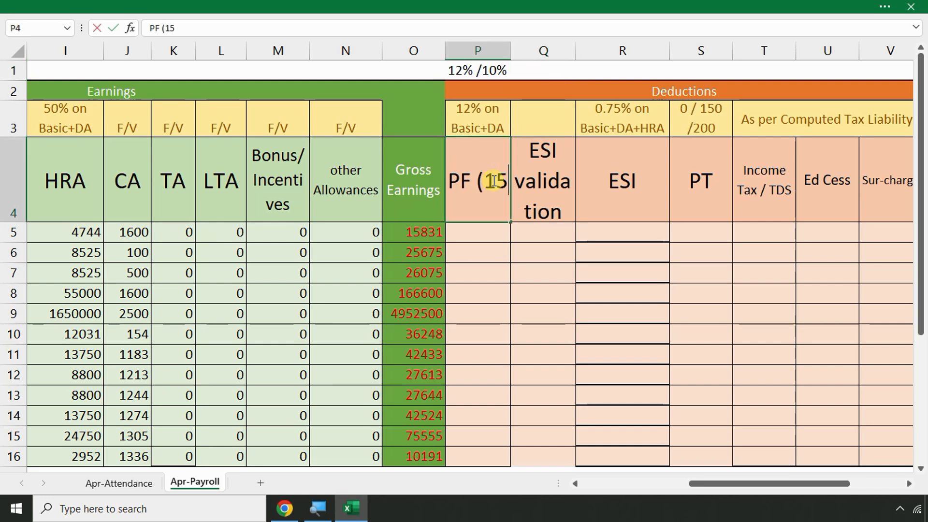
pyautogui.write('000)')
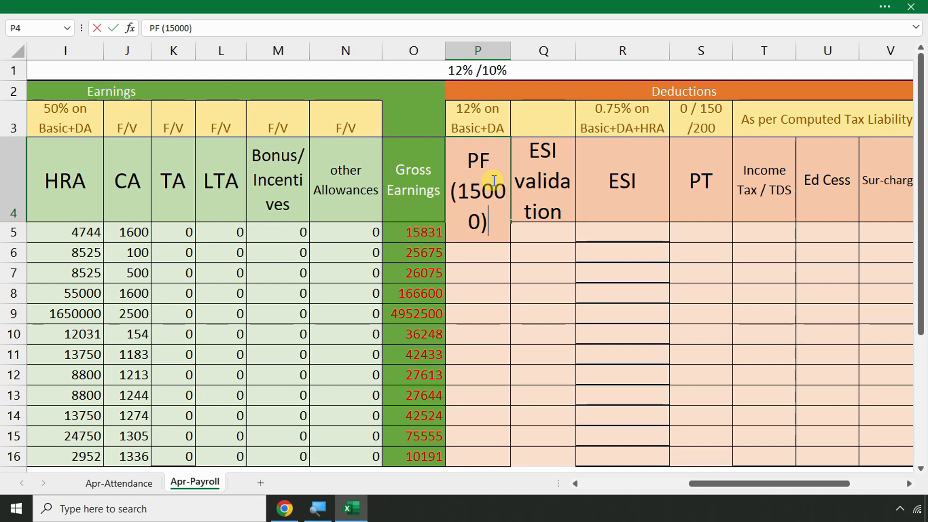
pyautogui.hotkey('shift', 'Left')
pyautogui.hotkey('shift', 'Left')
pyautogui.hotkey('shift', 'Left')
pyautogui.hotkey('shift', 'Left')
pyautogui.hotkey('shift', 'Left')
pyautogui.hotkey('shift', 'Left')
pyautogui.hotkey('shift', 'Left')
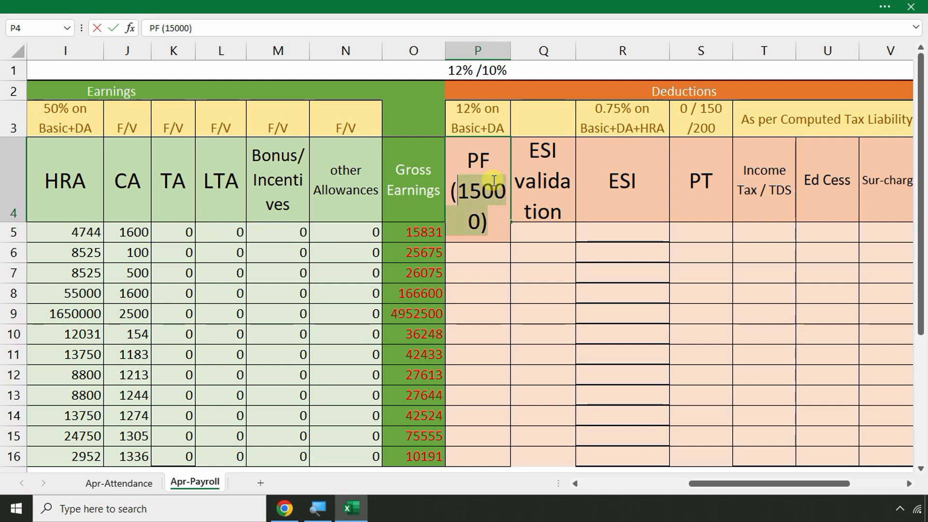
pyautogui.click(217, 5)
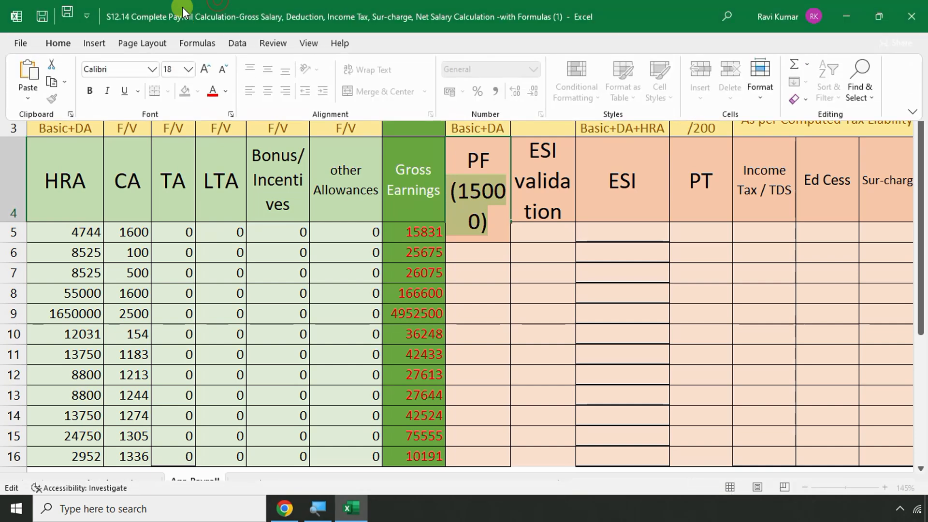
pyautogui.click(220, 67)
pyautogui.click(219, 68)
pyautogui.click(220, 67)
pyautogui.click(219, 68)
pyautogui.click(491, 227)
pyautogui.click(490, 227)
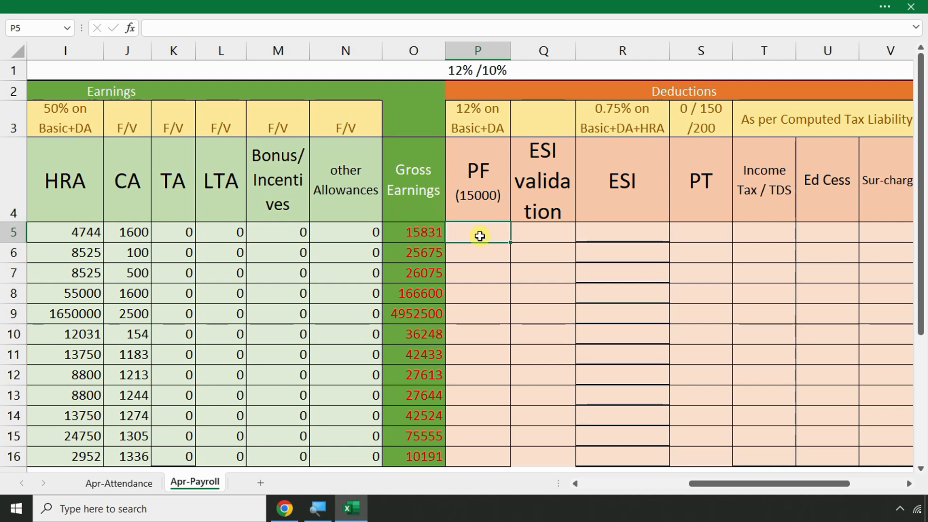
pyautogui.press('Left')
pyautogui.press('Left')
pyautogui.press('Left')
pyautogui.press('Left')
pyautogui.press('Left')
pyautogui.press('Left')
pyautogui.press('Left')
pyautogui.press('Left')
pyautogui.press('Left')
pyautogui.press('Left')
pyautogui.press('Left')
pyautogui.press('Left')
pyautogui.press('Left')
pyautogui.press('Left')
pyautogui.press('Left')
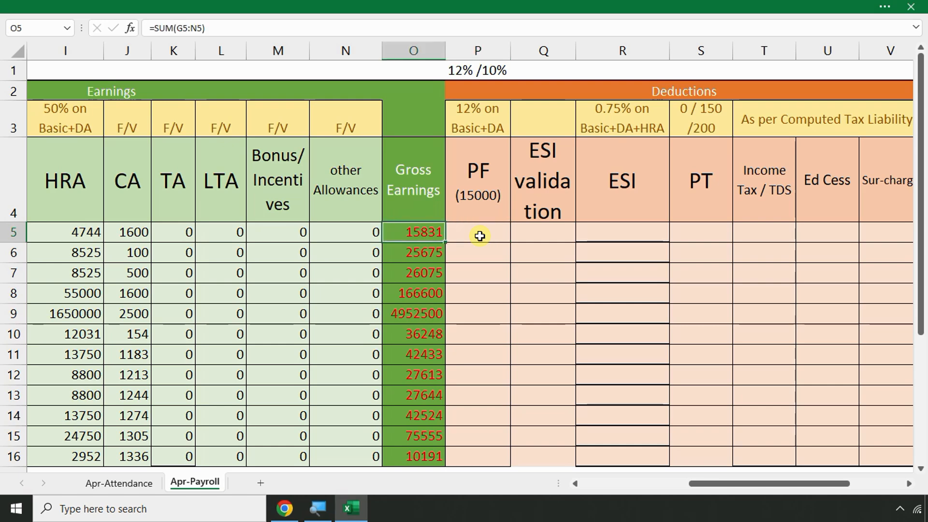
pyautogui.press('Right')
pyautogui.press('Right')
pyautogui.press('Right')
pyautogui.press('Right')
pyautogui.press('Right')
pyautogui.press('Right')
pyautogui.press('Right')
pyautogui.press('Right')
pyautogui.press('Right')
pyautogui.press('Right')
pyautogui.press('Right')
pyautogui.press('Right')
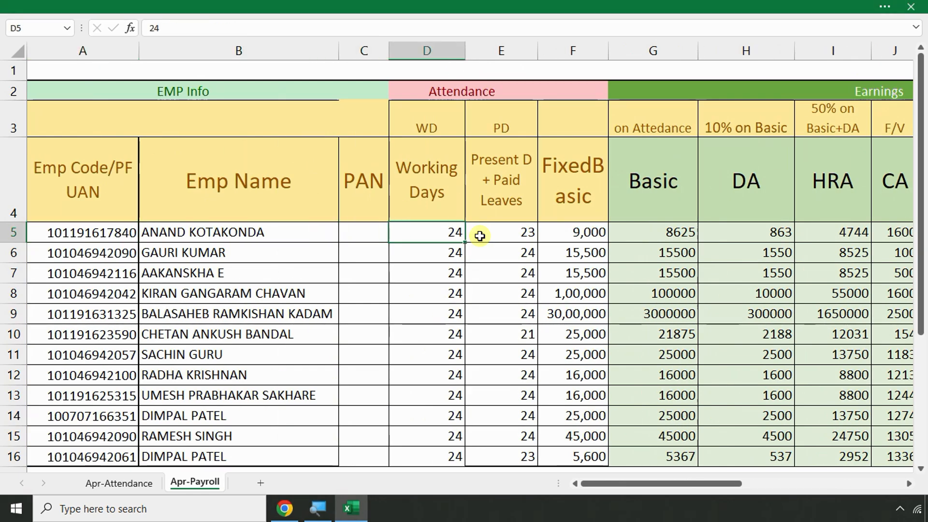
pyautogui.press('Right')
pyautogui.press('Right')
pyautogui.press('Right')
pyautogui.press('Right')
pyautogui.press('Right')
pyautogui.press('Right')
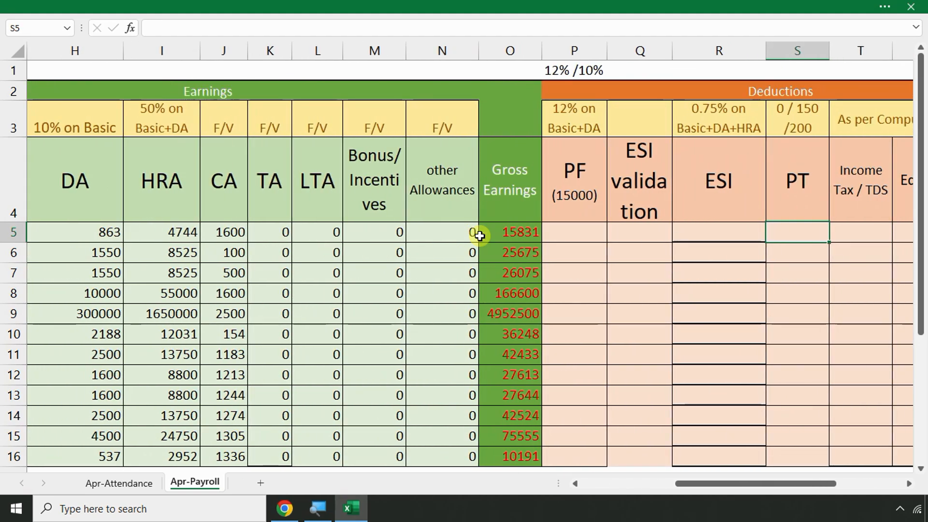
pyautogui.press('Left')
pyautogui.press('Left')
pyautogui.press('Left')
pyautogui.press('Left')
pyautogui.press('Left')
pyautogui.press('Left')
pyautogui.press('Left')
pyautogui.press('Left')
pyautogui.press('Left')
pyautogui.press('Left')
pyautogui.press('Left')
pyautogui.press('Left')
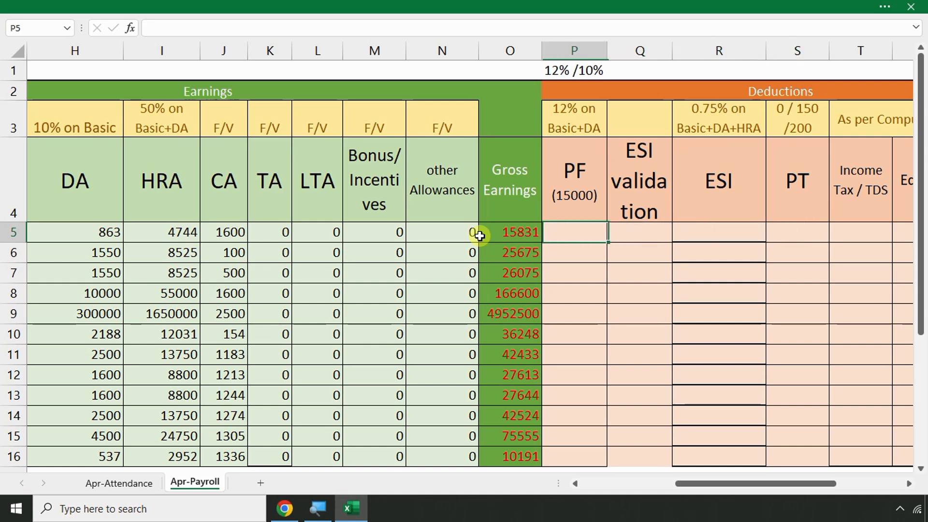
pyautogui.press('Left')
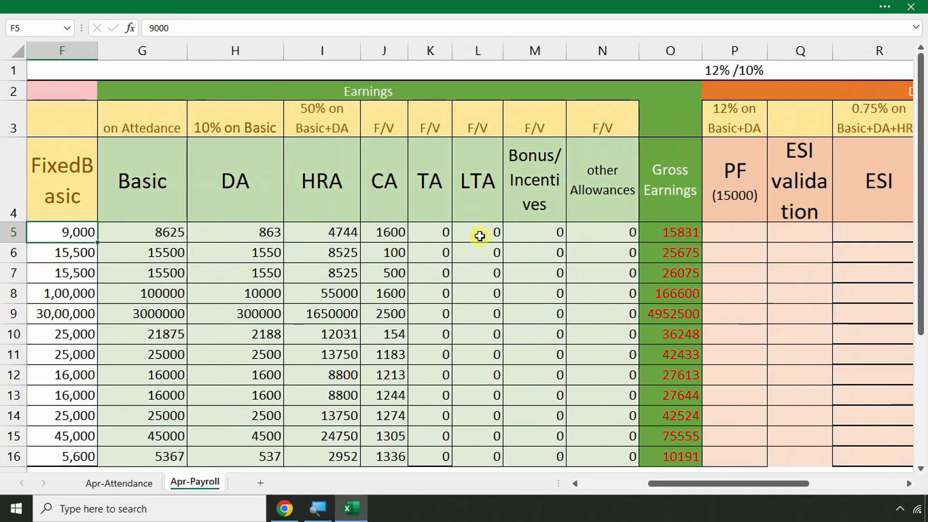
pyautogui.press('Right')
pyautogui.press('Right')
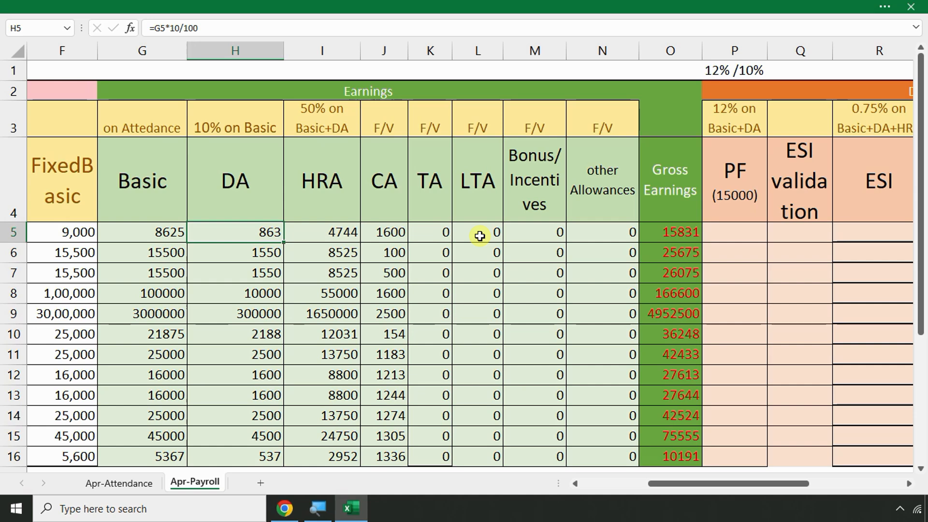
pyautogui.press('Right')
pyautogui.press('Right')
pyautogui.press('Right')
pyautogui.press('Right')
pyautogui.press('Right')
pyautogui.press('Right')
pyautogui.press('Right')
pyautogui.press('Right')
pyautogui.press('Right')
pyautogui.press('Right')
pyautogui.press('Right')
pyautogui.press('Right')
pyautogui.press('Right')
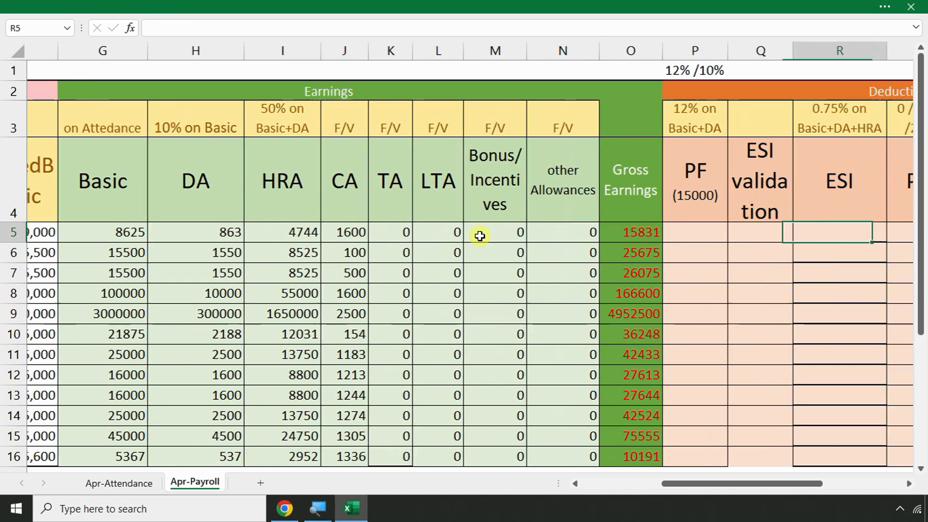
pyautogui.press('Right')
pyautogui.press('Left')
pyautogui.press('Left')
pyautogui.press('Left')
pyautogui.press('Left')
pyautogui.press('Left')
pyautogui.press('Left')
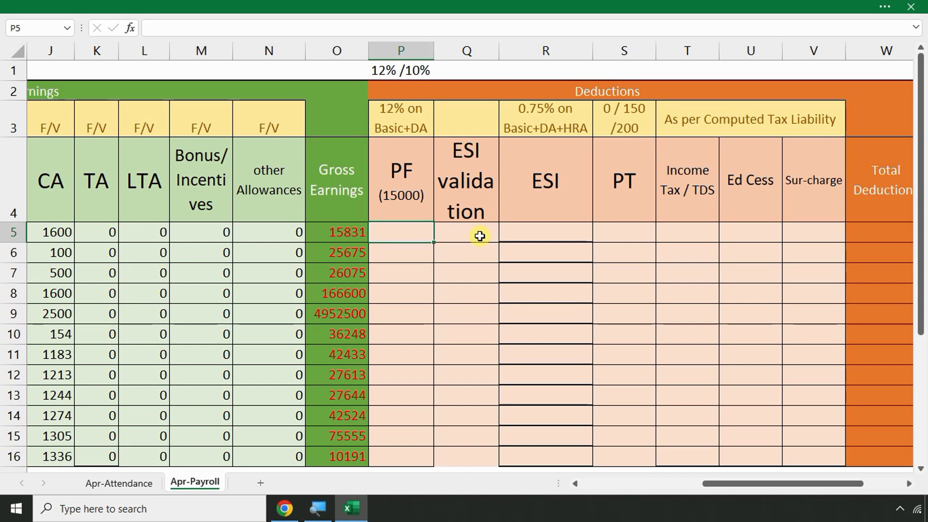
# Enter 0 as the first employee's PF value in P5, then return to row 8
pyautogui.write('0')
pyautogui.press('Return')
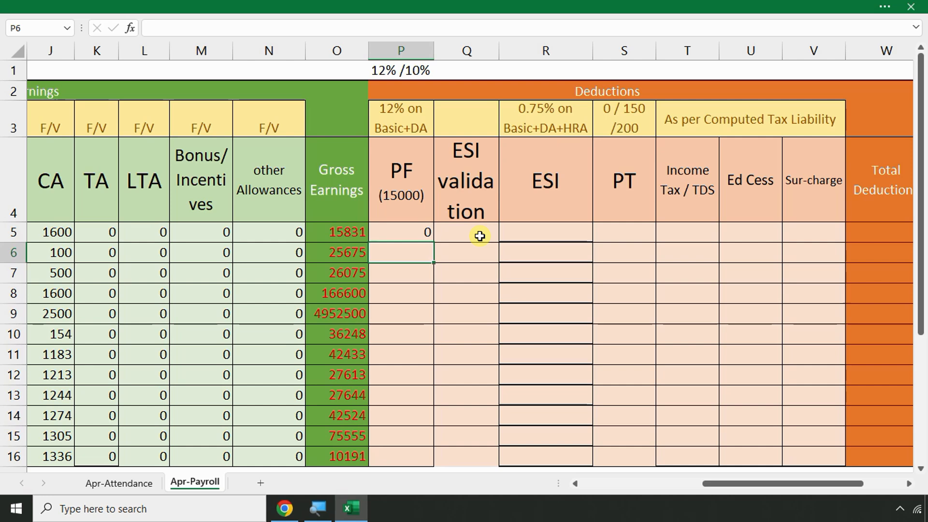
pyautogui.press('Up')
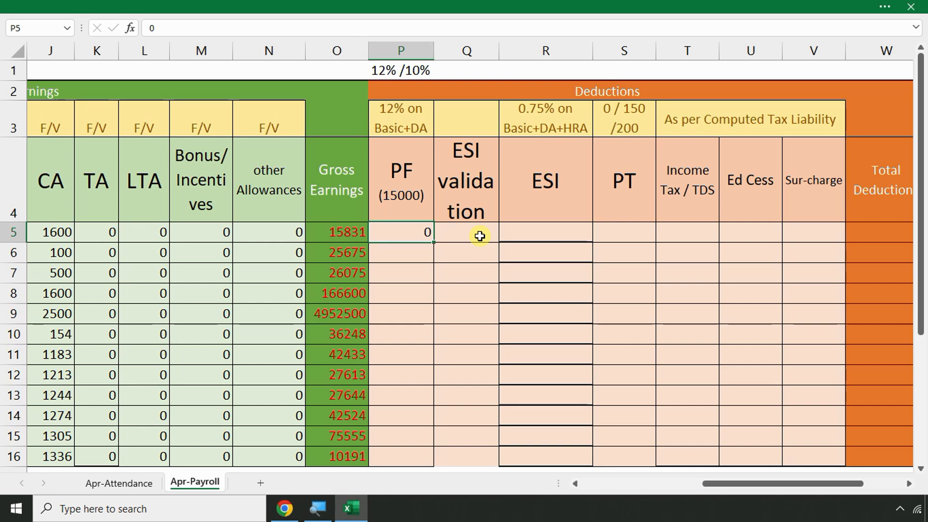
pyautogui.press('Left')
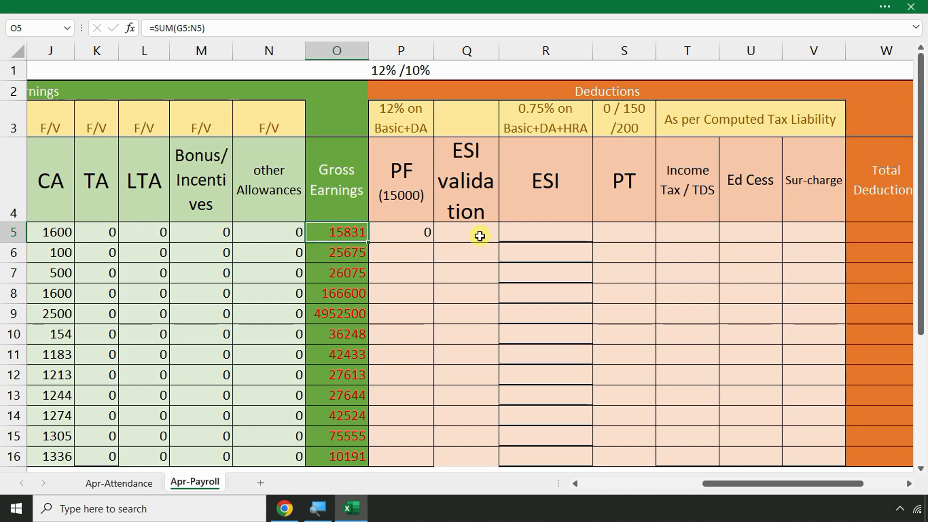
pyautogui.press('Left')
pyautogui.press('Left')
pyautogui.press('Left')
pyautogui.press('Left')
pyautogui.press('Left')
pyautogui.press('Left')
pyautogui.press('Left')
pyautogui.press('Left')
pyautogui.press('Left')
pyautogui.press('Left')
pyautogui.press('Left')
pyautogui.press('Left')
pyautogui.press('Left')
pyautogui.press('Left')
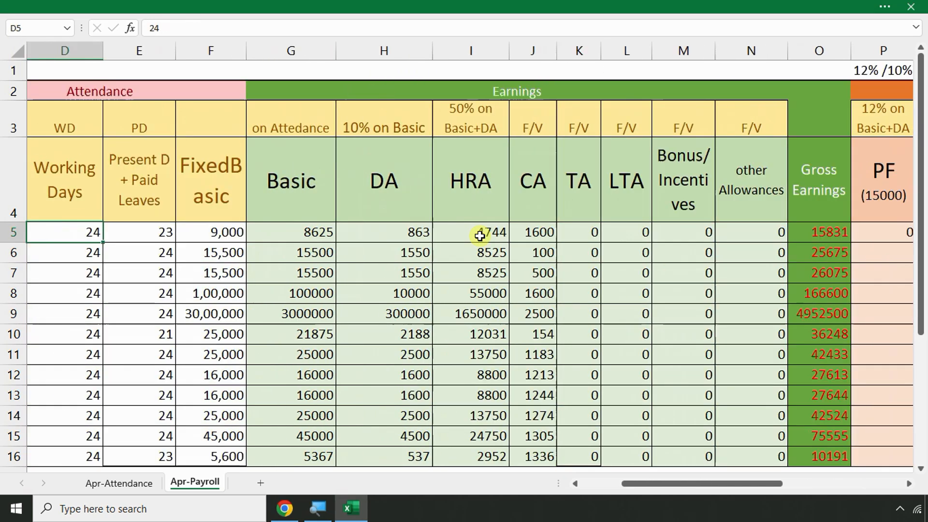
pyautogui.press('Down')
pyautogui.press('Down')
pyautogui.press('Down')
pyautogui.press('Right')
pyautogui.press('Right')
pyautogui.press('Right')
pyautogui.press('Right')
pyautogui.press('Right')
pyautogui.press('Right')
pyautogui.press('Right')
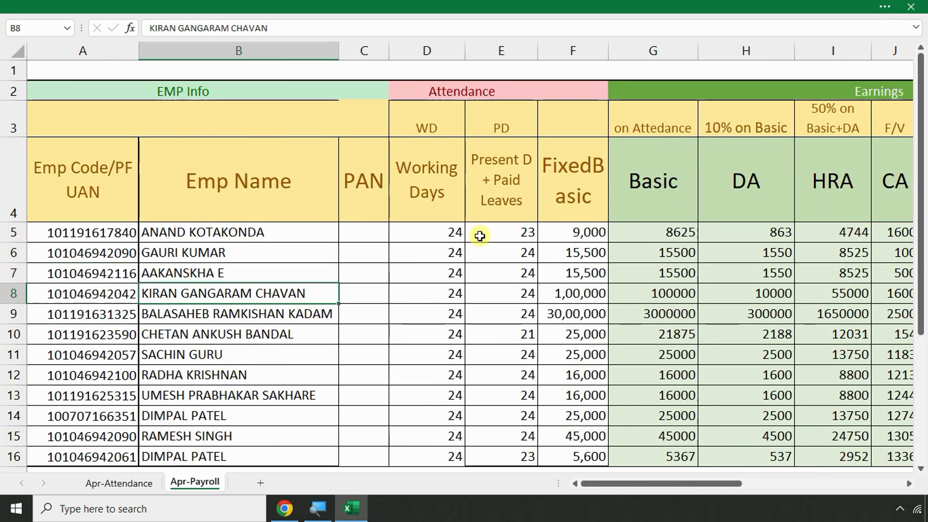
pyautogui.press('Left')
pyautogui.press('Left')
pyautogui.press('Left')
pyautogui.press('Left')
pyautogui.press('Left')
pyautogui.press('Left')
pyautogui.press('Left')
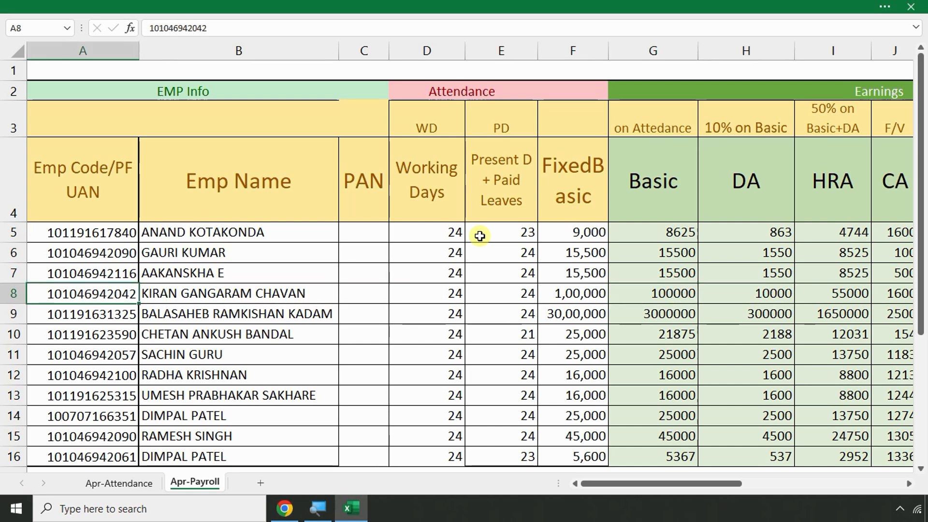
# Highlight the entire row 8 with a yellow fill
pyautogui.click(457, 10)
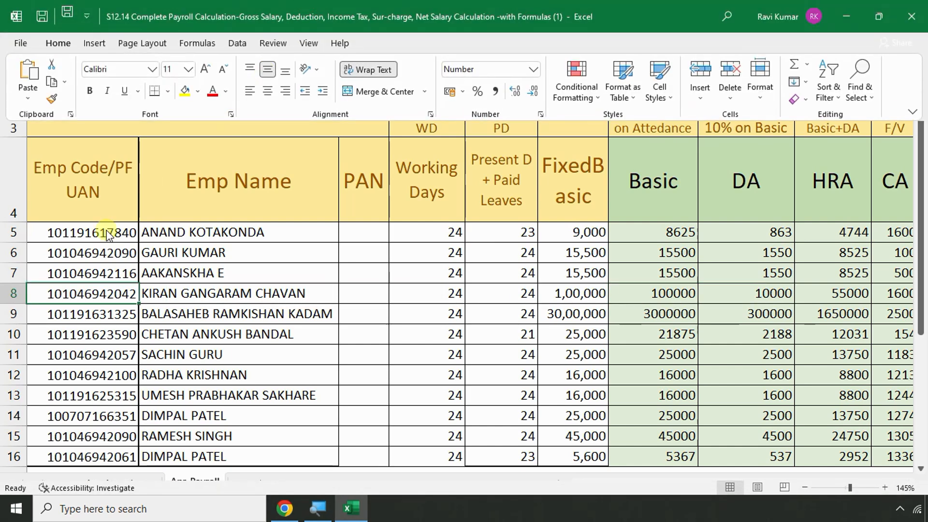
pyautogui.click(13, 290)
pyautogui.click(13, 293)
pyautogui.click(143, 4)
pyautogui.click(184, 91)
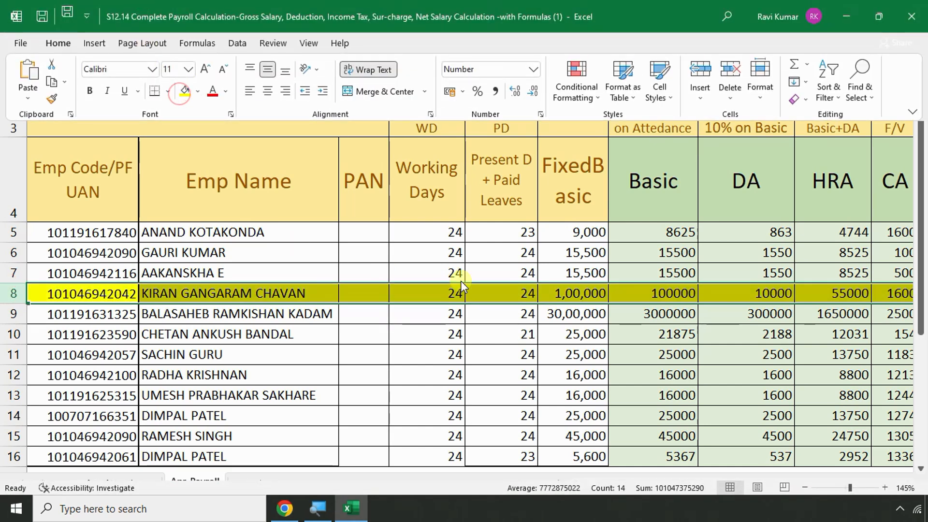
pyautogui.click(589, 293)
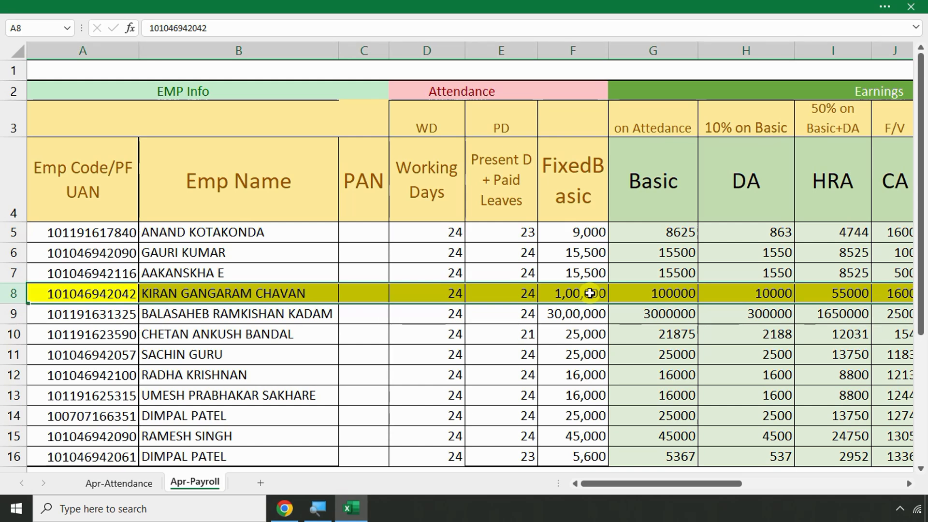
# Review row 8's Basic and HRA formulas and select its PF cell P8
pyautogui.press('Right')
pyautogui.press('Right')
pyautogui.press('Right')
pyautogui.press('Right')
pyautogui.press('Right')
pyautogui.press('Right')
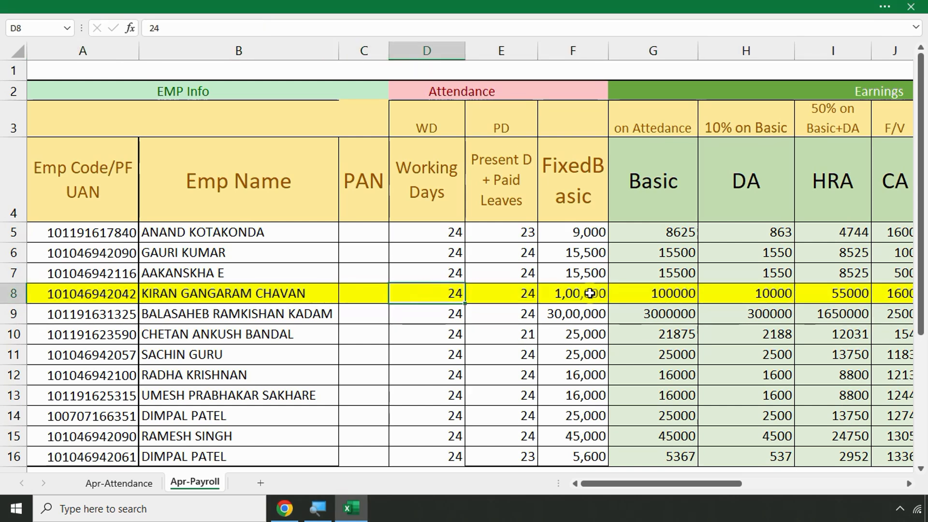
pyautogui.press('Right')
pyautogui.press('Right')
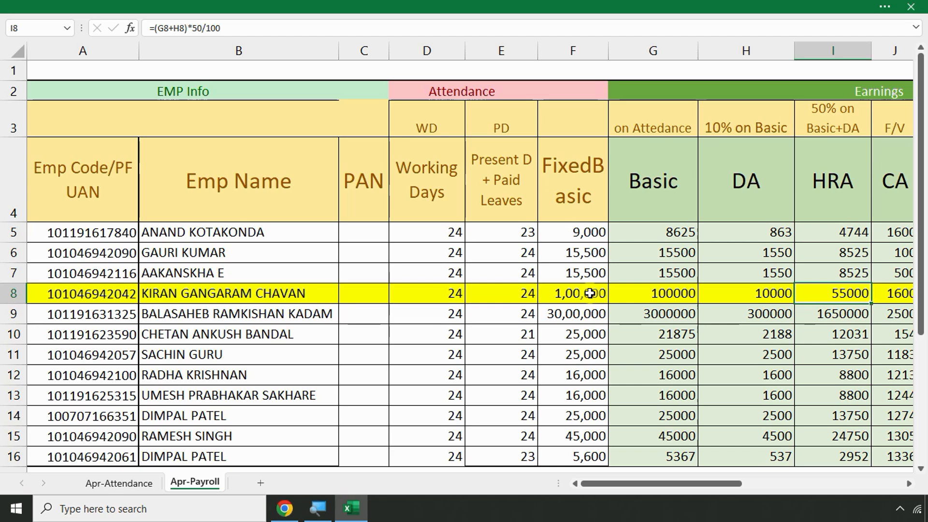
pyautogui.press('Right')
pyautogui.press('Right')
pyautogui.press('Right')
pyautogui.press('Right')
pyautogui.press('Right')
pyautogui.press('Right')
pyautogui.press('Right')
pyautogui.press('Right')
pyautogui.press('Right')
pyautogui.press('Right')
pyautogui.press('Right')
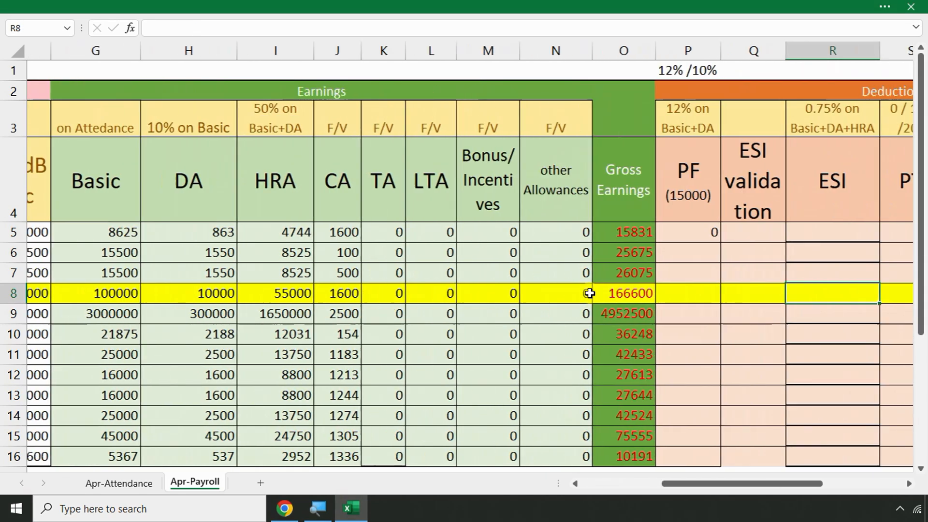
pyautogui.click(590, 293)
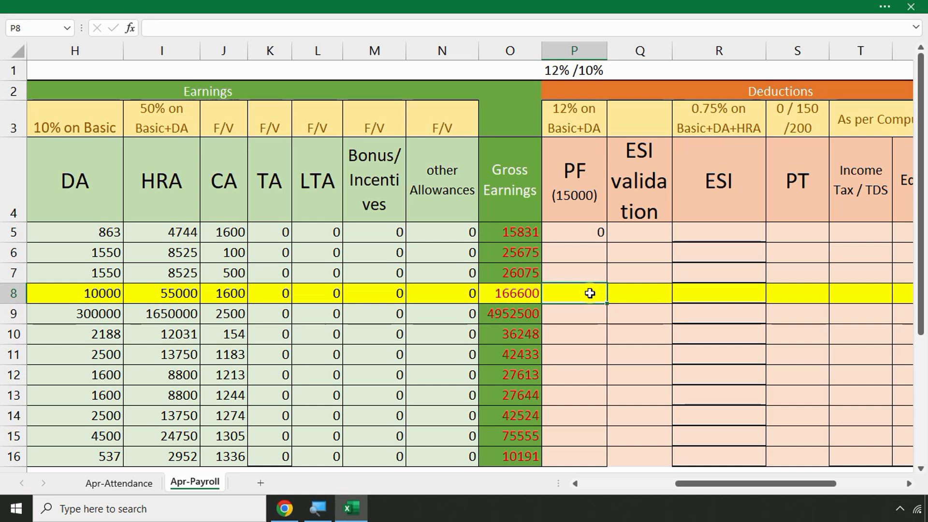
# Enter a PF formula in P8 adding G8 and H8, mistyped as *128/100
pyautogui.write('=(')
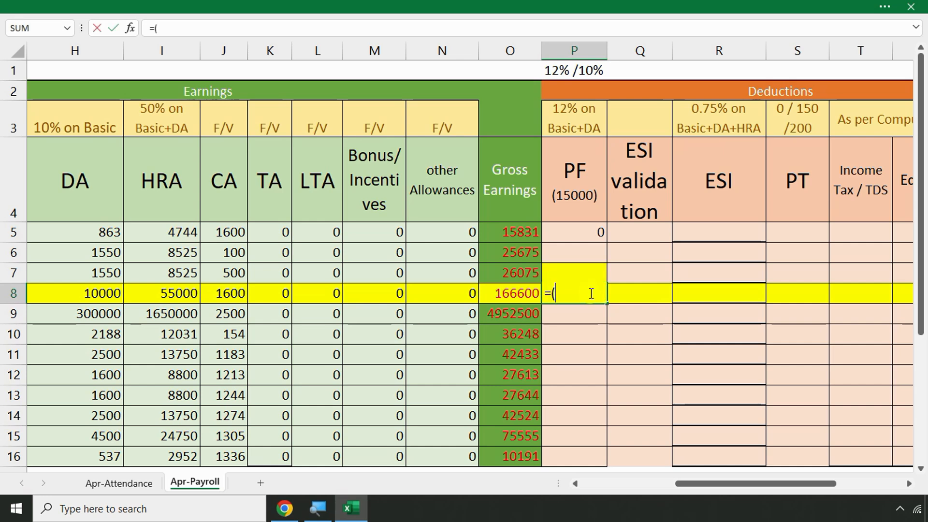
pyautogui.press('Left')
pyautogui.press('Left')
pyautogui.press('Left')
pyautogui.press('Left')
pyautogui.press('Left')
pyautogui.press('Left')
pyautogui.press('Left')
pyautogui.press('Left')
pyautogui.press('Left')
pyautogui.press('Left')
pyautogui.press('Left')
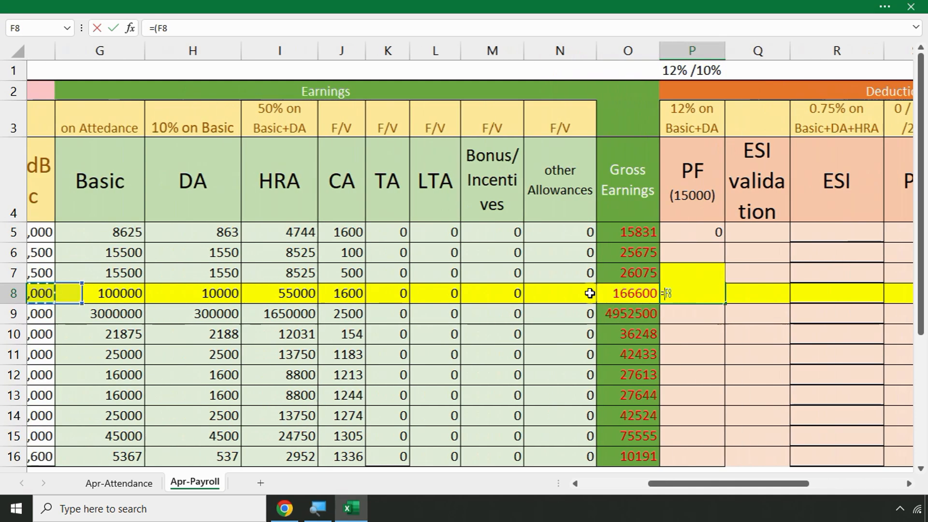
pyautogui.press('Right')
pyautogui.press('Right')
pyautogui.write('+')
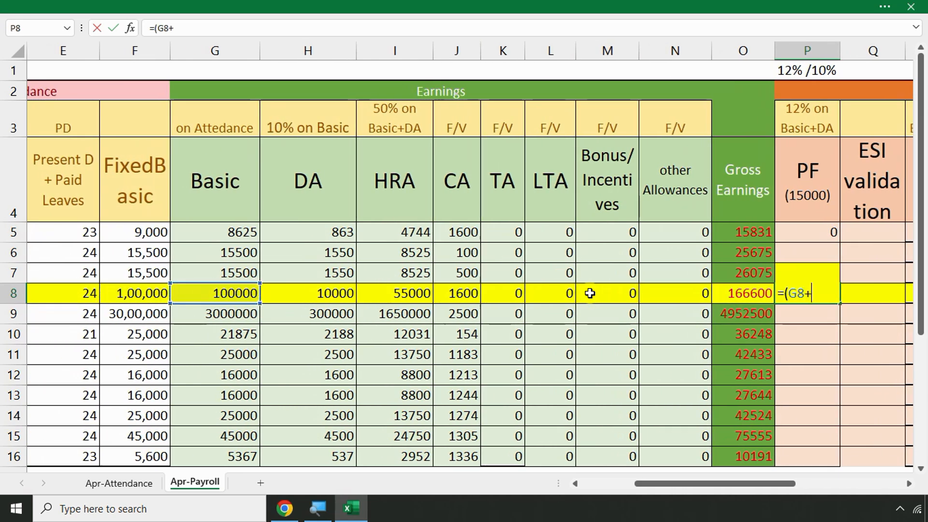
pyautogui.click(331, 294)
pyautogui.write(')')
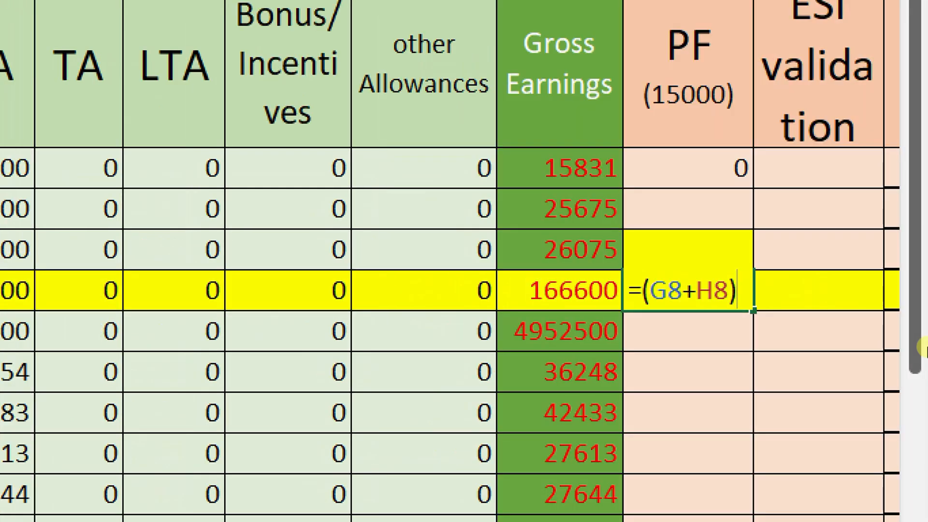
pyautogui.write('*128//')
pyautogui.press('BackSpace')
pyautogui.write('100')
pyautogui.press('Return')
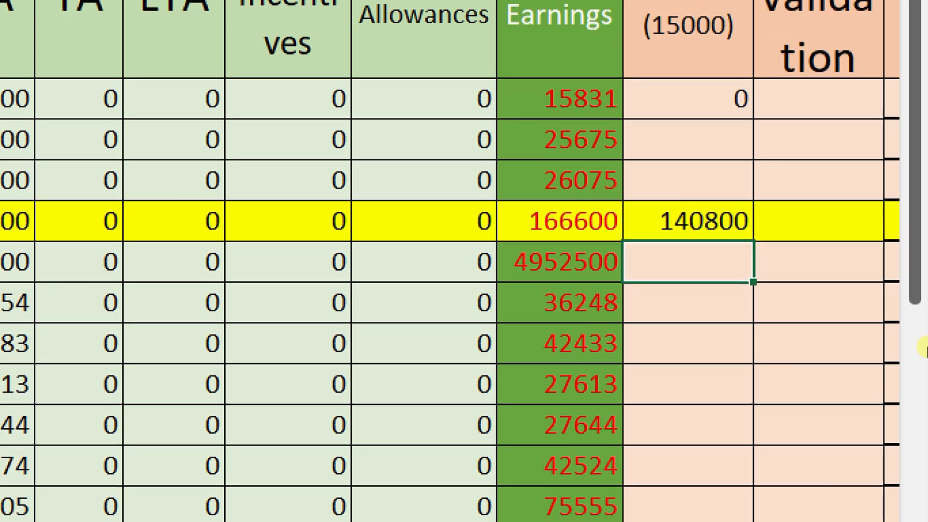
# Correct P8's formula to =(G8+H8)*12/100 so it shows 13200
pyautogui.press('Up')
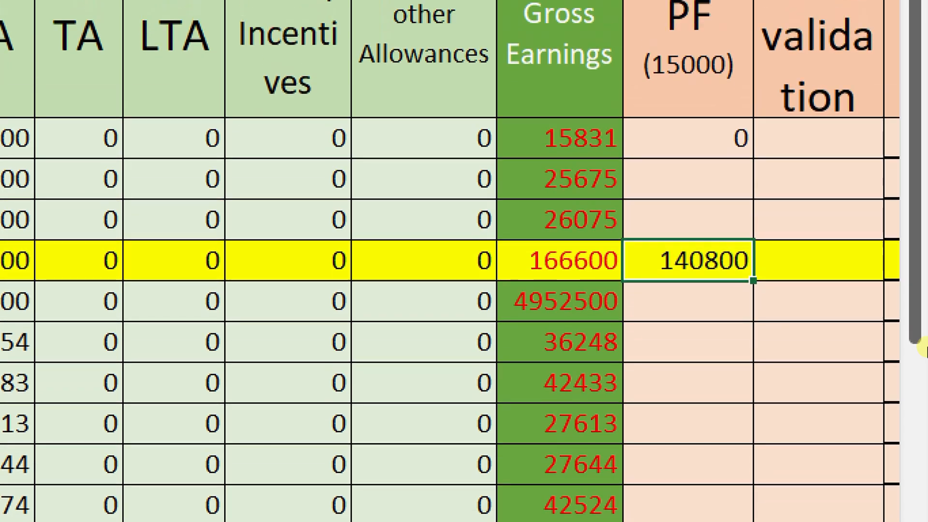
pyautogui.press('F2')
pyautogui.press('BackSpace')
pyautogui.press('BackSpace')
pyautogui.press('BackSpace')
pyautogui.press('BackSpace')
pyautogui.press('BackSpace')
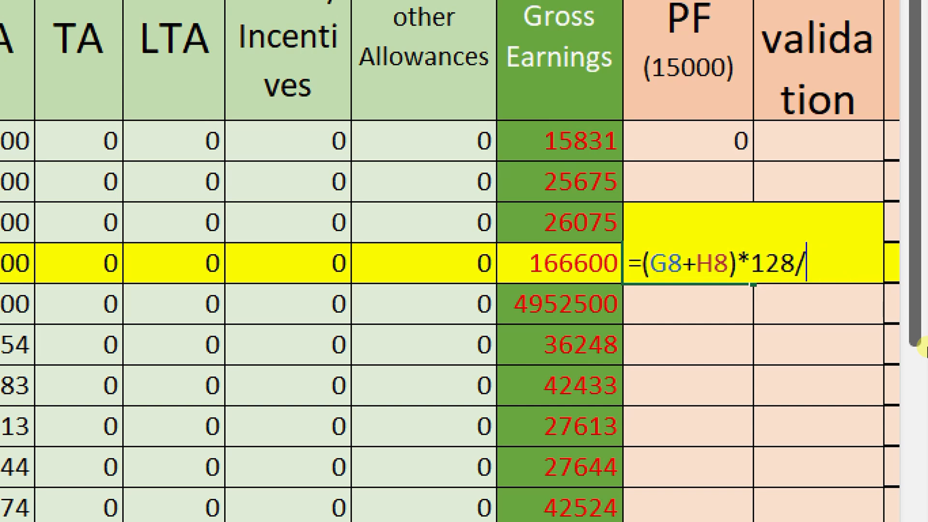
pyautogui.write('/100')
pyautogui.press('Return')
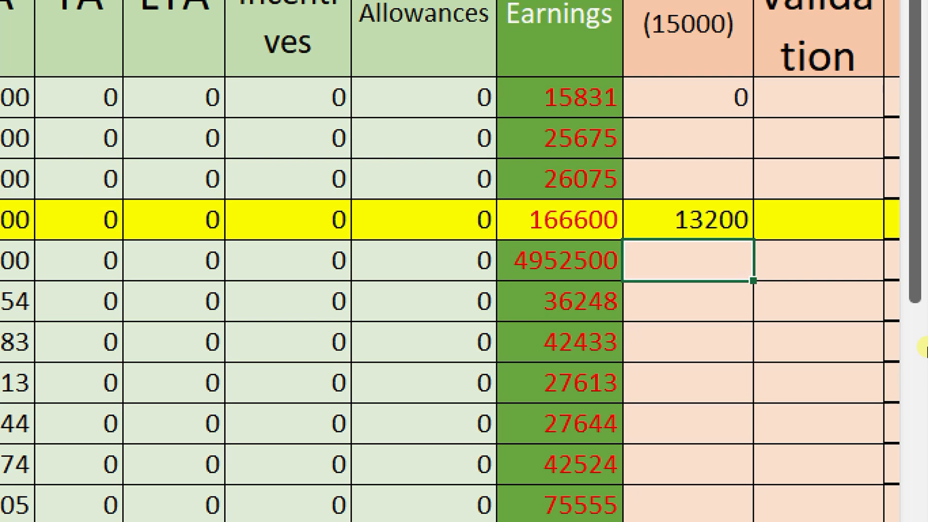
pyautogui.press('Left')
pyautogui.press('Left')
pyautogui.press('Left')
pyautogui.press('Left')
pyautogui.press('Left')
pyautogui.press('Left')
pyautogui.press('Left')
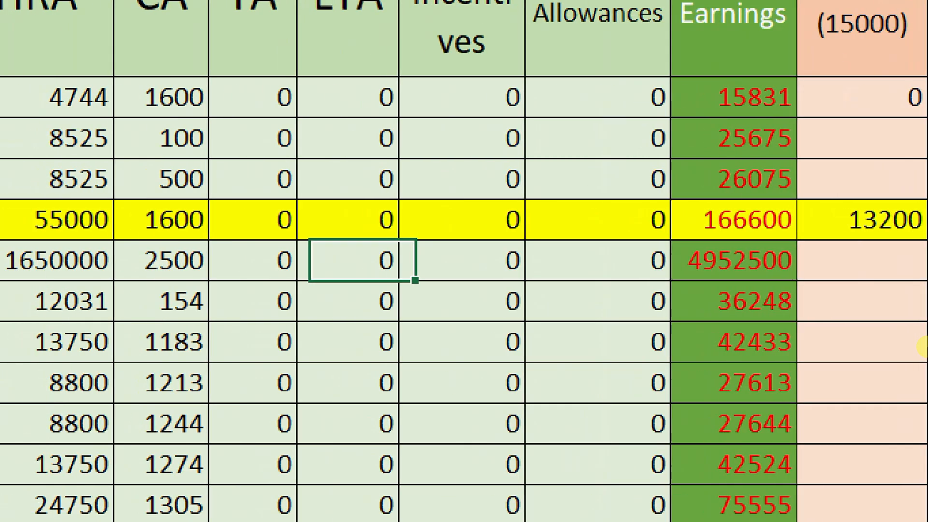
# Below the table, enter 15000 in G21 and =G21*12/100 in H21, giving 1800
pyautogui.press('Left')
pyautogui.press('Left')
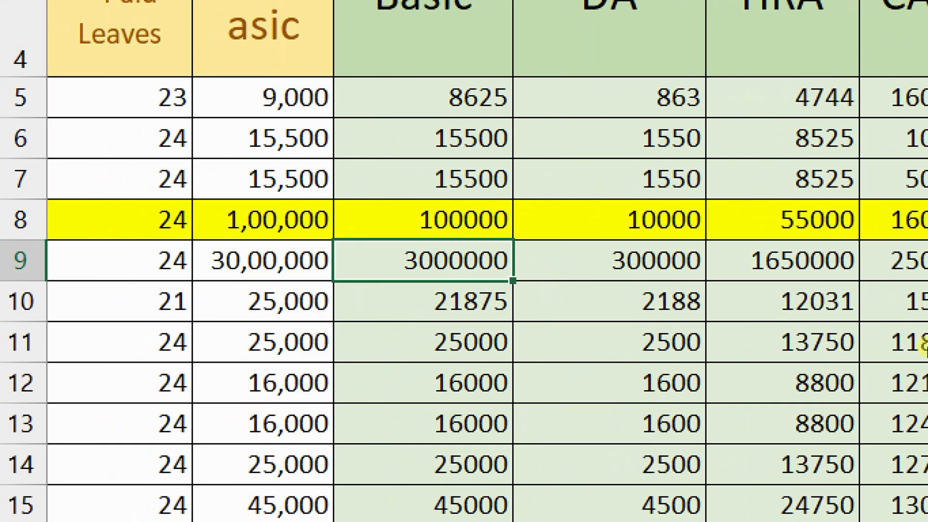
pyautogui.press('Up')
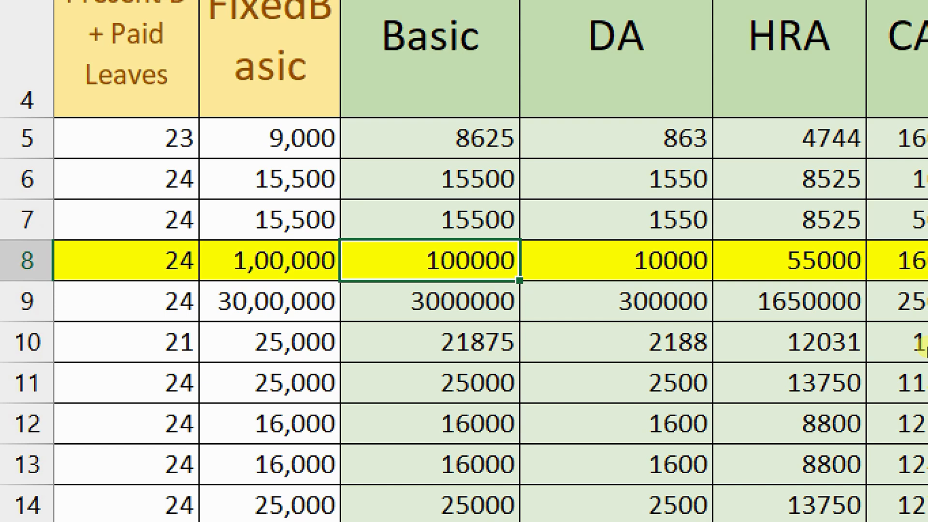
pyautogui.press('pagedown')
pyautogui.click(203, 298)
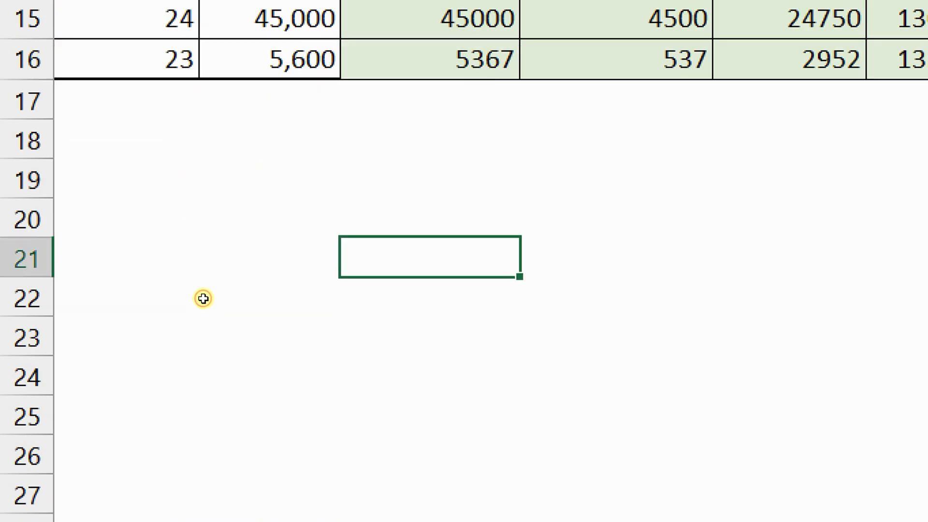
pyautogui.write('15000')
pyautogui.press('Return')
pyautogui.scroll(-1, 203, 298)
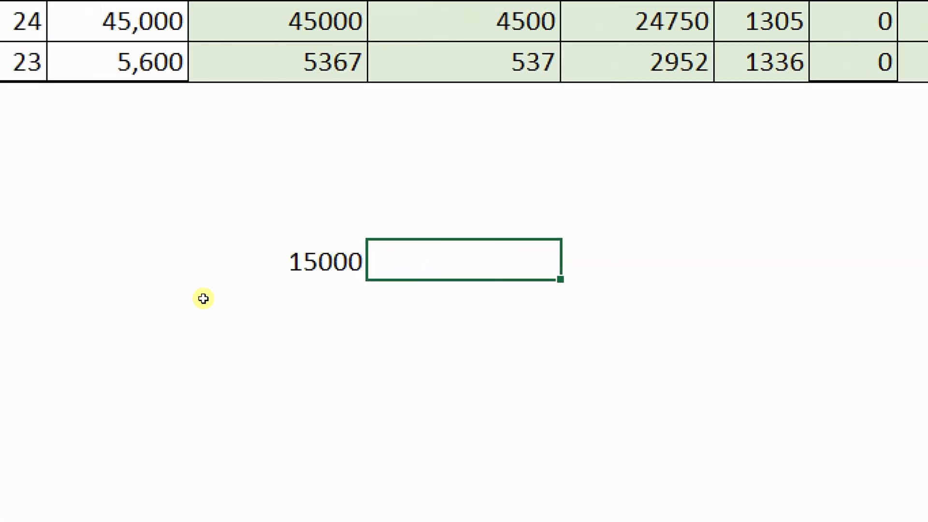
pyautogui.write('=')
pyautogui.press('Left')
pyautogui.write('*')
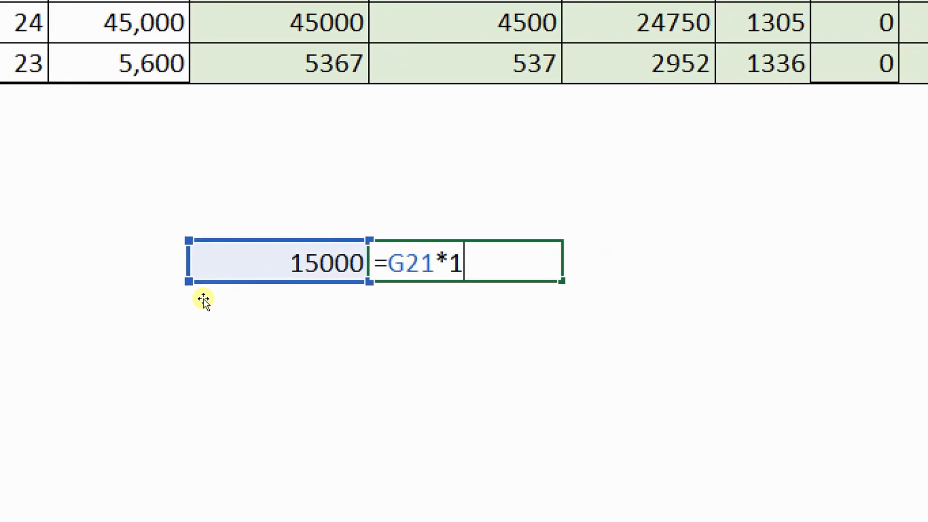
pyautogui.write('12/100')
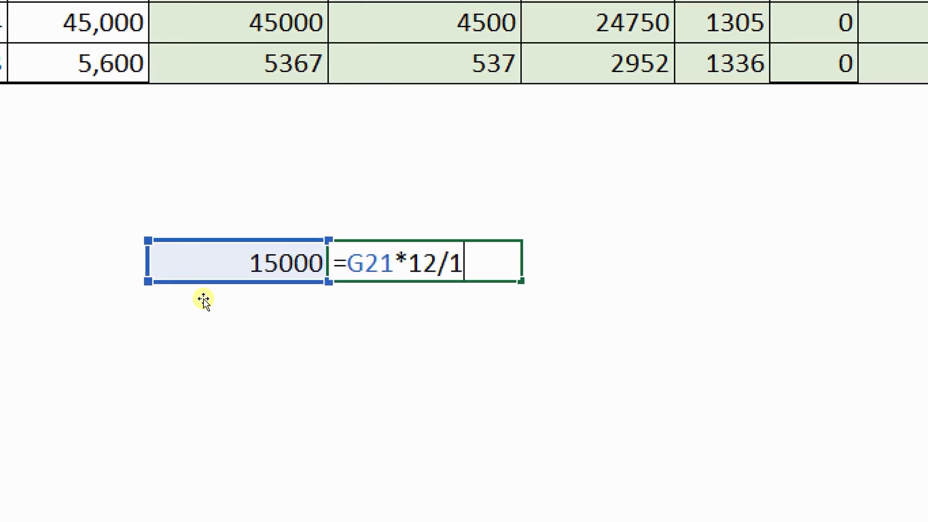
pyautogui.press('Return')
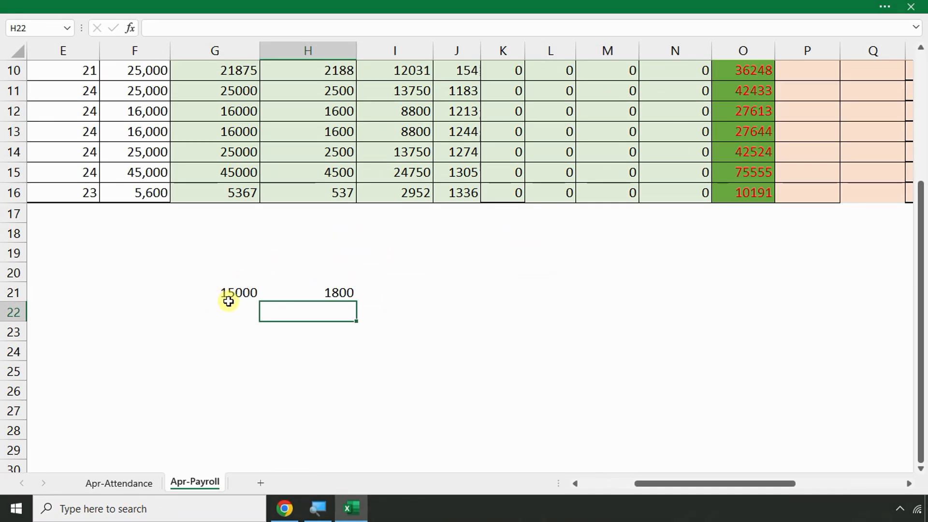
# Clear the 13200 PF value from the yellow row's P8
pyautogui.scroll(2, 595, 186)
pyautogui.click(790, 218)
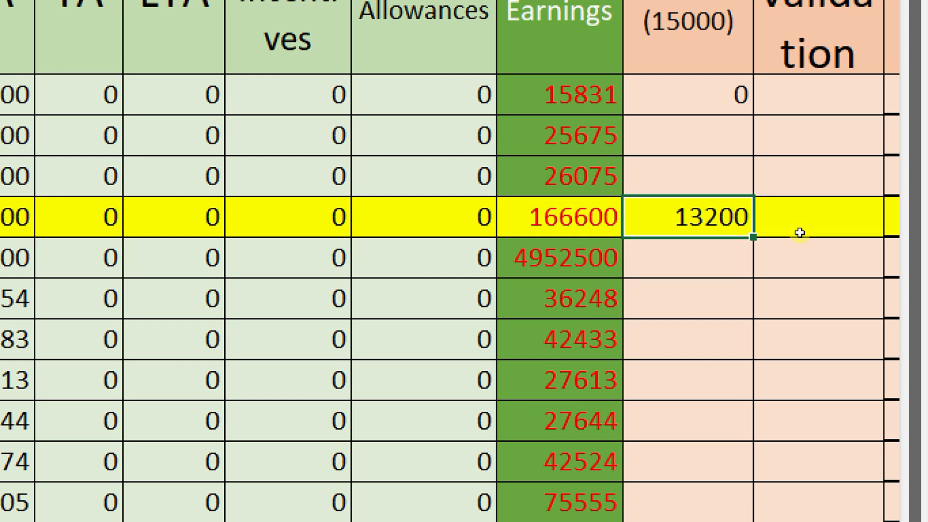
pyautogui.press('Delete')
pyautogui.press('Up')
pyautogui.press('Up')
pyautogui.press('Up')
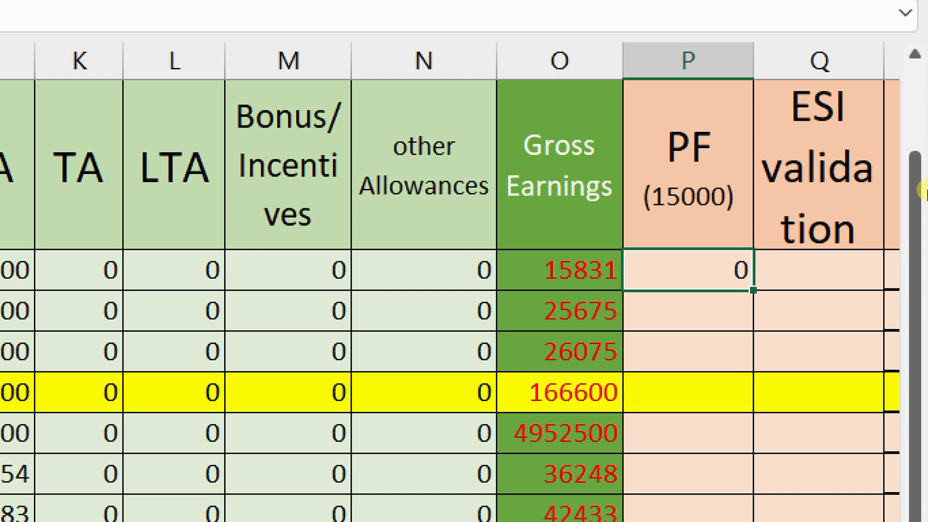
# Begin =IF(SUM in P5, fixing the misspelled SUN and dismissing an error warning
pyautogui.write('=')
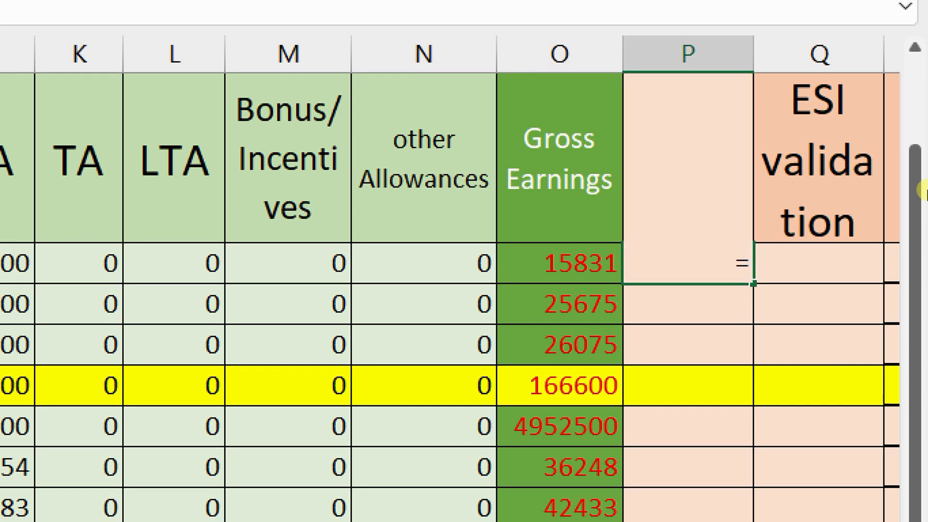
pyautogui.write('if')
pyautogui.press('Escape')
pyautogui.press('Return')
pyautogui.press('Up')
pyautogui.write('=')
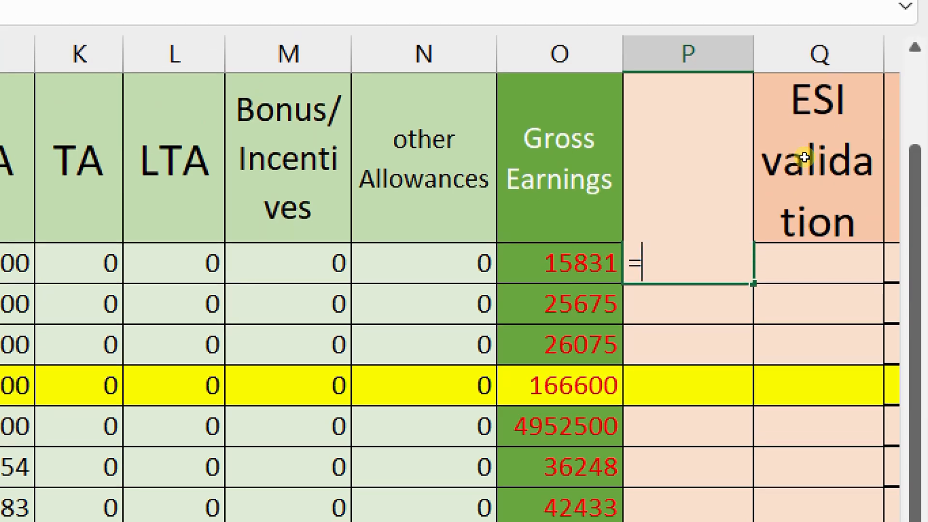
pyautogui.write('if')
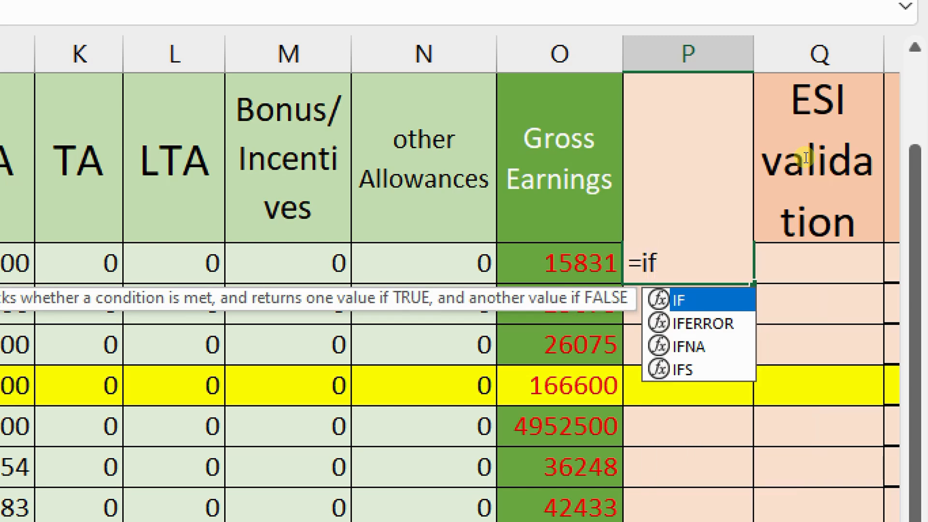
pyautogui.write('(sun')
pyautogui.press('BackSpace')
pyautogui.write('m')
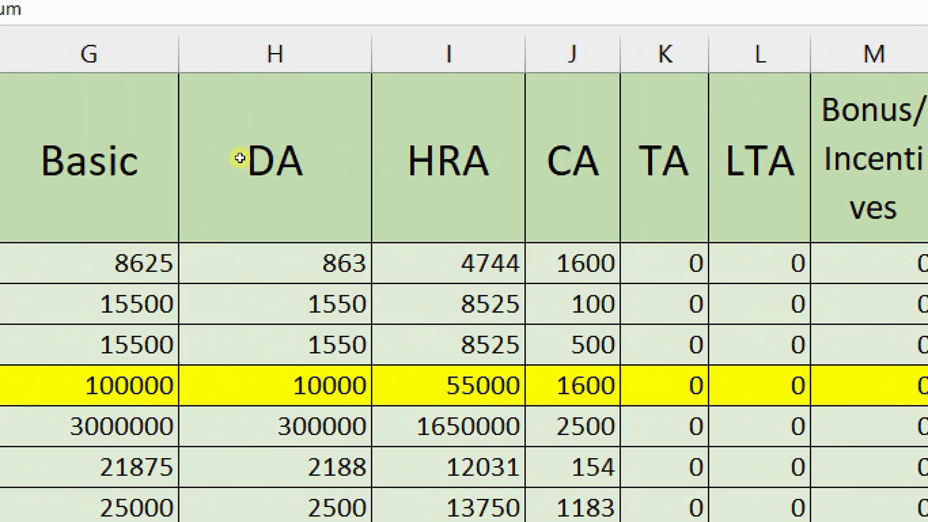
pyautogui.click(234, 155)
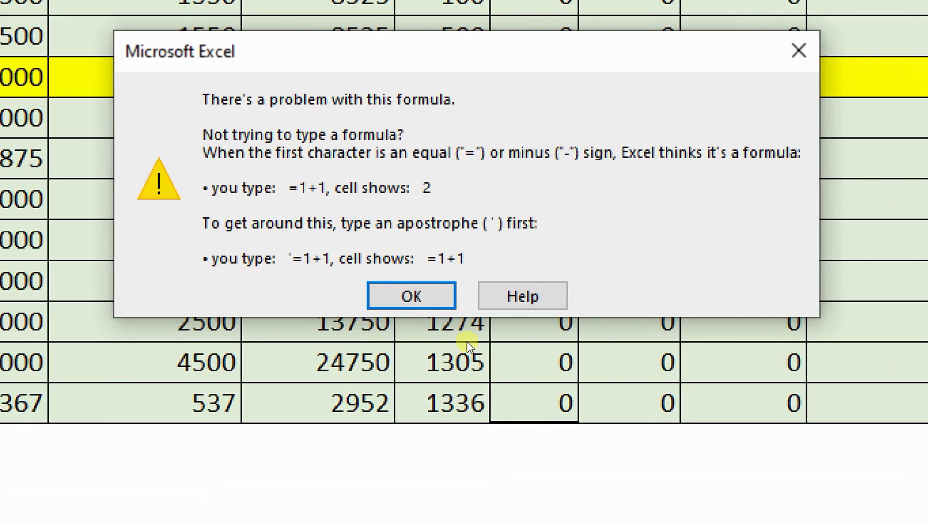
pyautogui.press('Return')
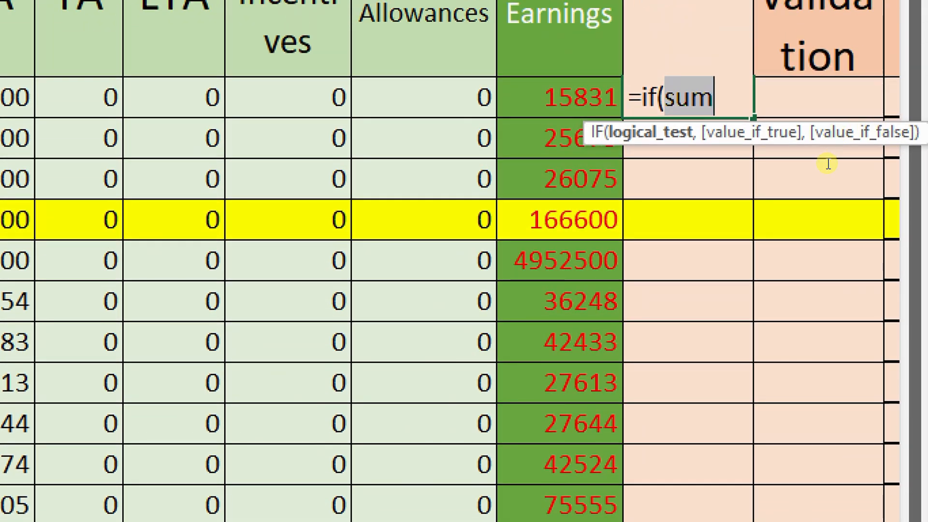
# Add the test SUM(G5+H5)<15000 to P5's IF formula
pyautogui.write('(')
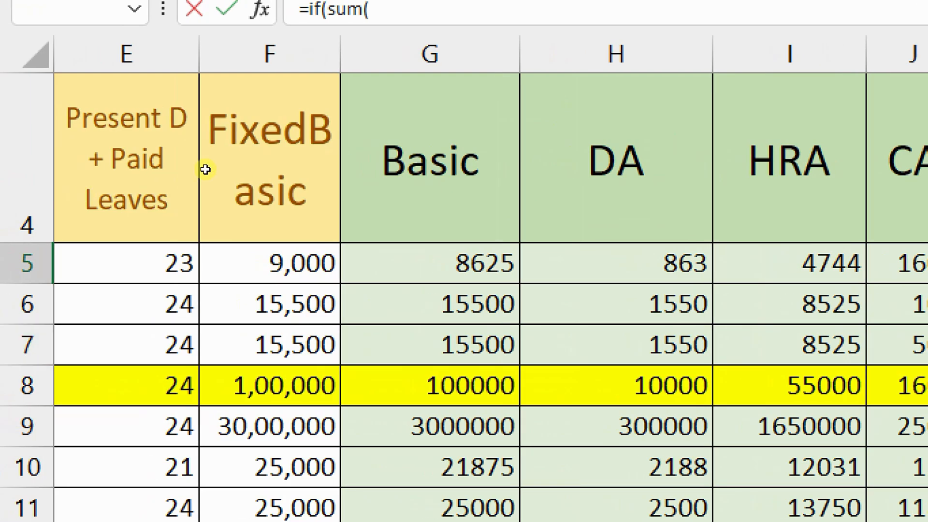
pyautogui.click(435, 264)
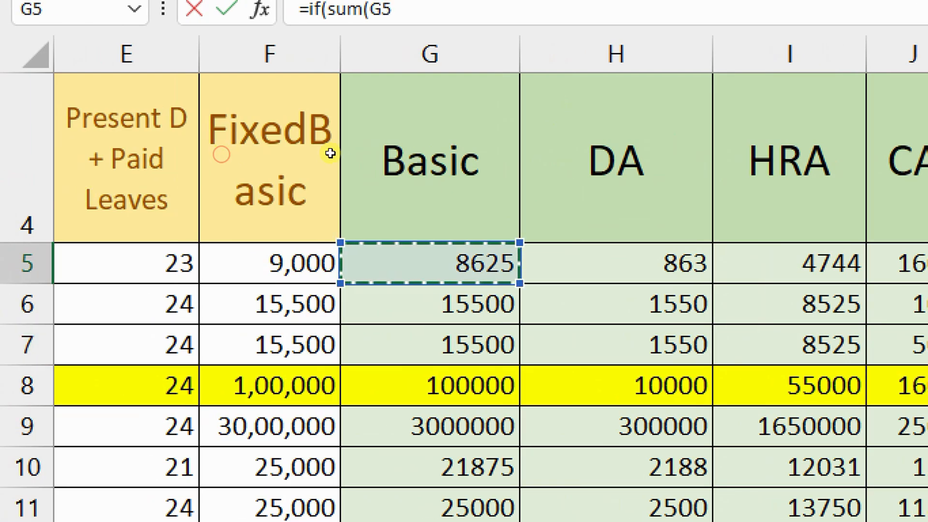
pyautogui.write('+')
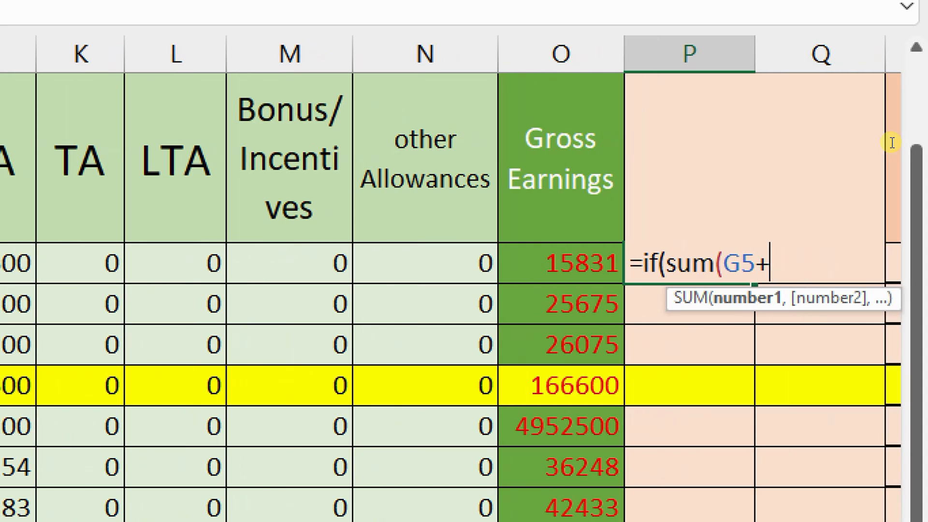
pyautogui.click(445, 263)
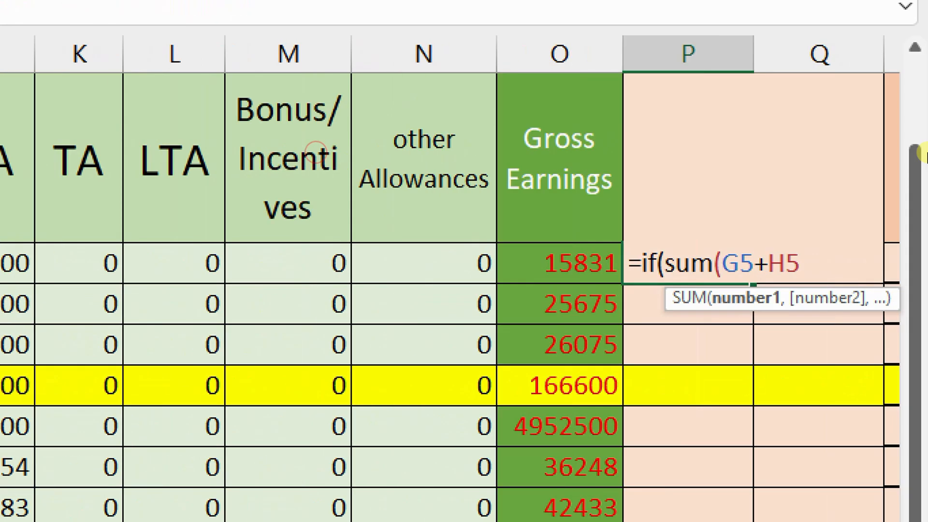
pyautogui.write(')')
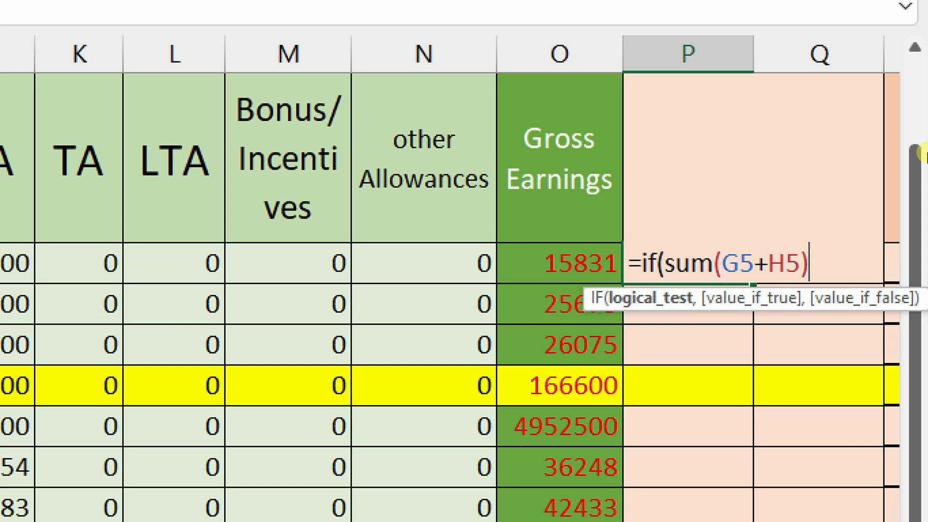
pyautogui.write('<1500')
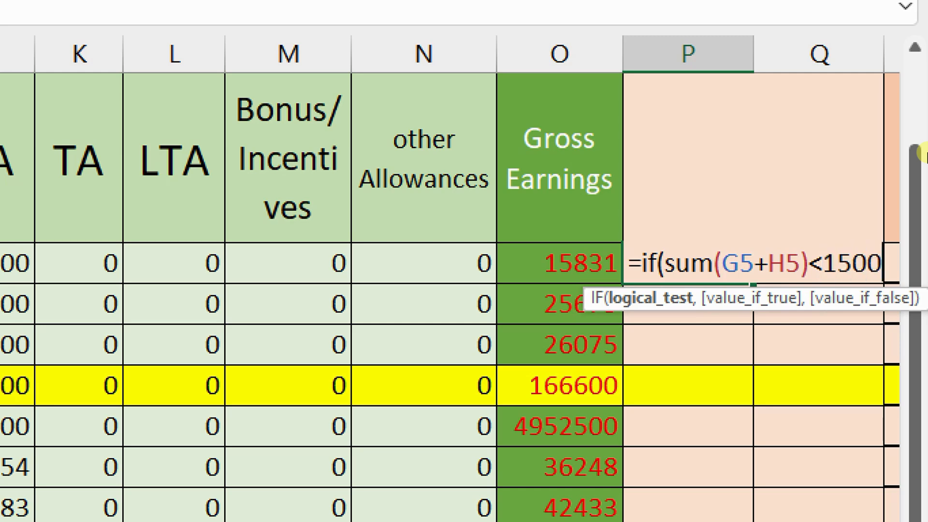
pyautogui.write('0')
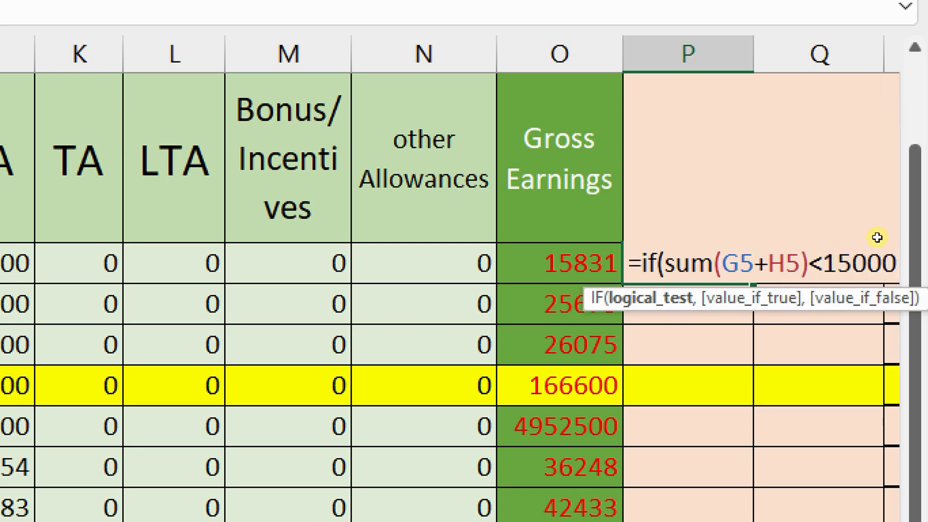
pyautogui.scroll(-2, 791, 336)
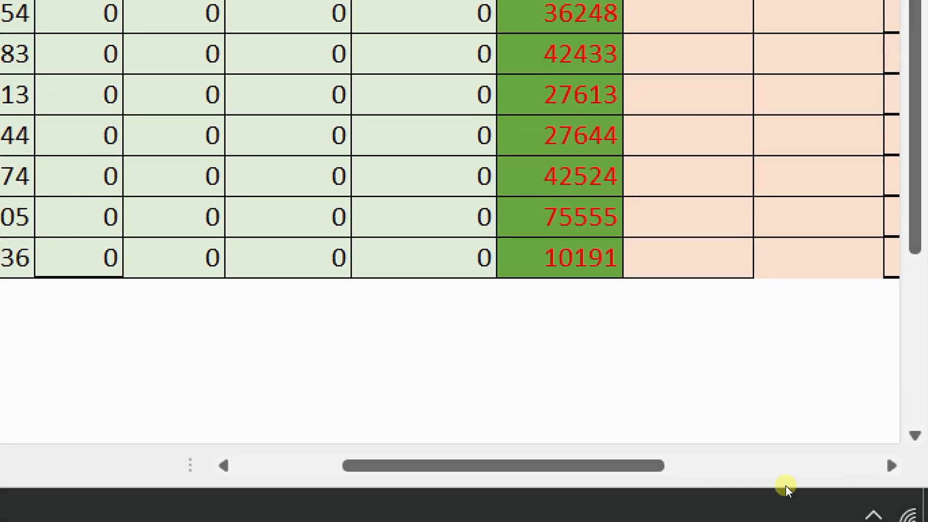
# Complete P5's formula with ,(G5+H5)*12/100,1800) so it returns 1139
pyautogui.click(786, 485)
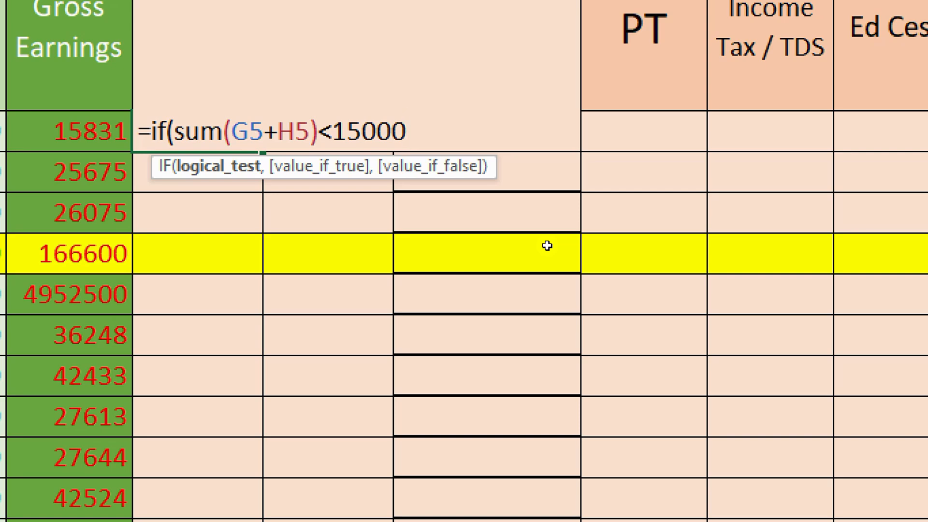
pyautogui.write(',')
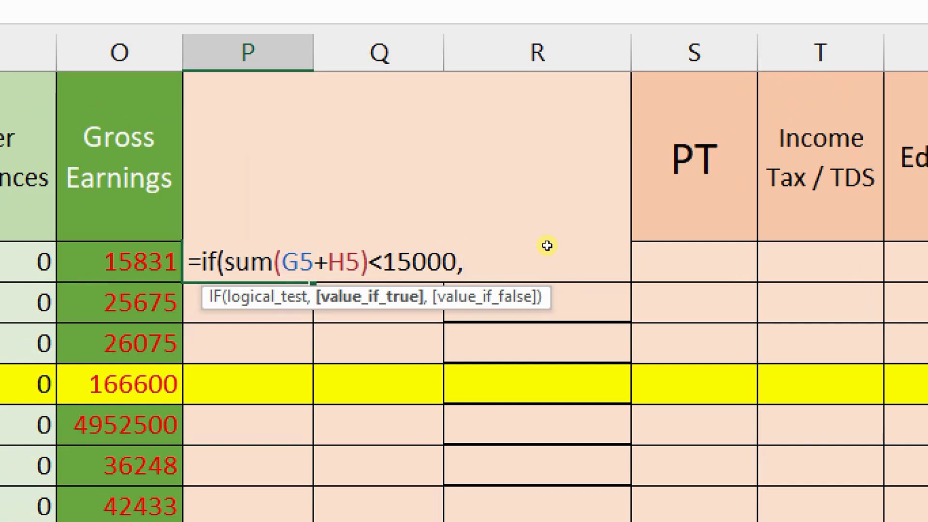
pyautogui.write('(')
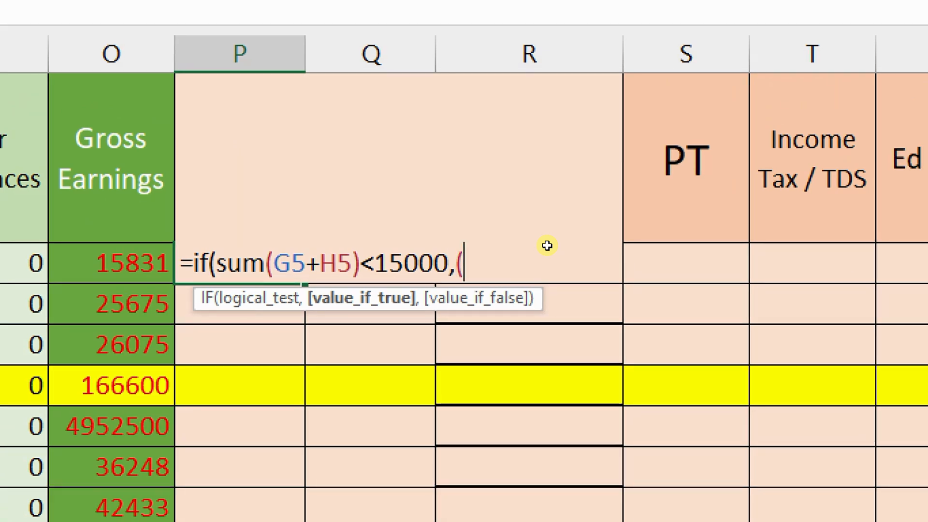
pyautogui.write('g5+')
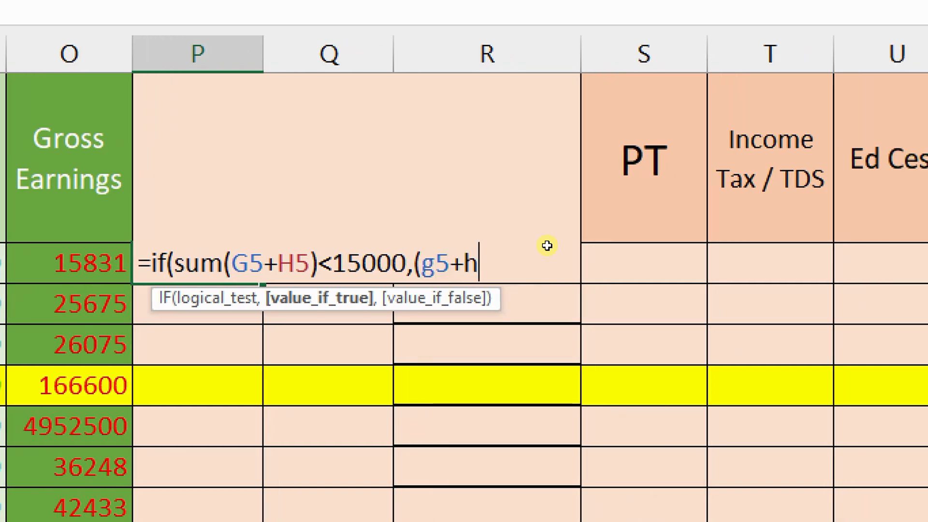
pyautogui.write('h5)*12/100')
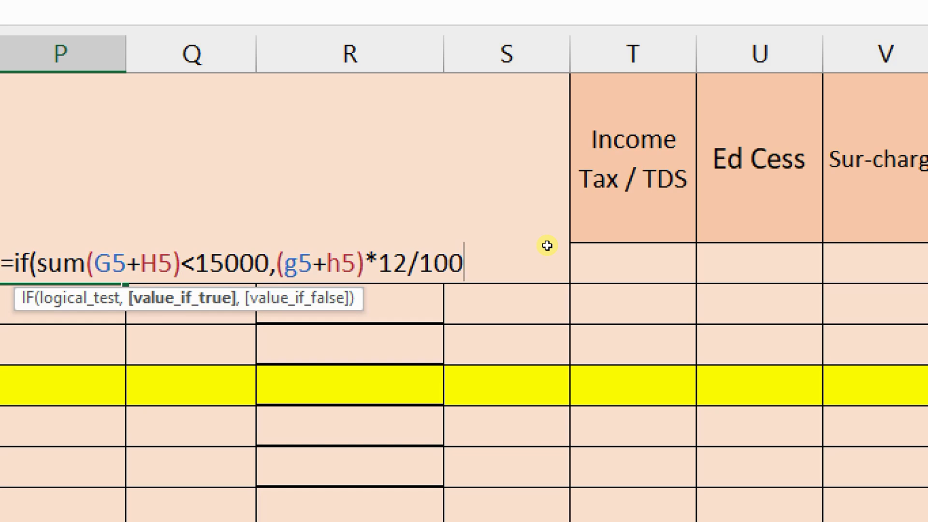
pyautogui.write(',')
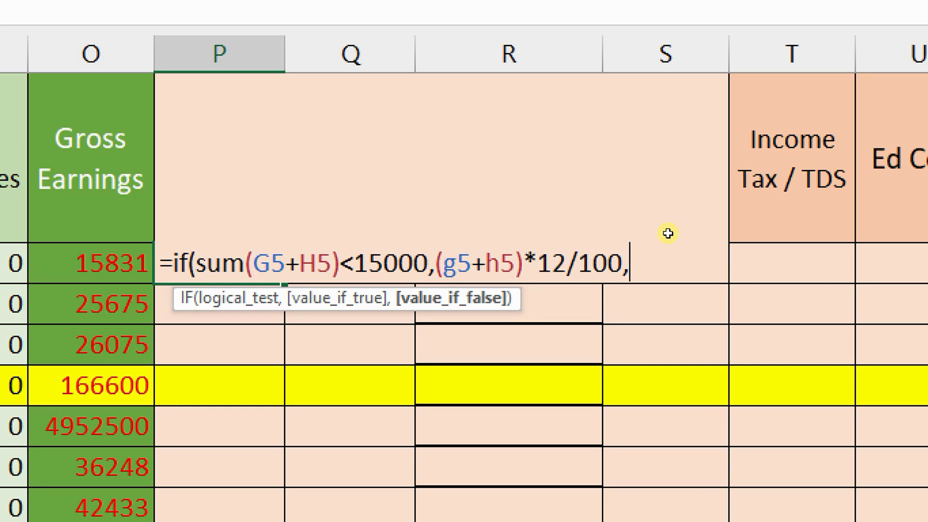
pyautogui.write('1800')
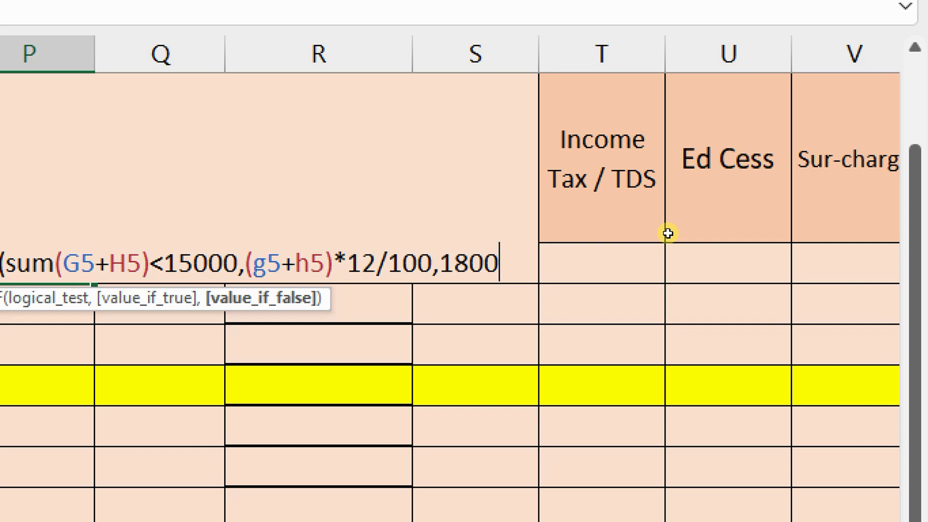
pyautogui.write(')')
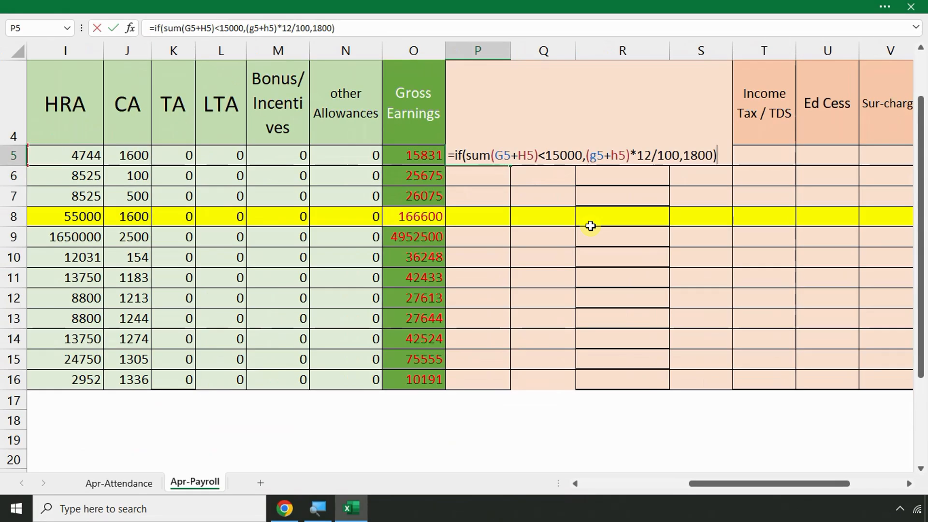
pyautogui.press('Return')
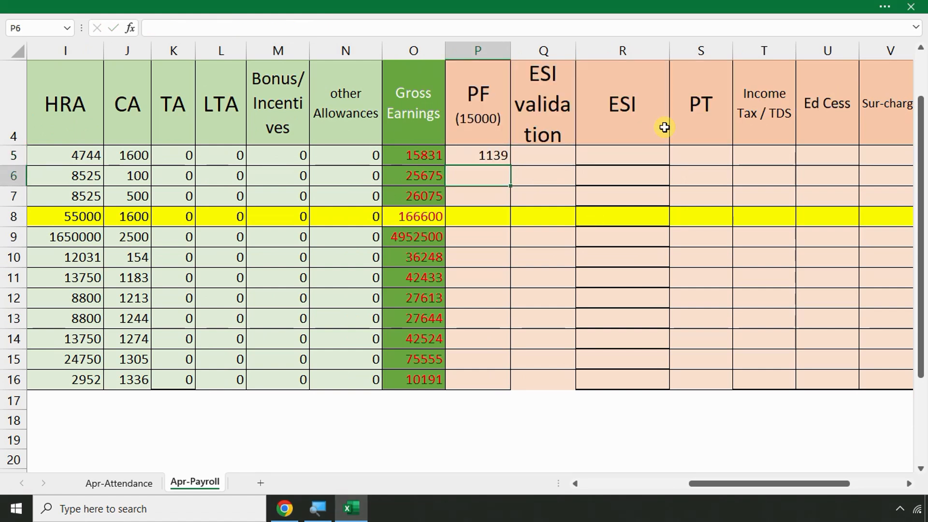
# Enter =G5+H5 in G18 below the table as a check sum of 9488
pyautogui.click(492, 157)
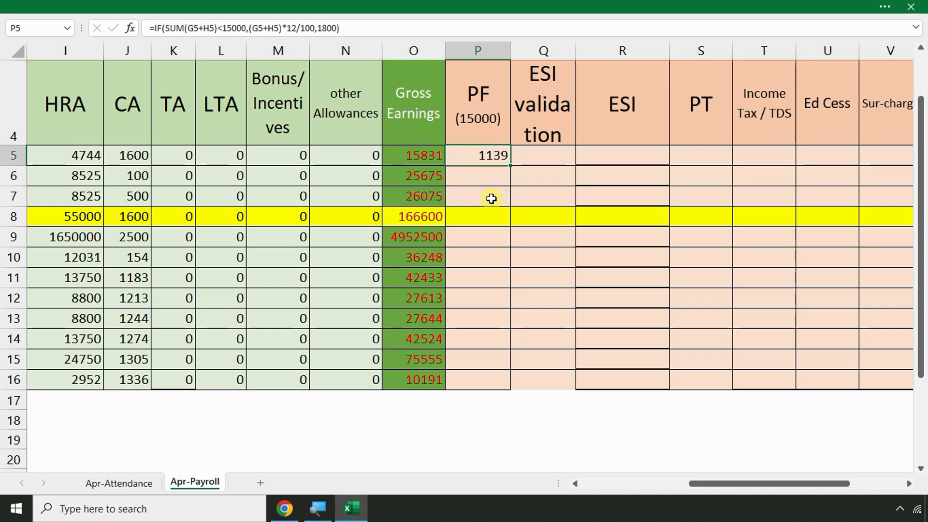
pyautogui.click(177, 419)
pyautogui.press('Left')
pyautogui.press('Left')
pyautogui.press('Left')
pyautogui.press('Left')
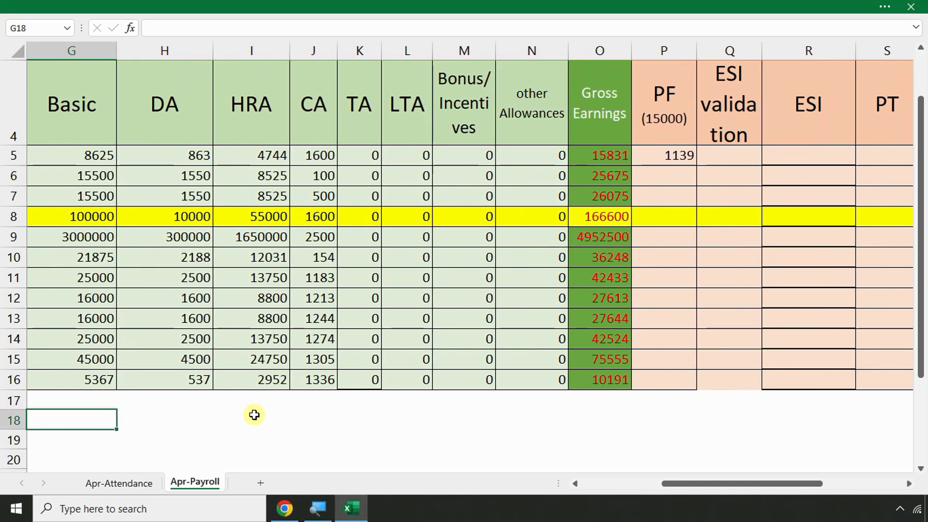
pyautogui.click(148, 419)
pyautogui.click(96, 418)
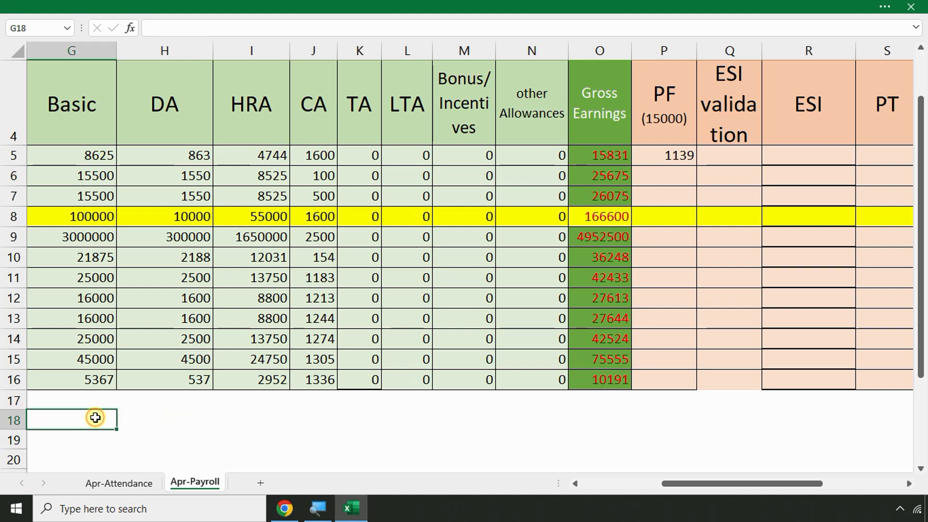
pyautogui.write('=')
pyautogui.click(84, 157)
pyautogui.write('+')
pyautogui.click(169, 156)
pyautogui.press('Return')
# Enter =G18*12/100 in H18, giving the 12% check of 1139
pyautogui.click(140, 421)
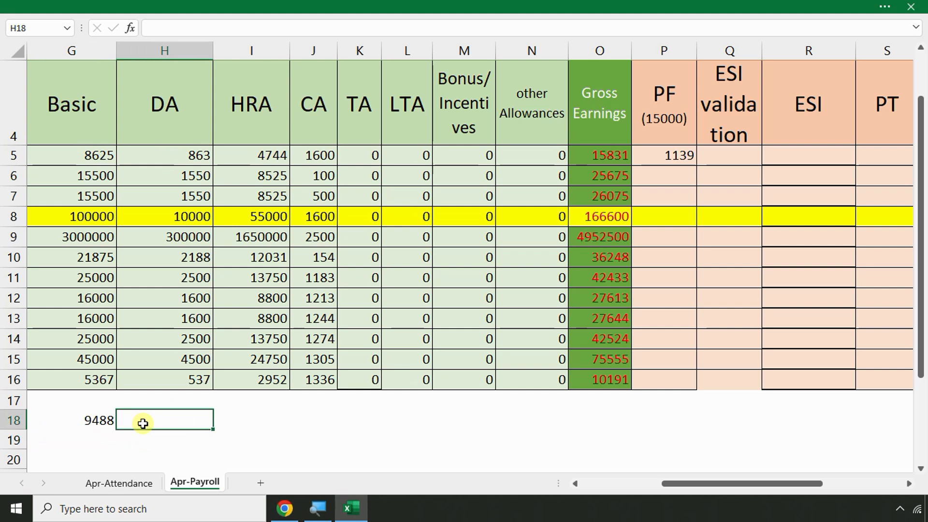
pyautogui.write('=')
pyautogui.click(84, 421)
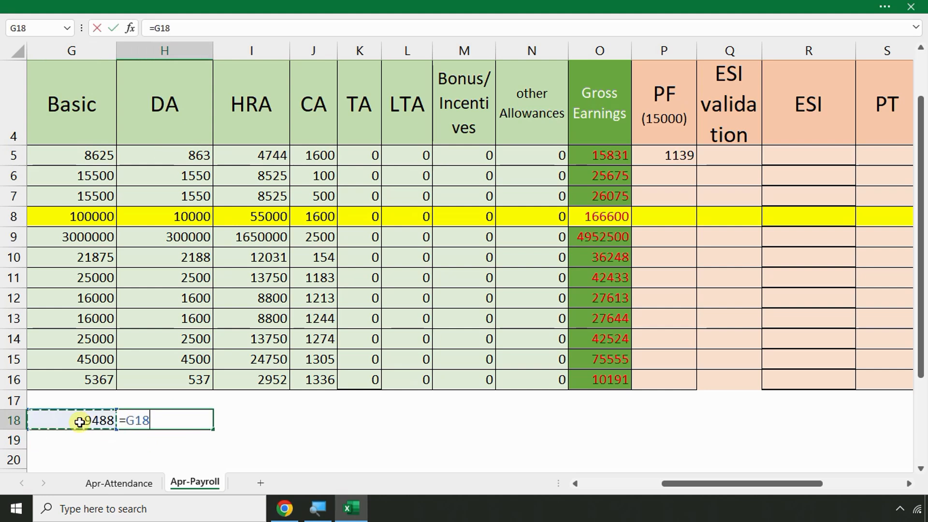
pyautogui.write('*12/140')
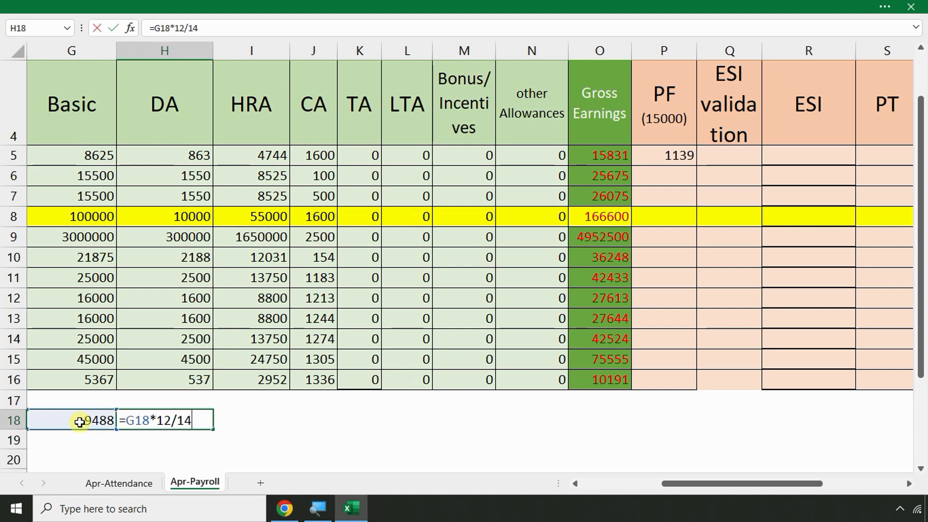
pyautogui.press('BackSpace')
pyautogui.press('BackSpace')
pyautogui.write('00')
pyautogui.press('Return')
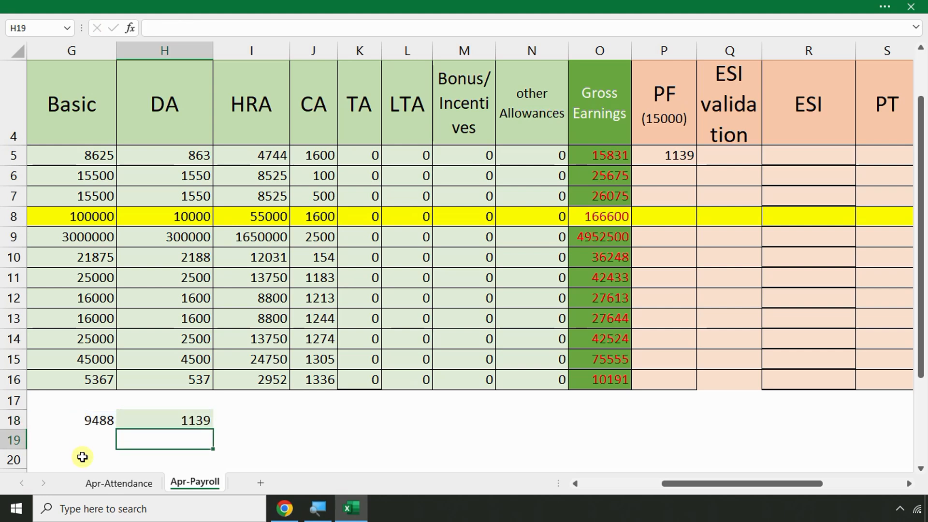
# Enter =G6+H6 in G19 for a row 6 check sum of 17050
pyautogui.click(85, 435)
pyautogui.write('=')
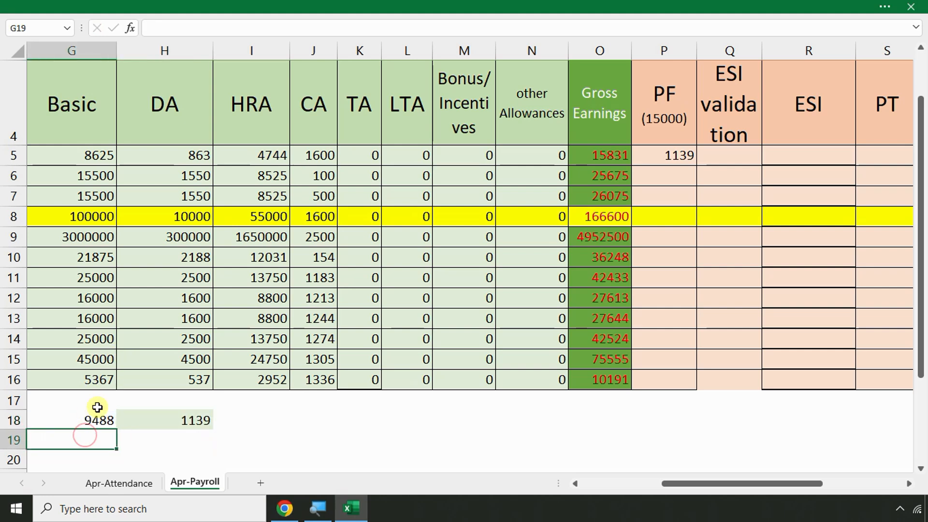
pyautogui.click(93, 167)
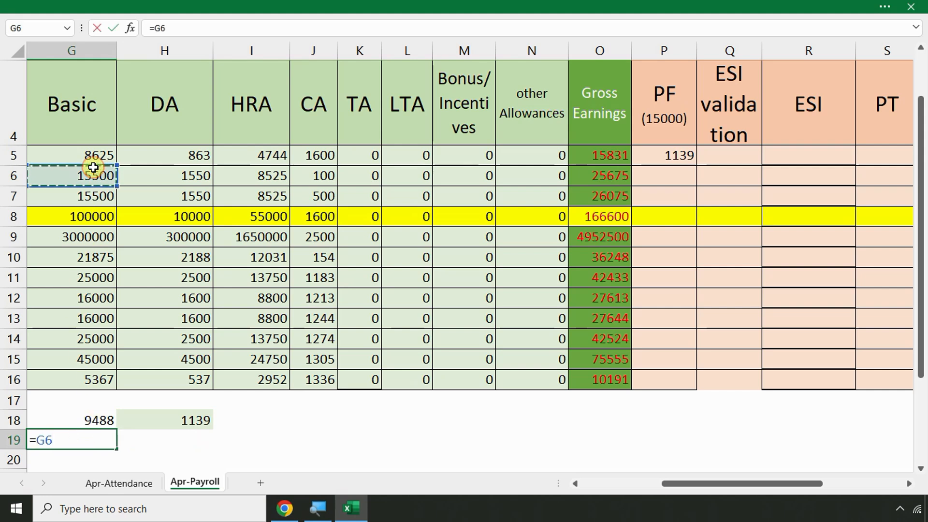
pyautogui.write('+')
pyautogui.click(195, 176)
pyautogui.press('Return')
# Enter =G19*12/100 in H19, giving the 12% check of 2046
pyautogui.click(193, 442)
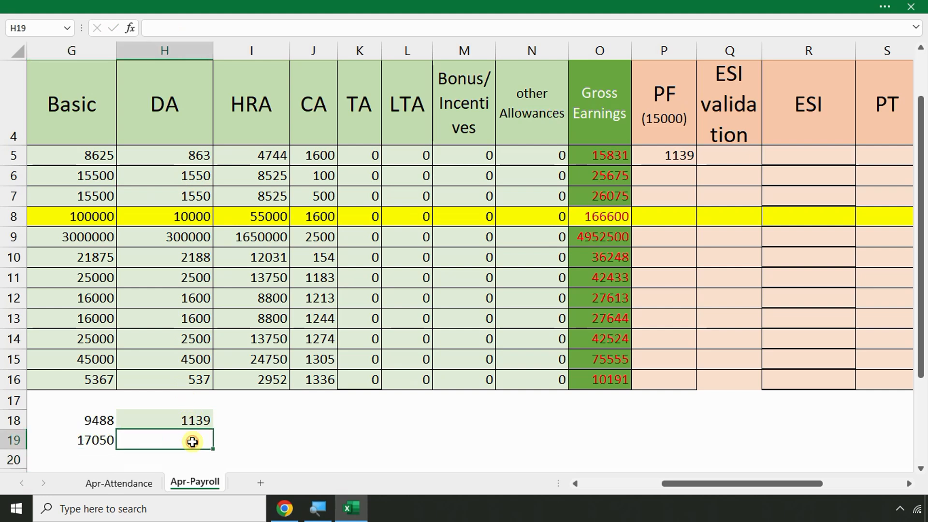
pyautogui.write('=')
pyautogui.click(80, 443)
pyautogui.write('*12/100')
pyautogui.press('Return')
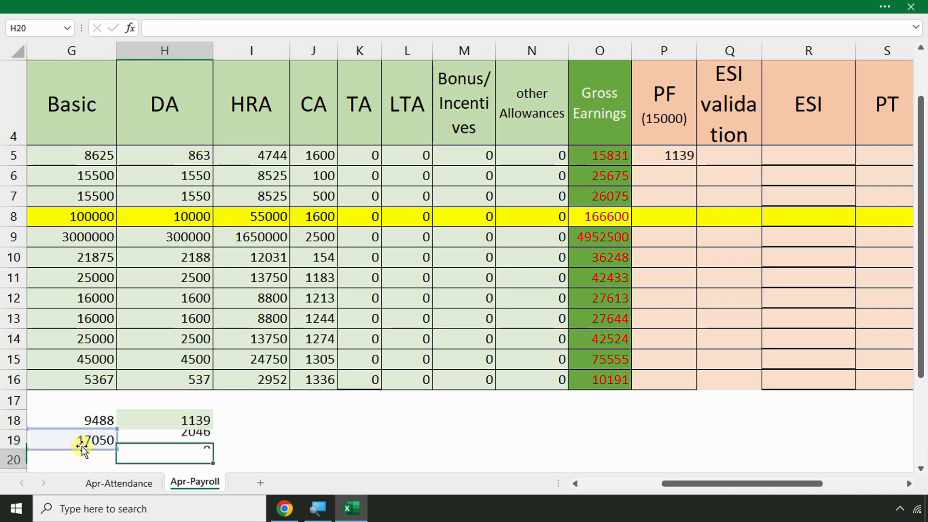
pyautogui.click(170, 438)
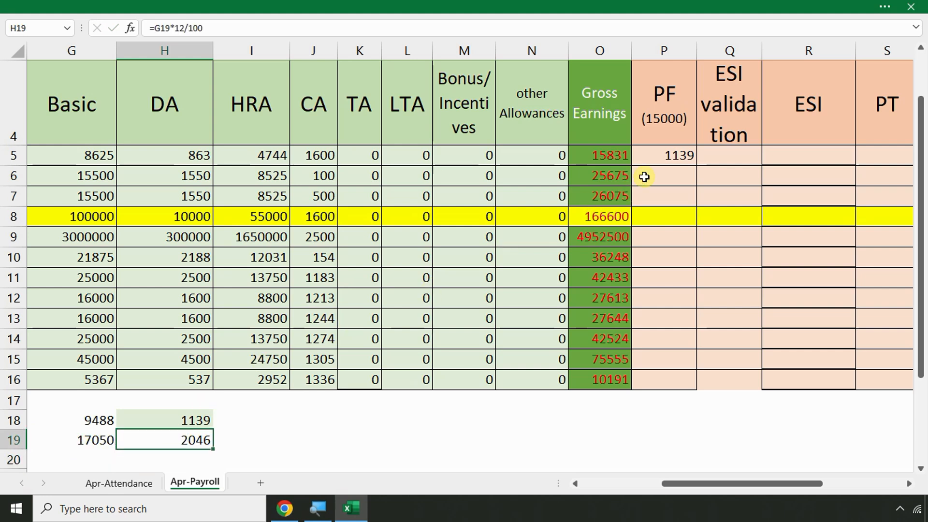
pyautogui.click(676, 172)
pyautogui.click(678, 158)
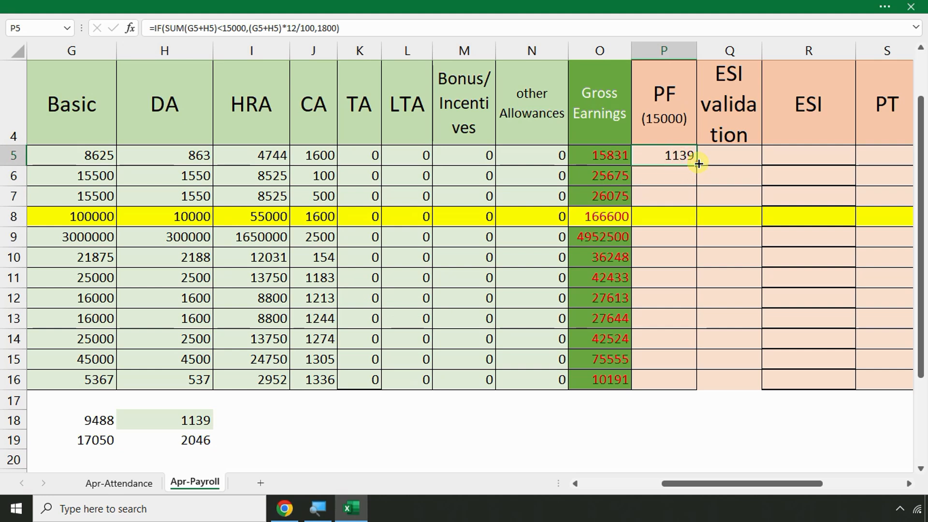
# Copy P5's PF formula down to P16, giving 1800 for most rows and 708 for row 16
pyautogui.doubleClick(697, 165)
pyautogui.click(685, 186)
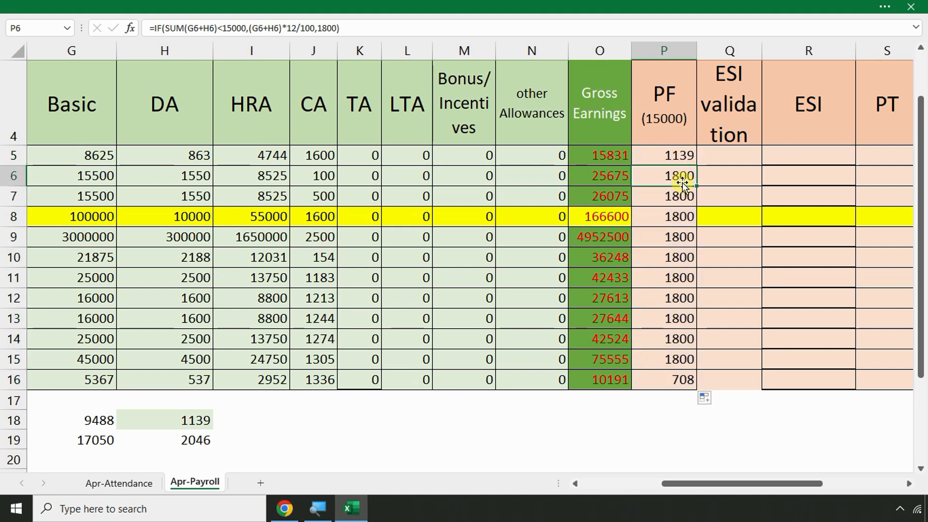
pyautogui.click(199, 439)
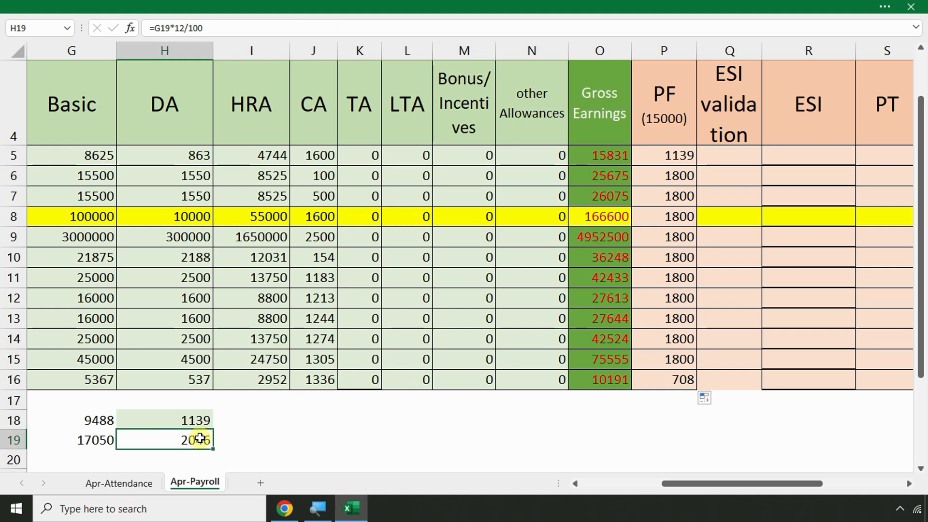
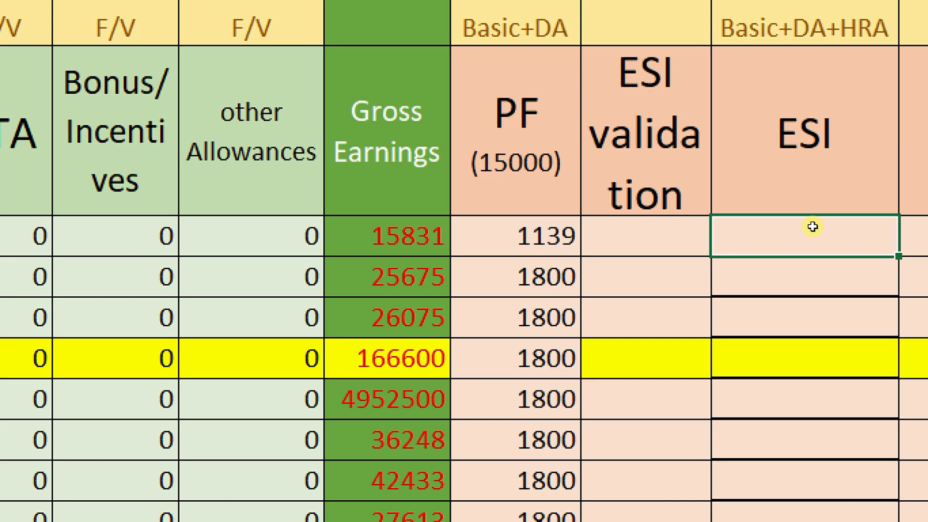
# Append '(21000)' after ESI in the R4 heading and select that added text
pyautogui.scroll(-1, 145, 368)
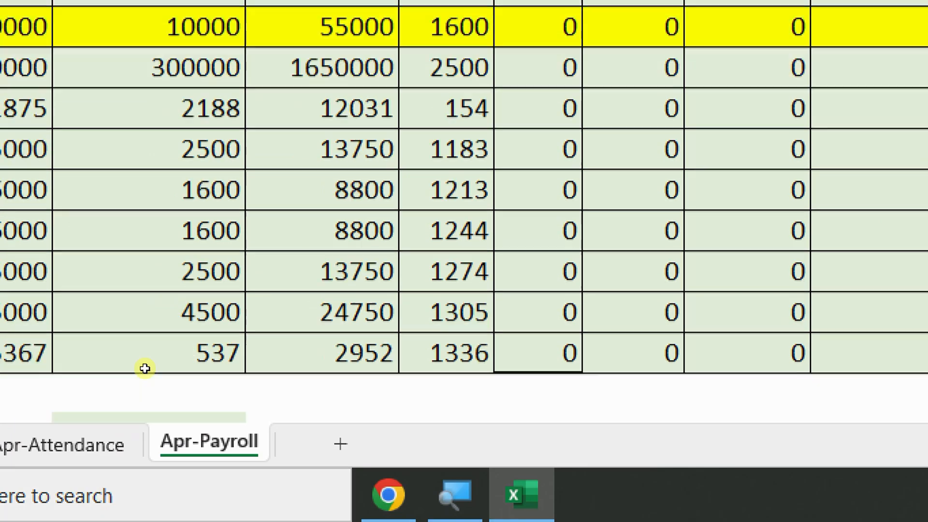
pyautogui.scroll(-1, 145, 368)
pyautogui.scroll(2, 277, 315)
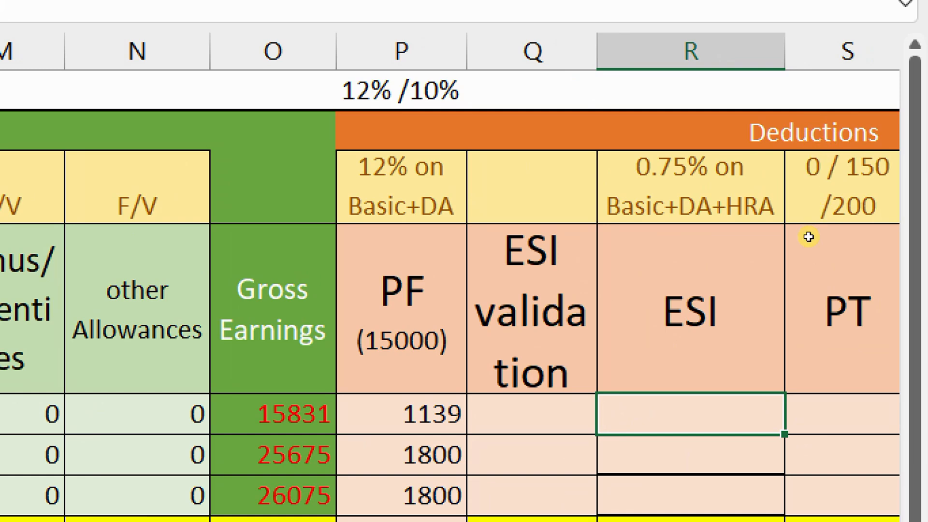
pyautogui.press('Up')
pyautogui.press('F2')
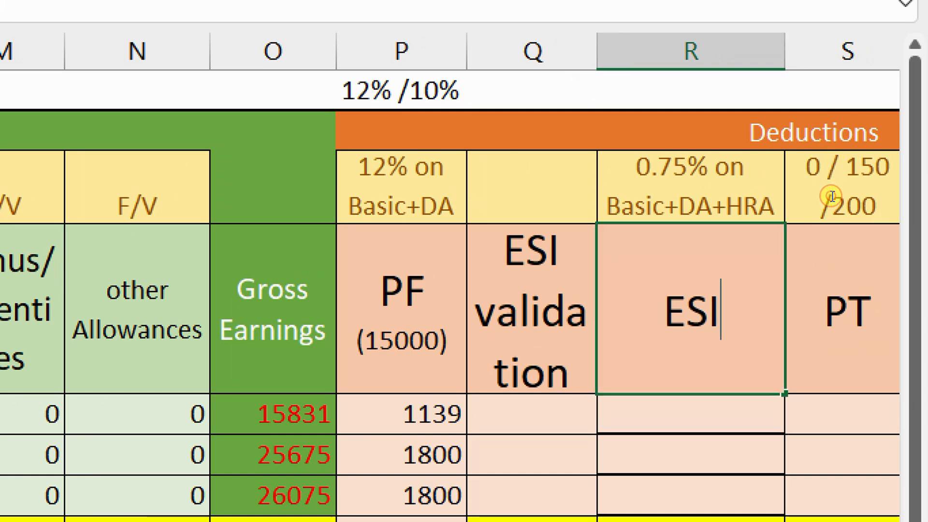
pyautogui.press('Return')
pyautogui.press('Up')
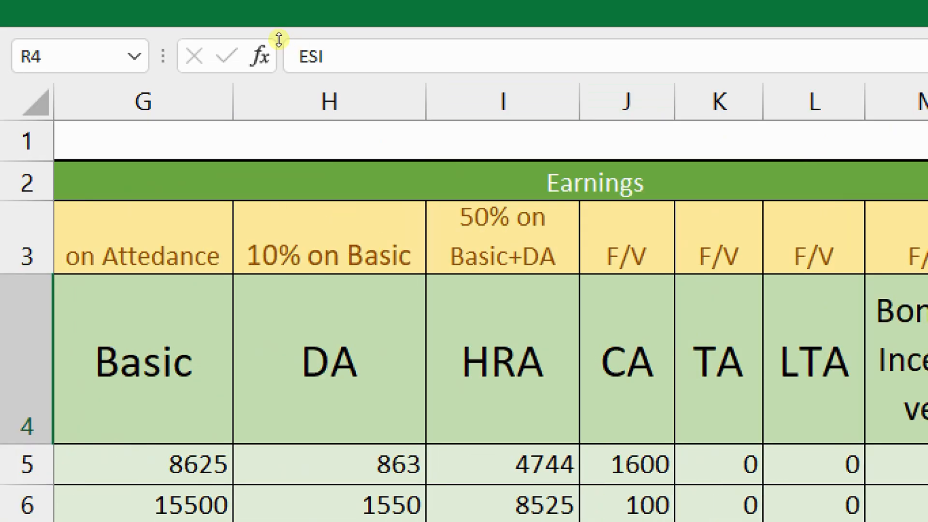
pyautogui.press('F2')
pyautogui.write('(21000)')
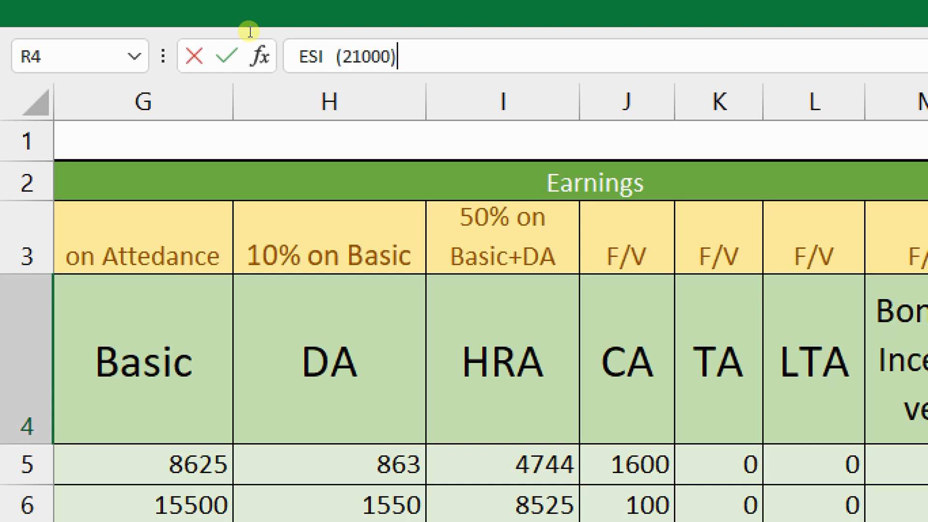
pyautogui.hotkey('shift', 'Left')
pyautogui.hotkey('shift', 'Left')
pyautogui.hotkey('shift', 'Left')
pyautogui.hotkey('shift', 'Left')
pyautogui.hotkey('shift', 'Left')
pyautogui.hotkey('shift', 'Left')
pyautogui.hotkey('shift', 'Left')
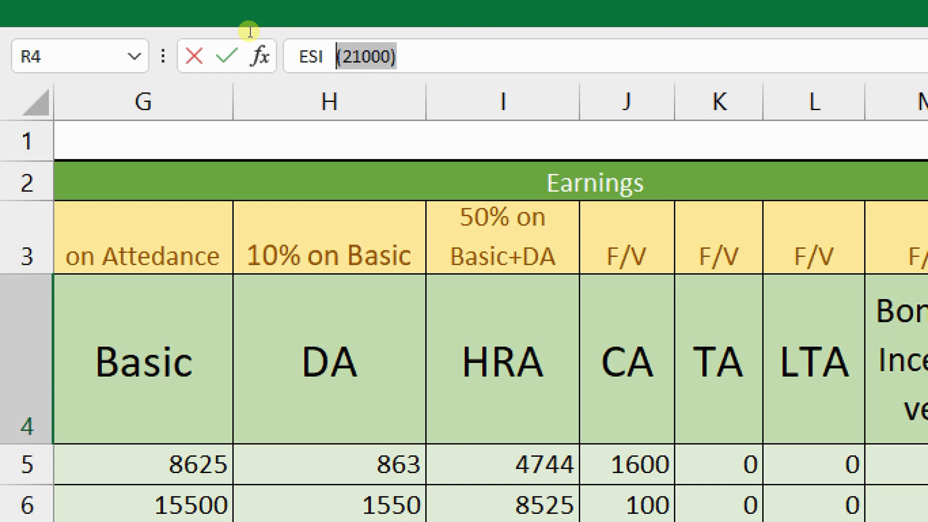
# Shrink the '(21000)' text to a smaller font size and confirm the ESI heading
pyautogui.click(67, 6)
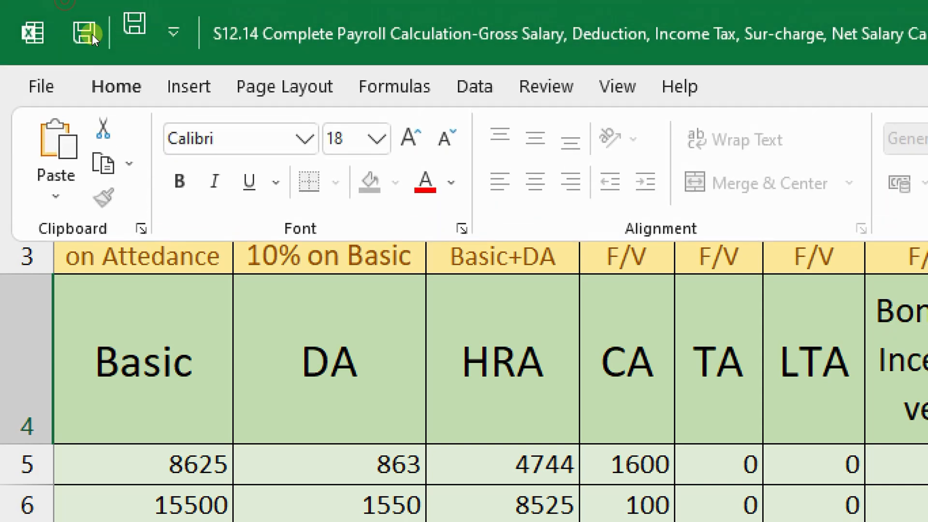
pyautogui.click(446, 138)
pyautogui.click(446, 139)
pyautogui.click(446, 138)
pyautogui.click(446, 139)
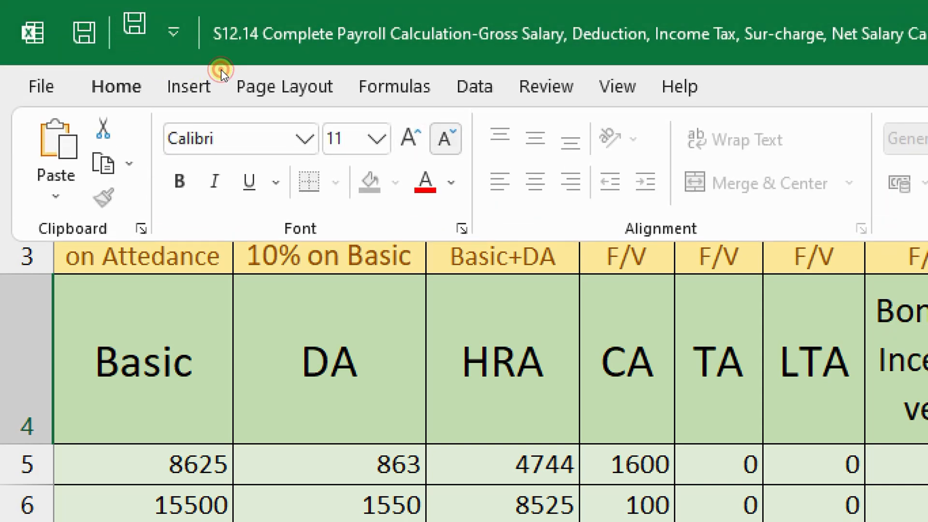
pyautogui.click(445, 139)
pyautogui.click(410, 138)
pyautogui.click(410, 139)
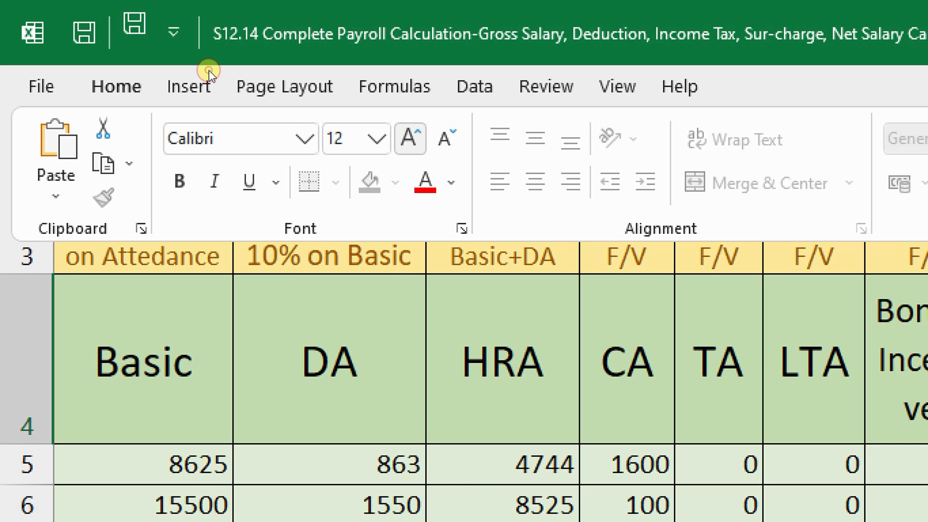
pyautogui.click(445, 139)
pyautogui.click(446, 139)
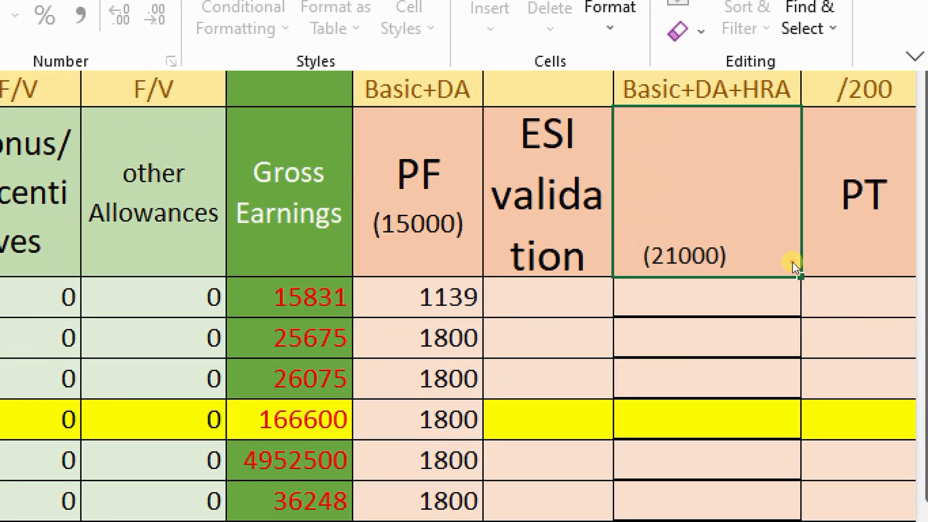
pyautogui.press('Return')
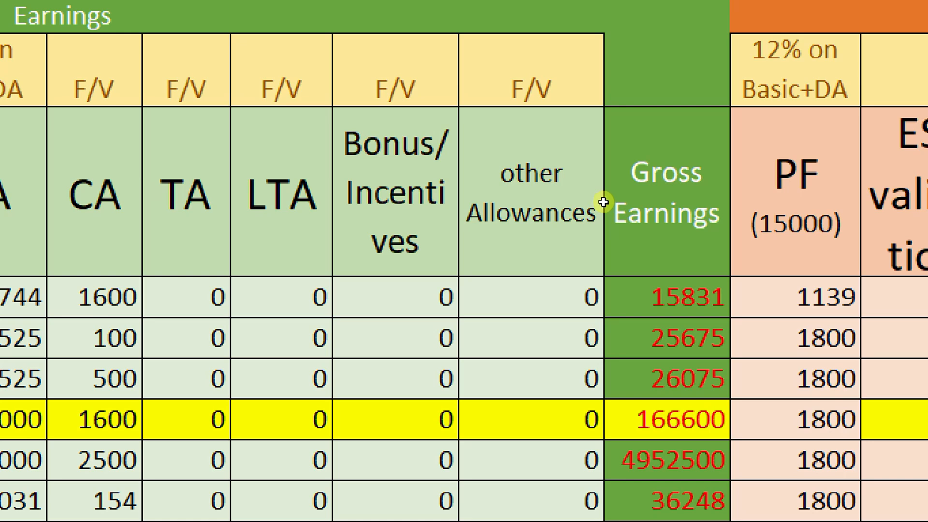
pyautogui.hscroll(1, 852, 201)
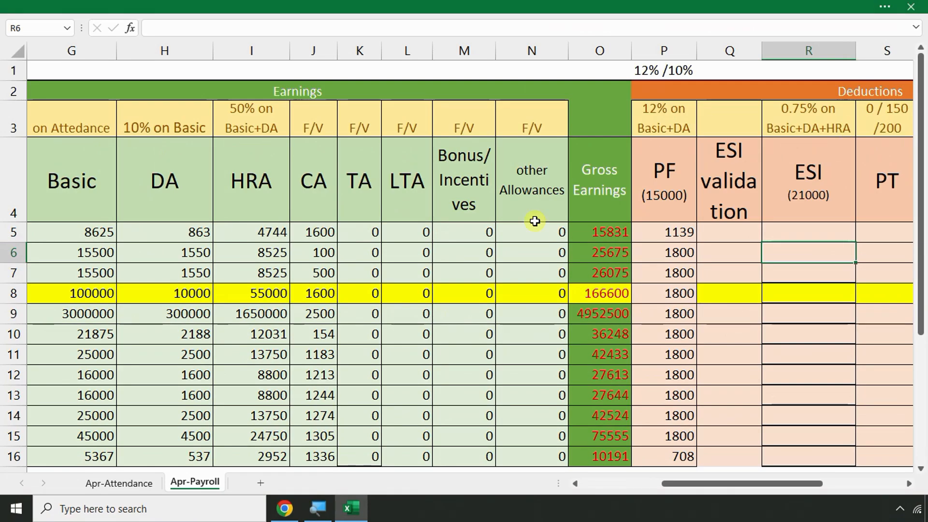
pyautogui.scroll(-2, 330, 281)
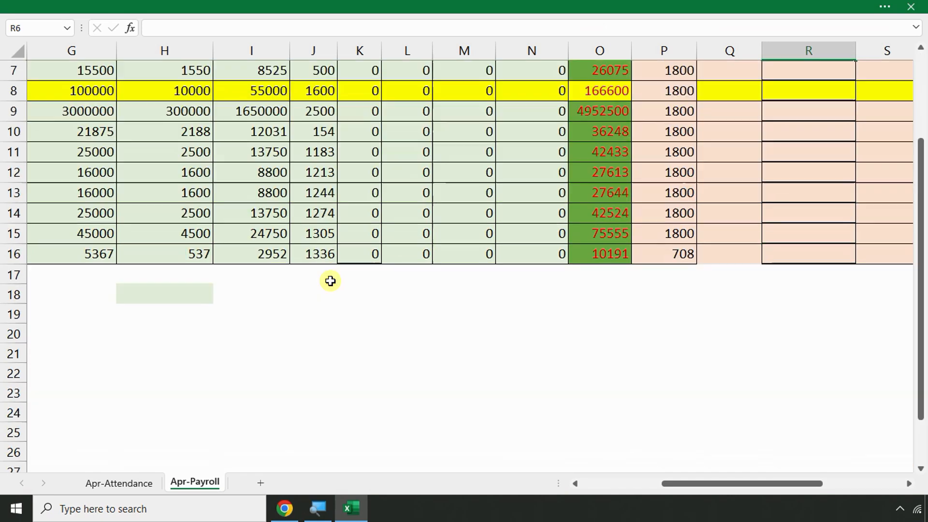
# Enter 'FY 2023-24' in A19 below the payroll table
pyautogui.click(110, 317)
pyautogui.scroll(-1, 109, 317)
pyautogui.keyDown('ctrl'); pyautogui.scroll(1, 109, 317); pyautogui.keyUp('ctrl')
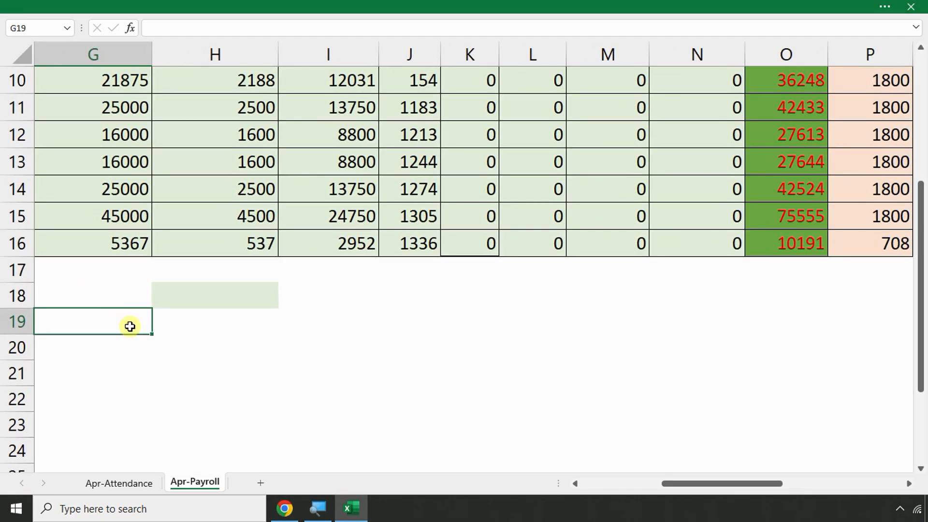
pyautogui.press('Left')
pyautogui.press('Left')
pyautogui.press('Left')
pyautogui.press('Left')
pyautogui.press('Left')
pyautogui.press('Left')
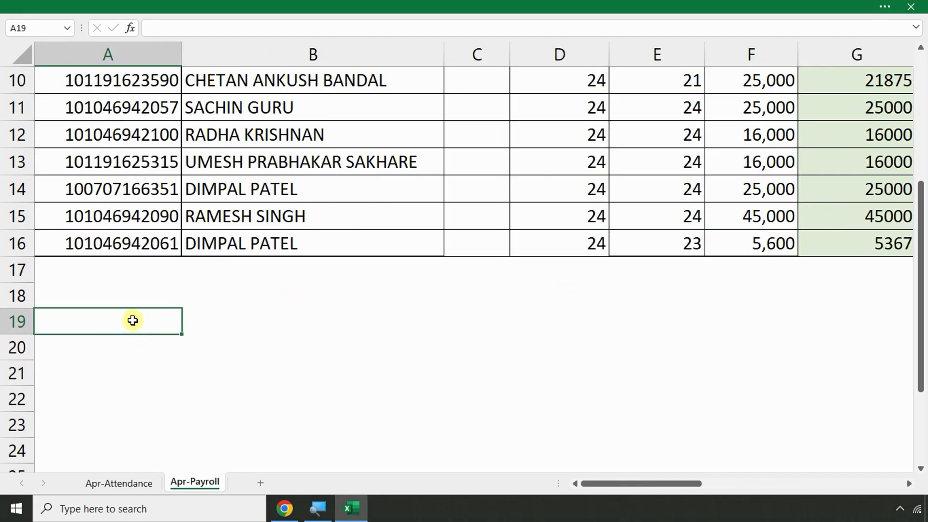
pyautogui.click(184, 331)
pyautogui.click(138, 326)
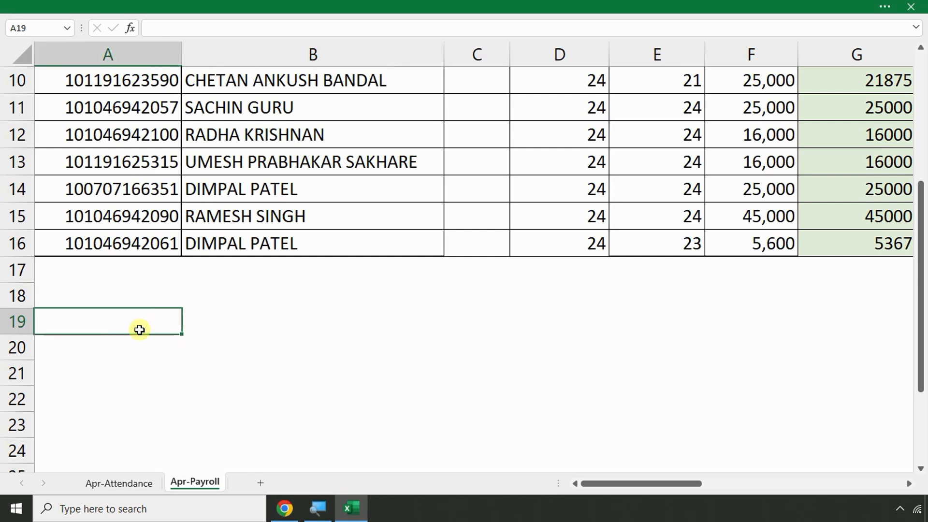
pyautogui.write('FY 2023')
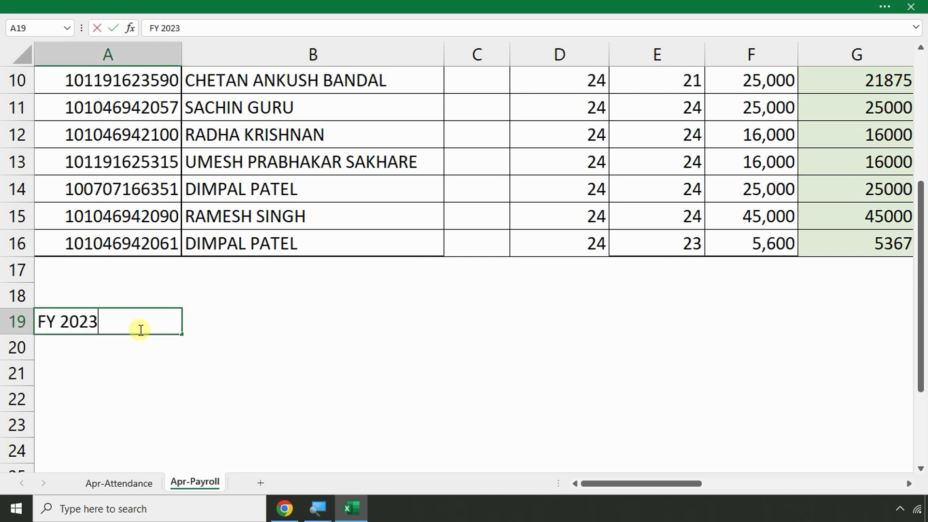
pyautogui.write('-24')
pyautogui.press('Return')
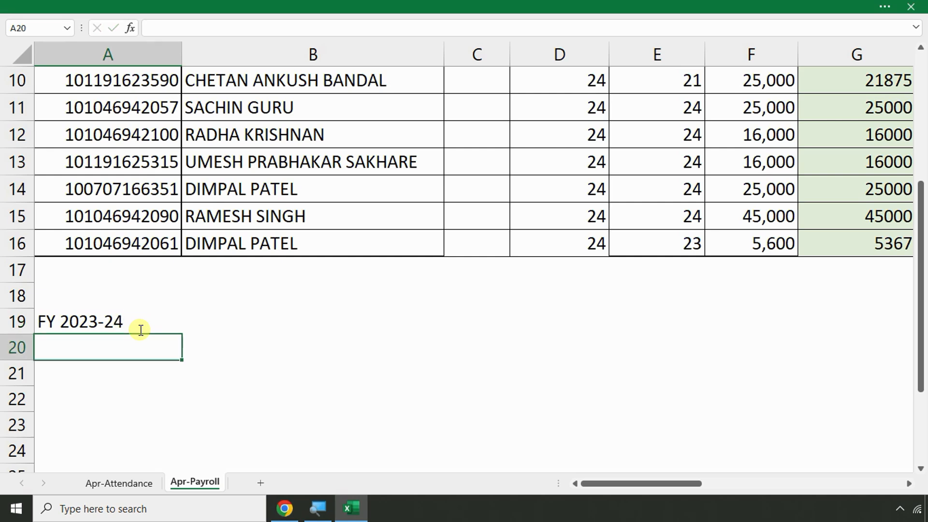
# Enter 'April-September' and 'oct-march' in the two cells beneath FY 2023-24
pyautogui.write('Apri')
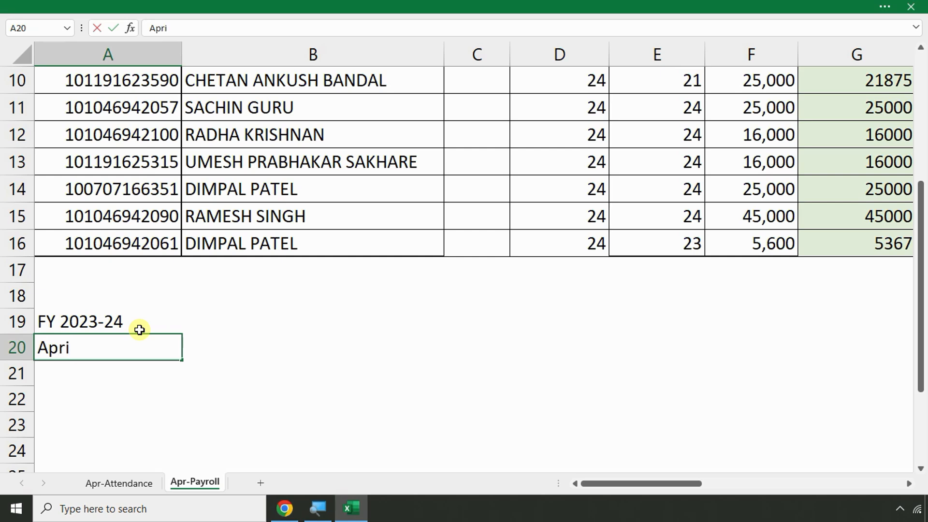
pyautogui.press('BackSpace')
pyautogui.press('BackSpace')
pyautogui.write('ril-September')
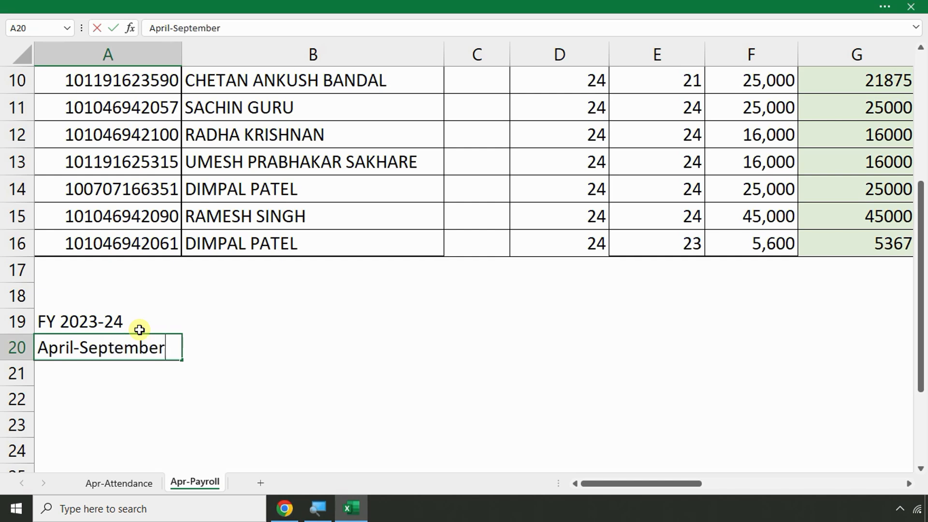
pyautogui.press('Return')
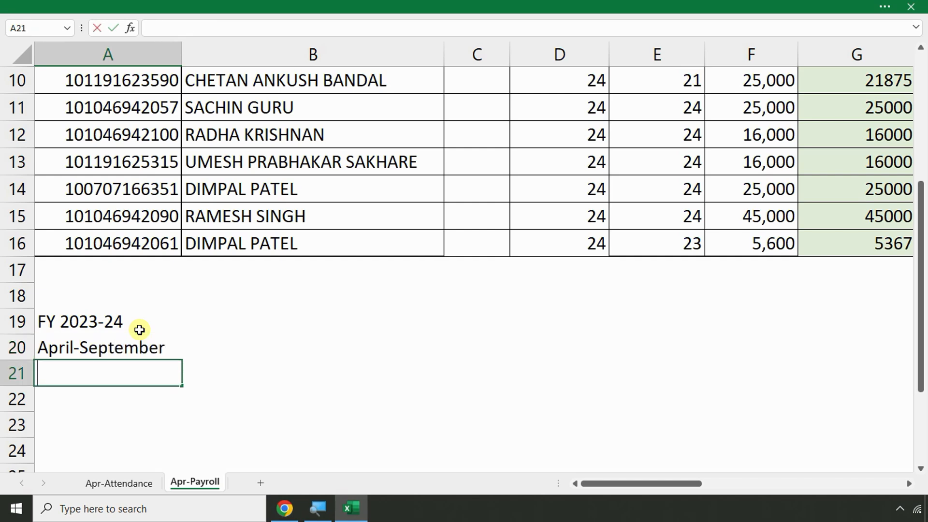
pyautogui.write('oct-march')
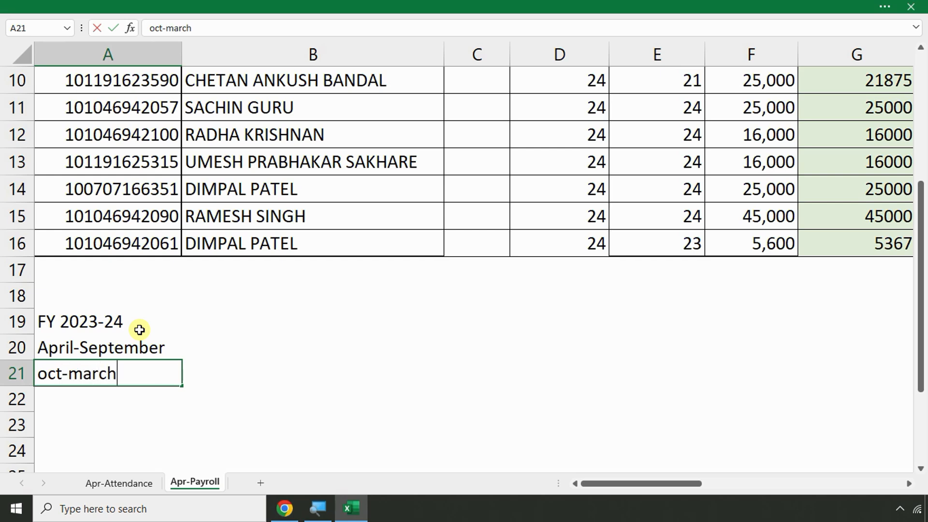
pyautogui.press('Return')
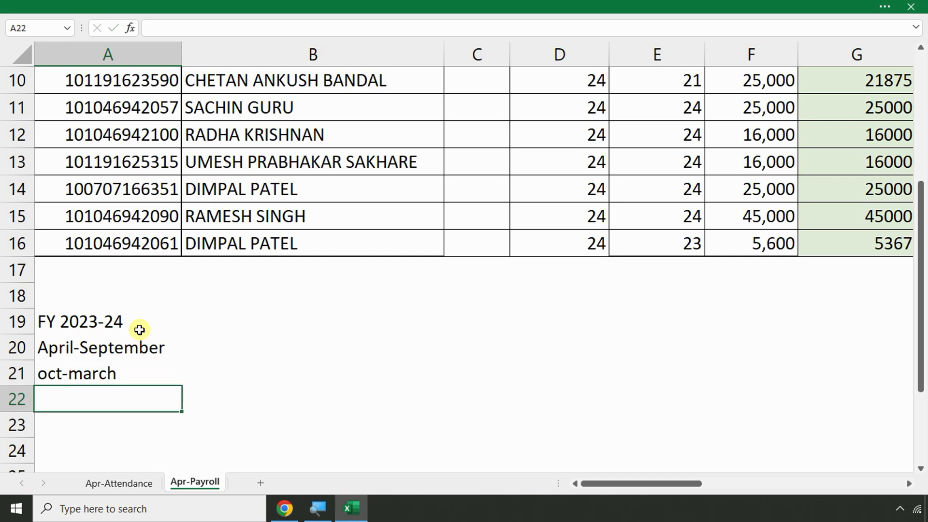
# Enter 'contribution period-1' in B20 beside April-September
pyautogui.click(208, 347)
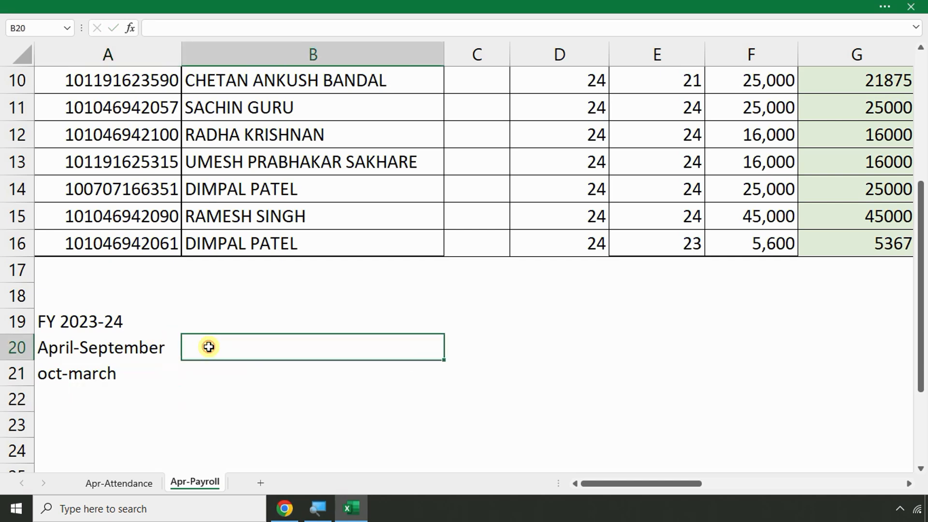
pyautogui.write('cont')
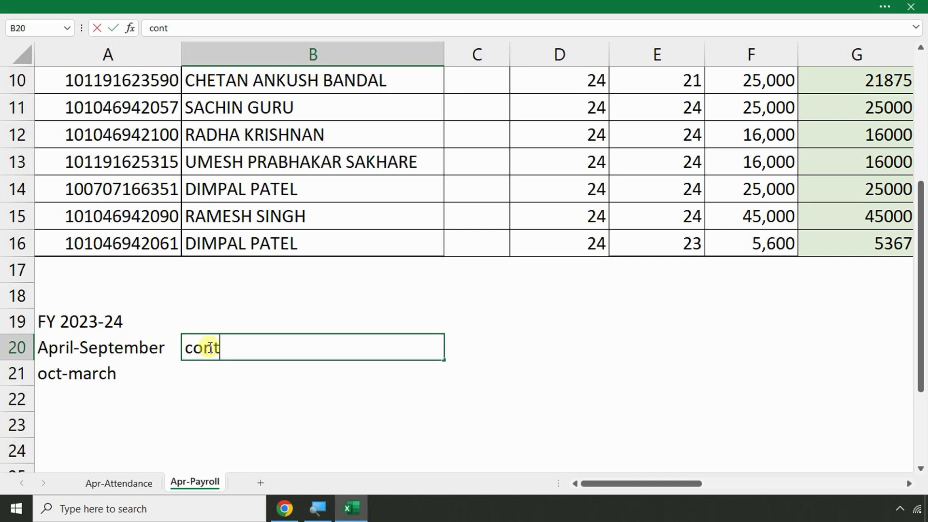
pyautogui.write('ributi')
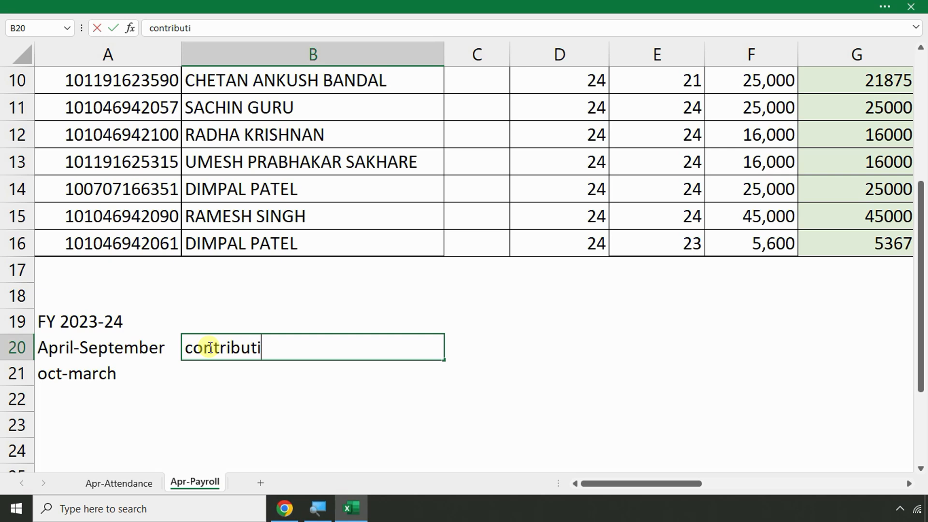
pyautogui.write('on perion')
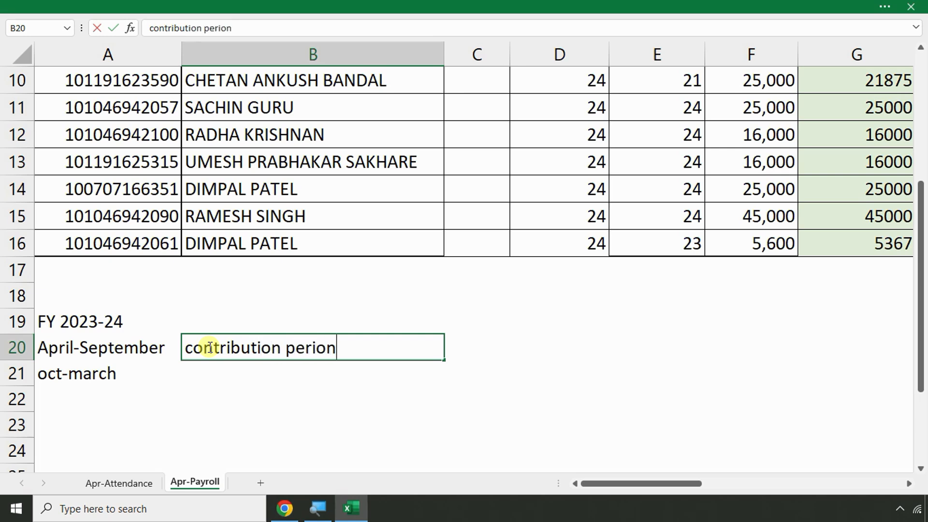
pyautogui.press('BackSpace')
pyautogui.press('BackSpace')
pyautogui.write('od-1')
pyautogui.press('Return')
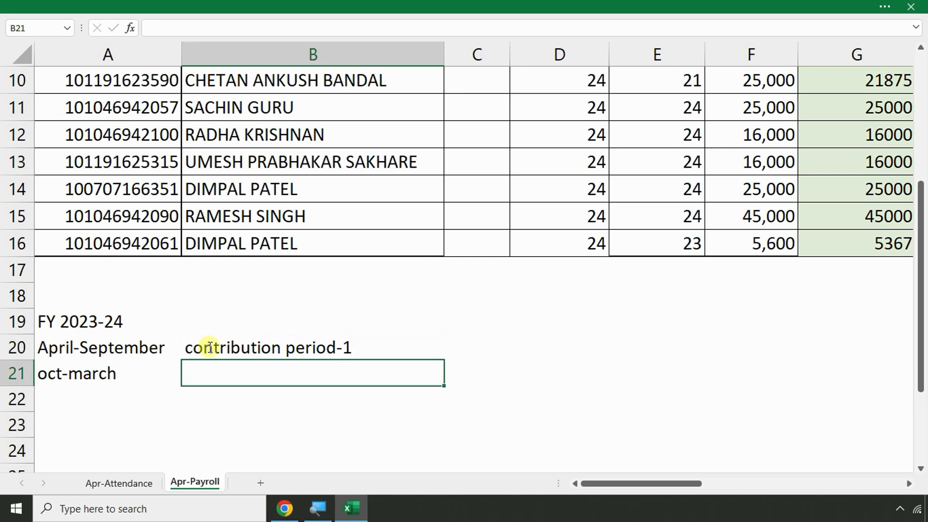
# Copy the note down to B21 and change it to 'contribution period-2'
pyautogui.hotkey('ctrl', 'd')
pyautogui.press('F2')
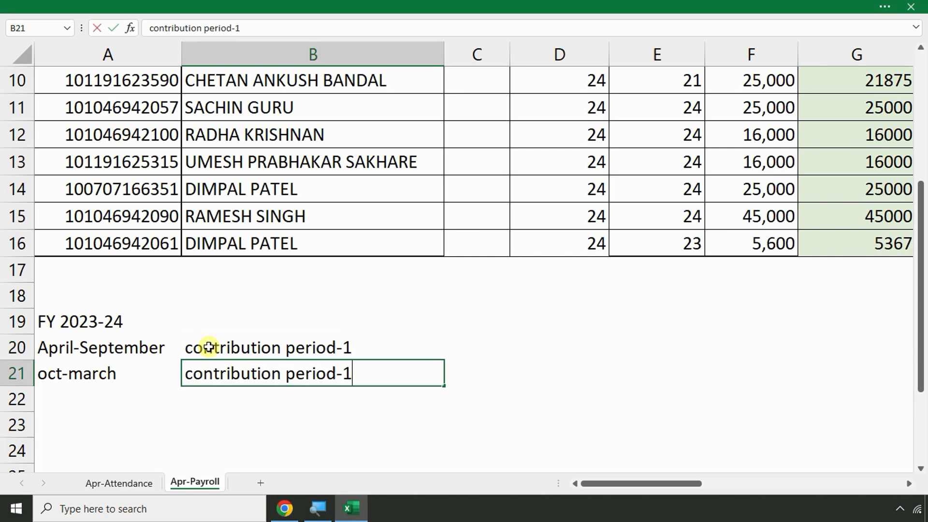
pyautogui.press('BackSpace')
pyautogui.write('2')
pyautogui.press('Return')
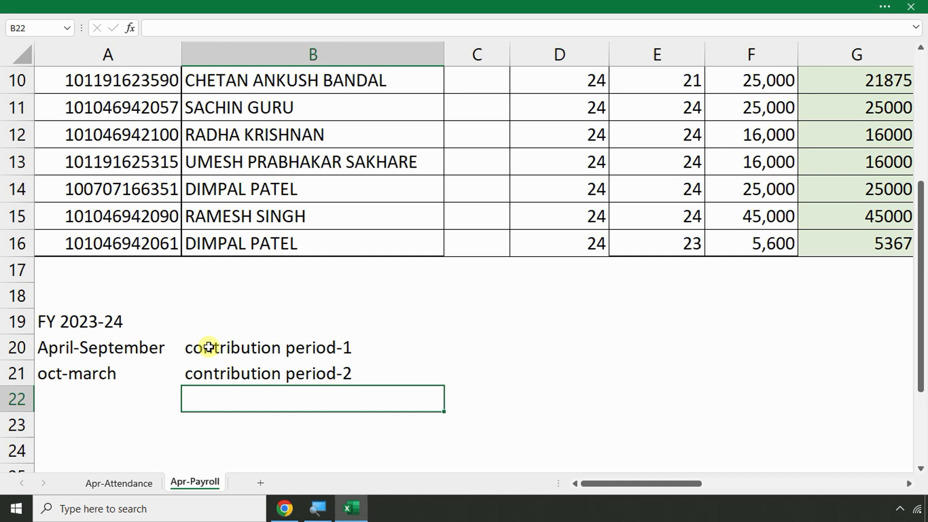
# Enter the heading APR in C19 with 15000 beneath it
pyautogui.click(452, 317)
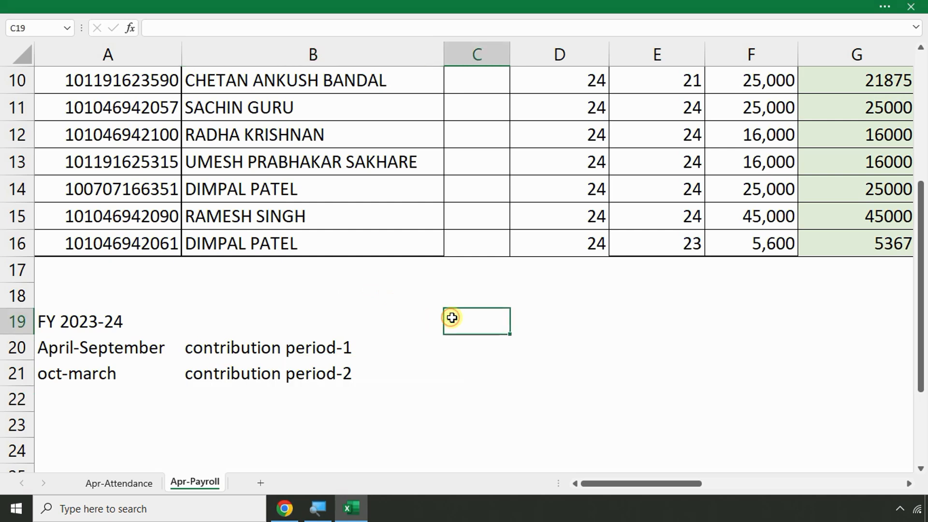
pyautogui.write('APREI')
pyautogui.press('BackSpace')
pyautogui.press('BackSpace')
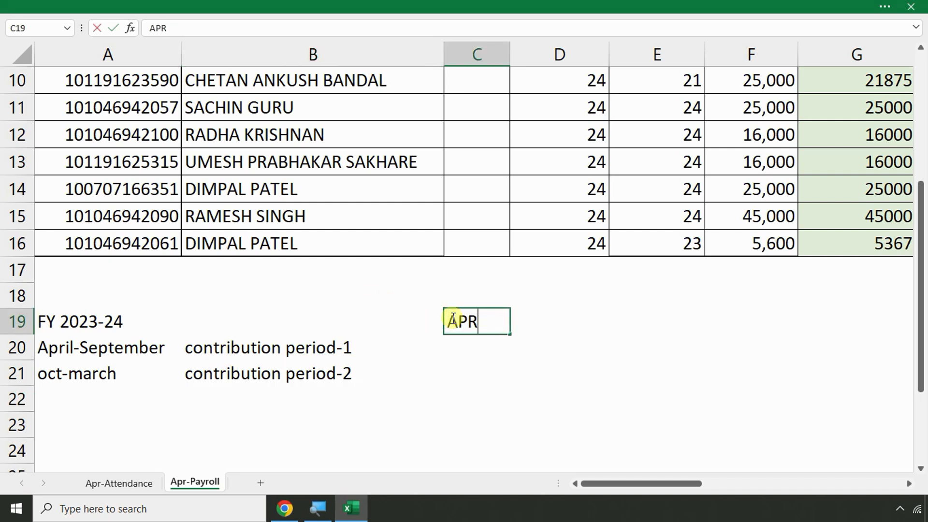
pyautogui.press('Return')
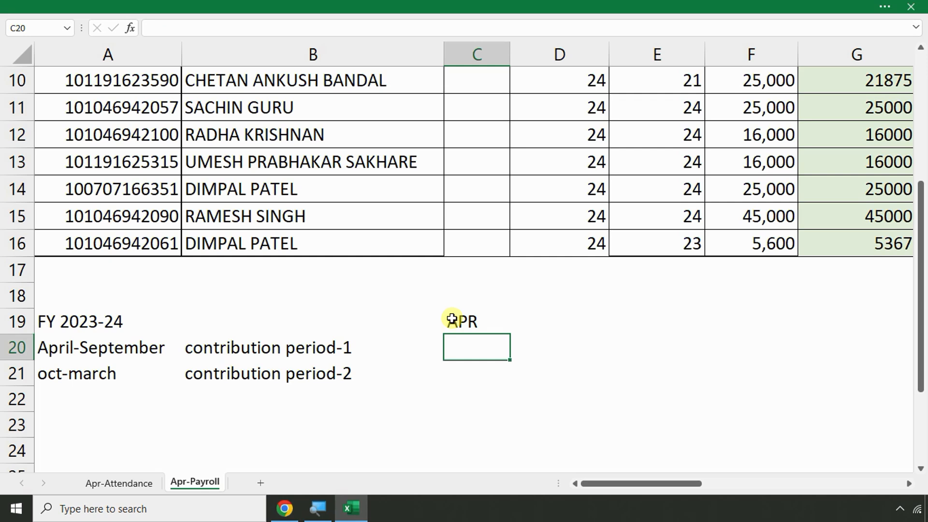
pyautogui.write('15000')
pyautogui.press('Return')
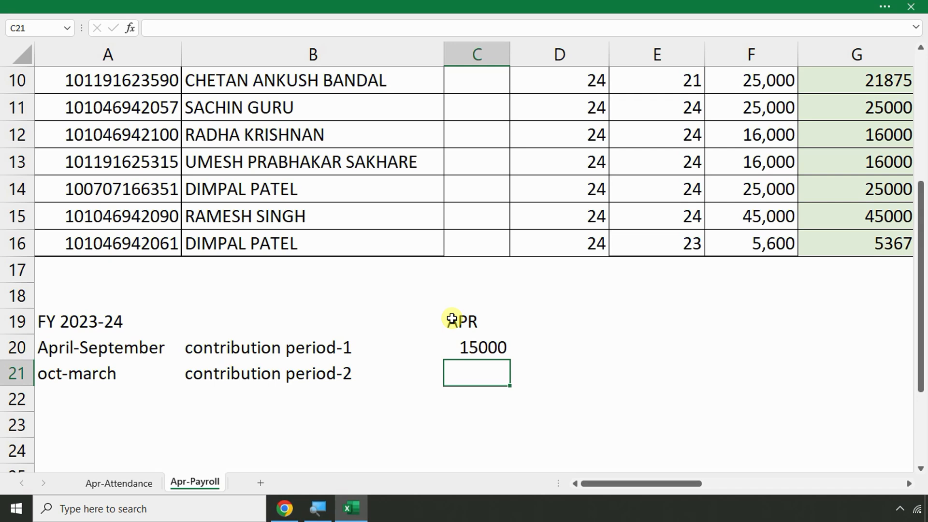
pyautogui.click(465, 347)
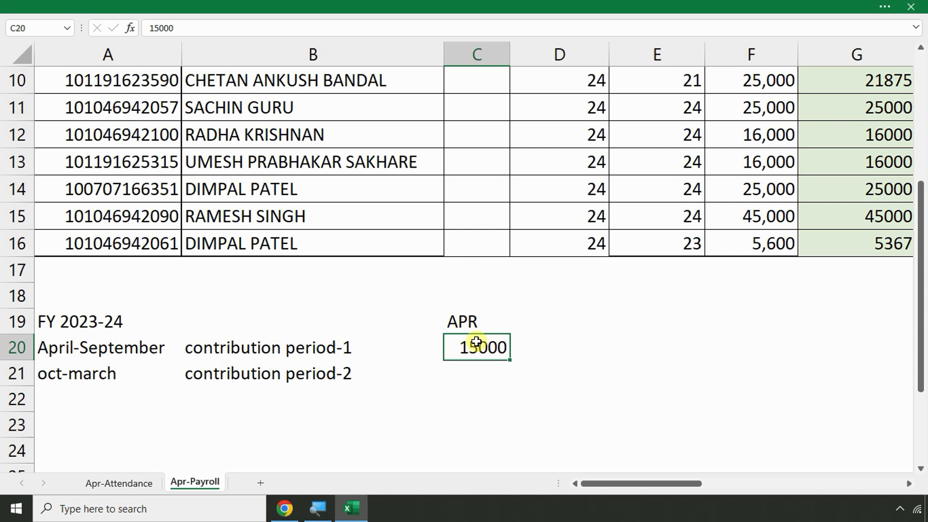
# Enter the heading may in D19 with 25000 beneath it
pyautogui.press('Up')
pyautogui.press('Right')
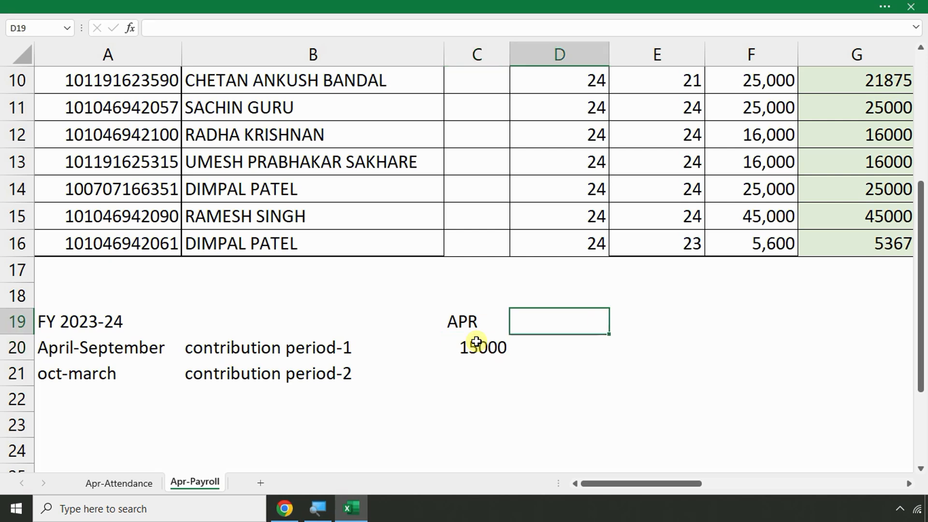
pyautogui.write('may')
pyautogui.press('Return')
pyautogui.write('25')
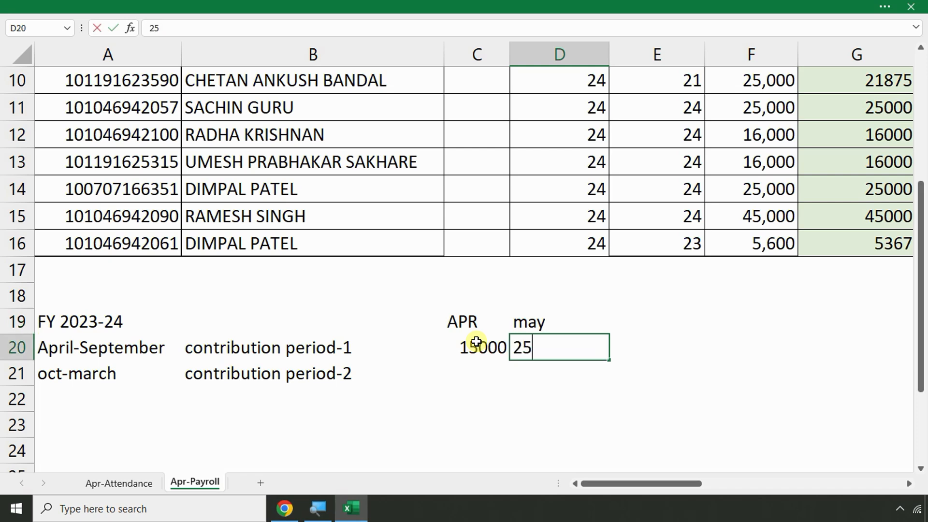
pyautogui.write('000')
pyautogui.press('Return')
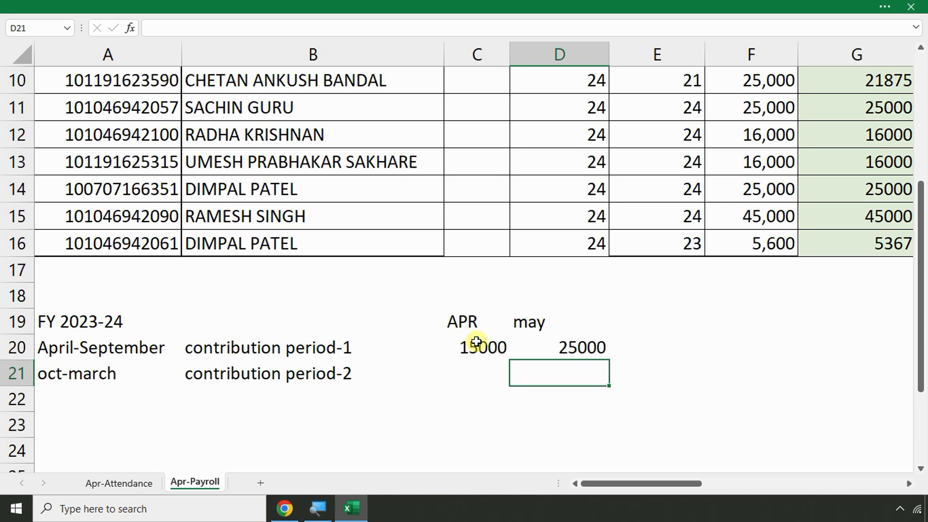
# Return to the ESI (21000) column and start a formula with = in R5
pyautogui.scroll(3, 855, 293)
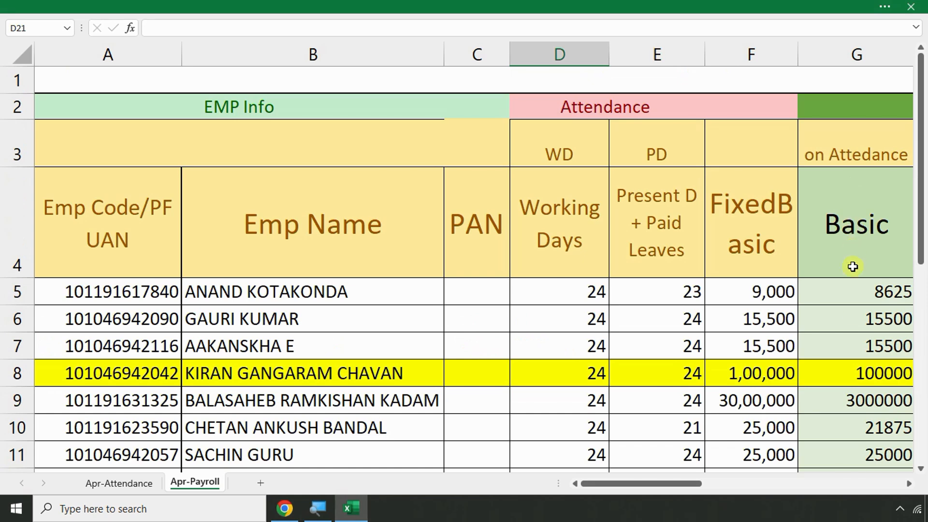
pyautogui.moveTo(691, 482); pyautogui.dragTo(817, 476)
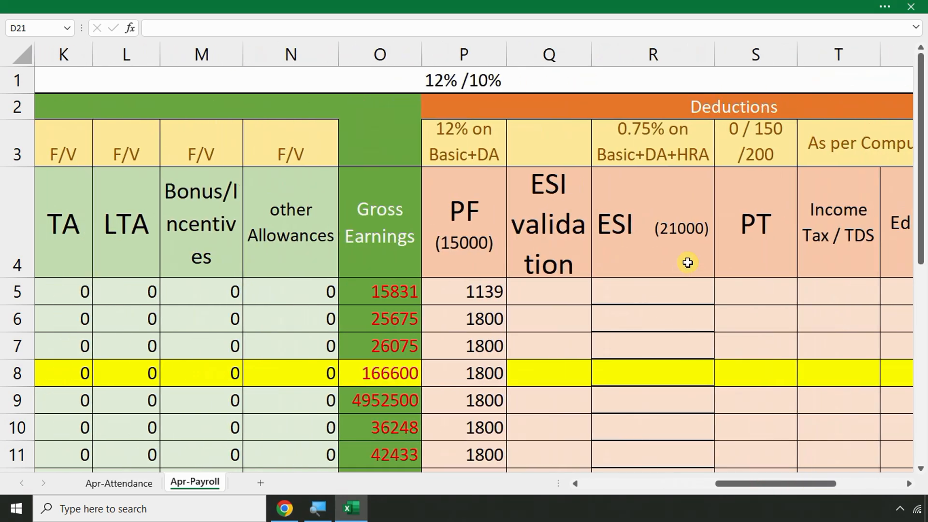
pyautogui.click(687, 263)
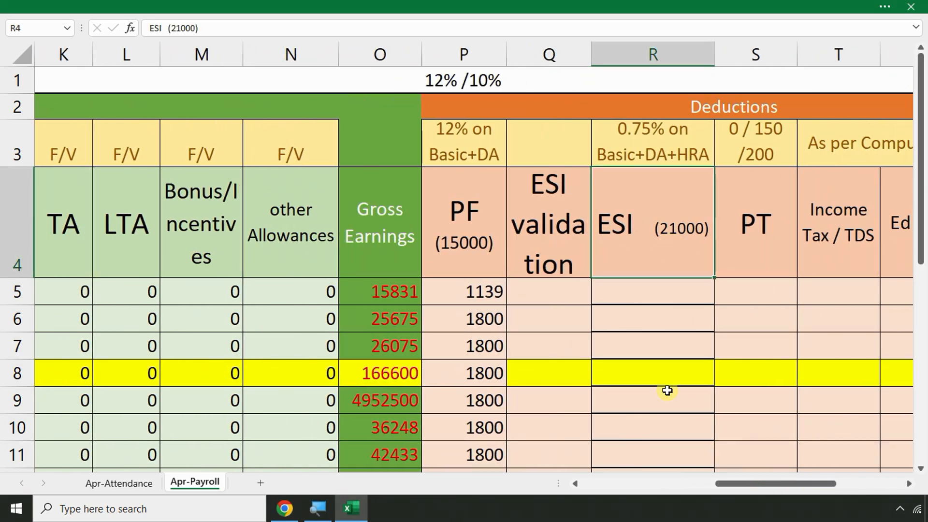
pyautogui.moveTo(746, 485); pyautogui.dragTo(564, 483)
pyautogui.scroll(-4, 469, 345)
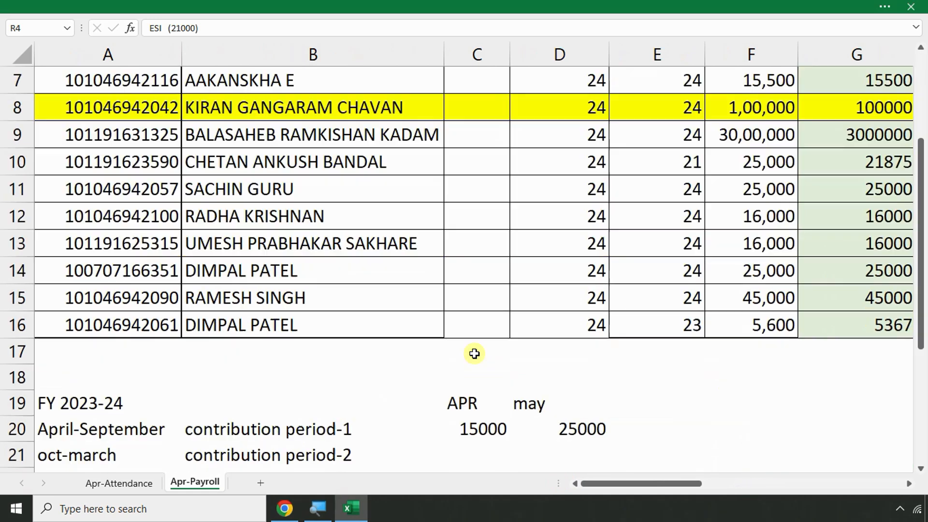
pyautogui.click(577, 266)
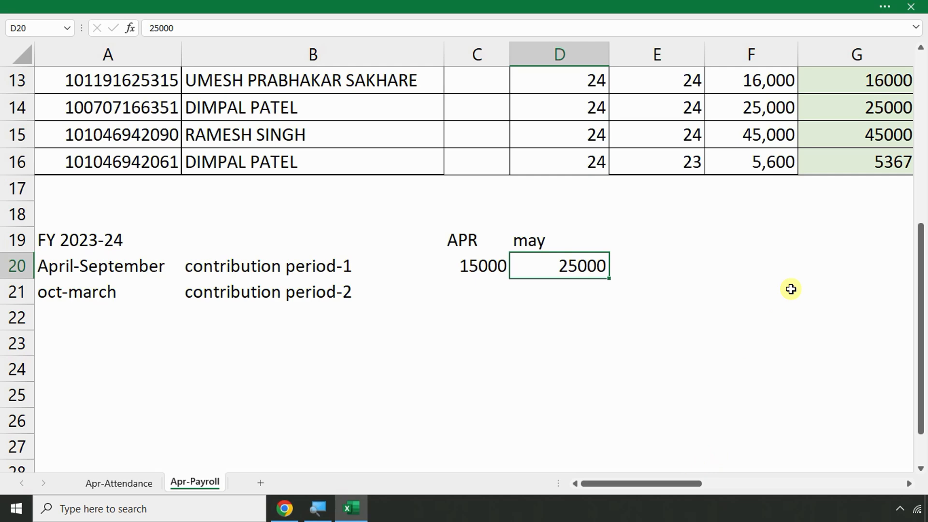
pyautogui.scroll(4, 790, 288)
pyautogui.click(811, 290)
pyautogui.press('Right')
pyautogui.press('Right')
pyautogui.press('Right')
pyautogui.press('Right')
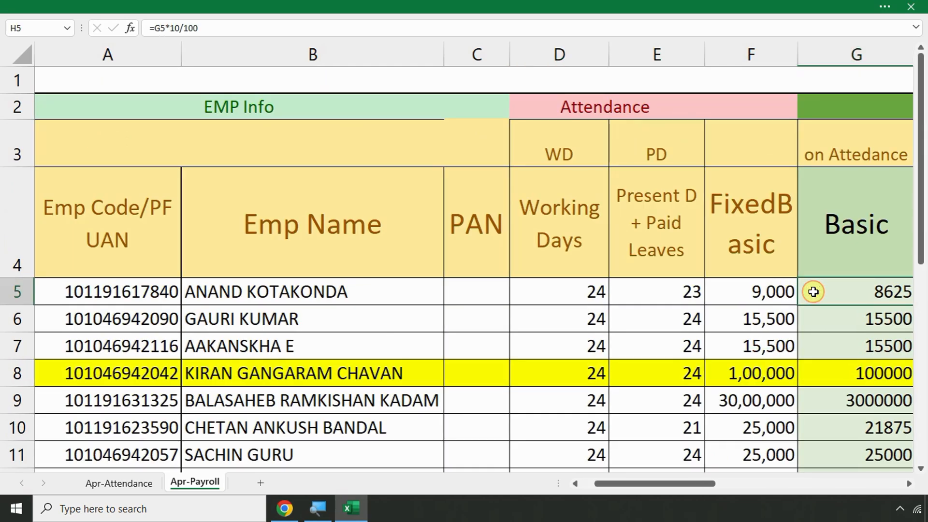
pyautogui.press('Right')
pyautogui.press('Right')
pyautogui.press('Right')
pyautogui.press('Right')
pyautogui.press('Right')
pyautogui.press('Right')
pyautogui.press('Right')
pyautogui.press('Right')
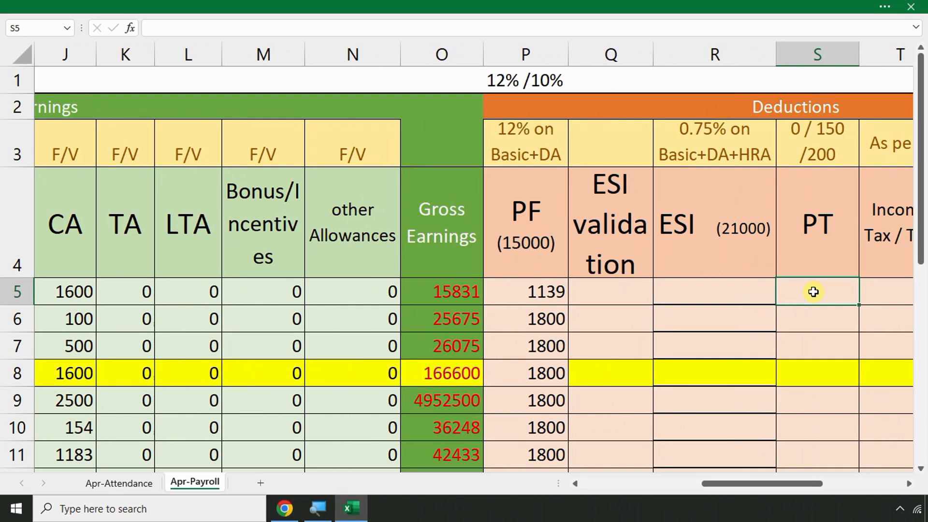
pyautogui.press('Left')
pyautogui.write('=')
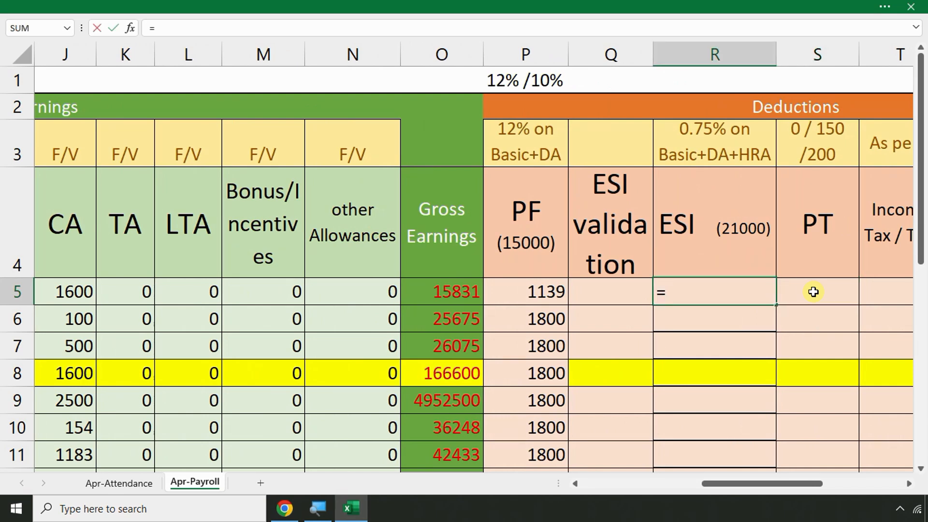
pyautogui.press('Escape')
pyautogui.write('=(')
pyautogui.press('BackSpace')
pyautogui.write('if(sum')
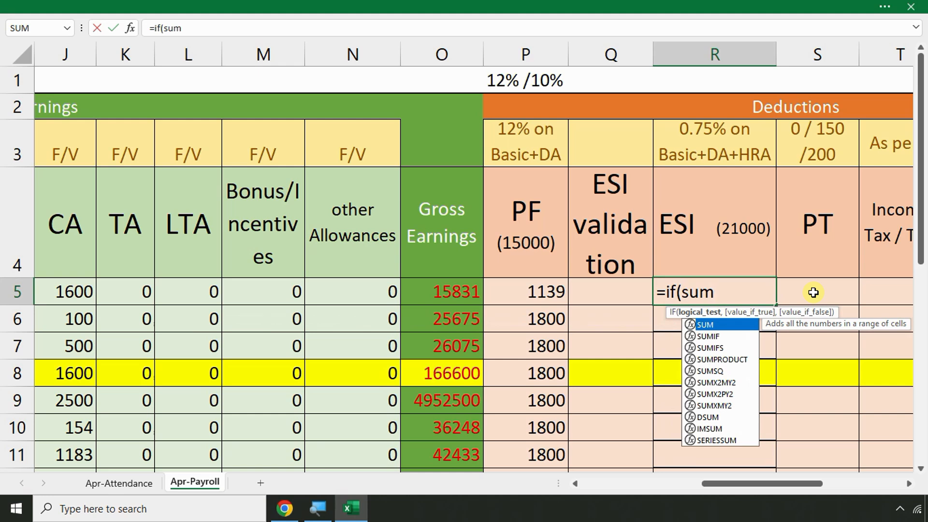
pyautogui.write('(bascci')
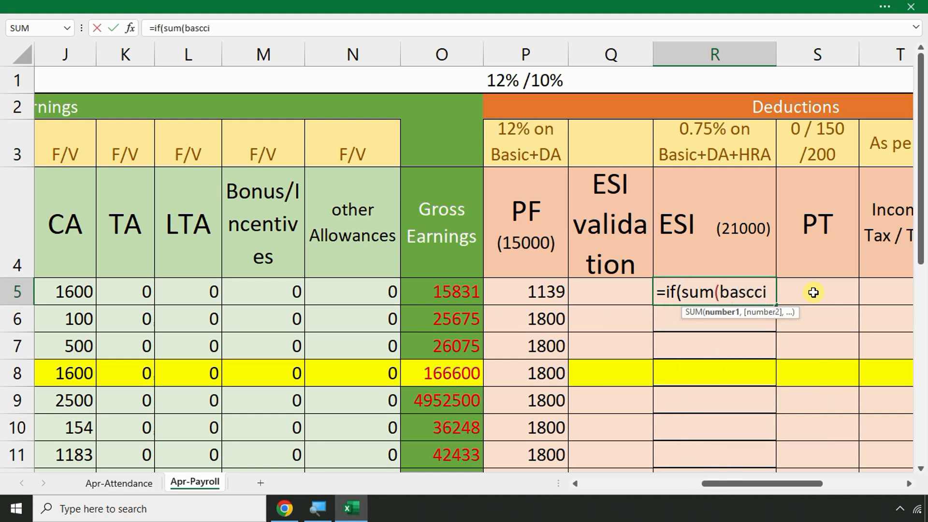
pyautogui.press('BackSpace')
pyautogui.press('BackSpace')
pyautogui.press('BackSpace')
pyautogui.write('ic+da+ahar')
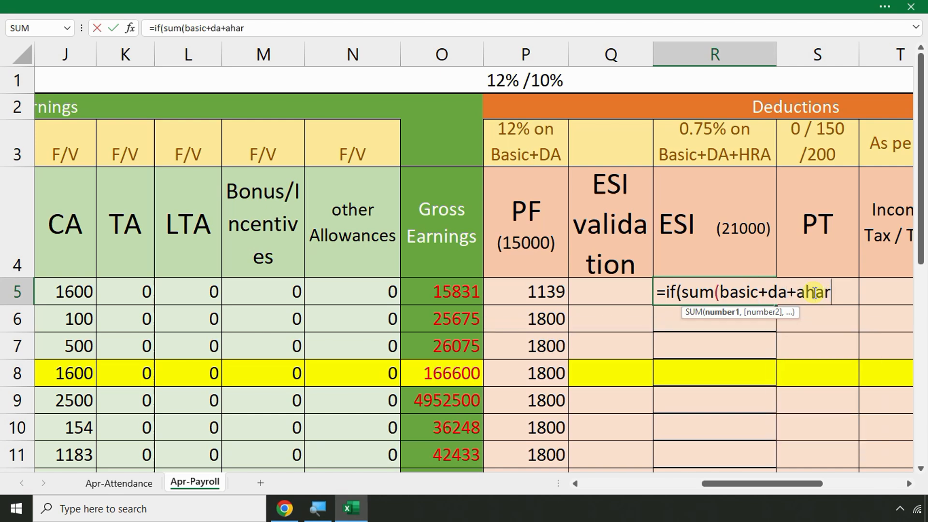
pyautogui.press('BackSpace')
pyautogui.press('BackSpace')
pyautogui.press('BackSpace')
pyautogui.press('BackSpace')
pyautogui.press('BackSpace')
pyautogui.write('+hra)')
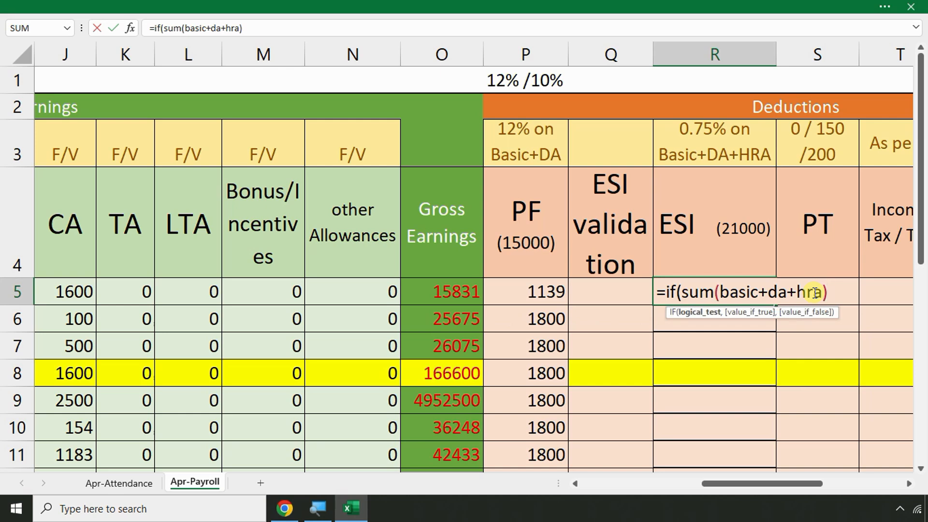
pyautogui.write('<2100')
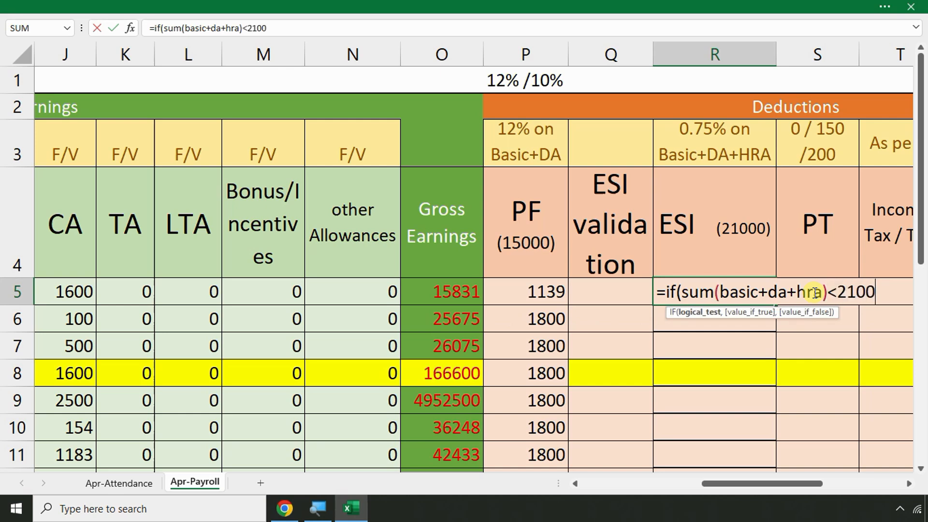
pyautogui.write('0')
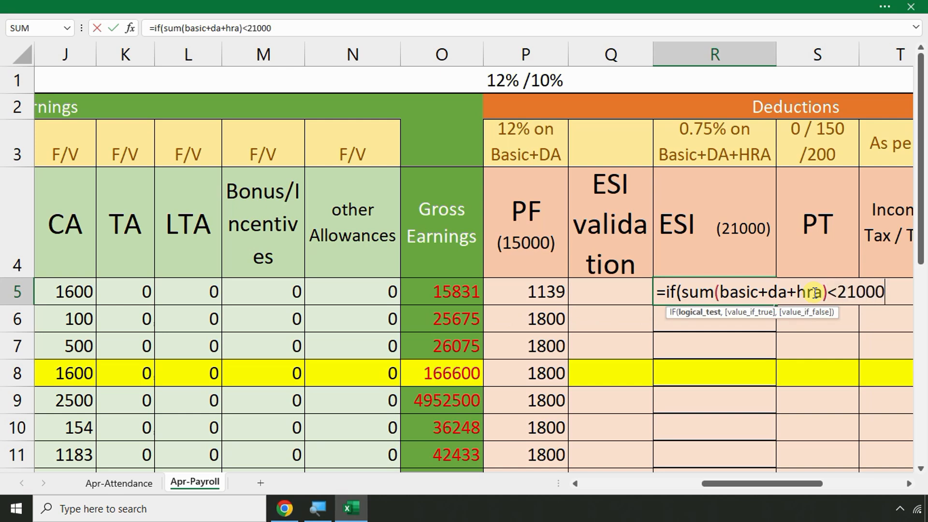
pyautogui.press('BackSpace')
pyautogui.write('0,')
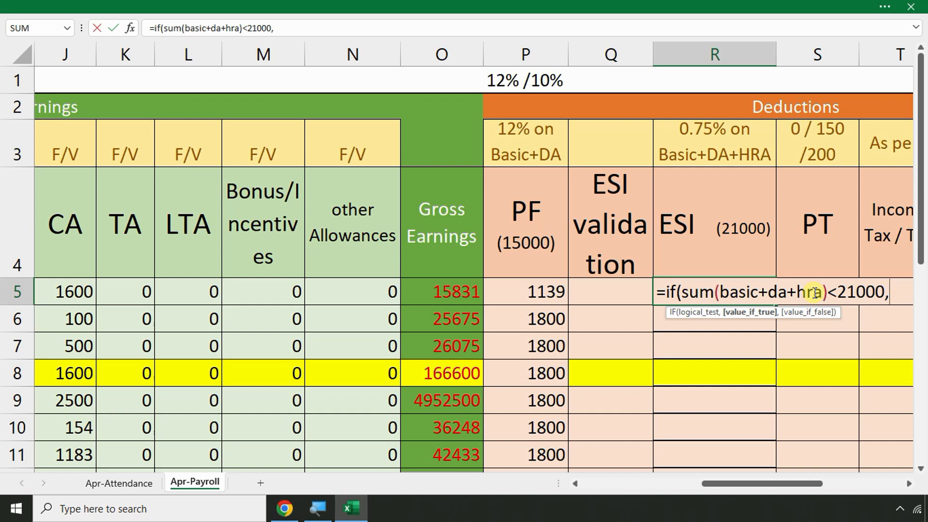
pyautogui.press('Escape')
pyautogui.scroll(-3, 301, 384)
# Check the APR 15000 and may 25000 sample values below the table
pyautogui.scroll(-2, 290, 368)
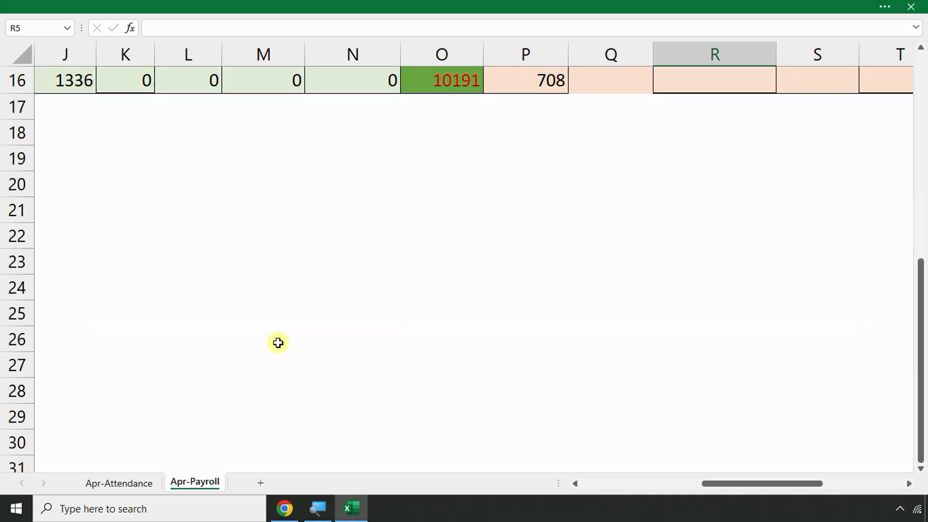
pyautogui.press('Left')
pyautogui.press('Left')
pyautogui.press('Left')
pyautogui.press('Left')
pyautogui.press('Left')
pyautogui.press('Left')
pyautogui.press('Left')
pyautogui.press('Left')
pyautogui.press('Left')
pyautogui.press('Left')
pyautogui.press('Left')
pyautogui.press('Left')
pyautogui.press('Left')
pyautogui.press('Left')
pyautogui.press('Left')
pyautogui.press('Left')
pyautogui.press('Left')
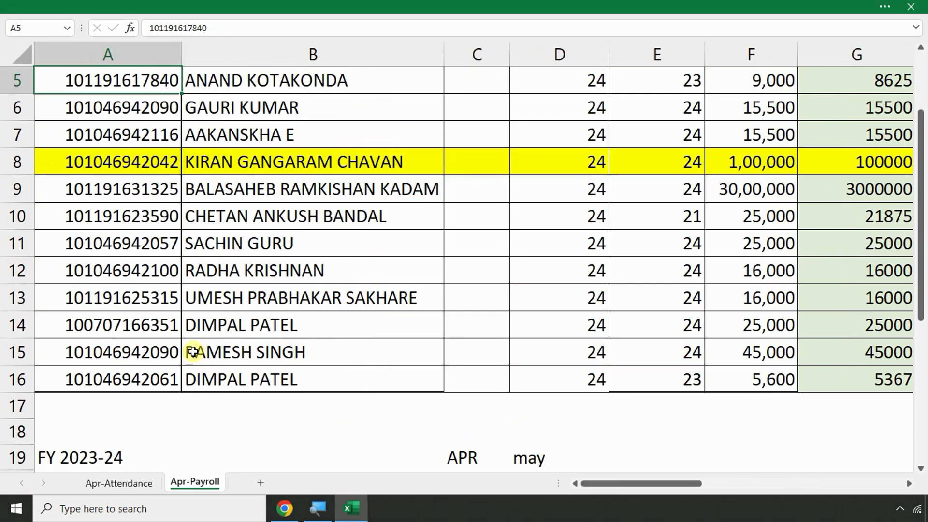
pyautogui.scroll(-3, 335, 331)
pyautogui.click(677, 239)
pyautogui.click(478, 238)
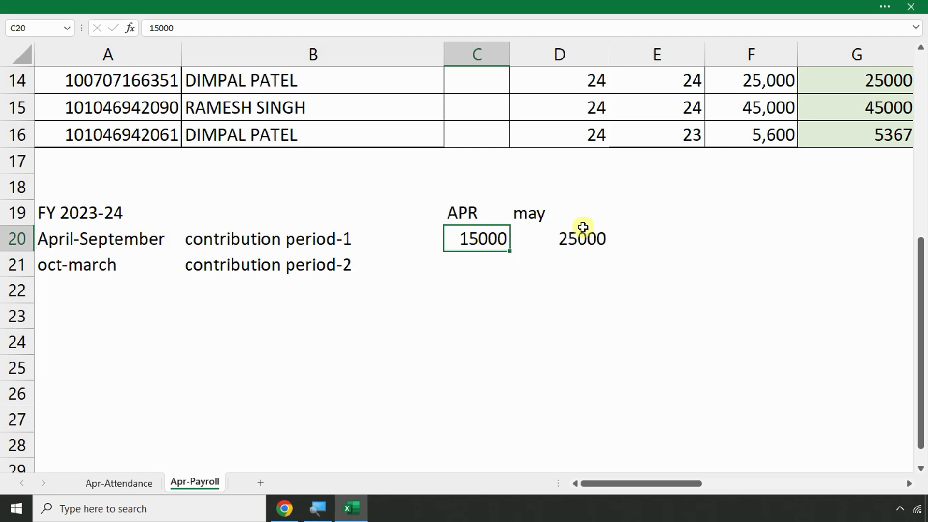
pyautogui.click(549, 216)
pyautogui.click(568, 241)
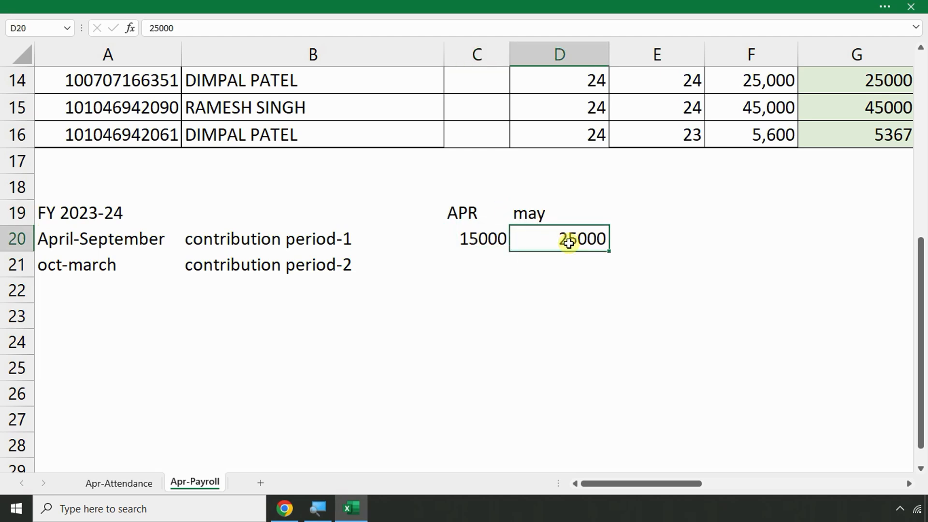
pyautogui.click(682, 241)
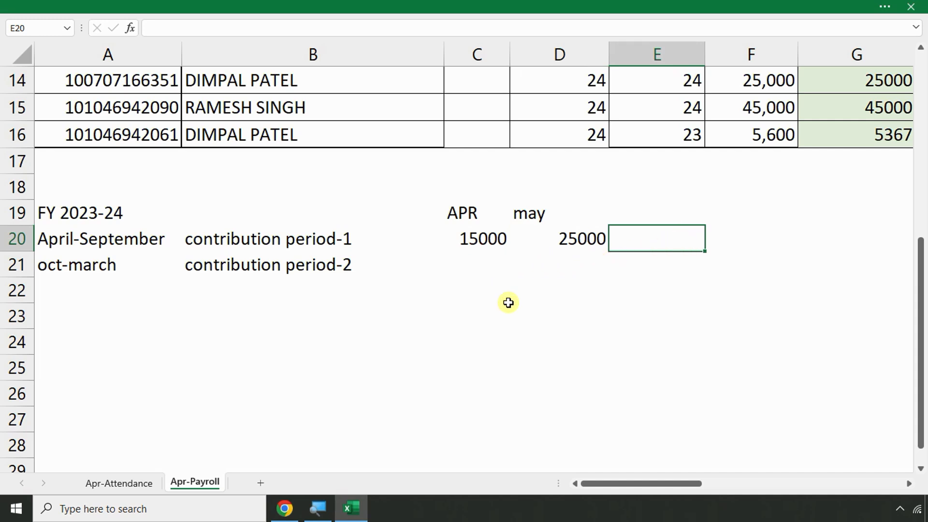
pyautogui.click(576, 296)
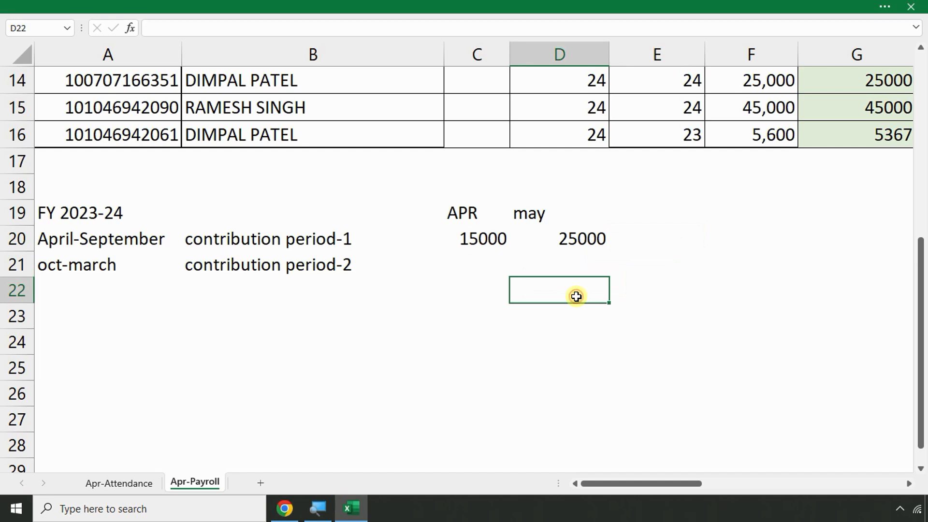
# Enter =C20*.75/100 in C22, giving April's ESI of 112.5
pyautogui.click(452, 292)
pyautogui.write('=')
pyautogui.click(490, 240)
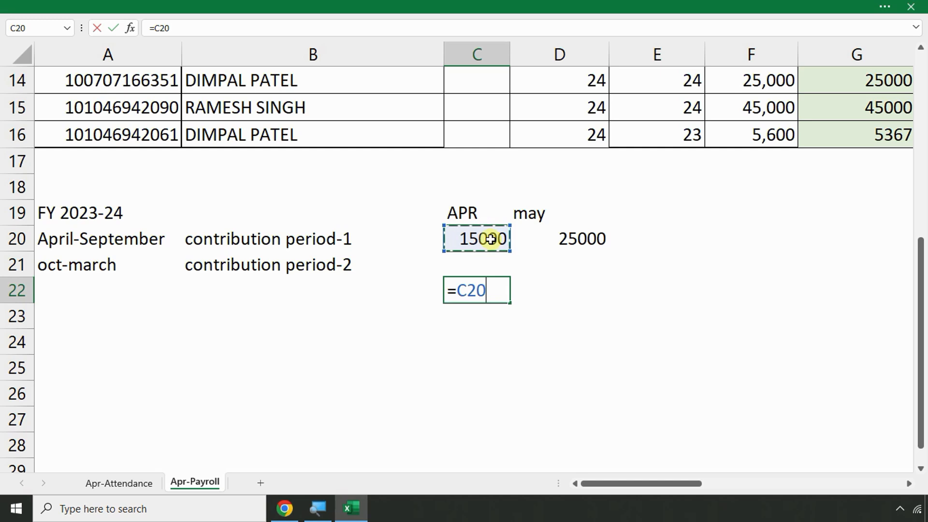
pyautogui.write('0')
pyautogui.press('BackSpace')
pyautogui.write('*')
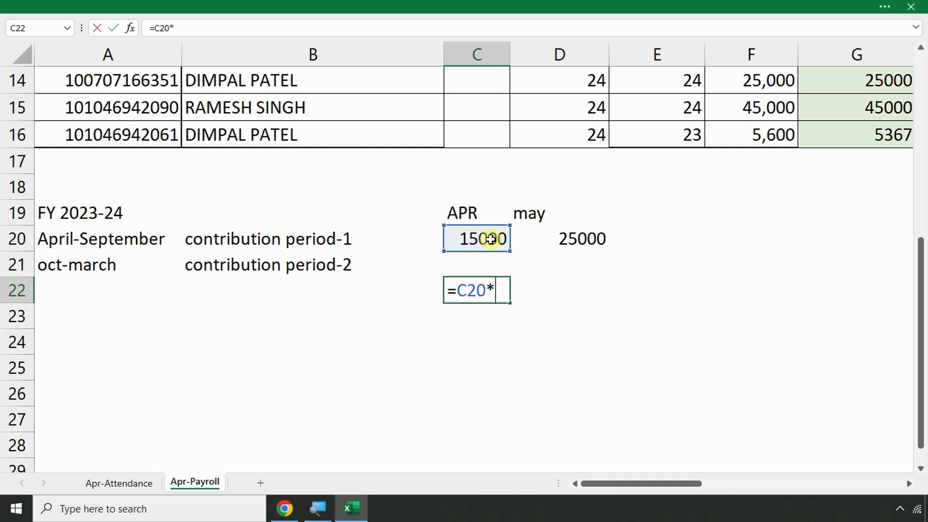
pyautogui.write('.75/100')
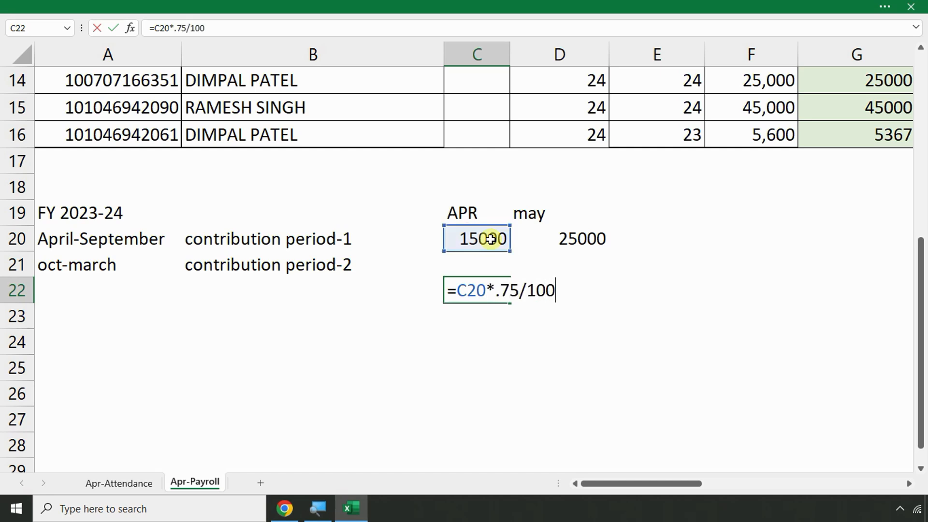
pyautogui.press('Return')
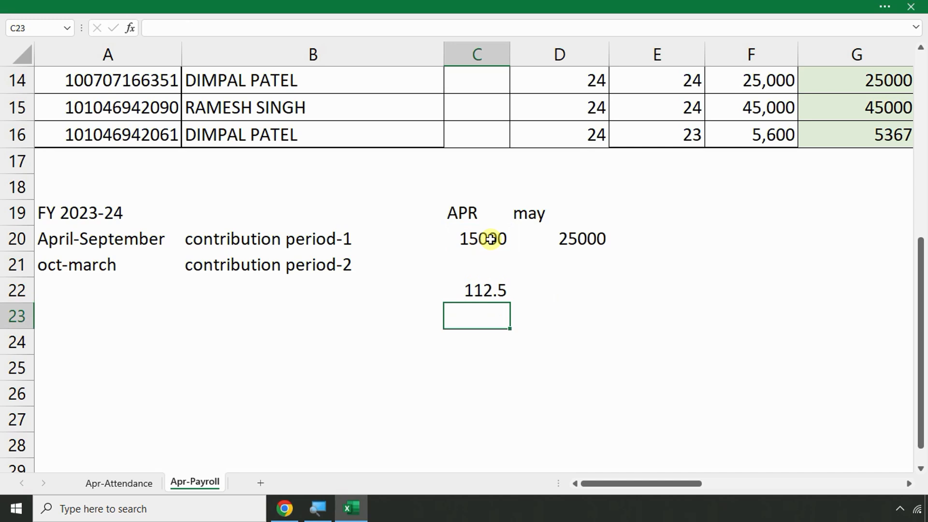
# Put 0 in D22 under May's 25000
pyautogui.press('Up')
pyautogui.press('Right')
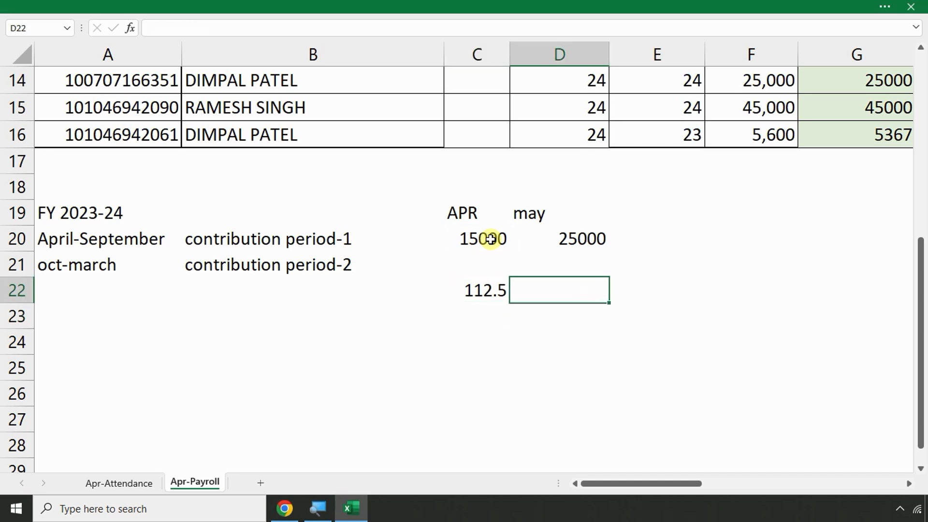
pyautogui.write('0')
pyautogui.press('Return')
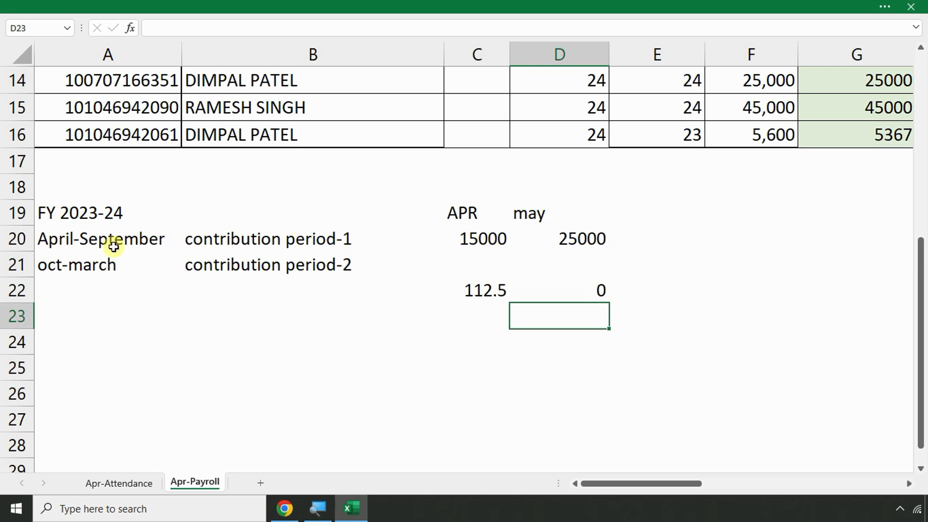
pyautogui.click(73, 239)
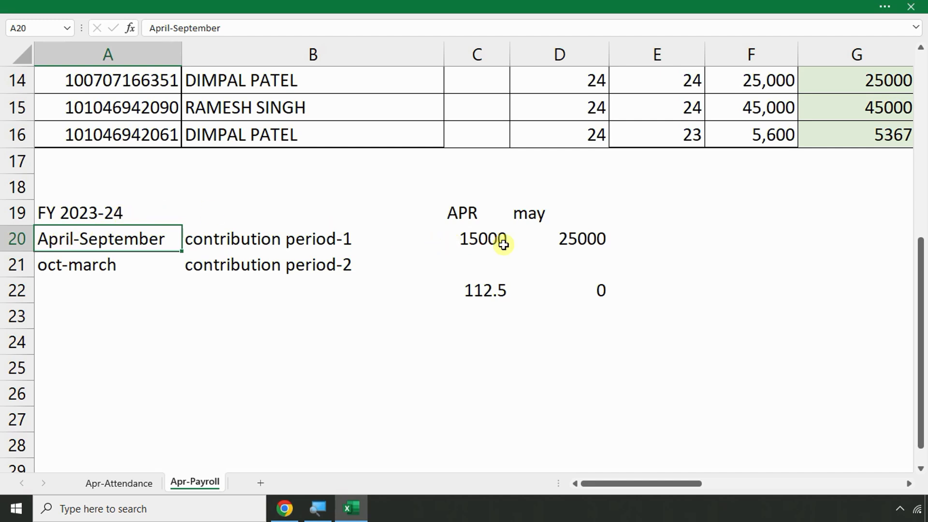
pyautogui.click(568, 238)
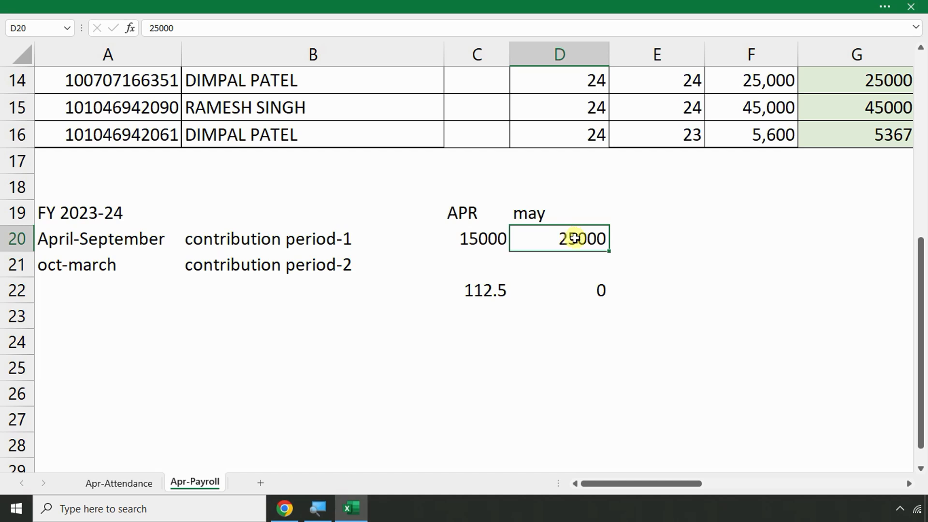
# Replace D22's 0 with =D20*.75/100, giving May's ESI of 187.5
pyautogui.click(572, 290)
pyautogui.write('=')
pyautogui.click(571, 234)
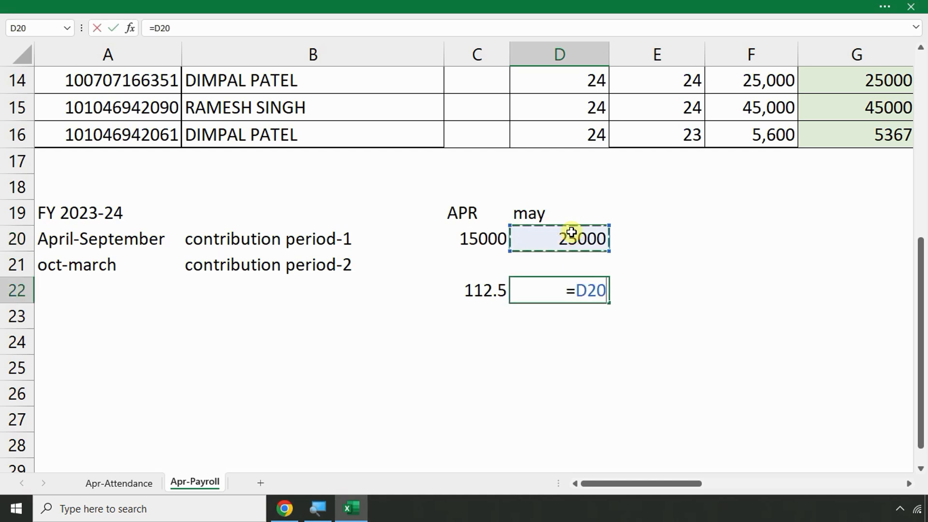
pyautogui.write('*02')
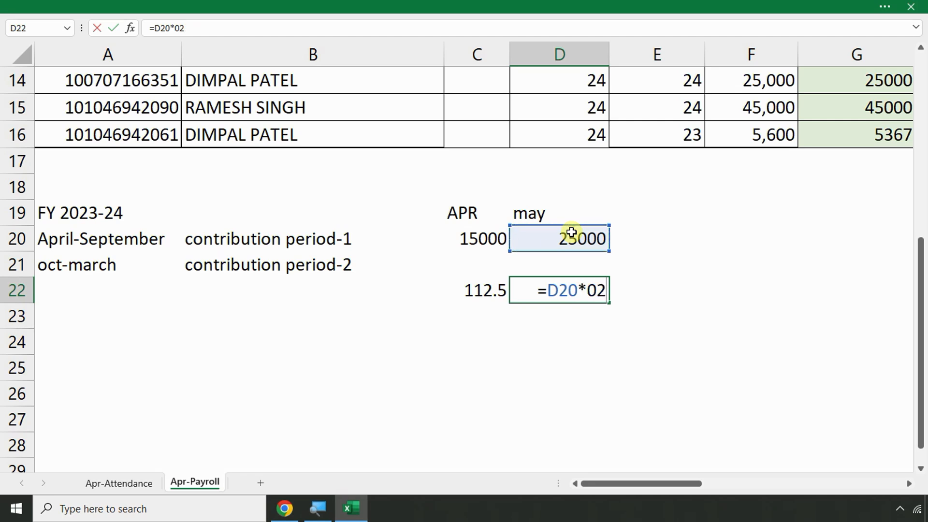
pyautogui.press('BackSpace')
pyautogui.write('.75/100')
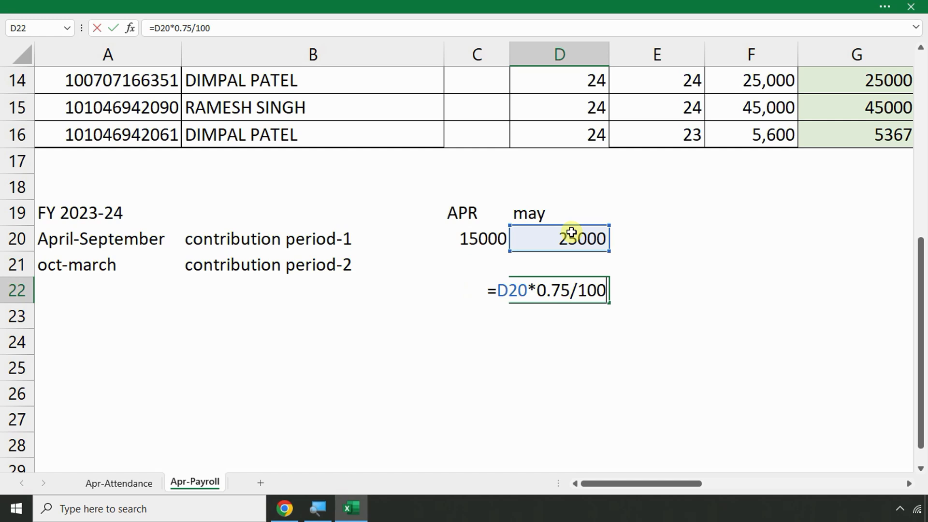
pyautogui.press('Return')
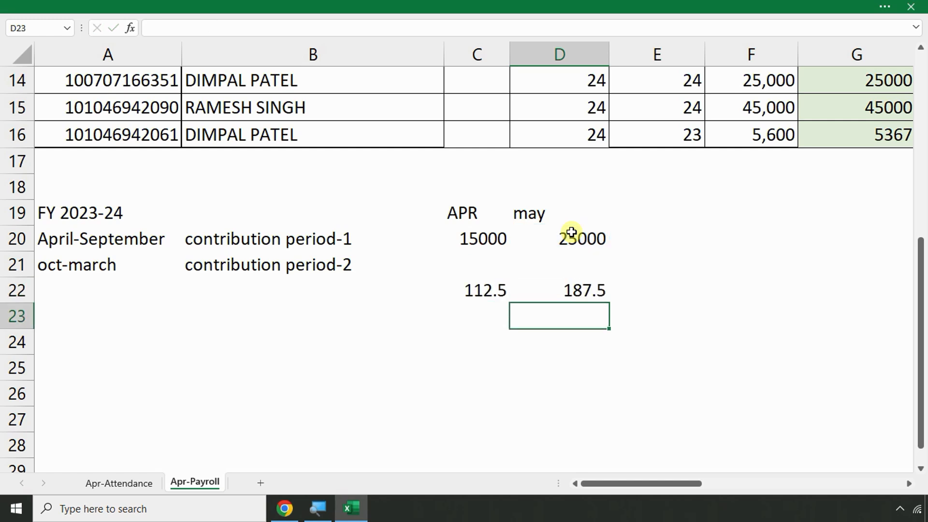
pyautogui.click(571, 233)
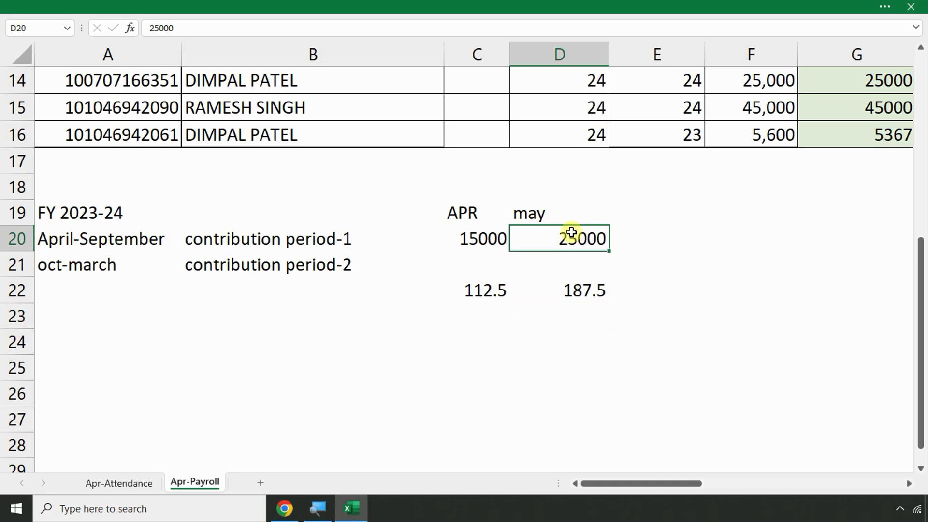
pyautogui.click(484, 231)
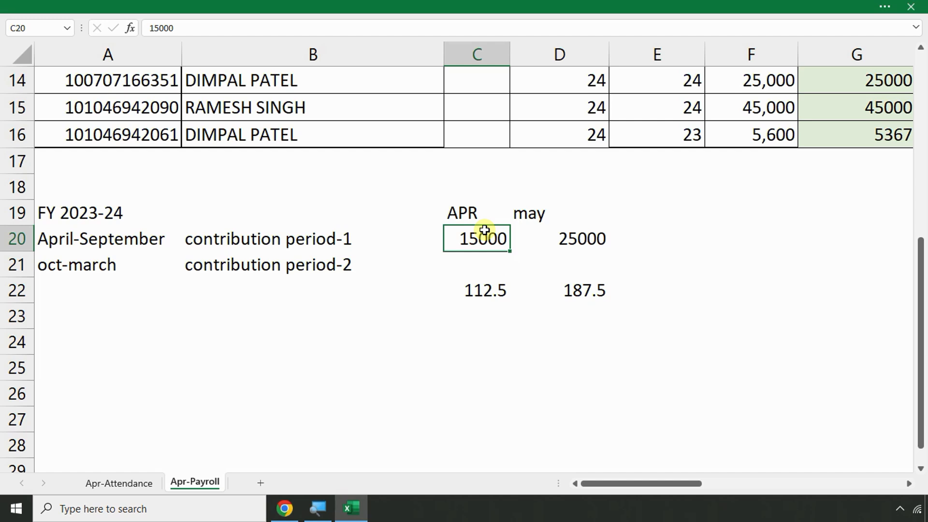
# Type june and july in E19 and F19, then fill the month headings through march
pyautogui.click(648, 211)
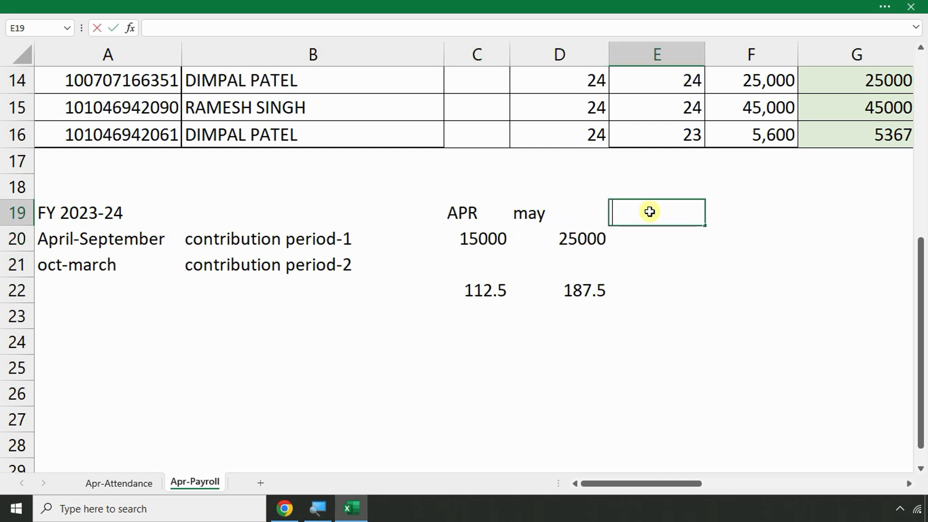
pyautogui.write('june')
pyautogui.press('Return')
pyautogui.click(651, 213)
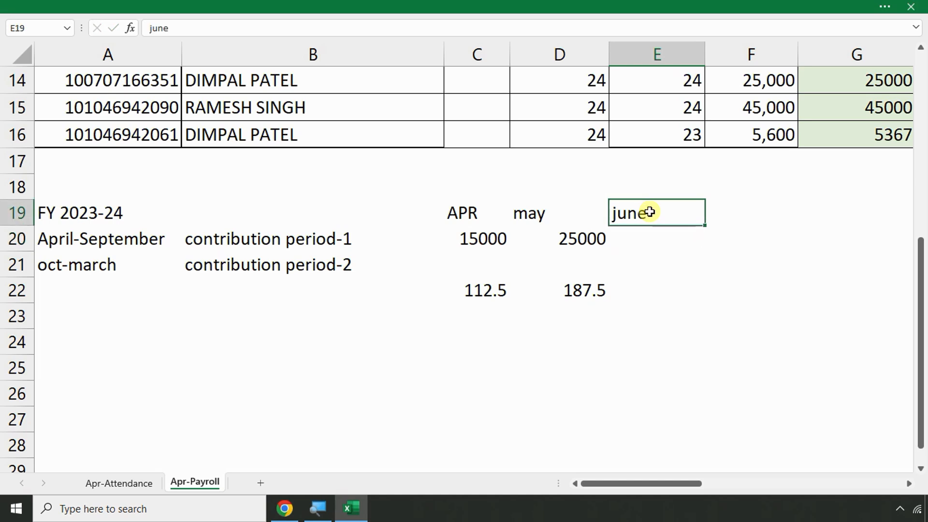
pyautogui.press('Tab')
pyautogui.write('july')
pyautogui.press('Return')
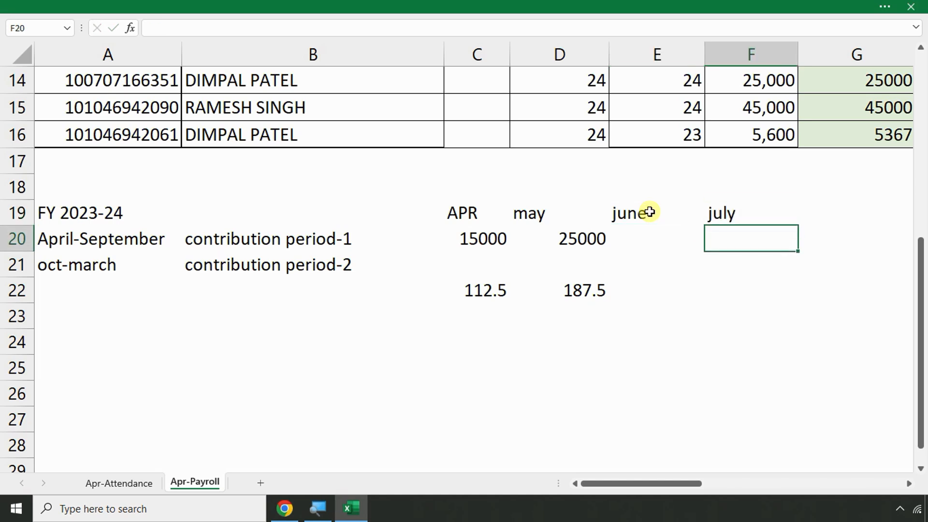
pyautogui.press('Up')
pyautogui.press('Right')
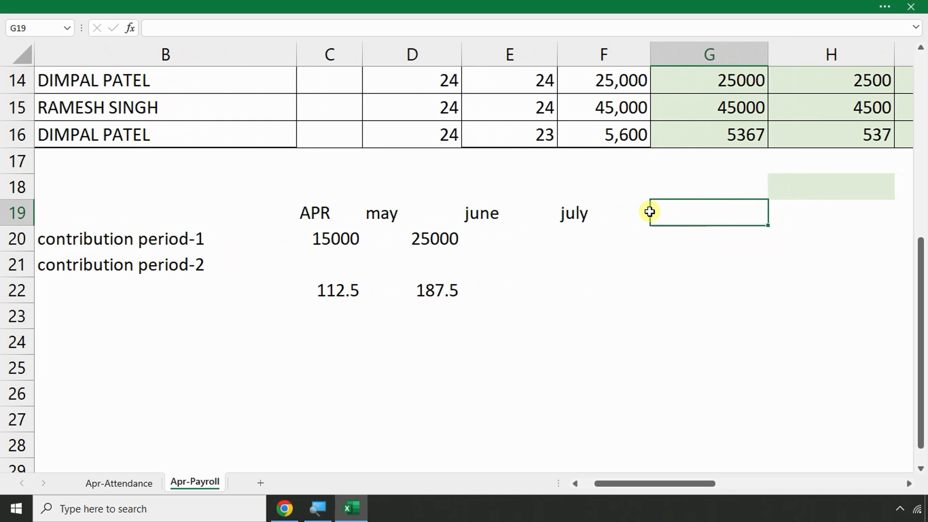
pyautogui.click(581, 216)
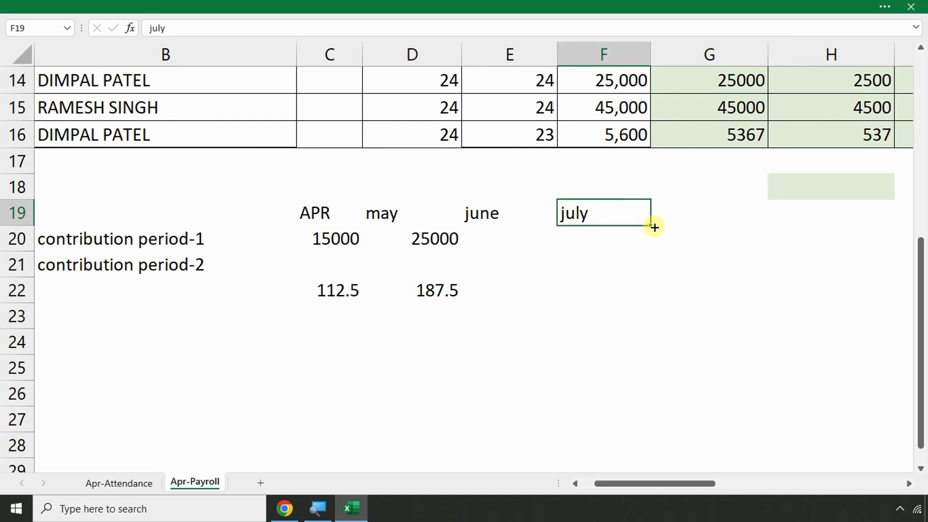
pyautogui.moveTo(657, 228); pyautogui.dragTo(829, 224)
pyautogui.click(572, 208)
# Fill 25000 from D20 across row 20 under every remaining month
pyautogui.click(561, 256)
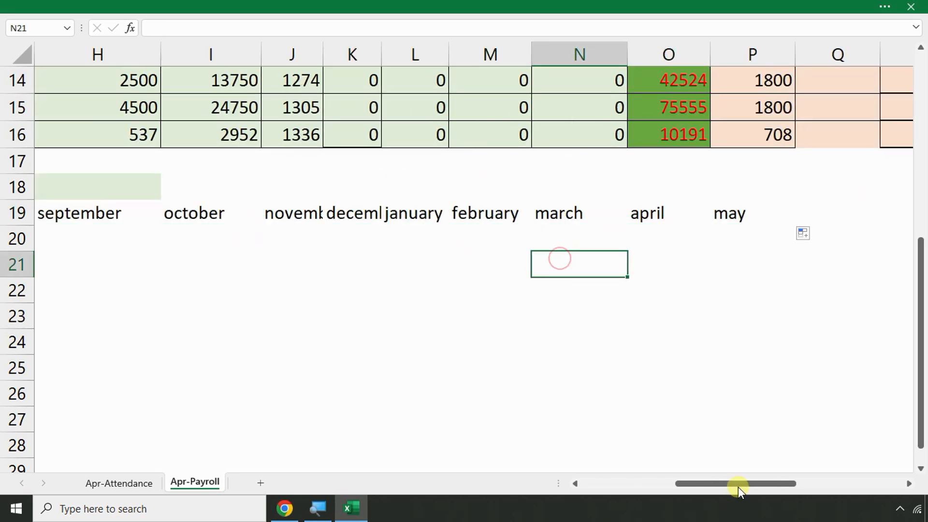
pyautogui.moveTo(737, 484); pyautogui.dragTo(644, 480)
pyautogui.click(587, 244)
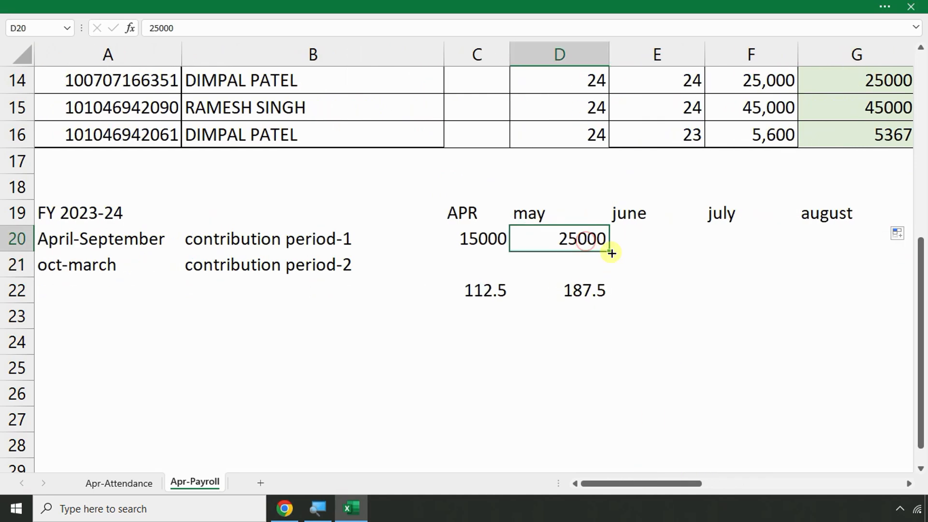
pyautogui.moveTo(611, 253); pyautogui.dragTo(897, 251)
# Copy May's 187.5 ESI formula from D22 across row 22 for the following months
pyautogui.click(303, 312)
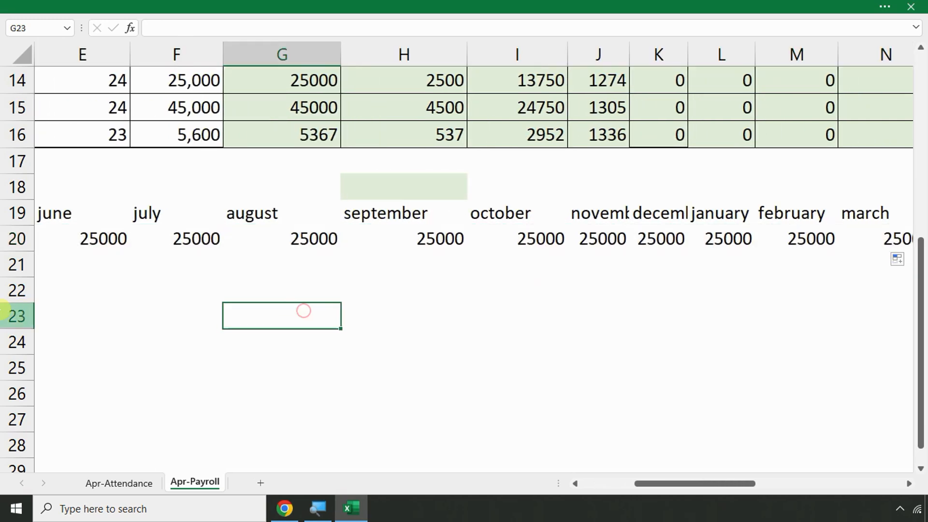
pyautogui.press('Home')
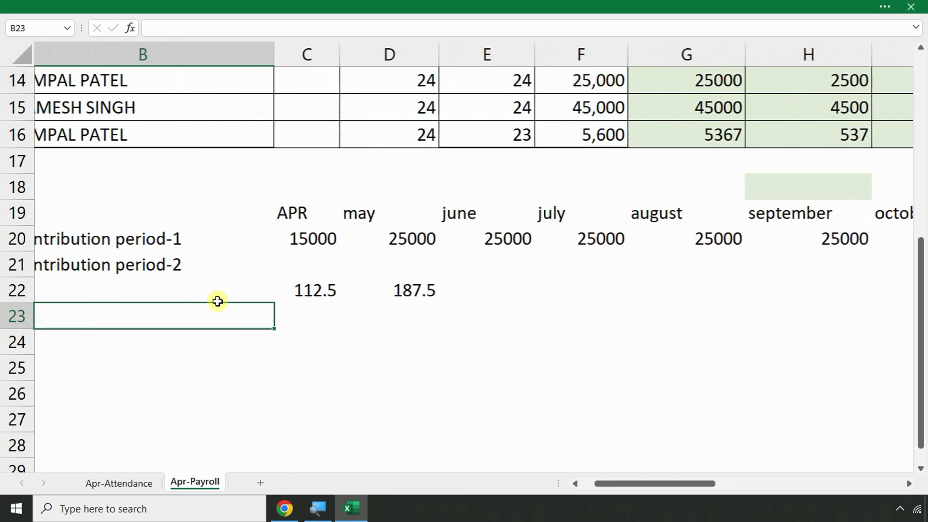
pyautogui.click(435, 292)
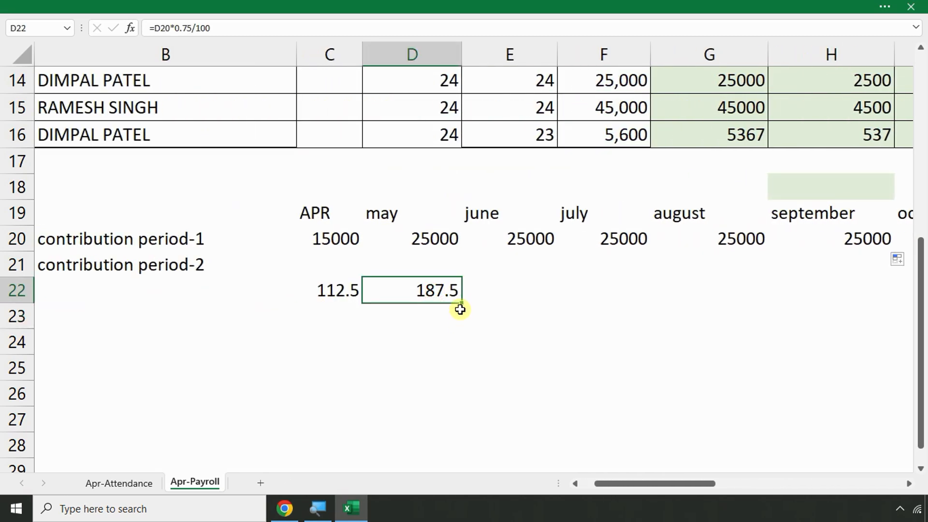
pyautogui.moveTo(462, 302); pyautogui.dragTo(850, 302)
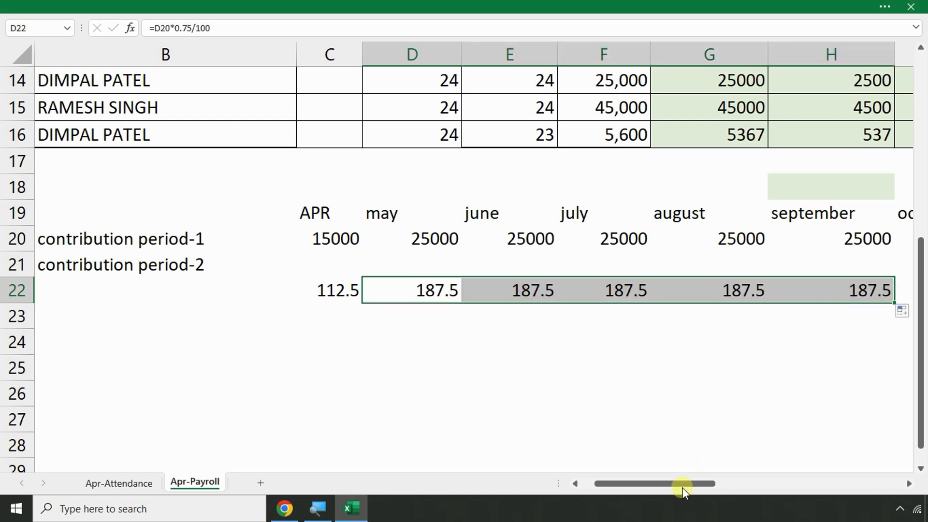
pyautogui.click(329, 230)
pyautogui.moveTo(329, 228); pyautogui.dragTo(332, 285)
pyautogui.click(392, 238)
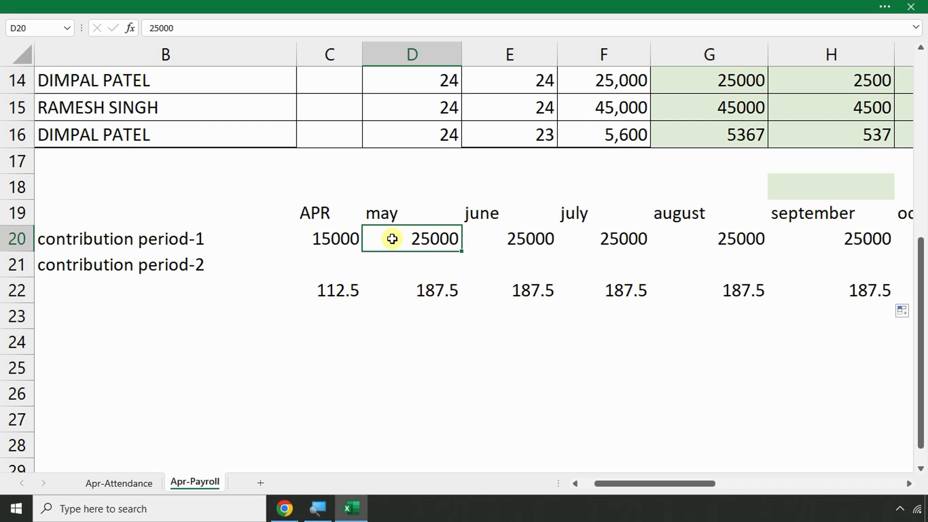
# Enter the note DIS in I22 under october
pyautogui.press('Right')
pyautogui.press('Right')
pyautogui.press('Right')
pyautogui.press('Right')
pyautogui.press('Right')
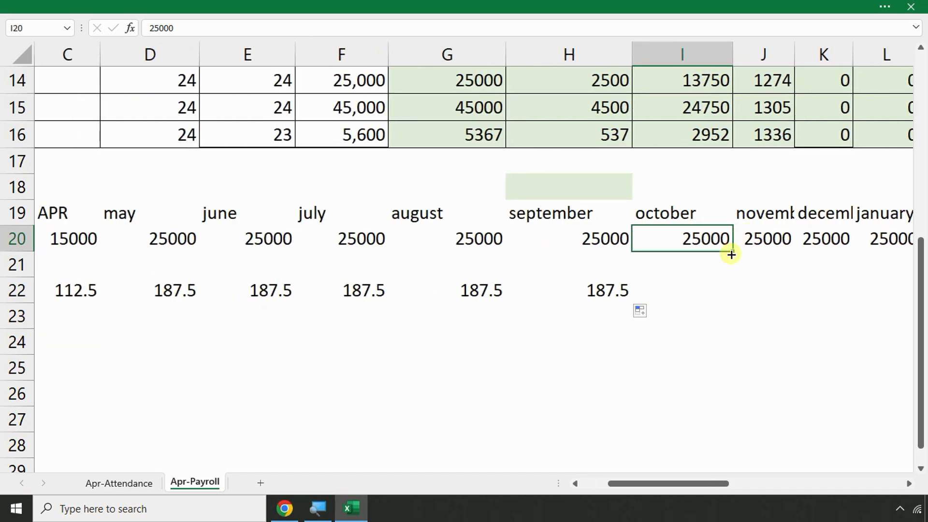
pyautogui.click(664, 293)
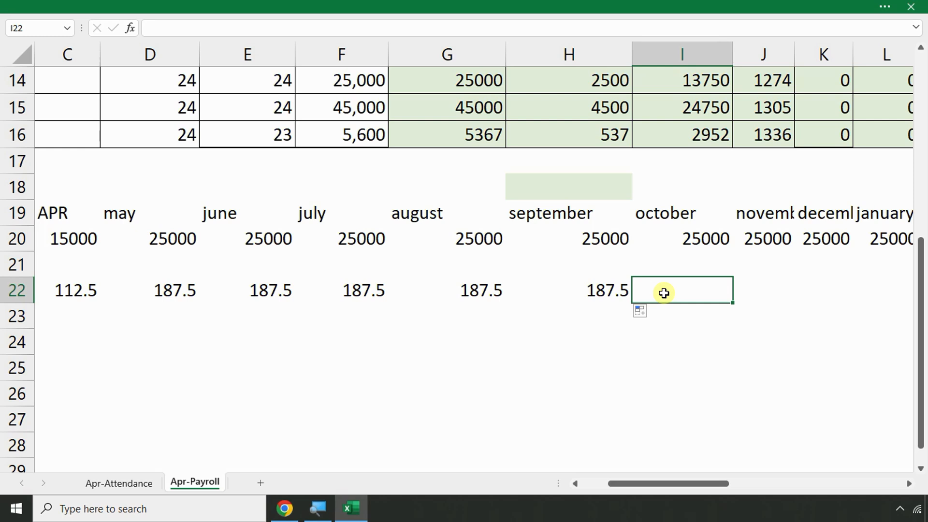
pyautogui.press('Up')
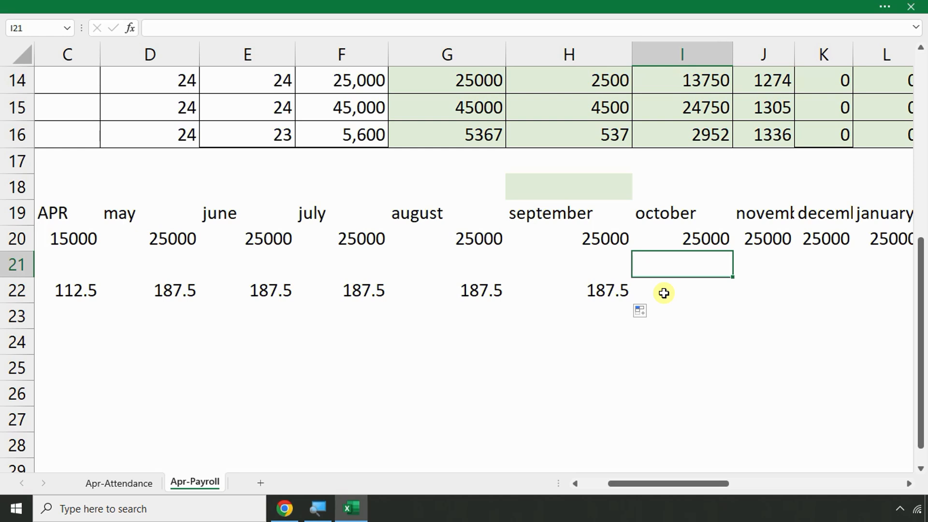
pyautogui.press('Up')
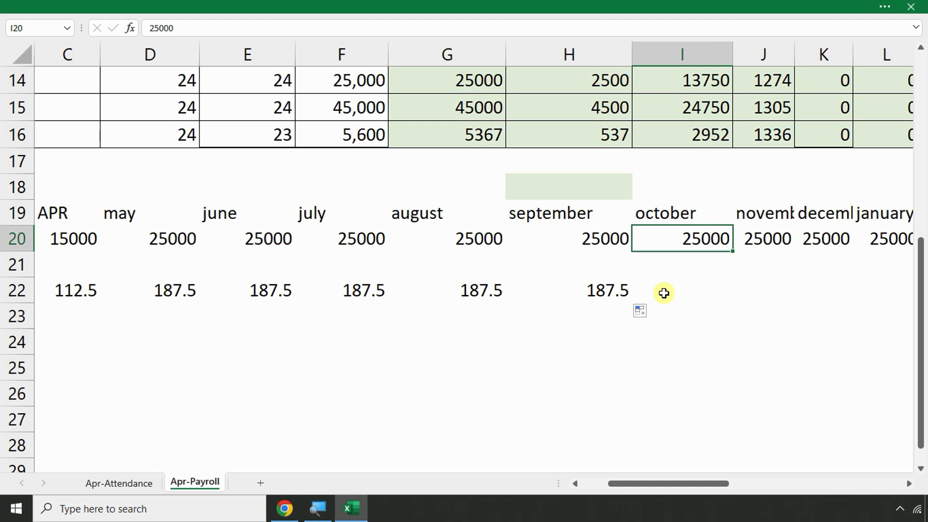
pyautogui.press('Down')
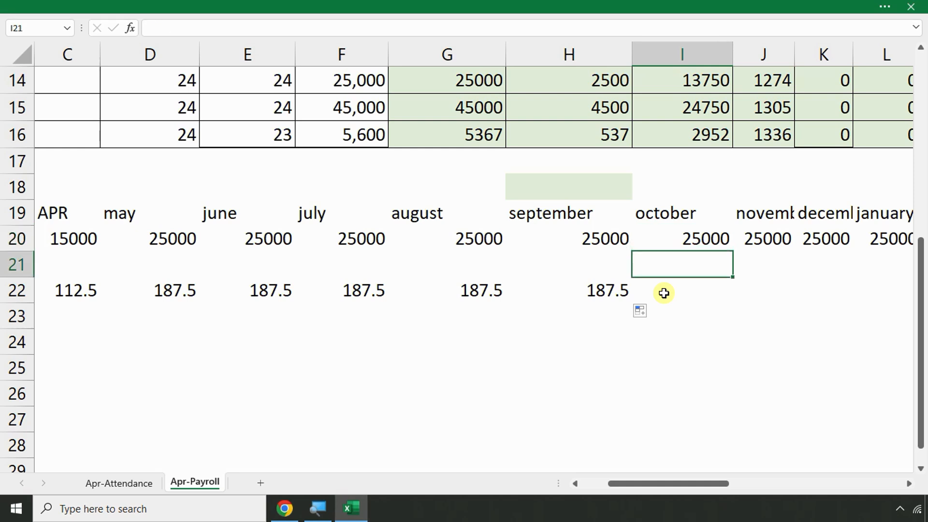
pyautogui.press('Down')
pyautogui.write('ddiss')
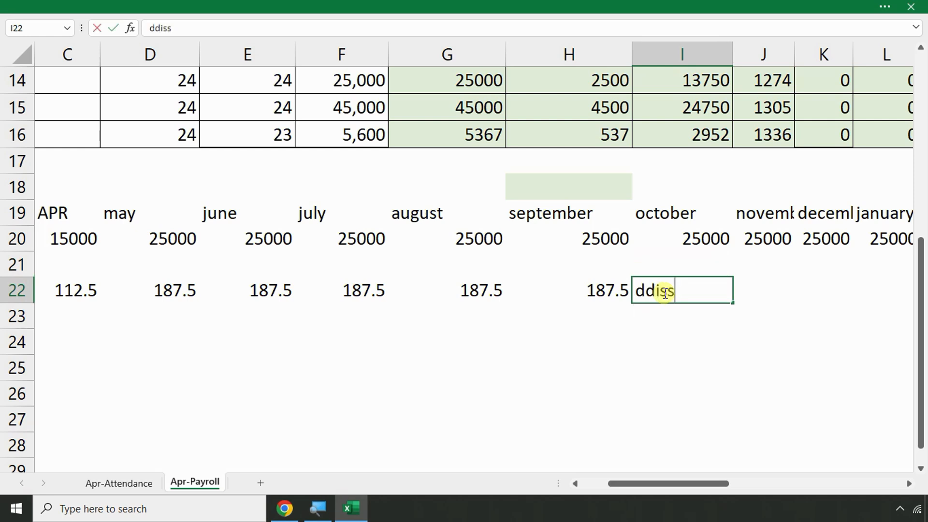
pyautogui.press('BackSpace')
pyautogui.press('BackSpace')
pyautogui.press('BackSpace')
pyautogui.press('BackSpace')
pyautogui.press('BackSpace')
pyautogui.write('DIS')
pyautogui.press('Return')
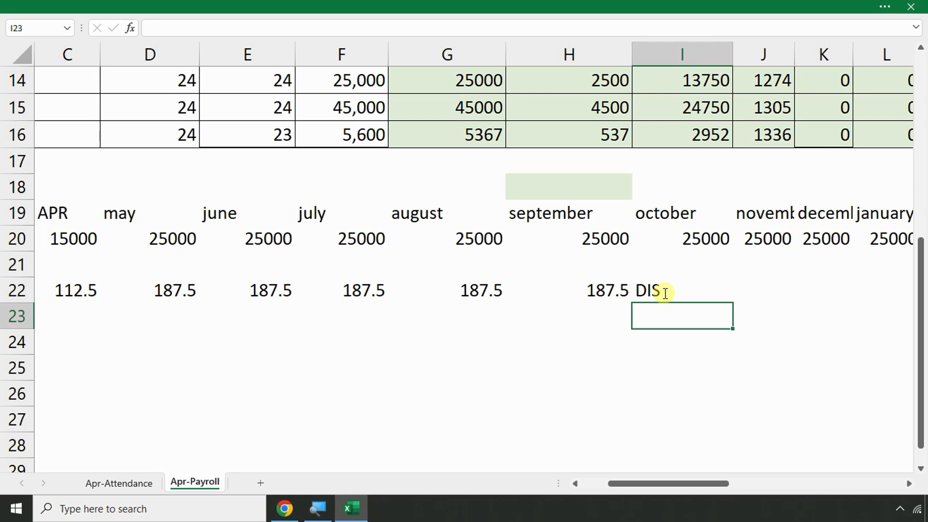
pyautogui.press('Up')
pyautogui.press('Up')
pyautogui.press('Up')
pyautogui.press('Up')
pyautogui.press('Up')
pyautogui.press('Up')
pyautogui.press('Up')
pyautogui.press('Up')
pyautogui.press('Up')
pyautogui.press('Up')
pyautogui.press('Up')
pyautogui.press('Up')
pyautogui.press('Up')
pyautogui.press('Up')
pyautogui.press('Up')
pyautogui.press('Up')
pyautogui.press('Up')
pyautogui.press('Up')
pyautogui.press('Up')
pyautogui.press('Up')
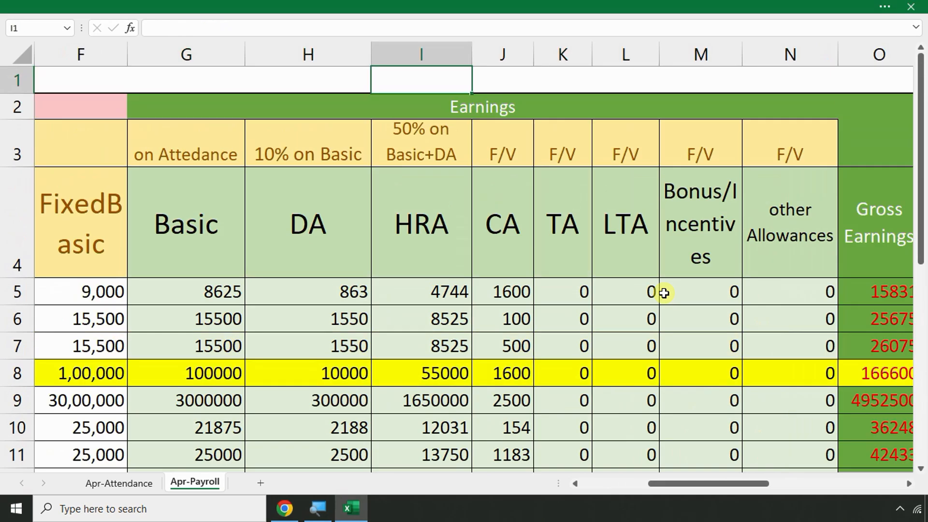
# Widen column Q and enter Yes in Q5 for the first employee and No in Q6 for the second
pyautogui.press('Right')
pyautogui.press('Right')
pyautogui.press('Right')
pyautogui.press('Right')
pyautogui.press('Right')
pyautogui.press('Right')
pyautogui.press('Right')
pyautogui.press('Right')
pyautogui.press('Right')
pyautogui.press('Right')
pyautogui.press('Right')
pyautogui.press('Right')
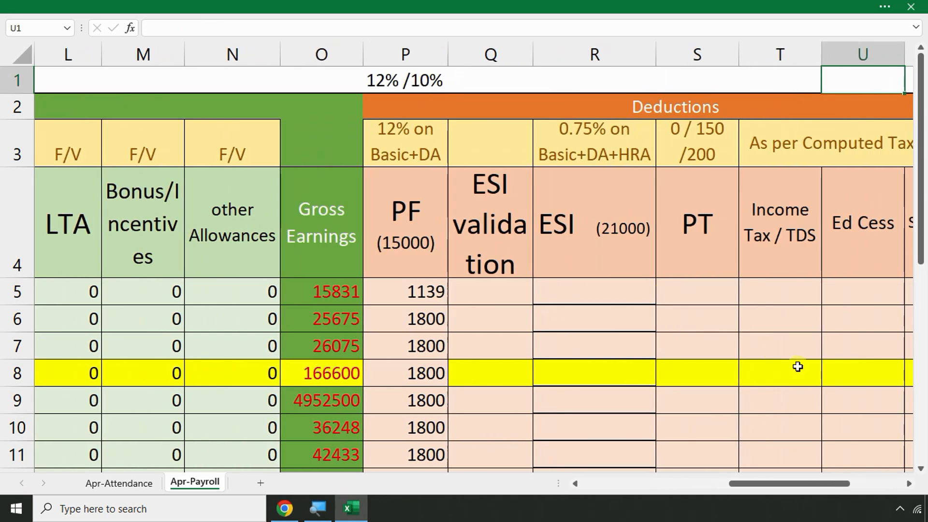
pyautogui.click(591, 285)
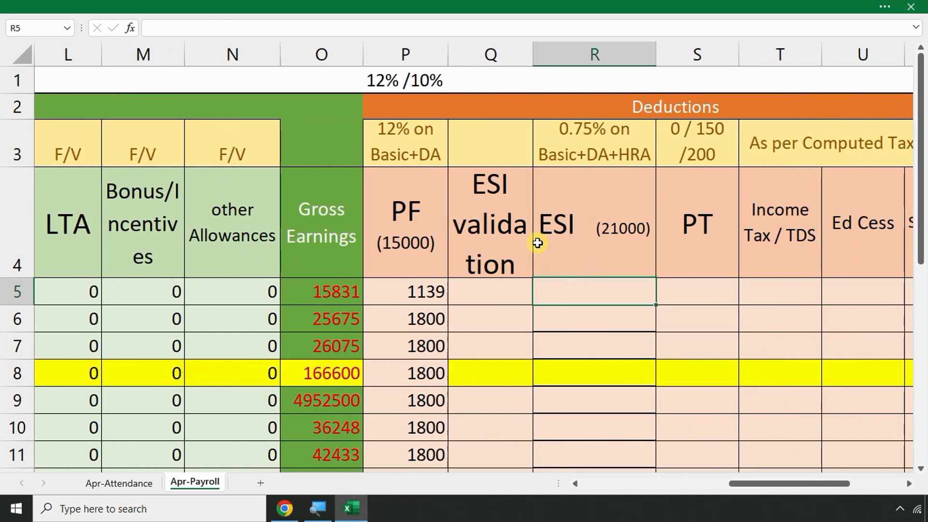
pyautogui.moveTo(532, 60); pyautogui.dragTo(591, 57)
pyautogui.click(487, 299)
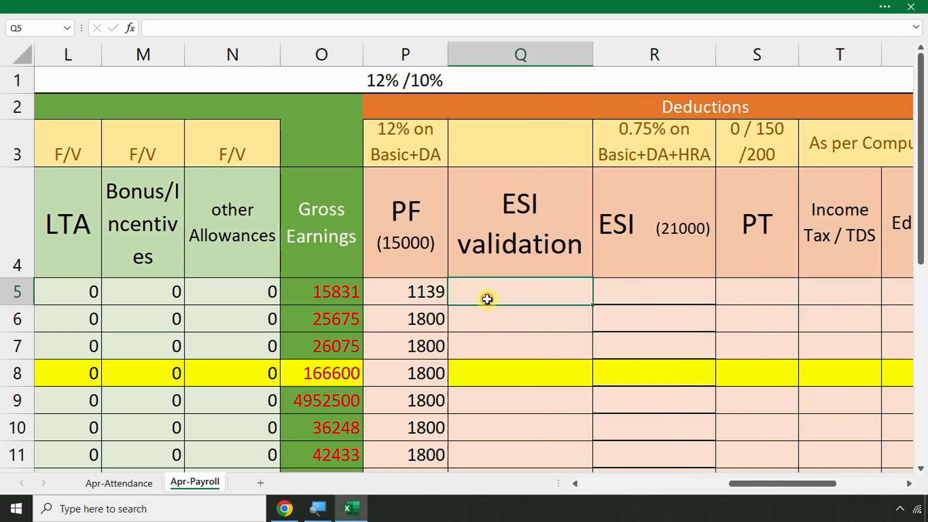
pyautogui.write('yES')
pyautogui.press('Return')
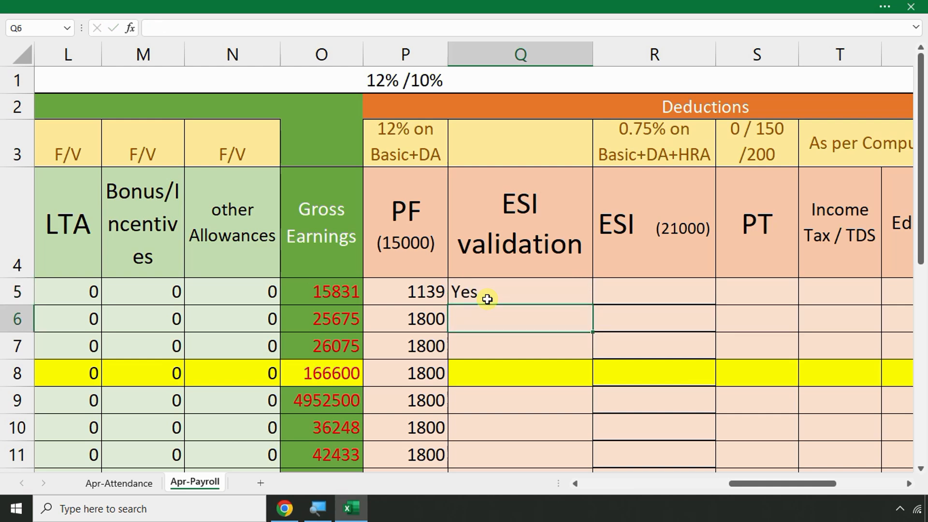
pyautogui.write('nO')
pyautogui.press('Return')
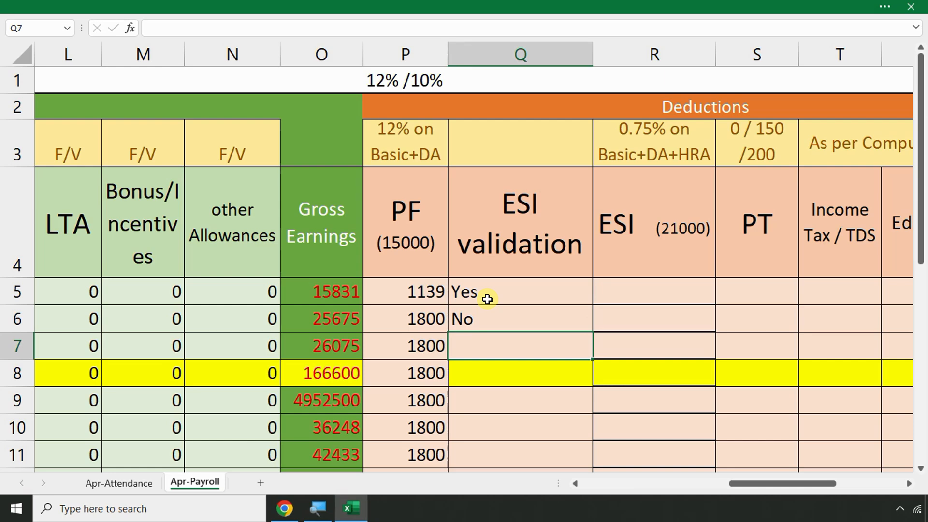
# Review the ESI validation cells and copy Q6's No down the rest of column Q
pyautogui.press('Down')
pyautogui.press('Down')
pyautogui.press('Down')
pyautogui.press('Down')
pyautogui.press('Down')
pyautogui.press('Down')
pyautogui.press('Down')
pyautogui.press('Down')
pyautogui.press('Down')
pyautogui.press('Down')
pyautogui.press('Down')
pyautogui.press('Down')
pyautogui.press('Down')
pyautogui.press('Down')
pyautogui.press('Down')
pyautogui.press('Down')
pyautogui.press('Down')
pyautogui.press('Down')
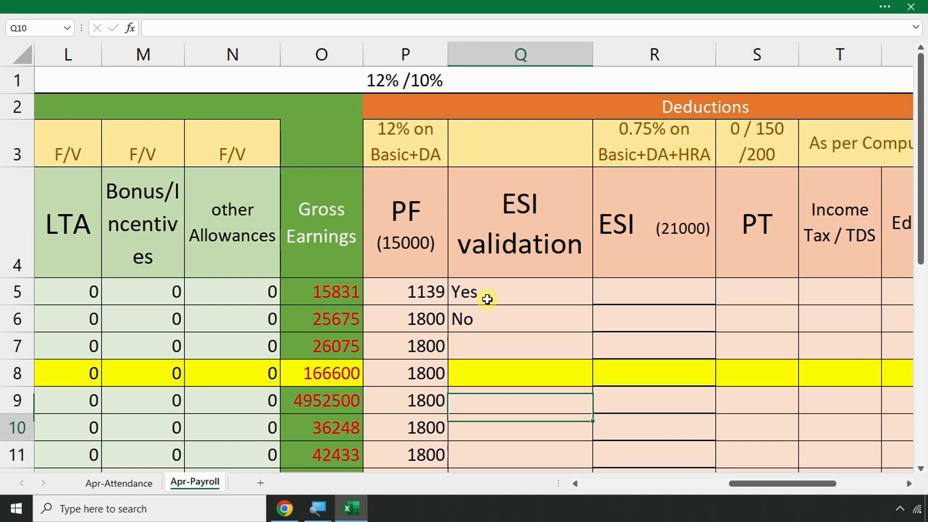
pyautogui.press('Left')
pyautogui.press('Left')
pyautogui.press('Left')
pyautogui.press('Left')
pyautogui.press('Left')
pyautogui.press('Left')
pyautogui.press('Left')
pyautogui.press('Left')
pyautogui.press('Left')
pyautogui.press('Left')
pyautogui.press('Left')
pyautogui.press('Left')
pyautogui.press('Left')
pyautogui.press('Left')
pyautogui.press('Left')
pyautogui.press('Left')
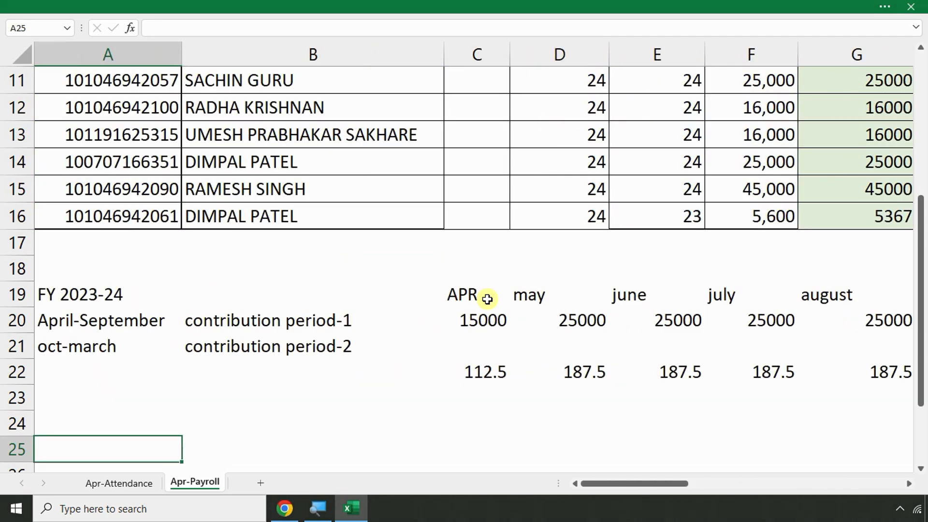
pyautogui.press('Up')
pyautogui.press('Up')
pyautogui.press('Up')
pyautogui.press('Up')
pyautogui.press('Up')
pyautogui.press('Up')
pyautogui.press('Up')
pyautogui.press('Up')
pyautogui.press('Up')
pyautogui.press('Up')
pyautogui.press('Up')
pyautogui.press('Up')
pyautogui.press('Up')
pyautogui.press('Up')
pyautogui.press('Up')
pyautogui.press('Up')
pyautogui.press('Up')
pyautogui.press('Up')
pyautogui.press('Up')
pyautogui.press('Up')
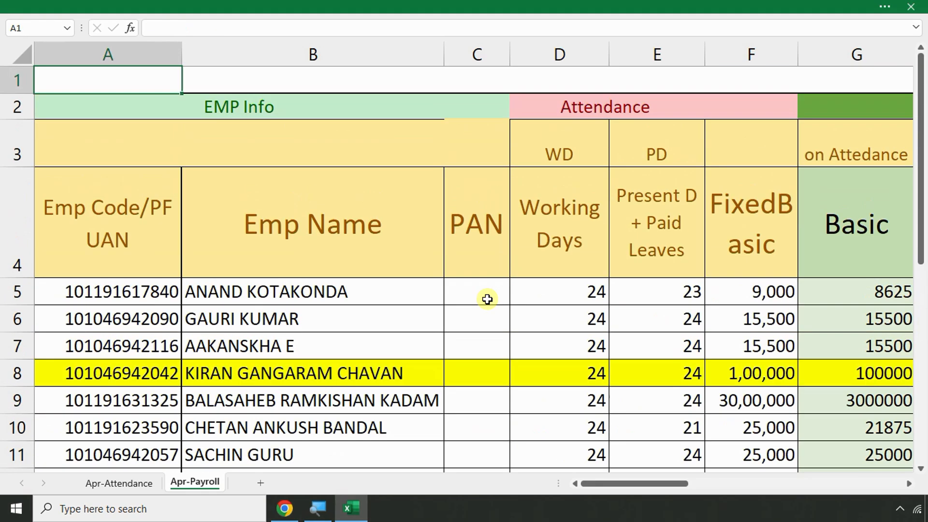
pyautogui.press('Right')
pyautogui.press('Right')
pyautogui.press('Right')
pyautogui.press('Right')
pyautogui.press('Right')
pyautogui.press('Right')
pyautogui.press('Right')
pyautogui.press('Right')
pyautogui.press('Right')
pyautogui.press('Right')
pyautogui.press('Right')
pyautogui.press('Right')
pyautogui.press('Right')
pyautogui.press('Right')
pyautogui.press('Right')
pyautogui.press('Right')
pyautogui.press('Right')
pyautogui.press('Right')
pyautogui.press('Right')
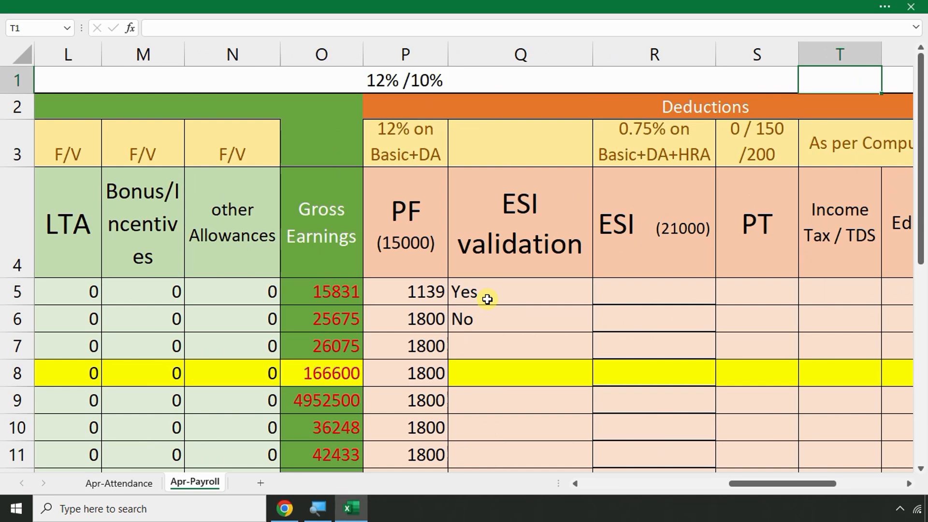
pyautogui.click(506, 317)
pyautogui.click(505, 349)
pyautogui.click(505, 378)
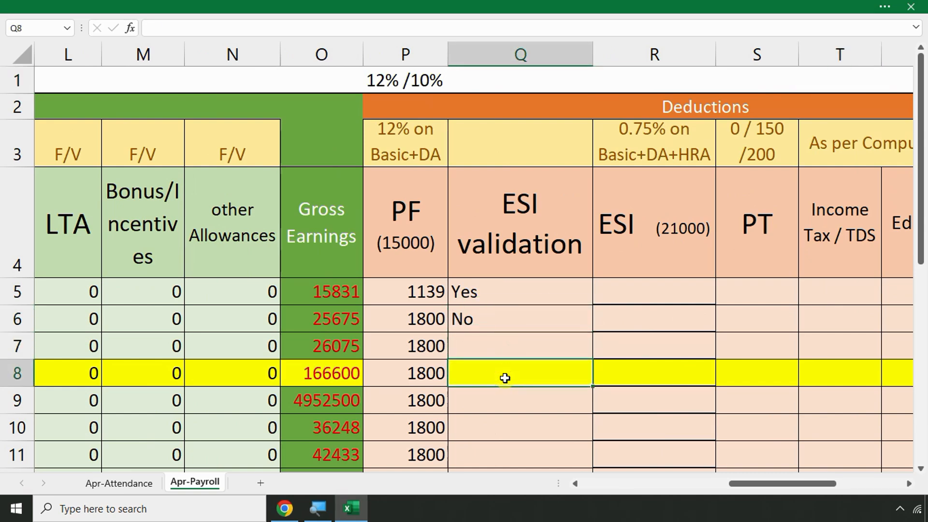
pyautogui.click(500, 312)
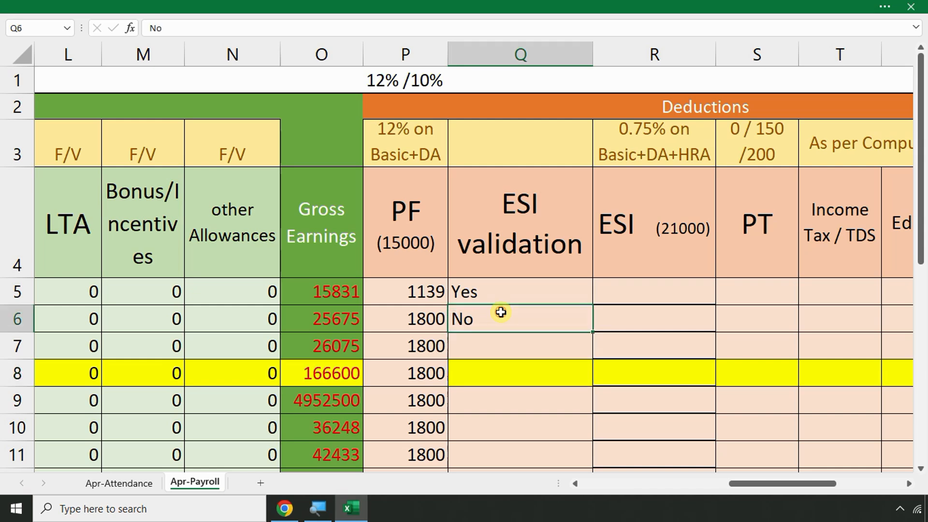
pyautogui.click(337, 285)
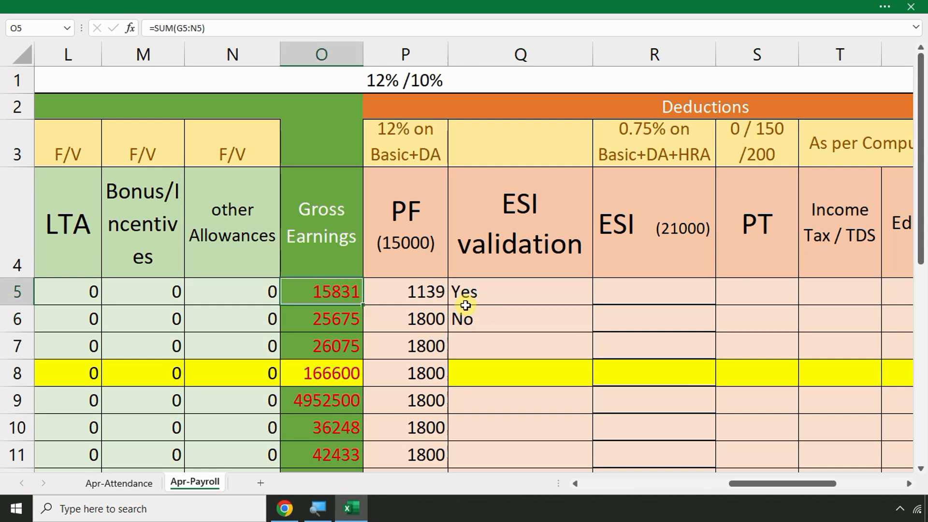
pyautogui.click(495, 312)
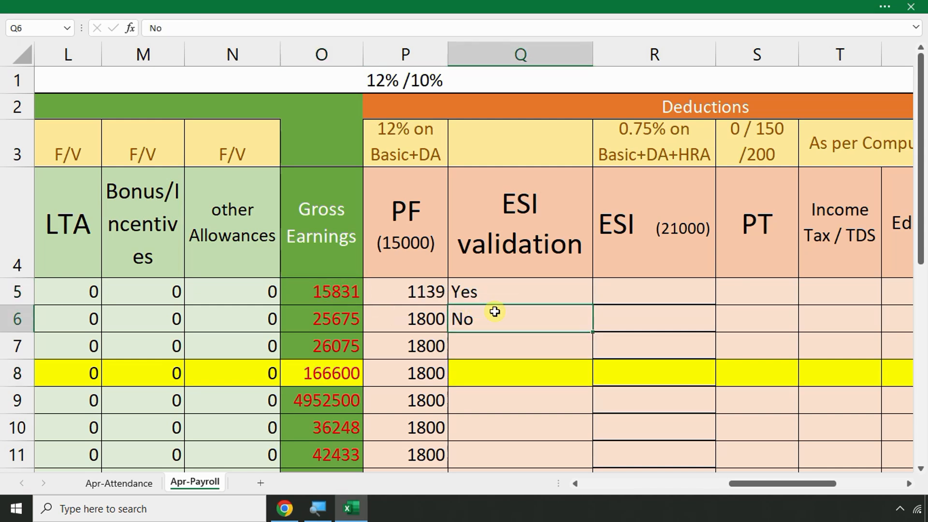
pyautogui.doubleClick(593, 333)
# Change the last employee's ESI validation entry to Yes
pyautogui.scroll(-2, 549, 346)
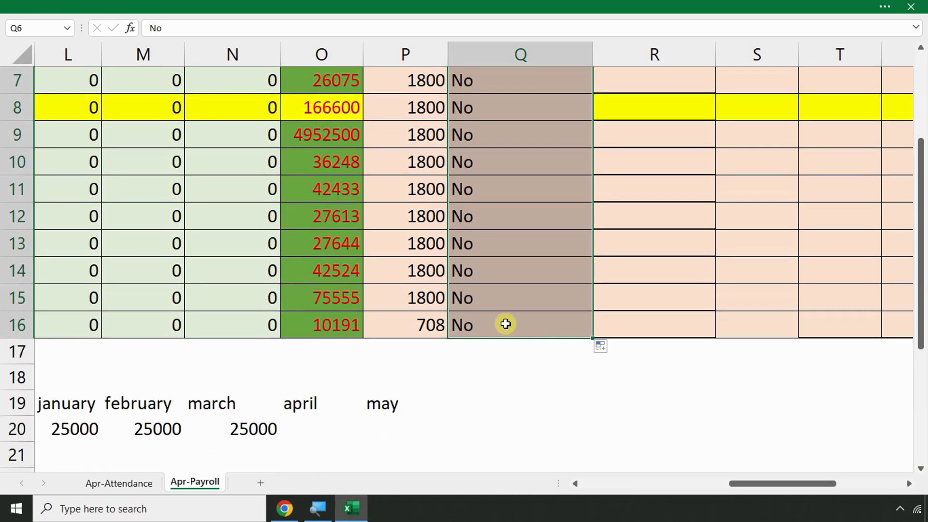
pyautogui.click(506, 324)
pyautogui.write('Yes')
pyautogui.press('Return')
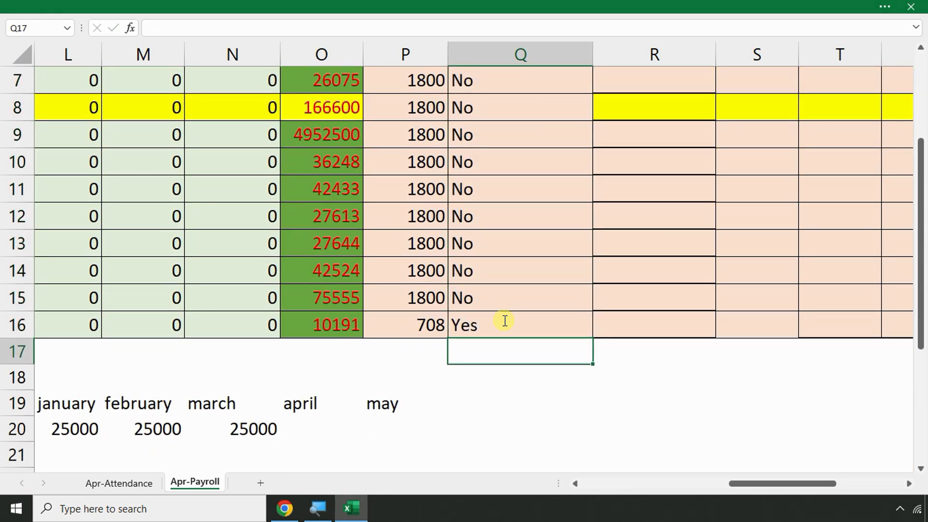
# Check row 5's earnings values and select the ESI validation entries Q5 to Q14
pyautogui.scroll(1, 532, 285)
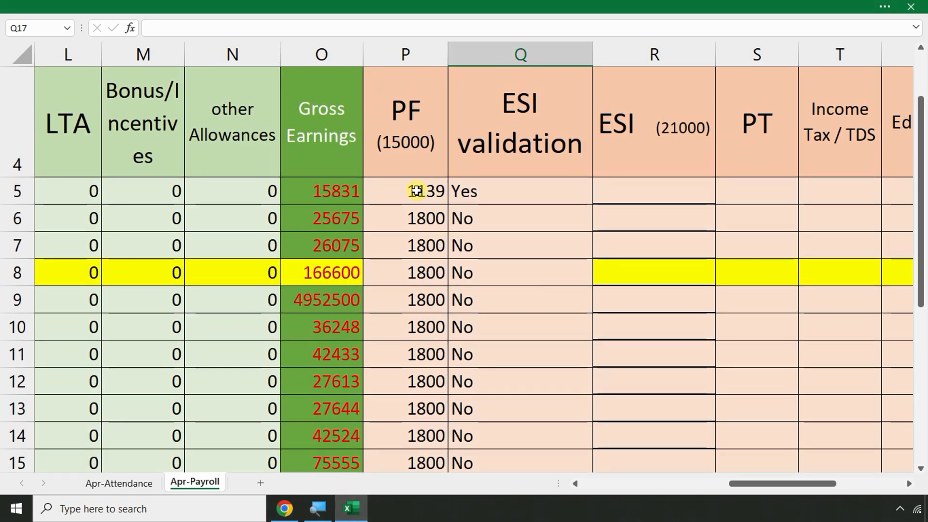
pyautogui.click(336, 190)
pyautogui.click(239, 189)
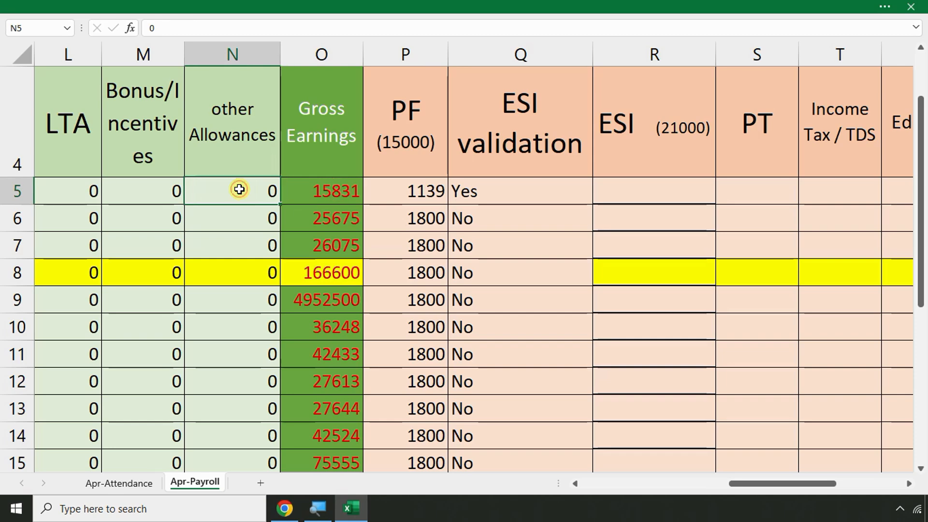
pyautogui.click(170, 190)
pyautogui.press('Home')
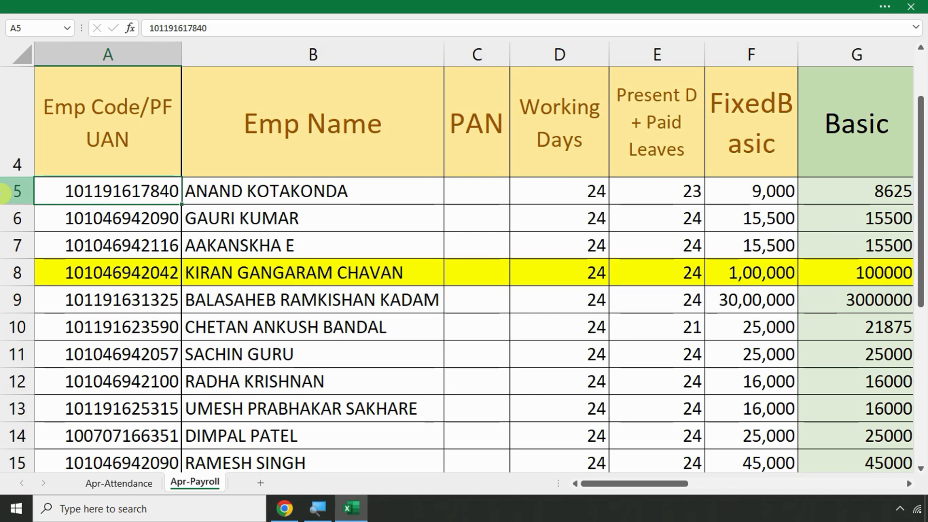
pyautogui.press('Right')
pyautogui.press('Right')
pyautogui.press('Right')
pyautogui.press('Right')
pyautogui.press('Right')
pyautogui.press('Right')
pyautogui.press('Right')
pyautogui.press('Right')
pyautogui.press('Right')
pyautogui.press('Right')
pyautogui.press('Right')
pyautogui.press('Right')
pyautogui.press('Right')
pyautogui.press('Right')
pyautogui.press('Right')
pyautogui.press('Right')
pyautogui.press('Right')
pyautogui.press('Right')
pyautogui.press('Right')
pyautogui.press('Right')
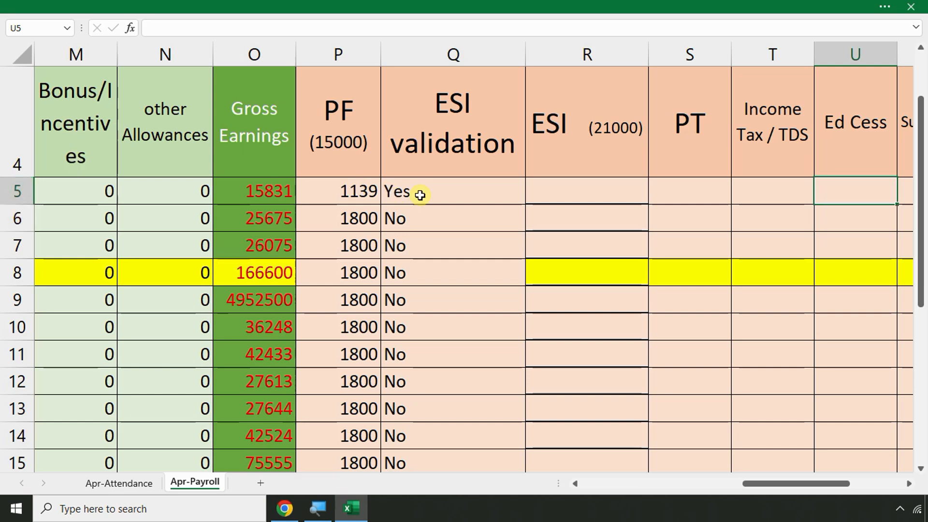
pyautogui.moveTo(420, 194); pyautogui.dragTo(443, 435)
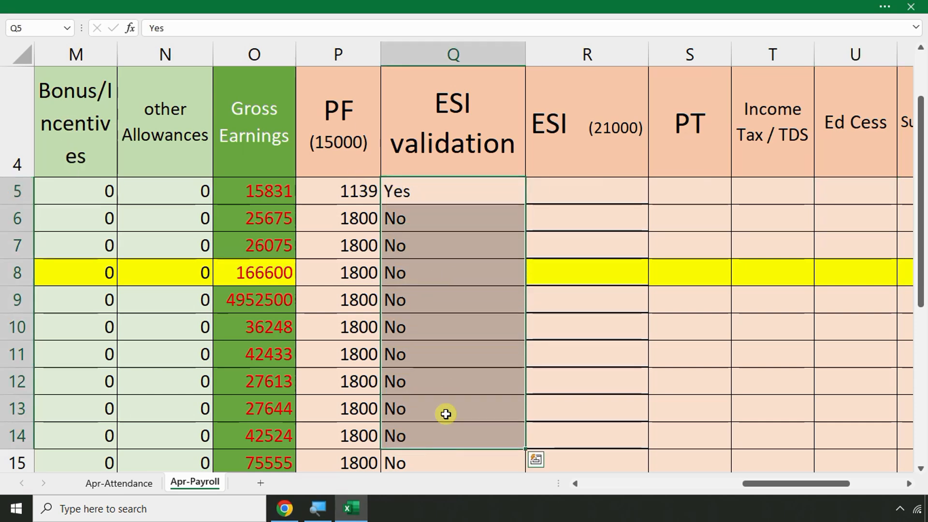
pyautogui.click(571, 190)
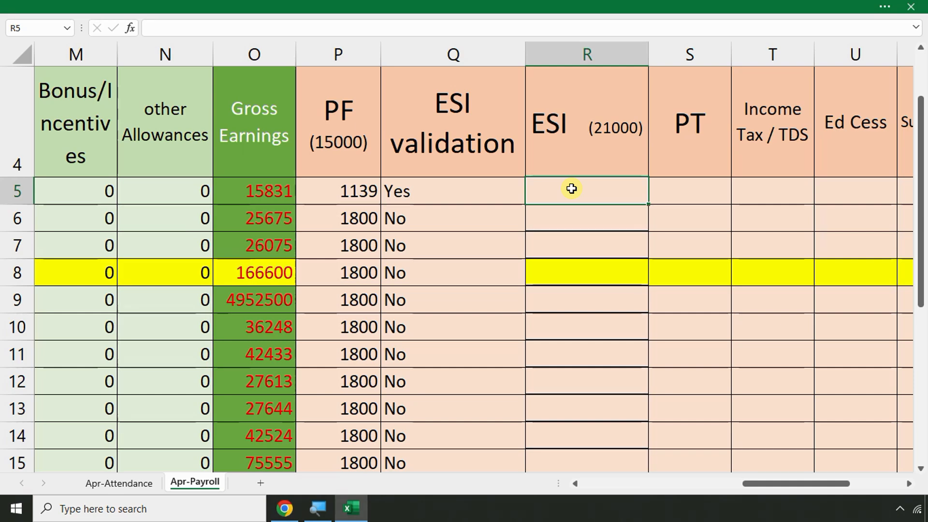
pyautogui.click(493, 188)
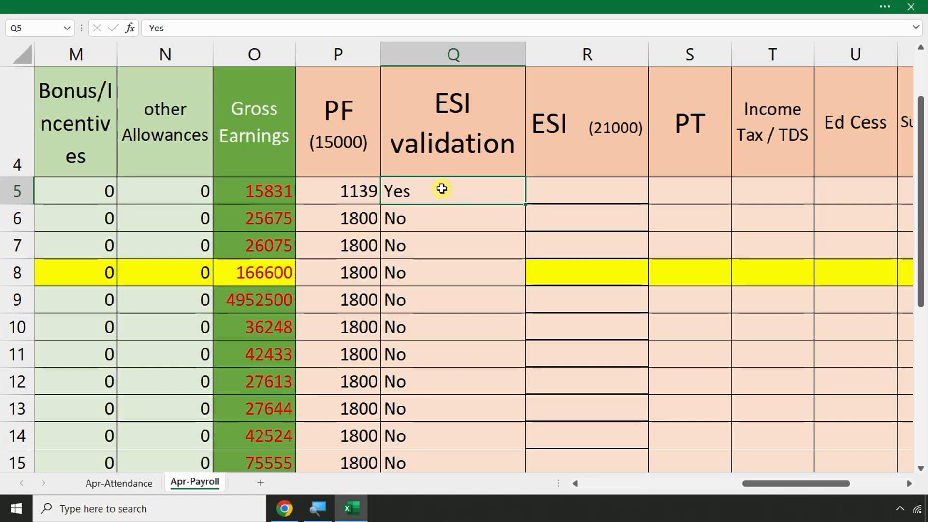
pyautogui.press('Left')
pyautogui.press('Left')
pyautogui.press('Left')
pyautogui.press('Left')
pyautogui.press('Left')
pyautogui.press('Left')
pyautogui.press('Left')
pyautogui.press('Left')
pyautogui.press('Left')
pyautogui.press('Left')
pyautogui.press('Left')
pyautogui.press('Left')
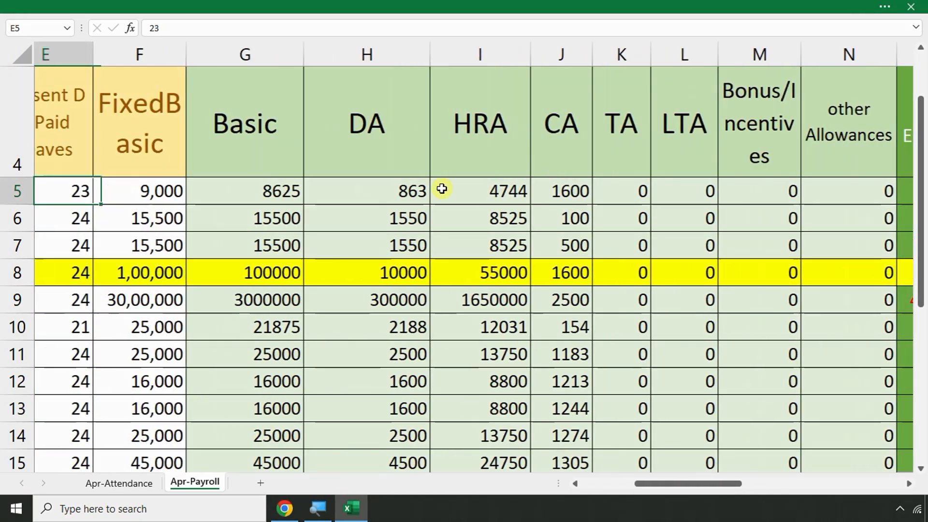
pyautogui.press('Right')
pyautogui.press('Right')
pyautogui.press('Right')
pyautogui.press('Right')
pyautogui.press('Right')
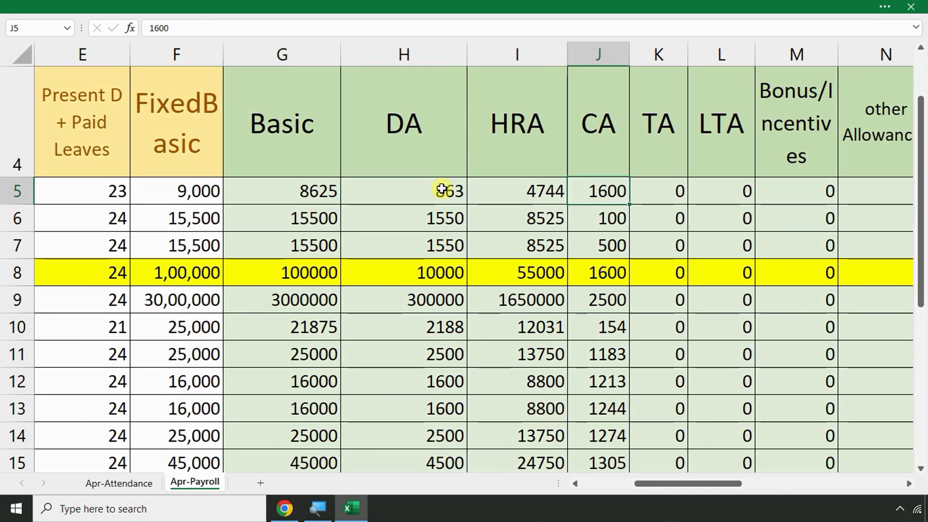
pyautogui.press('Right')
pyautogui.press('Right')
pyautogui.press('Right')
pyautogui.press('Right')
pyautogui.press('Right')
pyautogui.press('Right')
pyautogui.press('Right')
pyautogui.press('Right')
pyautogui.press('Right')
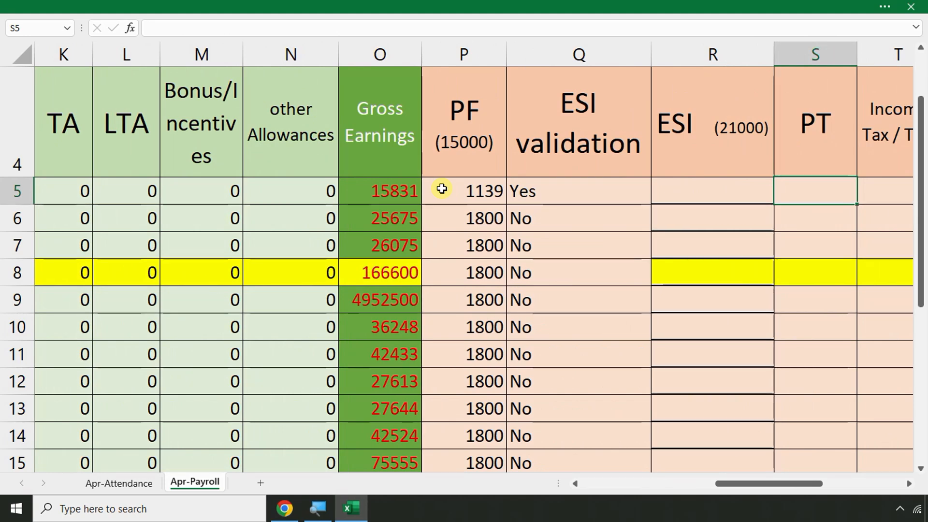
pyautogui.scroll(1, 690, 213)
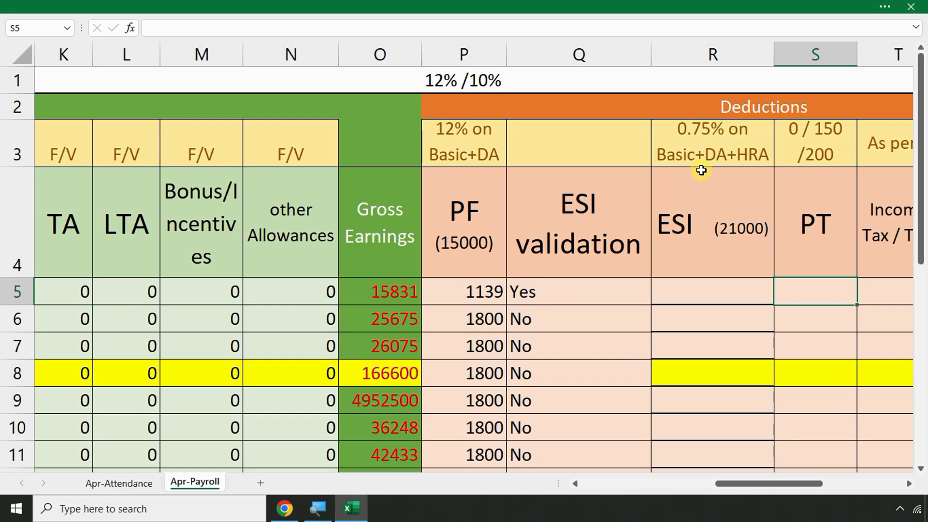
pyautogui.click(682, 285)
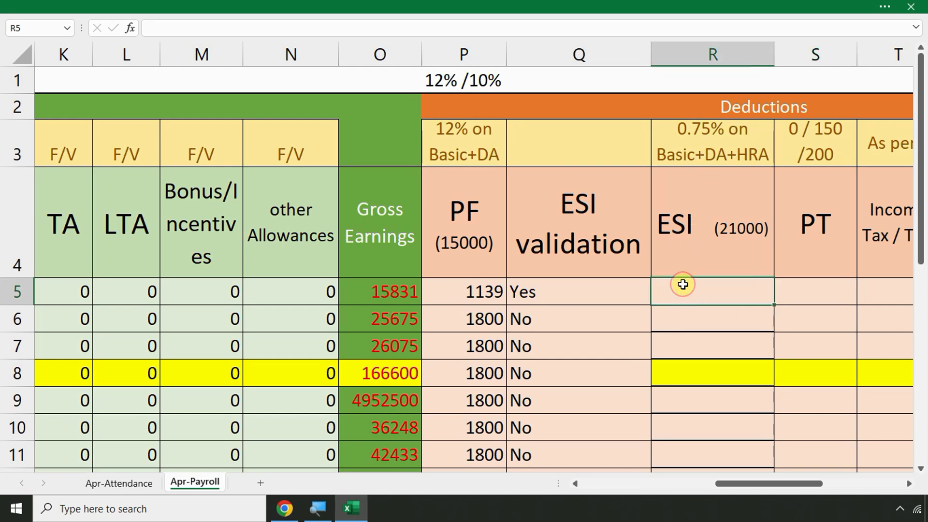
# Begin R5's formula as =IF(Q5="Yes", testing the first employee's ESI validation
pyautogui.write('=if')
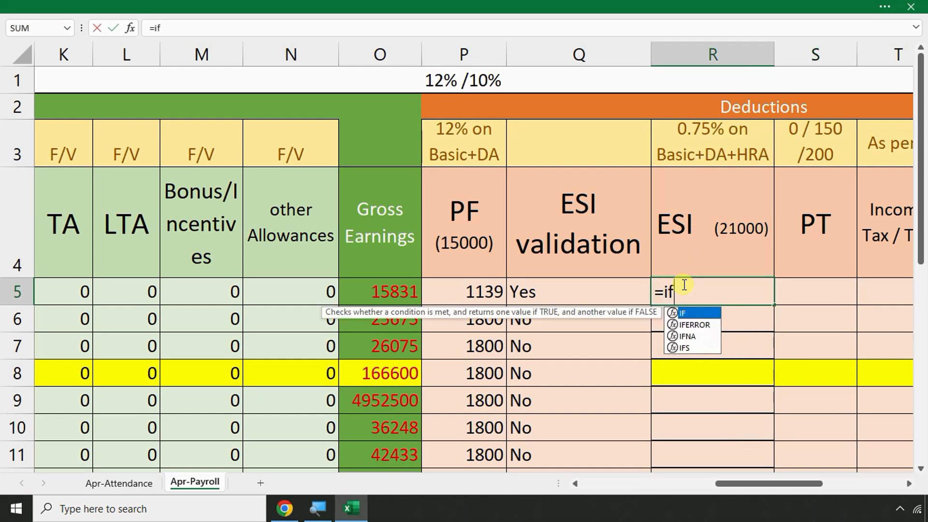
pyautogui.write('(')
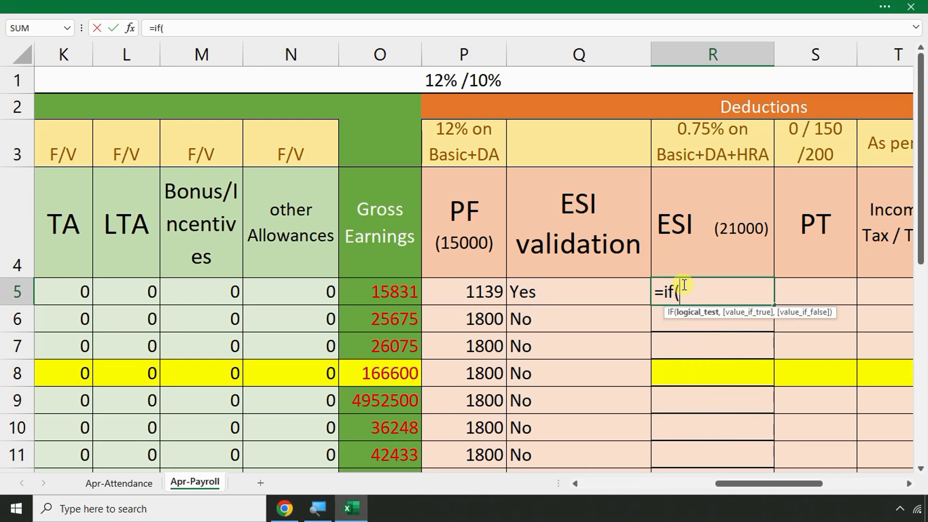
pyautogui.click(574, 291)
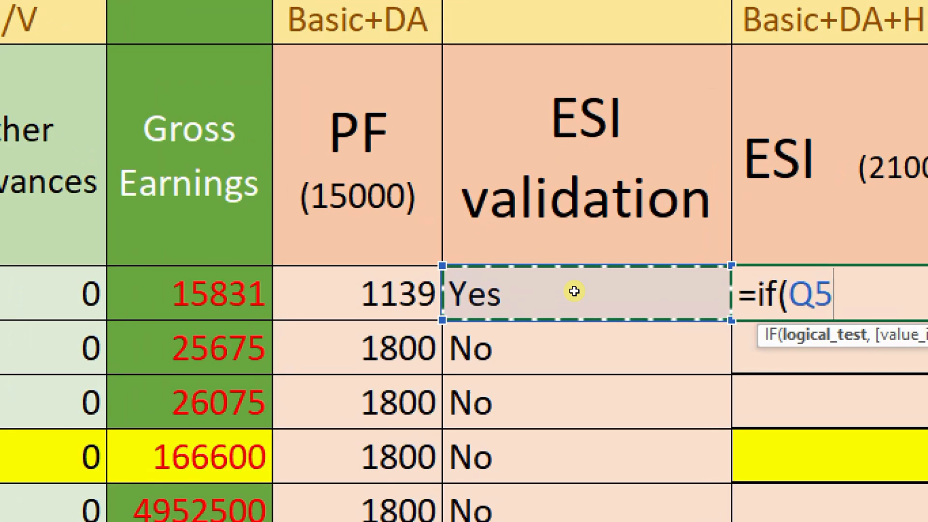
pyautogui.write('=')
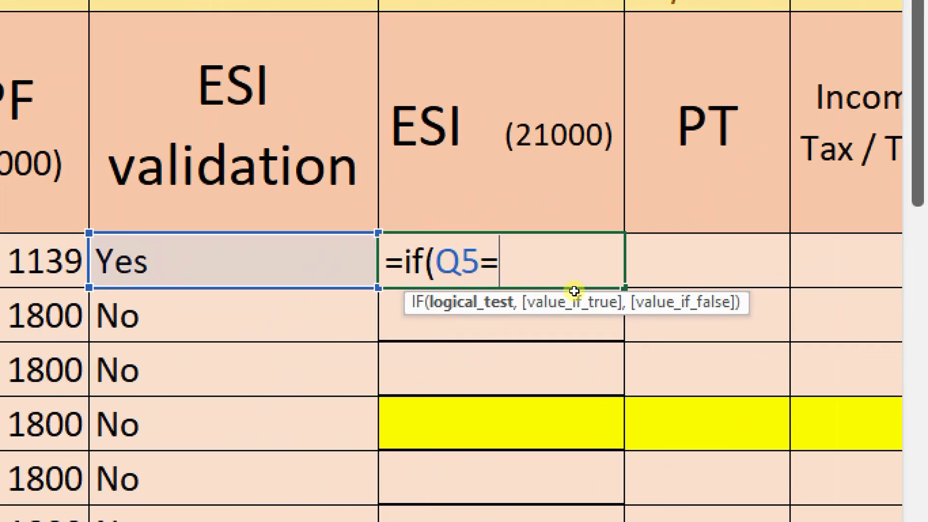
pyautogui.write('"Yes')
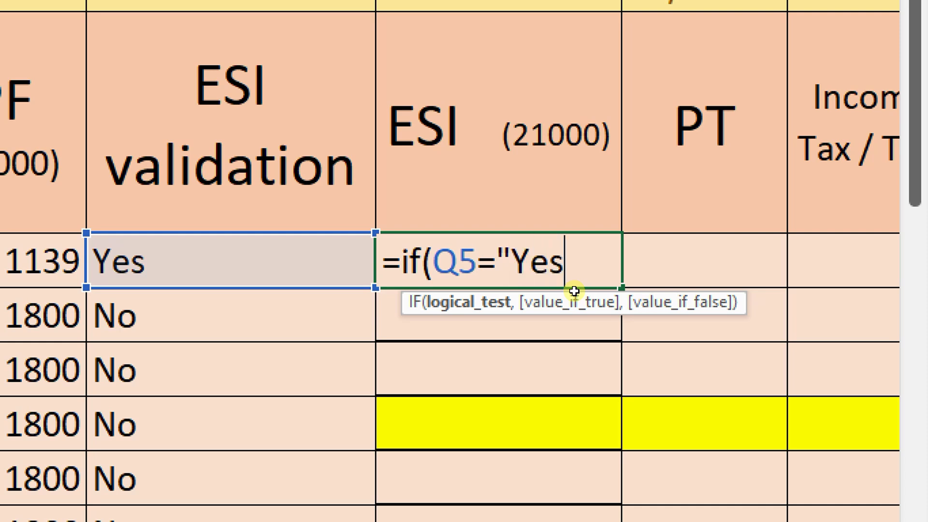
pyautogui.write('",')
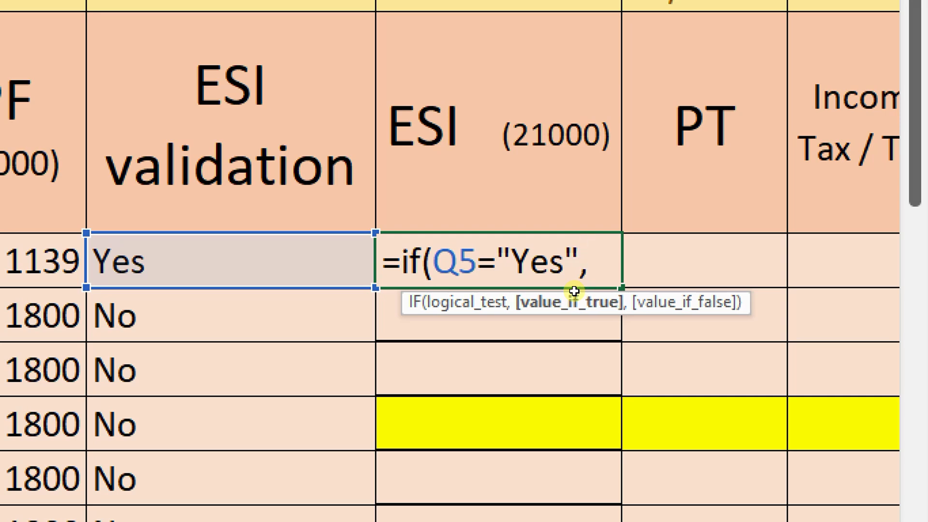
pyautogui.write('(')
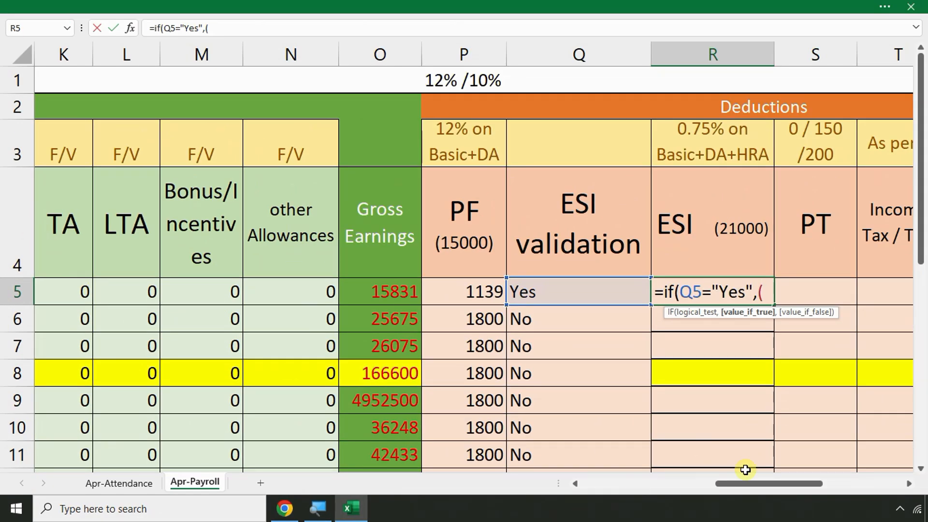
# Finish R5 as =IF(Q5="Yes",(G5+H5+I5)*0.75/100,0), giving 106.734375
pyautogui.moveTo(748, 483); pyautogui.dragTo(680, 486)
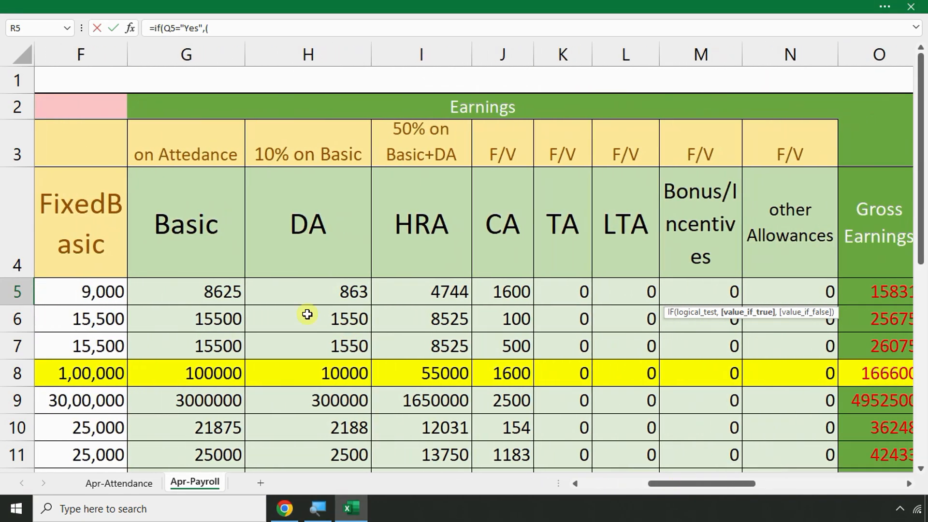
pyautogui.click(211, 291)
pyautogui.write('+')
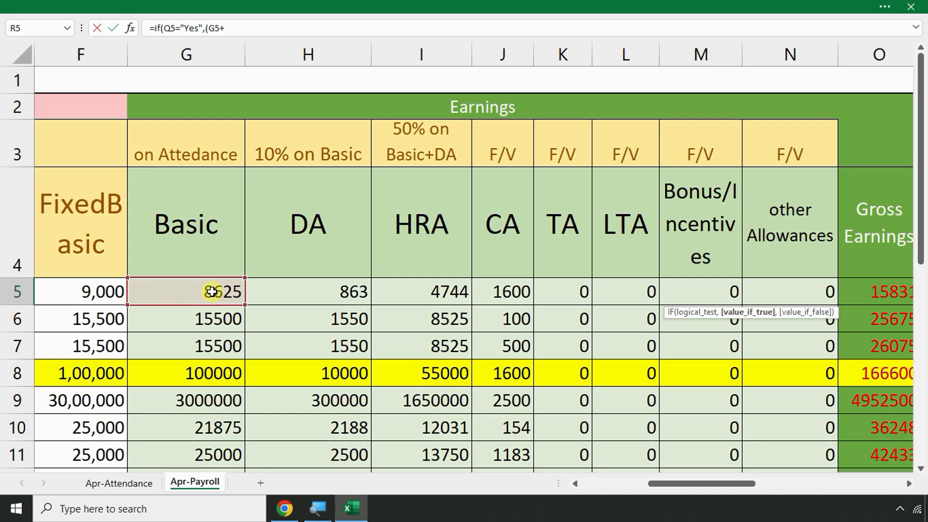
pyautogui.click(286, 292)
pyautogui.write('+')
pyautogui.click(406, 292)
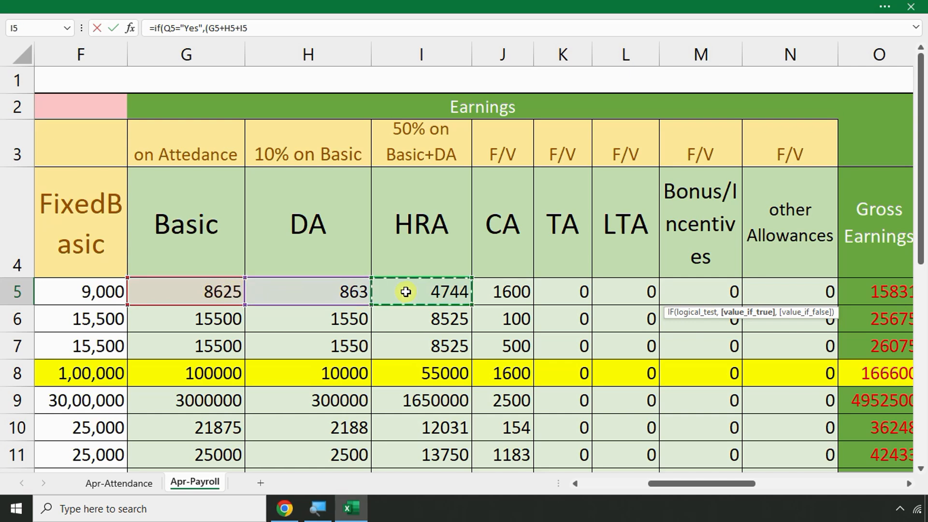
pyautogui.moveTo(680, 482); pyautogui.dragTo(752, 492)
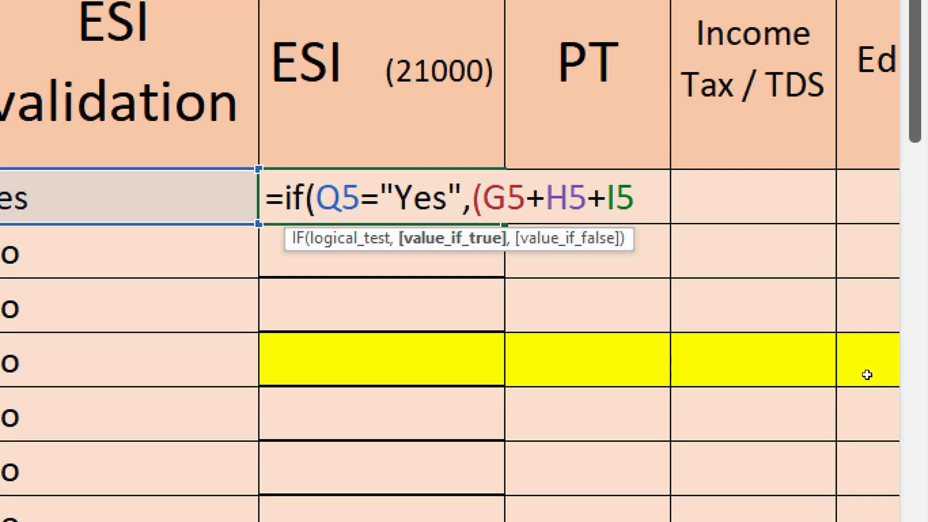
pyautogui.write(')')
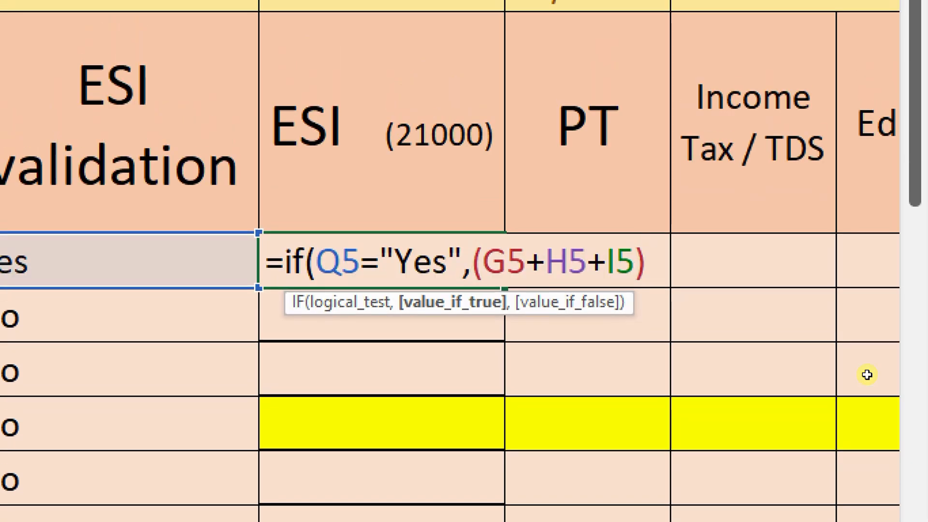
pyautogui.write('*')
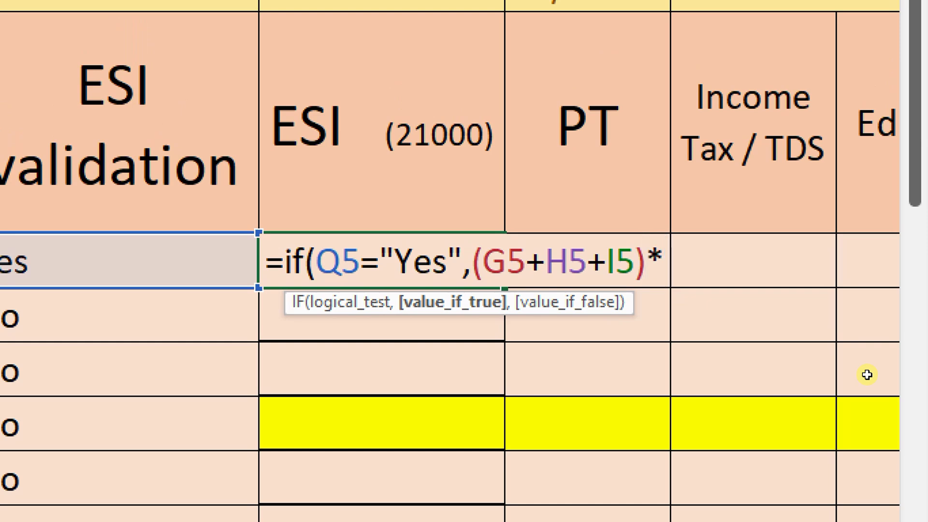
pyautogui.write('0.75/100')
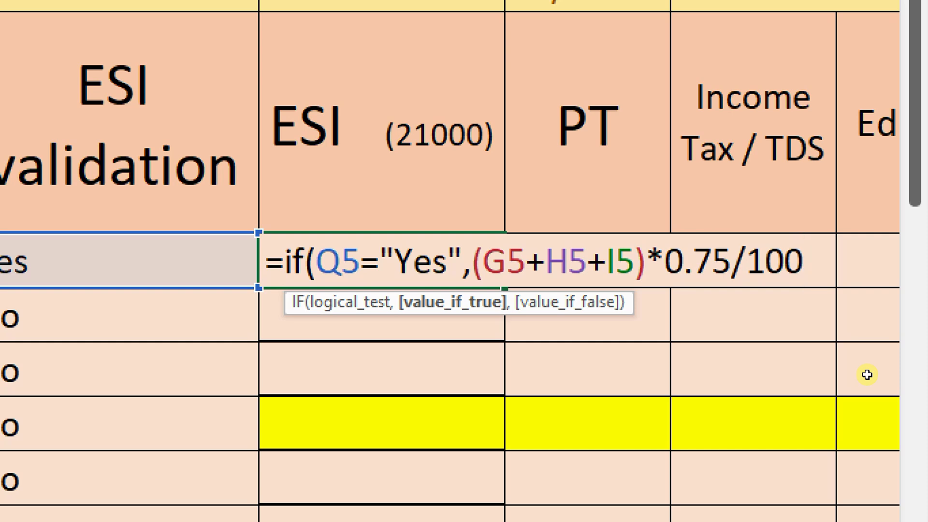
pyautogui.write(',')
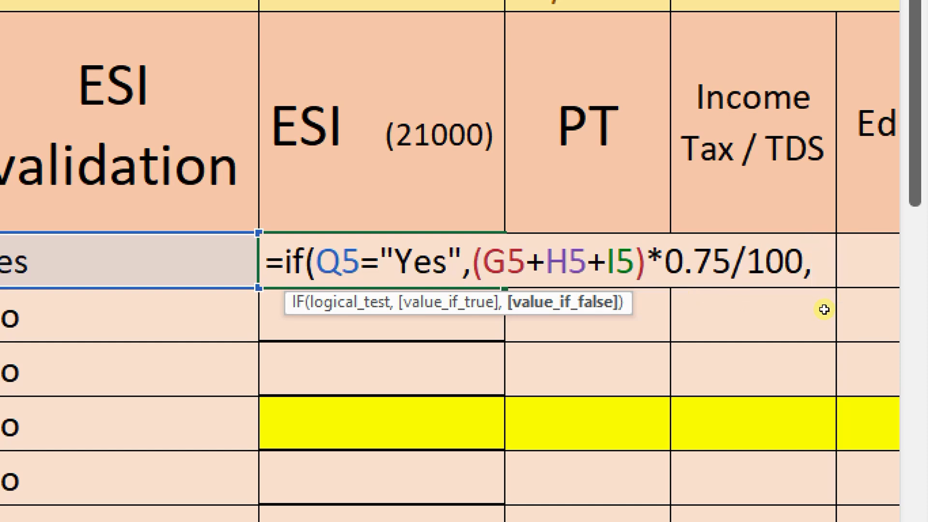
pyautogui.write('0)')
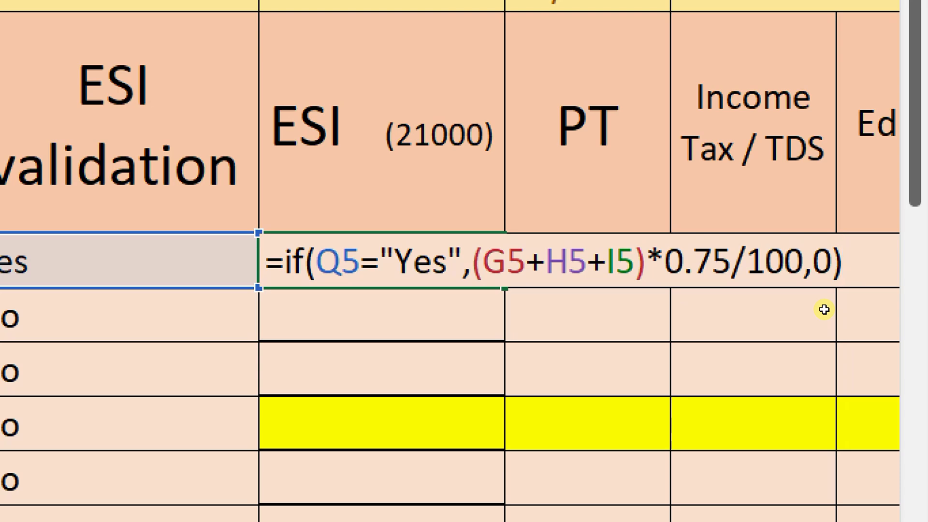
pyautogui.press('Return')
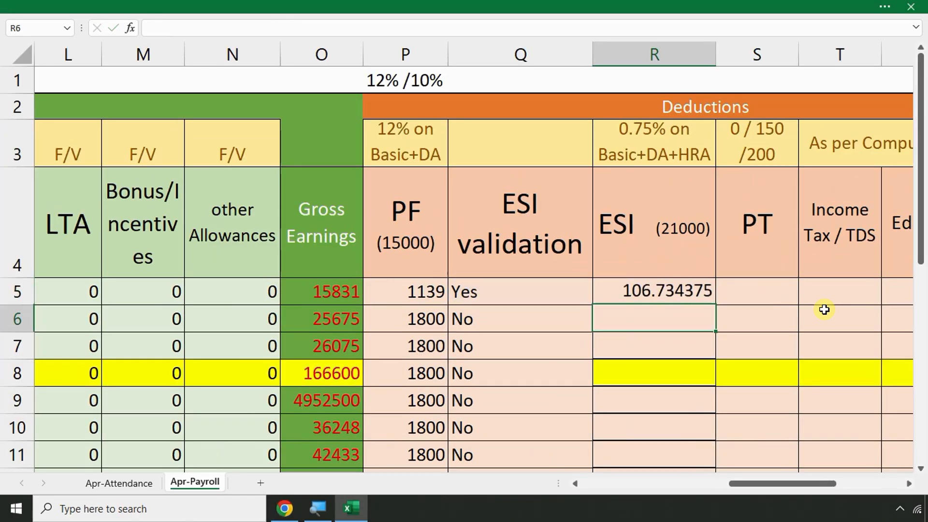
pyautogui.click(632, 296)
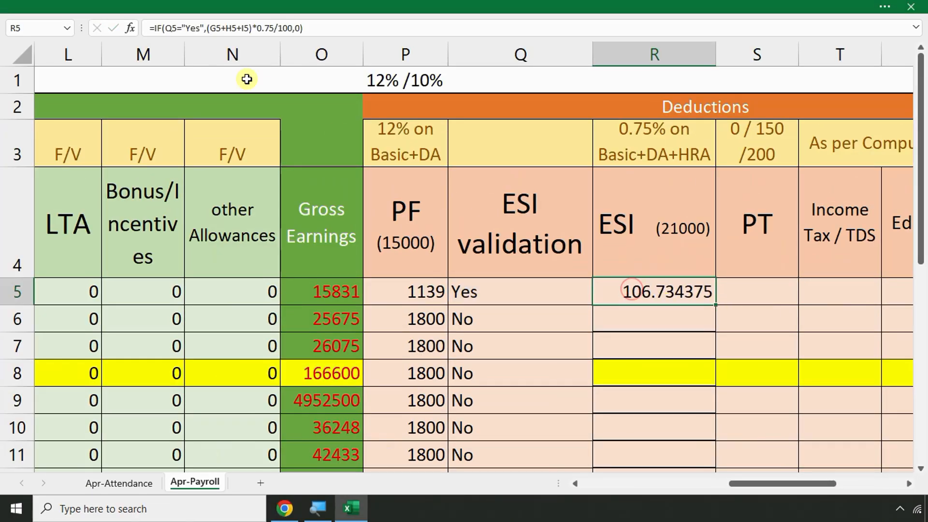
# Use Decrease Decimal to trim R5's ESI amount down to 107
pyautogui.click(324, 5)
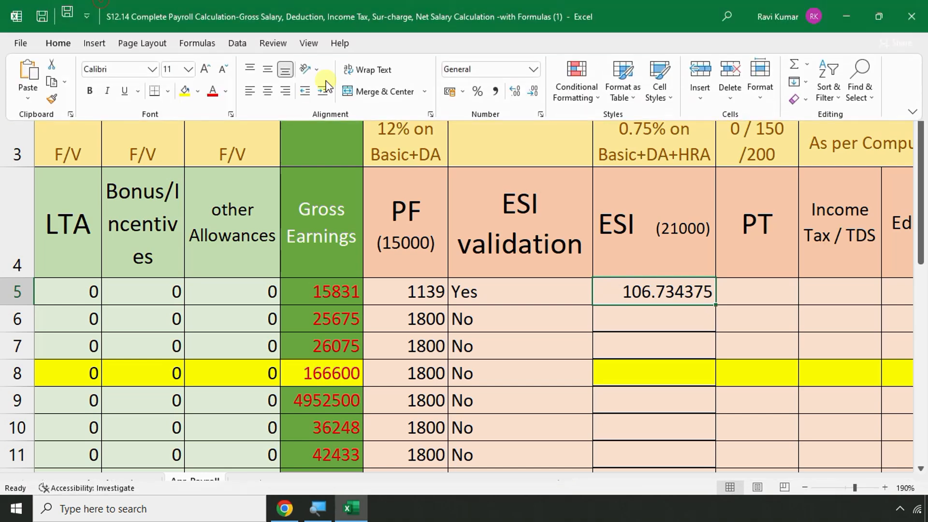
pyautogui.click(533, 91)
pyautogui.click(534, 91)
pyautogui.click(533, 91)
pyautogui.click(534, 92)
pyautogui.click(534, 91)
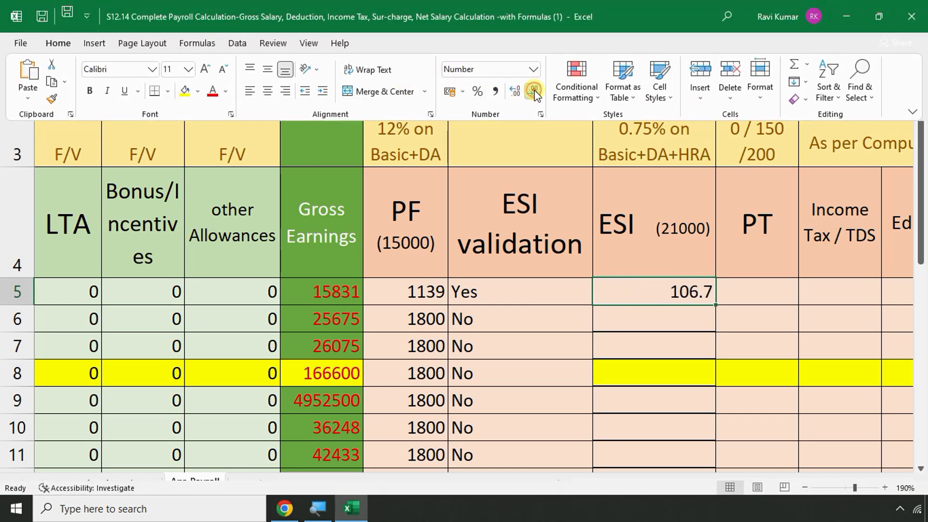
pyautogui.click(533, 92)
pyautogui.doubleClick(715, 304)
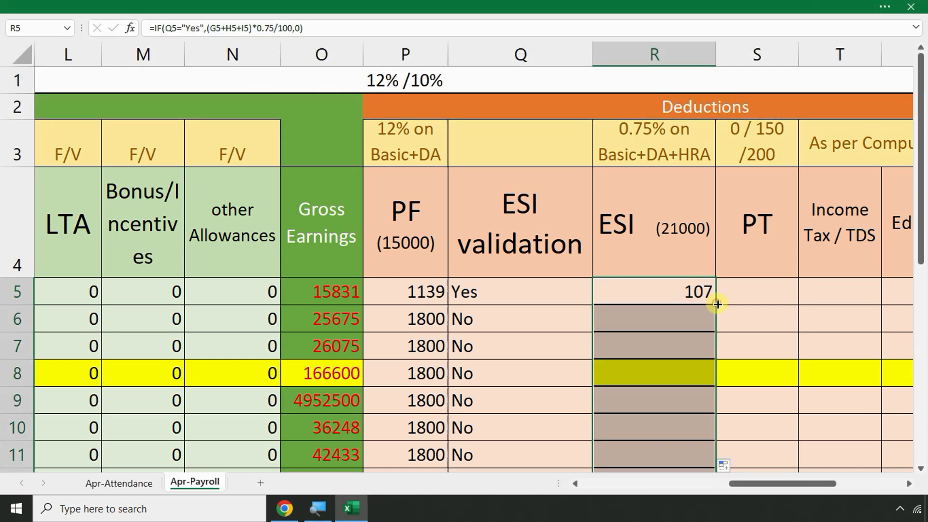
pyautogui.scroll(-1, 669, 323)
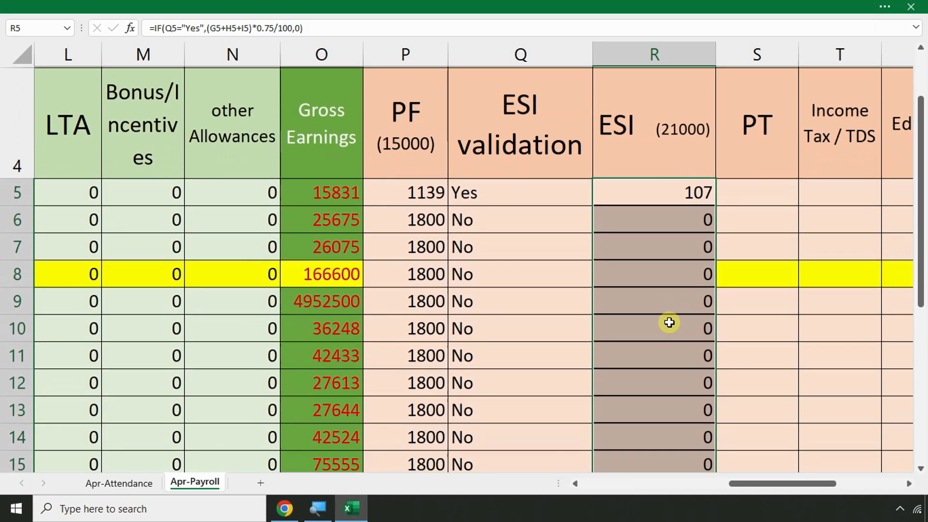
pyautogui.scroll(-2, 669, 323)
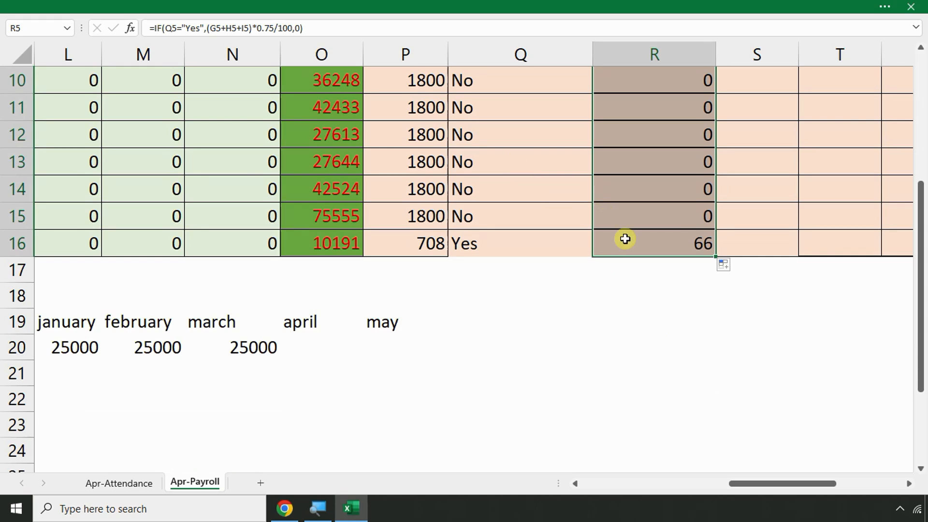
pyautogui.click(596, 300)
pyautogui.scroll(2, 580, 244)
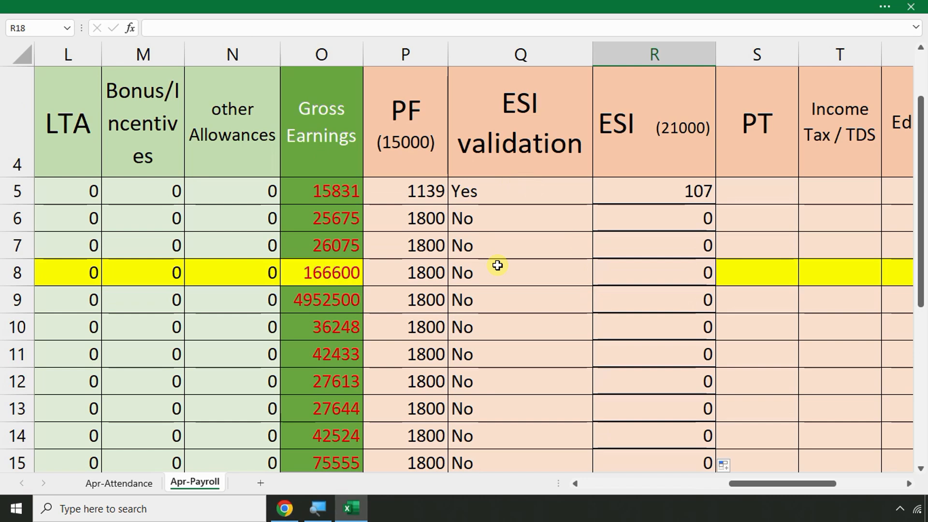
pyautogui.moveTo(502, 241); pyautogui.dragTo(513, 406)
pyautogui.moveTo(639, 245); pyautogui.dragTo(642, 396)
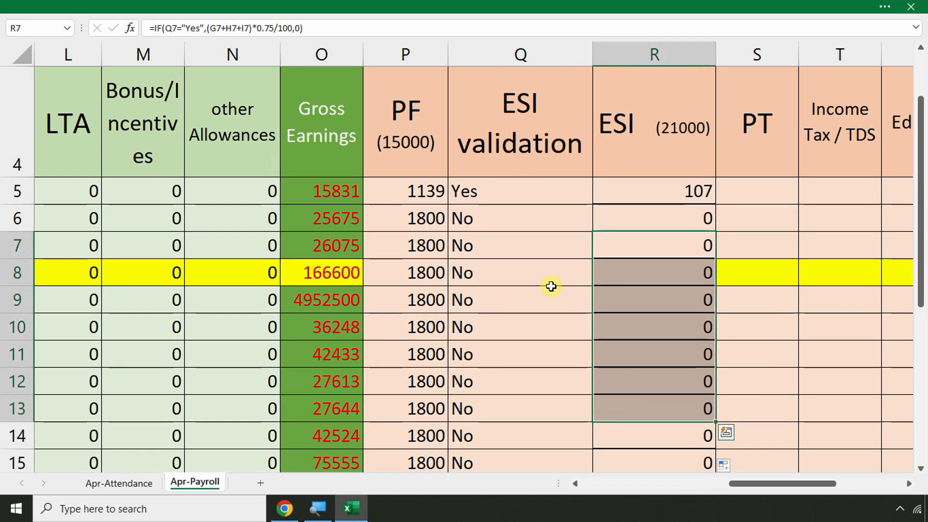
pyautogui.moveTo(503, 227); pyautogui.dragTo(522, 428)
pyautogui.moveTo(696, 244); pyautogui.dragTo(691, 355)
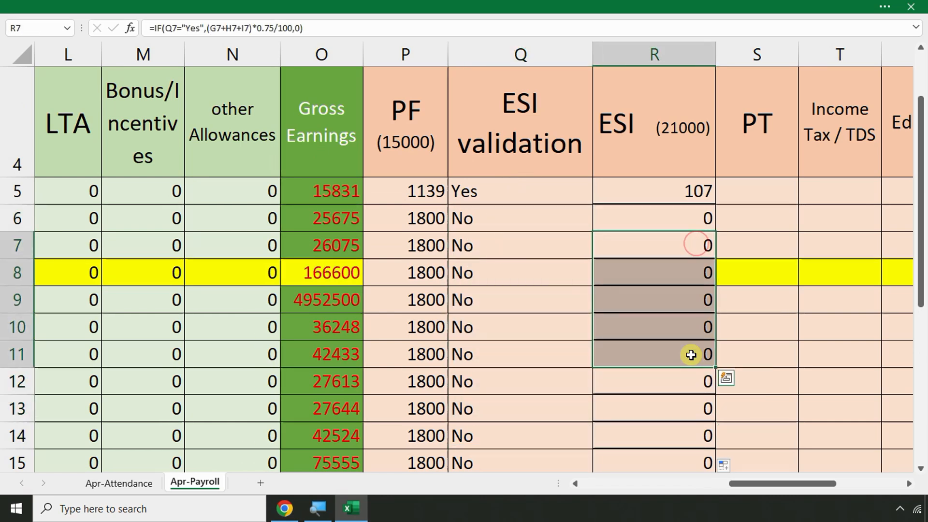
pyautogui.scroll(-2, 684, 384)
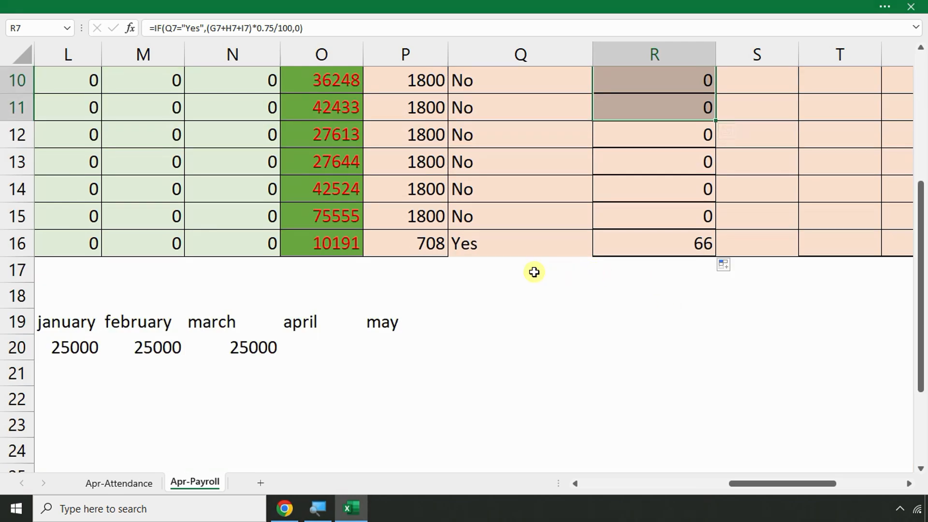
pyautogui.click(424, 273)
pyautogui.scroll(3, 424, 273)
# Enter the PF contribution note 12%+(12%+1%) in P17 below the PF column
pyautogui.scroll(-3, 423, 273)
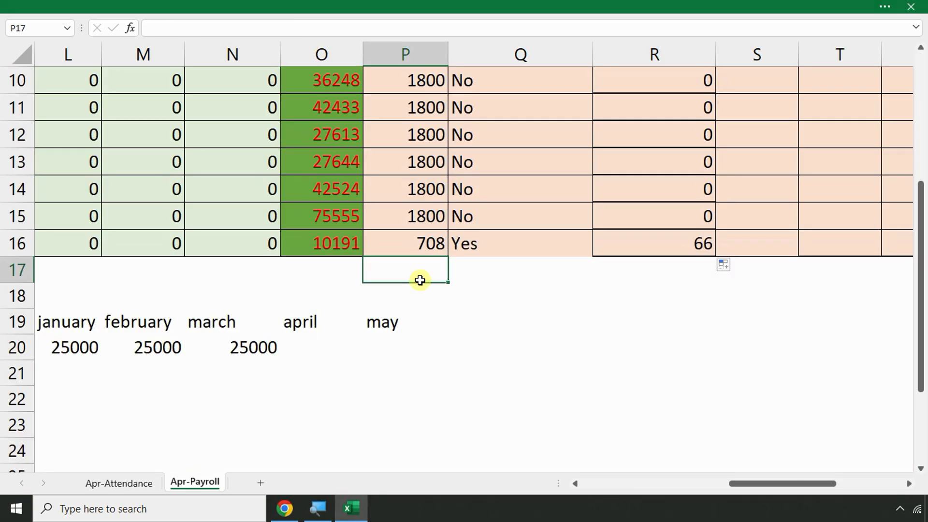
pyautogui.write('12')
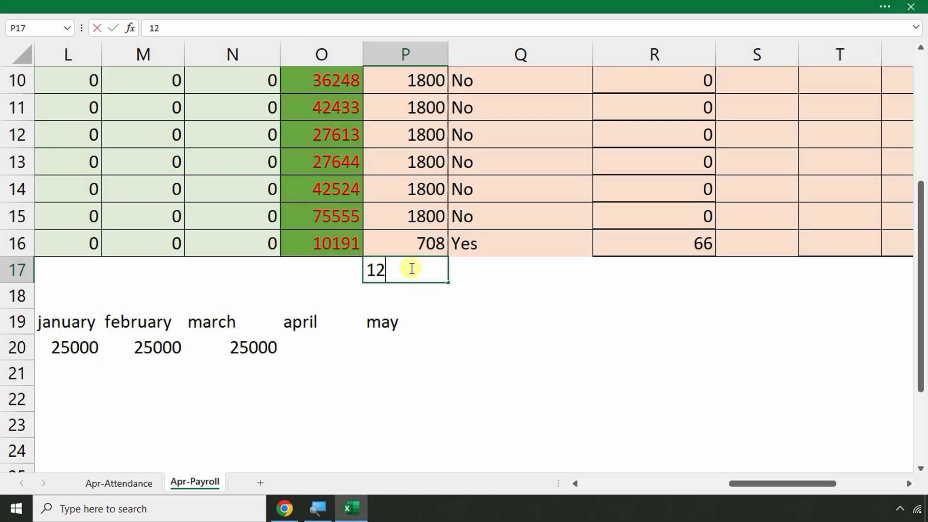
pyautogui.write('%+12%+')
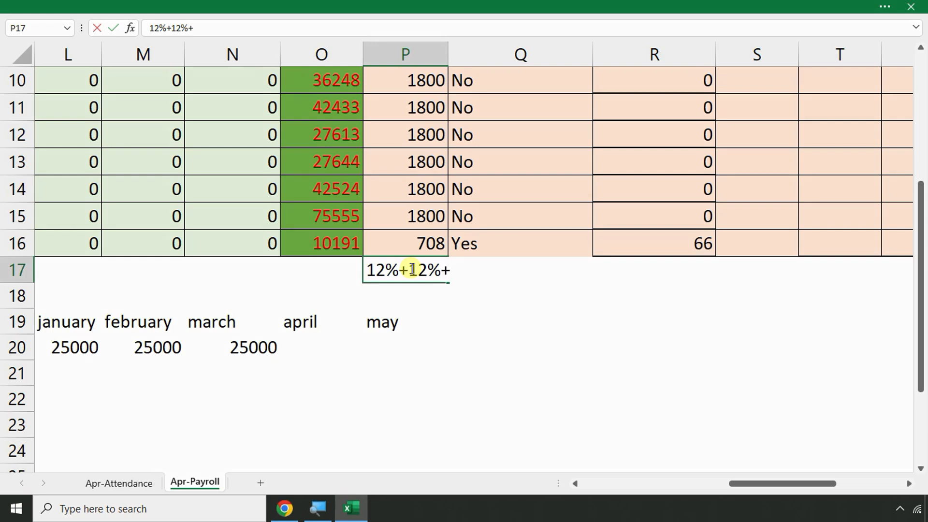
pyautogui.press('BackSpace')
pyautogui.press('BackSpace')
pyautogui.press('BackSpace')
pyautogui.press('BackSpace')
pyautogui.write('(')
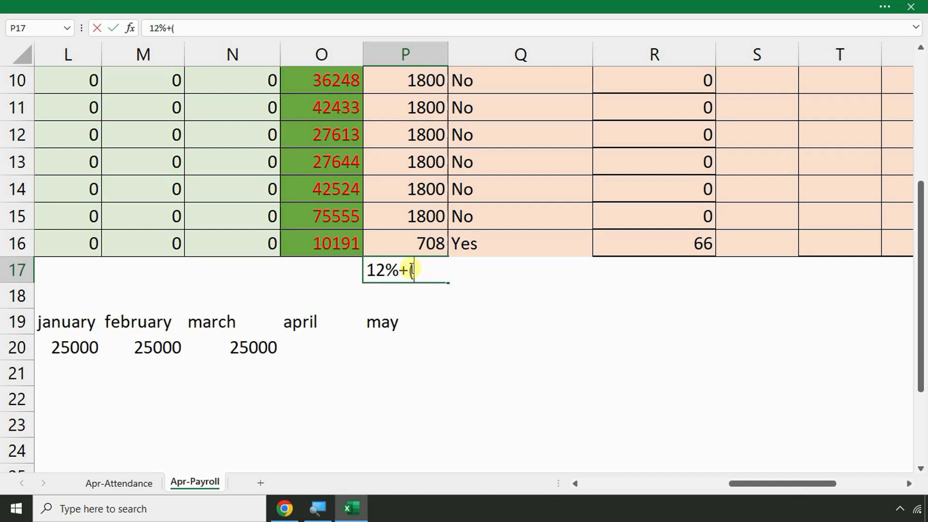
pyautogui.write('12%+1%')
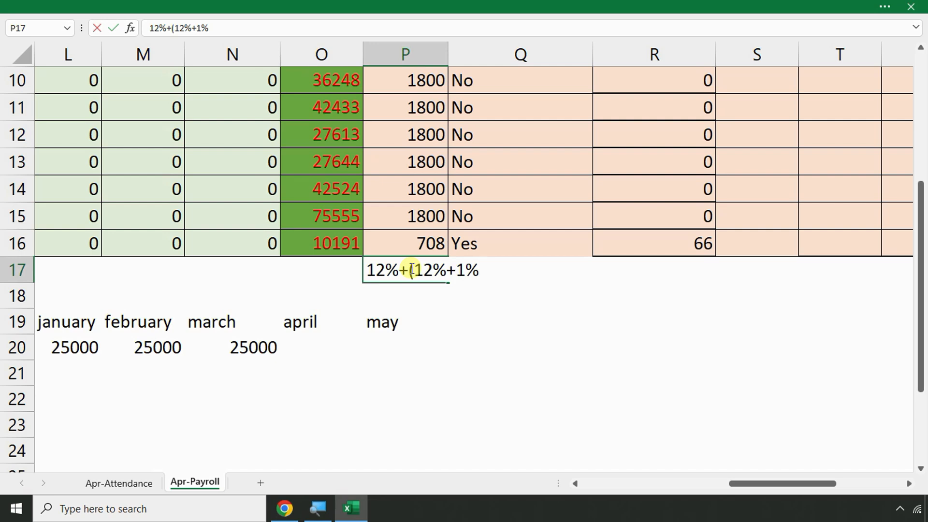
pyautogui.write(')')
pyautogui.press('Return')
pyautogui.click(542, 309)
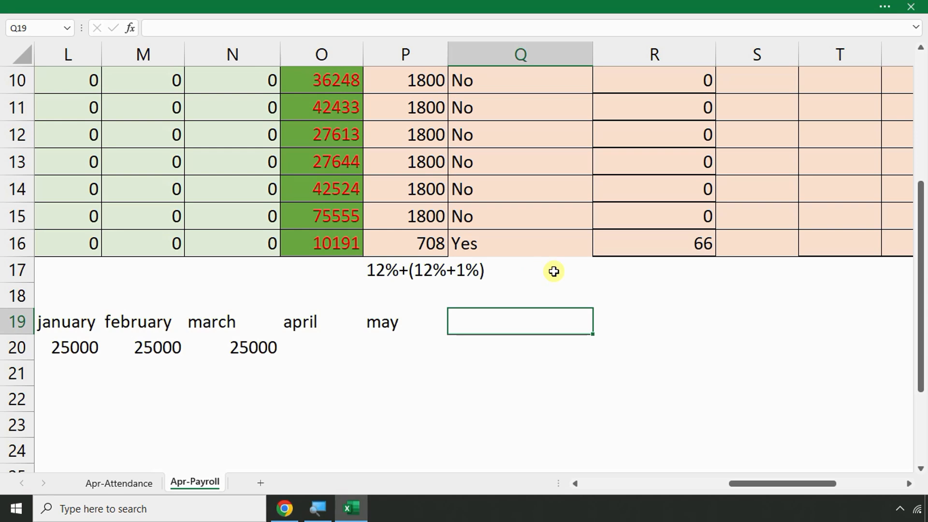
pyautogui.click(641, 267)
pyautogui.scroll(2, 715, 284)
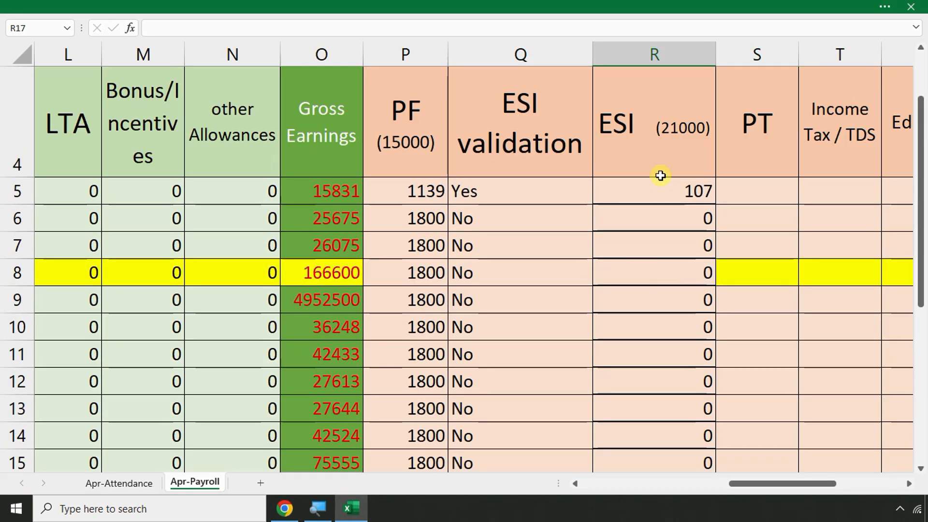
pyautogui.scroll(1, 660, 175)
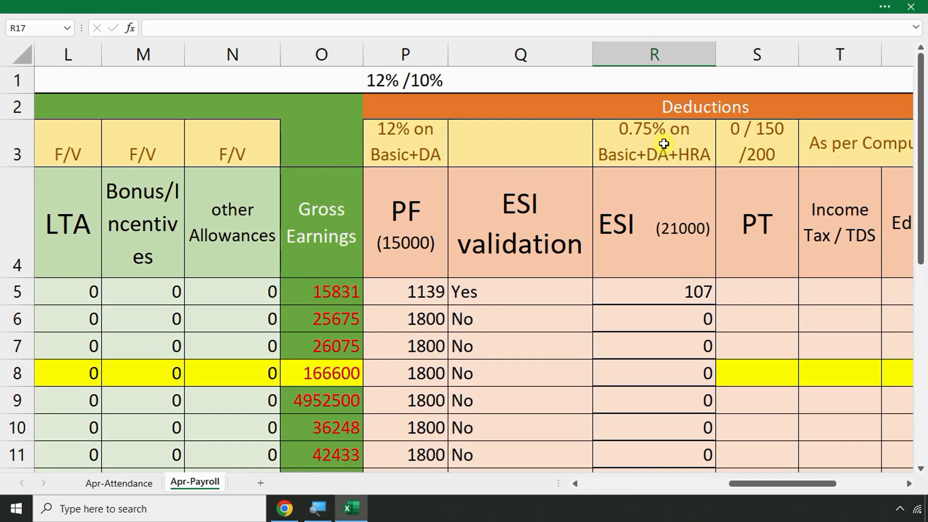
pyautogui.scroll(-3, 663, 144)
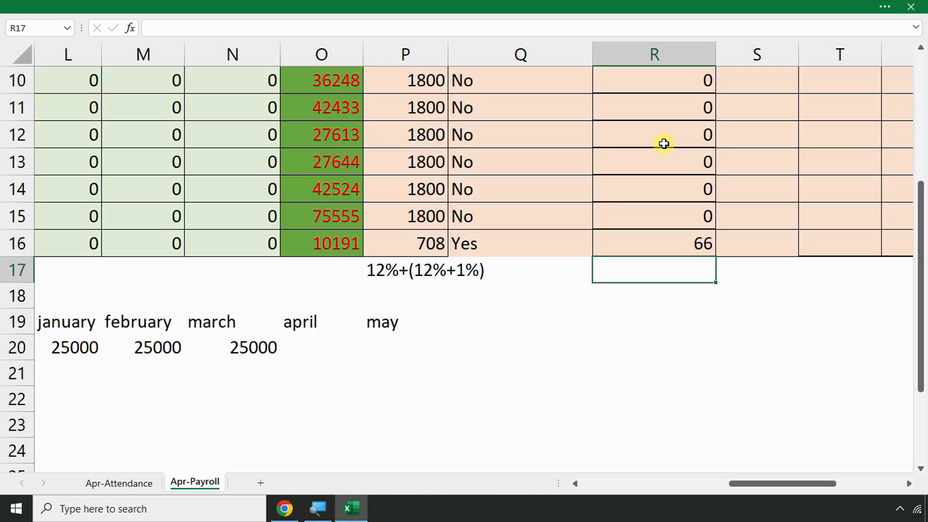
# Enter the ESI rate note 0.75%+(3.25%) in R17 below the ESI column
pyautogui.click(663, 296)
pyautogui.click(653, 278)
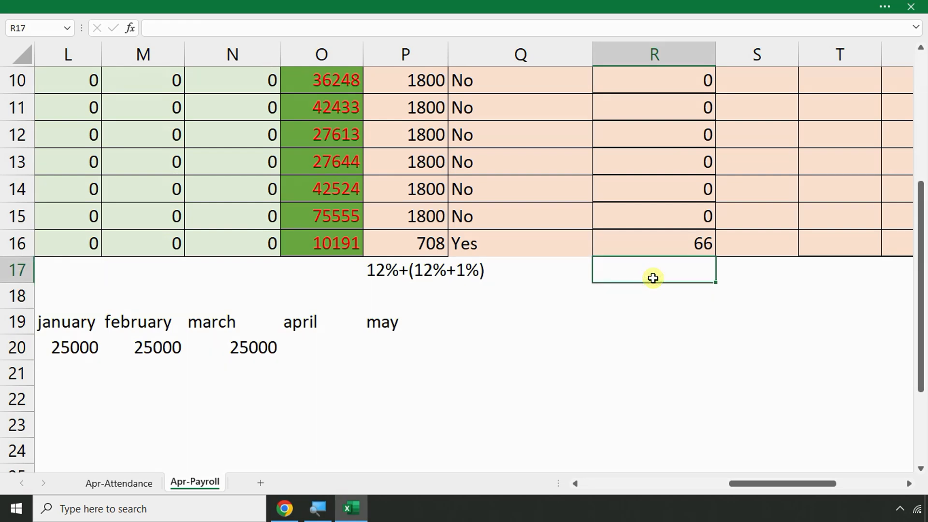
pyautogui.write('0.75%')
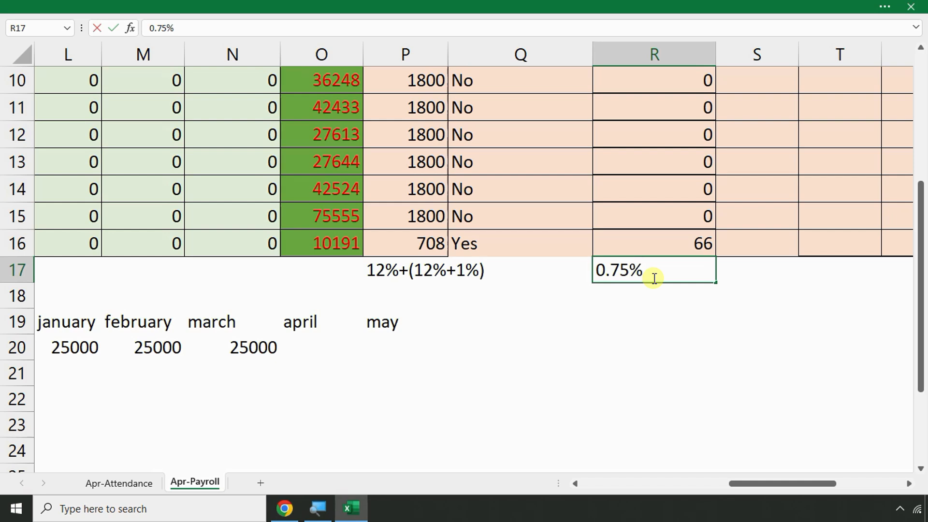
pyautogui.write('+(.')
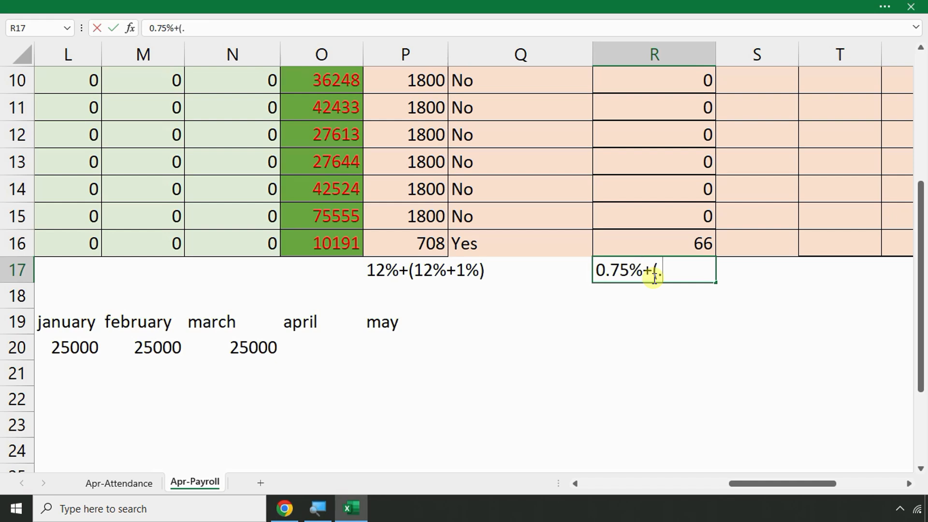
pyautogui.write('3.25')
pyautogui.write('5')
pyautogui.press('BackSpace')
pyautogui.write('%')
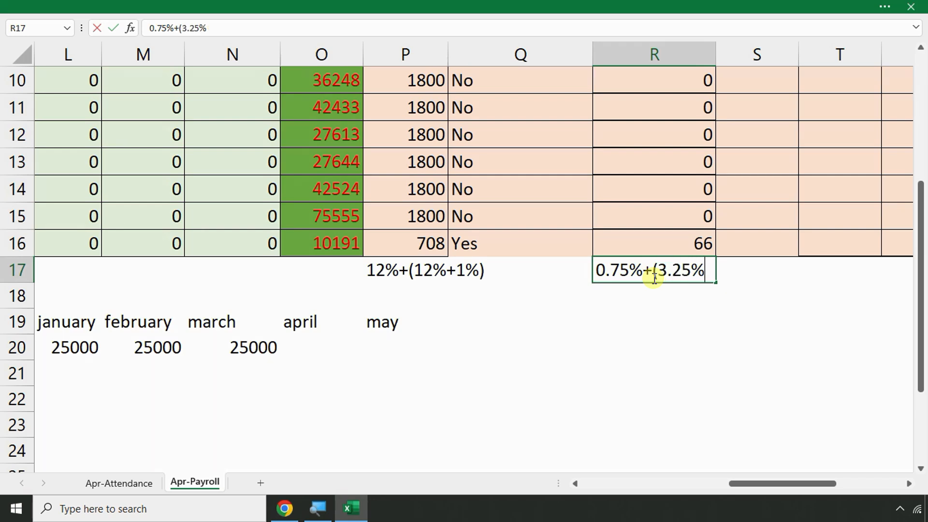
pyautogui.write(')')
pyautogui.press('Return')
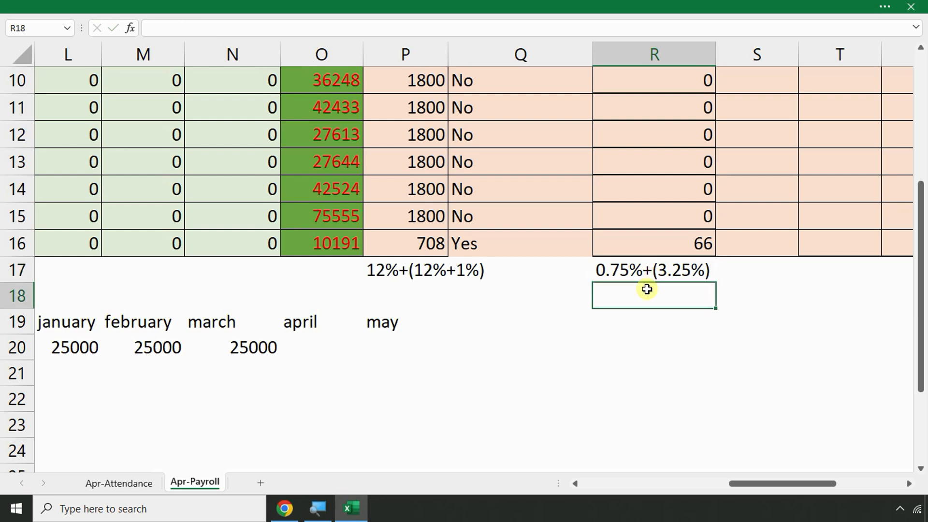
# Add totals of 24% under the PF note and 4% under the ESI note
pyautogui.click(394, 296)
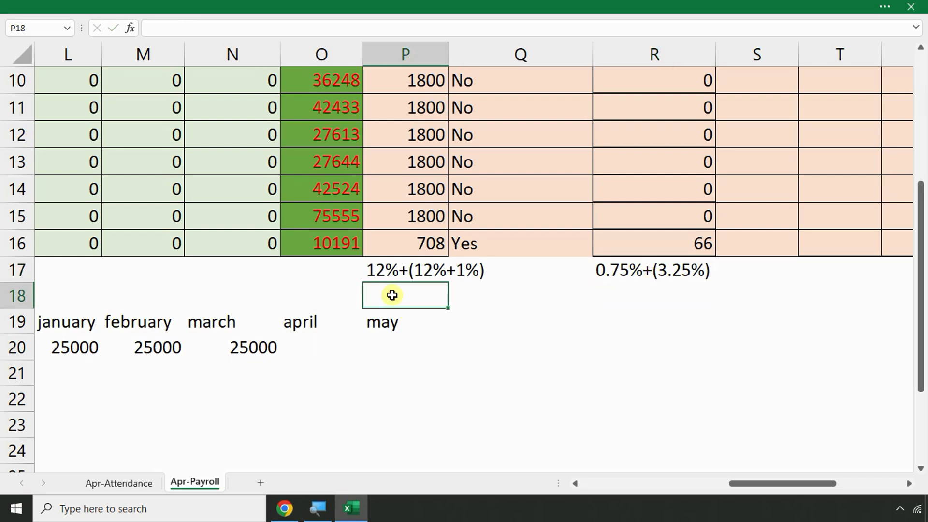
pyautogui.write('24%')
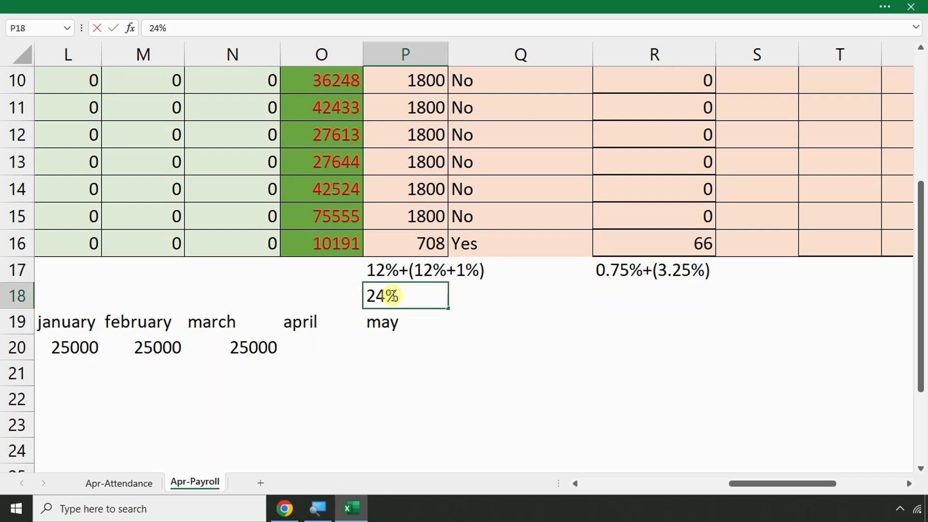
pyautogui.press('Return')
pyautogui.click(632, 294)
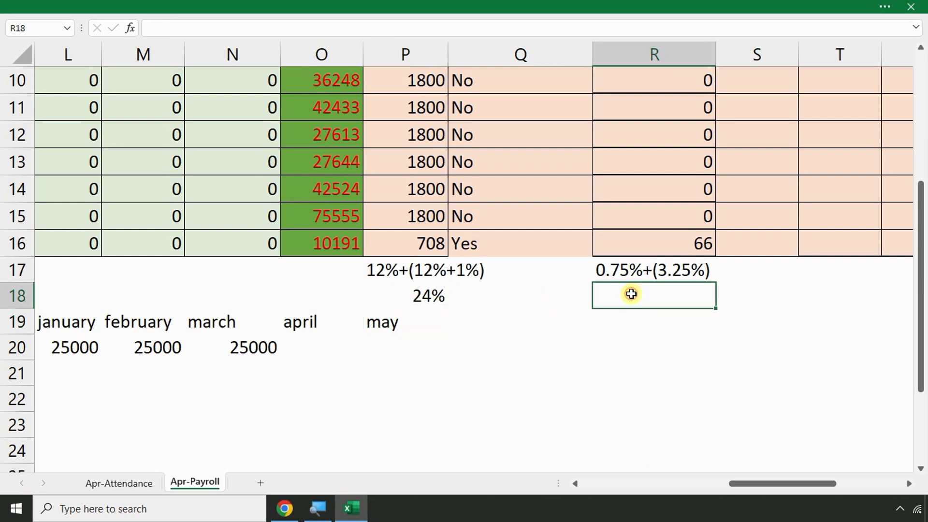
pyautogui.write('4%')
pyautogui.press('Return')
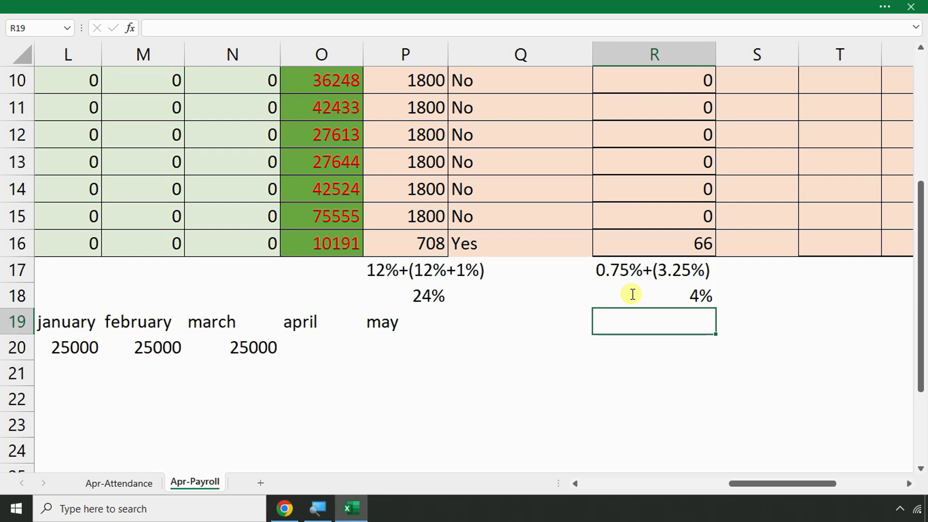
pyautogui.click(633, 293)
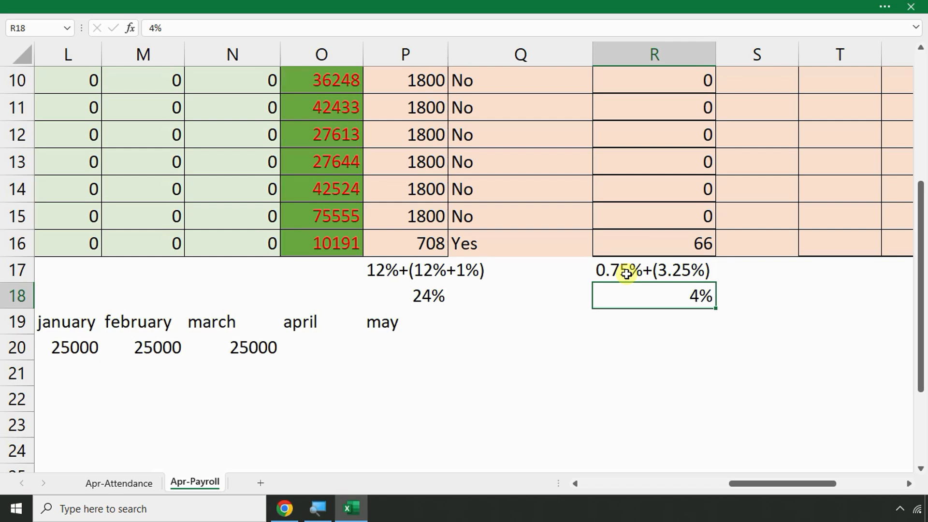
# Enter =3.25/0.75*66 in R19, giving 286
pyautogui.click(672, 342)
pyautogui.click(664, 253)
pyautogui.click(665, 331)
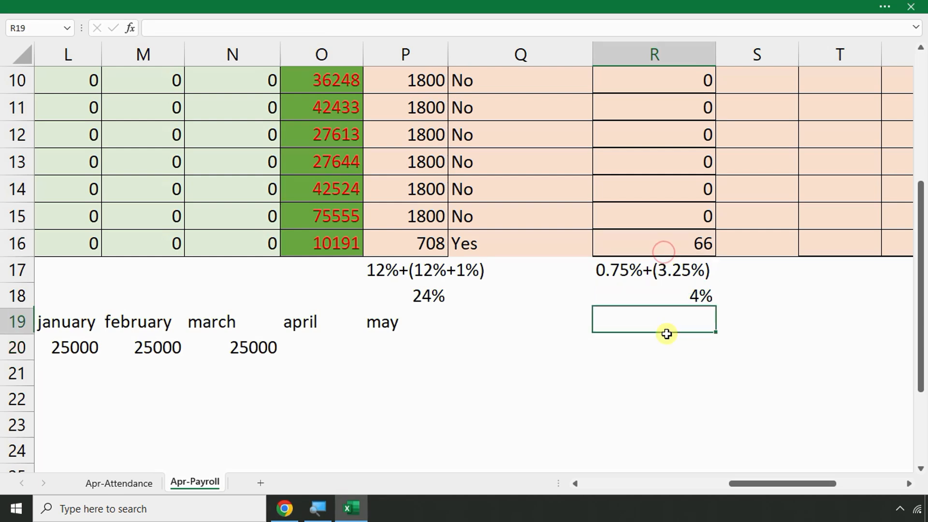
pyautogui.write('=')
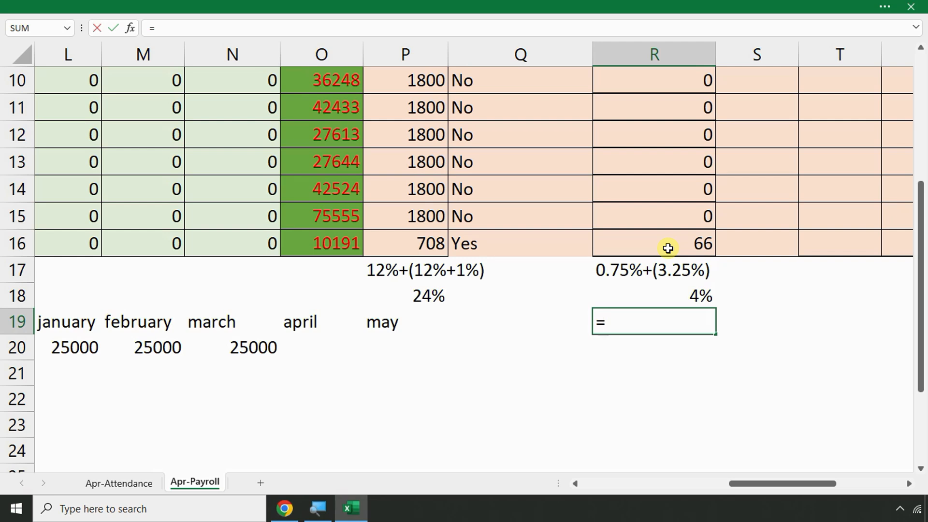
pyautogui.write('3.25/0.')
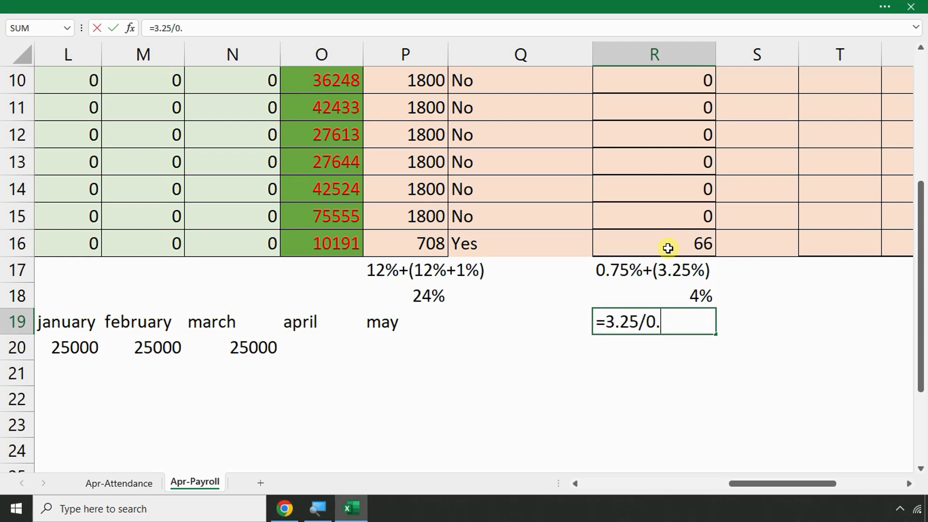
pyautogui.write('75*66')
pyautogui.press('Return')
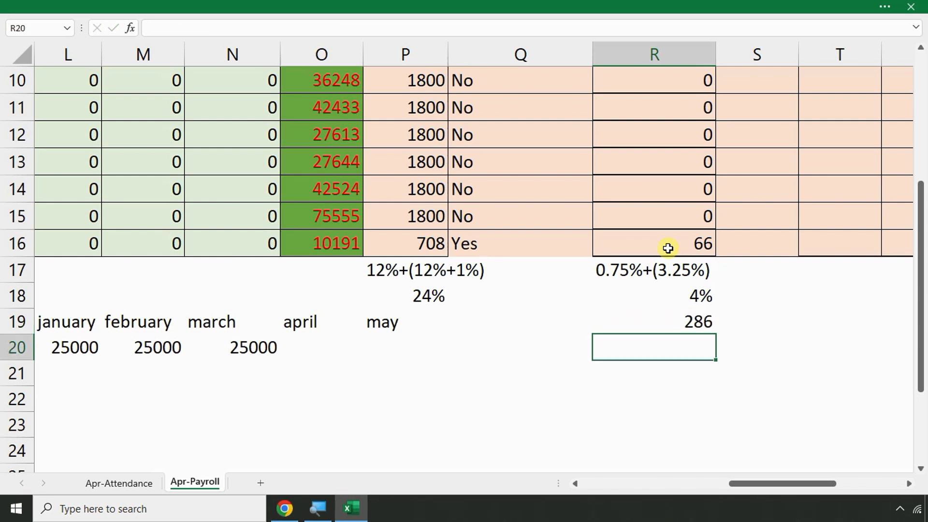
pyautogui.click(673, 318)
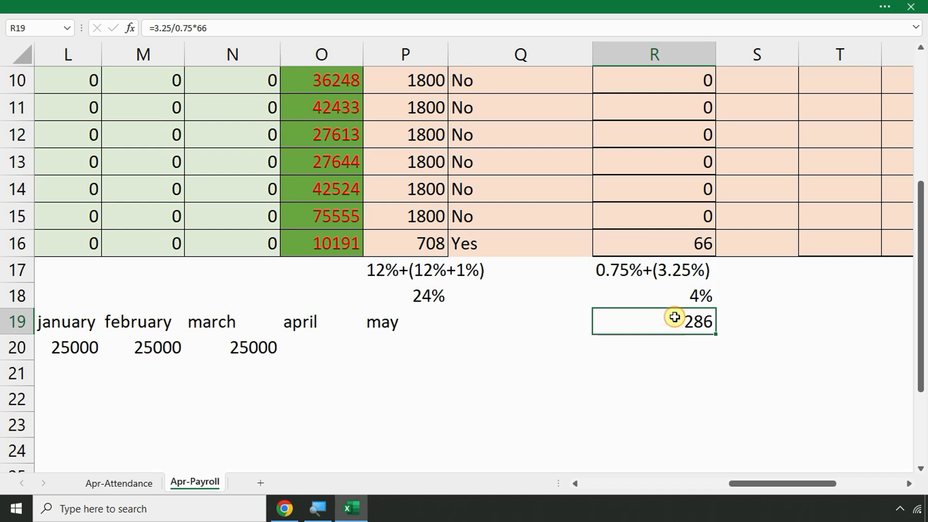
# Label Q19 as 3.25% and Q20 as 0.75%
pyautogui.click(569, 323)
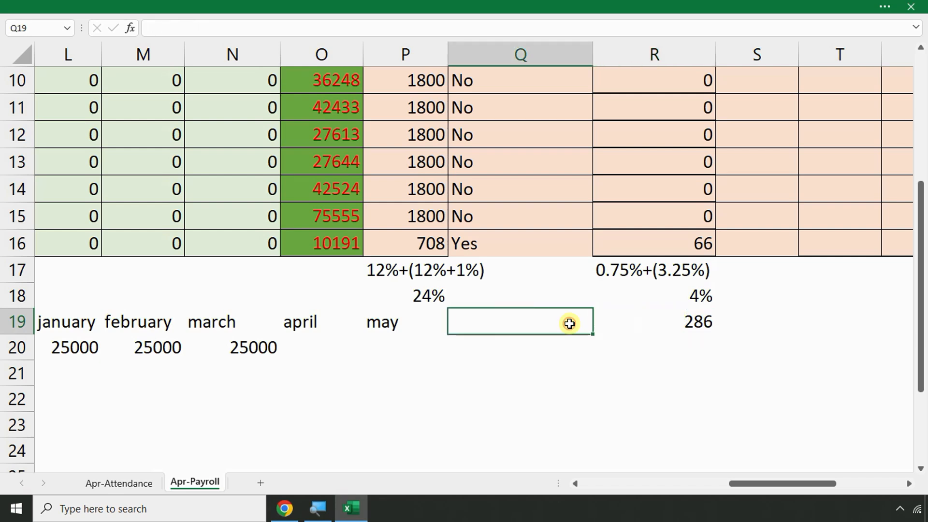
pyautogui.write('3.25%')
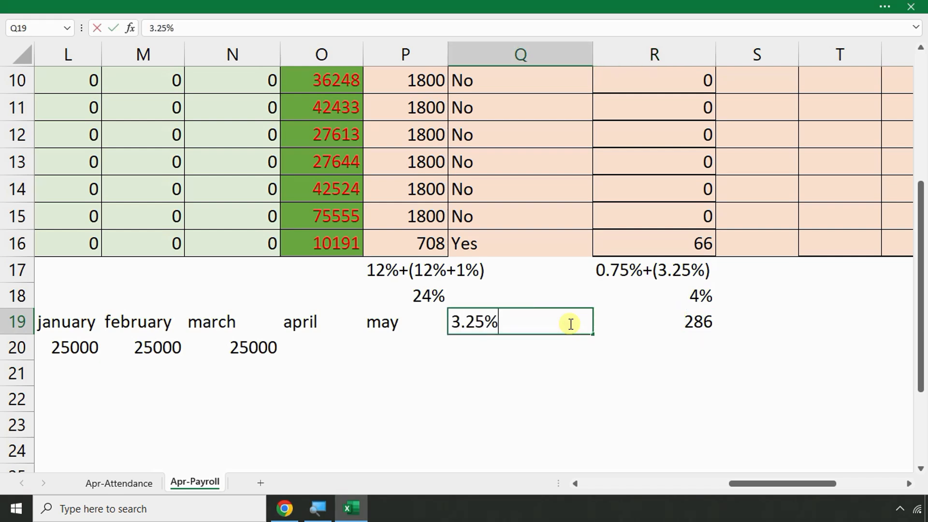
pyautogui.press('Return')
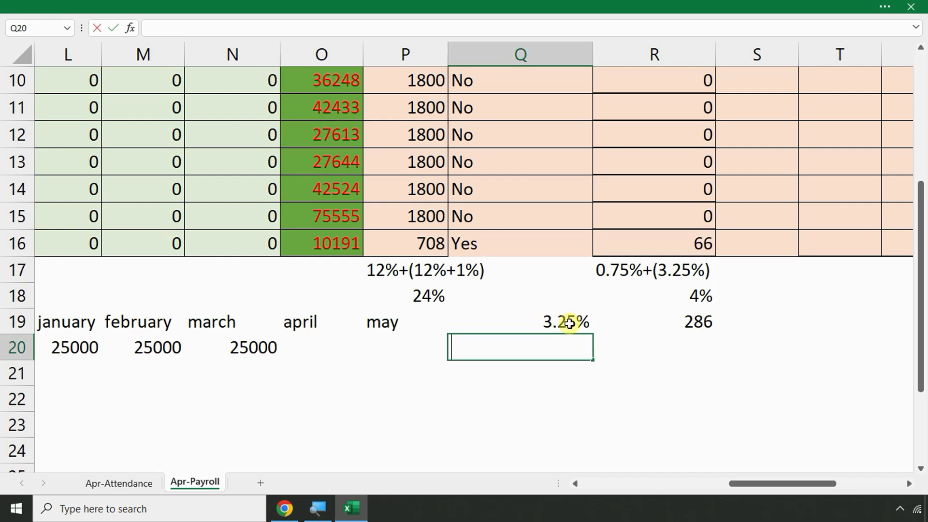
pyautogui.write('0.75%')
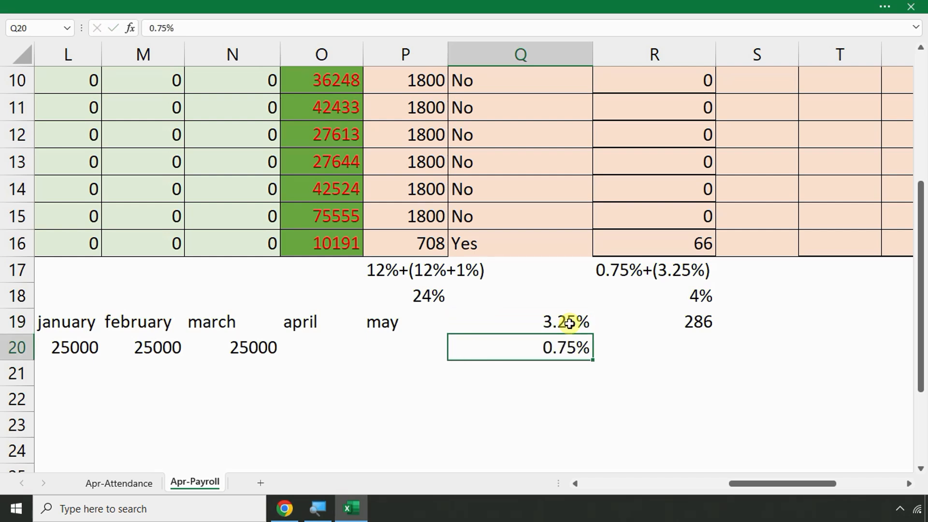
pyautogui.press('Return')
# Link R20 to R16's 66 and total R19+R20 as 352 in R21
pyautogui.click(684, 337)
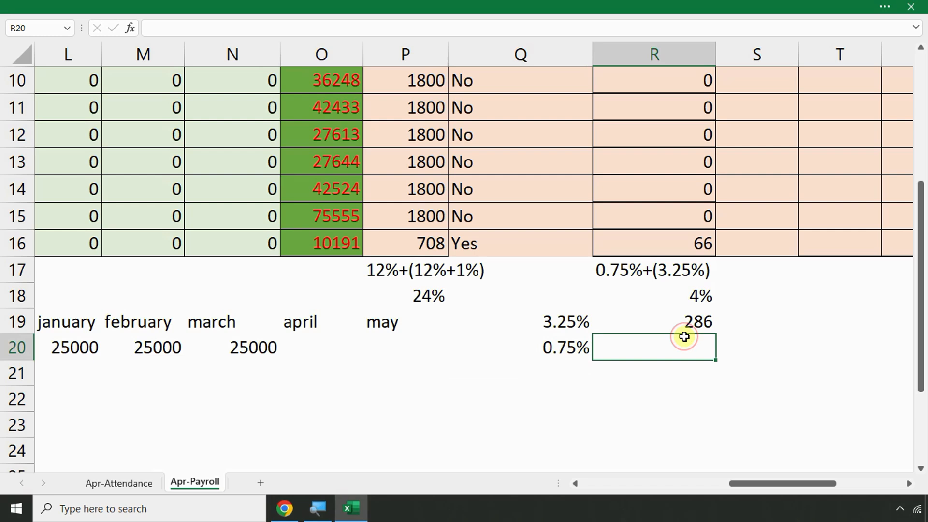
pyautogui.write('=')
pyautogui.click(678, 248)
pyautogui.press('Return')
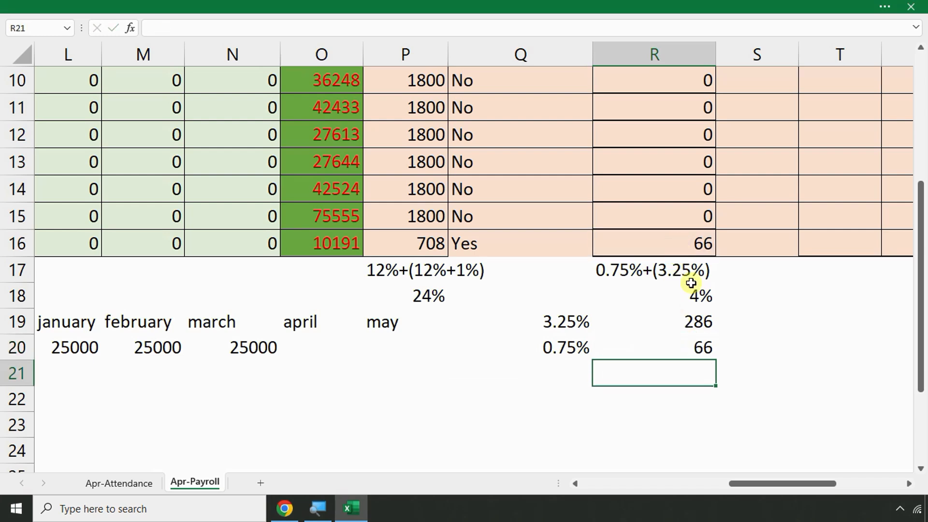
pyautogui.write('=')
pyautogui.click(699, 322)
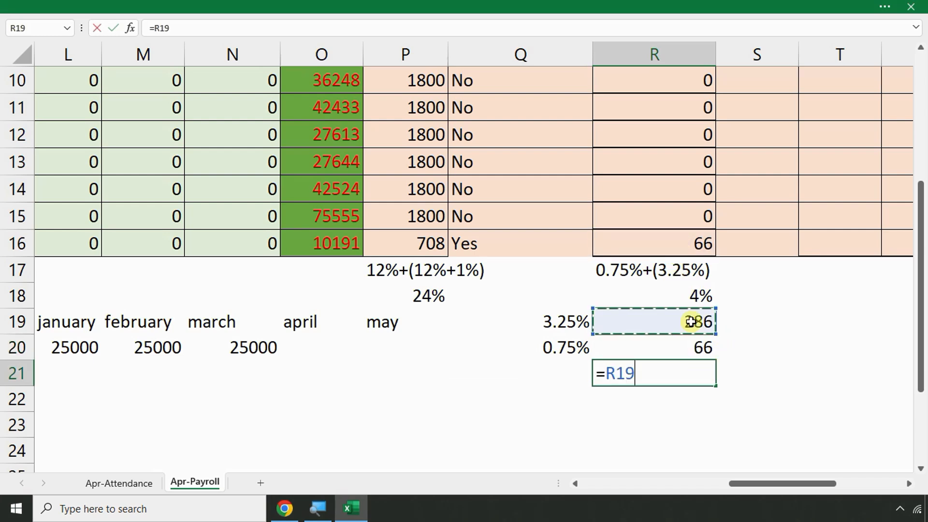
pyautogui.write('+')
pyautogui.click(687, 352)
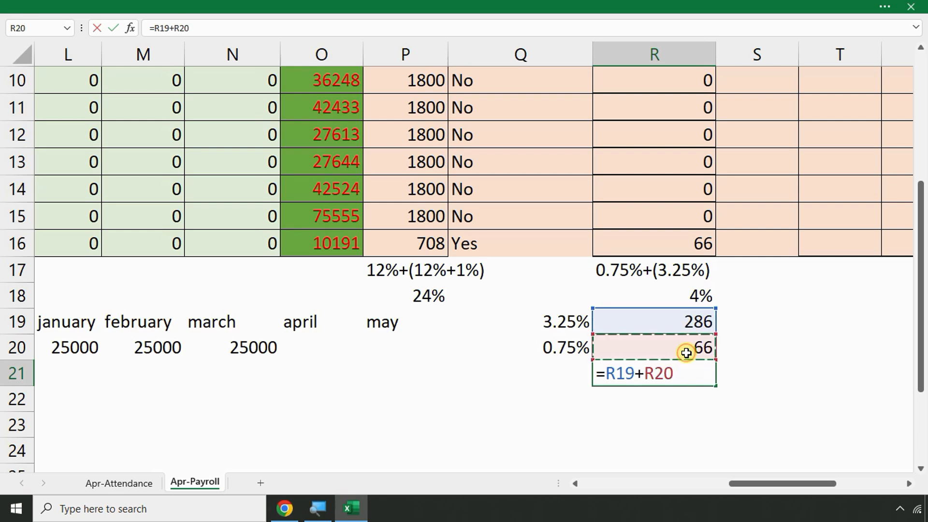
pyautogui.press('Return')
pyautogui.click(688, 375)
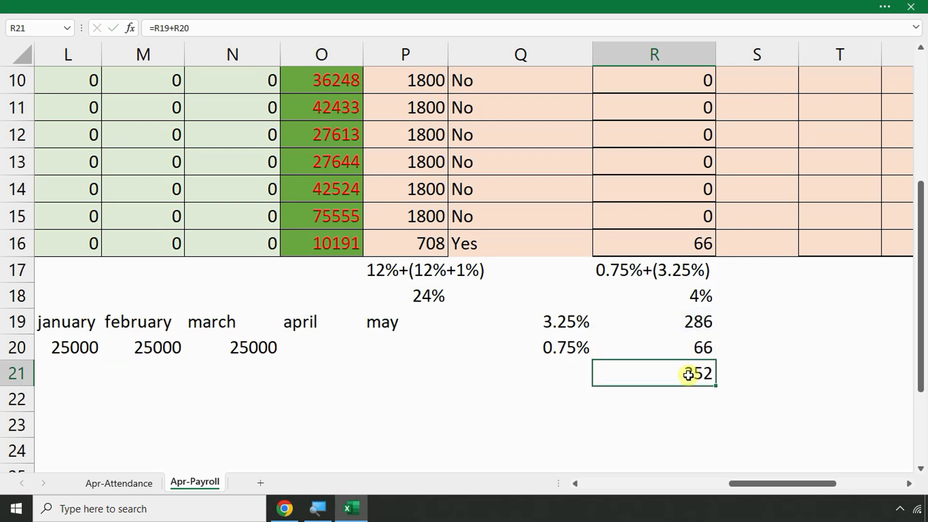
pyautogui.moveTo(686, 321); pyautogui.dragTo(686, 379)
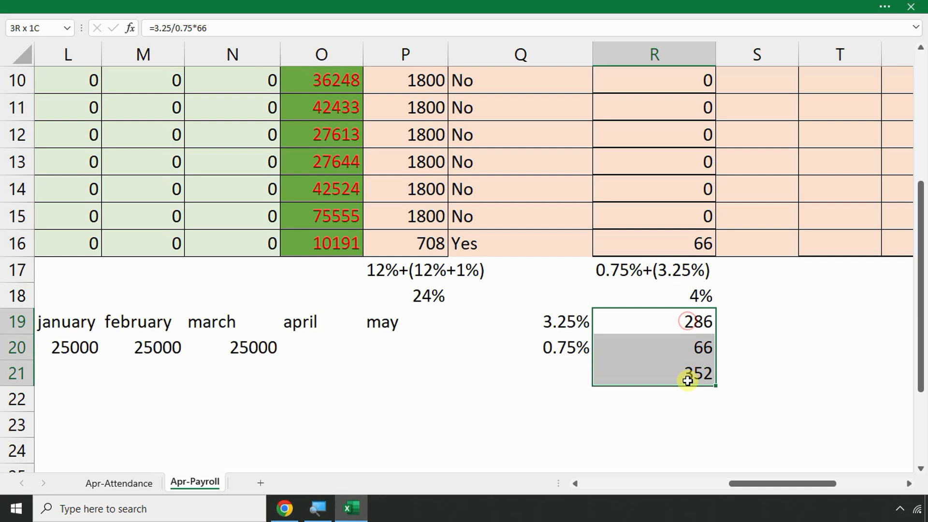
# Scroll back to the top and open R5's =IF ESI formula in the formula bar
pyautogui.click(733, 319)
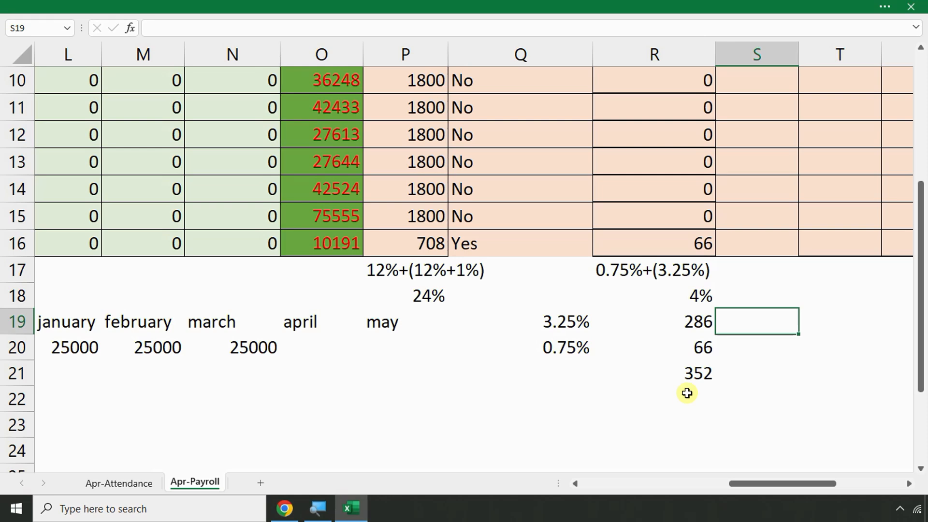
pyautogui.scroll(3, 686, 393)
pyautogui.click(675, 282)
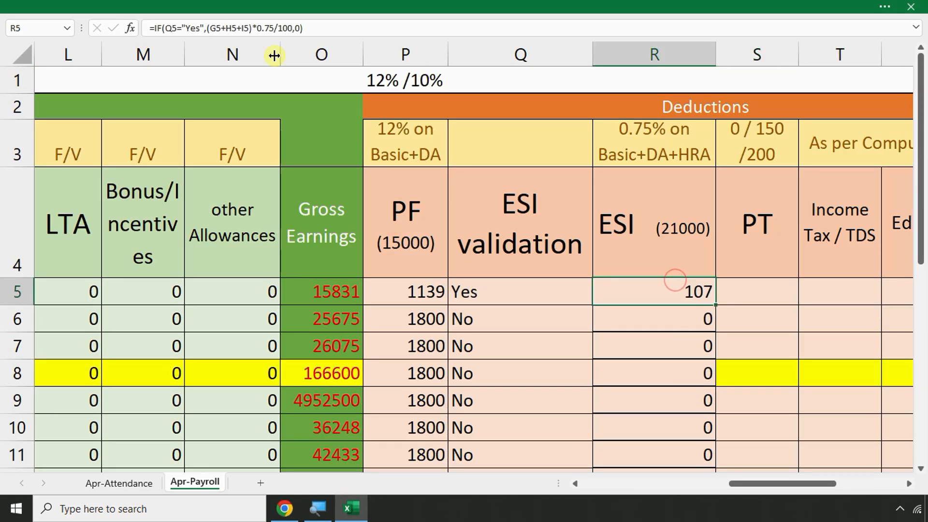
pyautogui.click(274, 28)
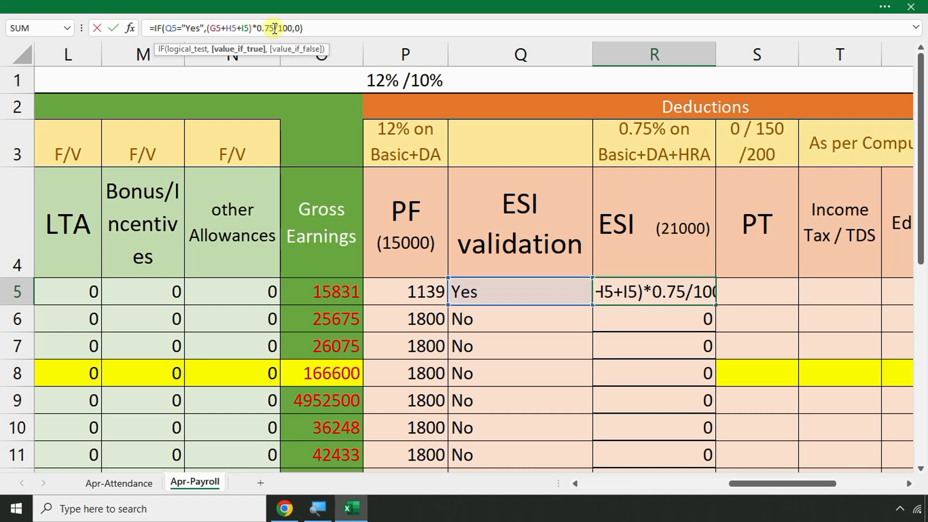
# Test a 4% rate in R5's ESI formula, then undo back to 0.75% so R5 shows 107
pyautogui.press('BackSpace')
pyautogui.press('BackSpace')
pyautogui.press('BackSpace')
pyautogui.press('BackSpace')
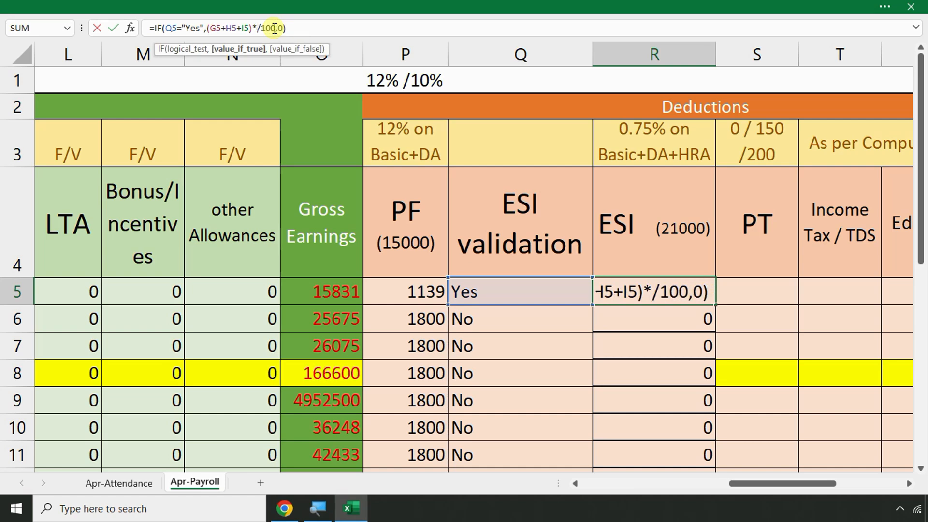
pyautogui.write('0.75')
pyautogui.press('Return')
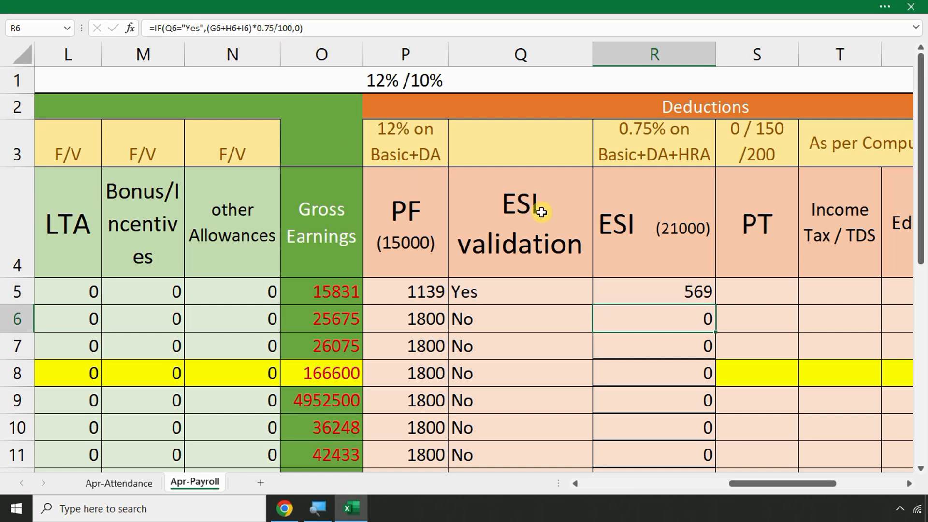
pyautogui.click(671, 285)
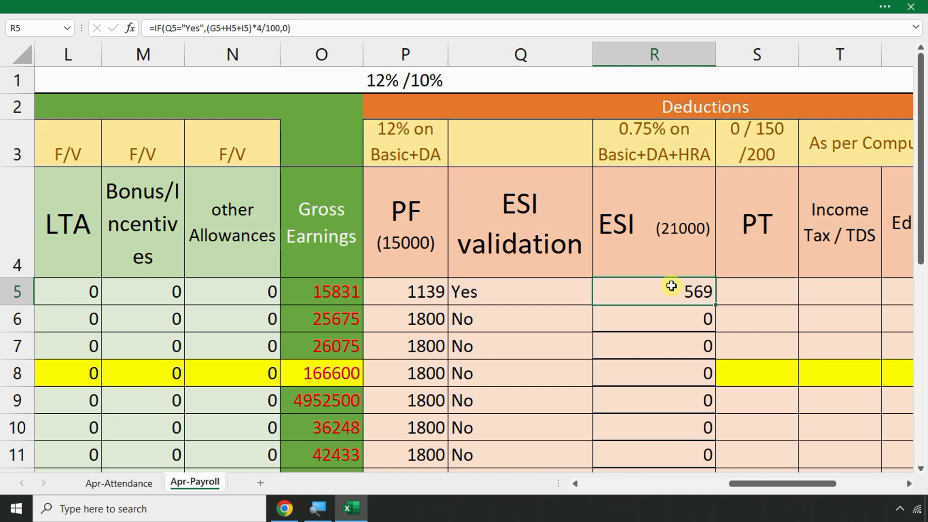
pyautogui.hotkey('ctrl', 'z')
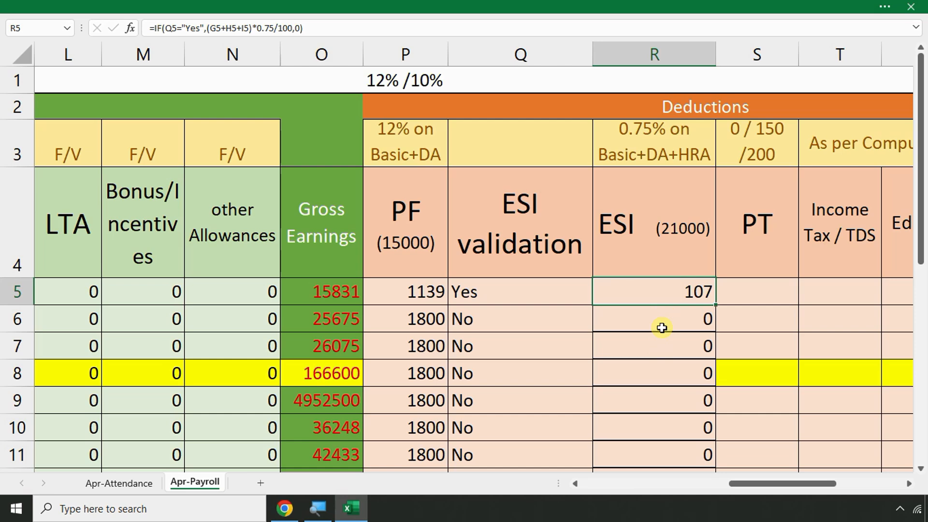
pyautogui.scroll(-3, 667, 313)
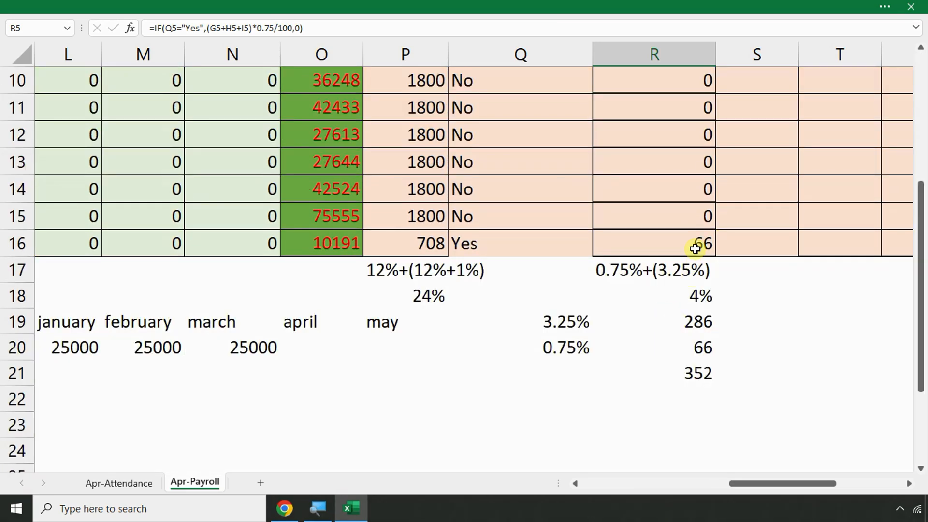
# Try a 4% rate in R16's ESI formula, then undo it back to 0.75
pyautogui.click(695, 249)
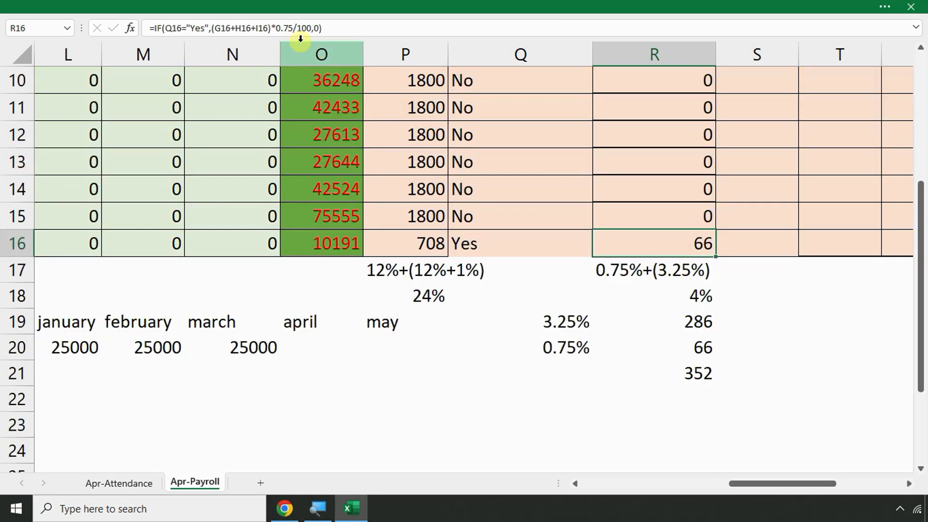
pyautogui.click(293, 26)
pyautogui.press('BackSpace')
pyautogui.press('BackSpace')
pyautogui.press('BackSpace')
pyautogui.press('BackSpace')
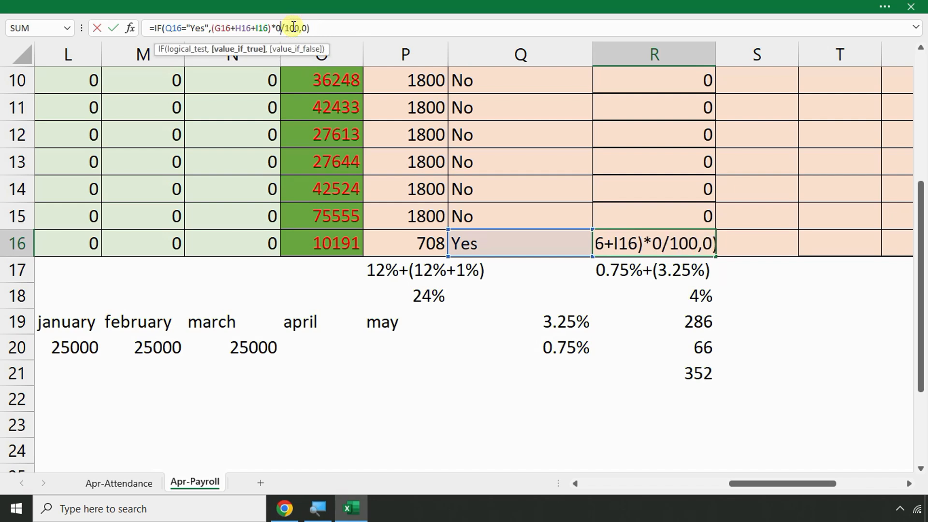
pyautogui.write('4')
pyautogui.press('Return')
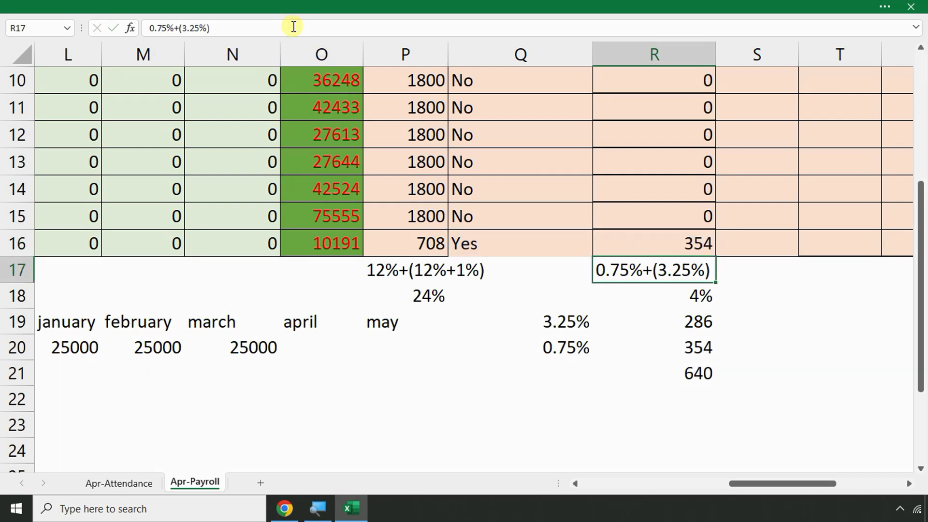
pyautogui.click(695, 248)
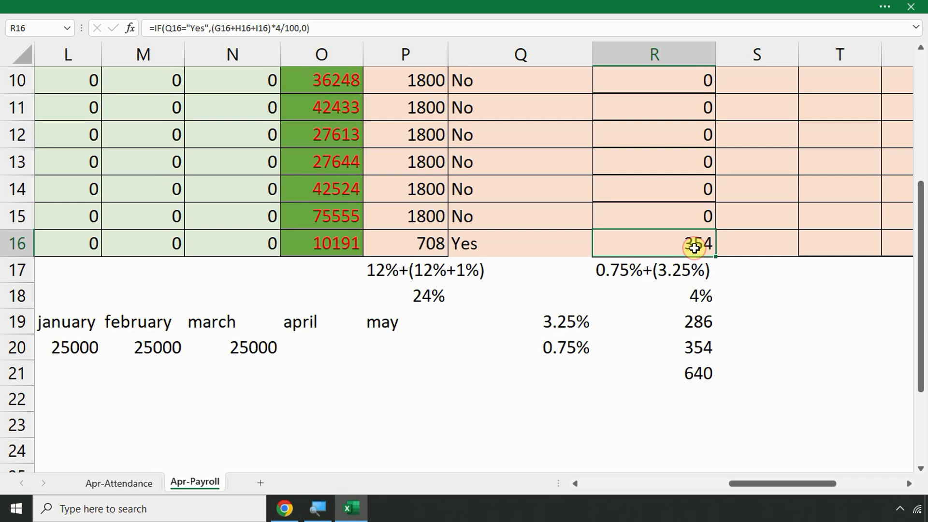
pyautogui.hotkey('ctrl', 'z')
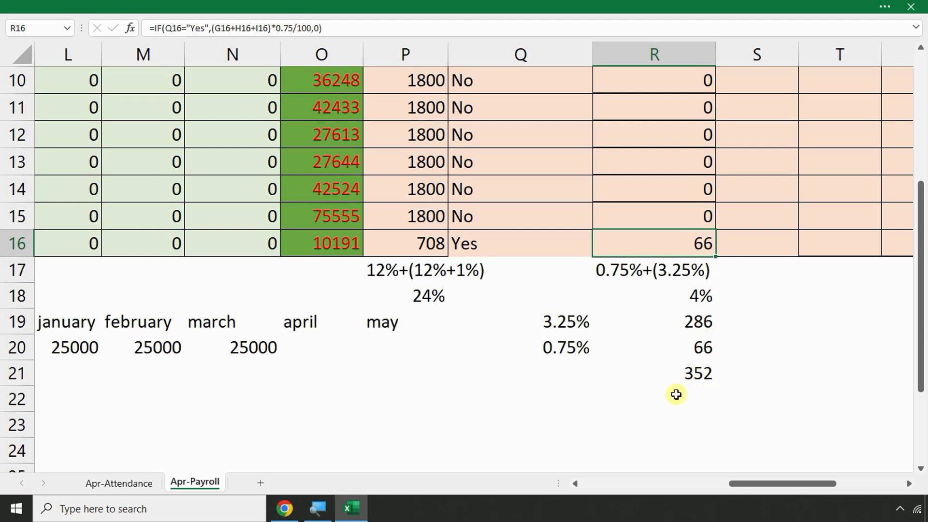
# Verify the ESI workings in Q19:R21: 3.25% gives 286, 0.75% gives 66, total 352
pyautogui.click(679, 376)
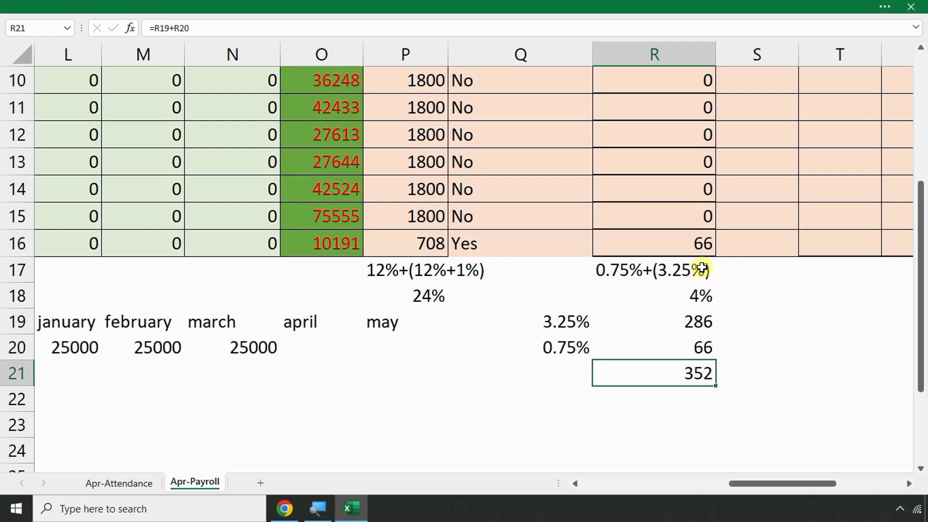
pyautogui.click(763, 349)
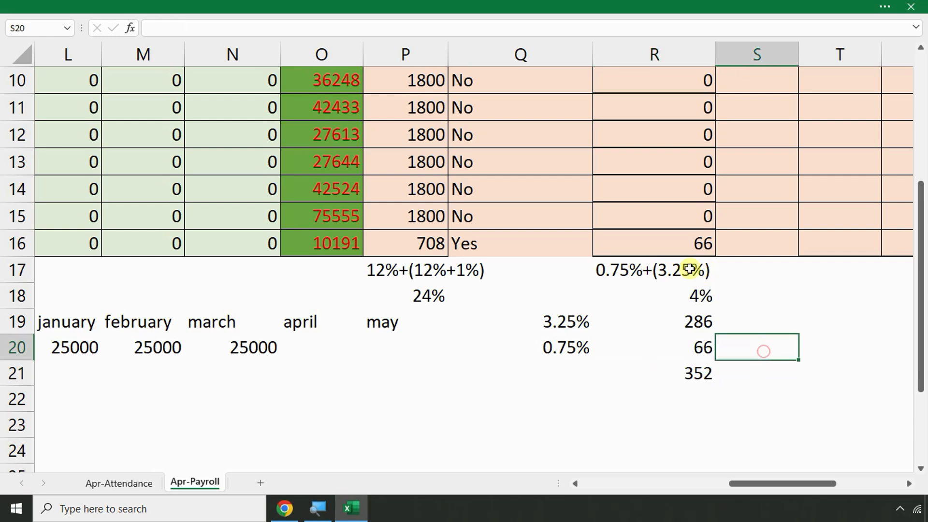
pyautogui.click(678, 245)
pyautogui.click(558, 322)
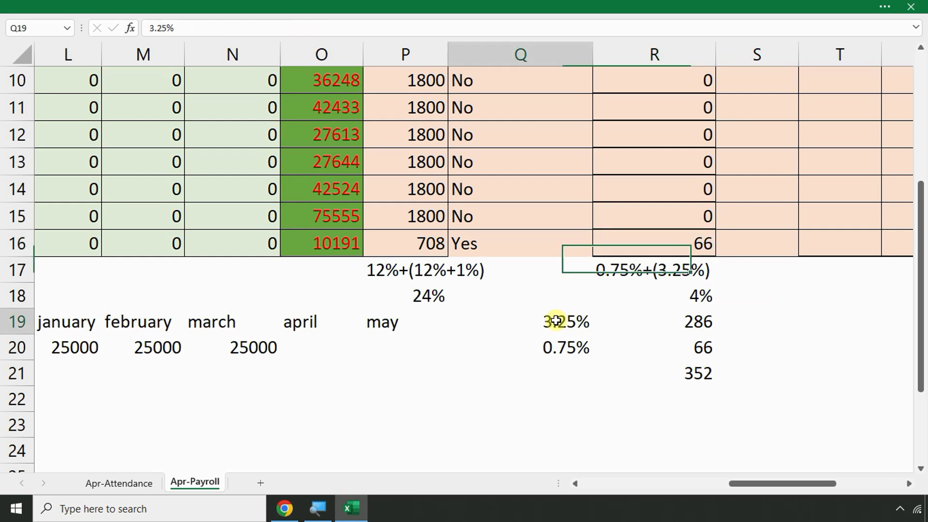
pyautogui.click(692, 320)
pyautogui.click(550, 348)
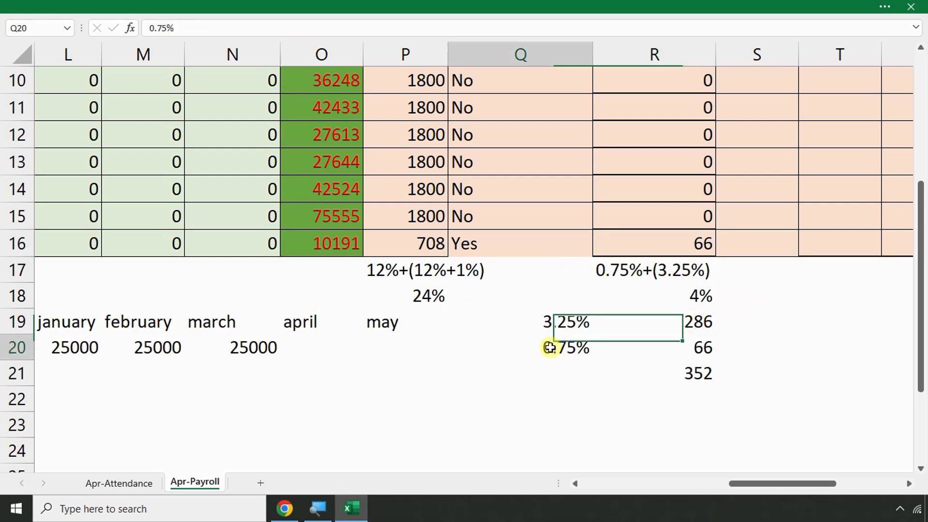
pyautogui.click(683, 348)
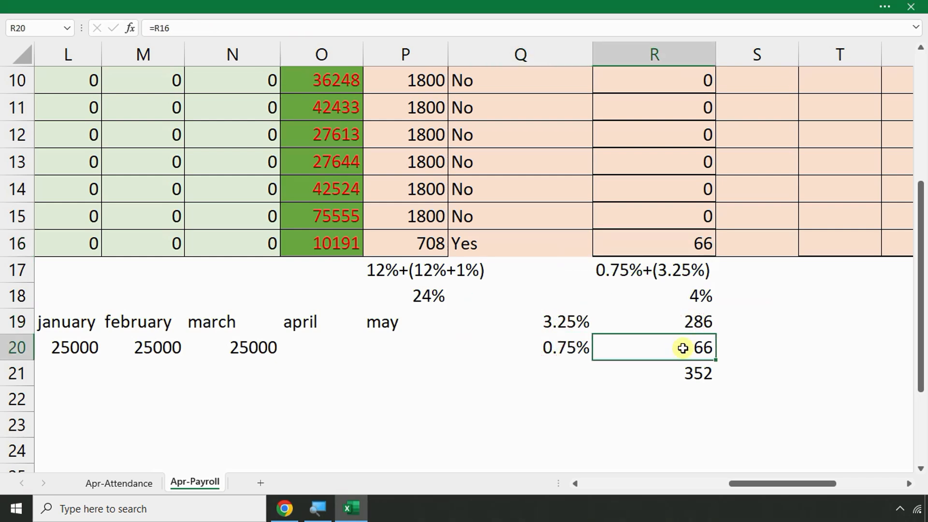
pyautogui.click(696, 373)
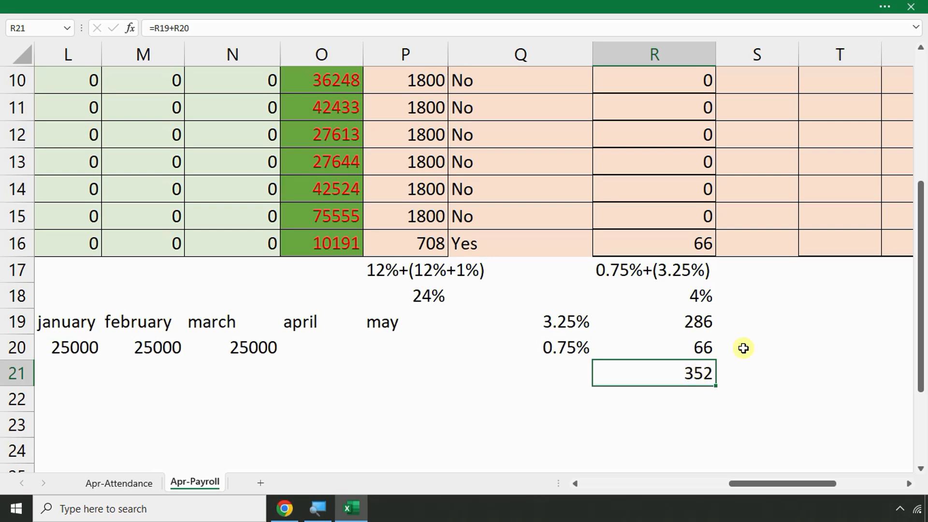
pyautogui.scroll(3, 742, 348)
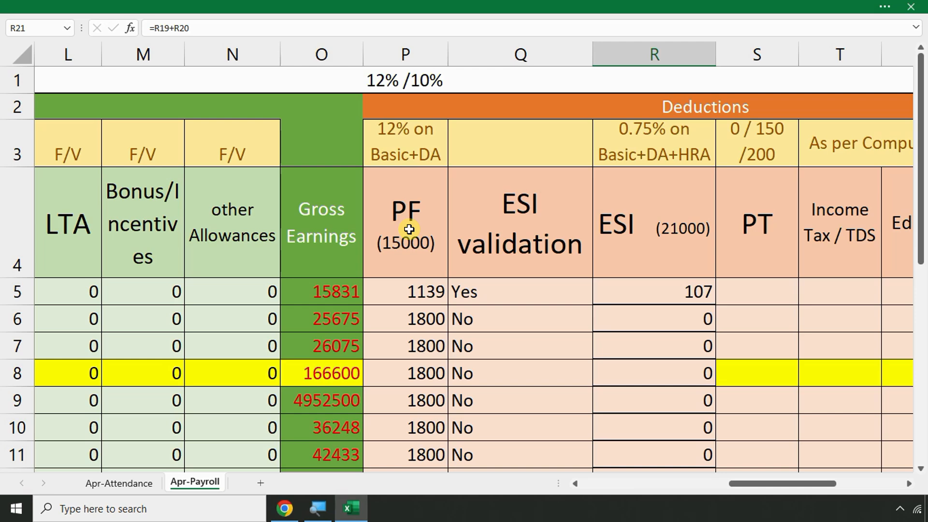
# Clear the scratch ESI workings in Q19:R21
pyautogui.click(619, 233)
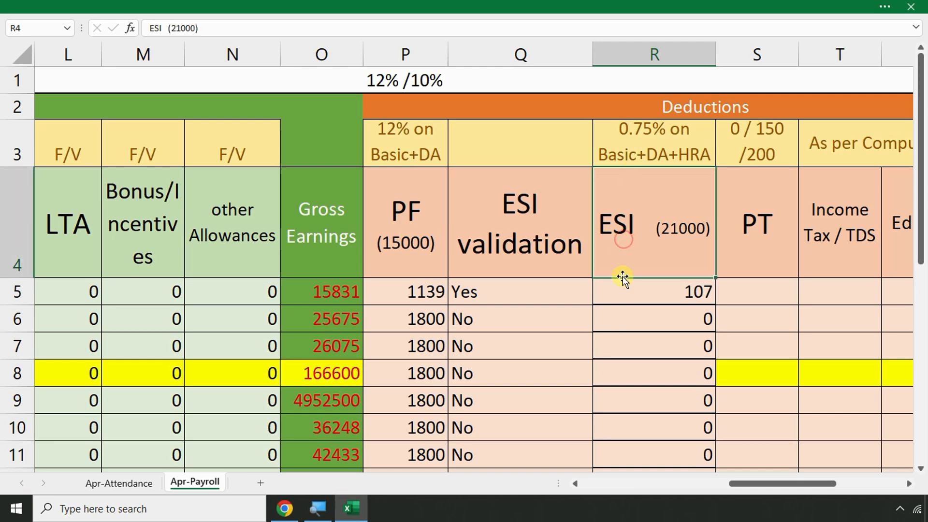
pyautogui.scroll(-3, 628, 290)
pyautogui.click(650, 269)
pyautogui.moveTo(543, 310); pyautogui.dragTo(714, 375)
pyautogui.press('Delete')
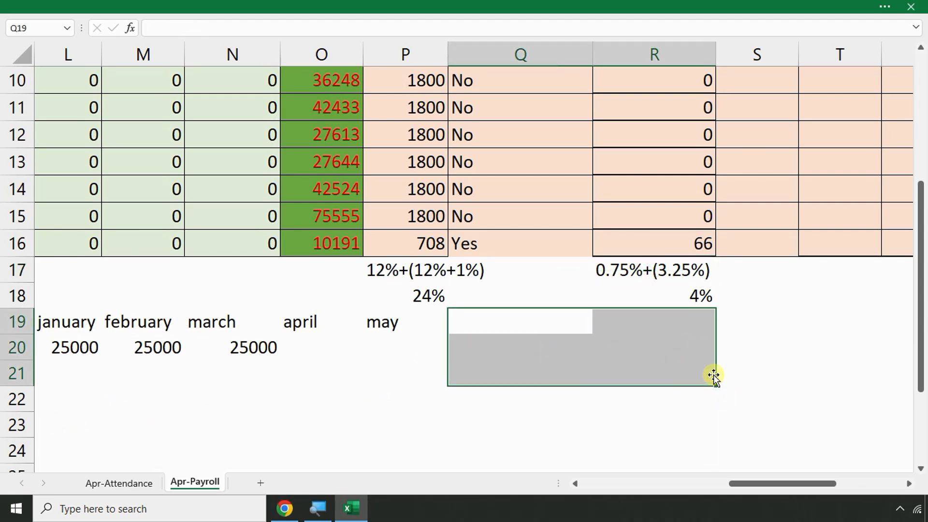
# Review the remaining 4% ESI and 24% PF rate notes and the empty PT cell
pyautogui.click(654, 365)
pyautogui.scroll(3, 653, 358)
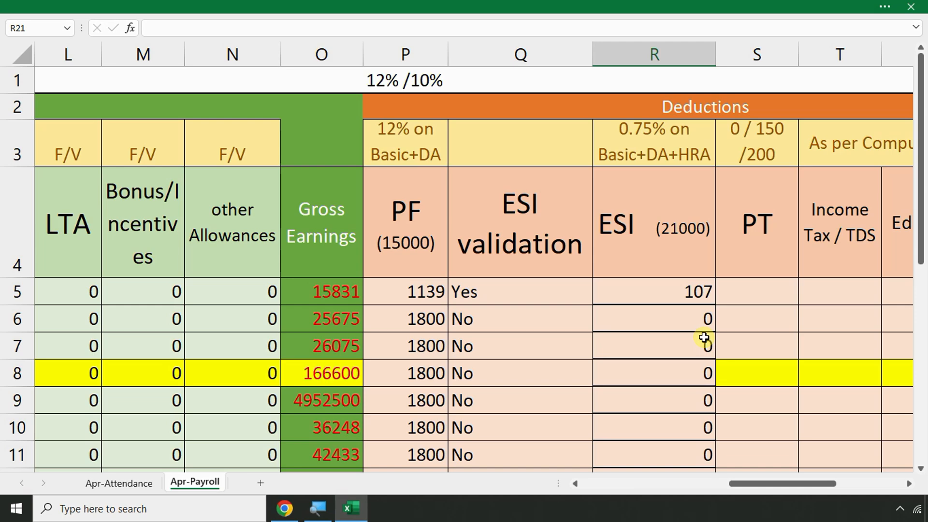
pyautogui.scroll(-1, 705, 341)
pyautogui.scroll(1, 704, 338)
pyautogui.scroll(-1, 703, 337)
pyautogui.scroll(-2, 704, 337)
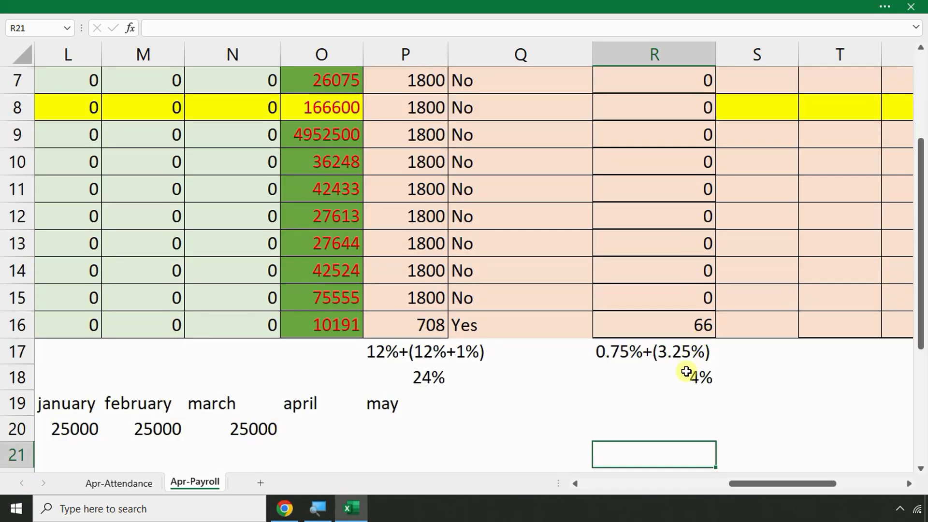
pyautogui.click(679, 377)
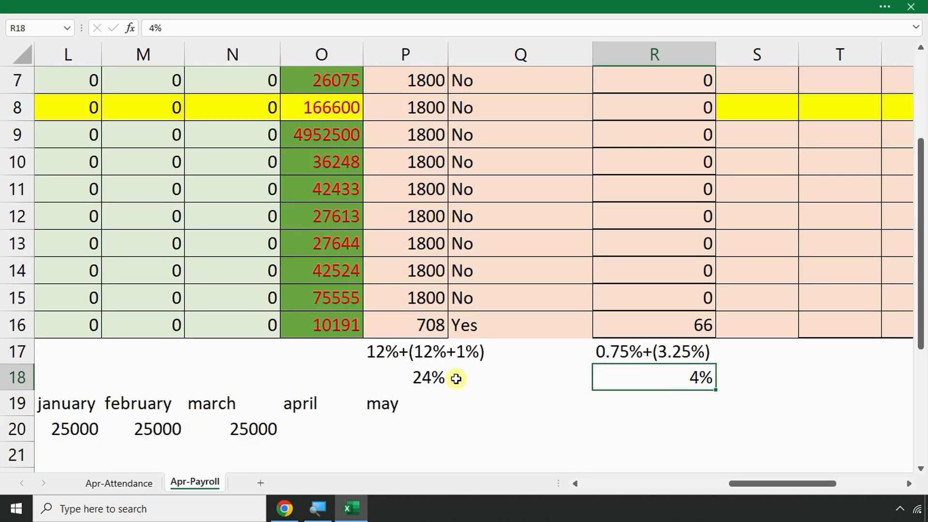
pyautogui.click(429, 377)
pyautogui.scroll(2, 766, 361)
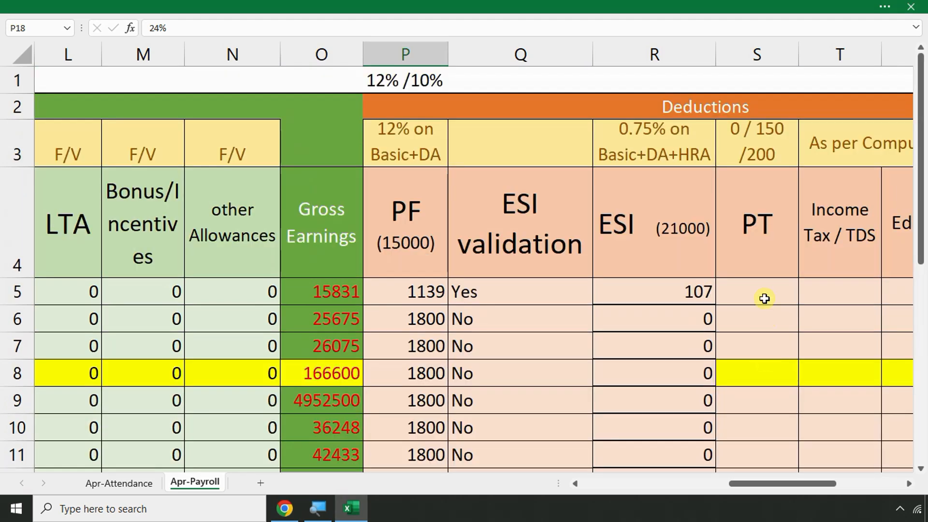
pyautogui.click(755, 289)
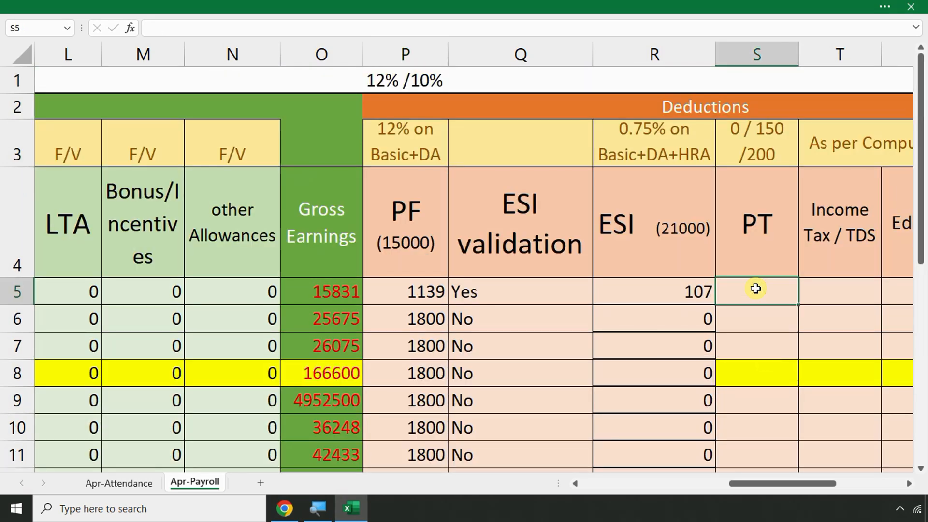
# Select the old contribution notes in rows 19–22 to clear them
pyautogui.scroll(-3, 622, 310)
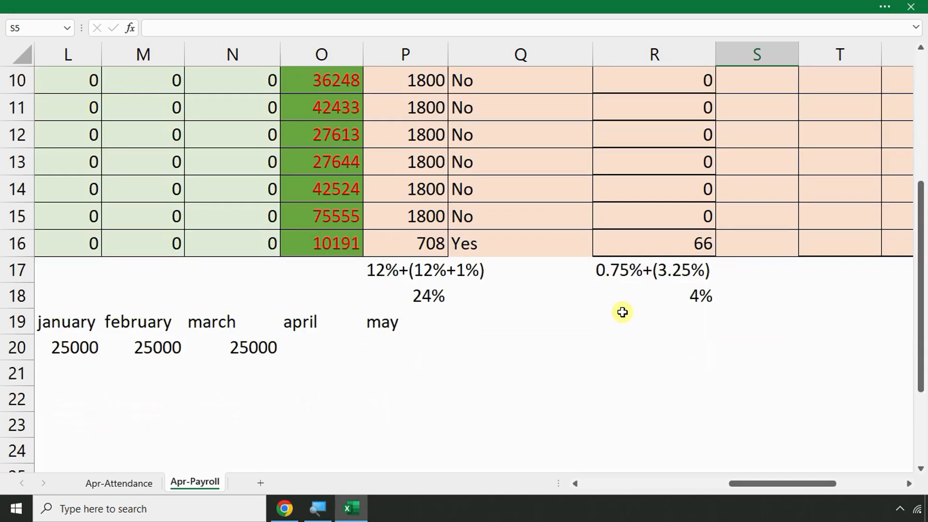
pyautogui.moveTo(492, 329); pyautogui.dragTo(2, 395)
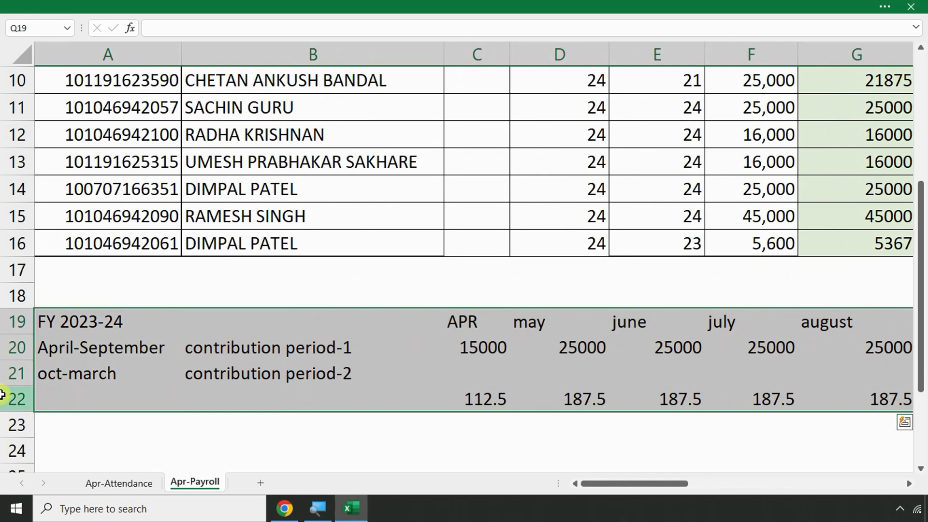
pyautogui.hscroll(5, 704, 415)
pyautogui.click(766, 389)
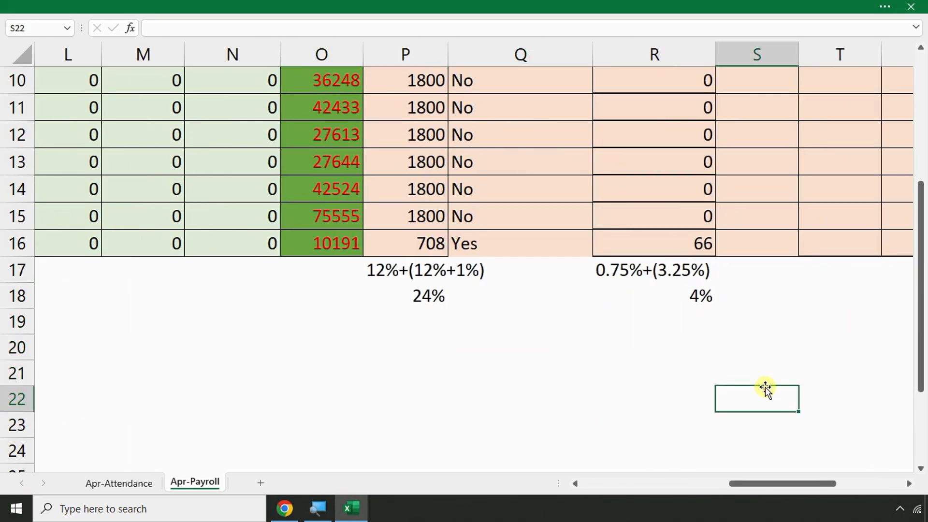
pyautogui.click(116, 293)
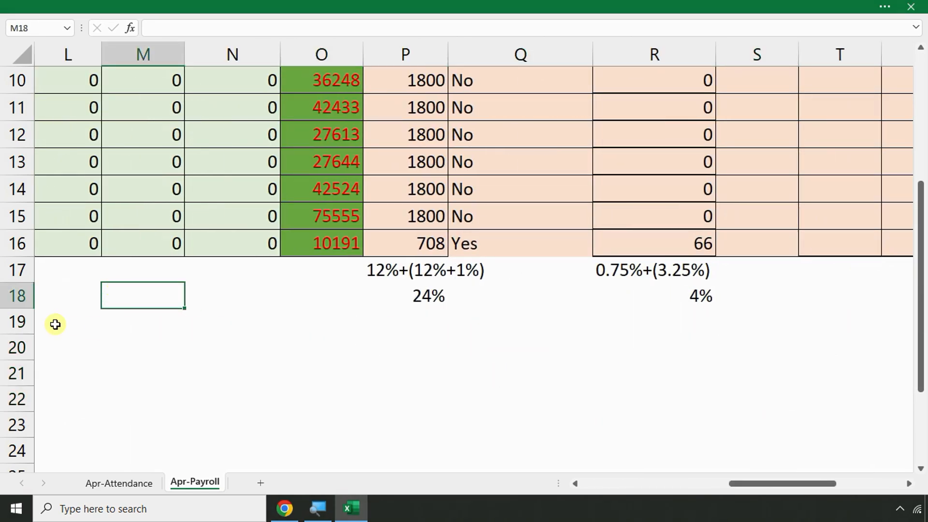
# Enter the Telanagana heading and the first slab: <15000 pays 0
pyautogui.press('Left')
pyautogui.press('Left')
pyautogui.press('Left')
pyautogui.press('Left')
pyautogui.press('Left')
pyautogui.press('Left')
pyautogui.press('Left')
pyautogui.press('Left')
pyautogui.press('Left')
pyautogui.press('Left')
pyautogui.press('Left')
pyautogui.press('Left')
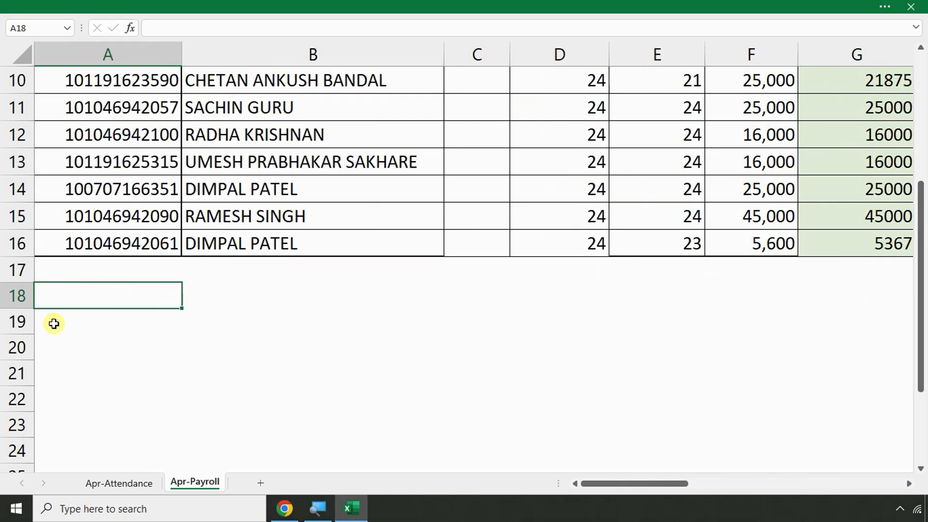
pyautogui.write('Telanagana')
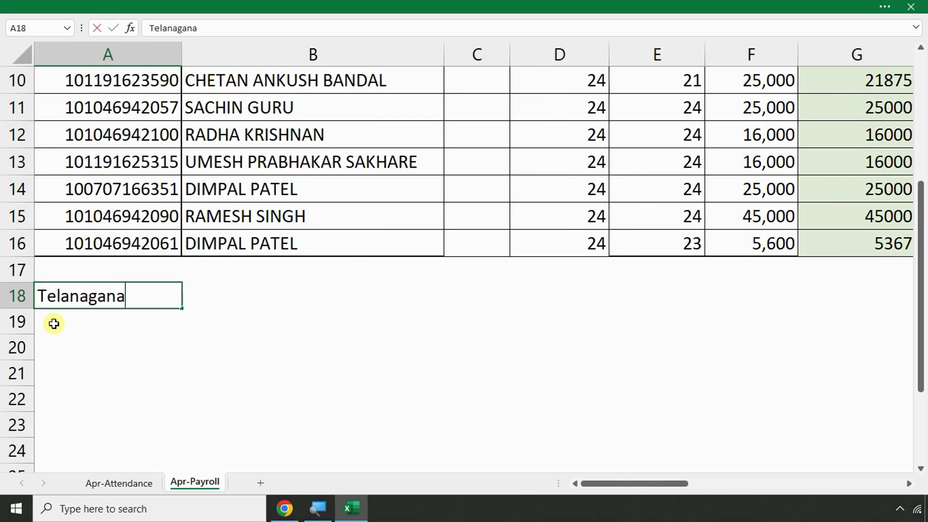
pyautogui.press('Return')
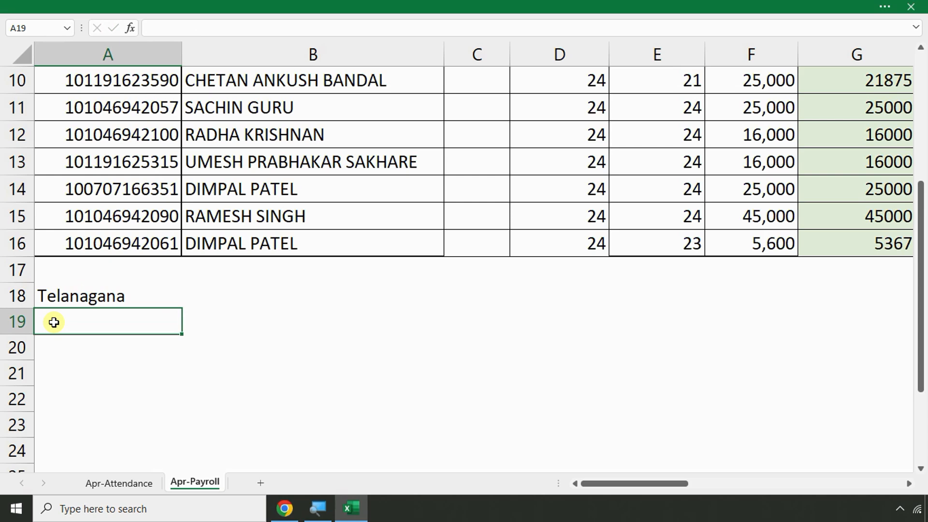
pyautogui.write('<15000')
pyautogui.press('Return')
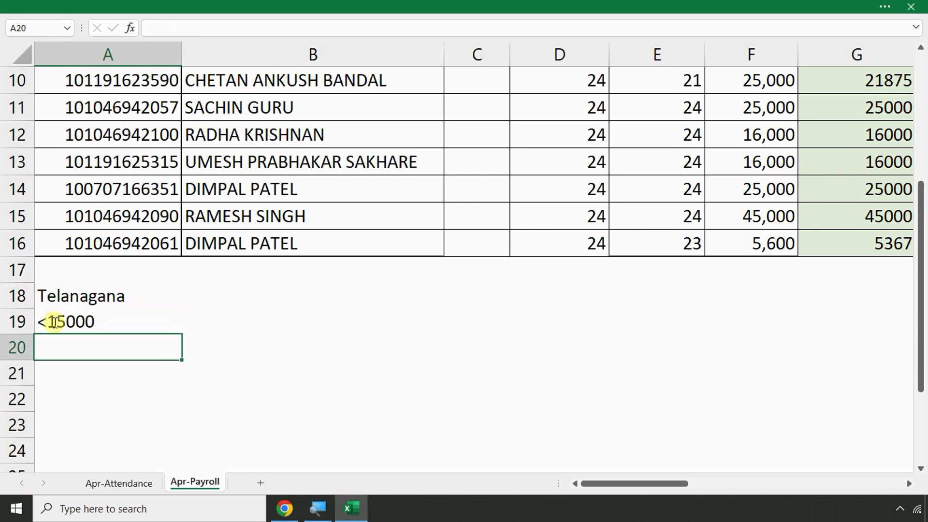
pyautogui.click(187, 327)
pyautogui.write('0')
pyautogui.press('Return')
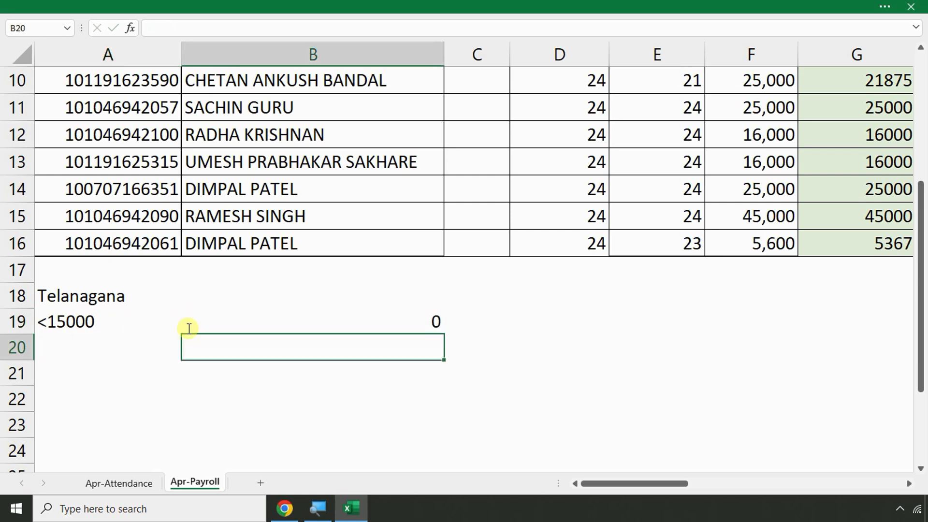
# Add the remaining slabs: >150000 < 20000 pays 150, >20000 pays 200
pyautogui.click(73, 346)
pyautogui.write('>')
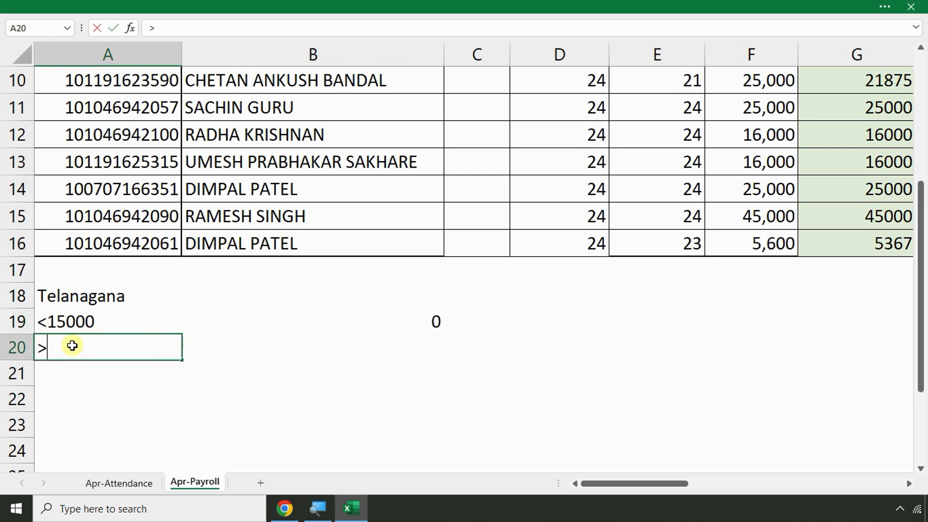
pyautogui.write('150000')
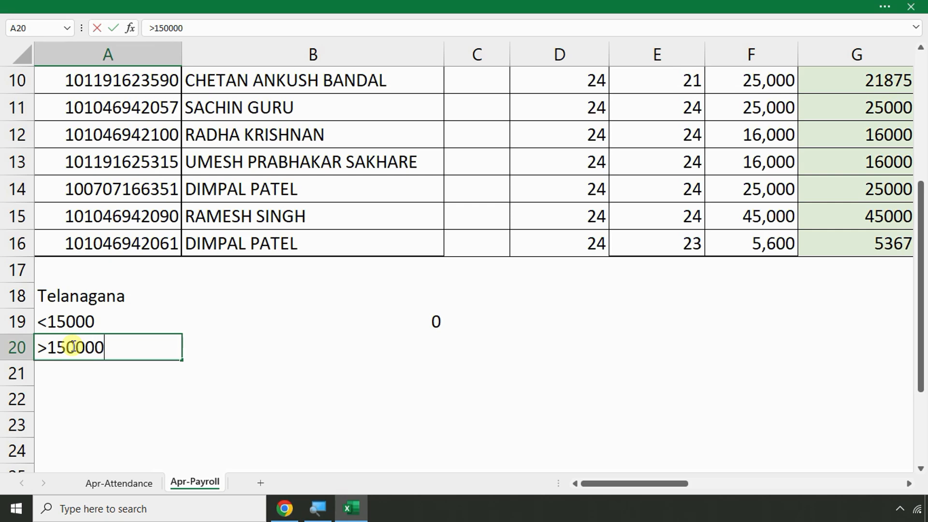
pyautogui.write(' < 20000')
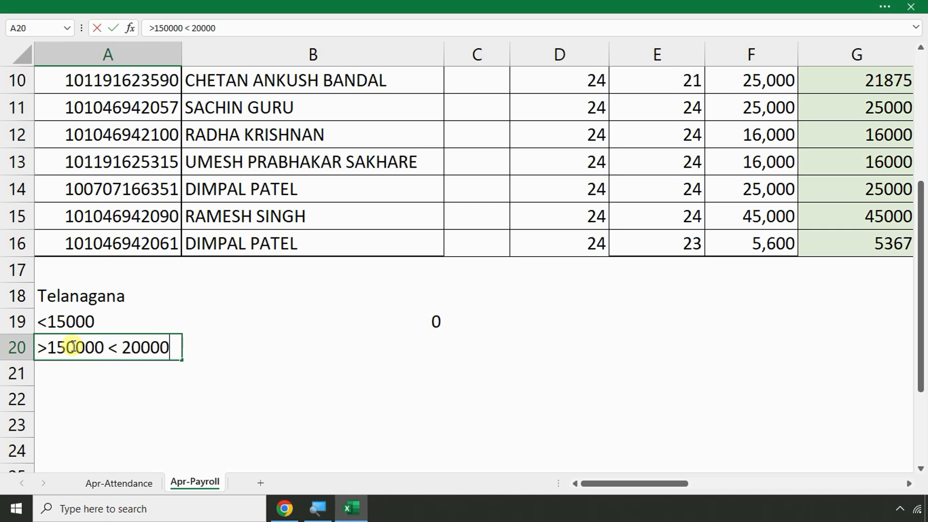
pyautogui.press('Return')
pyautogui.click(381, 352)
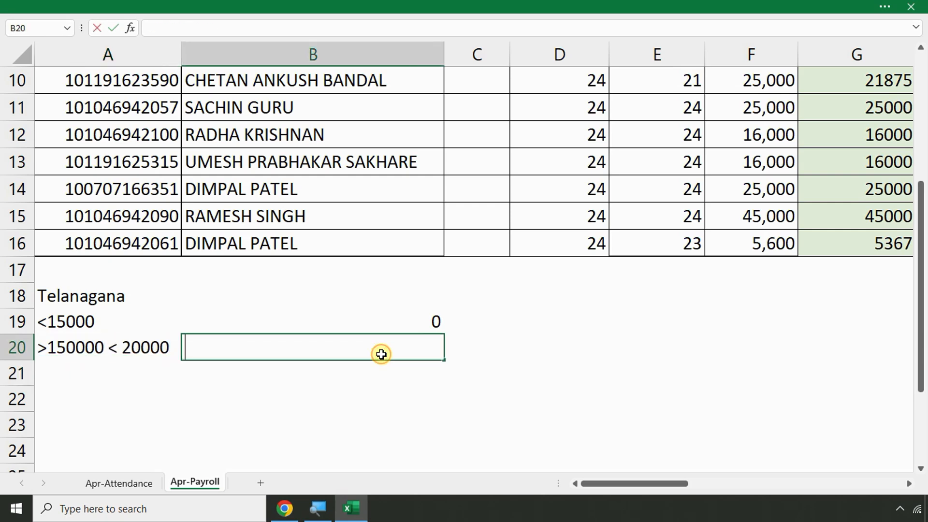
pyautogui.write('150')
pyautogui.press('Return')
pyautogui.click(53, 358)
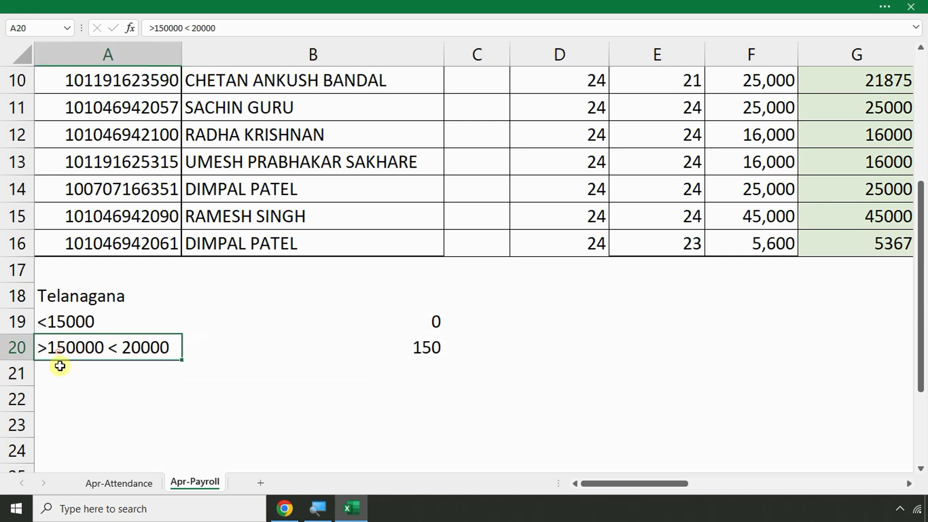
pyautogui.click(59, 366)
pyautogui.write('>20000')
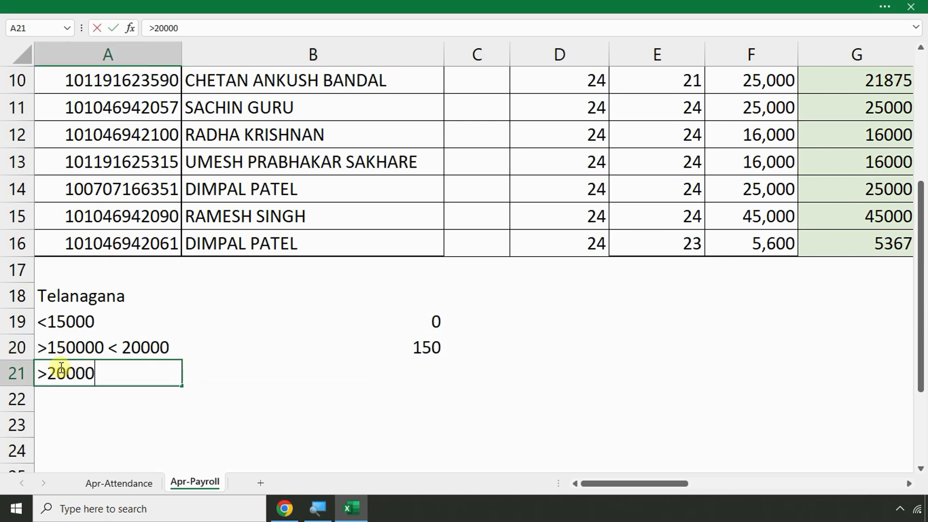
pyautogui.press('Return')
pyautogui.click(410, 369)
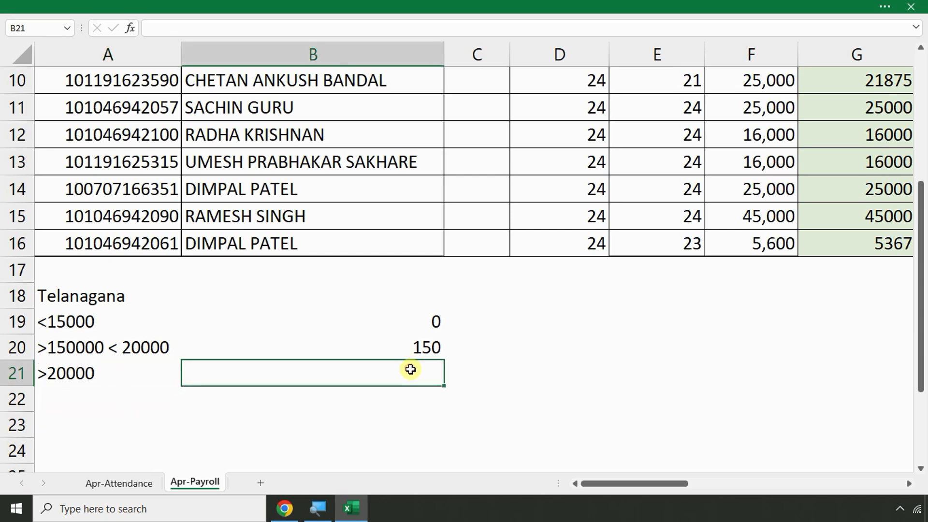
pyautogui.write('200')
pyautogui.press('Return')
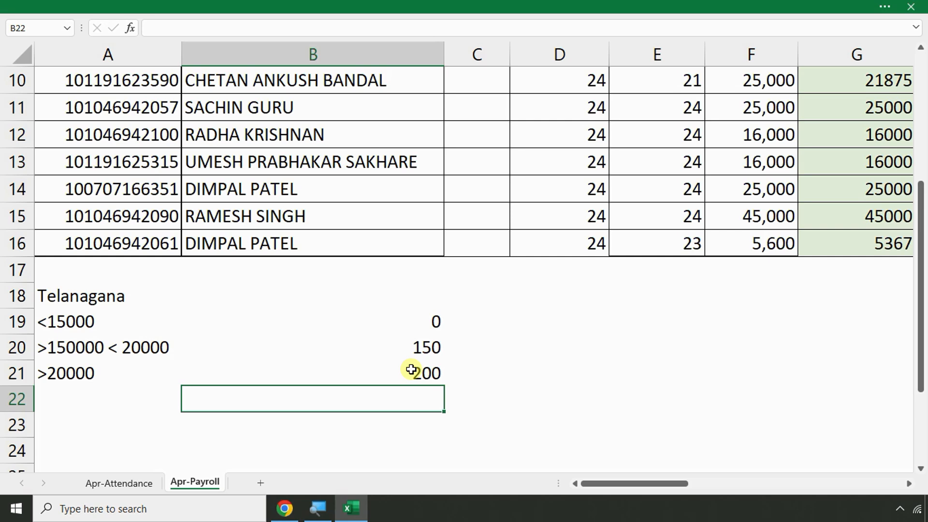
# Enter -2500 as (2500) in D18 and label it PT in C18
pyautogui.press('Right')
pyautogui.press('Right')
pyautogui.press('Right')
pyautogui.press('Right')
pyautogui.press('Right')
pyautogui.press('Right')
pyautogui.press('Right')
pyautogui.press('Right')
pyautogui.press('Right')
pyautogui.press('Right')
pyautogui.press('Right')
pyautogui.press('Right')
pyautogui.press('Right')
pyautogui.press('Right')
pyautogui.press('Right')
pyautogui.press('Right')
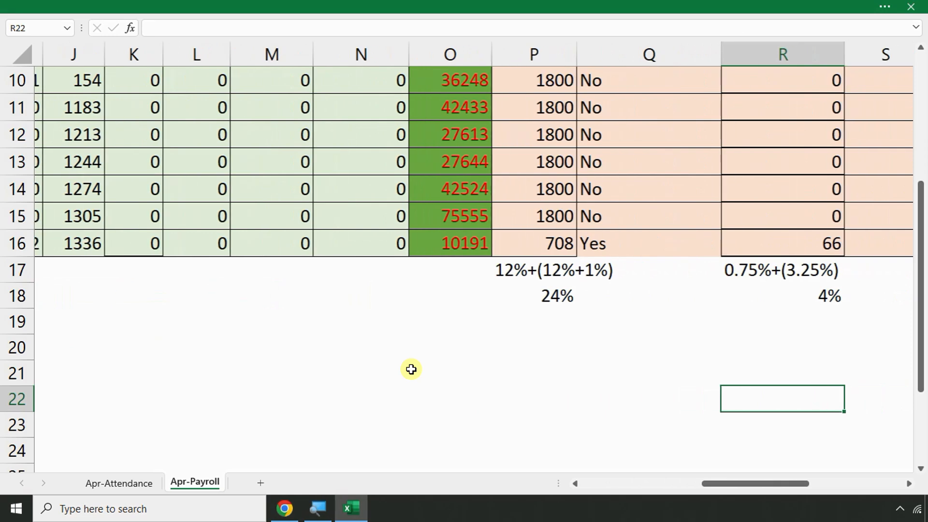
pyautogui.press('Left')
pyautogui.press('Left')
pyautogui.press('Left')
pyautogui.press('Left')
pyautogui.press('Left')
pyautogui.press('Left')
pyautogui.press('Left')
pyautogui.press('Left')
pyautogui.press('Left')
pyautogui.press('Left')
pyautogui.press('Left')
pyautogui.press('Left')
pyautogui.press('Left')
pyautogui.press('Left')
pyautogui.press('Left')
pyautogui.press('Left')
pyautogui.press('Left')
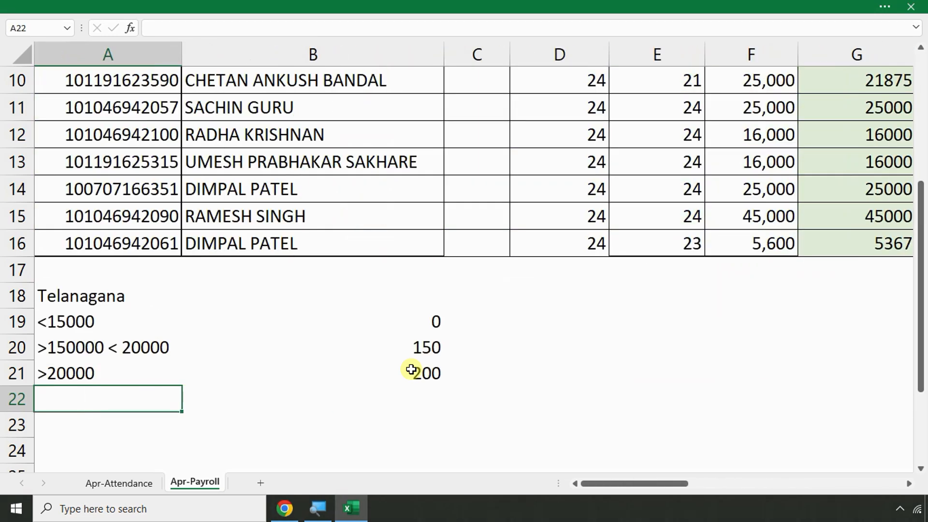
pyautogui.click(531, 292)
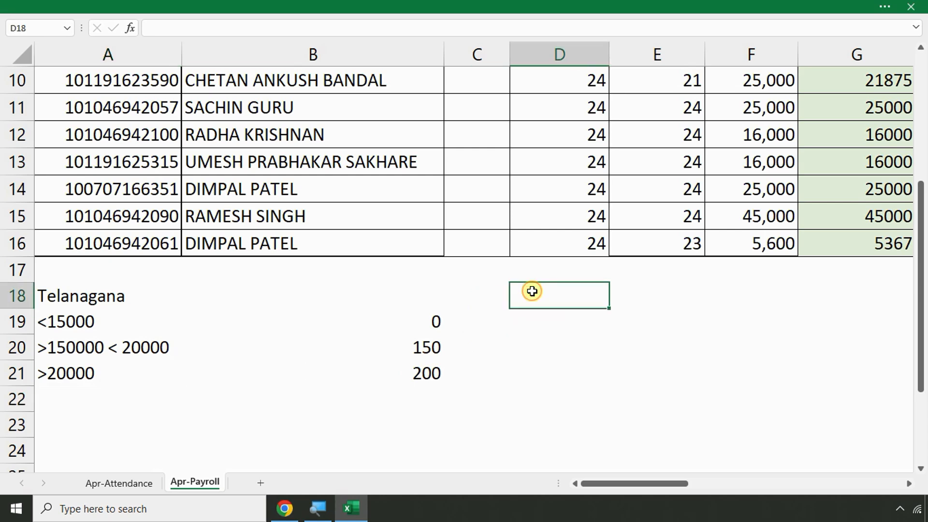
pyautogui.write('(2500')
pyautogui.press('Return')
pyautogui.press('Up')
pyautogui.press('Left')
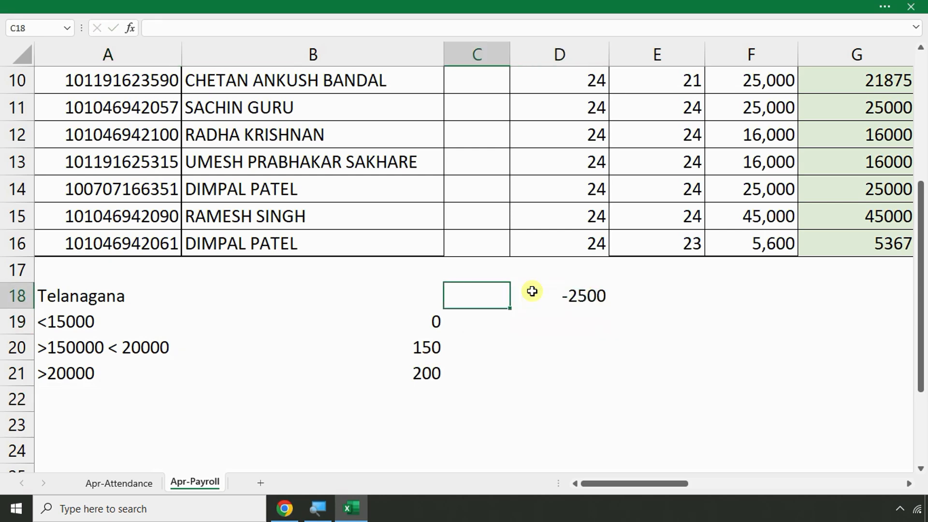
pyautogui.write('poor')
pyautogui.press('BackSpace')
pyautogui.press('BackSpace')
pyautogui.press('BackSpace')
pyautogui.press('BackSpace')
pyautogui.write('PT')
pyautogui.press('Return')
# Enter 2400 in D19 below the -2500 deduction
pyautogui.click(559, 299)
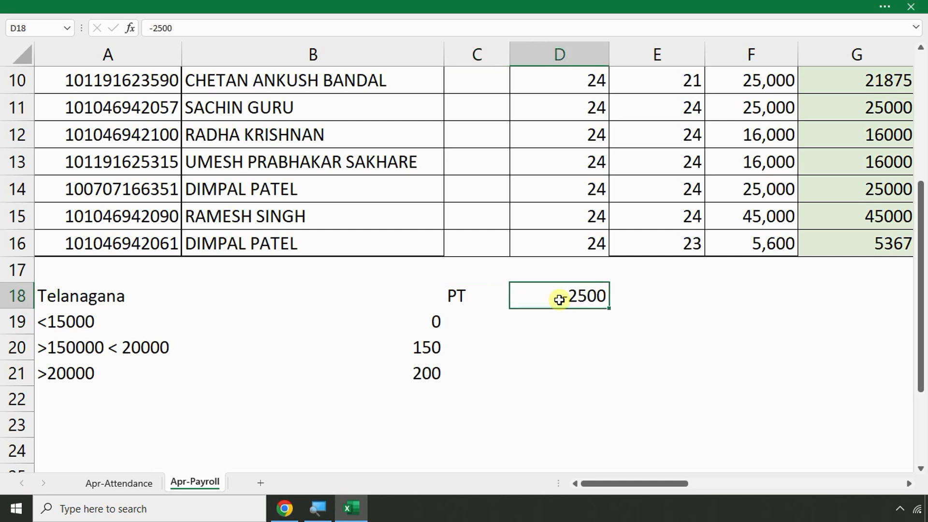
pyautogui.click(577, 318)
pyautogui.write('2400')
pyautogui.press('Return')
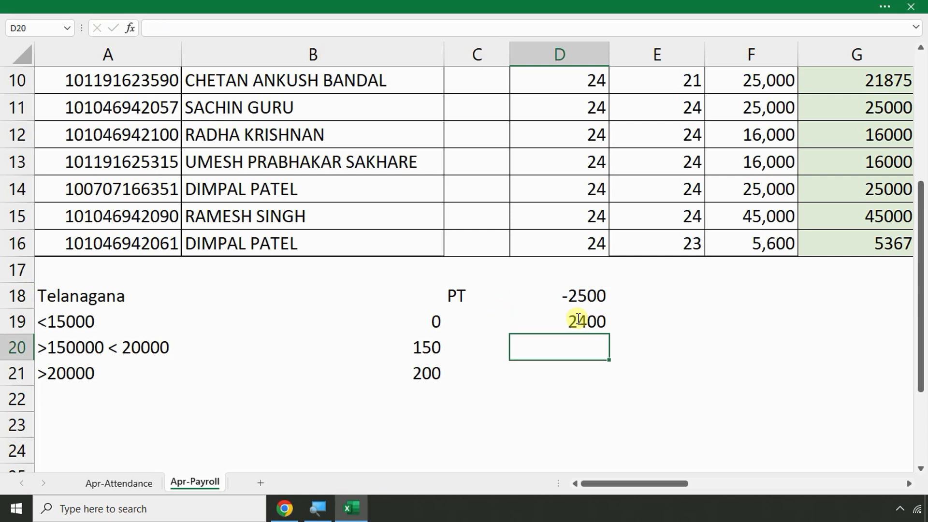
# Compute the >20000 slab's annual amount in C21 with =B21*12, giving 2400
pyautogui.click(429, 375)
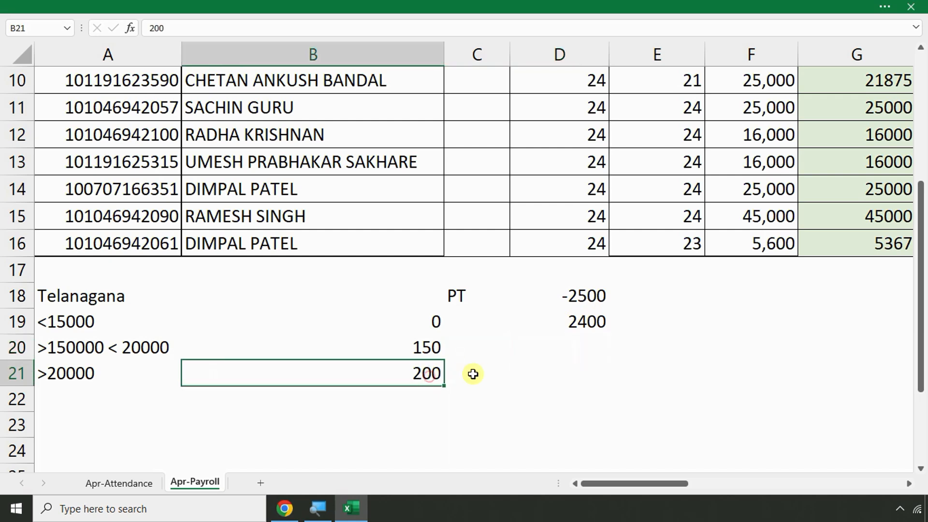
pyautogui.click(478, 373)
pyautogui.write('=')
pyautogui.click(425, 369)
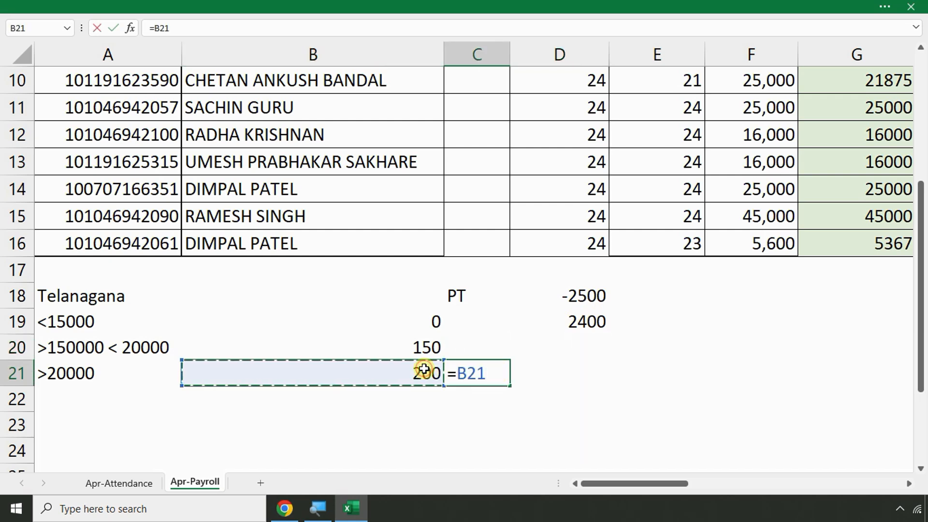
pyautogui.write('*12')
pyautogui.press('Return')
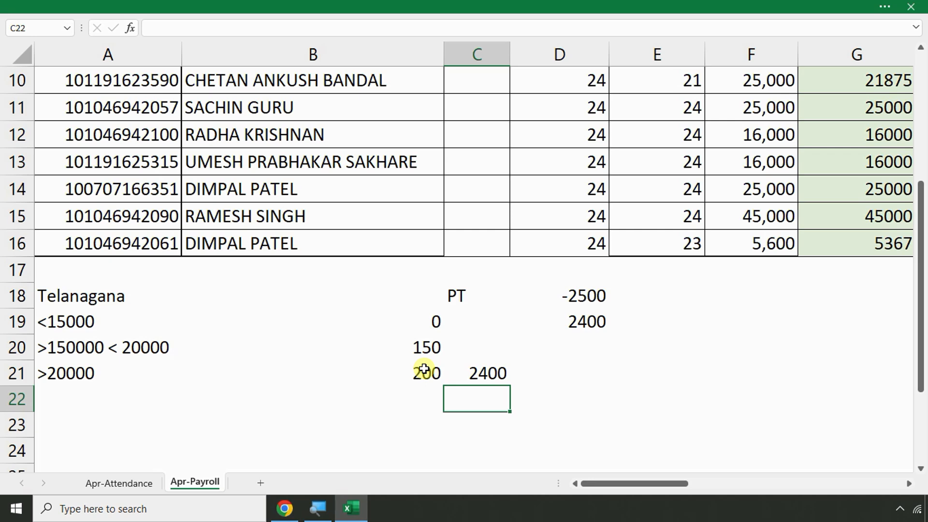
pyautogui.press('Down')
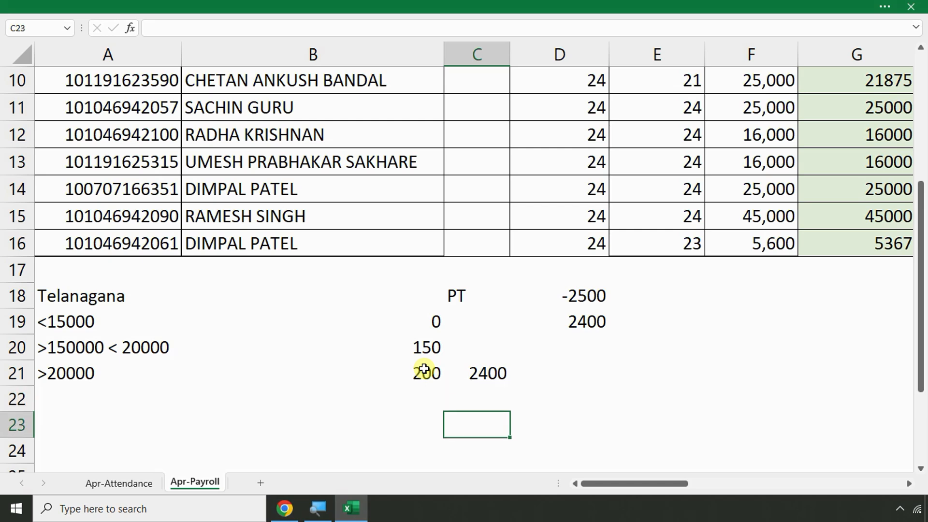
pyautogui.press('Up')
pyautogui.press('Up')
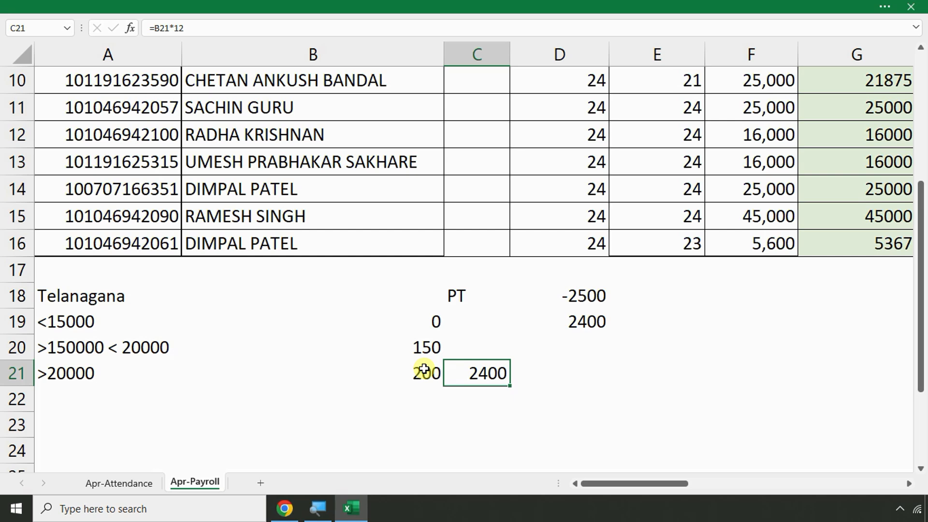
pyautogui.press('Down')
pyautogui.press('Up')
pyautogui.click(758, 290)
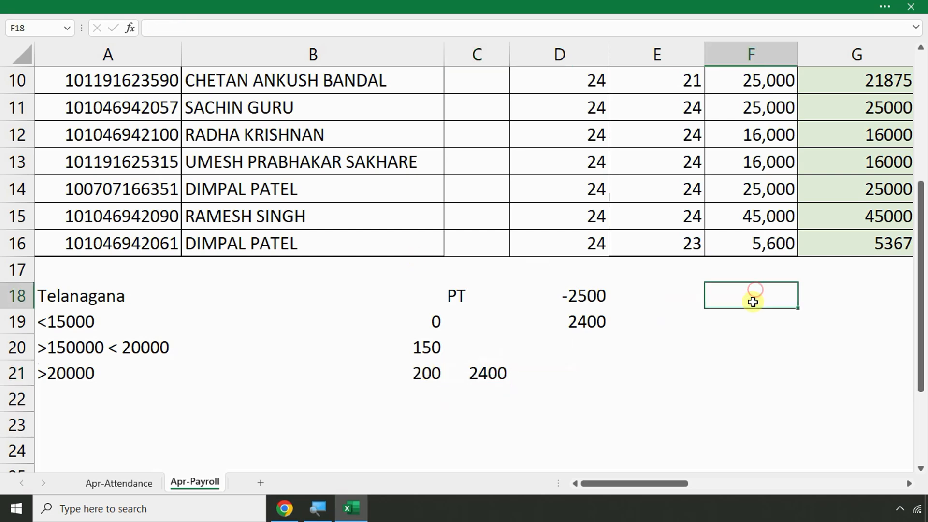
pyautogui.write('50,000')
pyautogui.press('Return')
pyautogui.write('2,400')
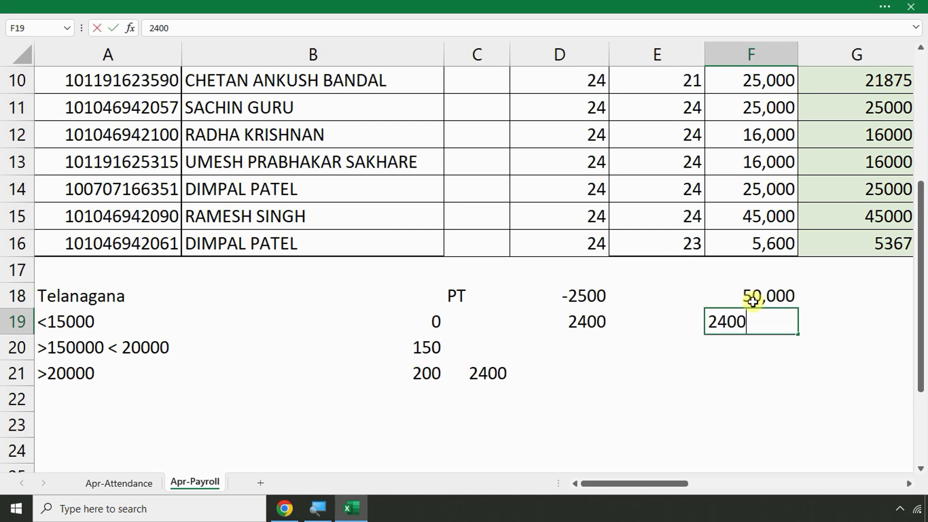
pyautogui.press('Return')
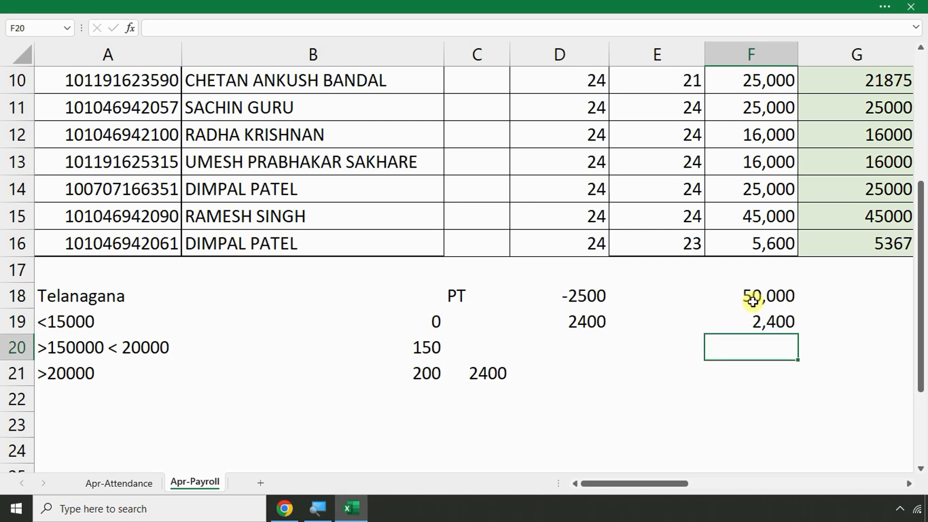
pyautogui.press('Down')
pyautogui.write('9,60,00')
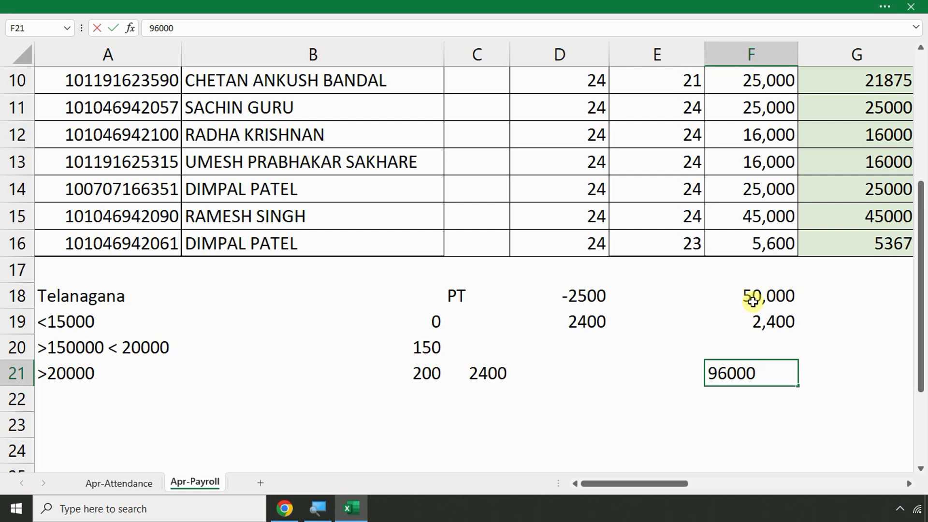
pyautogui.write('0')
pyautogui.press('Return')
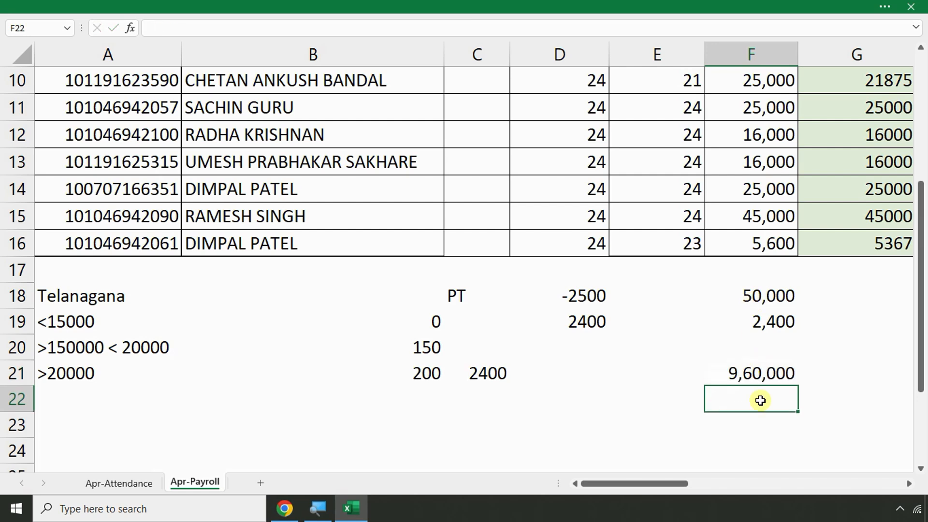
pyautogui.click(753, 378)
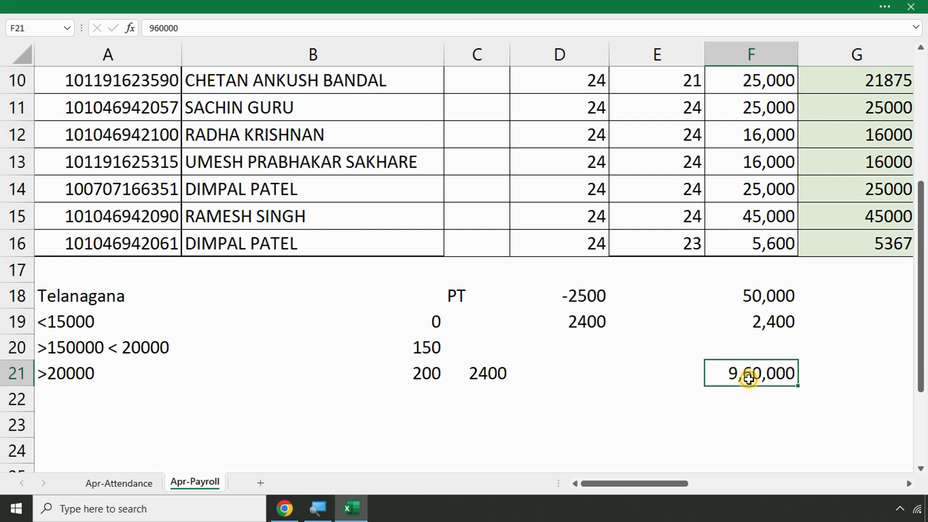
pyautogui.click(747, 407)
pyautogui.write('=')
pyautogui.click(748, 382)
pyautogui.write('-')
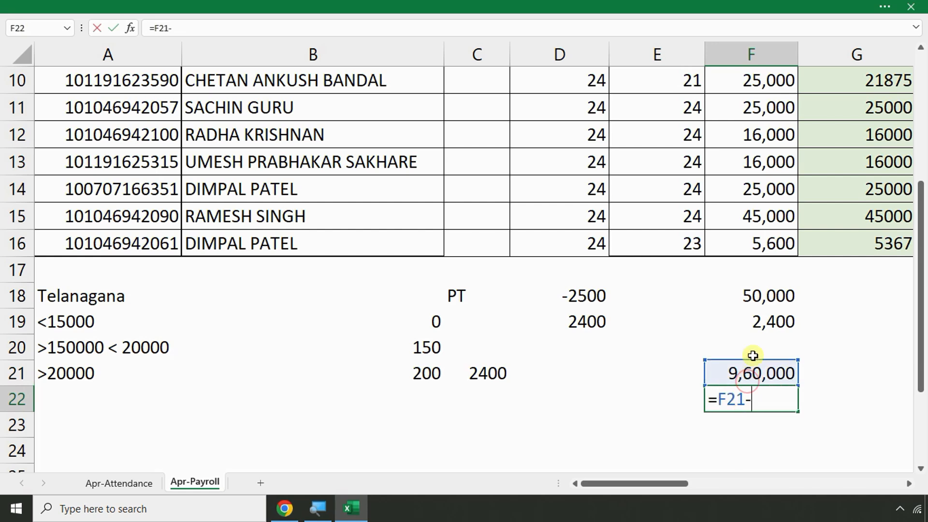
pyautogui.click(764, 296)
pyautogui.write('-')
pyautogui.click(763, 323)
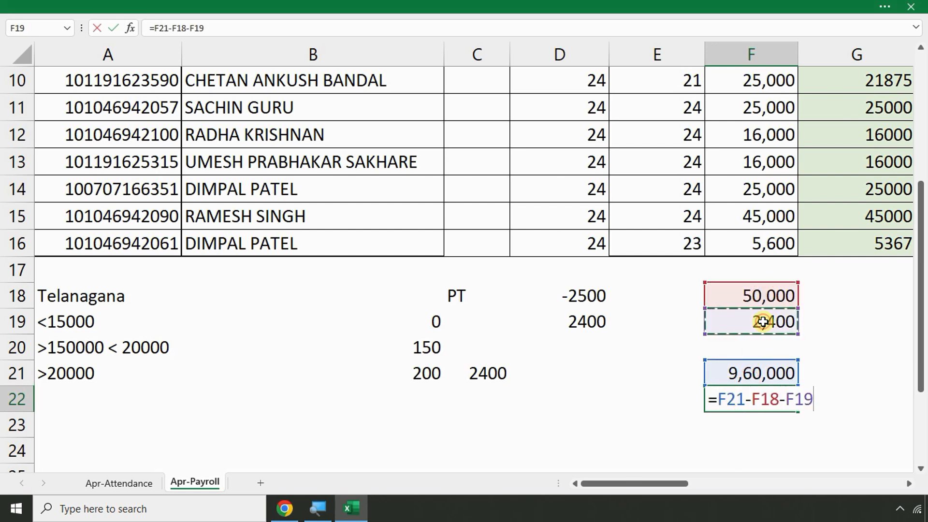
pyautogui.press('Return')
pyautogui.click(772, 402)
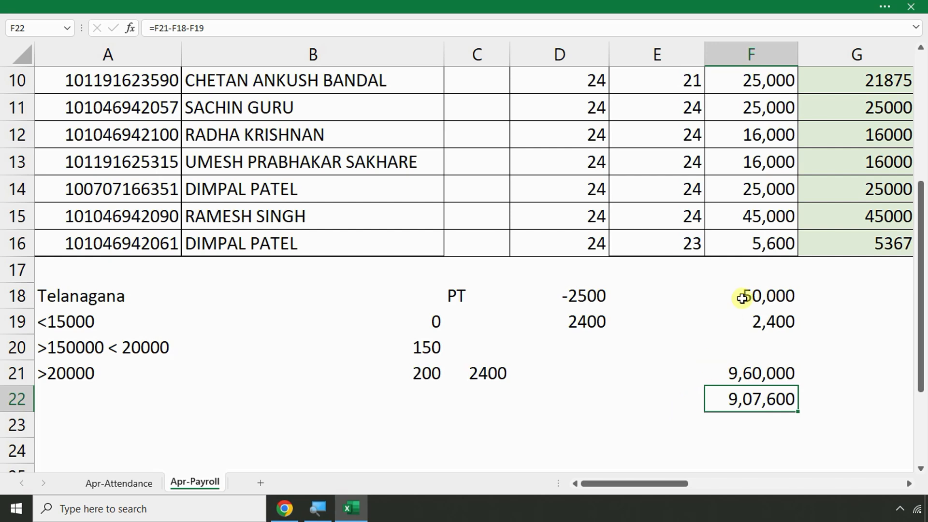
pyautogui.moveTo(744, 294); pyautogui.dragTo(758, 437)
pyautogui.press('Delete')
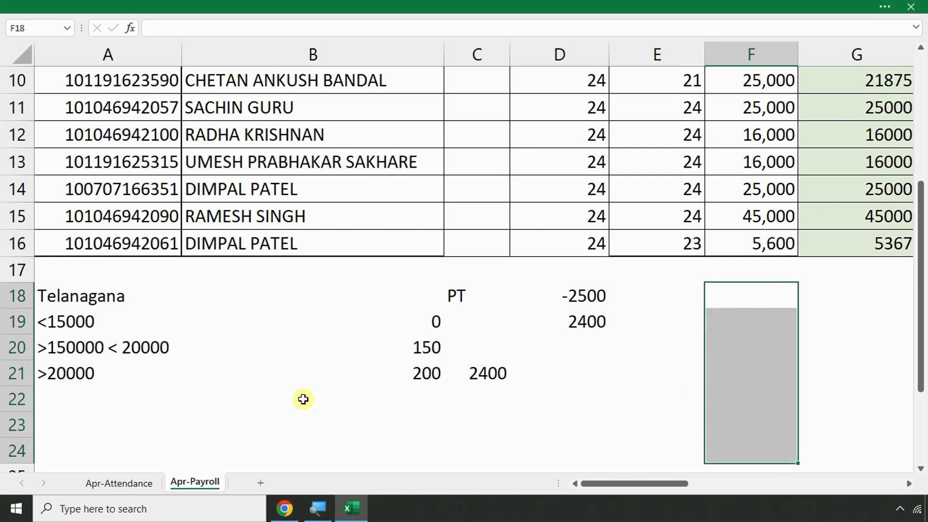
# Add the Maharashtra heading in A23
pyautogui.click(77, 424)
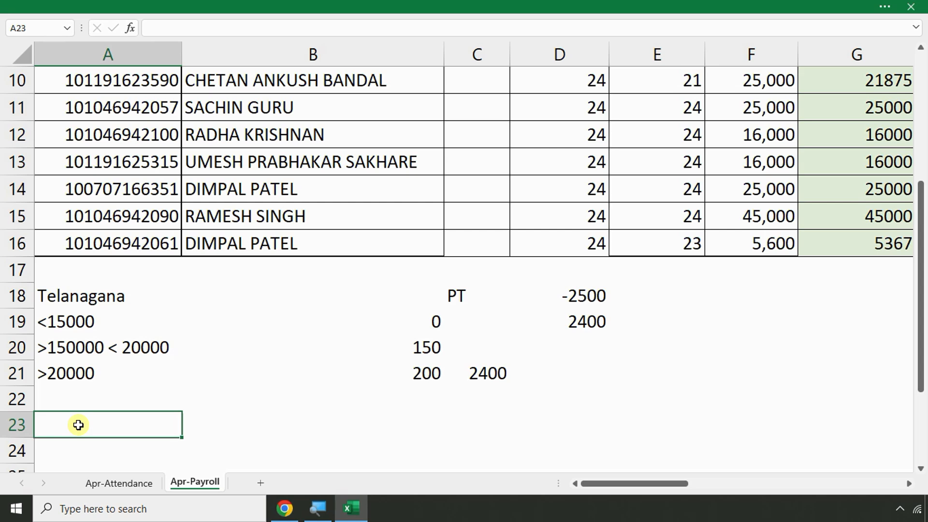
pyautogui.write('Maharashtra')
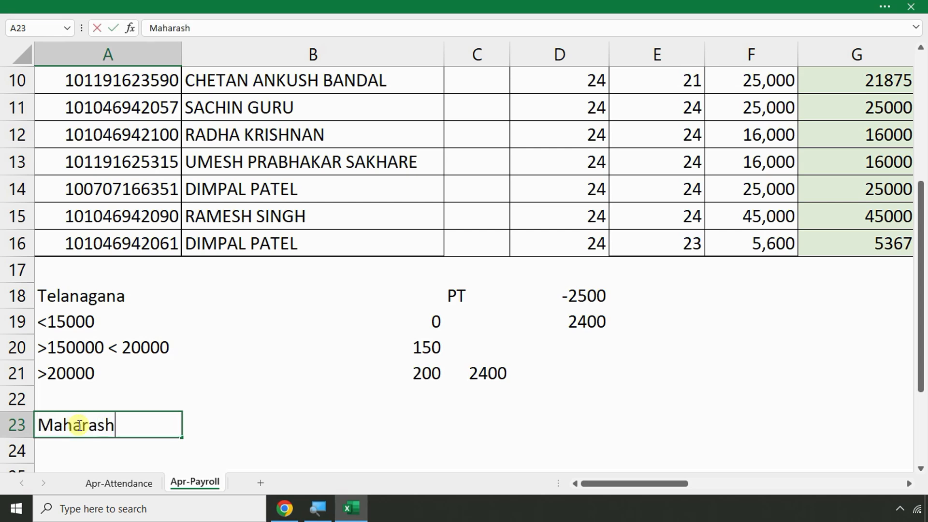
pyautogui.press('Return')
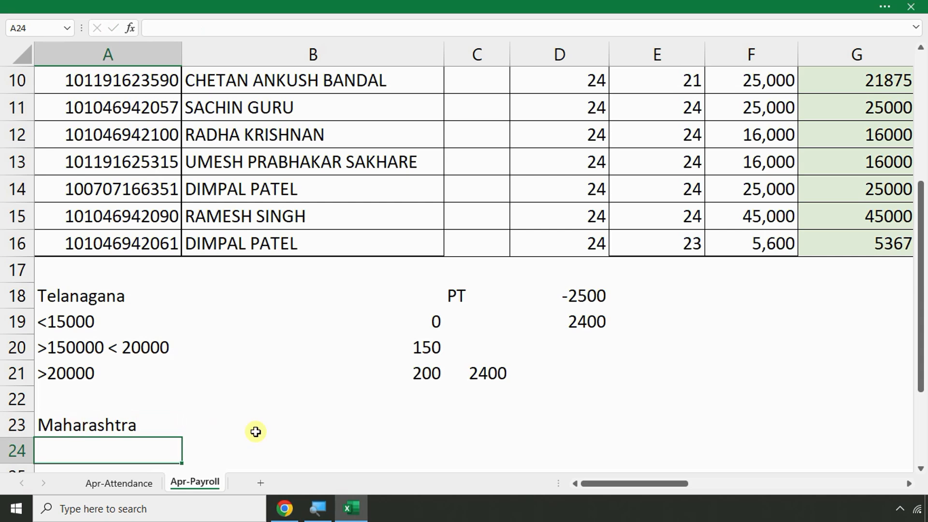
# Enter the 200 rate in B23 and a =B23*11 formula in C23
pyautogui.click(363, 429)
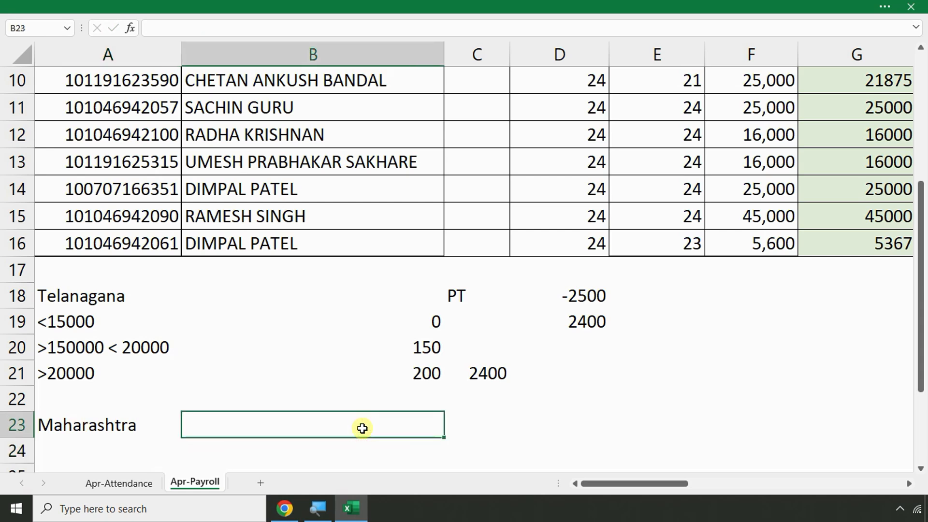
pyautogui.write('200')
pyautogui.press('Return')
pyautogui.press('Up')
pyautogui.press('Right')
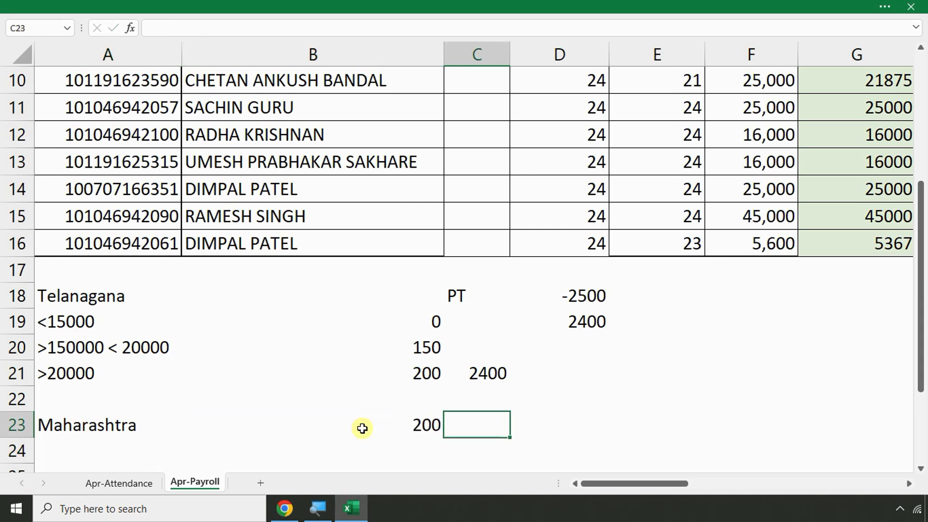
pyautogui.write('=')
pyautogui.click(363, 428)
pyautogui.write('*11')
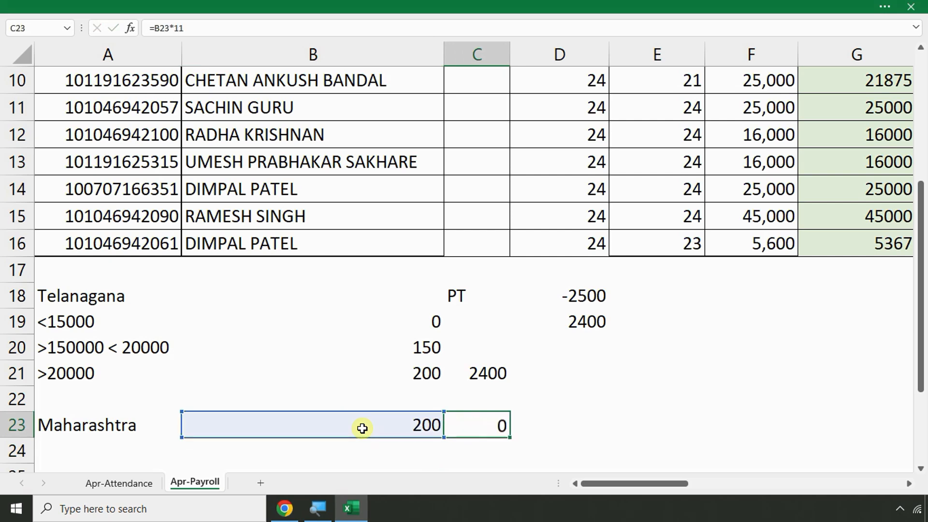
pyautogui.press('Return')
# Replace C23 with 11 months and compute 200×11 = 2200 in D23
pyautogui.click(533, 430)
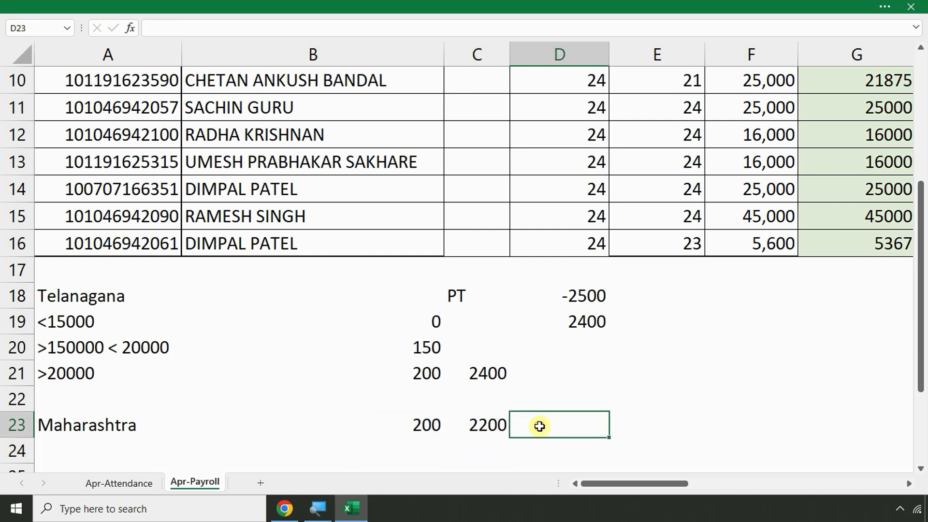
pyautogui.click(476, 425)
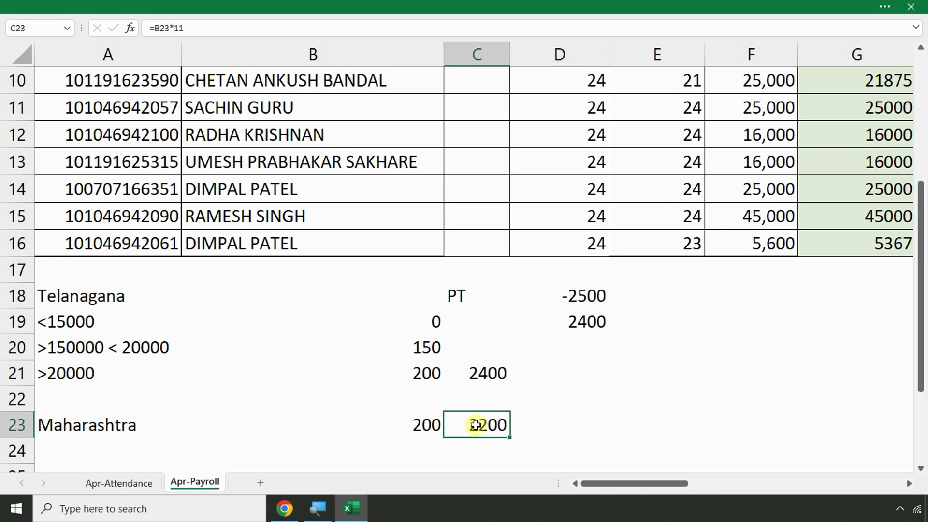
pyautogui.write('11')
pyautogui.press('Return')
pyautogui.press('Up')
pyautogui.press('Right')
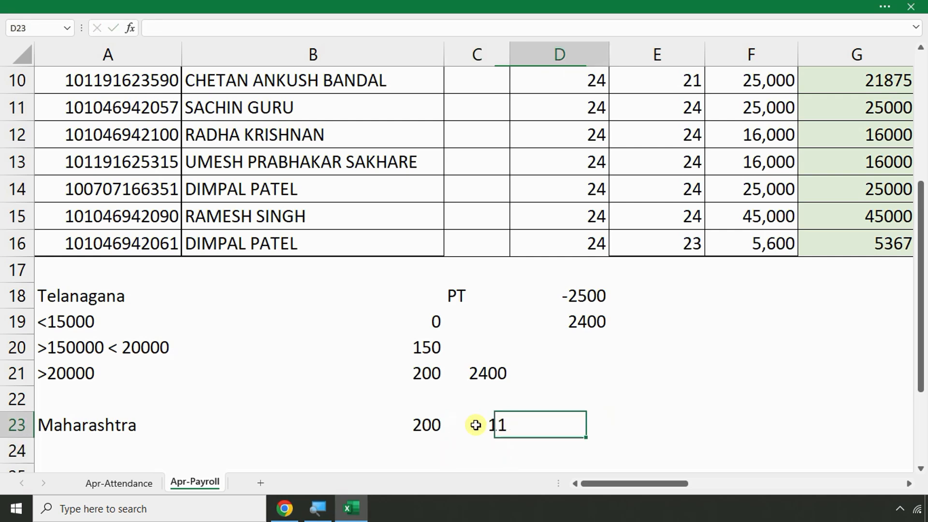
pyautogui.write('=')
pyautogui.press('Left')
pyautogui.press('Left')
pyautogui.write('*')
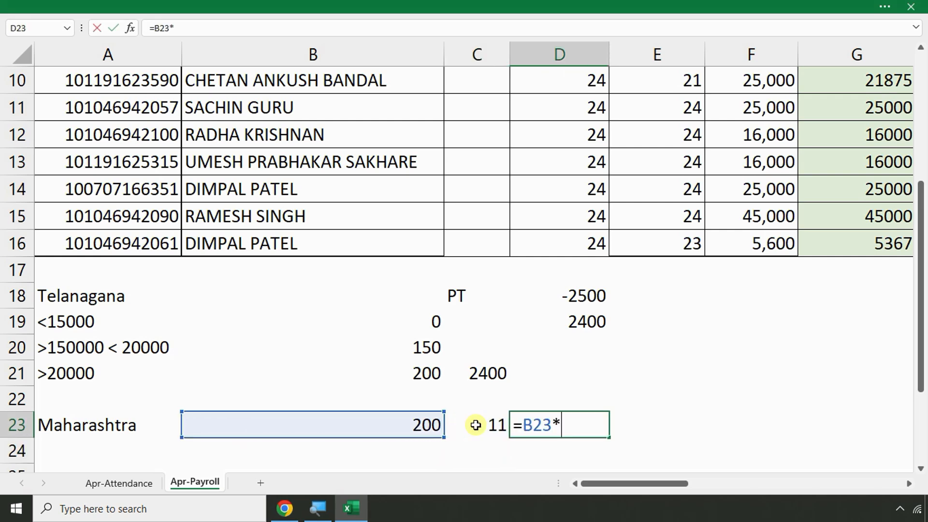
pyautogui.press('Left')
pyautogui.press('Return')
# Add a 300 rate for 1 month in row 24 with =B24*C24 in D24
pyautogui.click(423, 438)
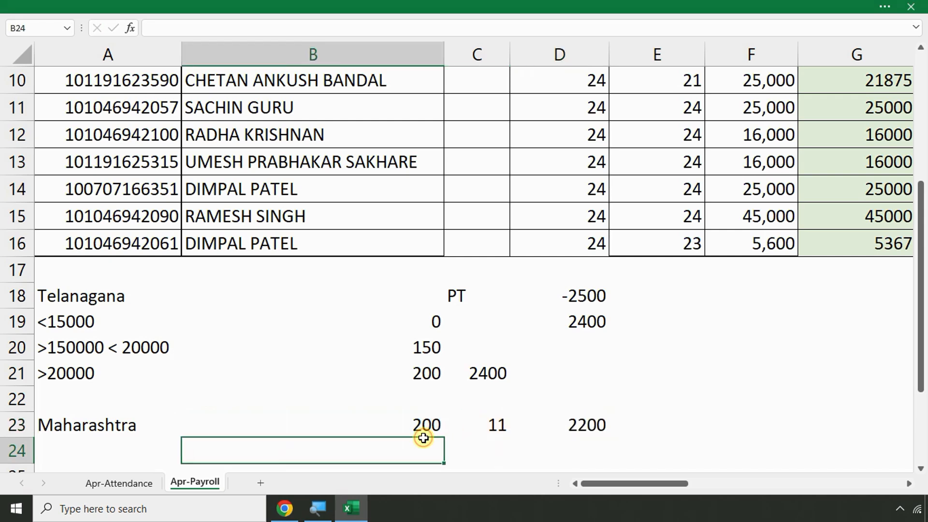
pyautogui.write('300')
pyautogui.press('Return')
pyautogui.click(477, 427)
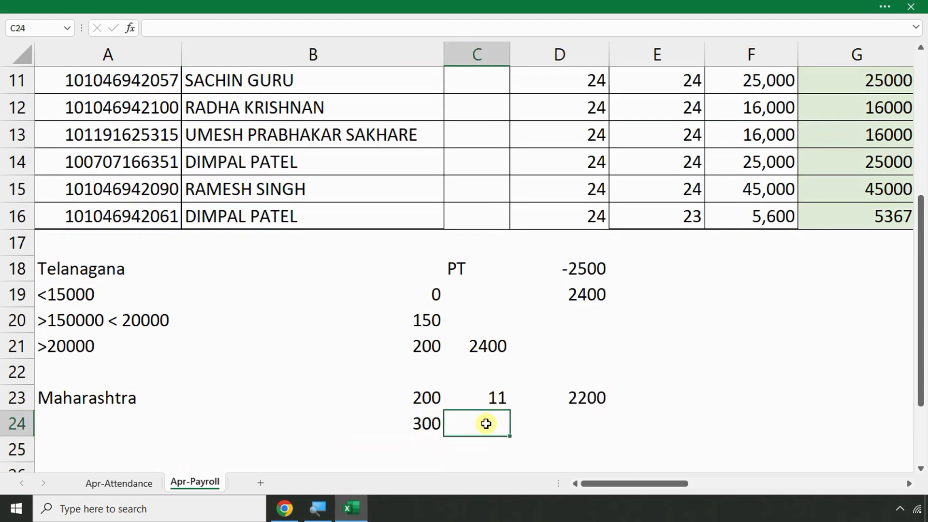
pyautogui.write('1')
pyautogui.press('Return')
pyautogui.click(598, 414)
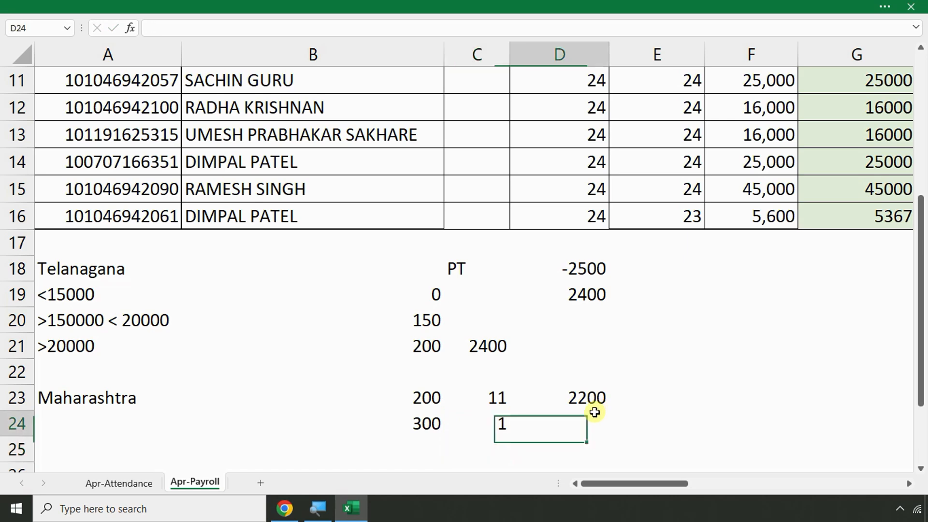
pyautogui.write('=')
pyautogui.click(429, 427)
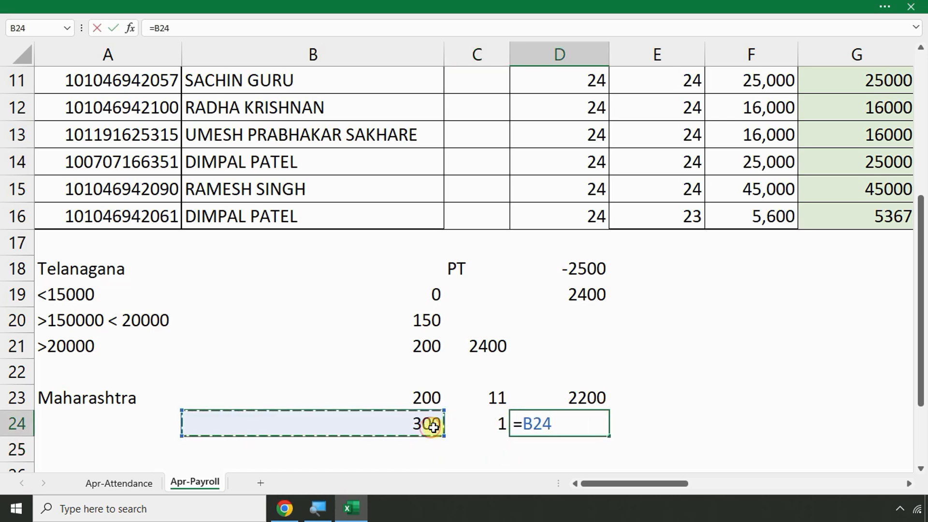
pyautogui.write('*')
pyautogui.click(478, 426)
pyautogui.press('Return')
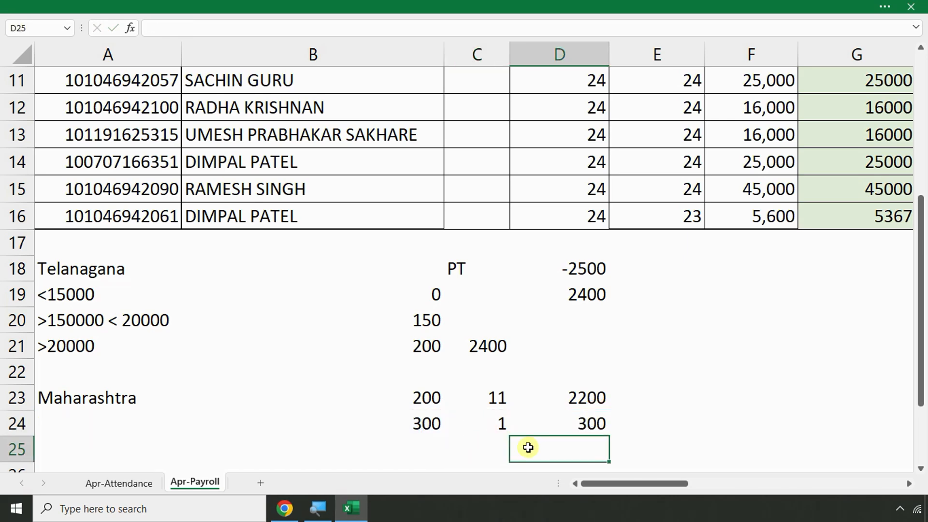
# Total the amounts with =D23+D24 in D25, giving a bold 2500
pyautogui.write('=')
pyautogui.click(556, 396)
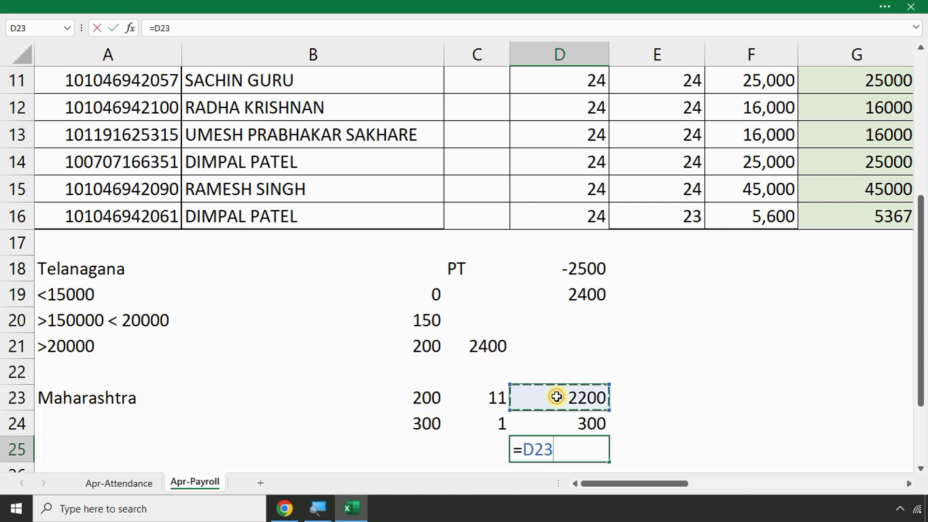
pyautogui.write('+')
pyautogui.press('Up')
pyautogui.press('Return')
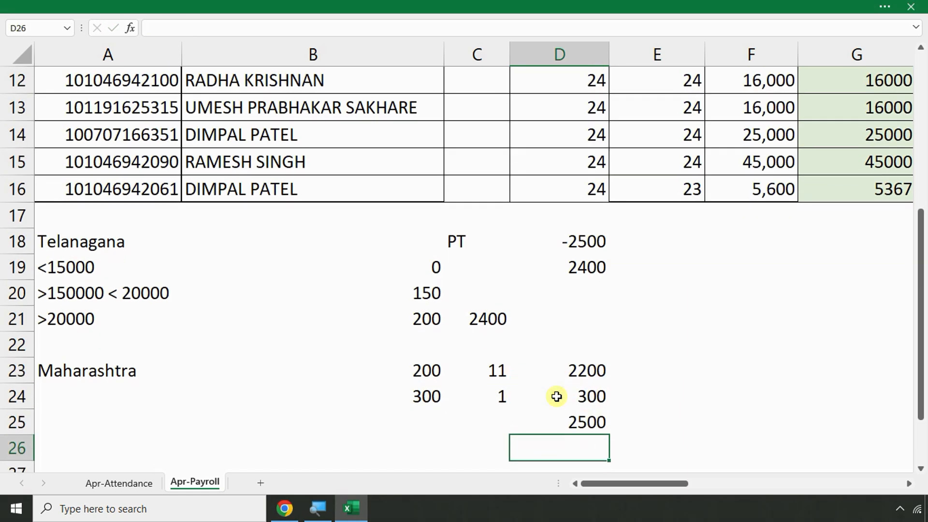
pyautogui.click(569, 423)
pyautogui.hotkey('ctrl', 'b')
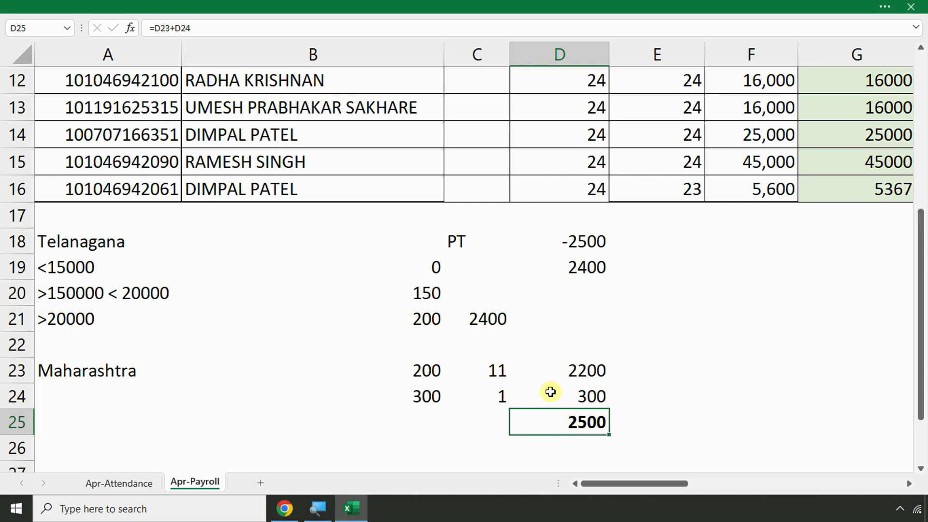
# Review the Telanagana and Maharashtra entries, including the 2200 and 2500 formulas
pyautogui.click(70, 241)
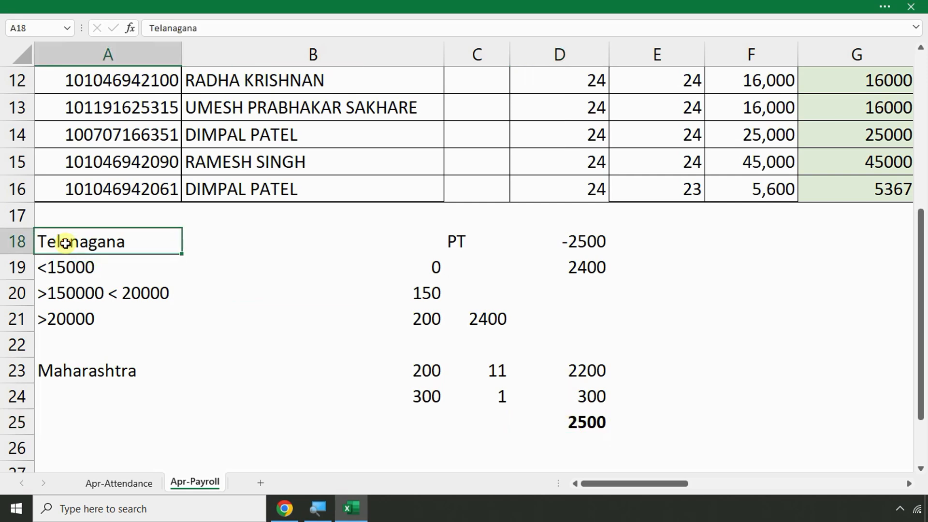
pyautogui.click(584, 269)
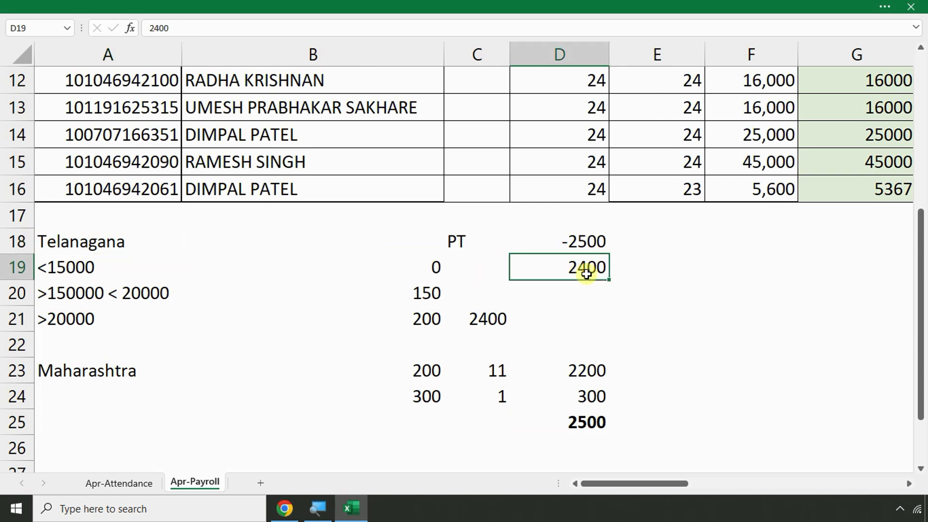
pyautogui.click(86, 371)
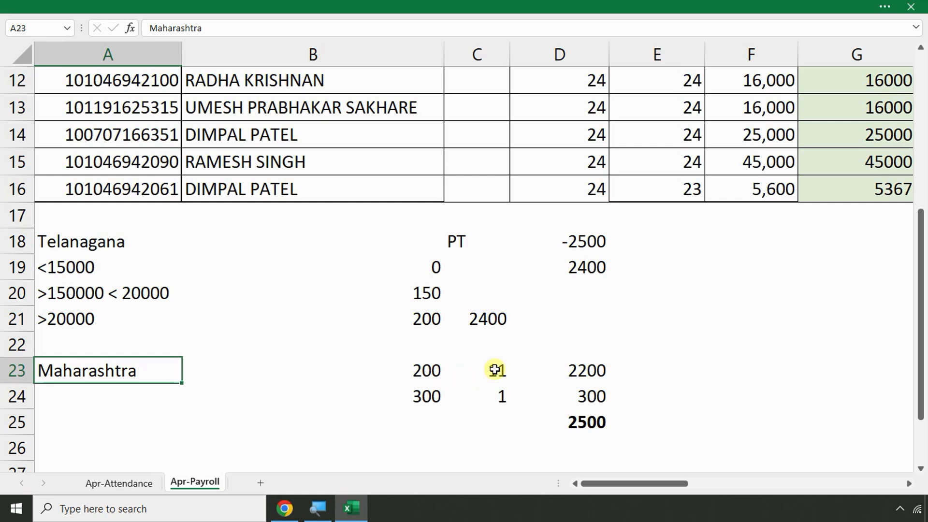
pyautogui.moveTo(496, 371); pyautogui.dragTo(415, 370)
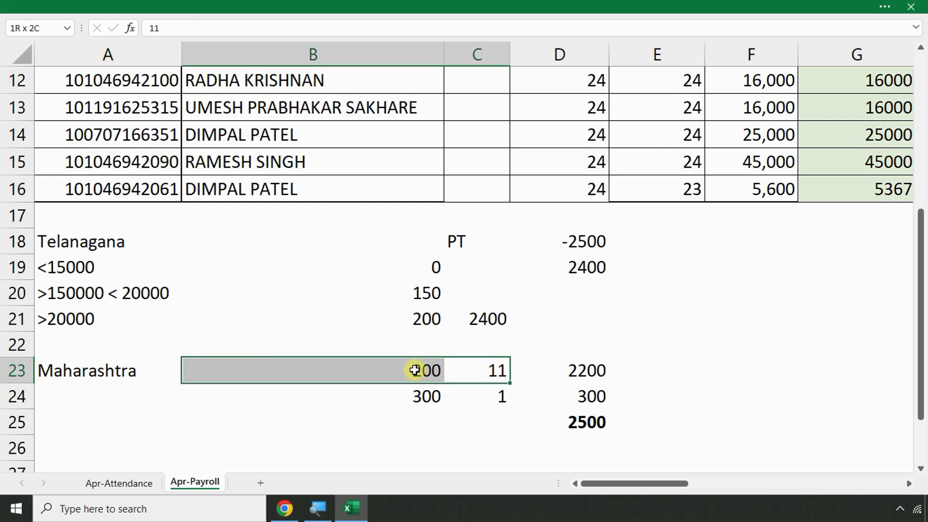
pyautogui.click(567, 363)
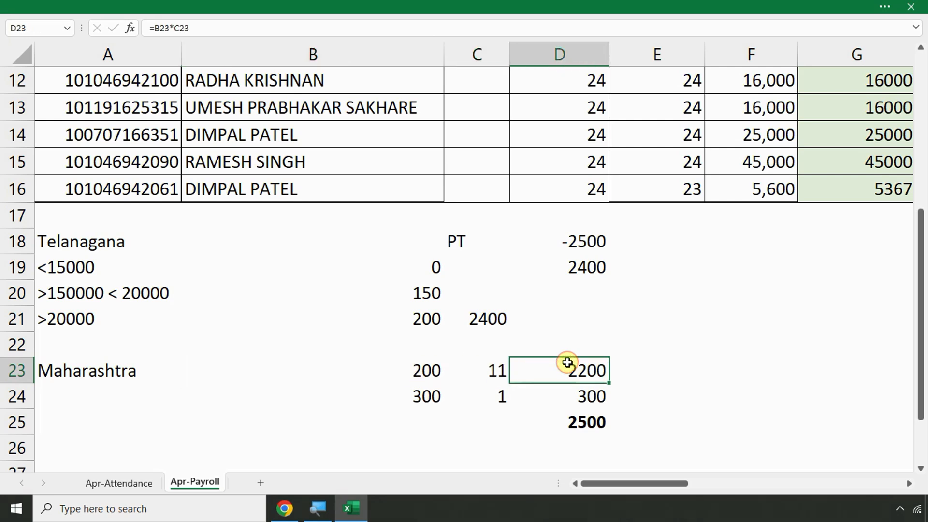
pyautogui.click(423, 395)
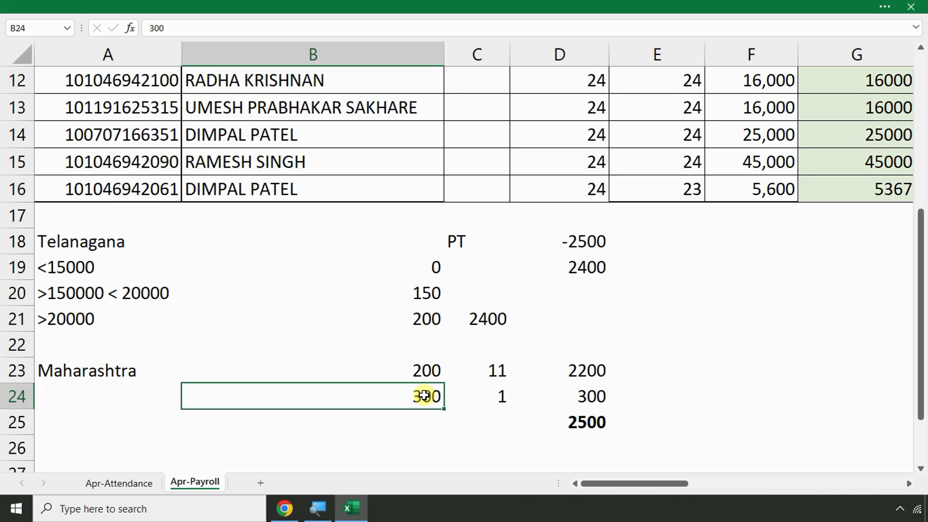
pyautogui.click(578, 424)
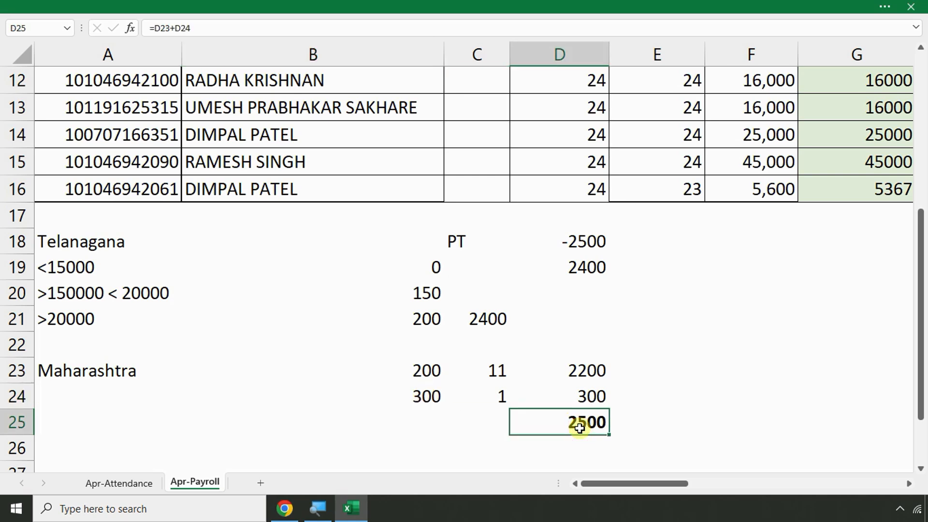
pyautogui.scroll(-1, 132, 357)
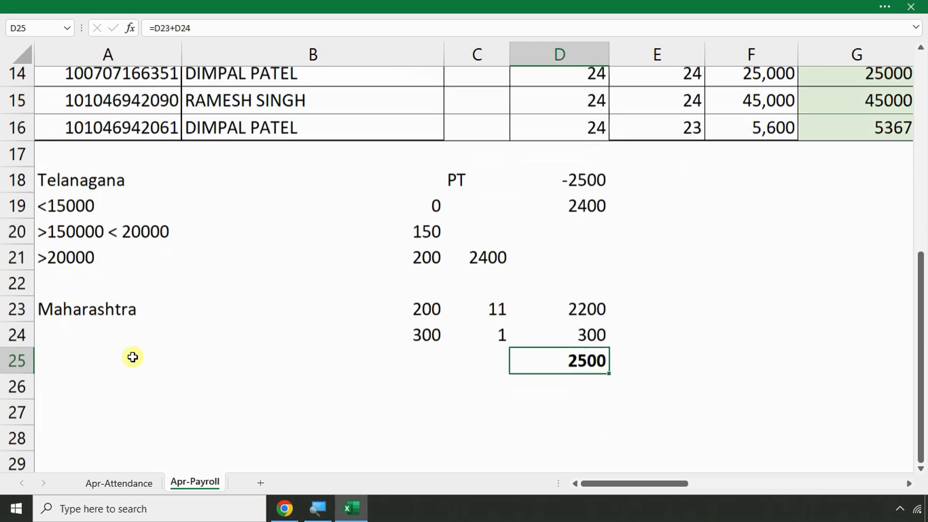
pyautogui.scroll(-1, 132, 357)
# Add a karnataka heading in A27 and paste the Telanagana slabs A19:B22 beneath it
pyautogui.click(73, 391)
pyautogui.write('ka')
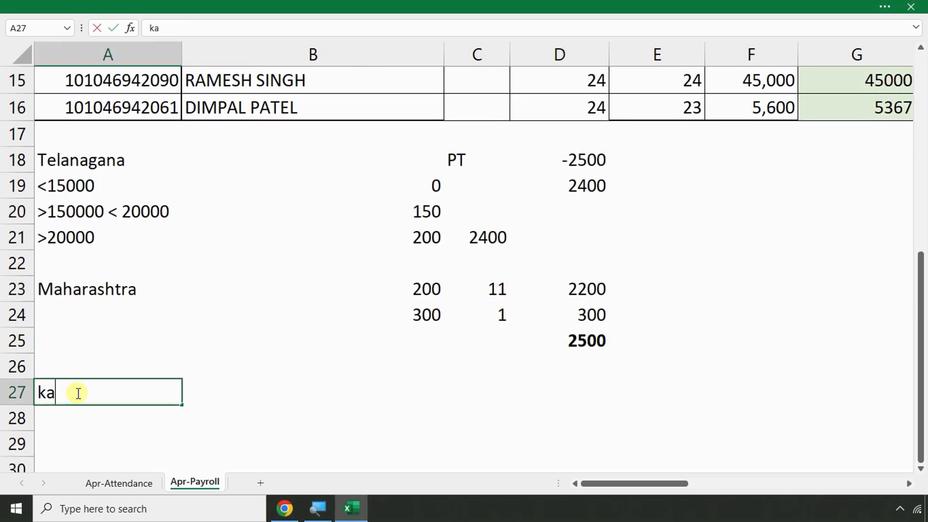
pyautogui.write('rnataka')
pyautogui.press('Return')
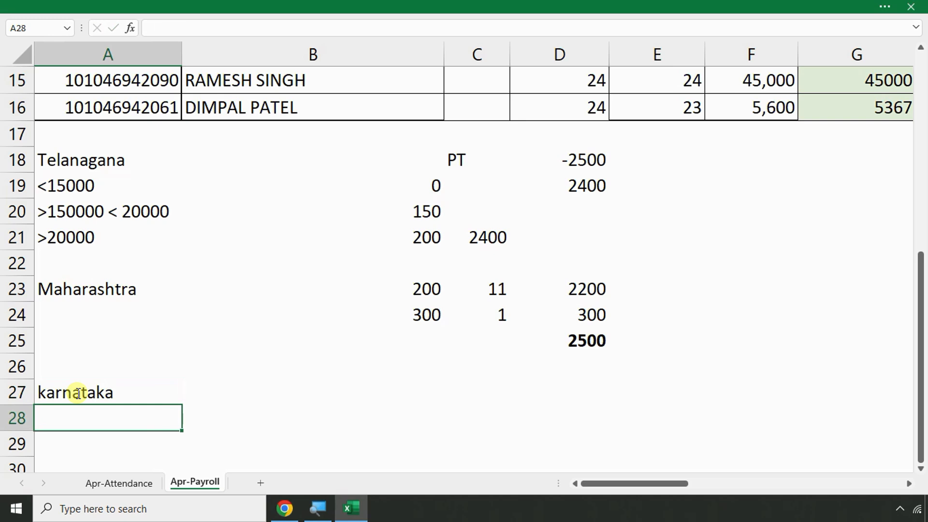
pyautogui.moveTo(70, 185); pyautogui.dragTo(68, 229)
pyautogui.moveTo(78, 187); pyautogui.dragTo(391, 260)
pyautogui.hotkey('ctrl', 'c')
pyautogui.click(58, 409)
pyautogui.hotkey('ctrl', 'v')
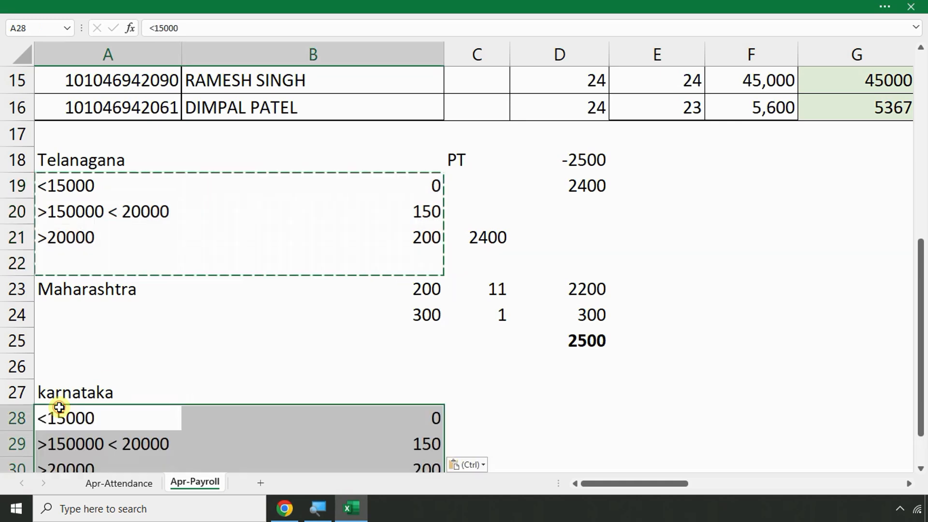
pyautogui.press('Escape')
# Change karnataka's slab limits to >150000 < 25000 and >25000
pyautogui.scroll(-1, 116, 420)
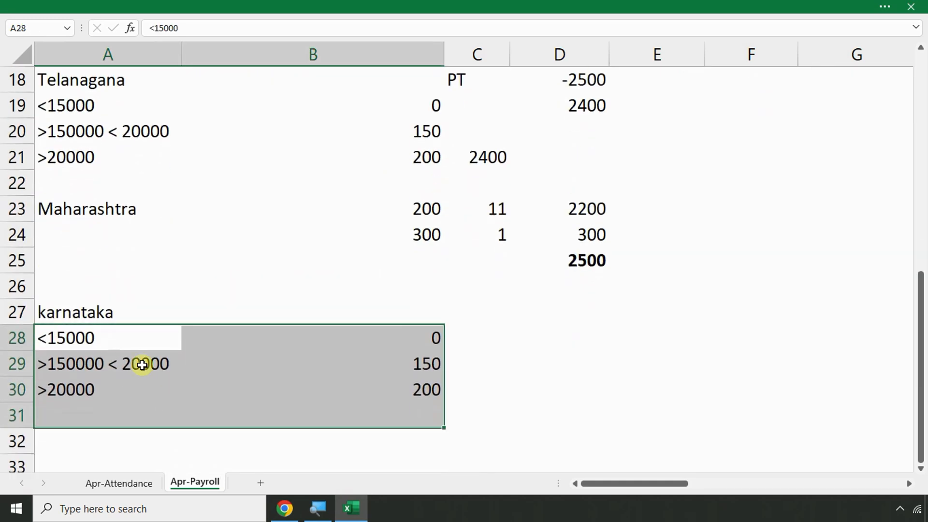
pyautogui.doubleClick(143, 364)
pyautogui.press('BackSpace')
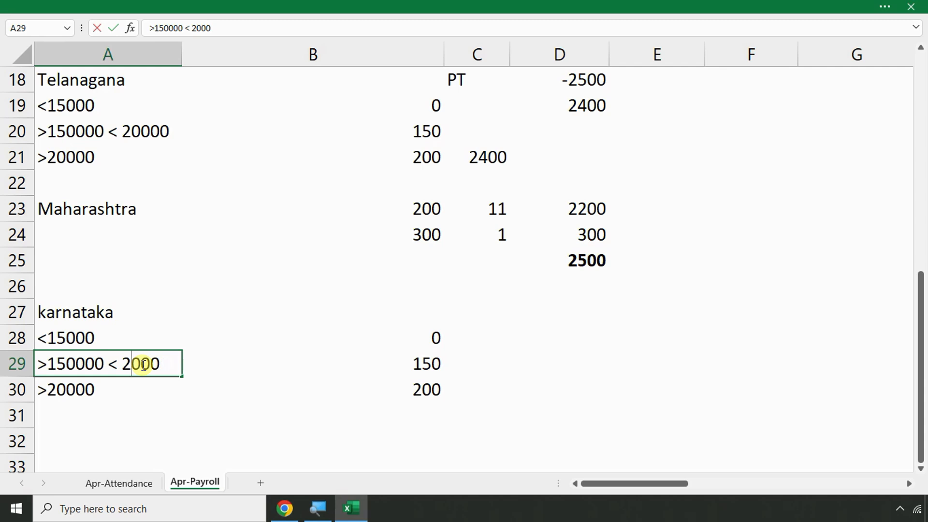
pyautogui.write('5')
pyautogui.press('Return')
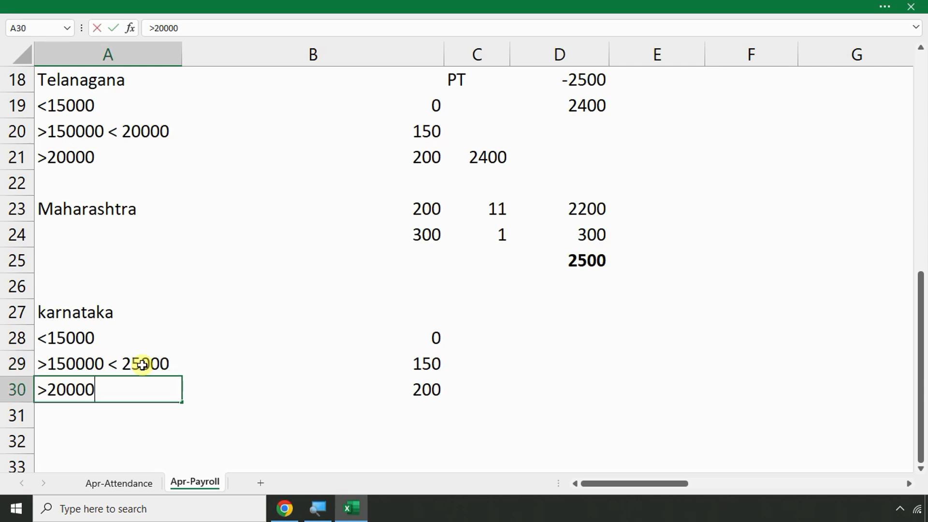
pyautogui.press('BackSpace')
pyautogui.press('BackSpace')
pyautogui.press('BackSpace')
pyautogui.press('BackSpace')
pyautogui.write('5000')
pyautogui.press('Return')
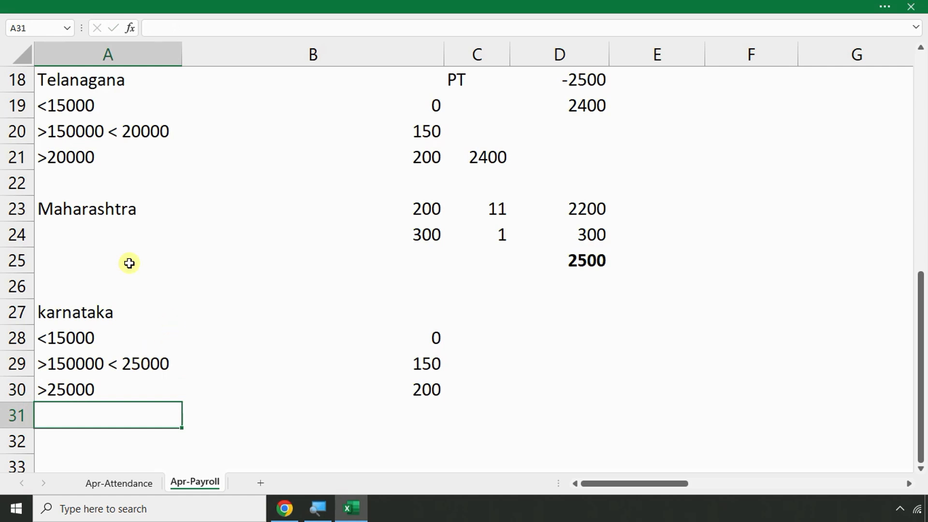
# Compare karnataka's top slab and 200 amount with Telanagana's
pyautogui.click(74, 165)
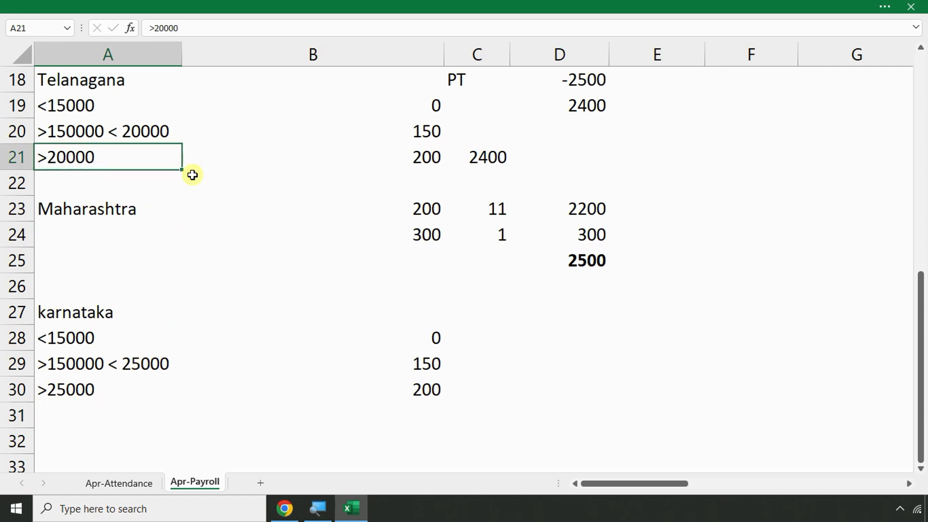
pyautogui.click(425, 168)
pyautogui.click(77, 395)
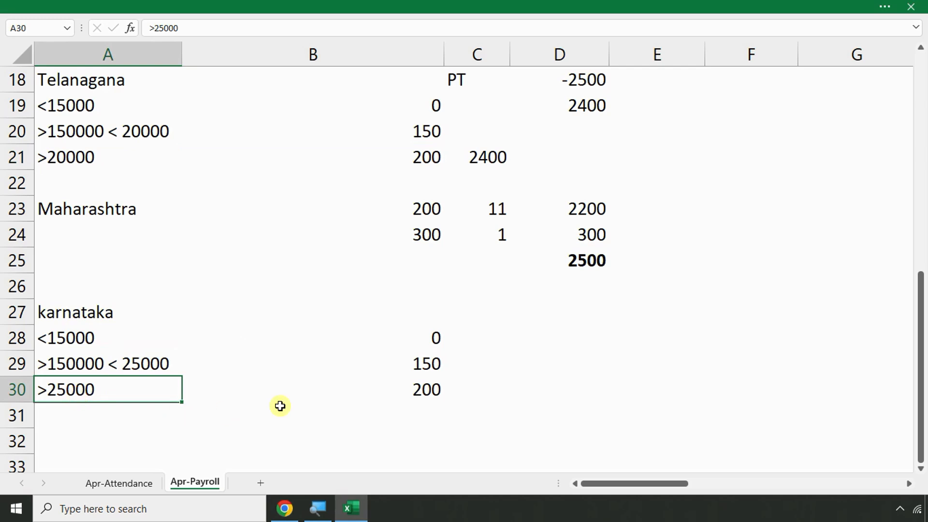
pyautogui.click(388, 391)
# Scroll up to row 4 and across to columns O–W, Gross Earnings through Total Deductions
pyautogui.scroll(2, 371, 404)
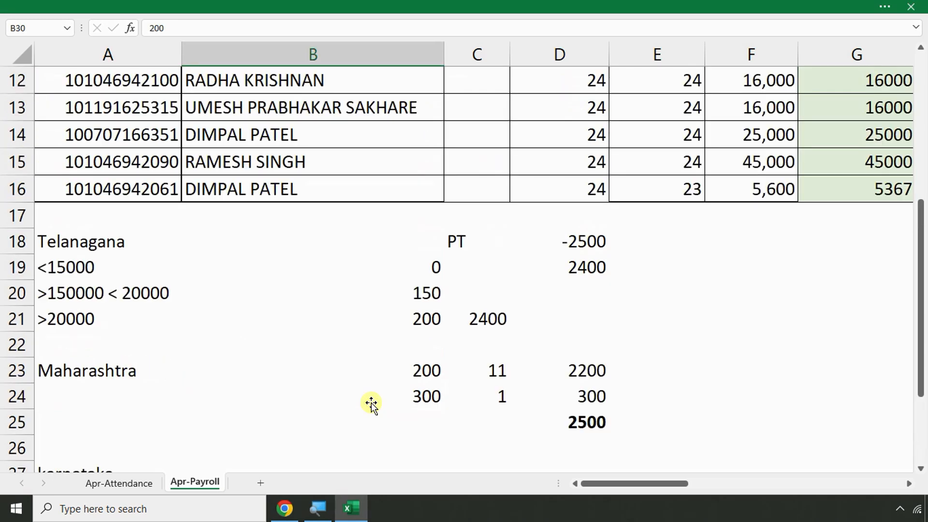
pyautogui.moveTo(634, 483); pyautogui.dragTo(799, 472)
pyautogui.scroll(1, 627, 419)
pyautogui.scroll(1, 626, 418)
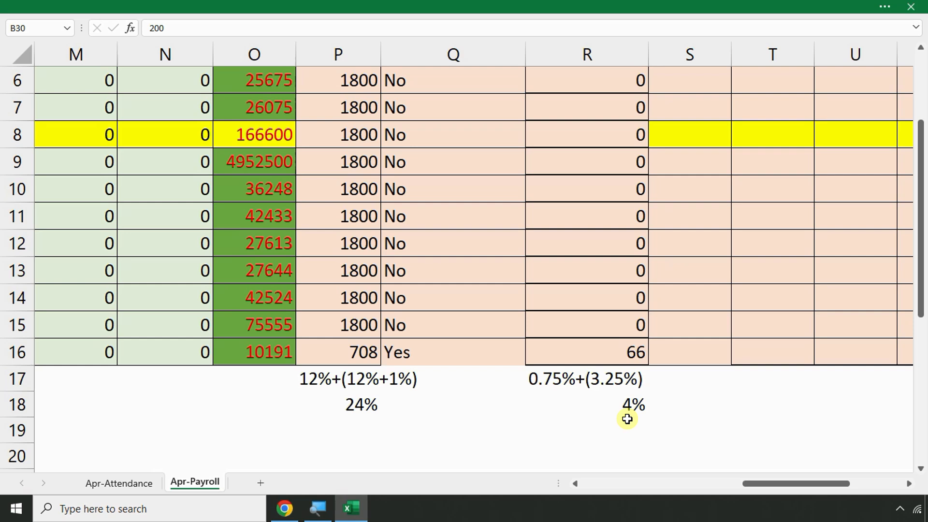
pyautogui.press('Right')
pyautogui.press('Right')
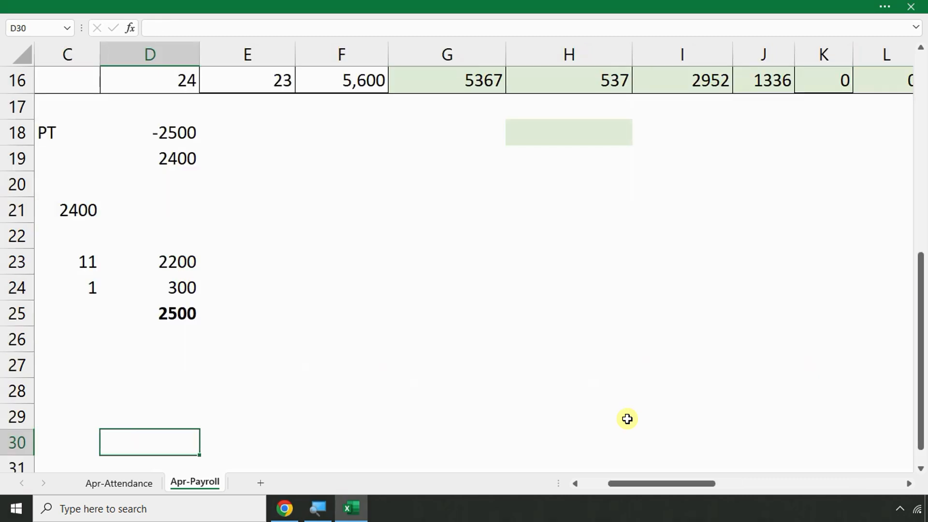
pyautogui.press('Left')
pyautogui.press('Left')
pyautogui.press('Left')
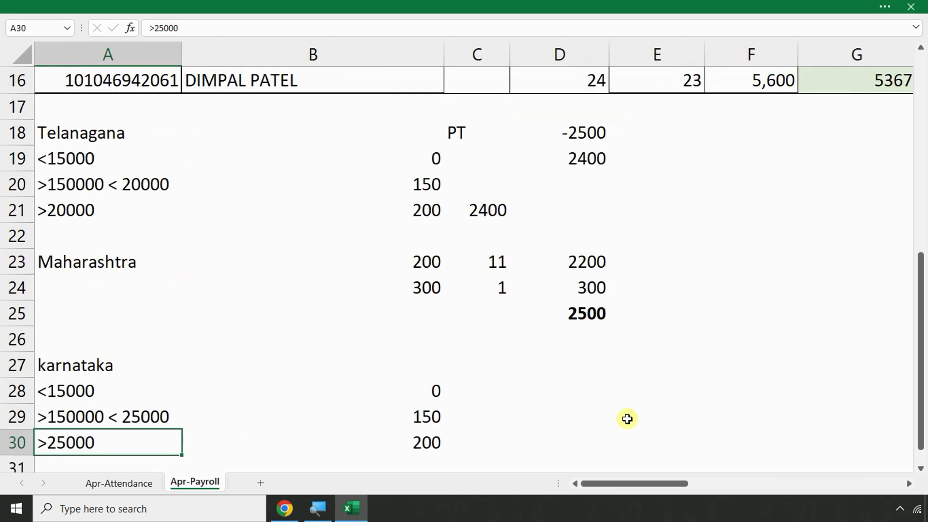
pyautogui.scroll(4, 538, 408)
pyautogui.moveTo(672, 485); pyautogui.dragTo(860, 480)
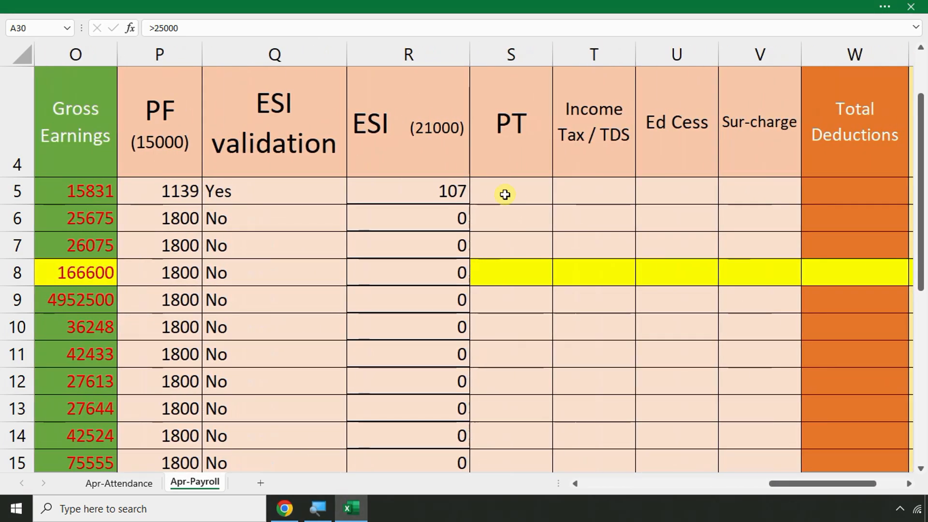
# Start =if(O5>20000,... in S5 for PT, then erase the arguments to change function
pyautogui.click(505, 195)
pyautogui.write('=')
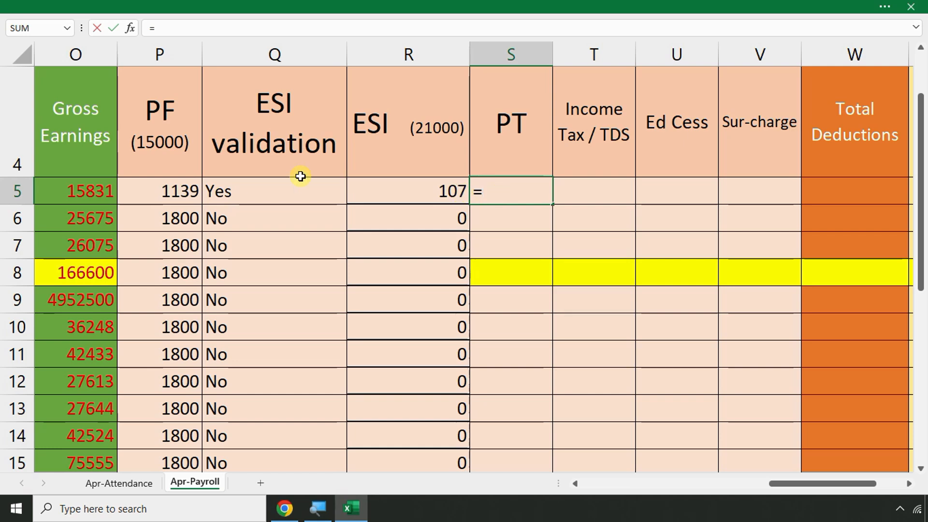
pyautogui.click(76, 185)
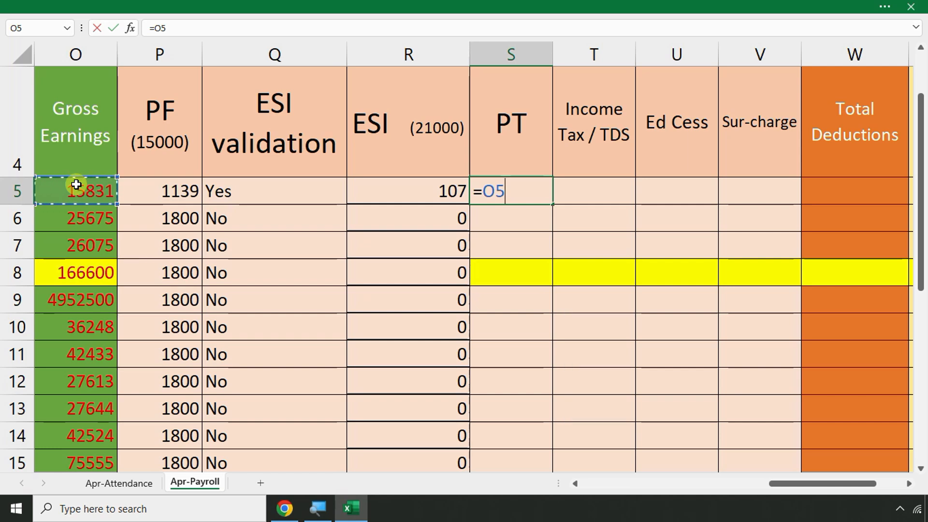
pyautogui.press('BackSpace')
pyautogui.press('BackSpace')
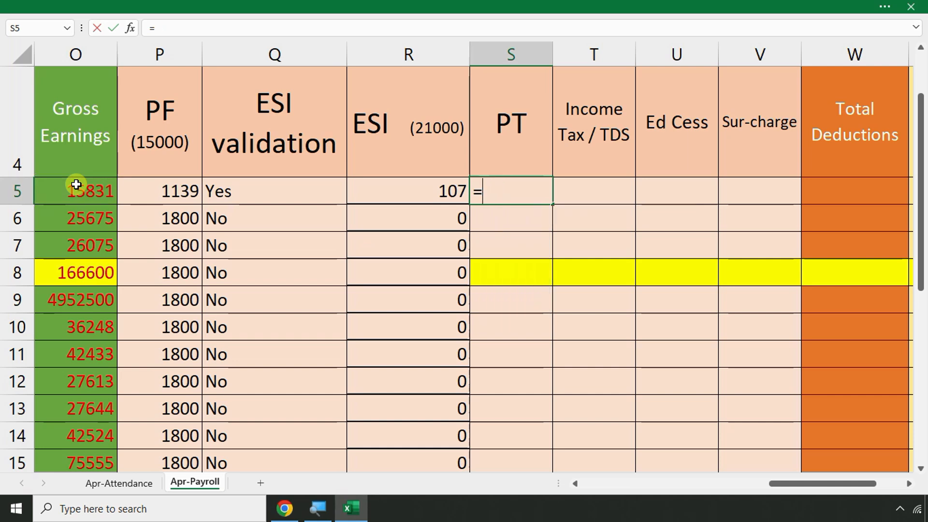
pyautogui.write('if(')
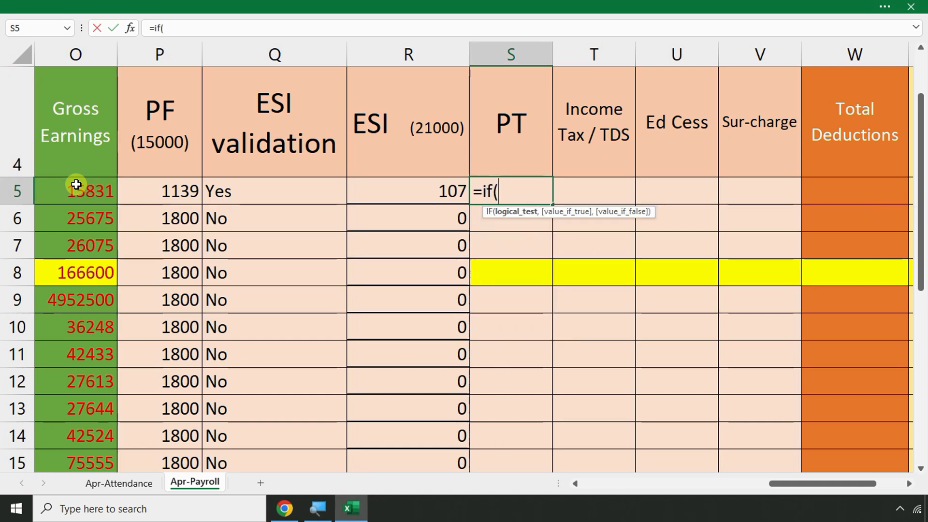
pyautogui.click(77, 190)
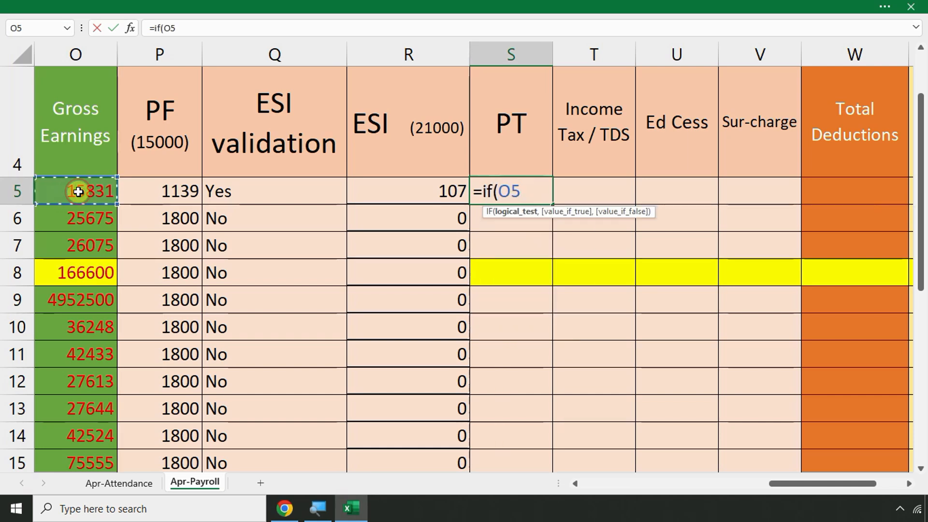
pyautogui.write('>20000')
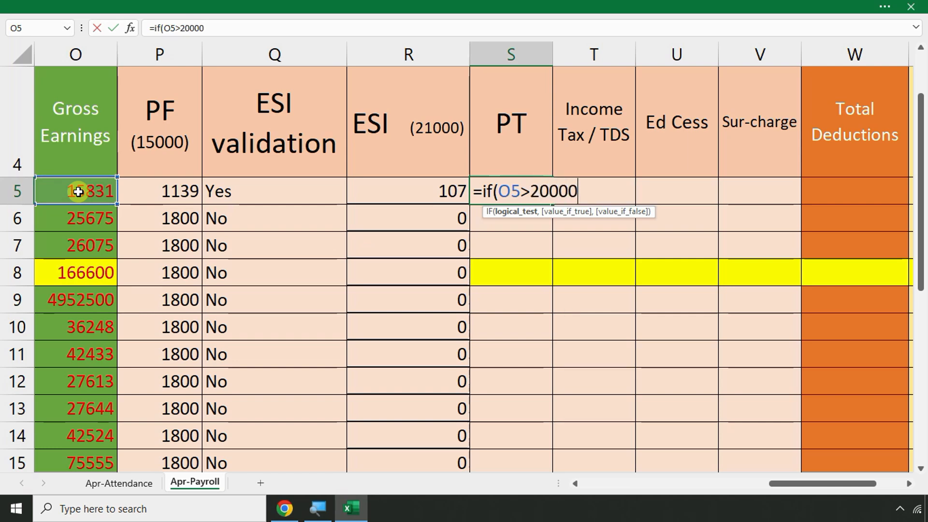
pyautogui.press('BackSpace')
pyautogui.press('BackSpace')
pyautogui.press('BackSpace')
pyautogui.press('BackSpace')
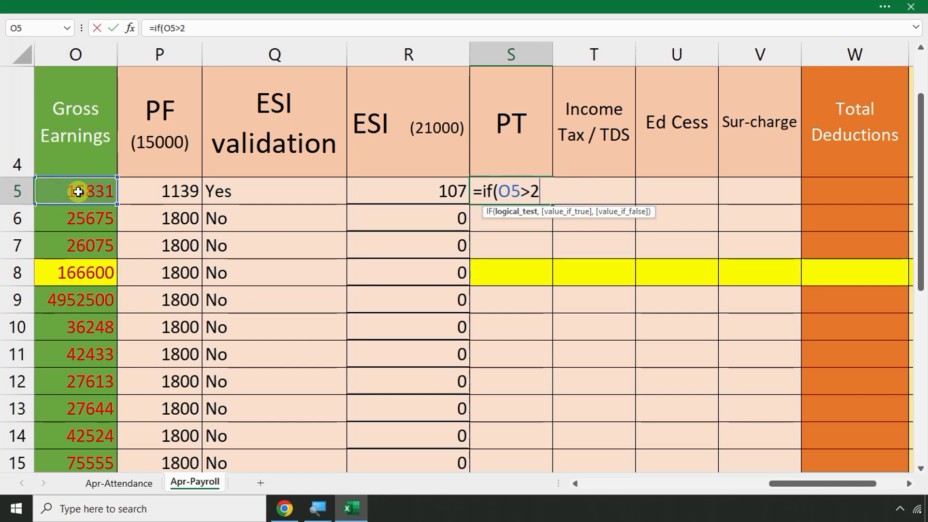
pyautogui.write('0000')
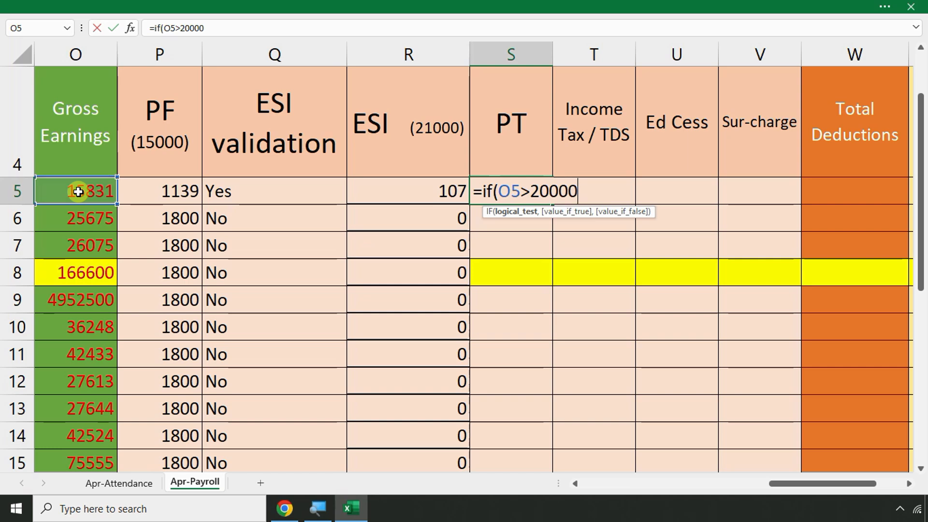
pyautogui.write(',')
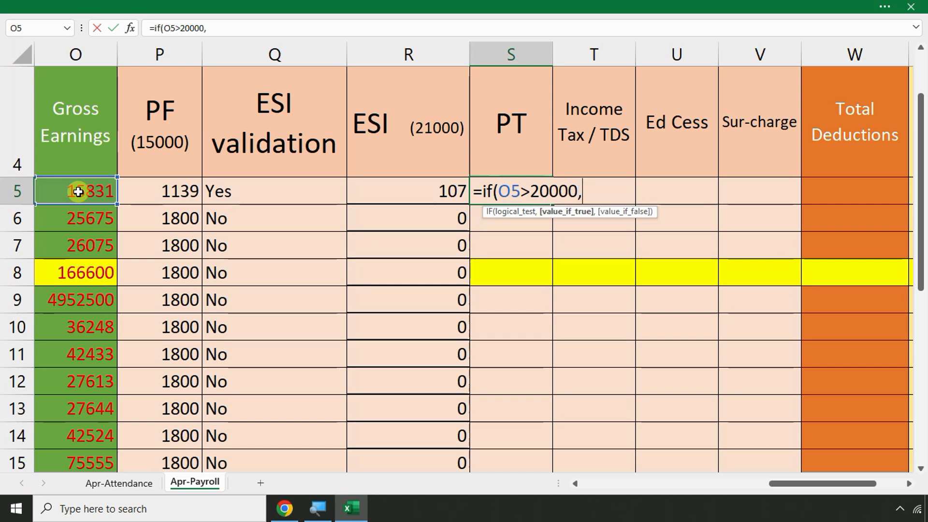
pyautogui.write('200')
pyautogui.press('BackSpace')
pyautogui.press('BackSpace')
pyautogui.press('BackSpace')
pyautogui.press('BackSpace')
pyautogui.press('BackSpace')
pyautogui.press('BackSpace')
pyautogui.press('BackSpace')
pyautogui.press('BackSpace')
pyautogui.press('BackSpace')
pyautogui.press('BackSpace')
pyautogui.press('BackSpace')
pyautogui.press('BackSpace')
pyautogui.press('BackSpace')
# Enter =IFS(O5>20000,200,O5>15000,150,O5<=15000,0) in S5
pyautogui.write('s')
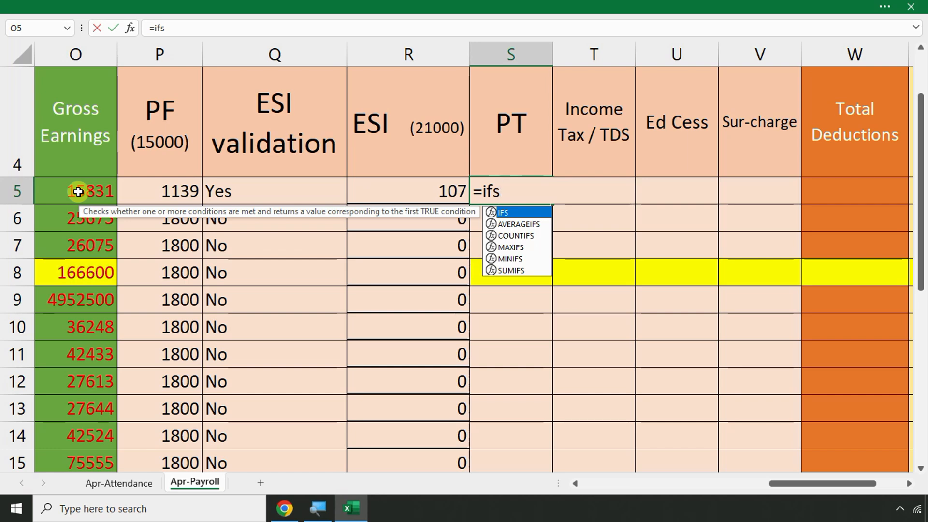
pyautogui.write('(')
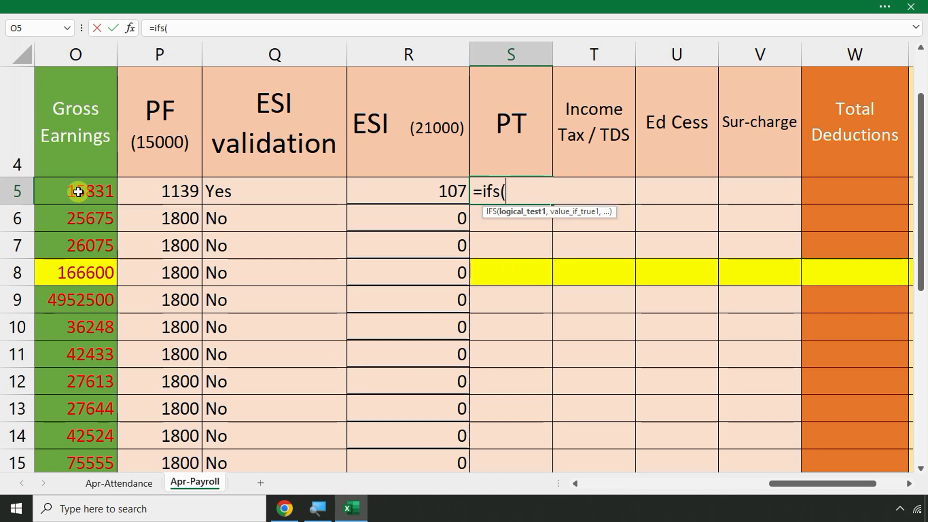
pyautogui.click(78, 192)
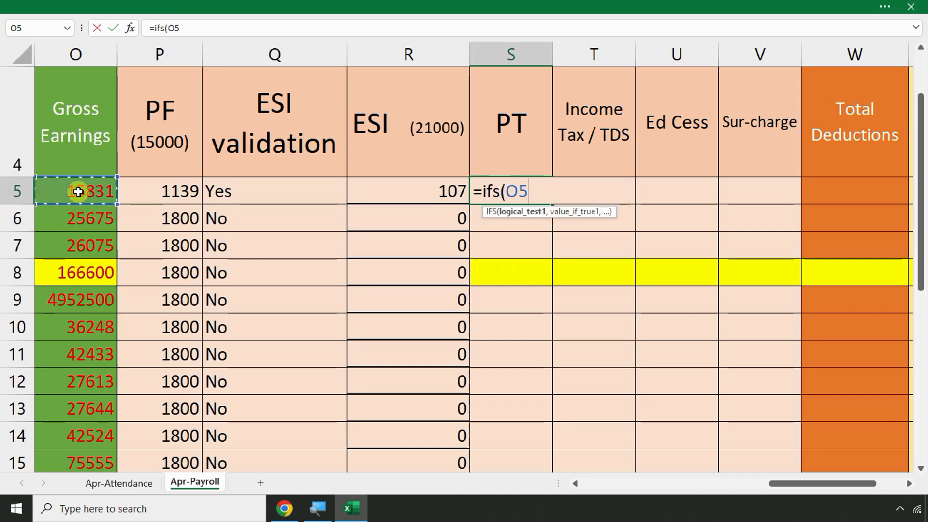
pyautogui.write('>20000')
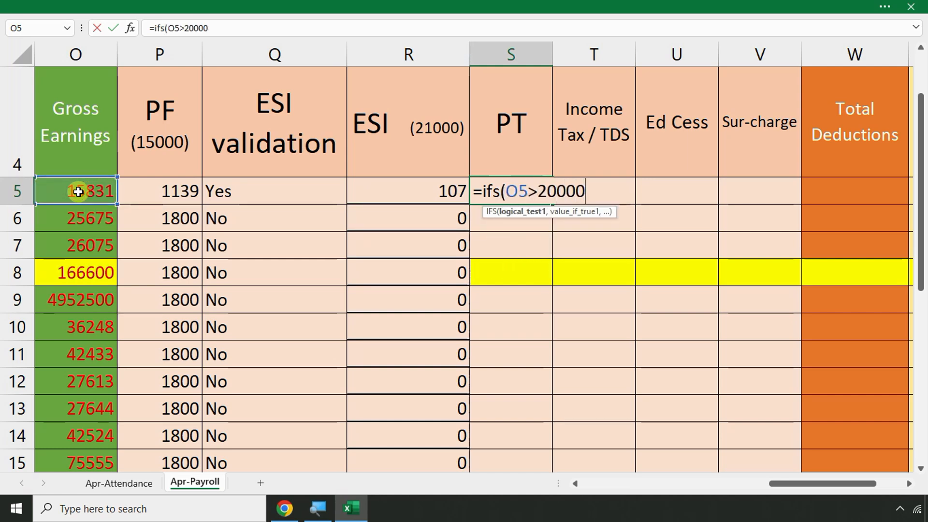
pyautogui.write(',200')
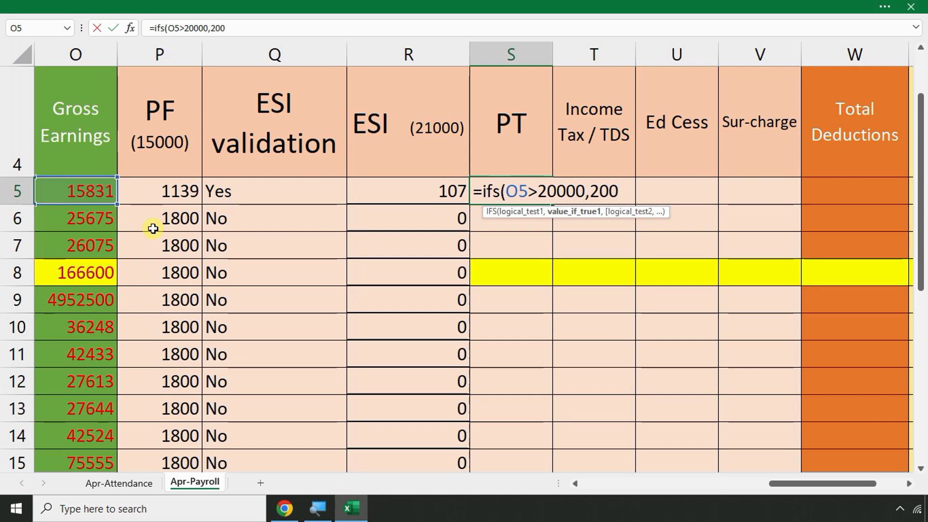
pyautogui.write(',')
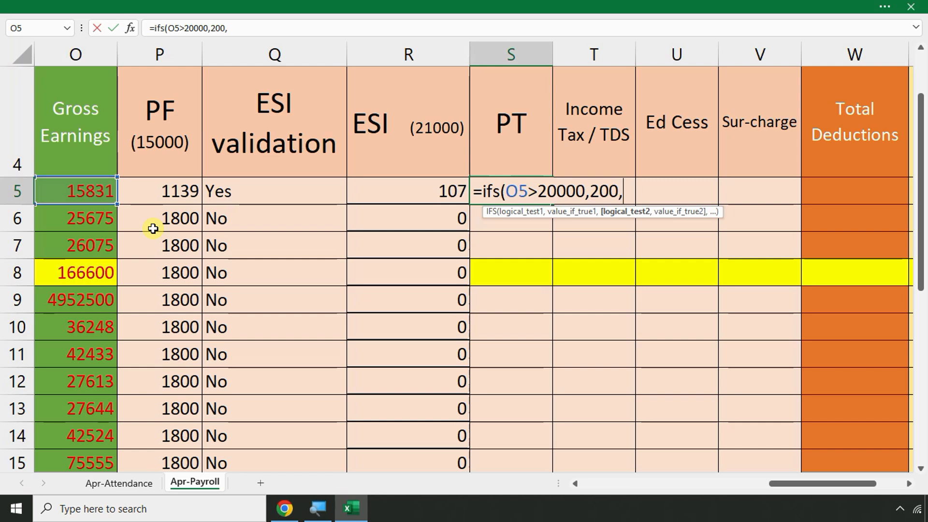
pyautogui.click(91, 191)
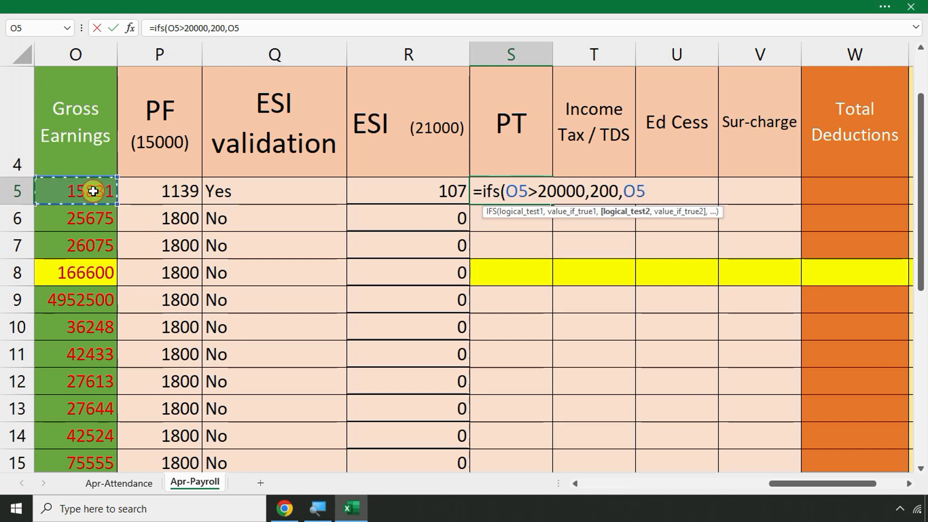
pyautogui.write('>15000')
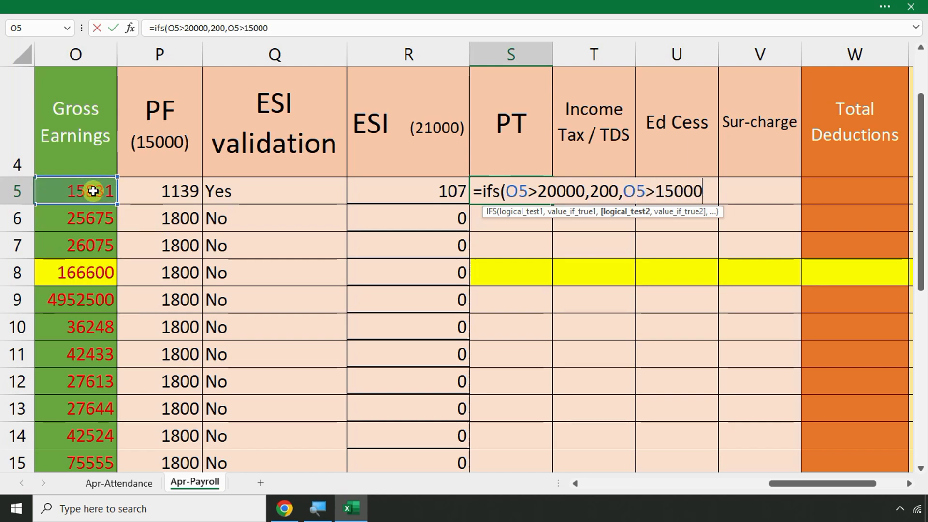
pyautogui.write(',150')
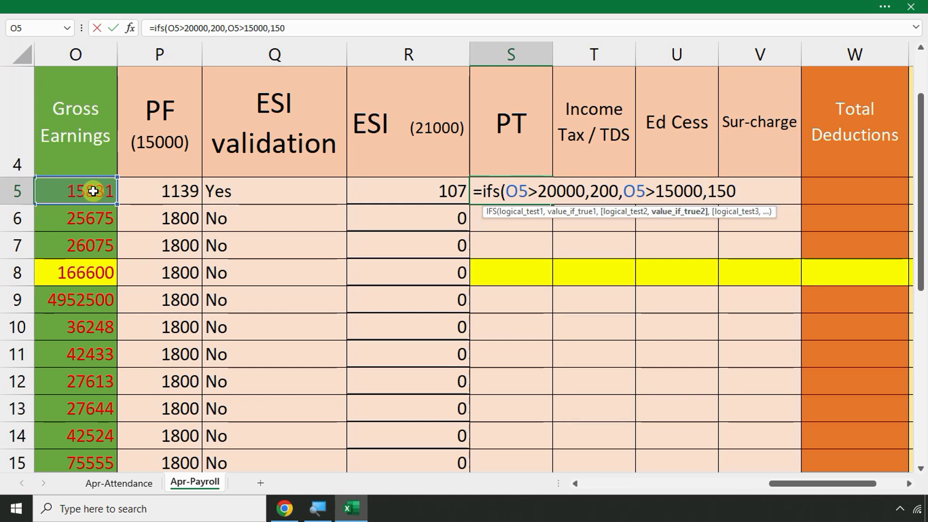
pyautogui.write(',')
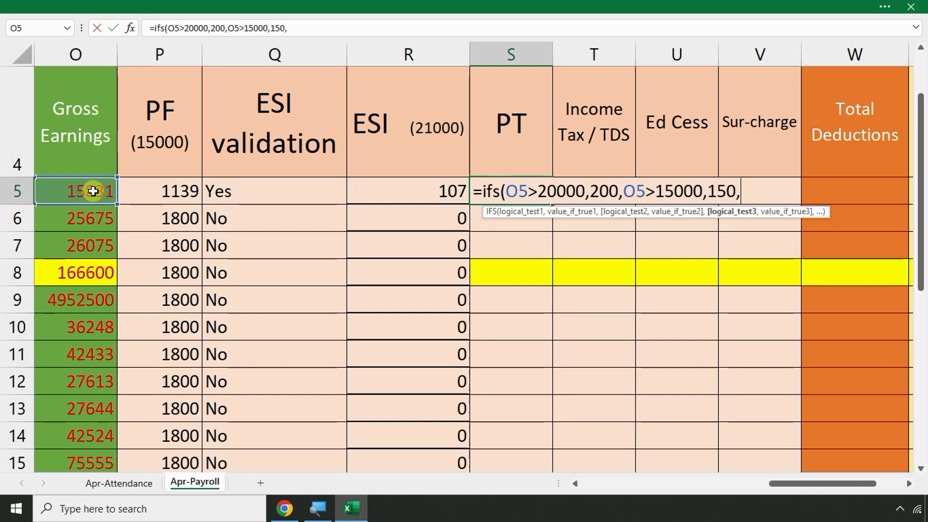
pyautogui.click(92, 191)
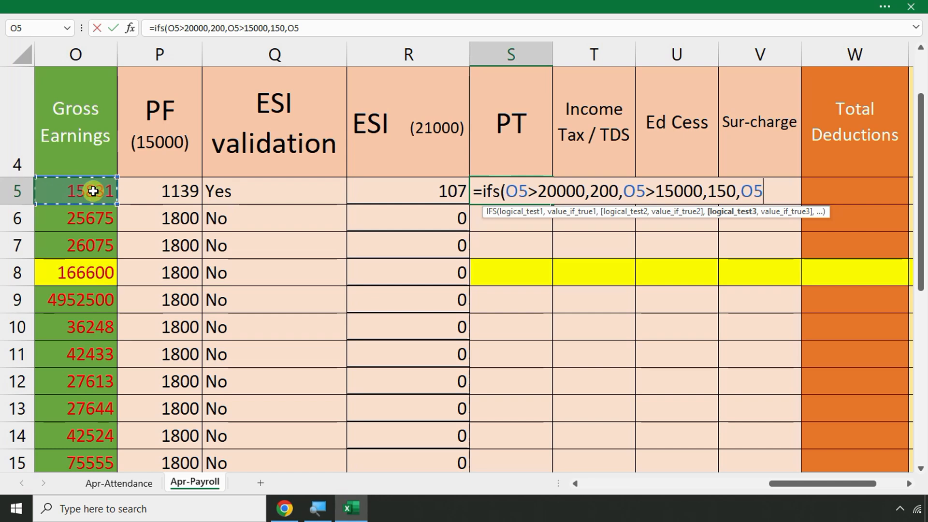
pyautogui.write('>')
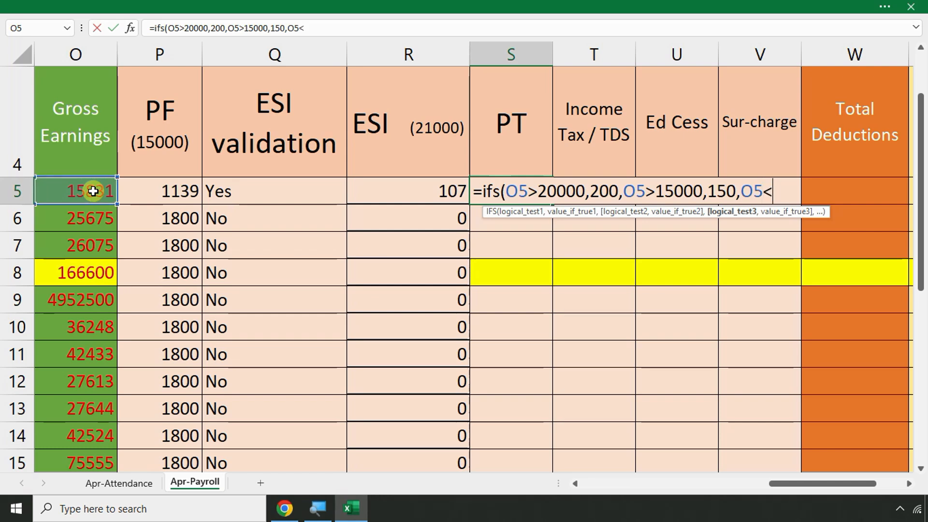
pyautogui.write('=150')
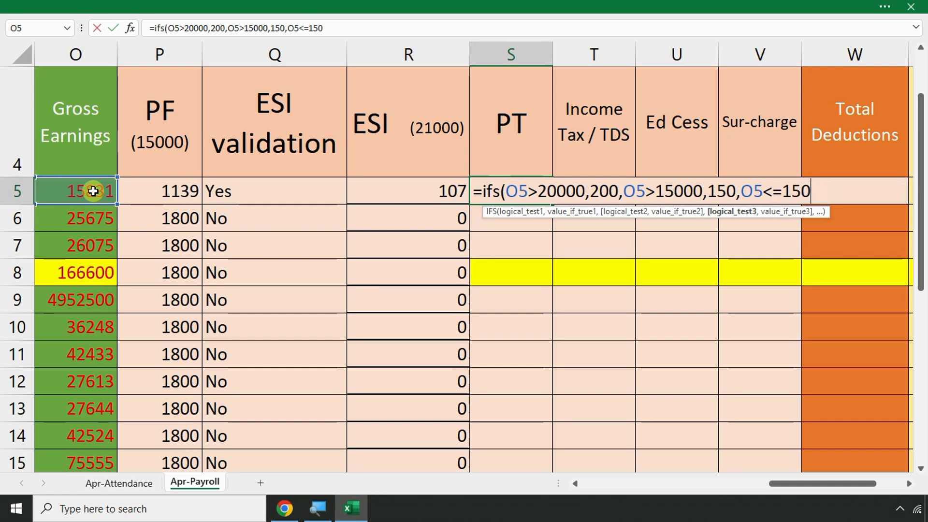
pyautogui.write('00,0')
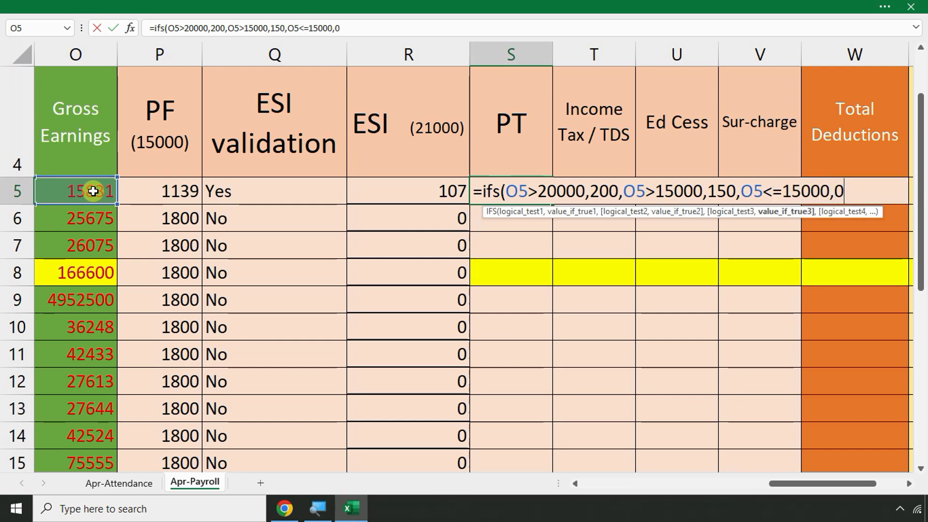
pyautogui.write(')')
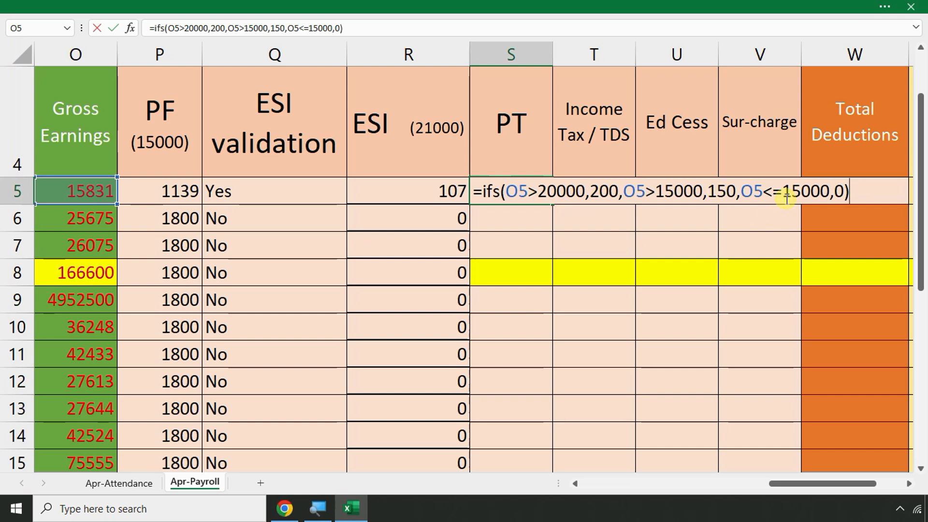
pyautogui.press('Return')
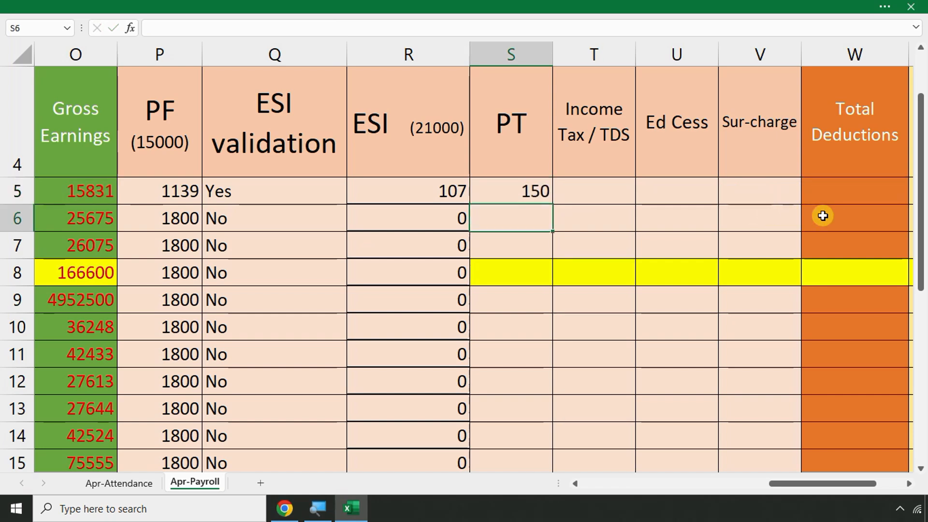
# Fill the PT formula down S5:S21, yielding 150, 200 or 0
pyautogui.click(544, 191)
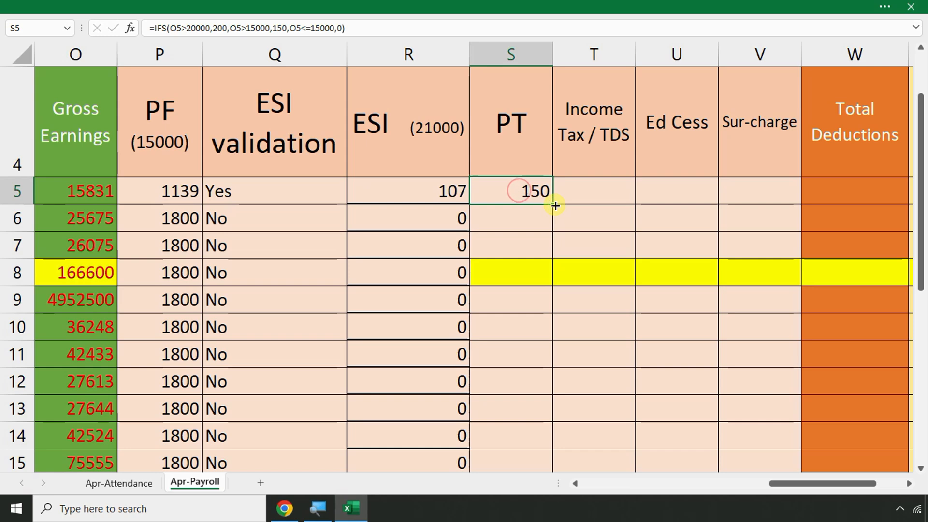
pyautogui.doubleClick(554, 206)
pyautogui.scroll(-2, 576, 248)
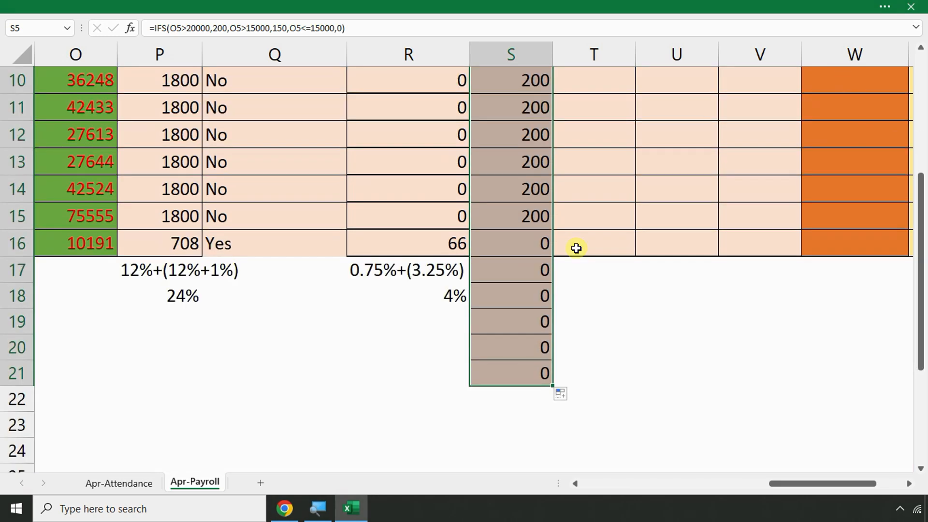
# Restore the IFS professional-tax formula in S16 and clear its copies from S17:S21
pyautogui.moveTo(522, 240); pyautogui.dragTo(523, 384)
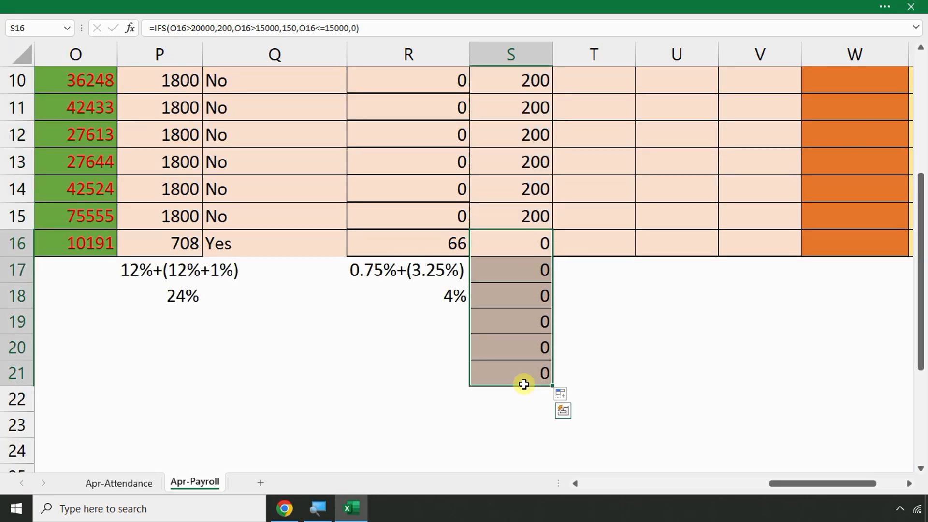
pyautogui.press('Delete')
pyautogui.click(640, 314)
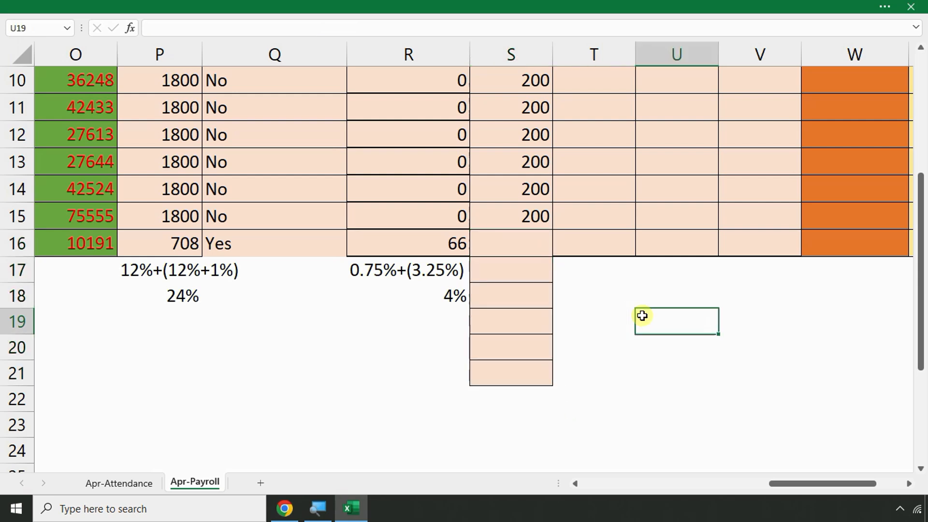
pyautogui.click(531, 250)
pyautogui.click(619, 310)
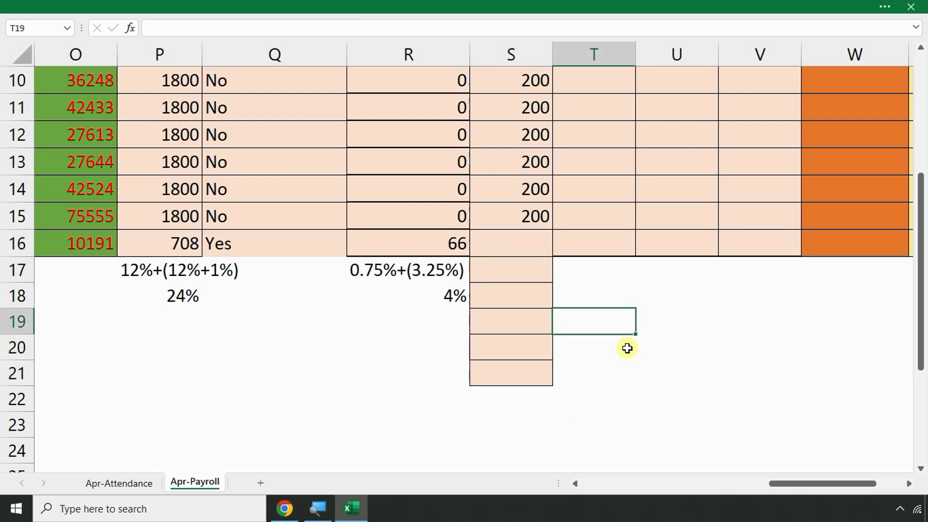
pyautogui.hotkey('ctrl', 'z')
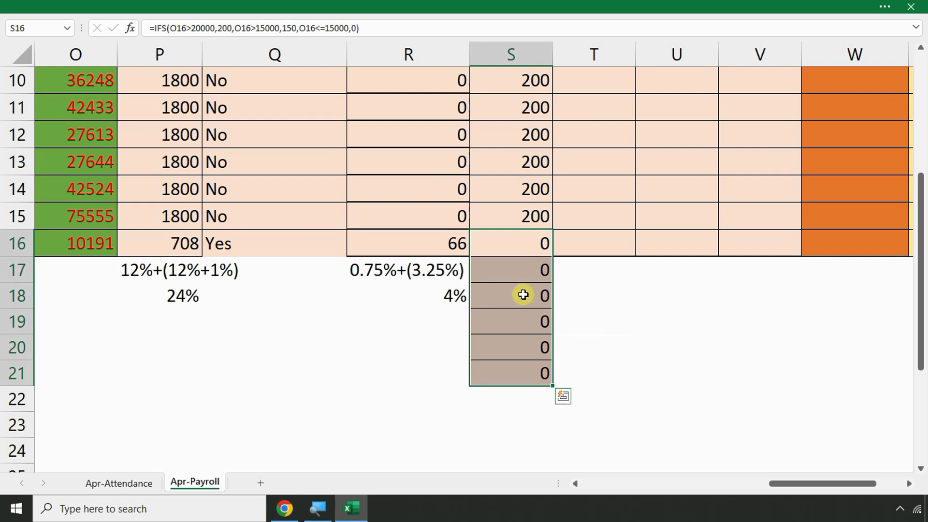
pyautogui.moveTo(507, 271); pyautogui.dragTo(511, 375)
pyautogui.press('Delete')
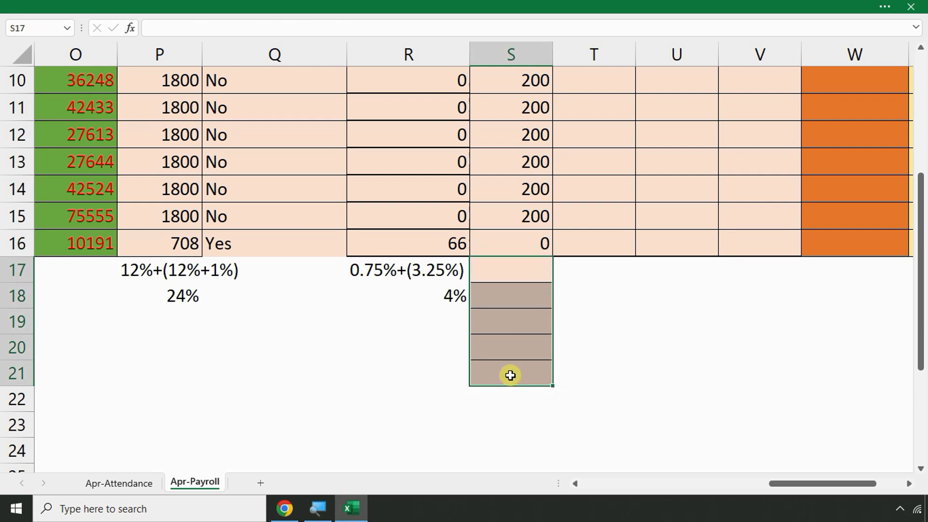
pyautogui.click(672, 315)
# Review row 16, checking the IFS formula in S16 and the gross earnings SUM in O16
pyautogui.click(505, 241)
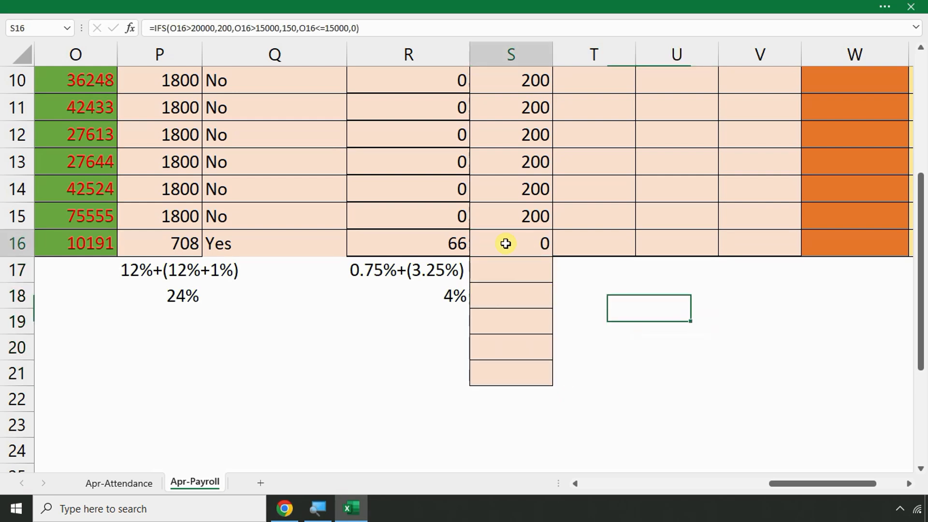
pyautogui.click(264, 242)
pyautogui.press('Left')
pyautogui.press('Left')
pyautogui.press('Left')
pyautogui.press('Left')
pyautogui.press('Left')
pyautogui.press('Left')
pyautogui.press('Left')
pyautogui.press('Left')
pyautogui.press('Left')
pyautogui.press('Left')
pyautogui.press('Left')
pyautogui.press('Left')
pyautogui.press('Left')
pyautogui.press('Left')
pyautogui.press('Left')
pyautogui.press('Left')
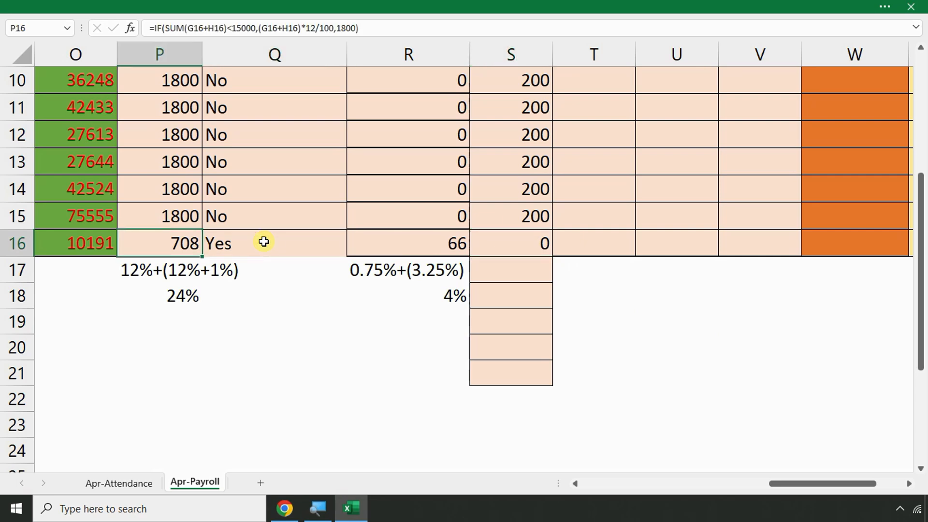
pyautogui.press('Right')
pyautogui.press('Right')
pyautogui.press('Right')
pyautogui.press('Right')
pyautogui.press('Right')
pyautogui.press('Right')
pyautogui.press('Right')
pyautogui.press('Right')
pyautogui.press('Right')
pyautogui.press('Right')
pyautogui.press('Right')
pyautogui.press('Right')
pyautogui.press('Right')
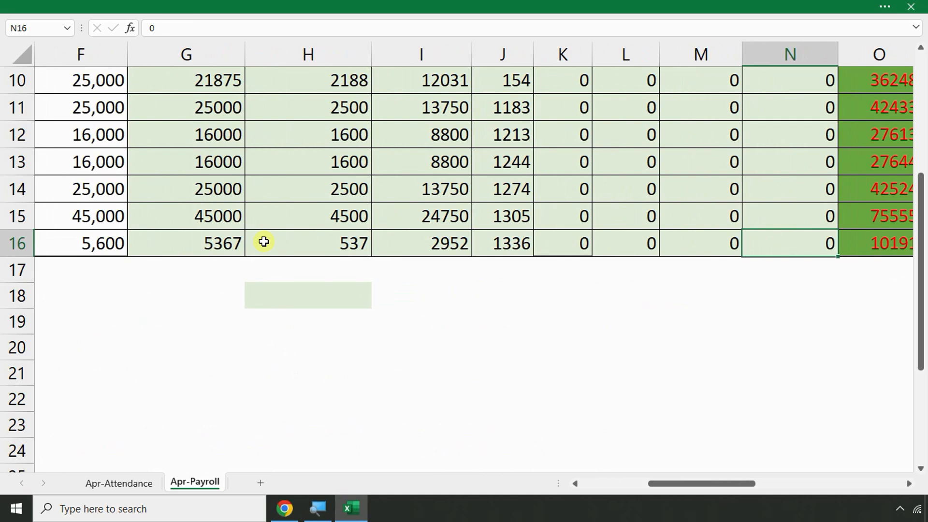
pyautogui.press('Right')
pyautogui.press('Right')
pyautogui.press('Right')
pyautogui.press('Right')
pyautogui.press('Right')
pyautogui.press('Right')
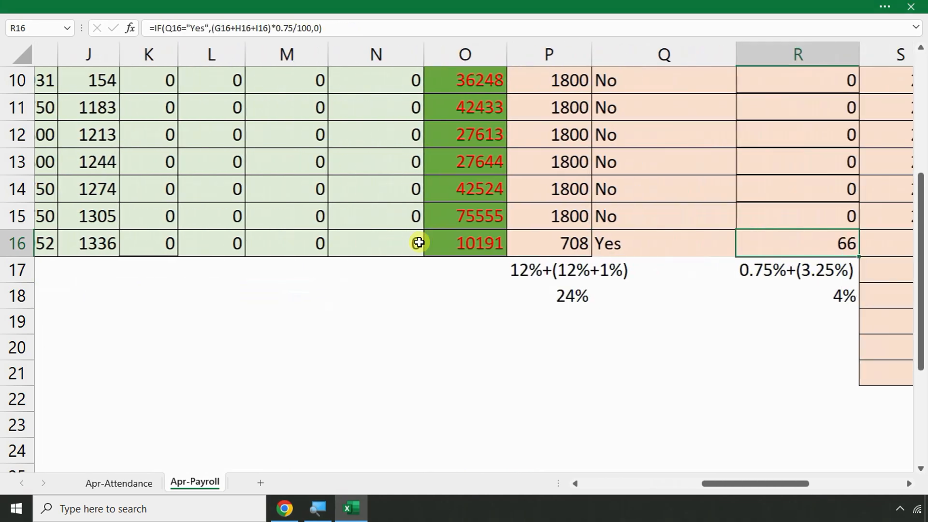
pyautogui.click(348, 243)
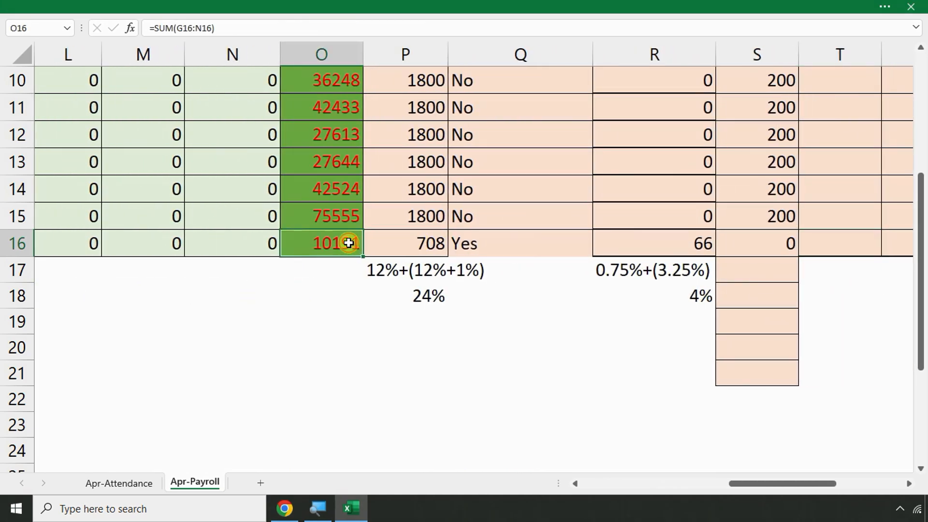
# Check the first employee's income tax cell, then start selecting row 18 below the table
pyautogui.scroll(2, 349, 243)
pyautogui.scroll(-1, 628, 259)
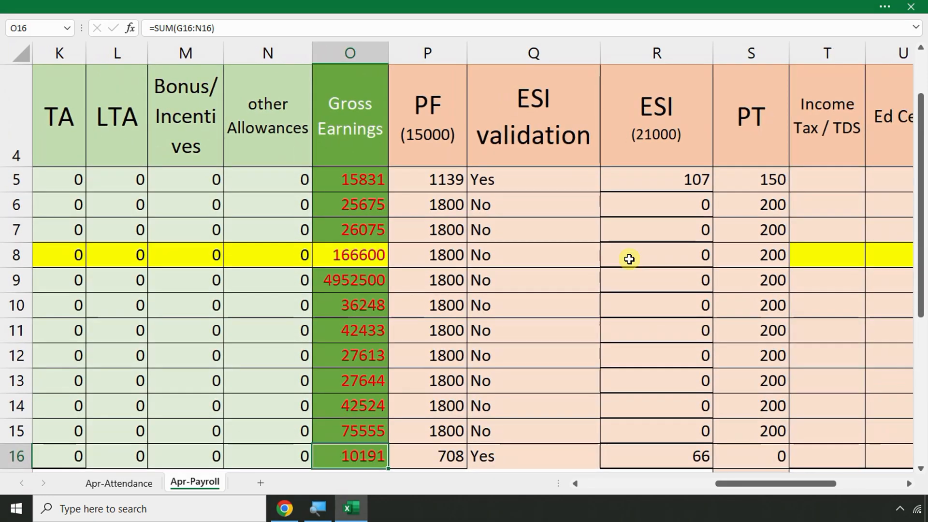
pyautogui.scroll(-2, 629, 259)
pyautogui.click(724, 199)
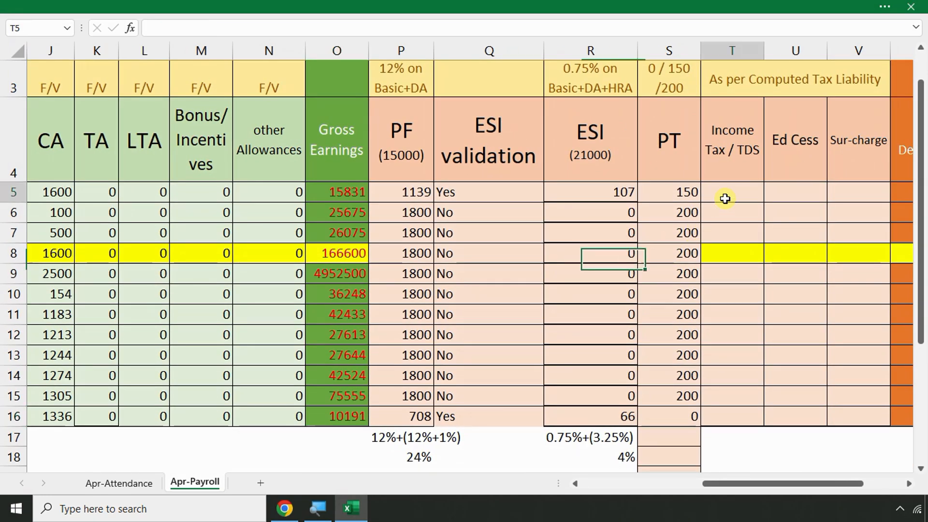
pyautogui.scroll(-1, 632, 297)
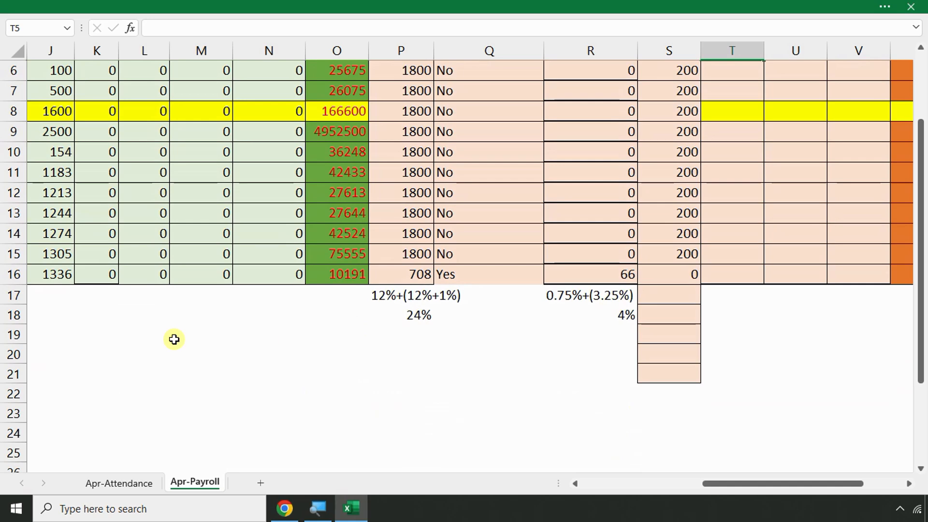
pyautogui.click(157, 317)
pyautogui.hotkey('shift', 'Left')
pyautogui.hotkey('shift', 'Left')
pyautogui.hotkey('shift', 'Left')
pyautogui.hotkey('shift', 'Left')
pyautogui.hotkey('shift', 'Left')
pyautogui.hotkey('shift', 'Left')
pyautogui.hotkey('shift', 'Left')
pyautogui.hotkey('shift', 'Left')
pyautogui.hotkey('shift', 'Left')
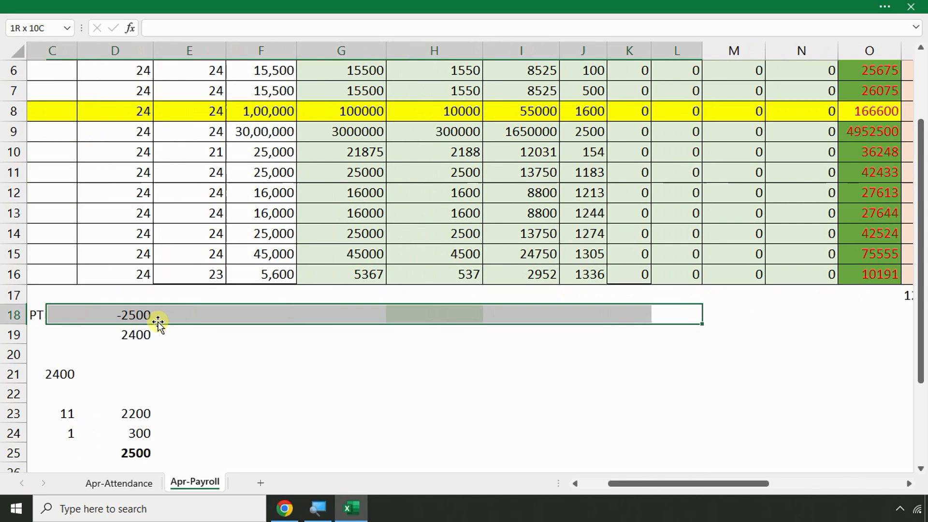
pyautogui.hotkey('shift', 'Left')
pyautogui.hotkey('shift', 'Left')
pyautogui.hotkey('shift', 'Down')
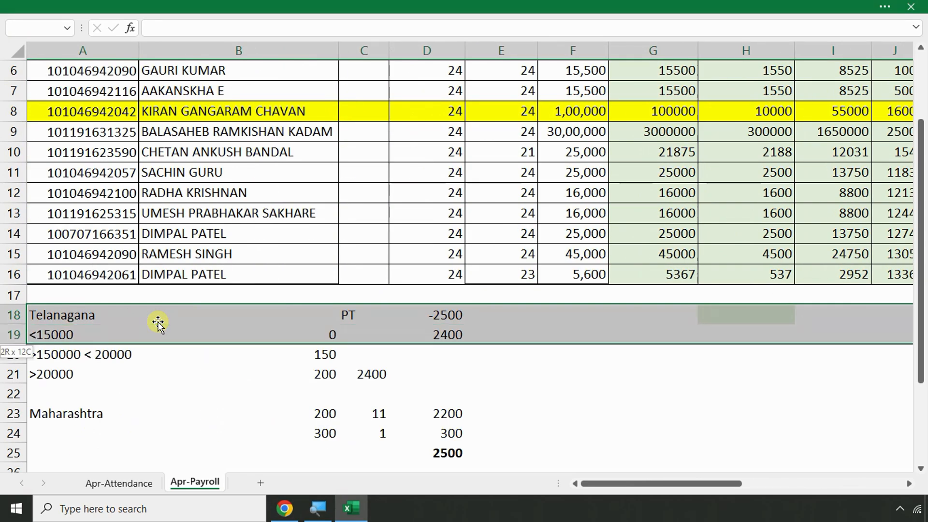
pyautogui.hotkey('shift', 'Down')
pyautogui.hotkey('shift', 'Down')
pyautogui.hotkey('shift', 'Down')
pyautogui.hotkey('shift', 'Down')
pyautogui.hotkey('shift', 'Down')
pyautogui.hotkey('shift', 'Down')
pyautogui.hotkey('shift', 'Down')
pyautogui.hotkey('shift', 'Down')
pyautogui.hotkey('shift', 'Down')
pyautogui.hotkey('shift', 'Down')
pyautogui.hotkey('shift', 'Down')
pyautogui.hotkey('shift', 'Down')
pyautogui.hotkey('shift', 'Down')
pyautogui.hotkey('shift', 'Down')
pyautogui.hotkey('shift', 'Down')
pyautogui.hotkey('shift', 'Down')
pyautogui.hotkey('shift', 'Down')
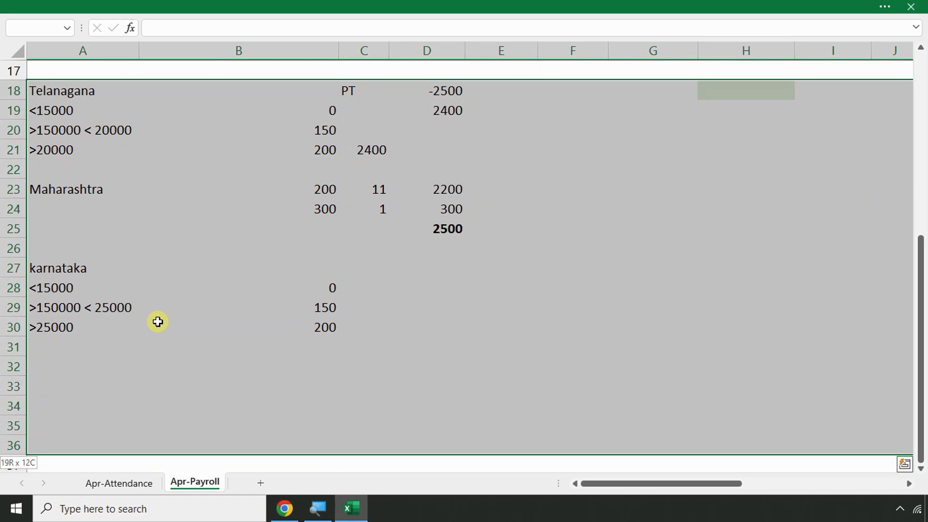
pyautogui.press('Delete')
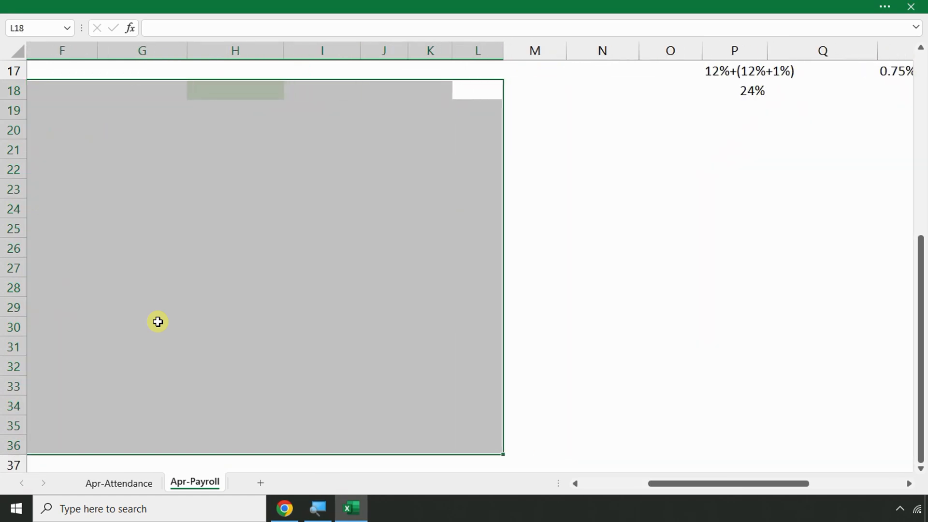
pyautogui.hotkey('alt', 'Tab')
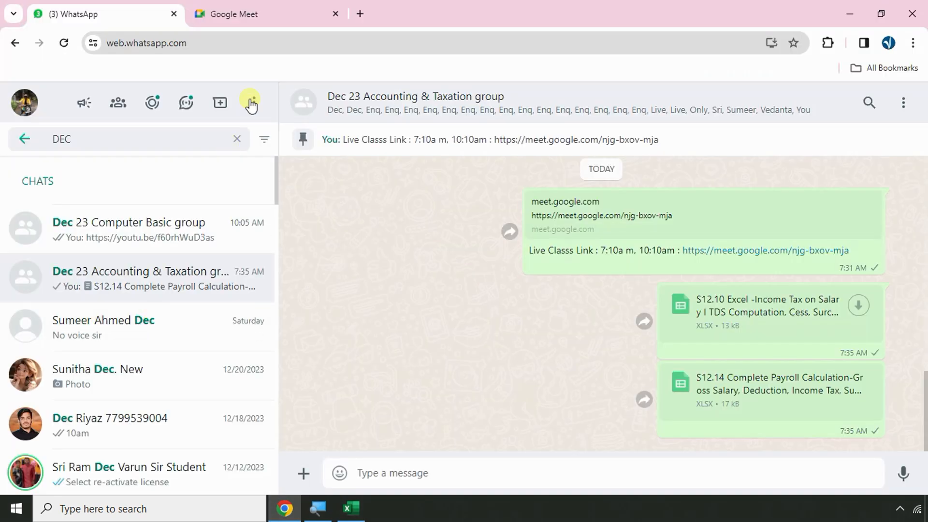
pyautogui.click(234, 8)
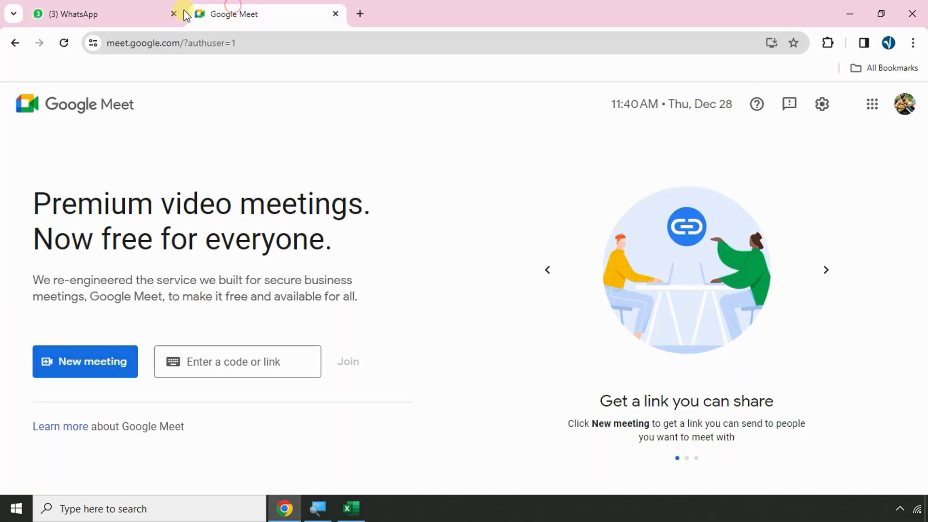
pyautogui.click(182, 13)
pyautogui.hotkey('alt', 'Tab')
# Clear the selection, return to A5, then abandon a started FY entry in A18
pyautogui.click(677, 315)
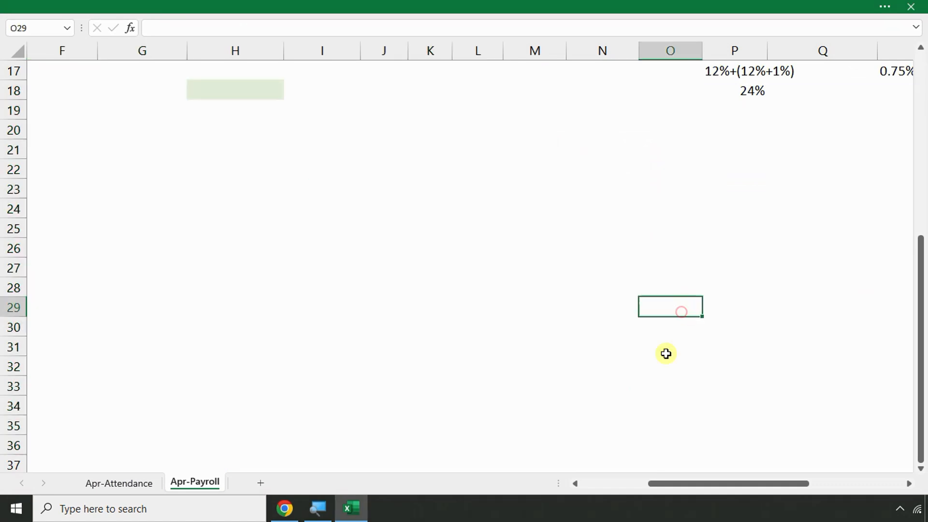
pyautogui.scroll(3, 660, 372)
pyautogui.scroll(2, 604, 328)
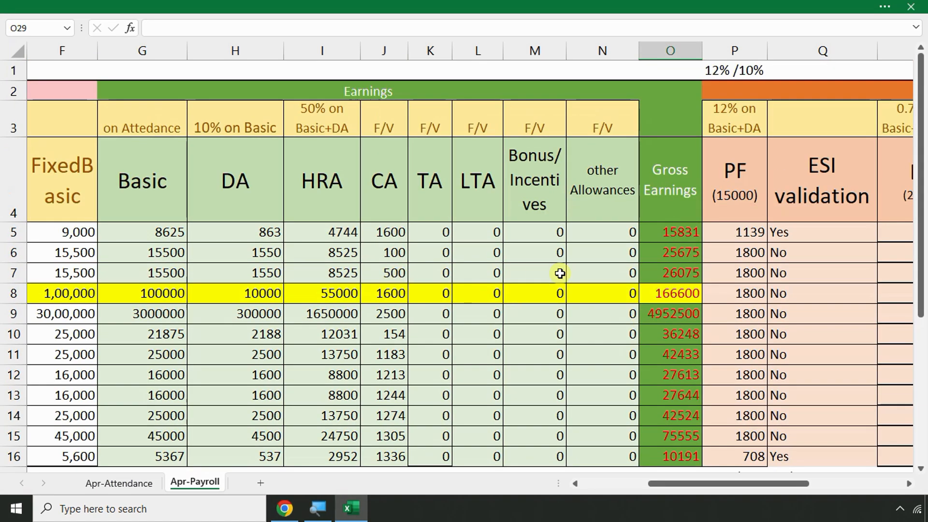
pyautogui.click(773, 232)
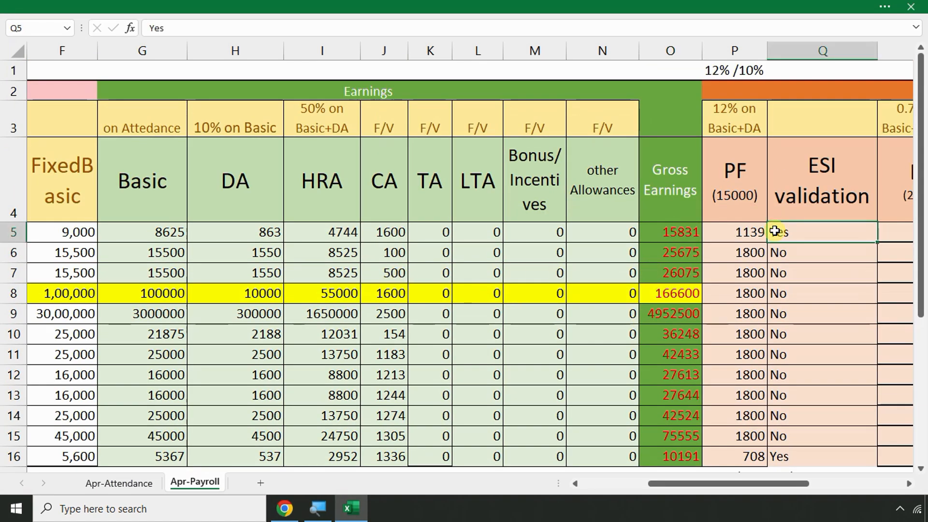
pyautogui.press('Left')
pyautogui.press('Home')
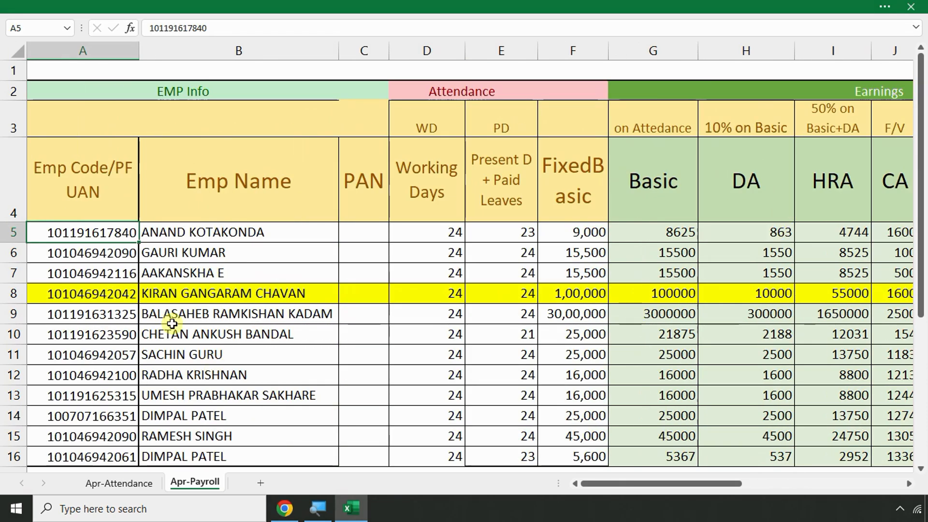
pyautogui.scroll(-2, 184, 319)
pyautogui.click(52, 299)
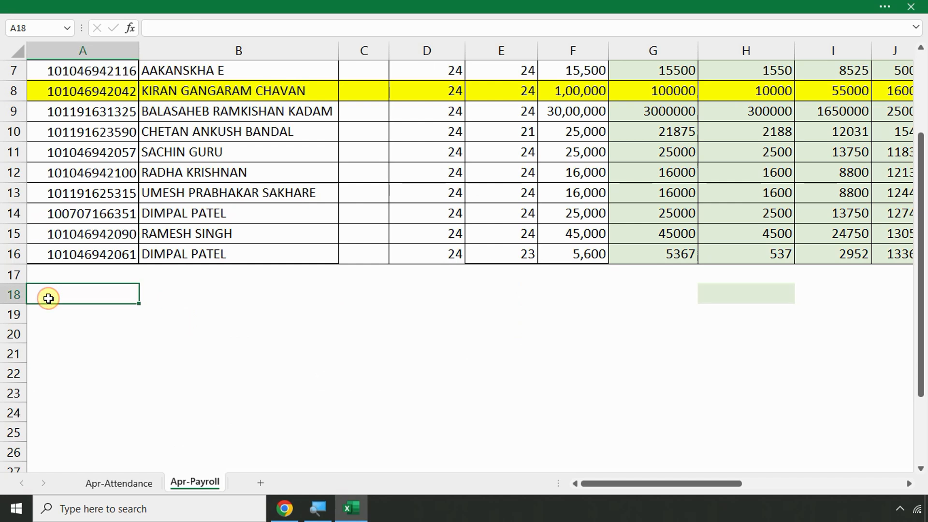
pyautogui.write('FY')
pyautogui.press('Escape')
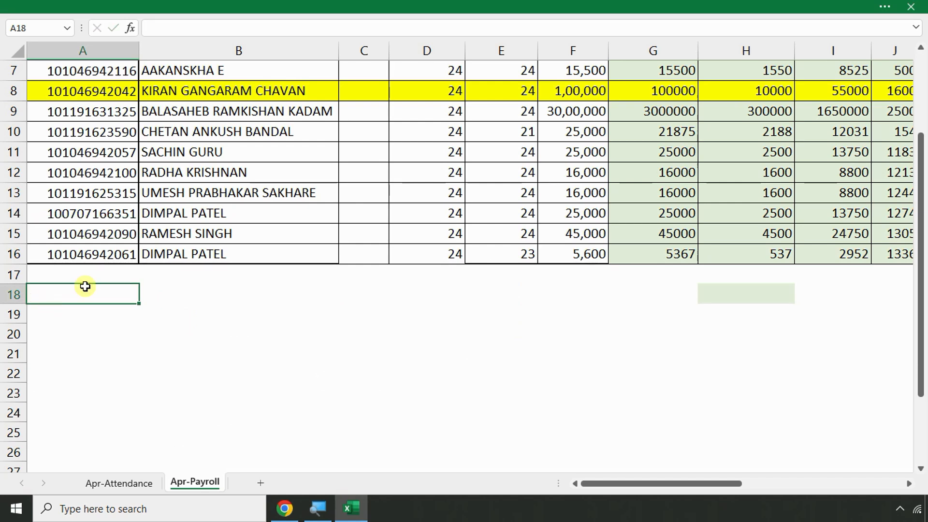
# Copy the row 8 employee's name into A18
pyautogui.click(161, 91)
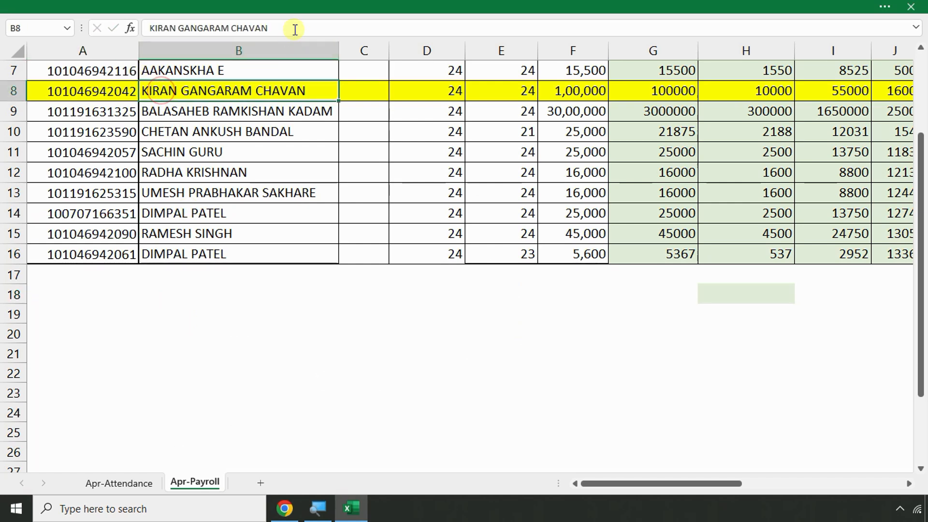
pyautogui.moveTo(294, 27); pyautogui.dragTo(129, 27)
pyautogui.hotkey('ctrl', 'c')
pyautogui.click(41, 300)
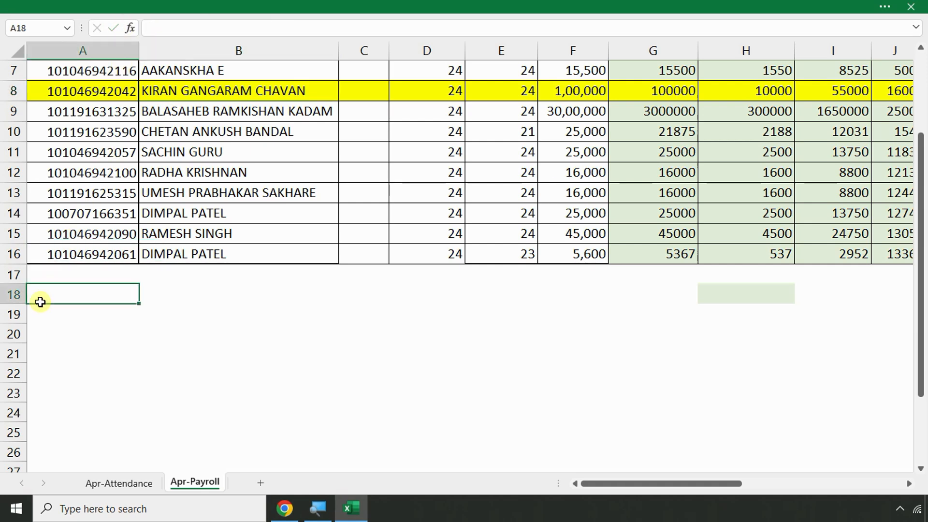
pyautogui.hotkey('ctrl', 'v')
# Label A19 'FY 2023-24' and A20 'April'
pyautogui.click(43, 322)
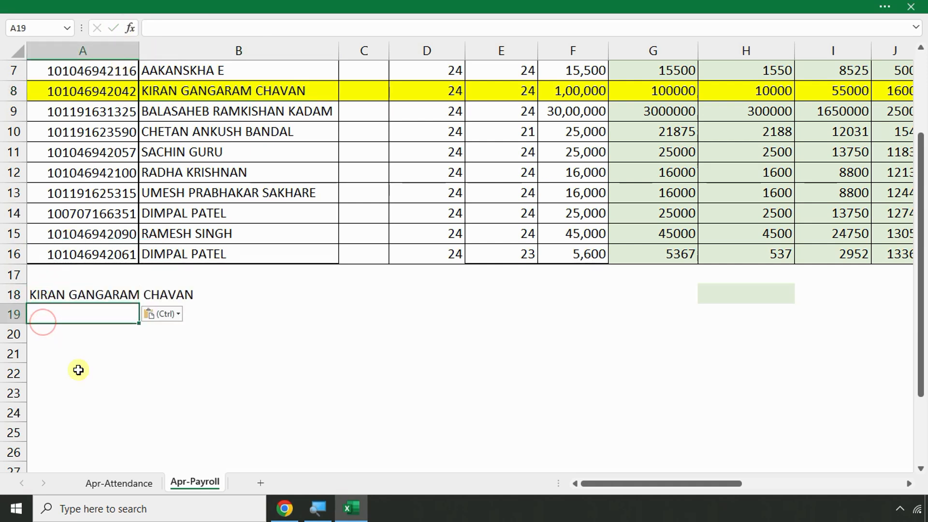
pyautogui.press('F2')
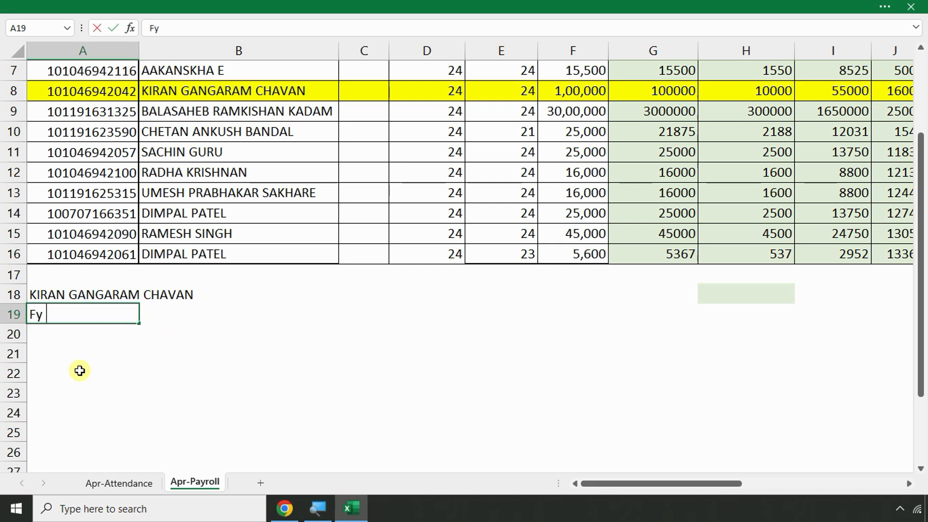
pyautogui.write('Fy')
pyautogui.press('BackSpace')
pyautogui.write('Y 2023-24')
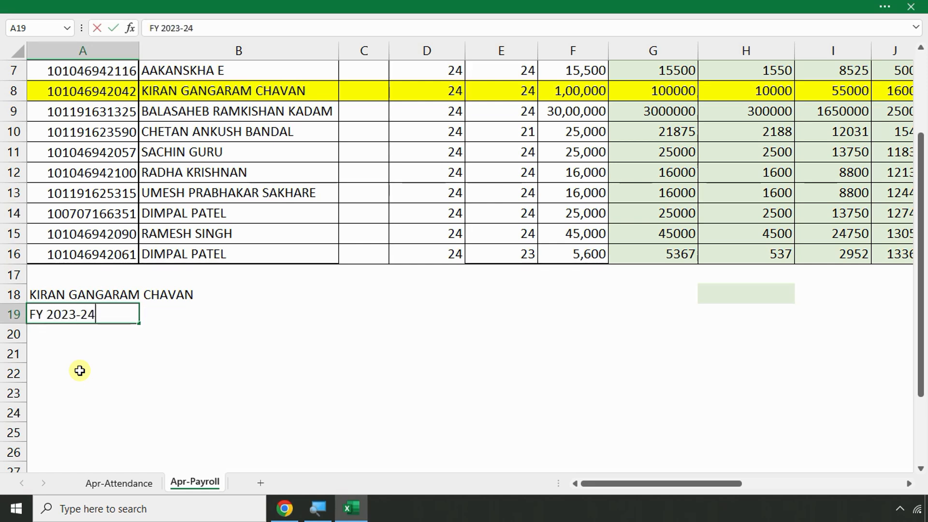
pyautogui.press('Return')
pyautogui.write('aPRIL')
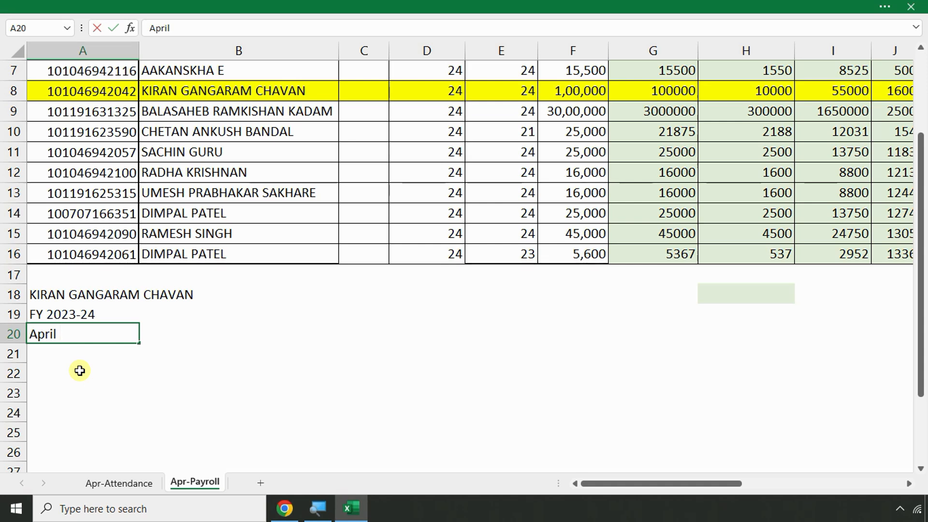
pyautogui.press('BackSpace')
pyautogui.press('BackSpace')
pyautogui.press('BackSpace')
pyautogui.press('BackSpace')
pyautogui.press('BackSpace')
pyautogui.press('BackSpace')
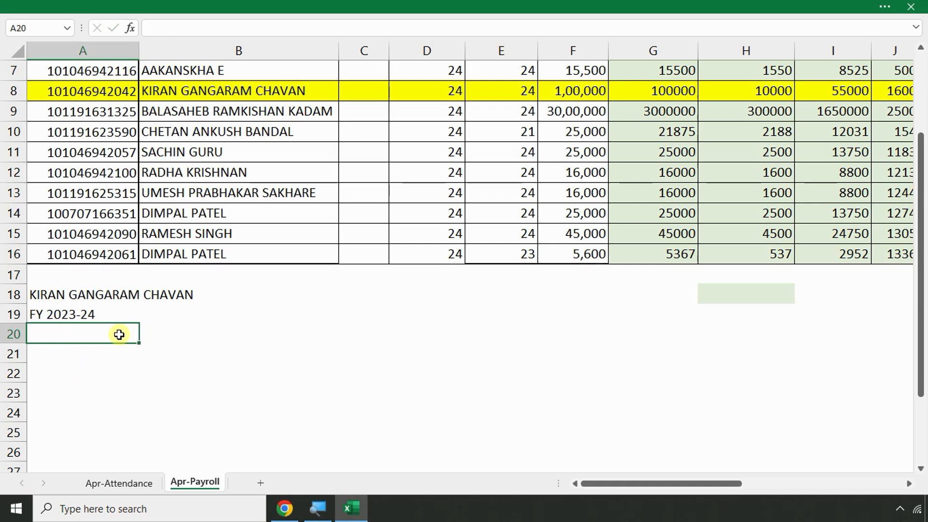
pyautogui.write('April')
pyautogui.press('Return')
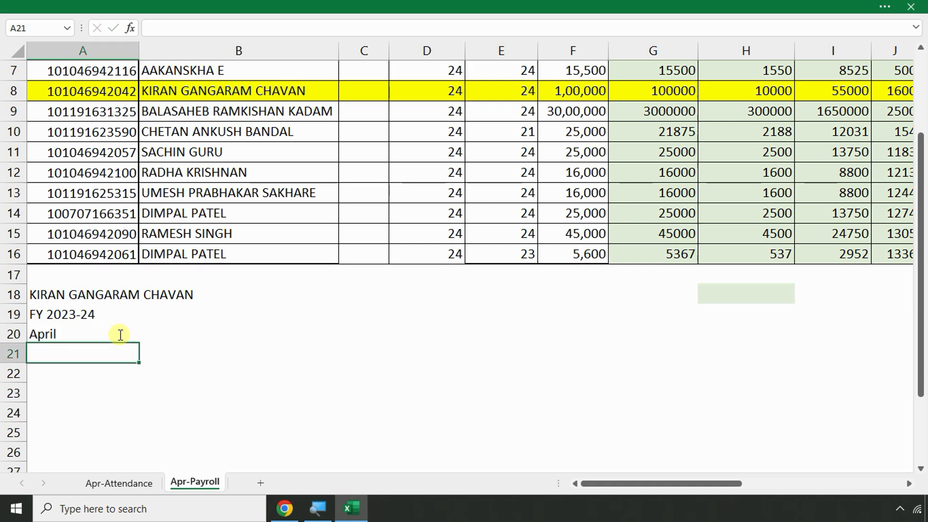
# Enter =O8 in B20 so it shows the 166600 gross earnings
pyautogui.click(170, 327)
pyautogui.write('=')
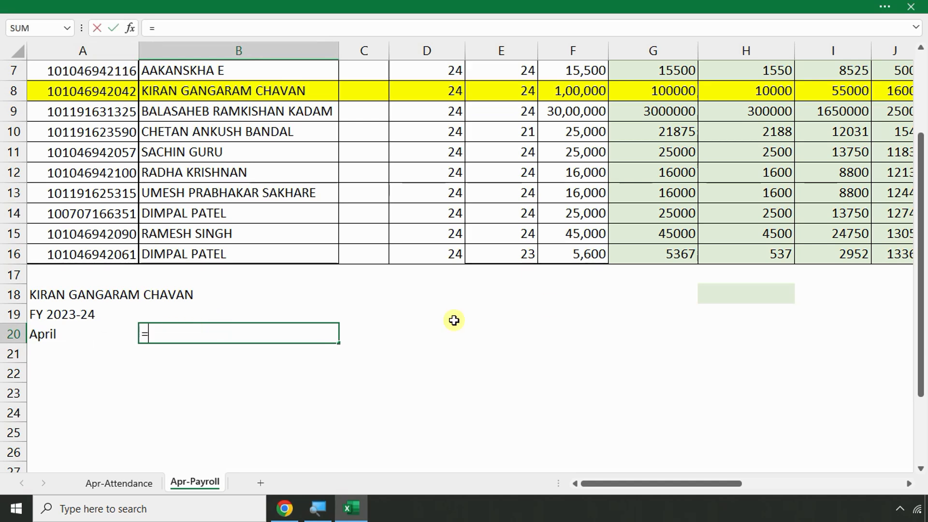
pyautogui.scroll(2, 453, 319)
pyautogui.press('Right')
pyautogui.press('Right')
pyautogui.press('Right')
pyautogui.press('Right')
pyautogui.press('Right')
pyautogui.press('Right')
pyautogui.press('Right')
pyautogui.press('Right')
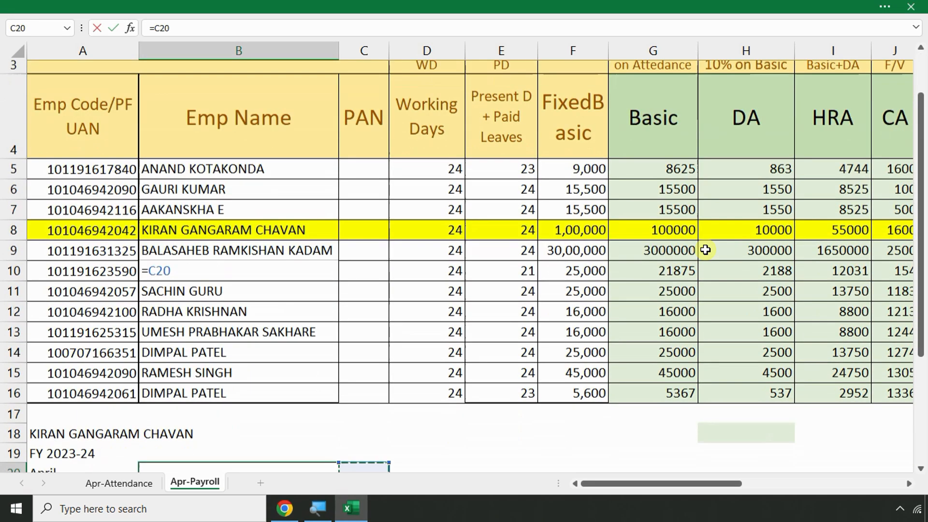
pyautogui.press('Right')
pyautogui.press('Right')
pyautogui.press('Right')
pyautogui.press('Right')
pyautogui.press('Right')
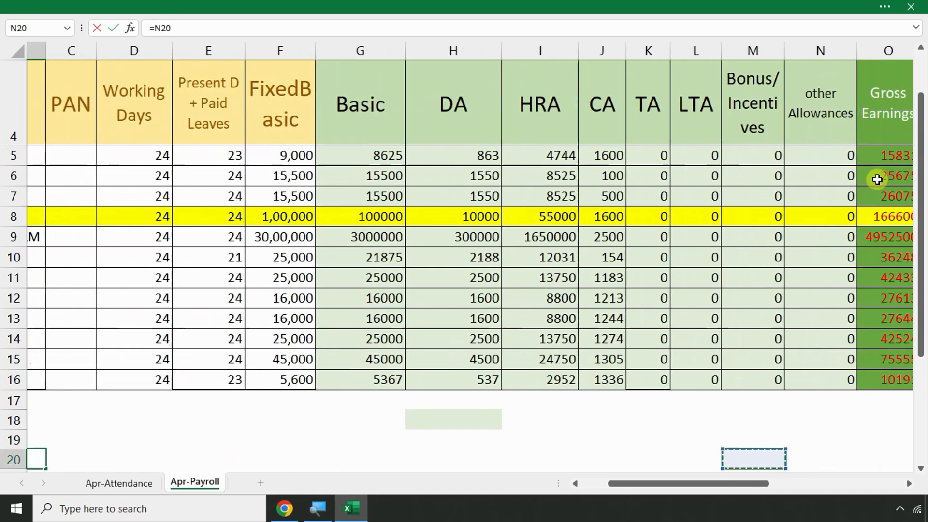
pyautogui.click(856, 157)
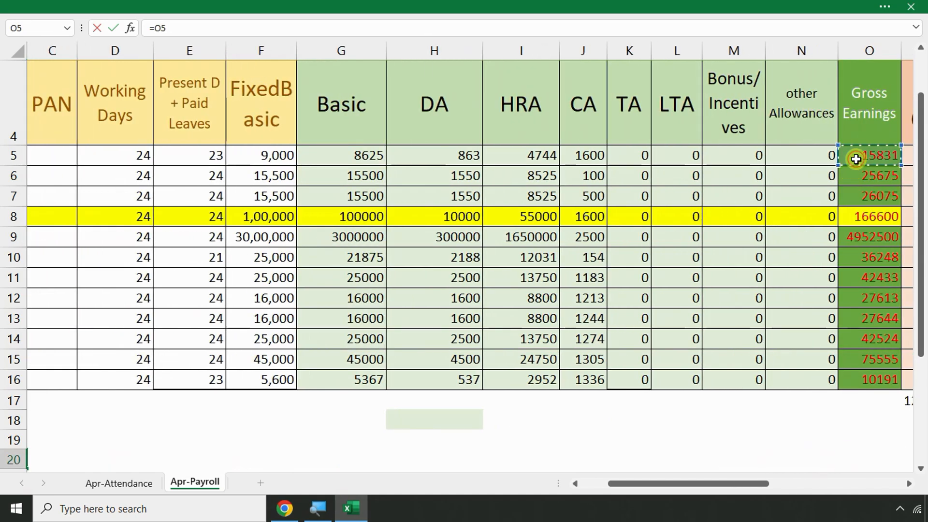
pyautogui.click(863, 218)
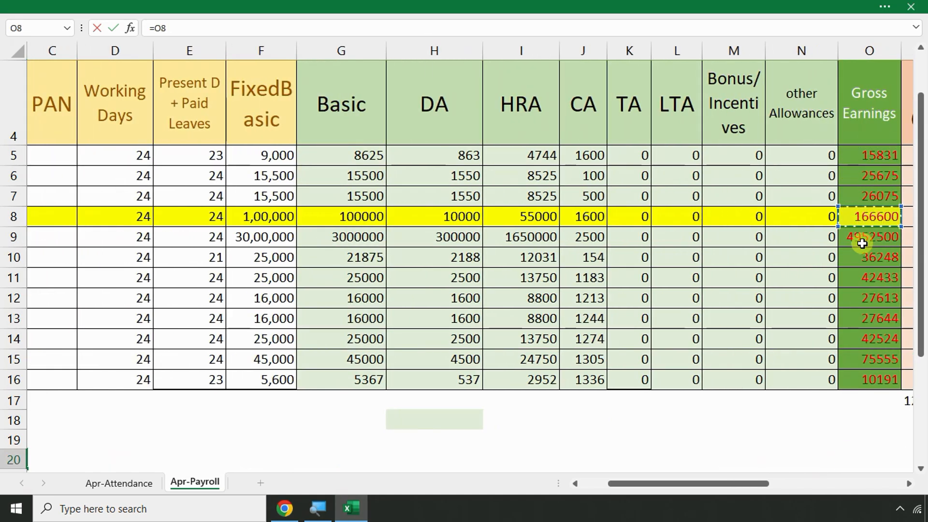
pyautogui.press('Return')
pyautogui.press('Left')
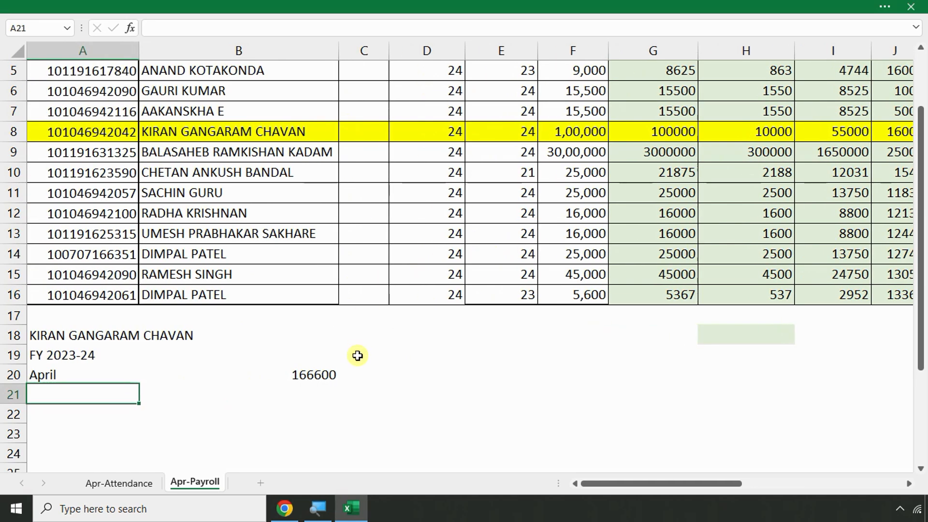
pyautogui.hotkey('alt', 'Tab')
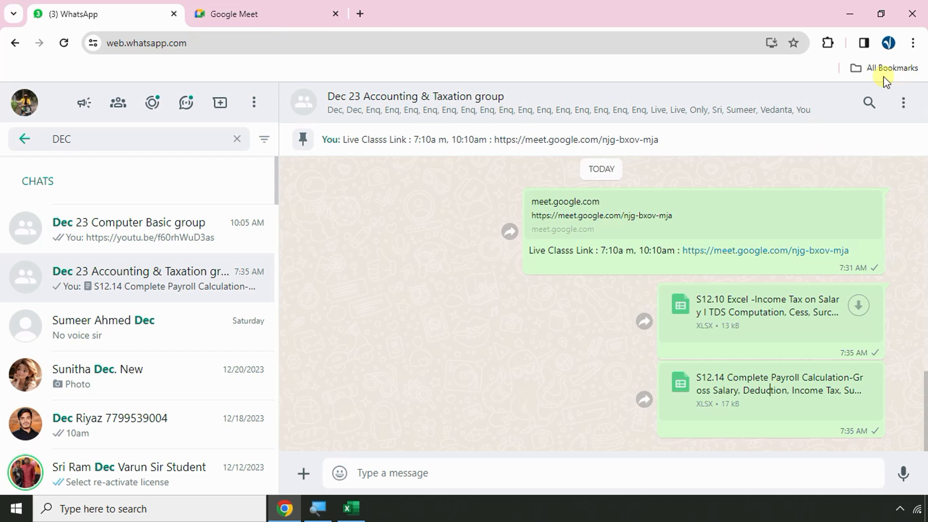
# Open updated TDS Full NOtes.pdf from Chrome's downloads and scroll to its TDS sections table
pyautogui.scroll(5, 683, 309)
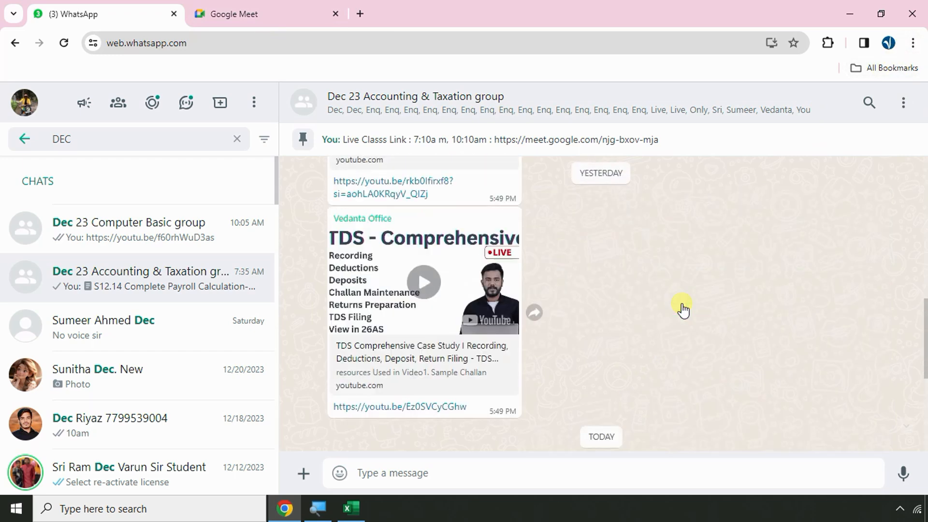
pyautogui.click(913, 42)
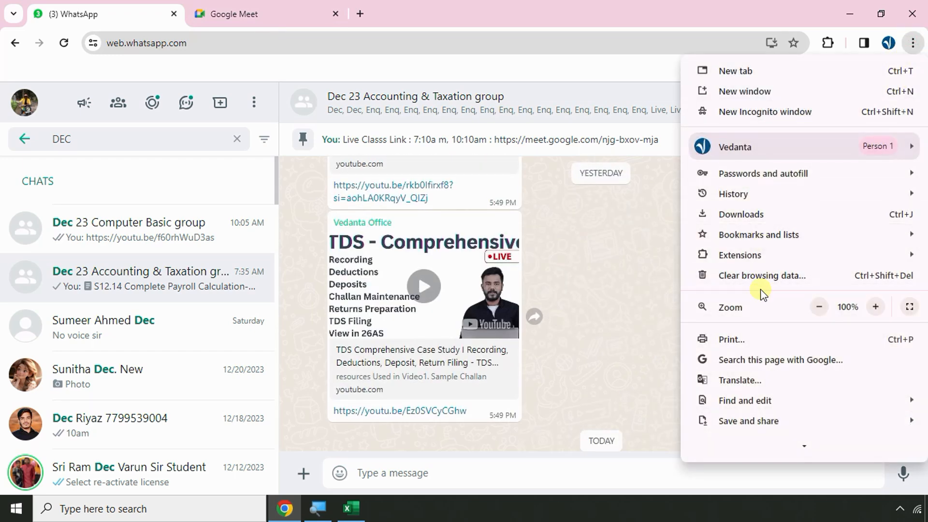
pyautogui.click(749, 211)
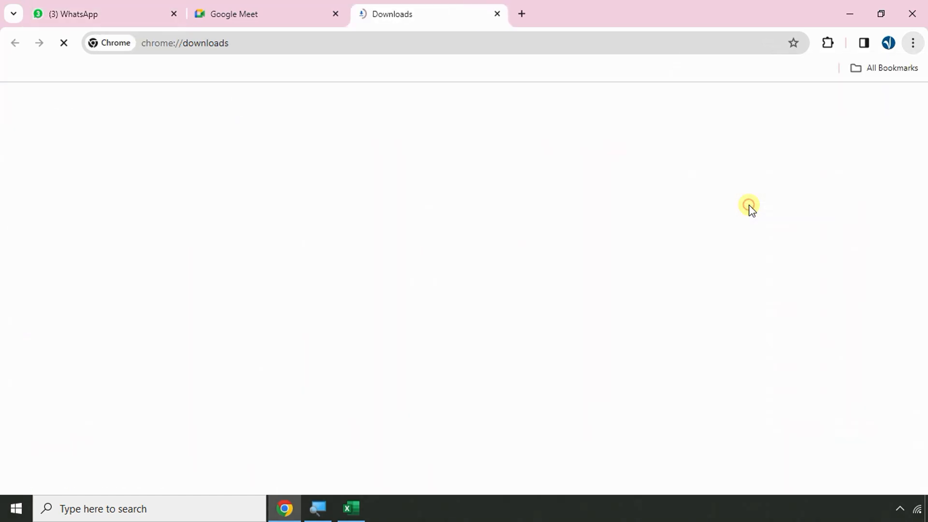
pyautogui.scroll(-7, 493, 281)
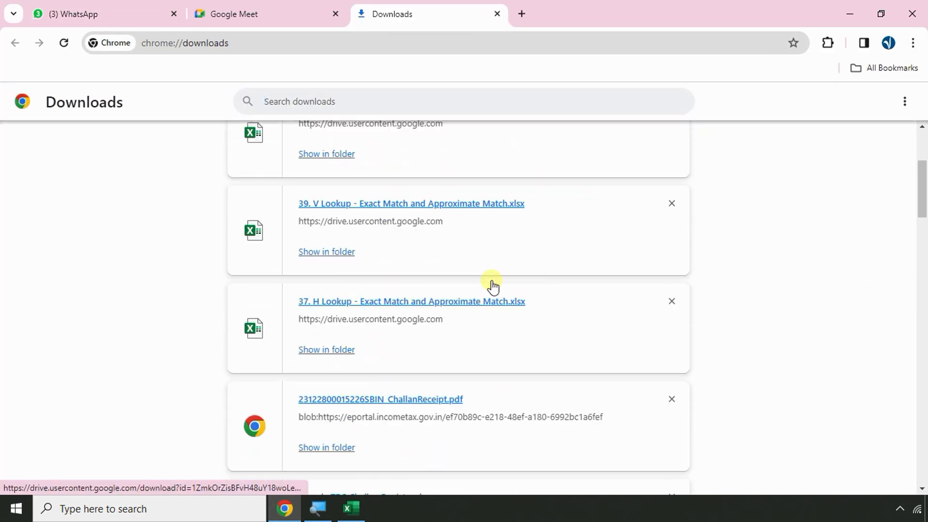
pyautogui.scroll(-7, 492, 285)
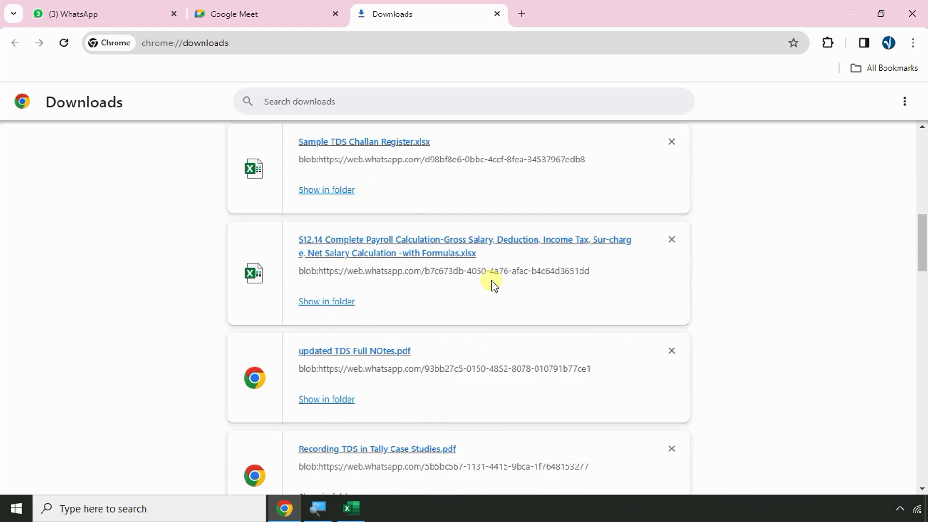
pyautogui.click(344, 218)
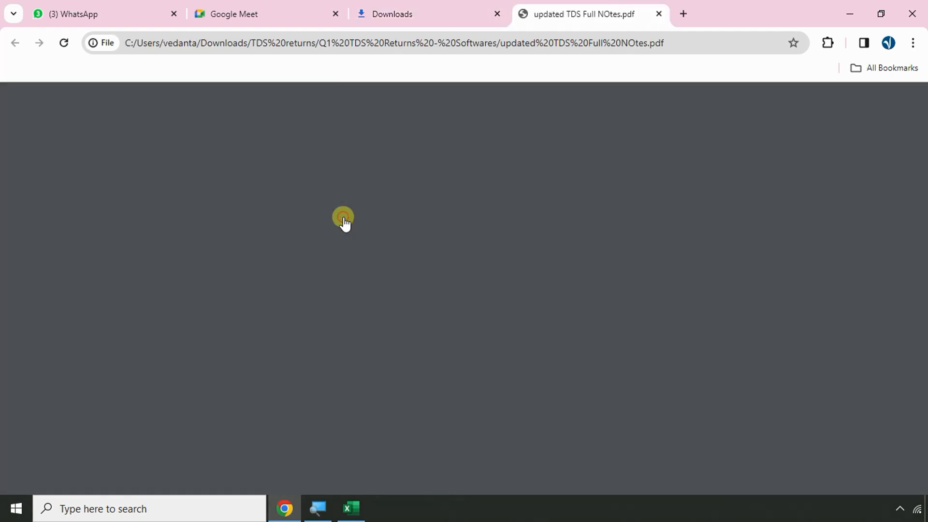
pyautogui.scroll(5, 342, 314)
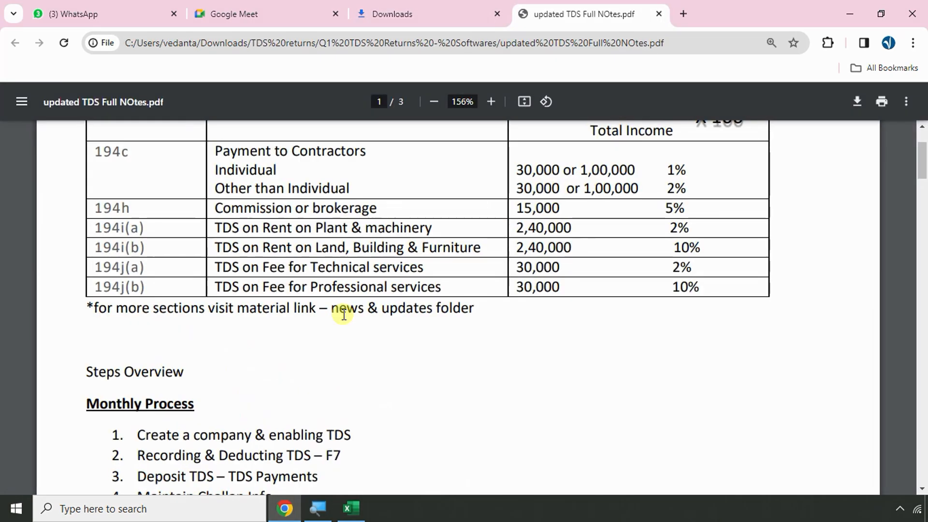
pyautogui.moveTo(431, 488); pyautogui.dragTo(357, 487)
pyautogui.scroll(4, 366, 348)
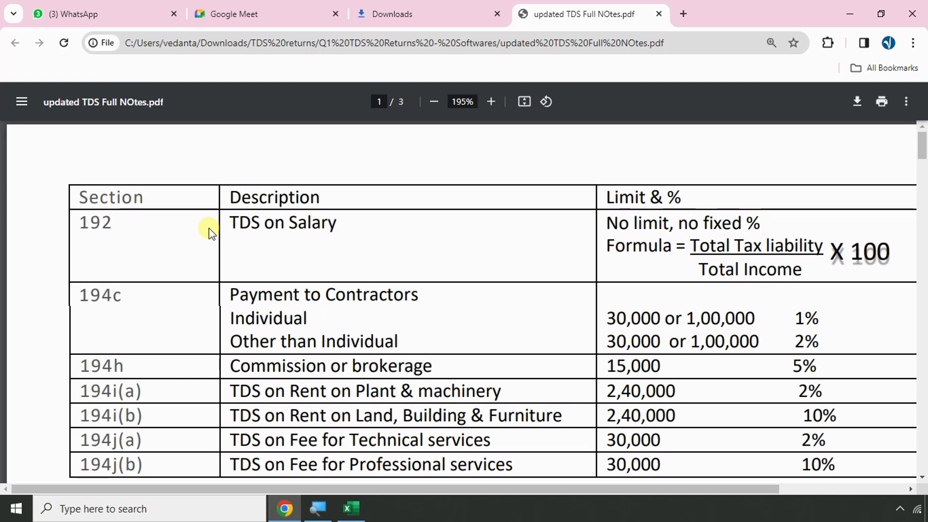
pyautogui.hotkey('alt', 'Tab')
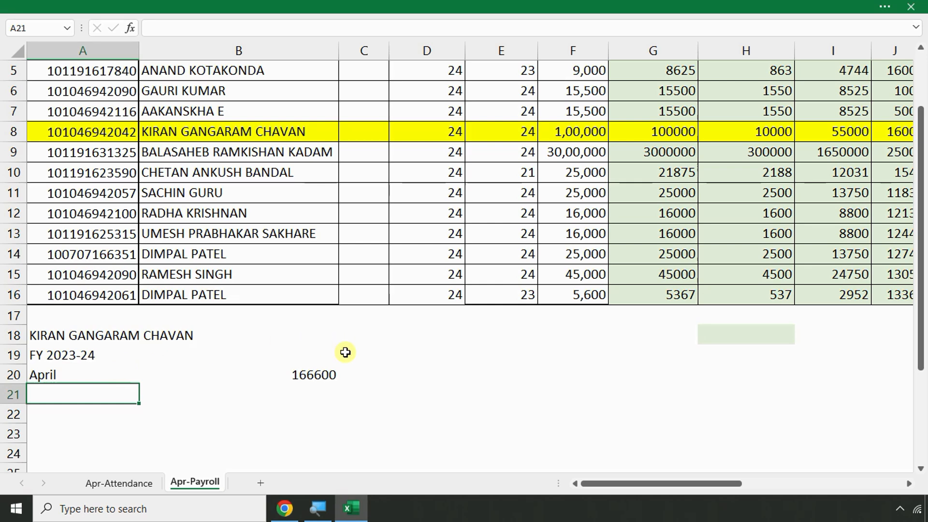
# Enter 192A in C18 and STATE-GOVT in D18
pyautogui.click(299, 326)
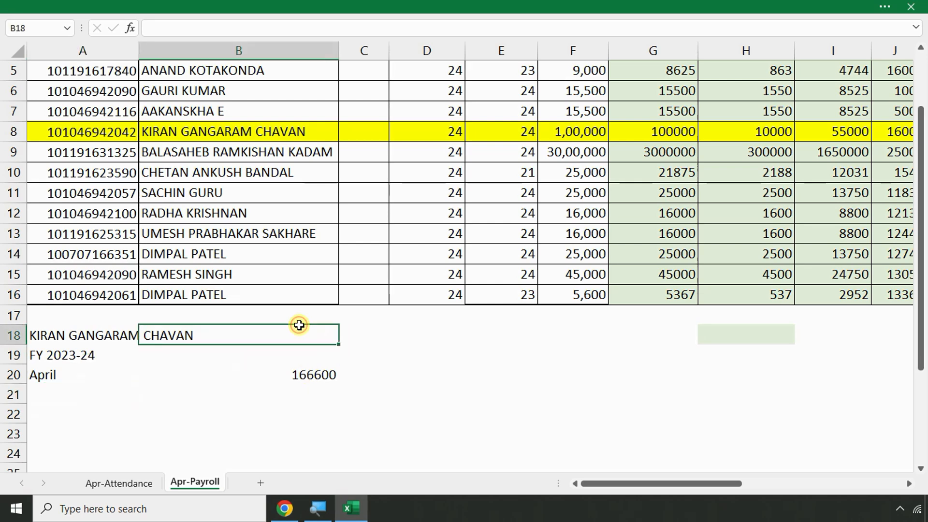
pyautogui.press('Right')
pyautogui.write('192')
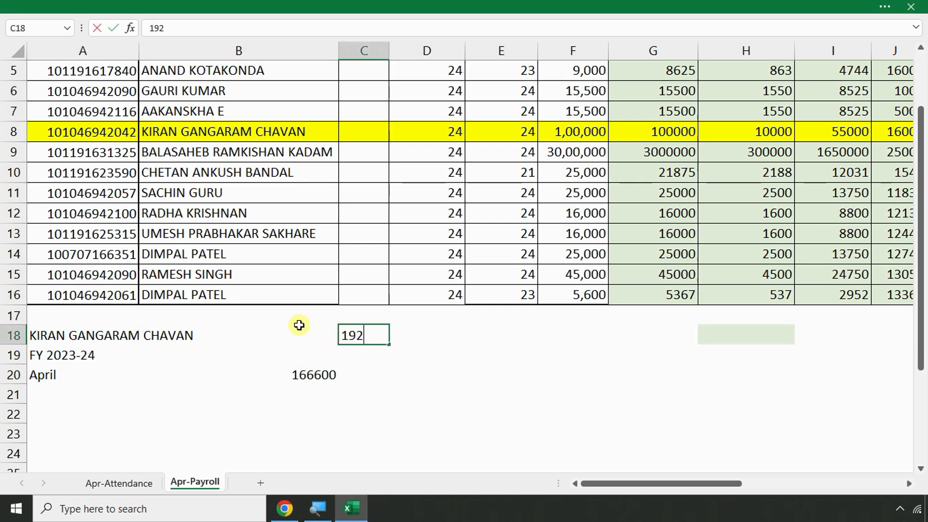
pyautogui.write('4')
pyautogui.press('BackSpace')
pyautogui.write('A')
pyautogui.press('Return')
pyautogui.press('Up')
pyautogui.press('Right')
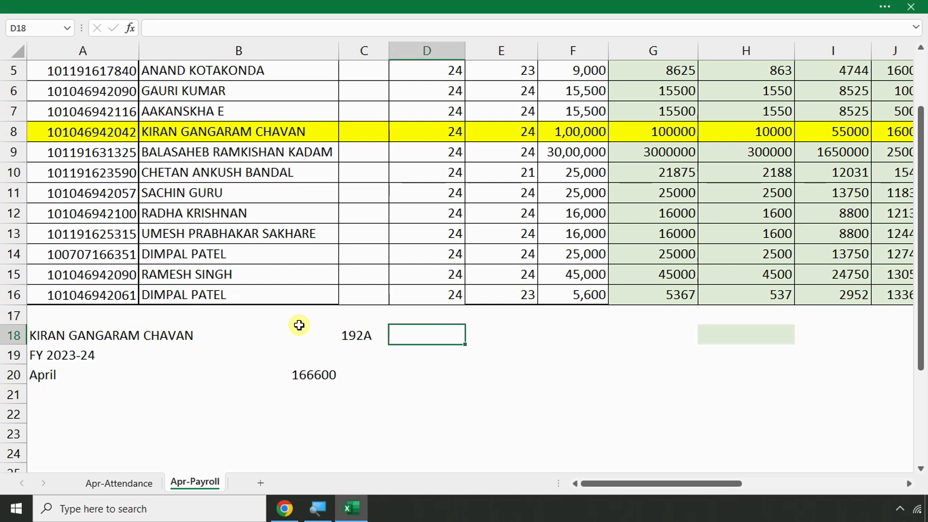
pyautogui.write('STATE-GOVT')
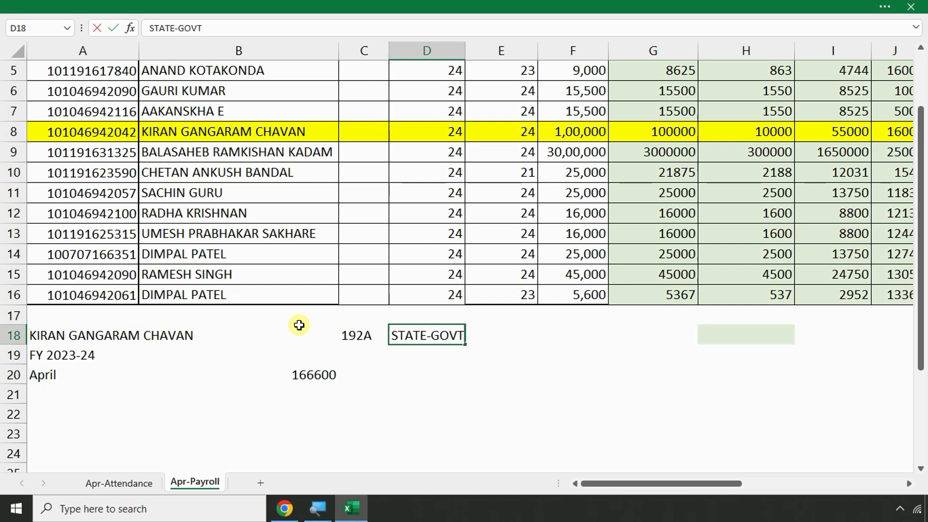
pyautogui.press('Return')
# Enter 192C and CENTAL further along row 18
pyautogui.press('Up')
pyautogui.press('Right')
pyautogui.press('Right')
pyautogui.write('1')
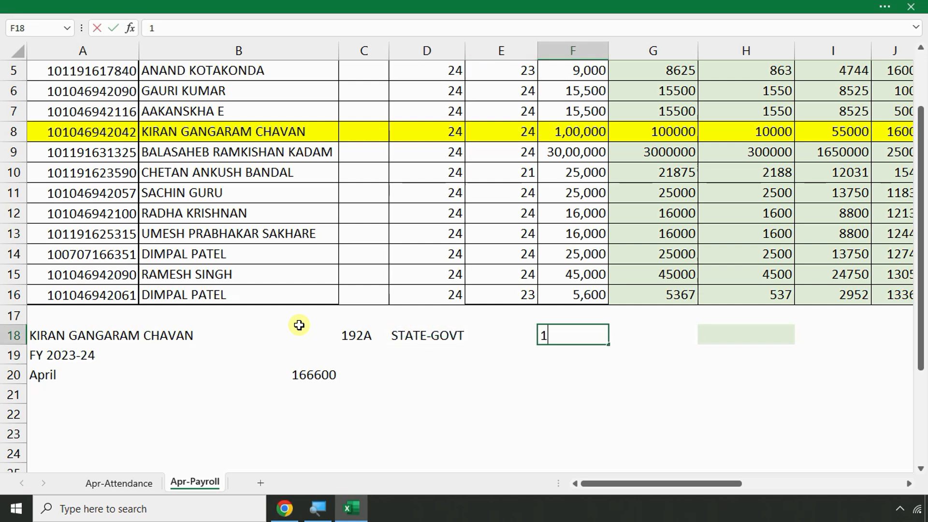
pyautogui.write('92CC')
pyautogui.press('BackSpace')
pyautogui.press('Right')
pyautogui.write('CENTAL')
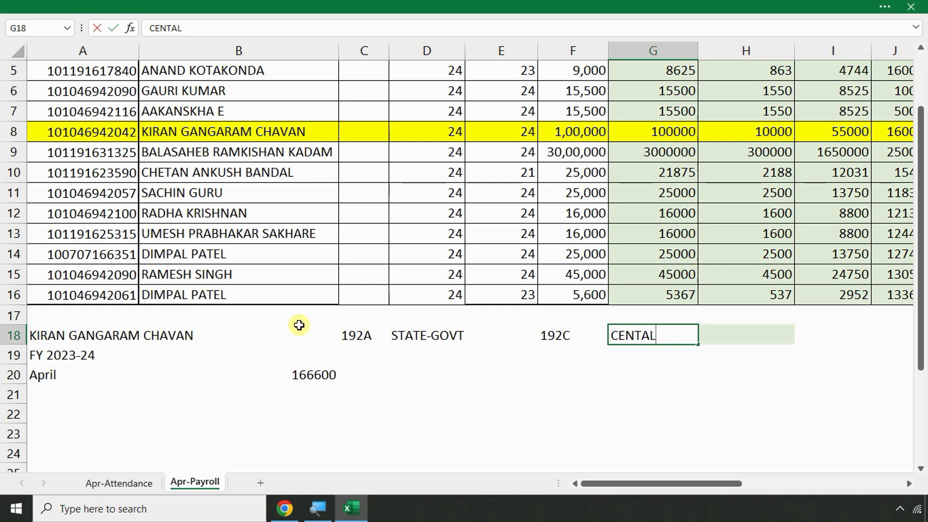
pyautogui.press('Return')
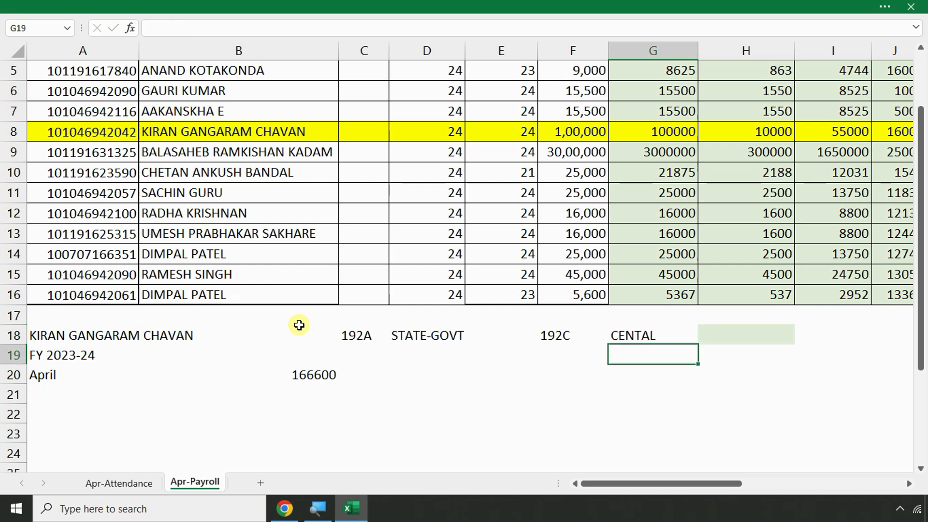
# Enter 192B in C19 and PRIVATE in D19
pyautogui.press('Left')
pyautogui.press('Left')
pyautogui.press('Left')
pyautogui.press('Left')
pyautogui.press('Left')
pyautogui.press('Left')
pyautogui.press('Right')
pyautogui.press('Right')
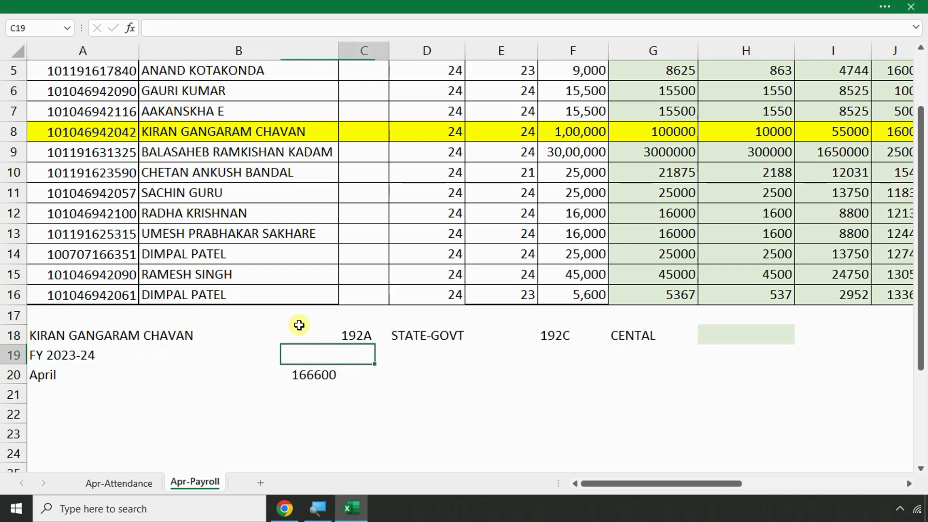
pyautogui.write('192B')
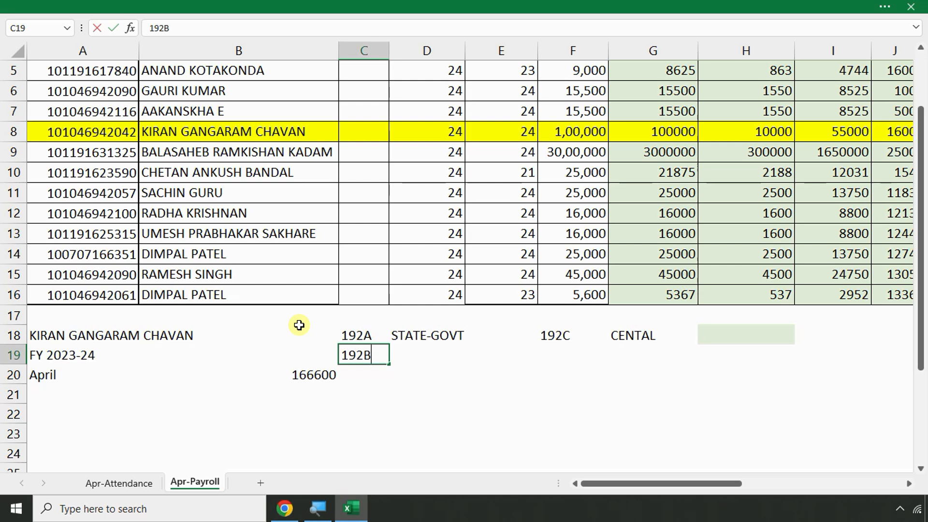
pyautogui.press('Return')
pyautogui.press('Up')
pyautogui.press('Right')
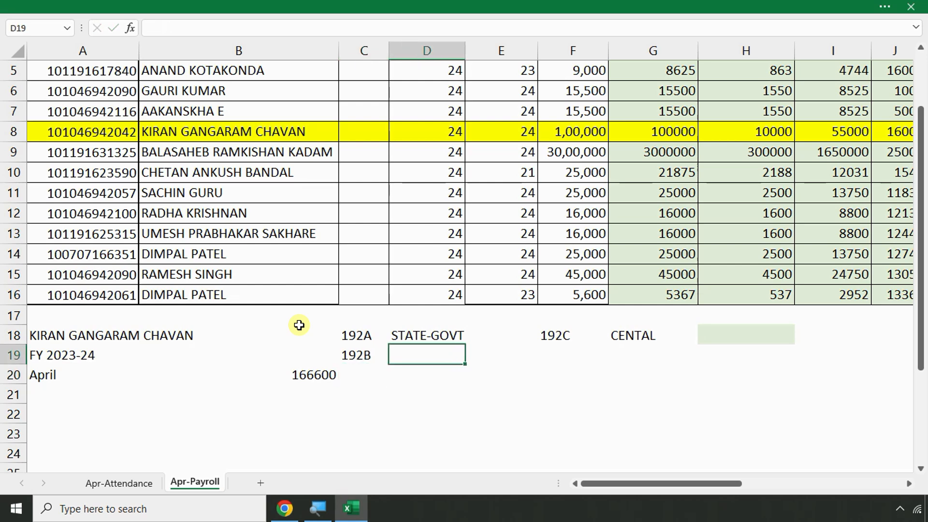
pyautogui.write('PRO')
pyautogui.press('BackSpace')
pyautogui.write('IVATE')
pyautogui.hotkey('alt', 'Tab')
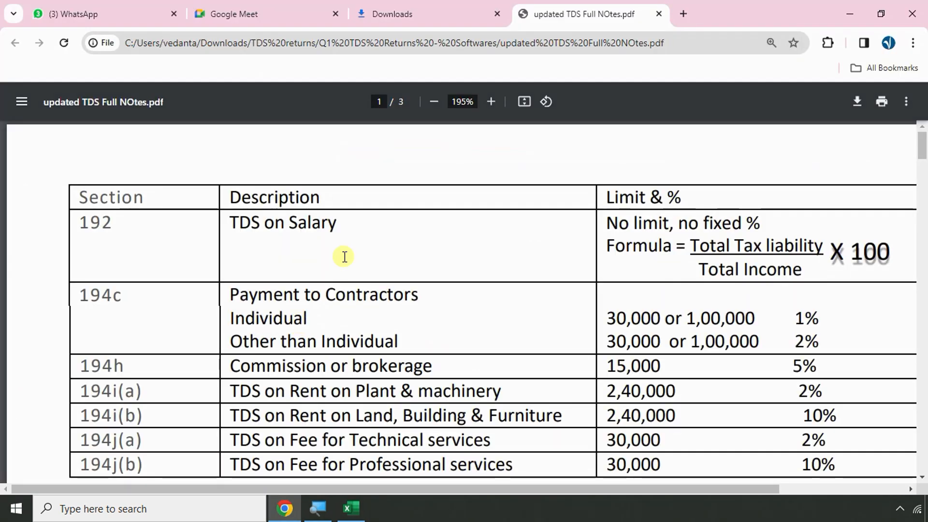
# Highlight '192 TDS on Salary' in the PDF notes, then check B20 in the payroll sheet
pyautogui.moveTo(78, 222); pyautogui.dragTo(561, 217)
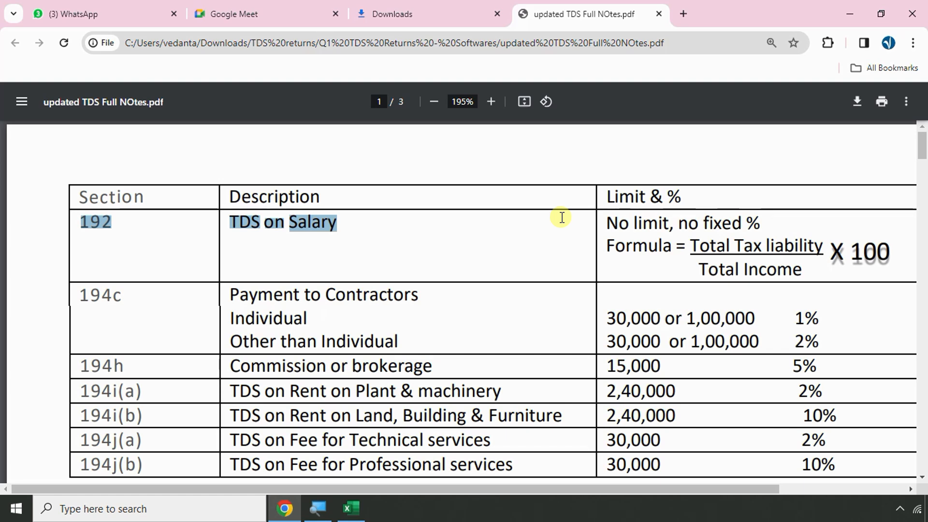
pyautogui.hotkey('alt', 'Tab')
pyautogui.click(208, 381)
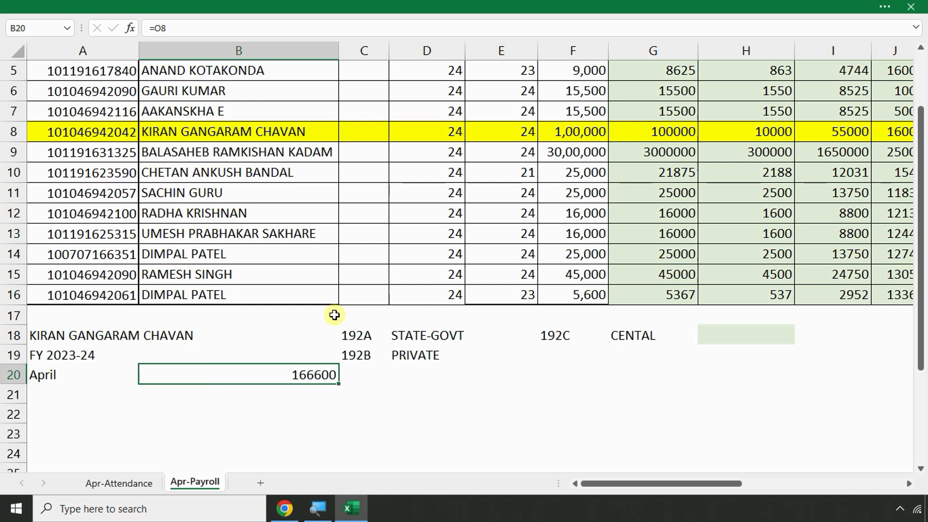
# Clear row 18's section labels and abandon a started entry in A21
pyautogui.moveTo(343, 334); pyautogui.dragTo(652, 333)
pyautogui.press('Delete')
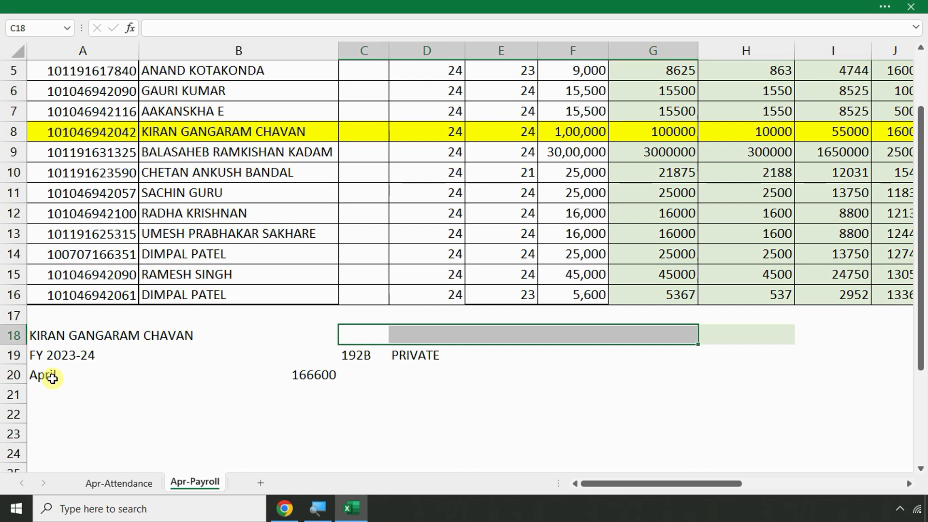
pyautogui.click(70, 394)
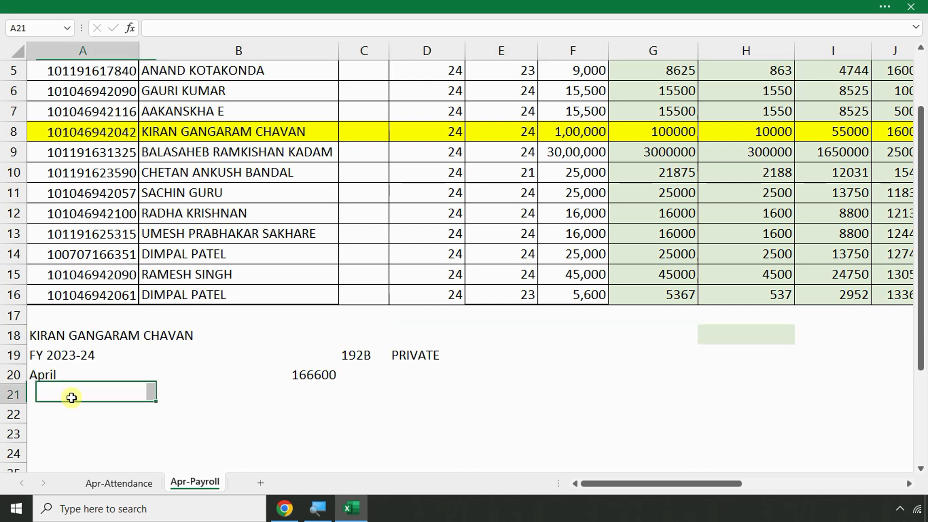
pyautogui.write('fy 2023-24')
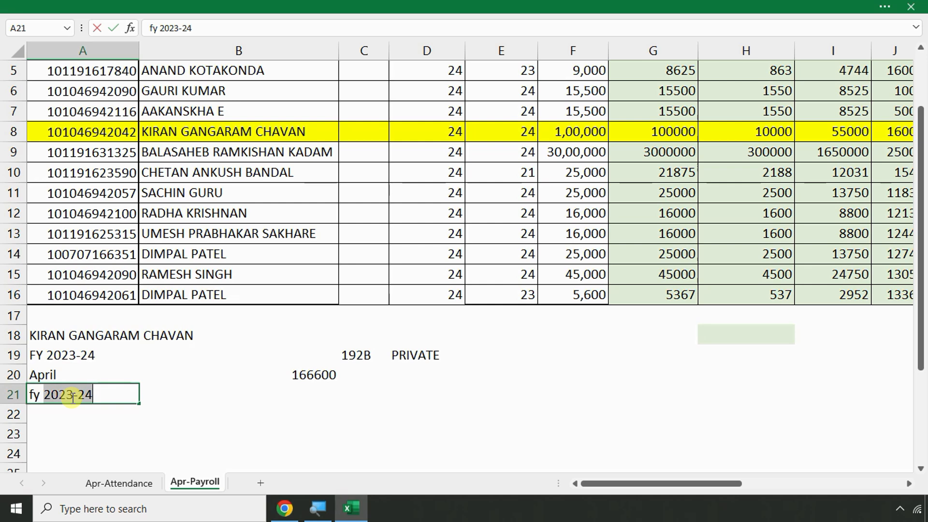
pyautogui.press('Escape')
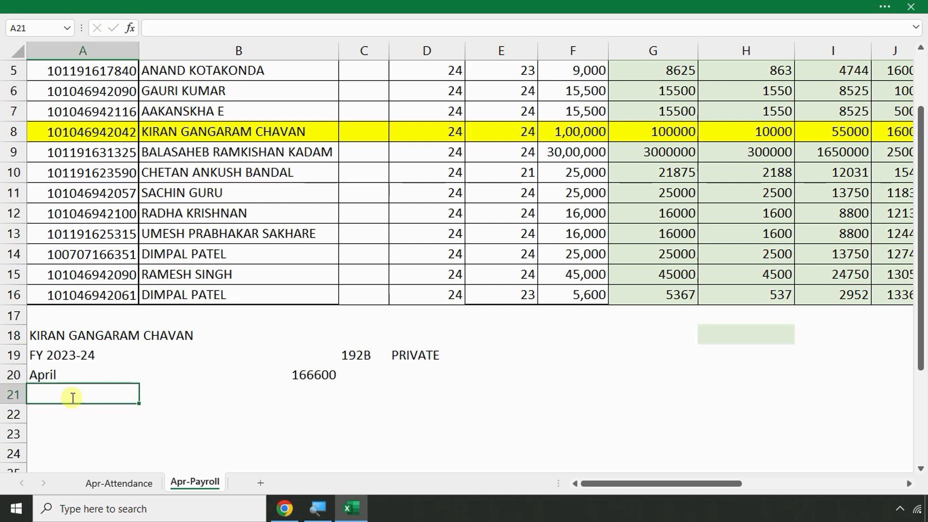
# Copy the FY 2023-24 label from A19 into A23
pyautogui.click(74, 354)
pyautogui.hotkey('ctrl', 'c')
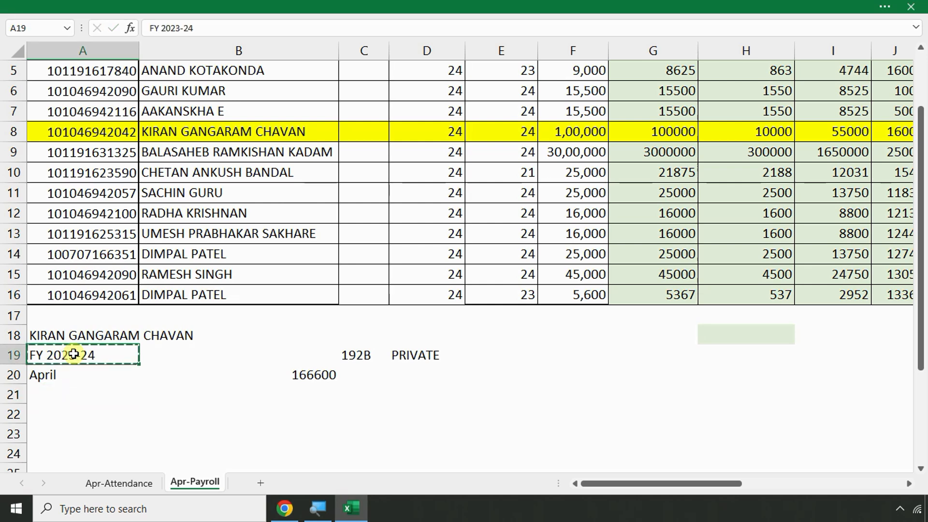
pyautogui.scroll(-3, 69, 390)
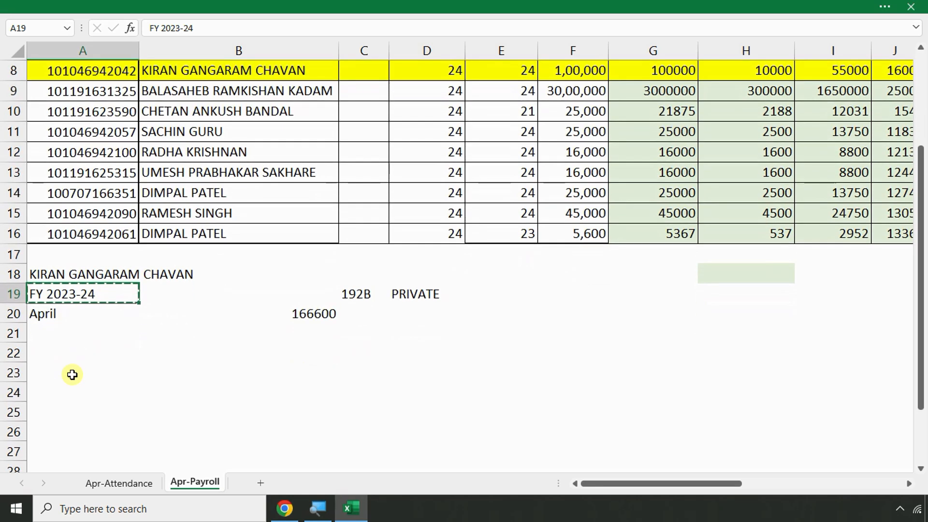
pyautogui.click(68, 253)
pyautogui.hotkey('ctrl', 'v')
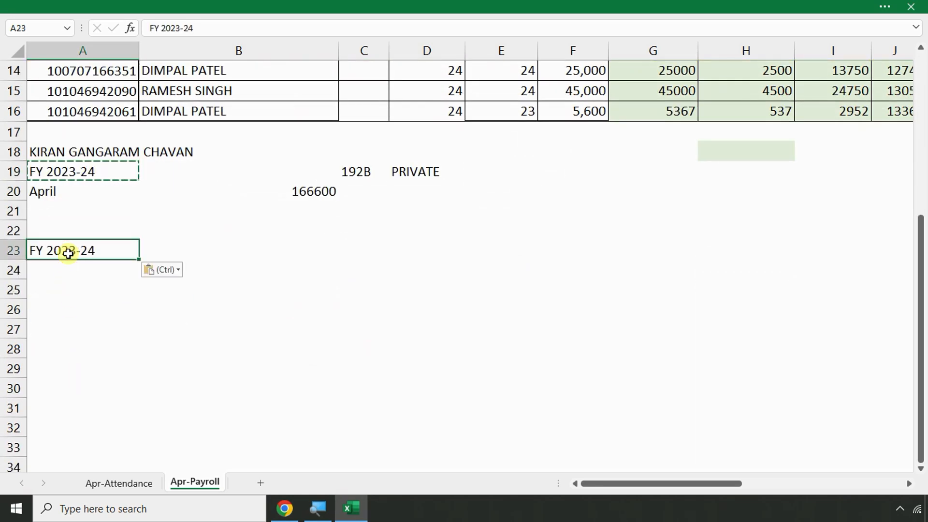
# Enter =B20*12 in A25 for the 1999200 annual salary
pyautogui.click(94, 282)
pyautogui.write('=')
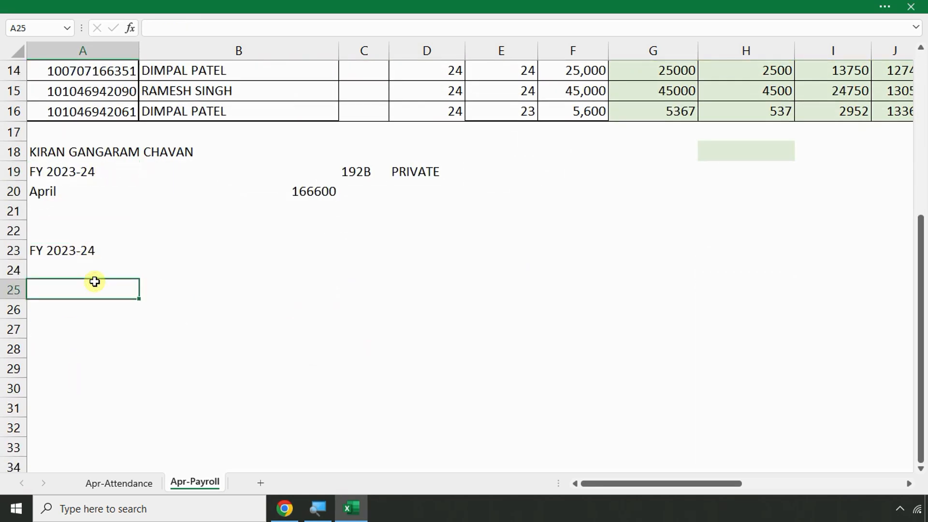
pyautogui.click(318, 195)
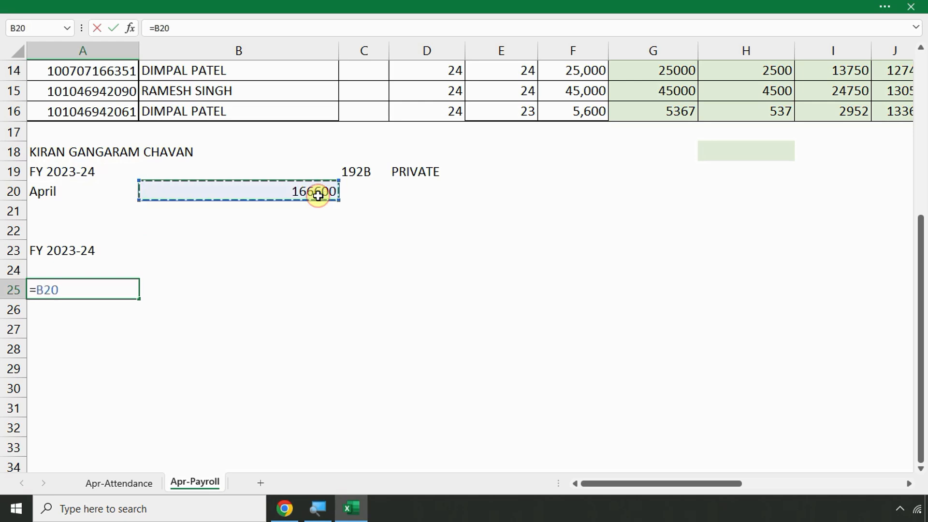
pyautogui.write('*12')
pyautogui.press('Return')
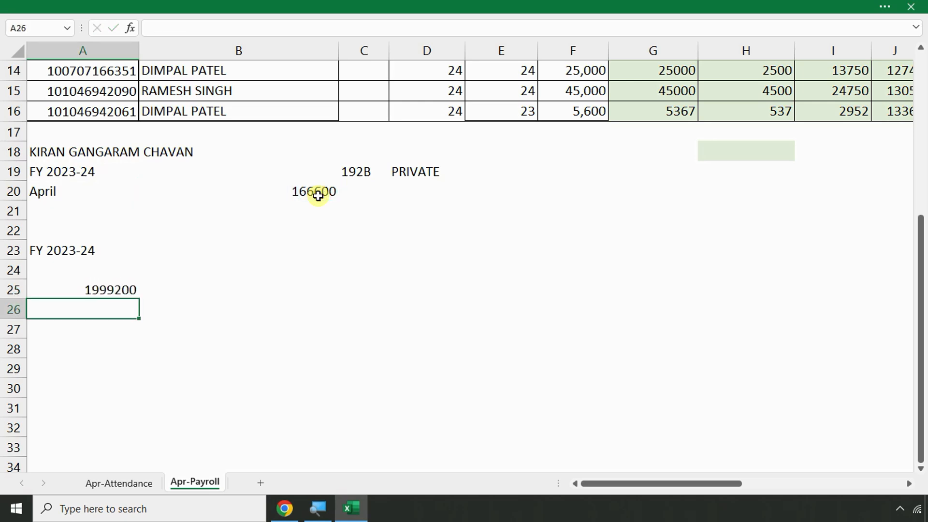
pyautogui.click(164, 292)
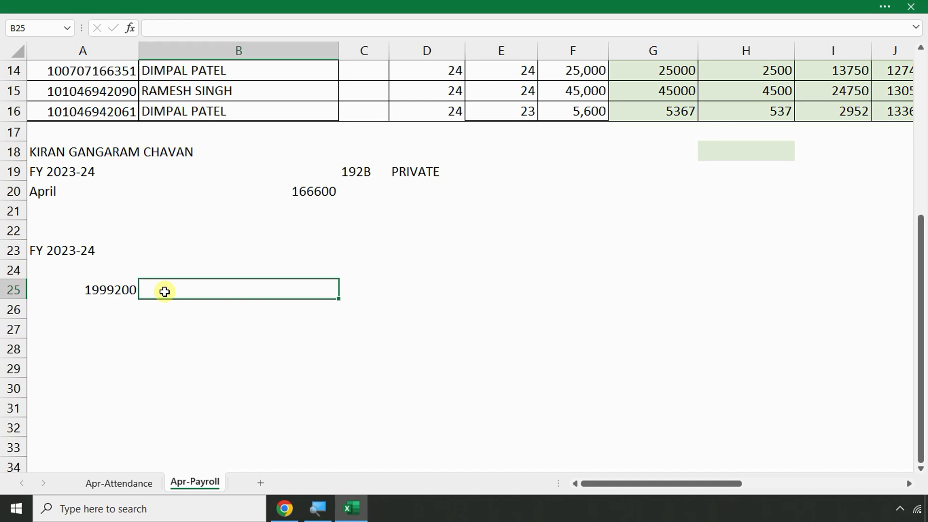
# Enter 'AY 24-25' in D23 and 'July 31' in D24
pyautogui.click(427, 247)
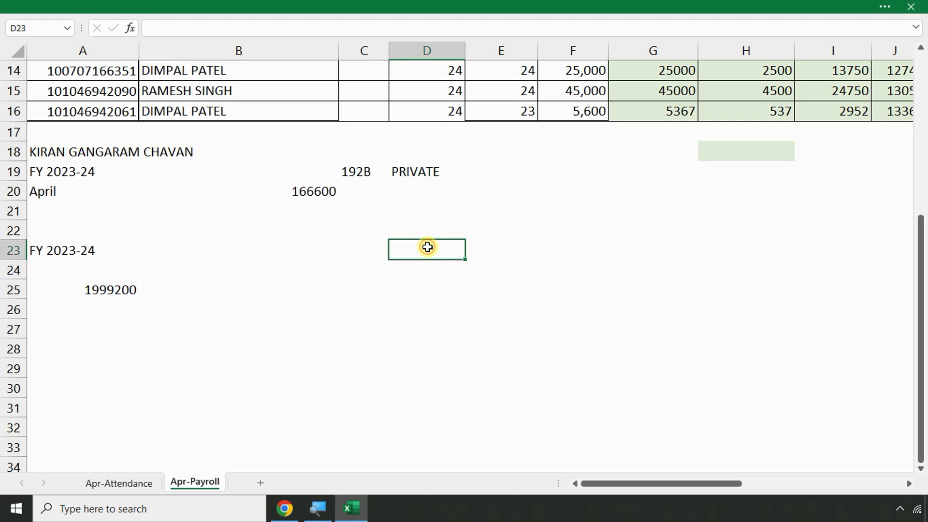
pyautogui.write('AY 24-25')
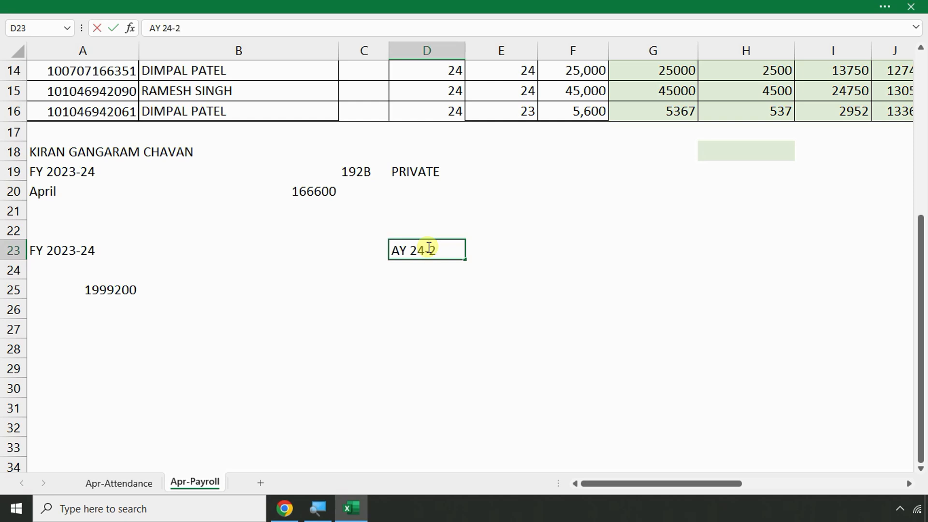
pyautogui.press('Return')
pyautogui.write('July 31')
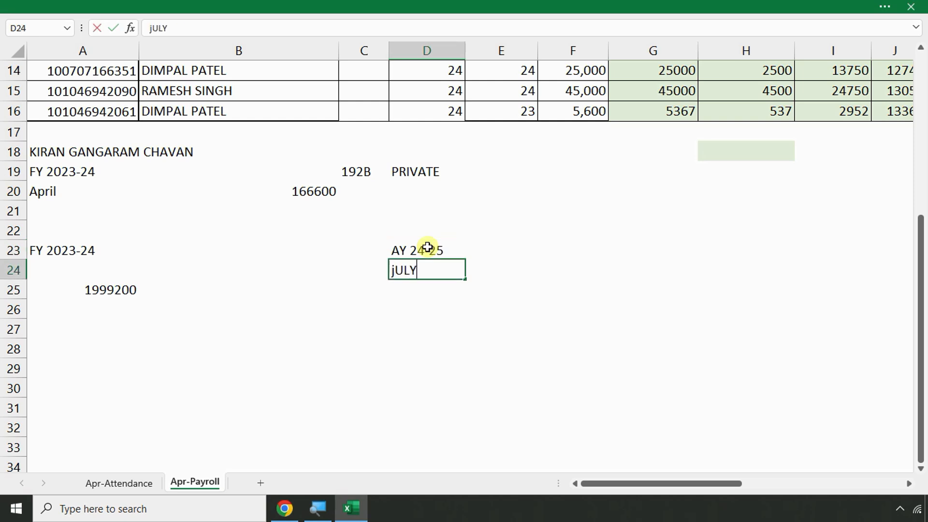
pyautogui.press('Return')
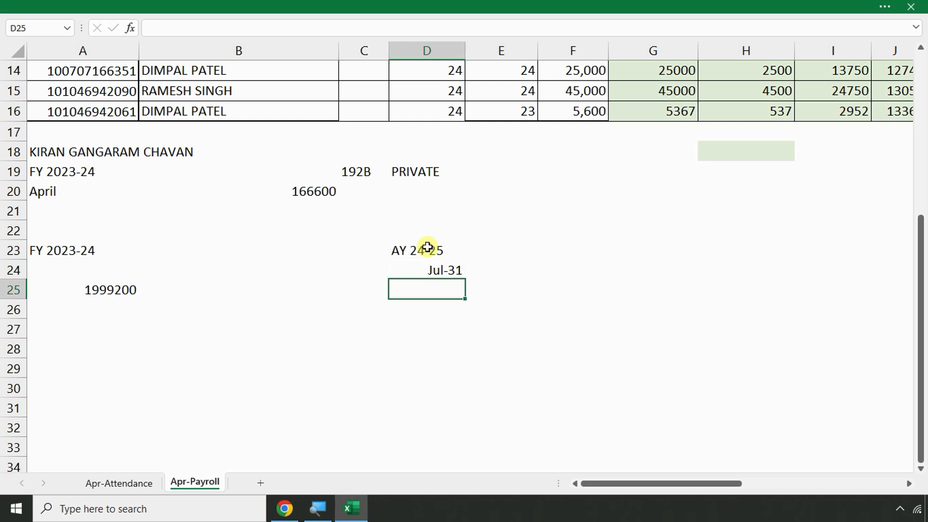
# Bold and underline the A25 salary and add an underlined ????? placeholder in D25
pyautogui.click(92, 294)
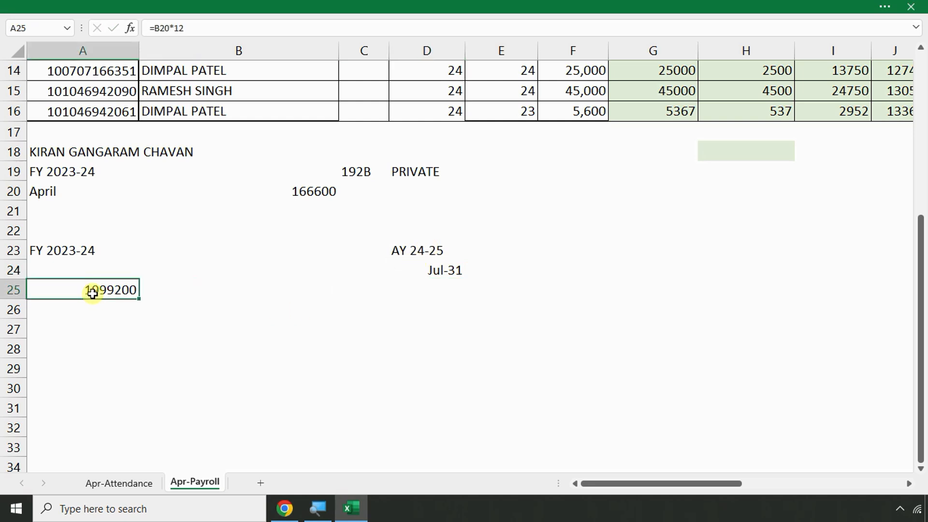
pyautogui.click(430, 287)
pyautogui.click(82, 287)
pyautogui.hotkey('ctrl', 'b')
pyautogui.hotkey('ctrl', 'u')
pyautogui.click(415, 290)
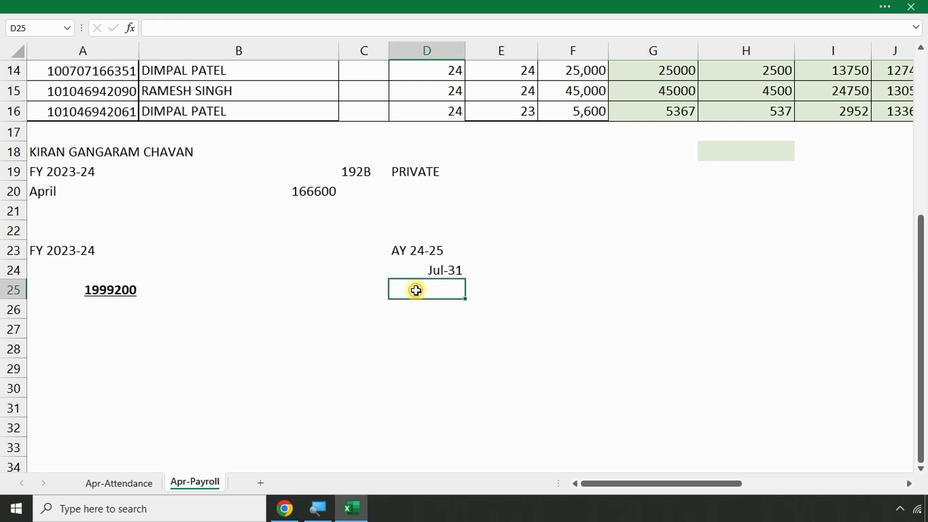
pyautogui.write('?????')
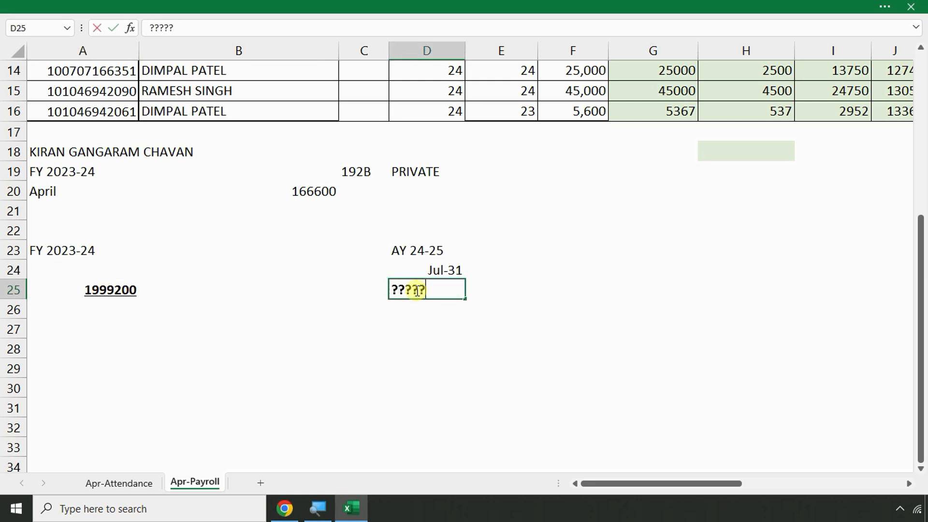
pyautogui.press('Return')
pyautogui.click(417, 291)
pyautogui.hotkey('ctrl', 'u')
# Enter '1. Regular flow of revenue' in G23
pyautogui.click(655, 259)
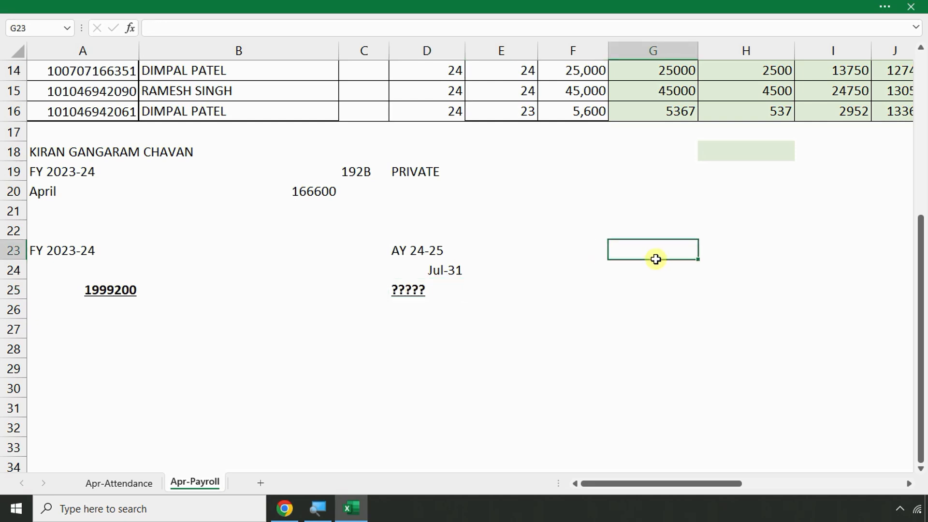
pyautogui.write('1. Reg')
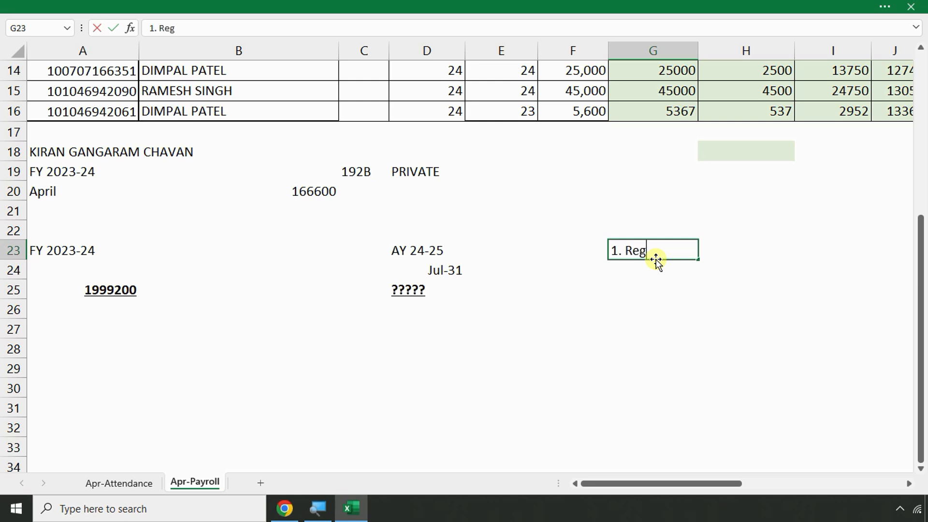
pyautogui.write('ular flow')
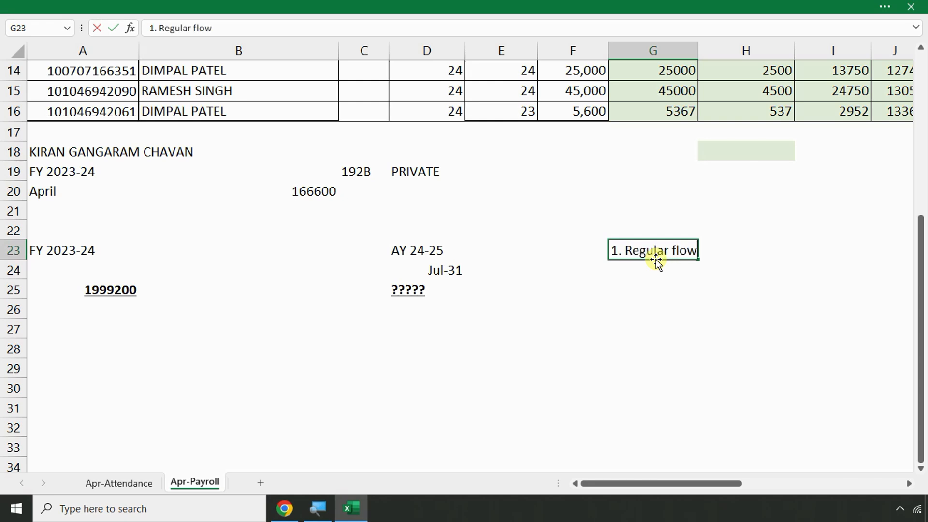
pyautogui.write(' of revenue')
pyautogui.press('Return')
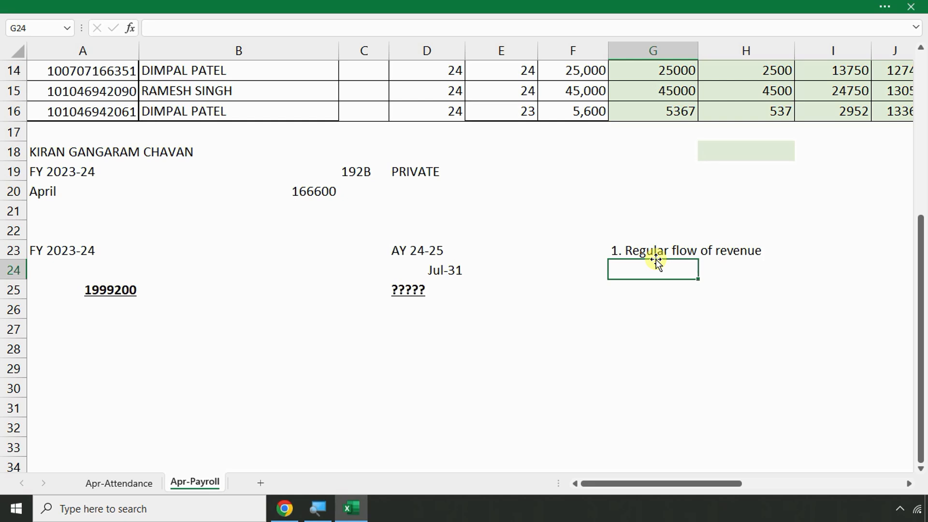
# Review the D25 placeholder and the B20 and A25 salary formulas, then move to A27
pyautogui.click(407, 289)
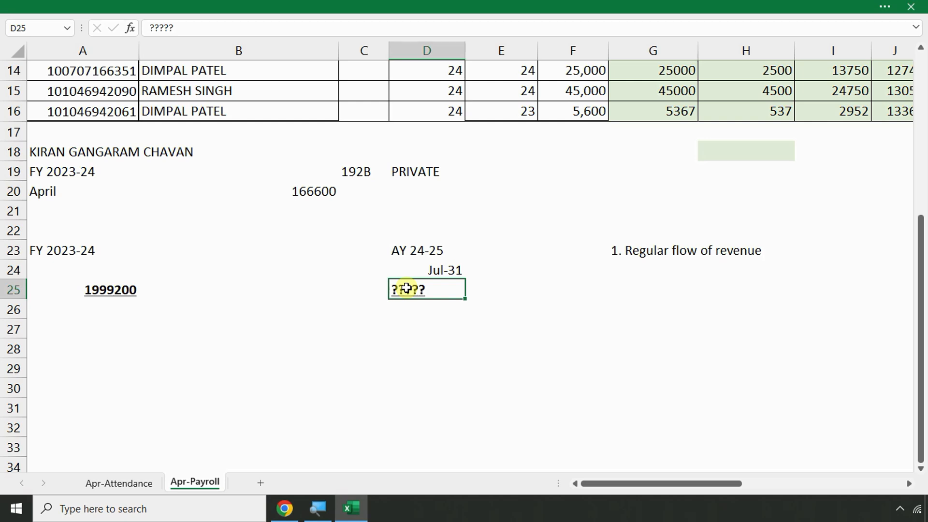
pyautogui.click(297, 187)
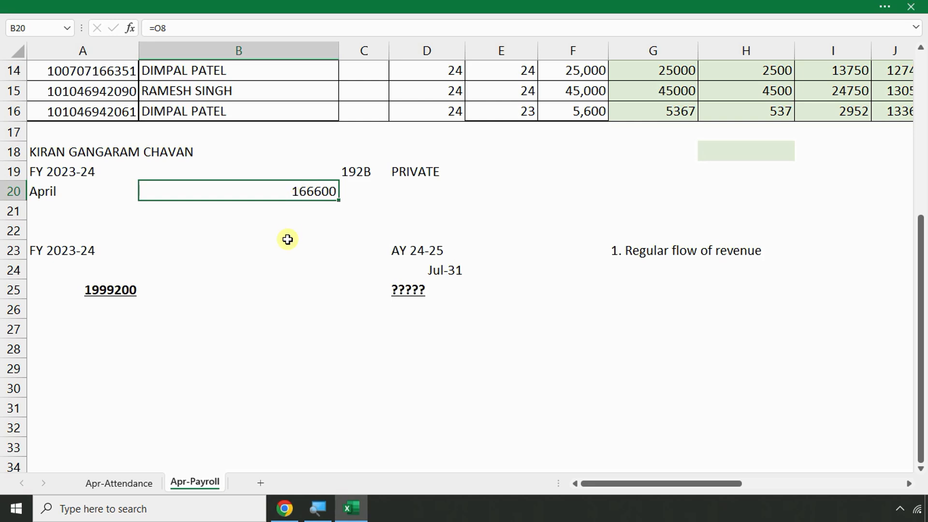
pyautogui.click(111, 290)
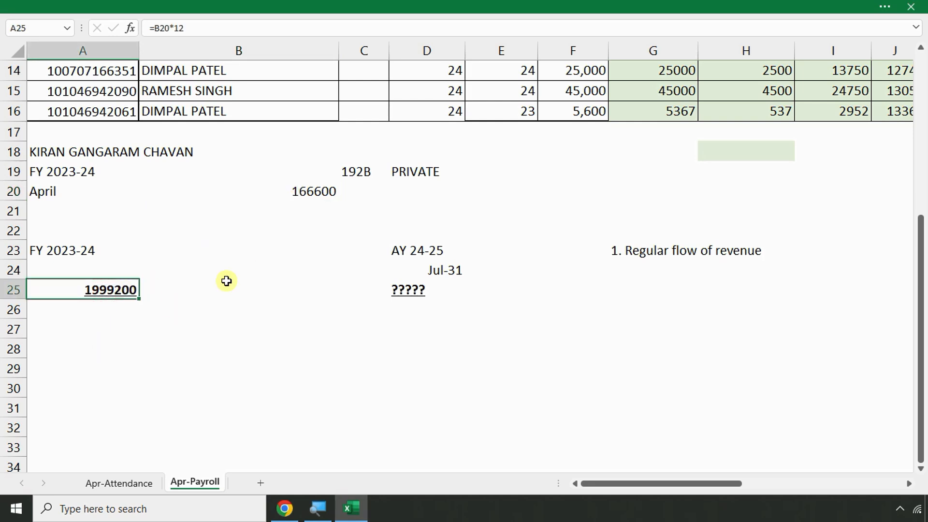
pyautogui.click(69, 311)
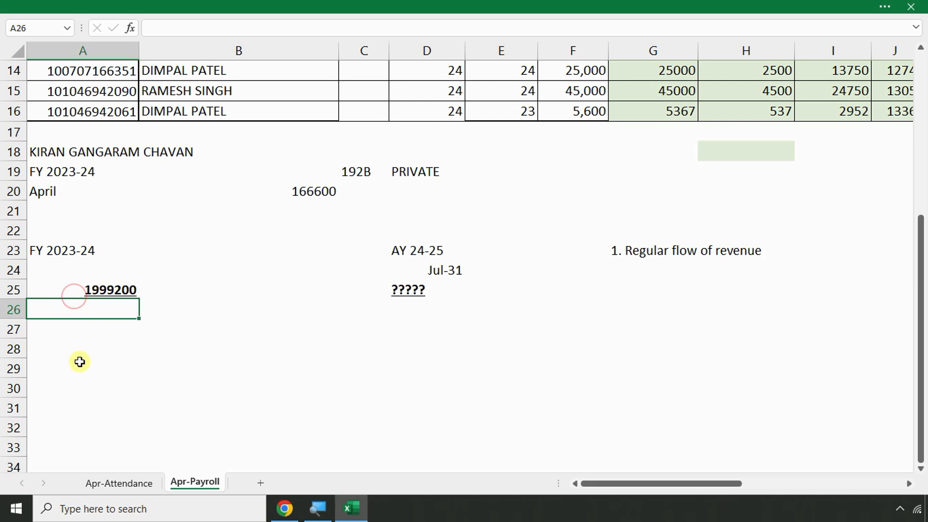
pyautogui.click(67, 336)
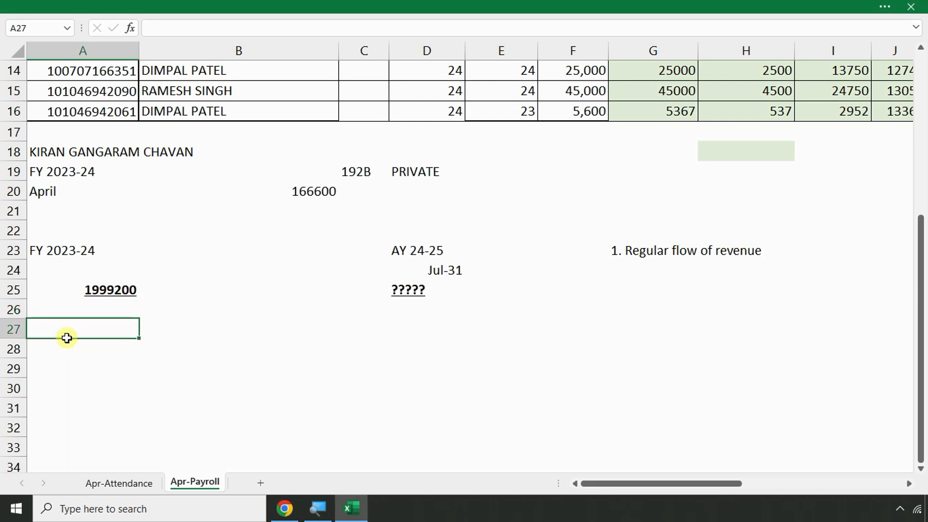
# Enter the heading 'Projeccted Tax Computation' in A27
pyautogui.write('Computa')
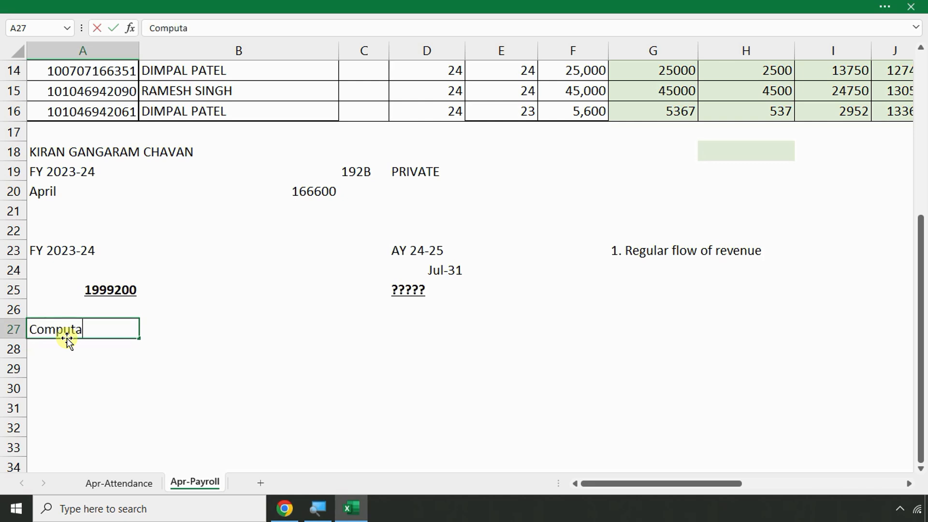
pyautogui.press('BackSpace')
pyautogui.press('BackSpace')
pyautogui.press('BackSpace')
pyautogui.press('BackSpace')
pyautogui.press('BackSpace')
pyautogui.press('BackSpace')
pyautogui.press('BackSpace')
pyautogui.write('Pur')
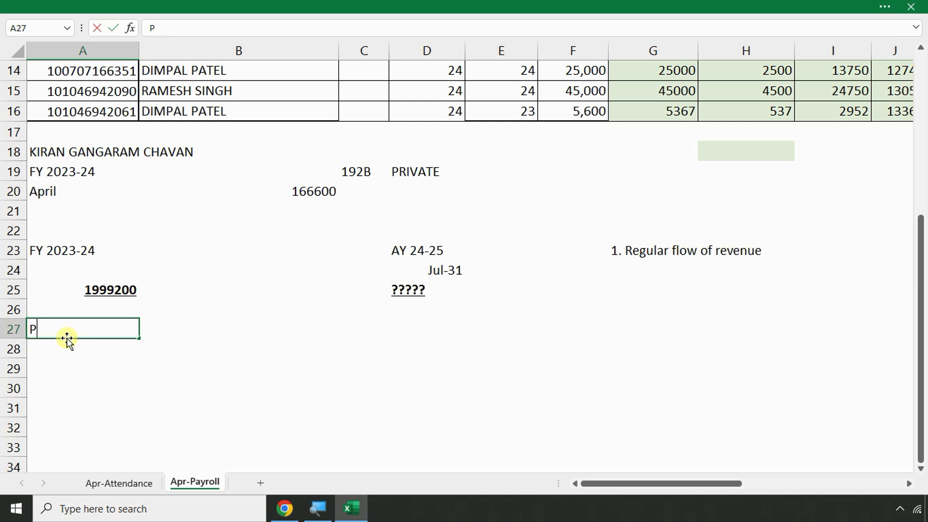
pyautogui.press('BackSpace')
pyautogui.press('BackSpace')
pyautogui.write('r')
pyautogui.write('ojeccte')
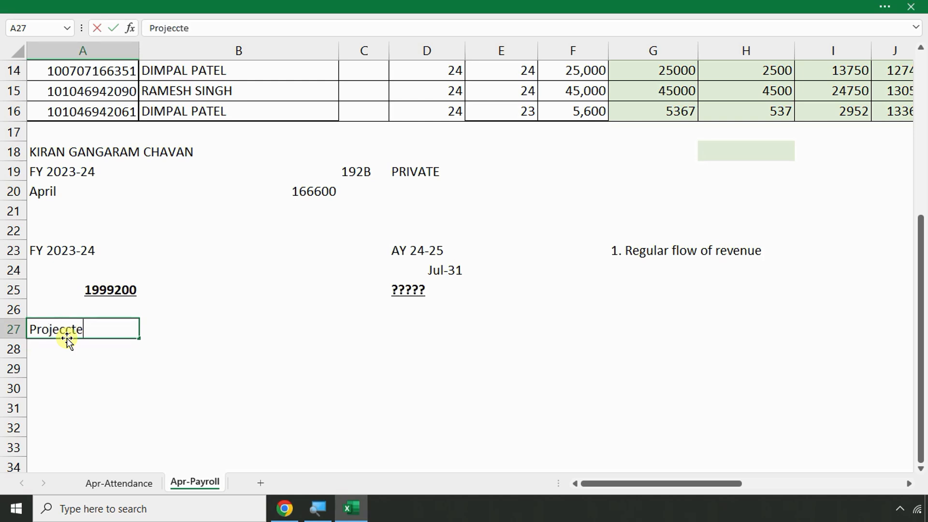
pyautogui.write('d Tax Computation')
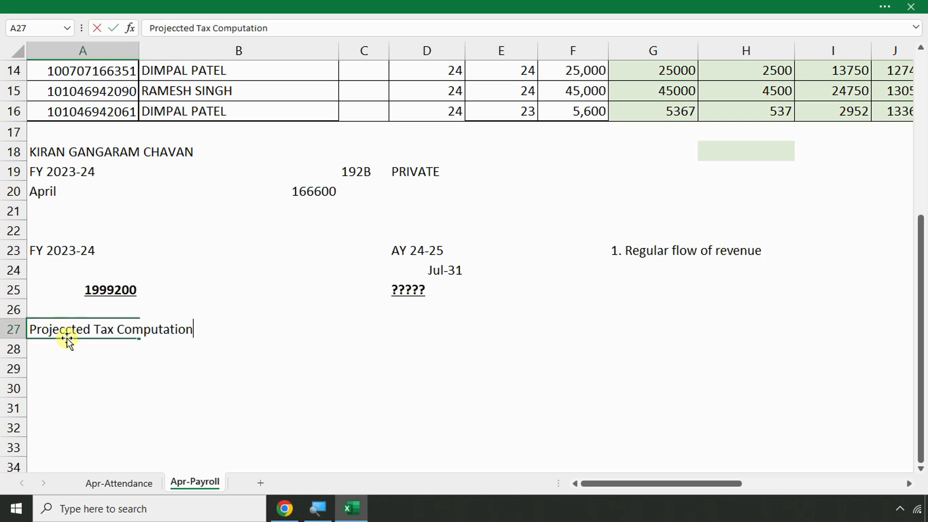
pyautogui.press('Return')
# Label A28 'Income from salary', link B28 to the 1999200 in A25 with =A25, and widen column A
pyautogui.write('I')
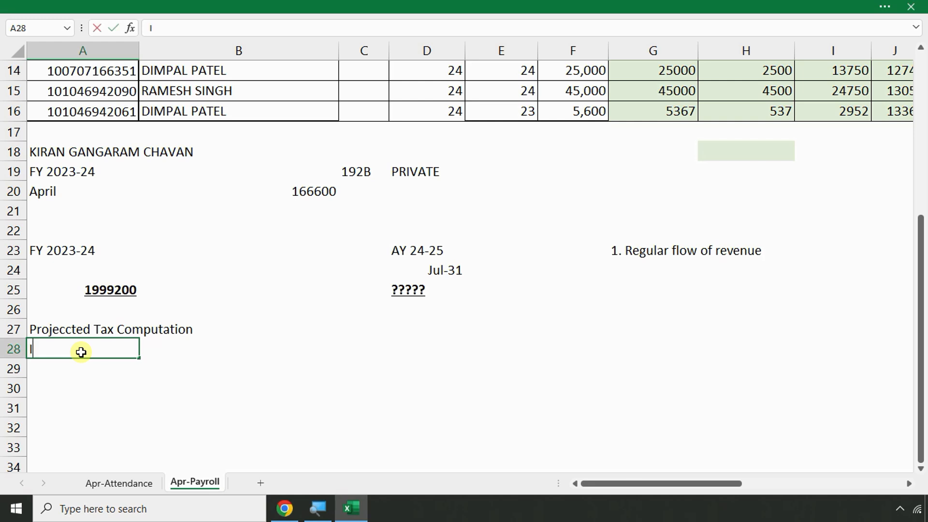
pyautogui.write('ncome fromm sa')
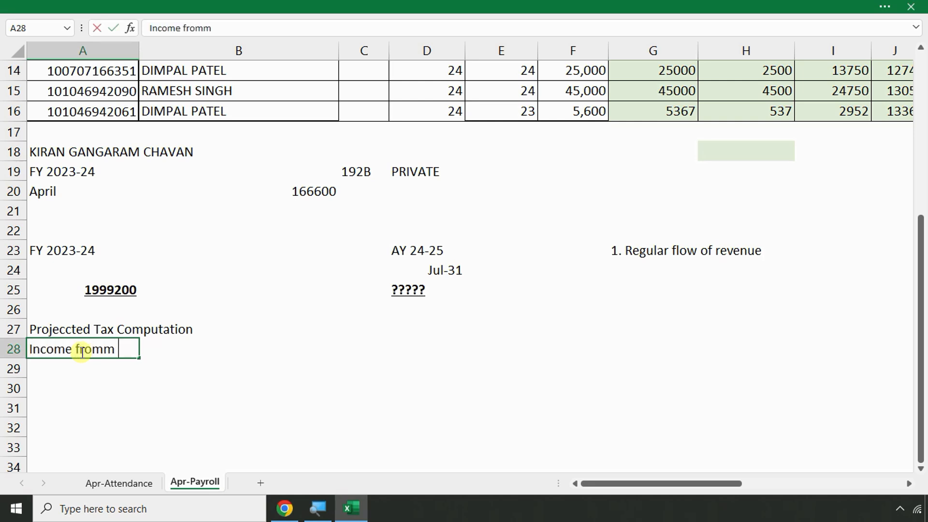
pyautogui.press('BackSpace')
pyautogui.press('BackSpace')
pyautogui.press('BackSpace')
pyautogui.press('BackSpace')
pyautogui.write('salary')
pyautogui.press('Return')
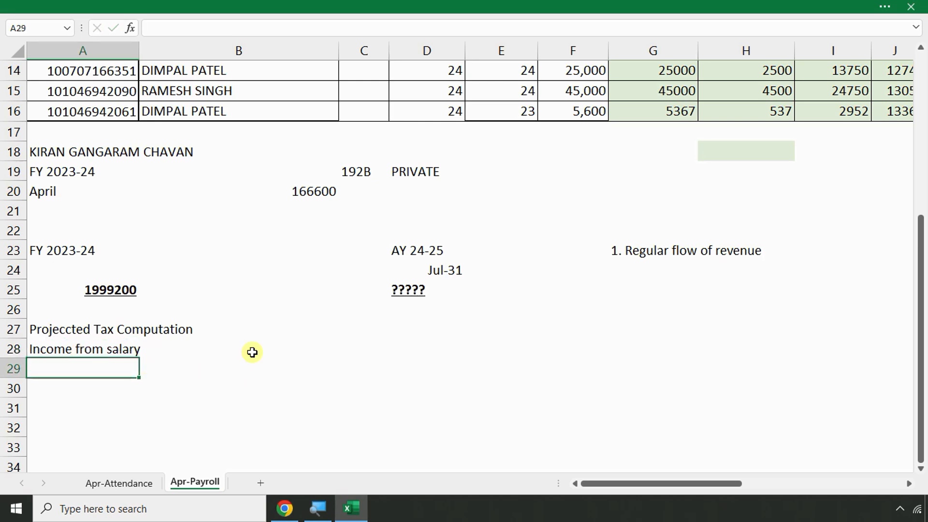
pyautogui.click(234, 351)
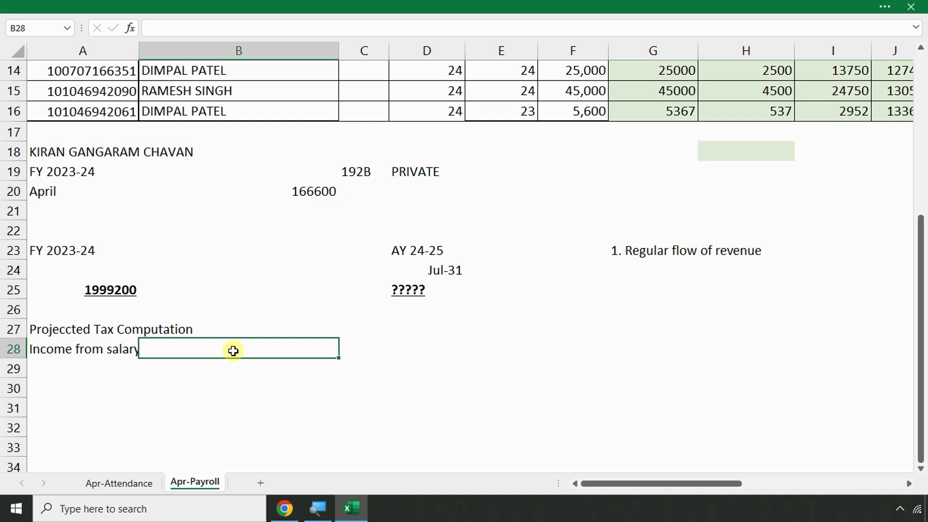
pyautogui.write('-')
pyautogui.press('BackSpace')
pyautogui.write('=')
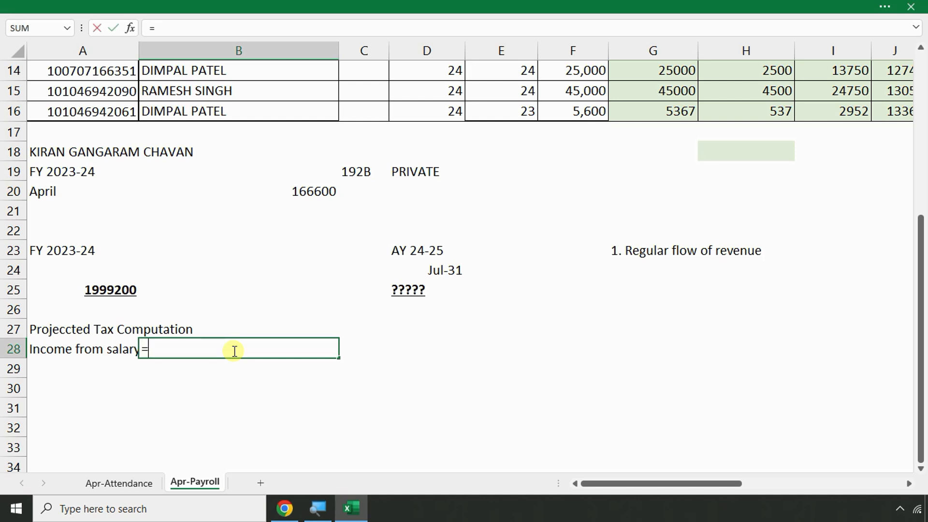
pyautogui.click(97, 290)
pyautogui.press('Return')
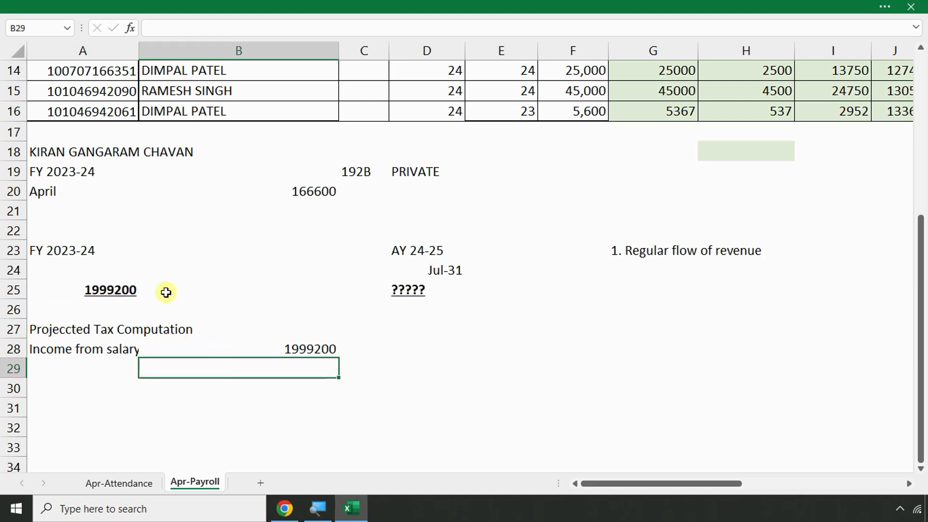
pyautogui.moveTo(134, 48); pyautogui.dragTo(151, 49)
# Add a '-deducctions' row in A29 with -50000 in B29
pyautogui.click(87, 376)
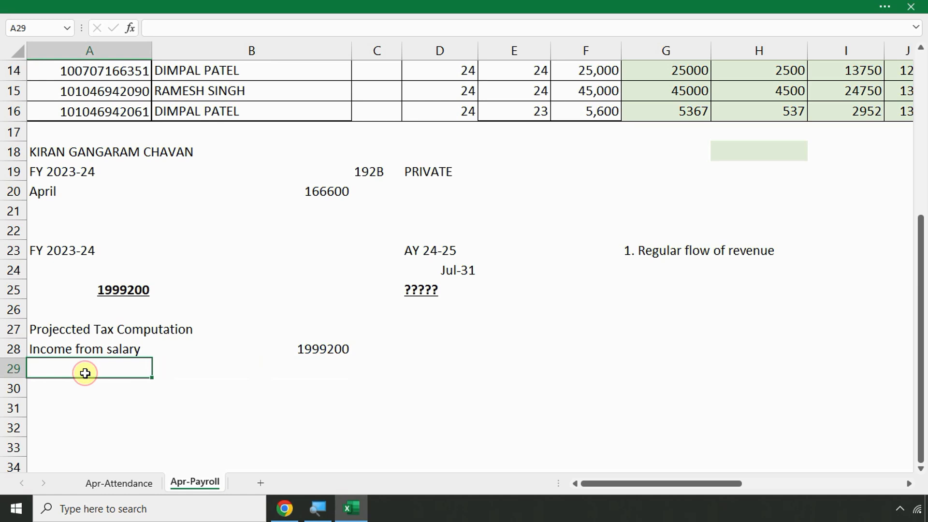
pyautogui.write("'-d")
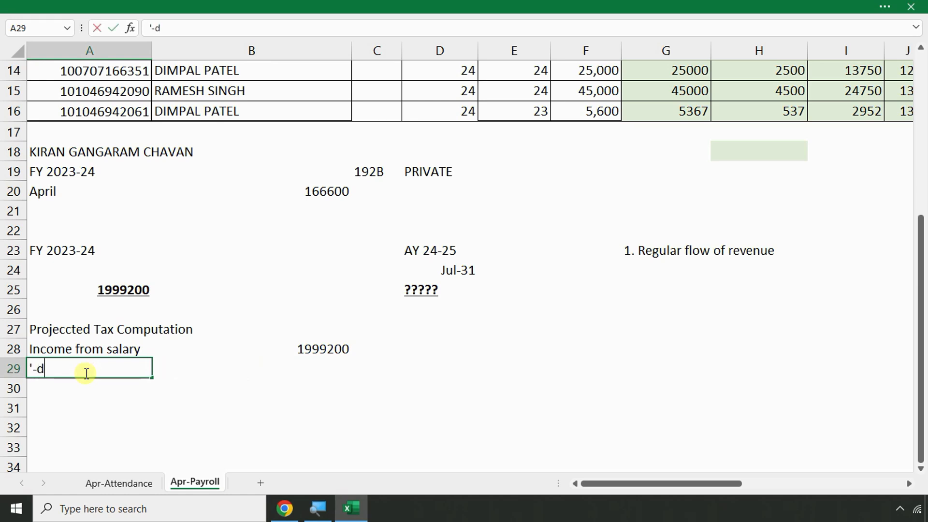
pyautogui.write('educctions')
pyautogui.press('Return')
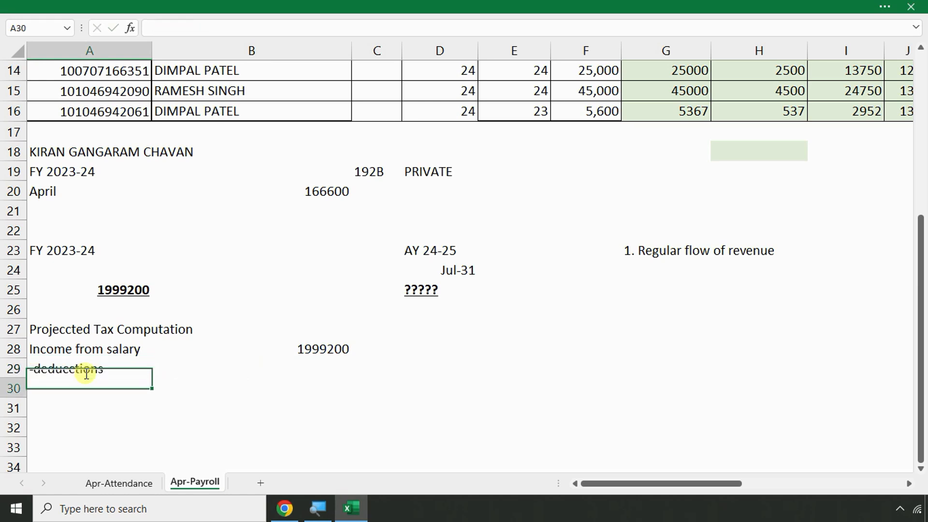
pyautogui.click(326, 370)
pyautogui.write('-520')
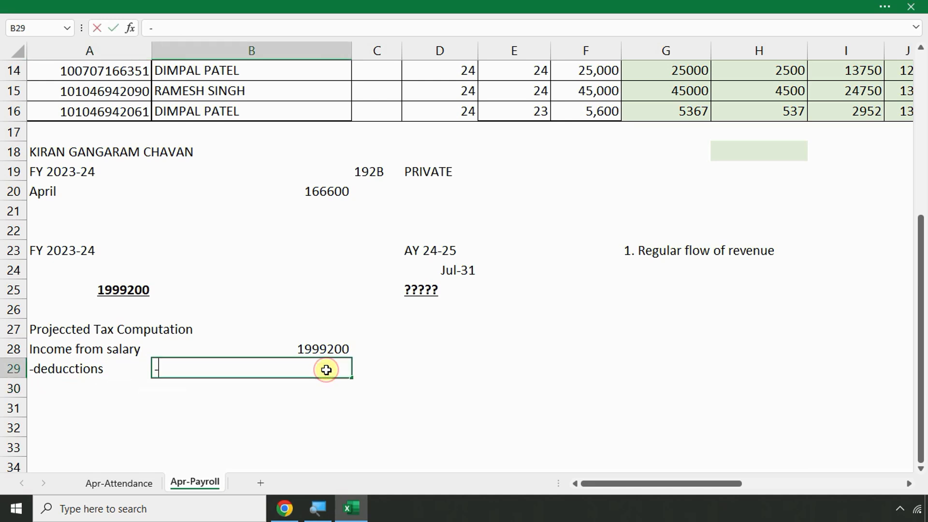
pyautogui.press('BackSpace')
pyautogui.press('BackSpace')
pyautogui.write('0000')
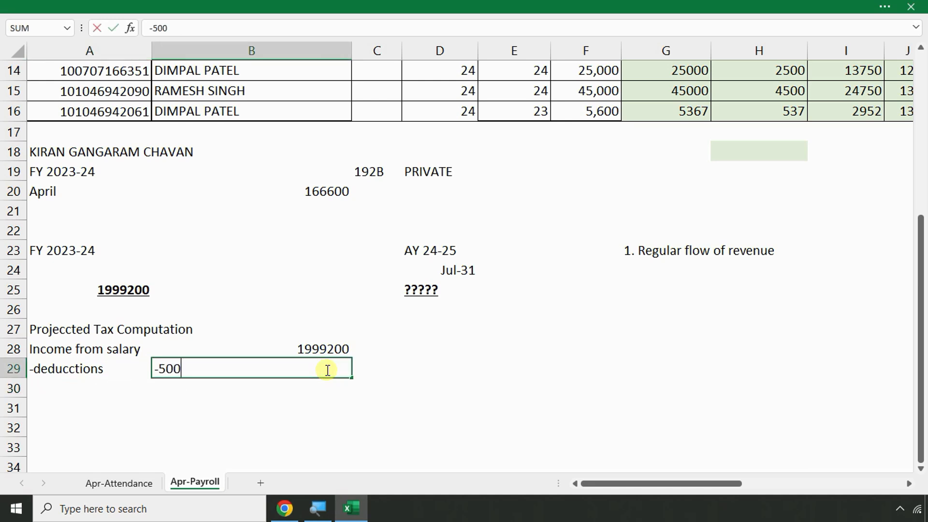
pyautogui.press('Return')
# Add a '-professional tax' row in A30 with -2400 in B30
pyautogui.press('Left')
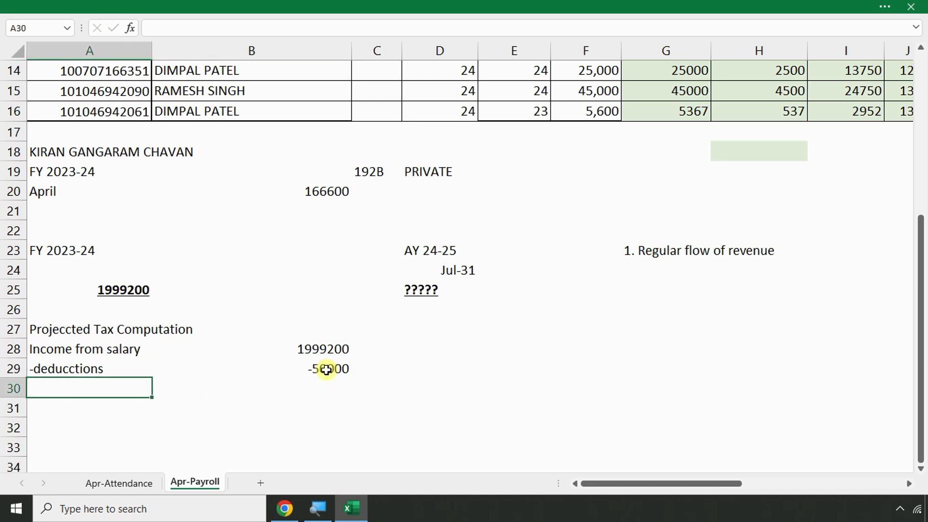
pyautogui.write('-profe')
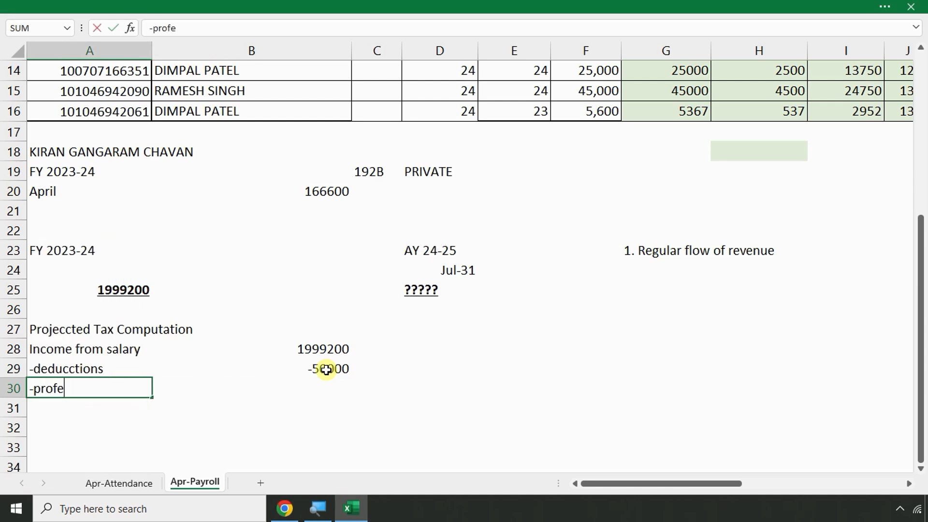
pyautogui.press('BackSpace')
pyautogui.press('BackSpace')
pyautogui.press('BackSpace')
pyautogui.press('BackSpace')
pyautogui.press('BackSpace')
pyautogui.press('BackSpace')
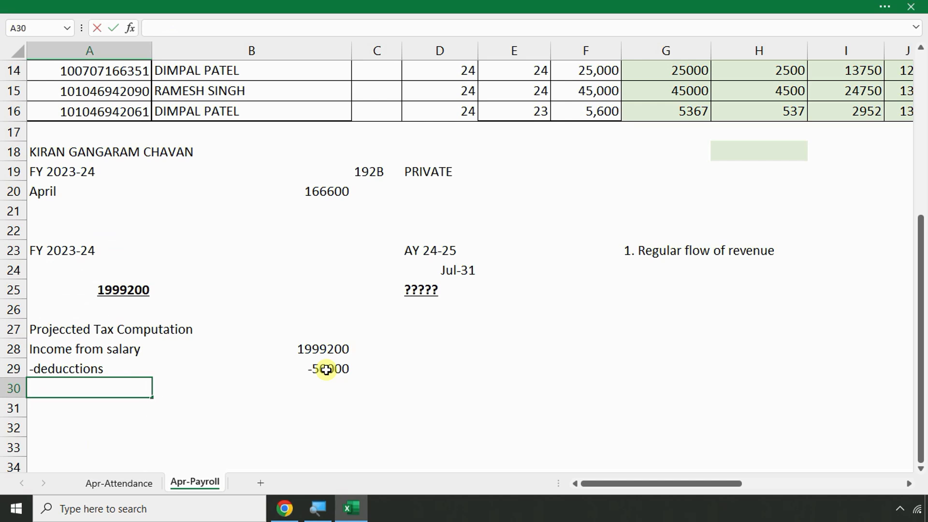
pyautogui.write(';-')
pyautogui.press('BackSpace')
pyautogui.press('BackSpace')
pyautogui.write("'-professional ")
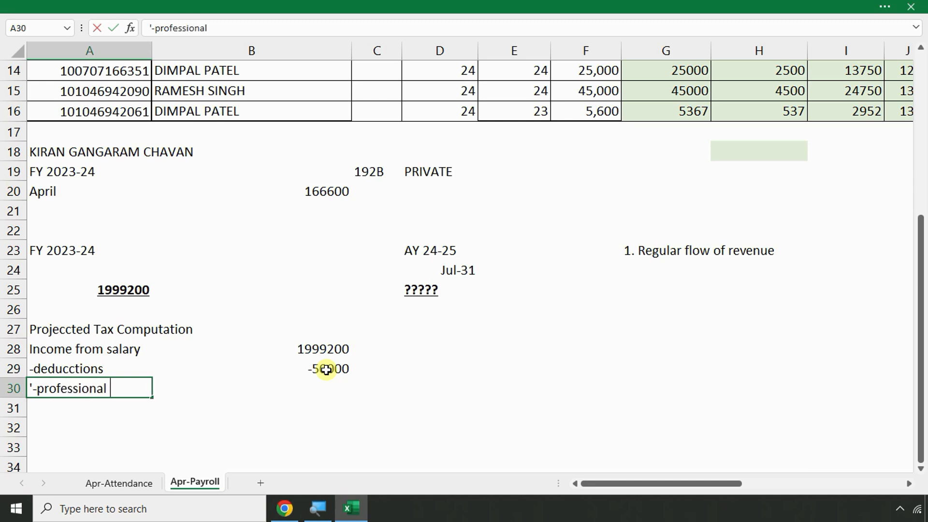
pyautogui.write('tax')
pyautogui.press('Return')
pyautogui.click(311, 390)
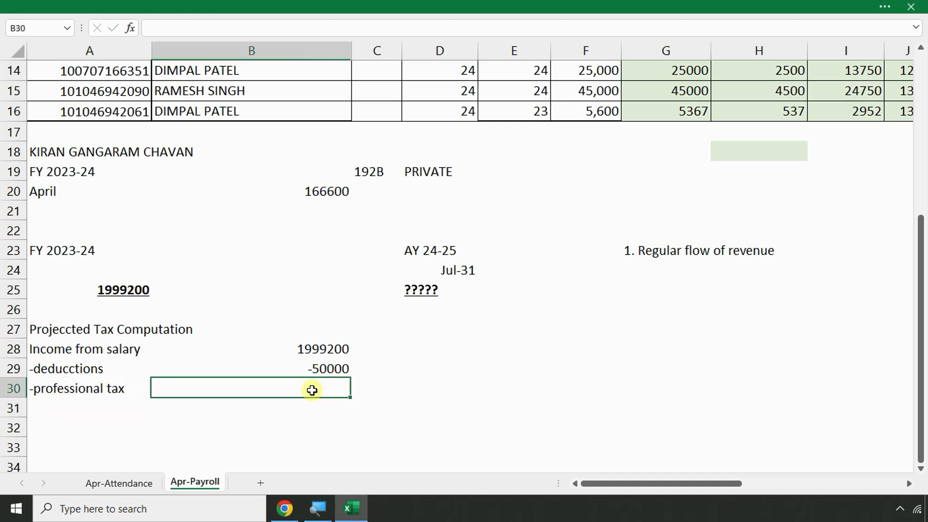
pyautogui.write('=200')
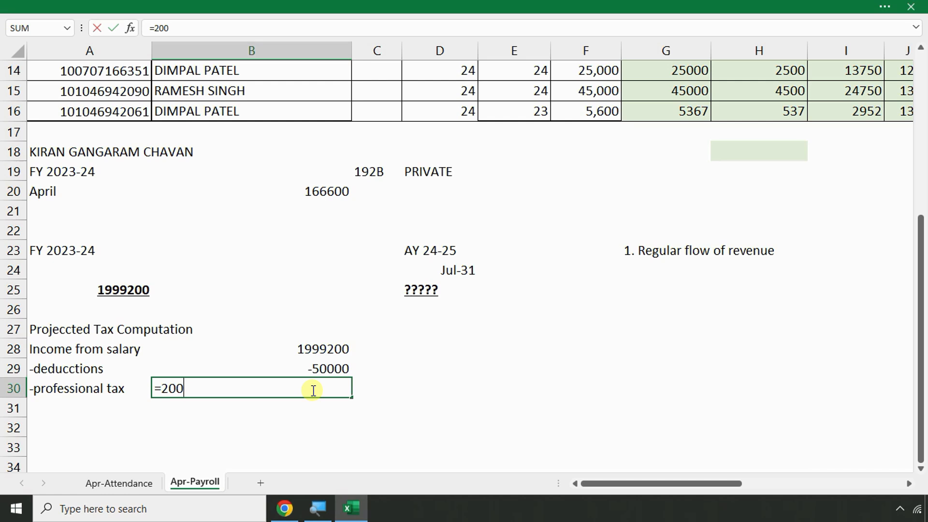
pyautogui.write('*12')
pyautogui.press('Return')
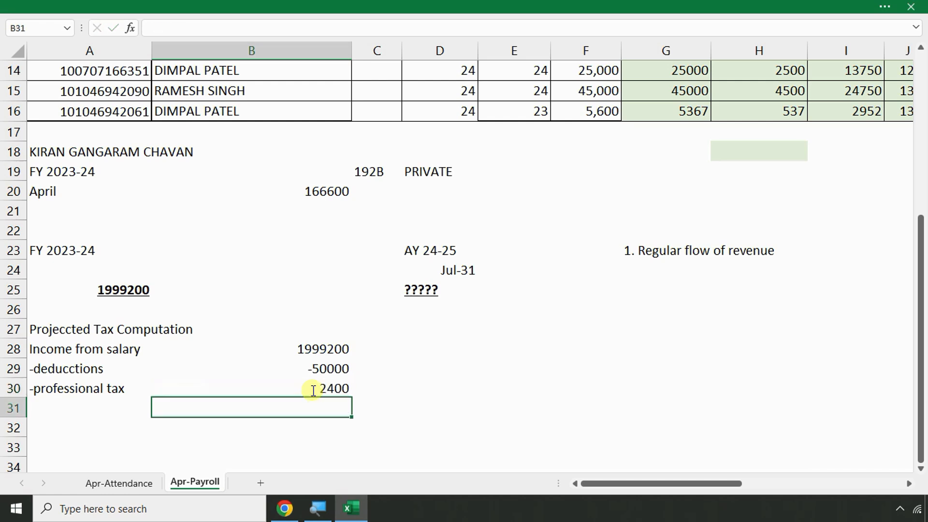
pyautogui.click(312, 391)
pyautogui.write('-2400')
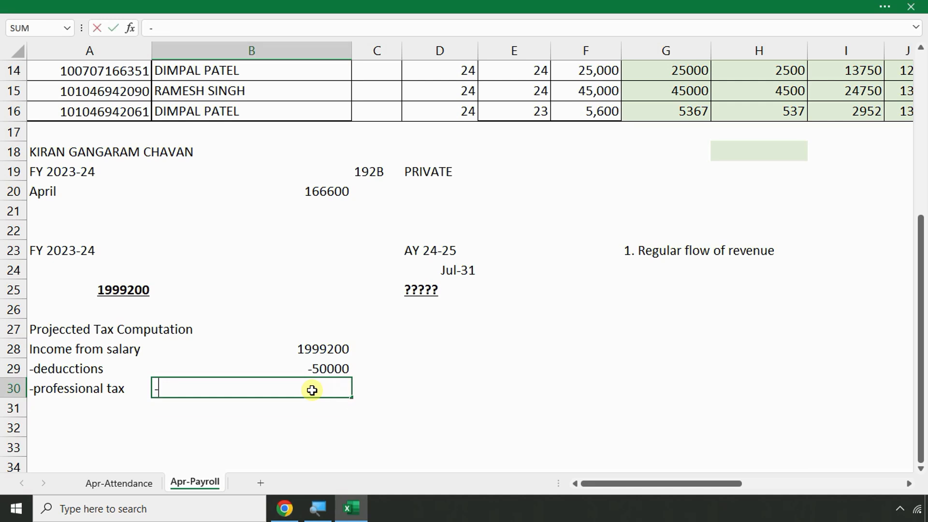
pyautogui.press('Return')
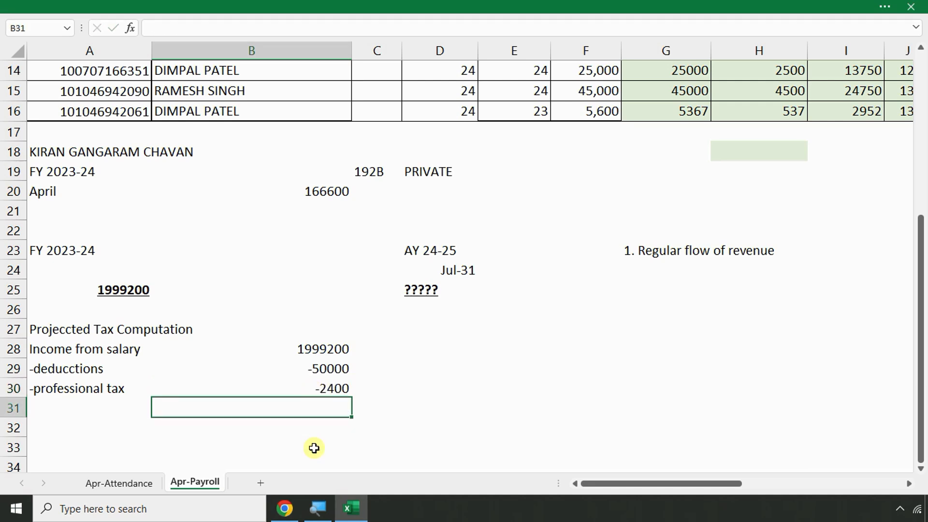
# Total the three amounts with =B28+B29+B30 in B31 and underline the 1946800 result
pyautogui.write('=')
pyautogui.click(323, 344)
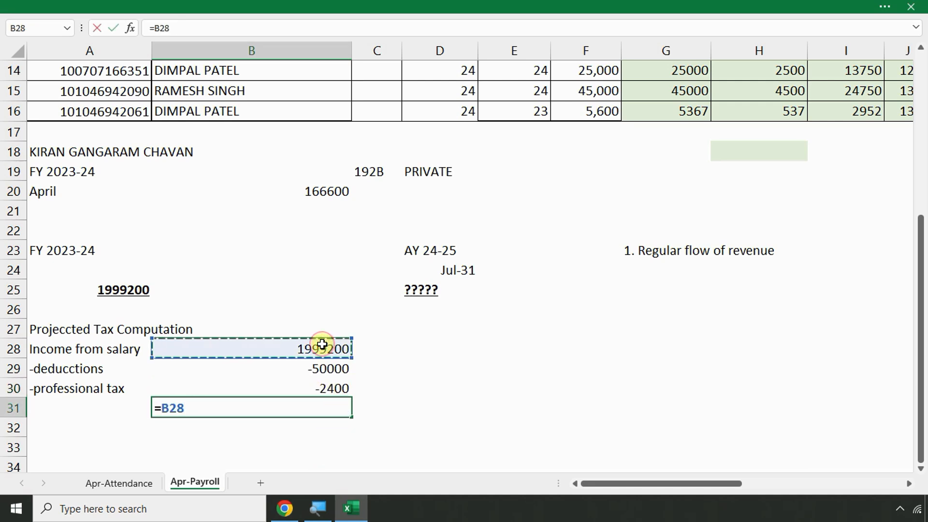
pyautogui.write('+')
pyautogui.click(317, 368)
pyautogui.write('+')
pyautogui.click(320, 387)
pyautogui.press('Return')
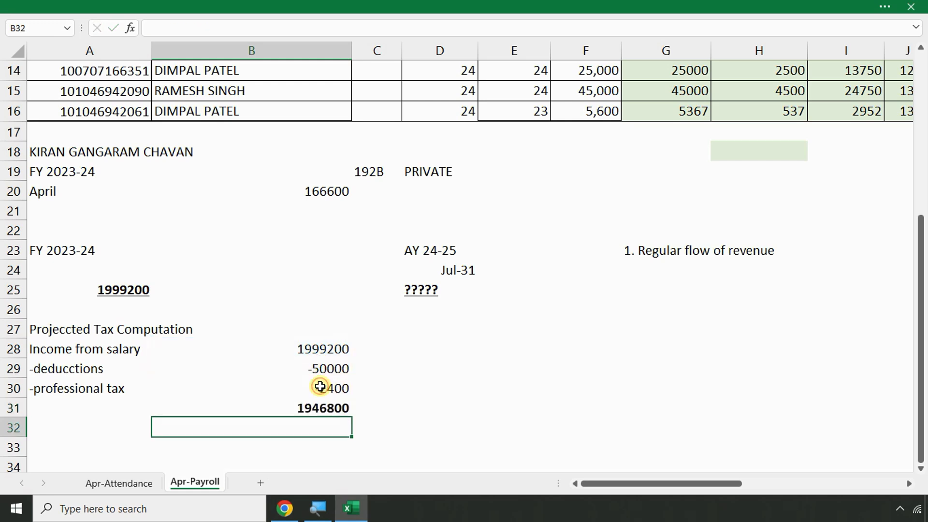
pyautogui.click(315, 409)
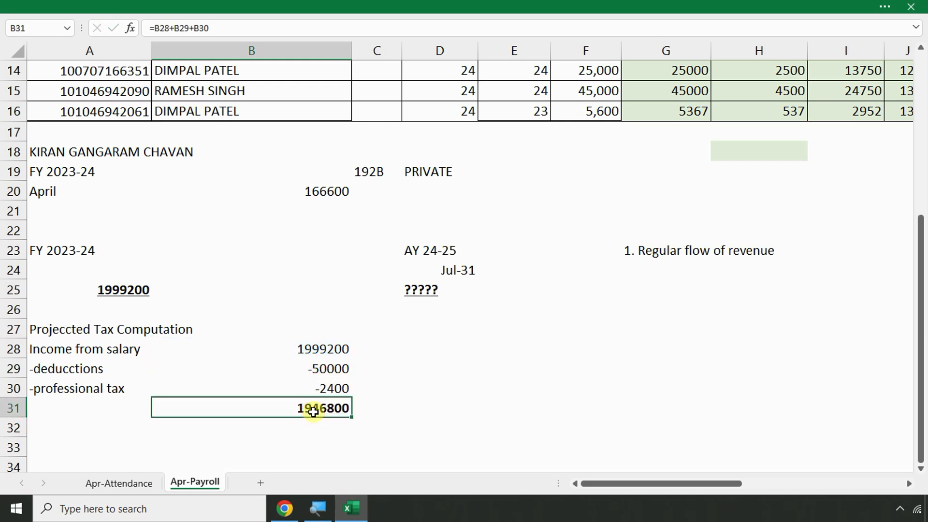
pyautogui.hotkey('ctrl', 'u')
# Start a 'Chapter Vi' label in A32
pyautogui.click(115, 435)
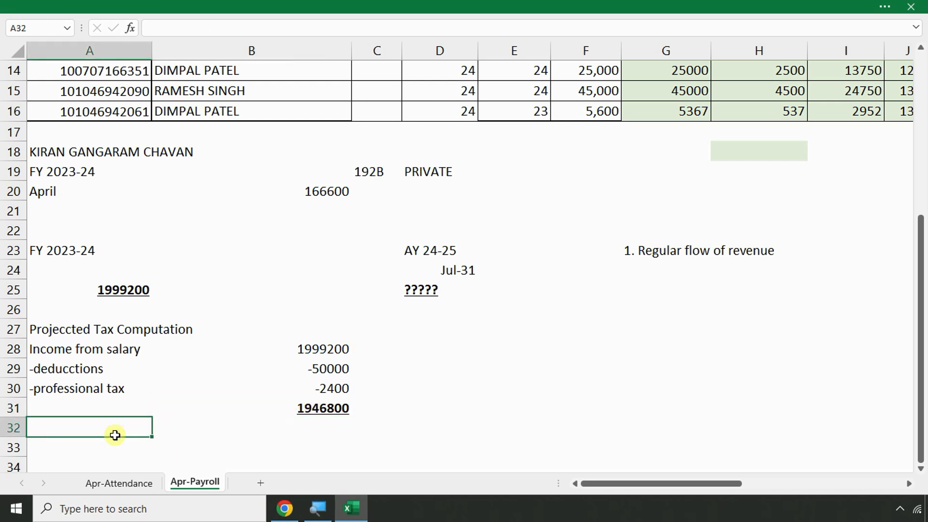
pyautogui.scroll(-2, 123, 367)
pyautogui.write('C')
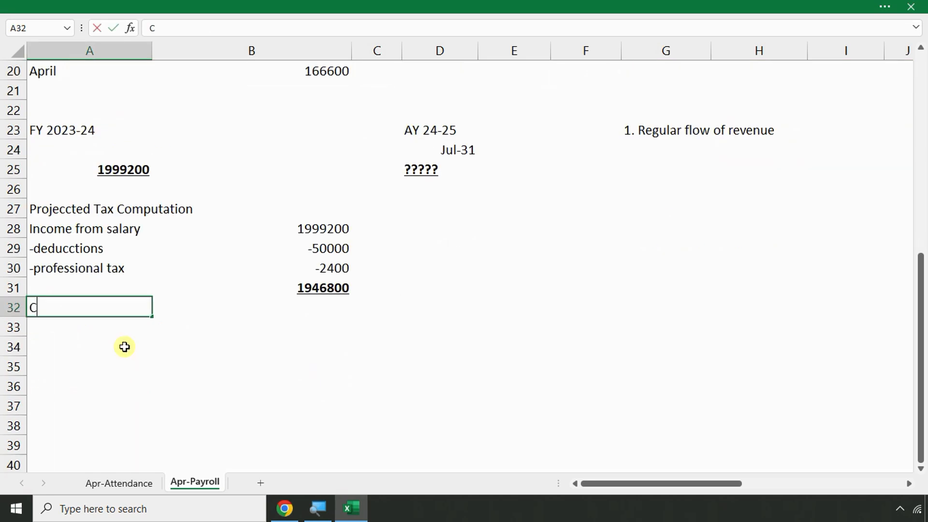
pyautogui.write('hapter Vi 80C,80d,80dd,80e,80ee,24b')
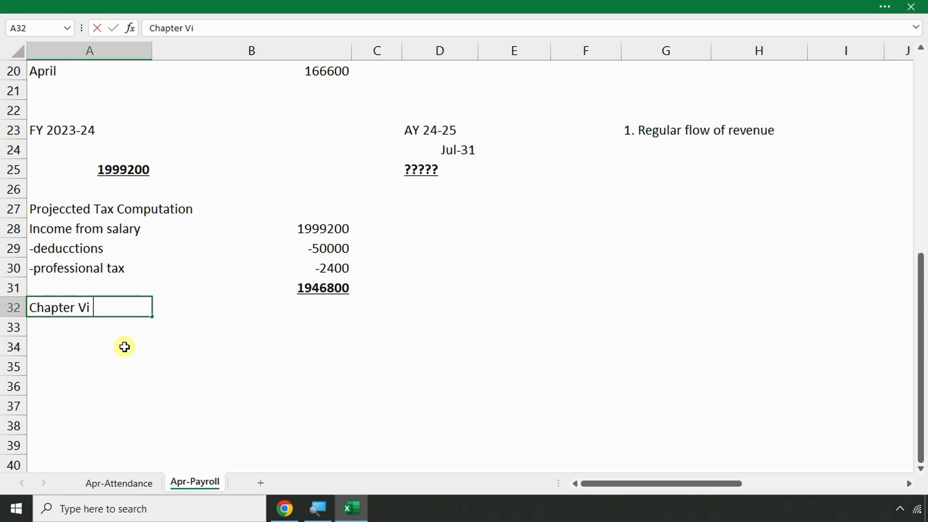
# Complete cell A32 so it reads 'Chapter Vi 80C,80d,80dd,80e,80ee,24b'
pyautogui.write('80C,80d,80dd,')
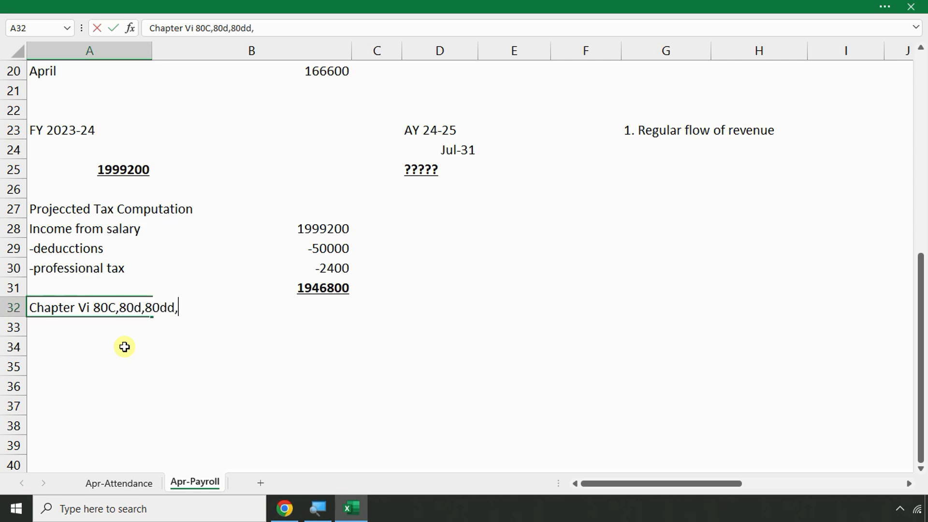
pyautogui.write('80e,80')
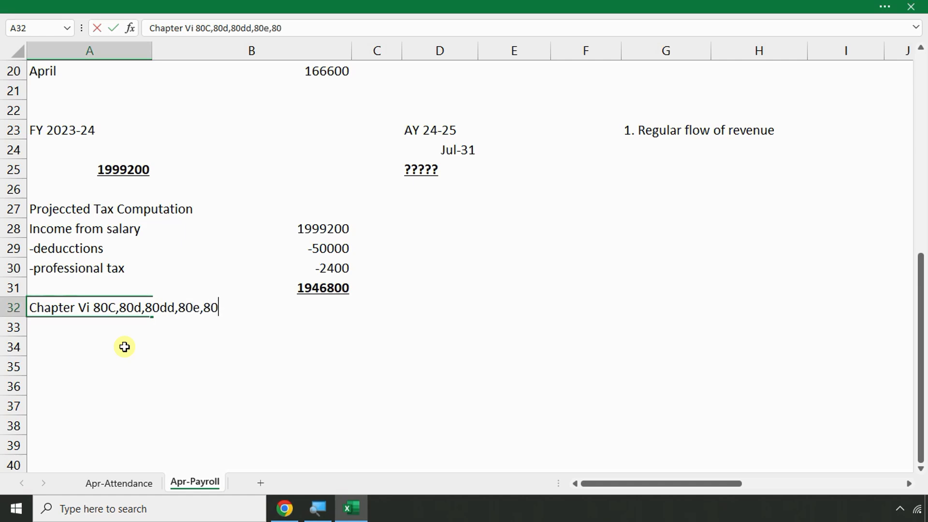
pyautogui.write('ee,24b')
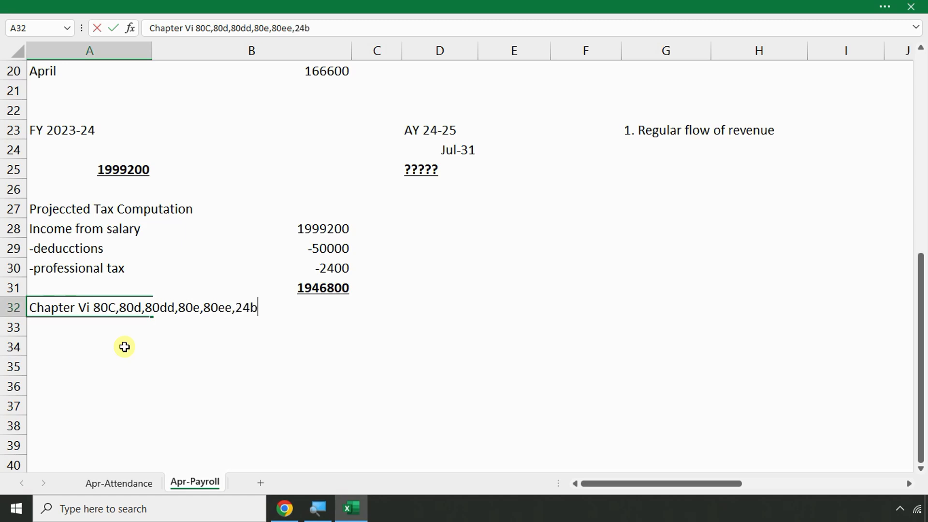
pyautogui.press('Return')
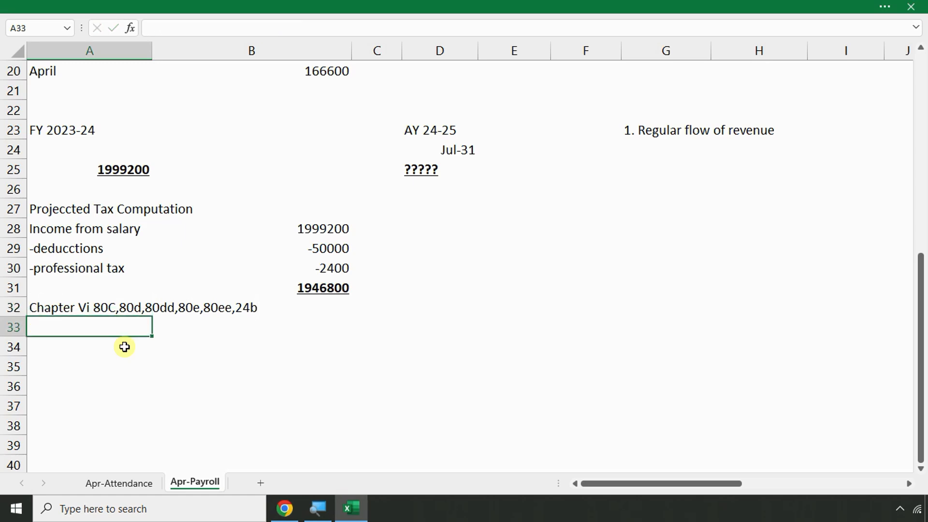
pyautogui.click(313, 311)
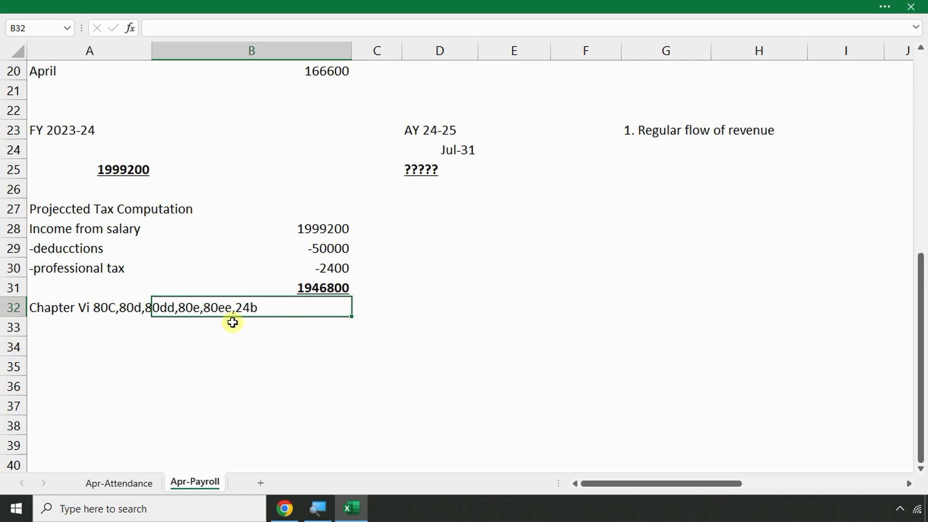
pyautogui.scroll(7, 233, 322)
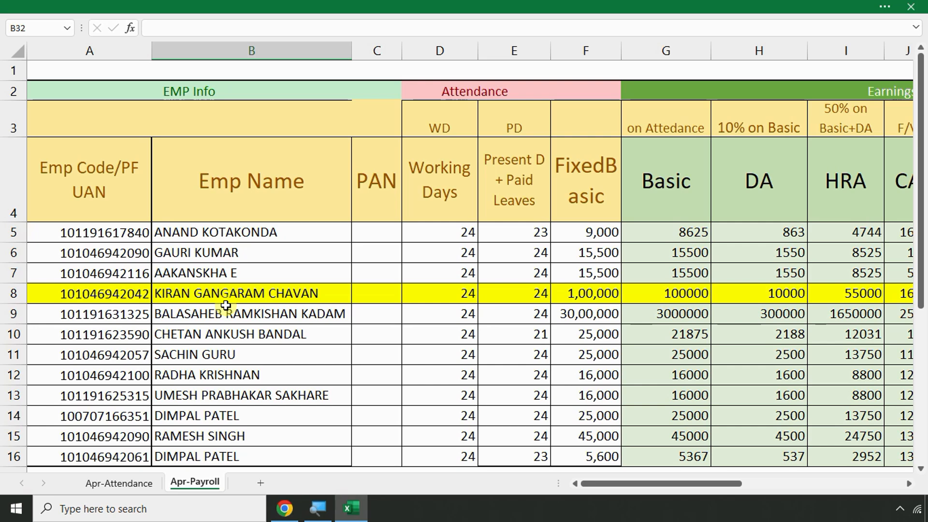
pyautogui.scroll(-7, 193, 350)
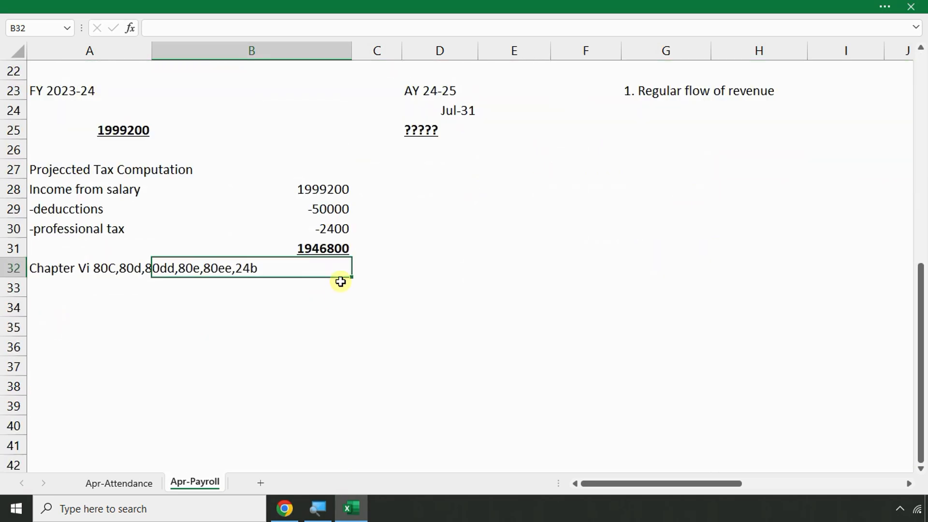
pyautogui.click(325, 302)
pyautogui.click(325, 265)
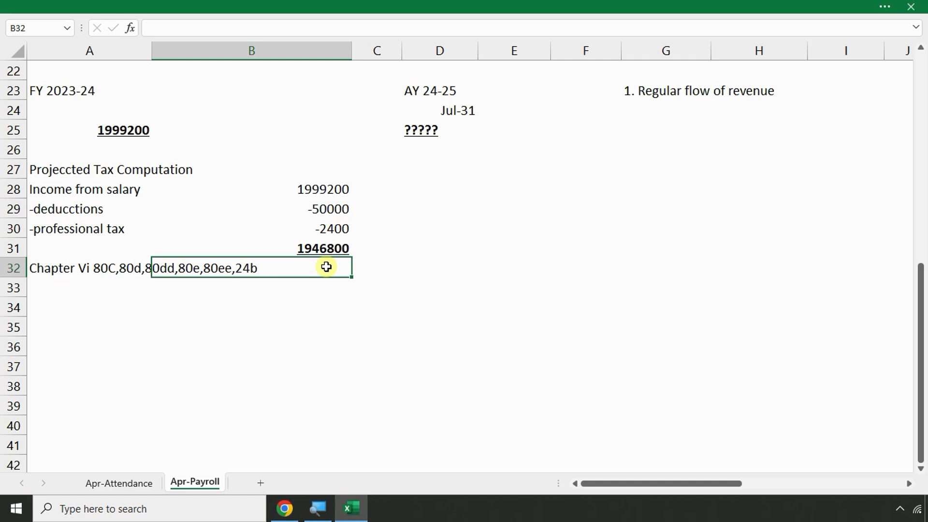
pyautogui.click(322, 284)
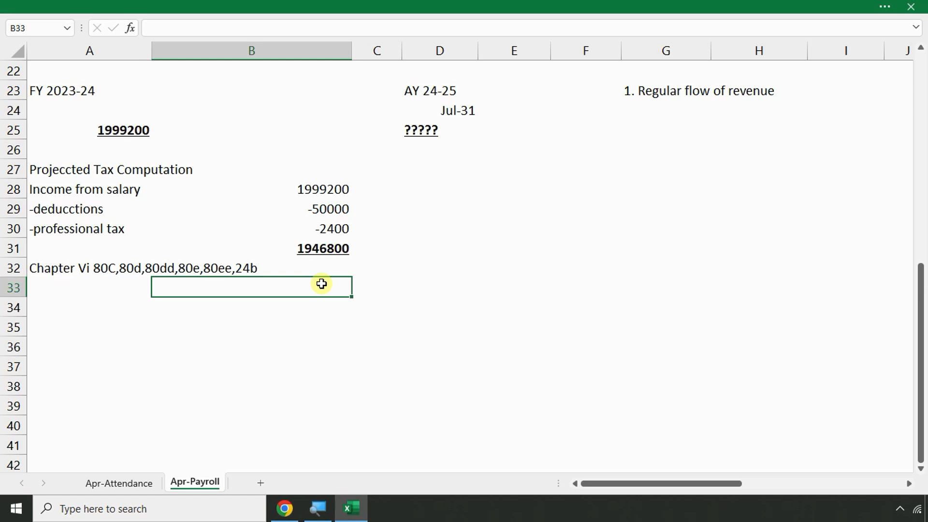
pyautogui.scroll(7, 322, 284)
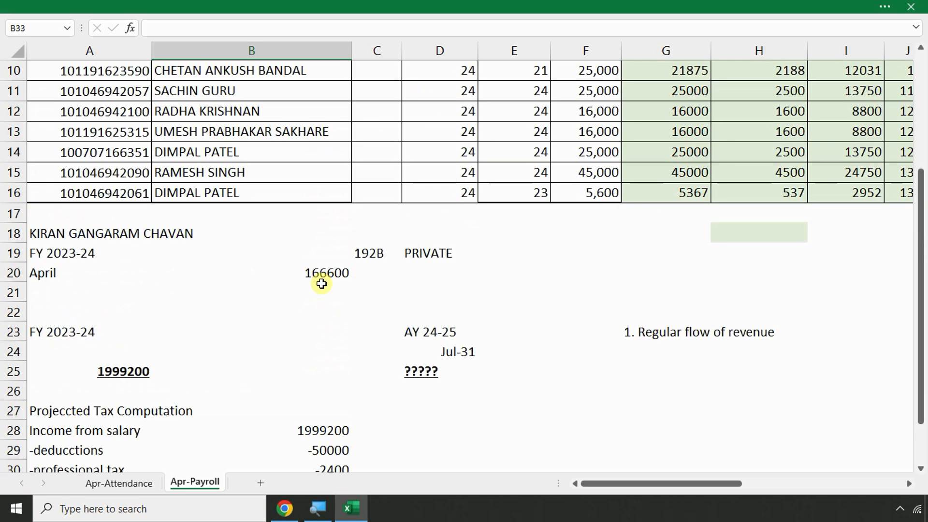
pyautogui.click(205, 290)
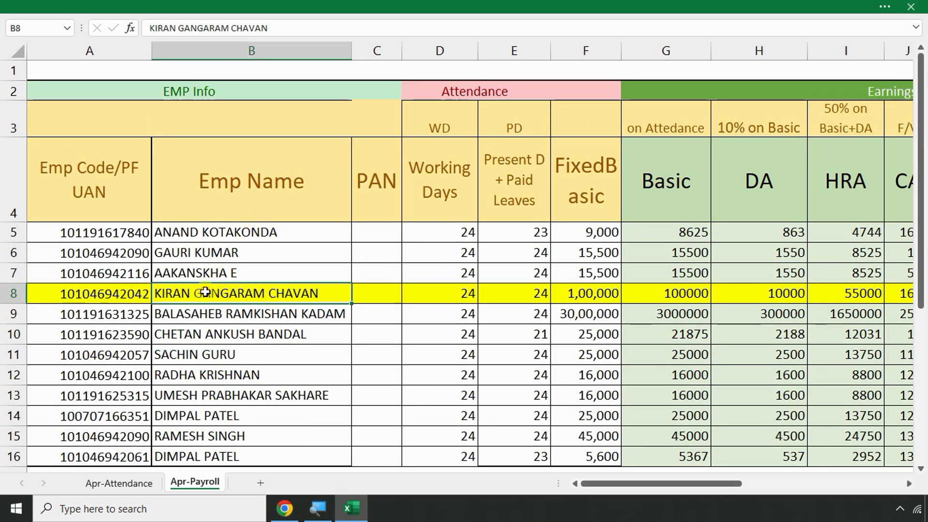
pyautogui.press('Right')
pyautogui.press('Right')
pyautogui.press('Right')
pyautogui.press('Right')
pyautogui.press('Right')
pyautogui.press('Right')
pyautogui.press('Right')
pyautogui.press('Right')
pyautogui.press('Right')
pyautogui.press('Right')
pyautogui.press('Right')
pyautogui.press('Right')
pyautogui.press('Right')
pyautogui.press('Right')
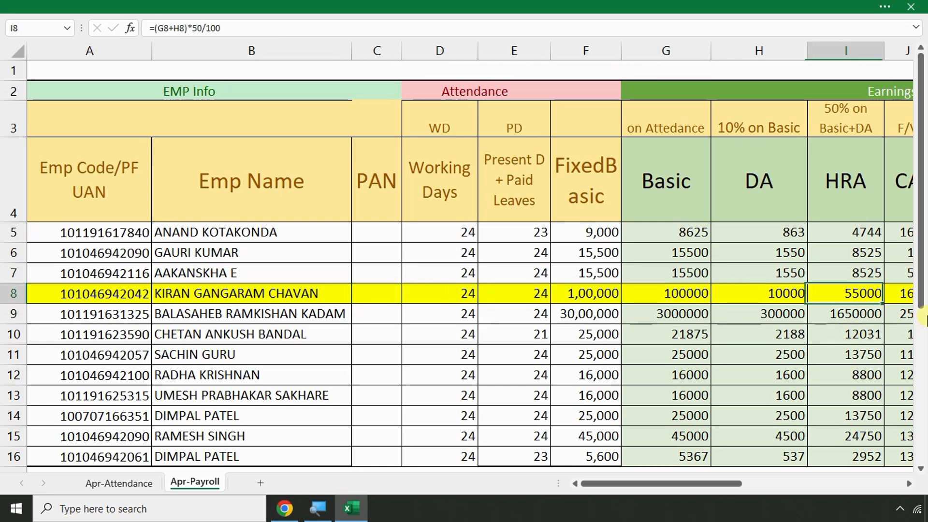
pyautogui.press('Right')
pyautogui.press('Right')
pyautogui.press('Right')
pyautogui.press('Right')
pyautogui.press('Right')
pyautogui.press('Right')
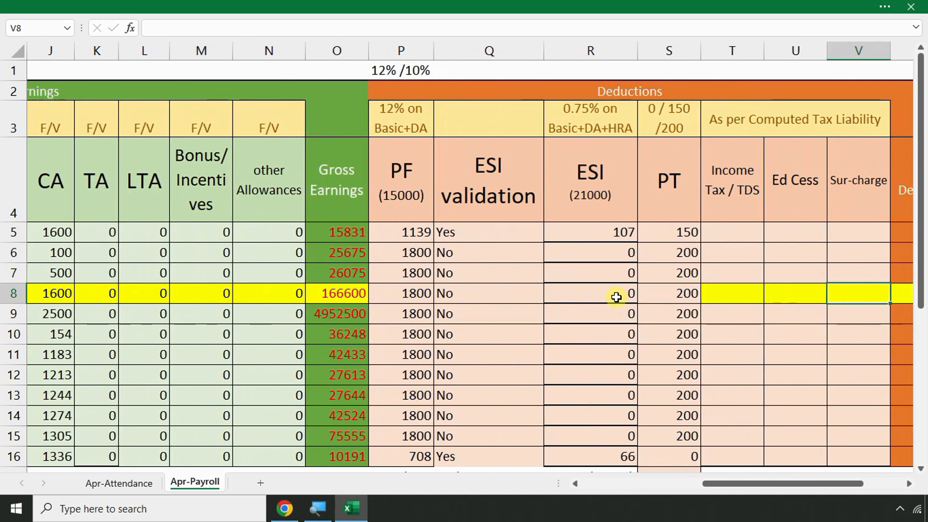
pyautogui.press('Right')
pyautogui.click(310, 293)
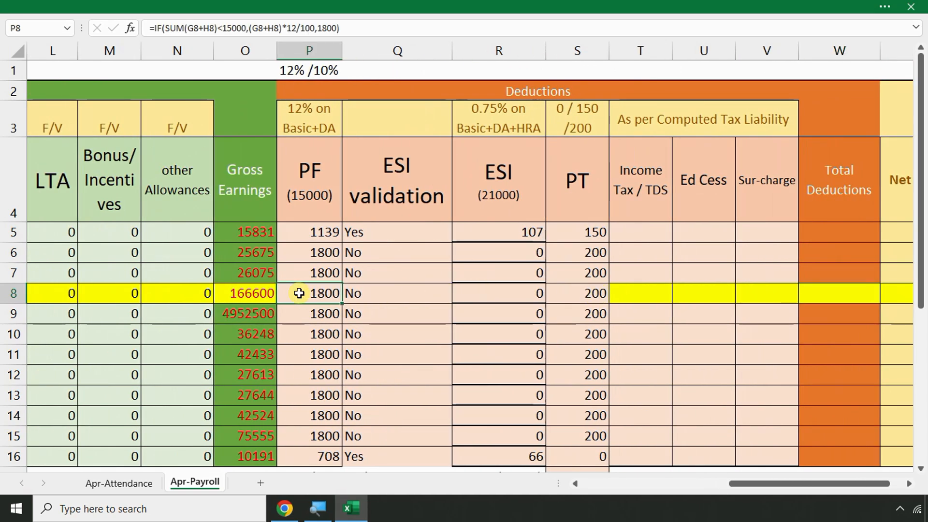
pyautogui.press('Left')
pyautogui.press('Left')
pyautogui.press('Left')
pyautogui.press('Left')
pyautogui.press('Left')
pyautogui.press('Left')
pyautogui.press('Left')
pyautogui.press('Left')
pyautogui.press('Left')
pyautogui.press('Left')
pyautogui.press('Left')
pyautogui.press('Left')
pyautogui.press('Left')
pyautogui.press('Left')
pyautogui.press('Left')
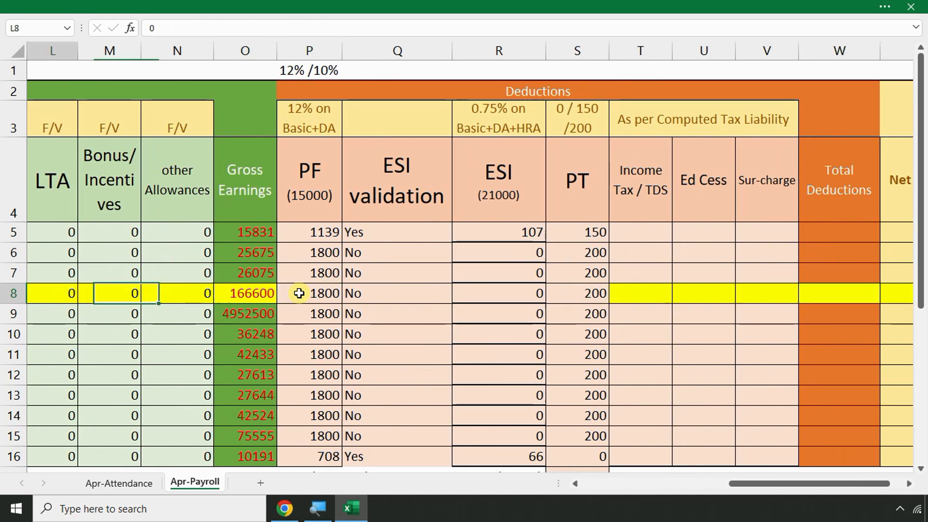
pyautogui.scroll(-6, 224, 296)
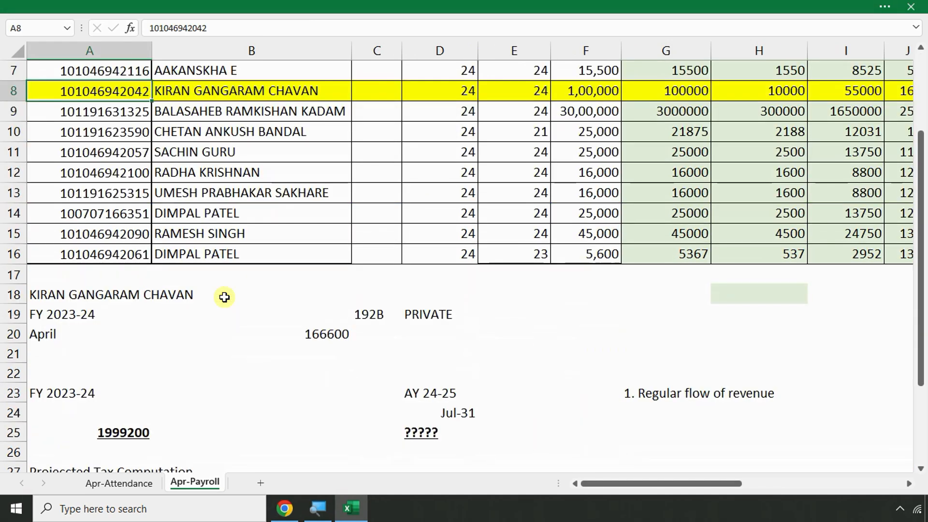
# Enter =-1800*12 in B32 for a yearly Chapter VI deduction of -21600
pyautogui.click(310, 290)
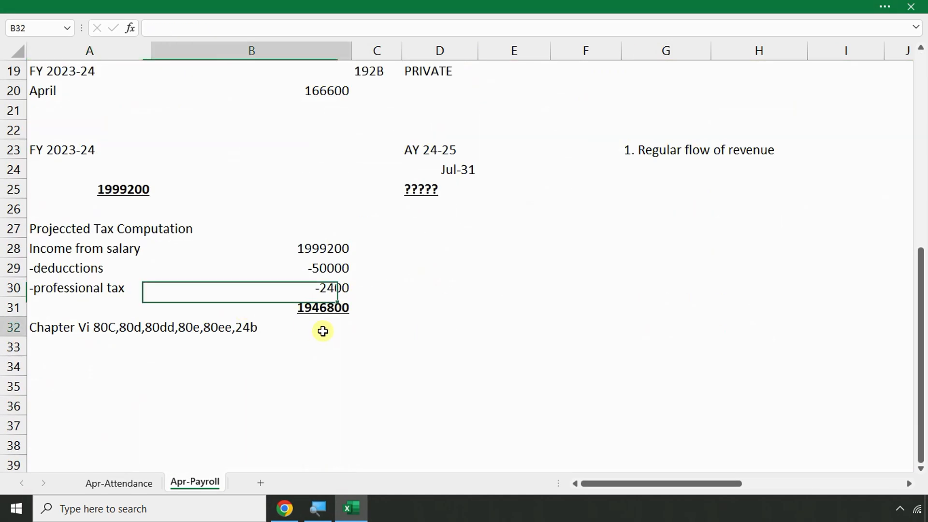
pyautogui.click(323, 331)
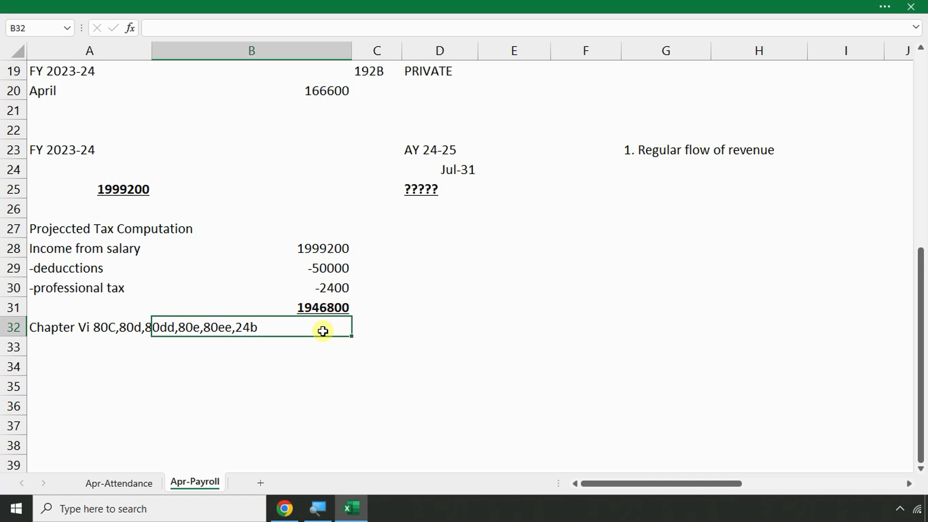
pyautogui.write('=-180')
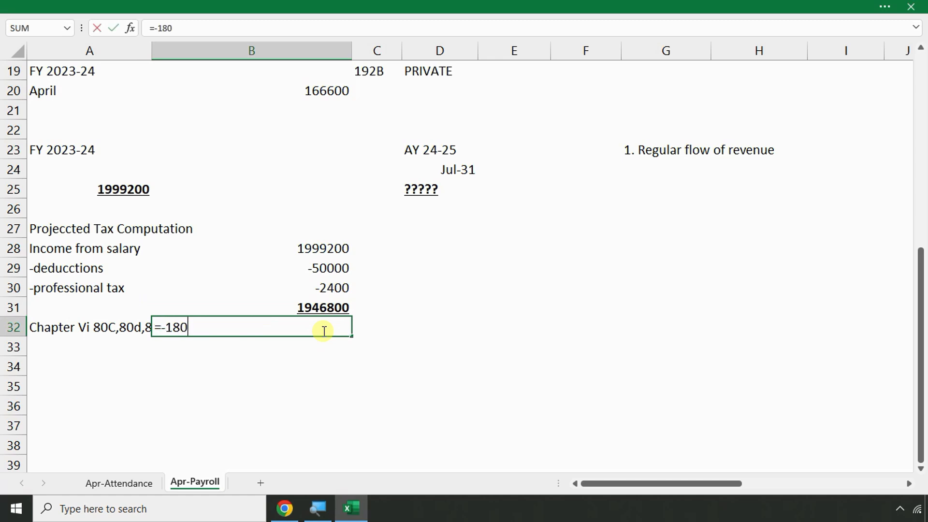
pyautogui.write('0')
pyautogui.write('*12')
pyautogui.press('Return')
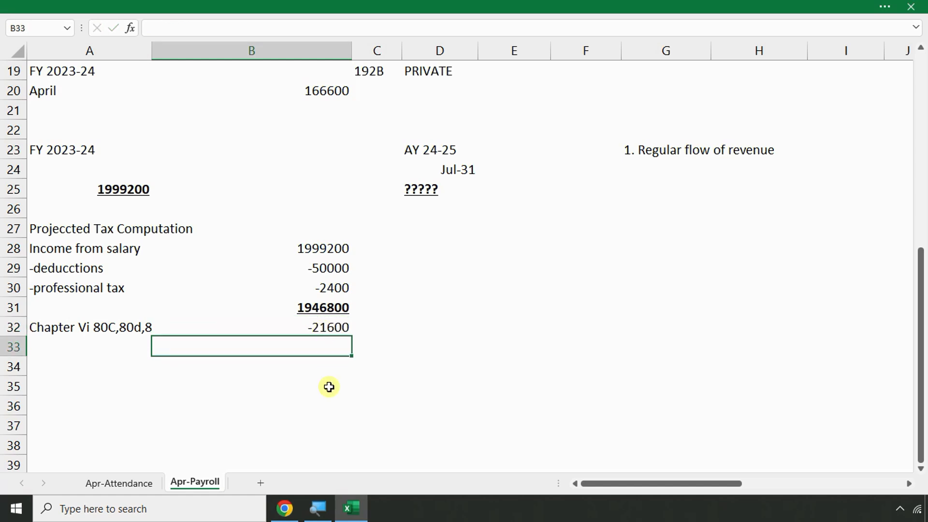
# Total =B31+B32 in B33 to 1925200, then make it bold and underlined
pyautogui.write('=')
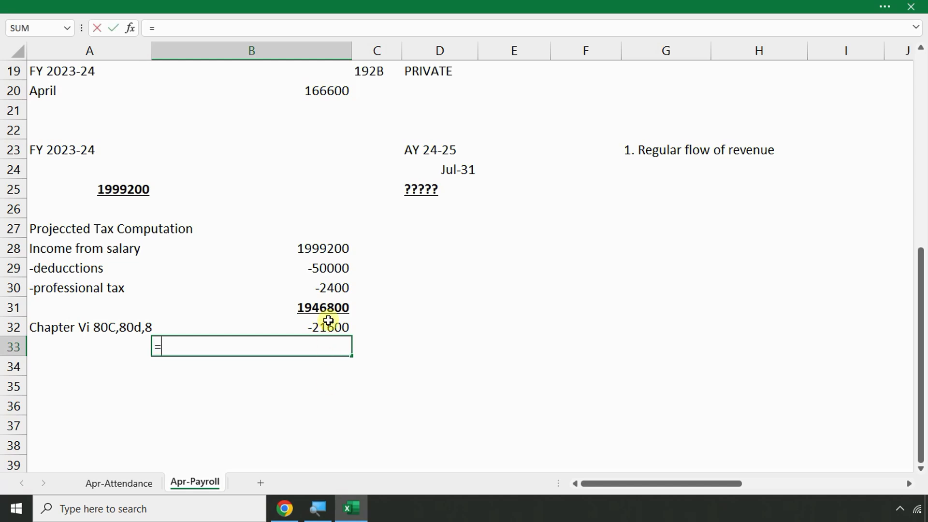
pyautogui.click(330, 308)
pyautogui.write('+')
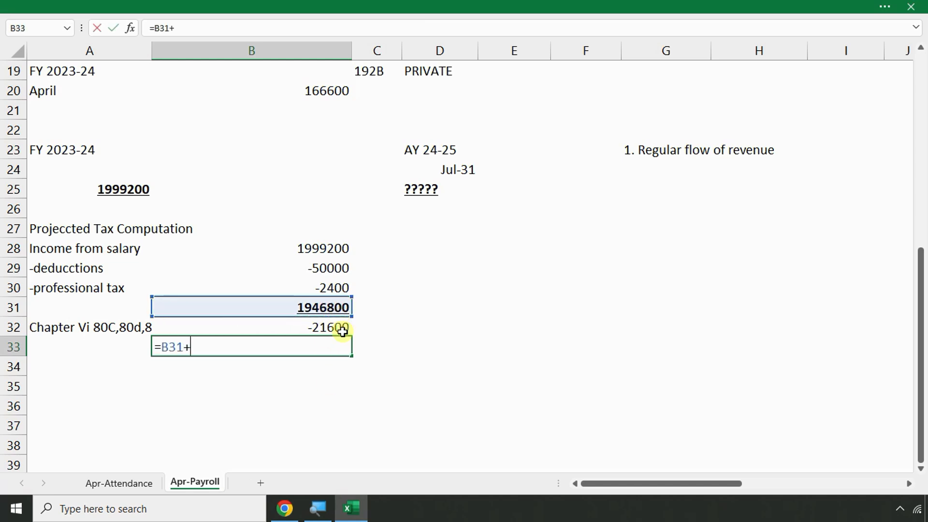
pyautogui.click(342, 329)
pyautogui.press('Return')
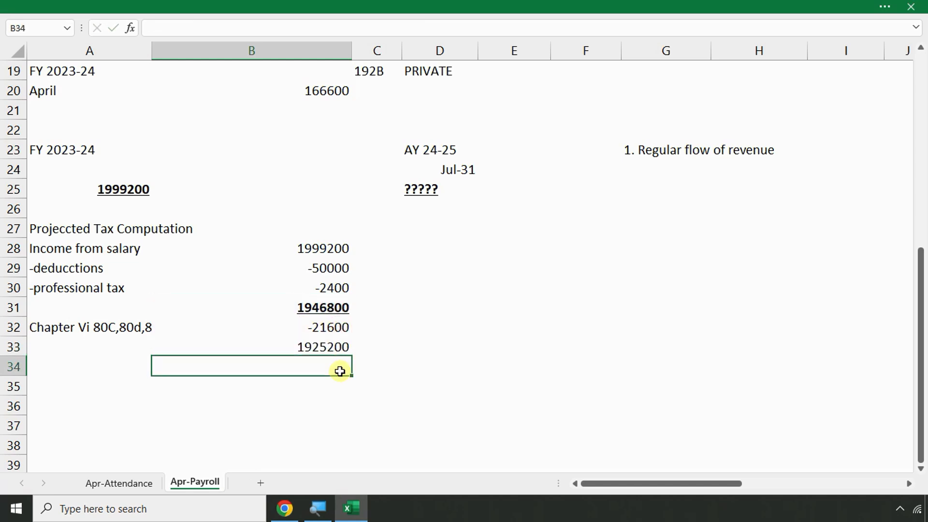
pyautogui.click(330, 309)
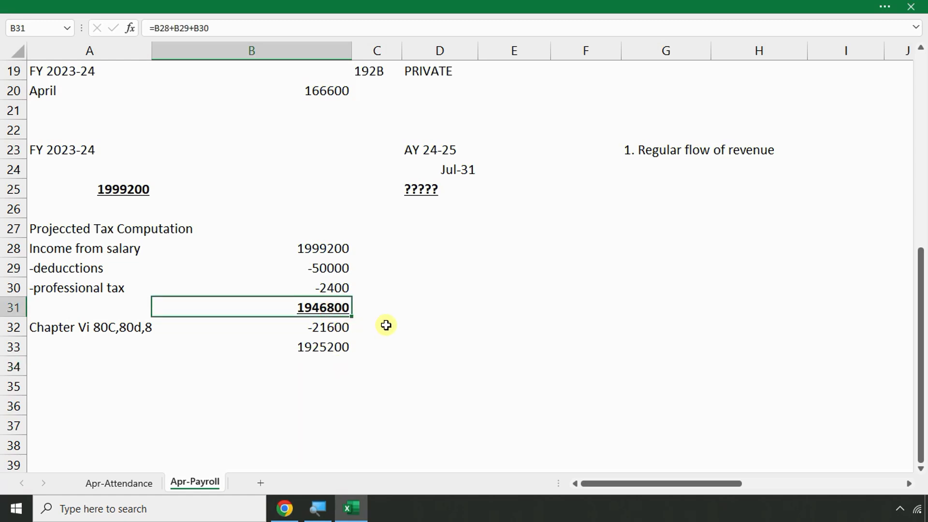
pyautogui.click(323, 346)
pyautogui.hotkey('ctrl', 'b')
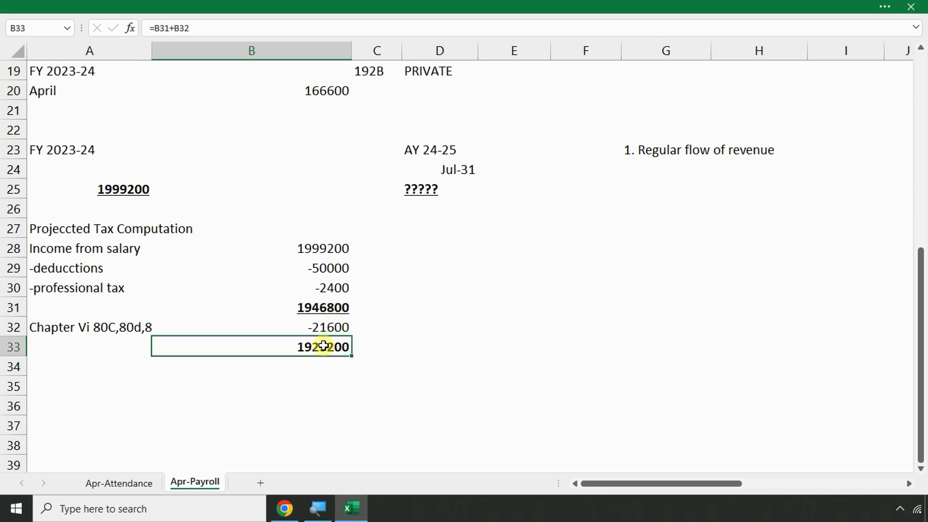
pyautogui.hotkey('ctrl', 'u')
pyautogui.click(39, 367)
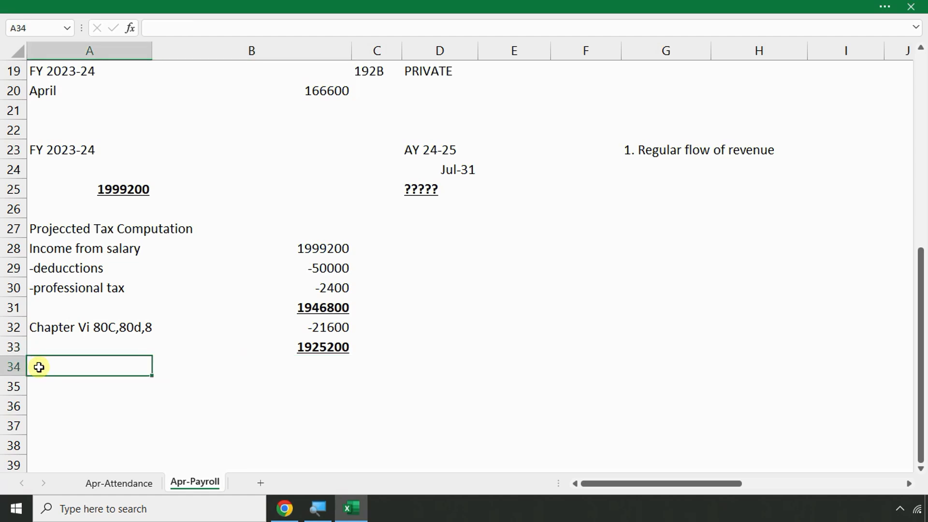
# Add an 'Apply Slabs' heading with slabs '0,00,000 to 2,50,000' and '2,50,000 to 5,00,000'
pyautogui.hotkey('ctrl', 'shift', '+')
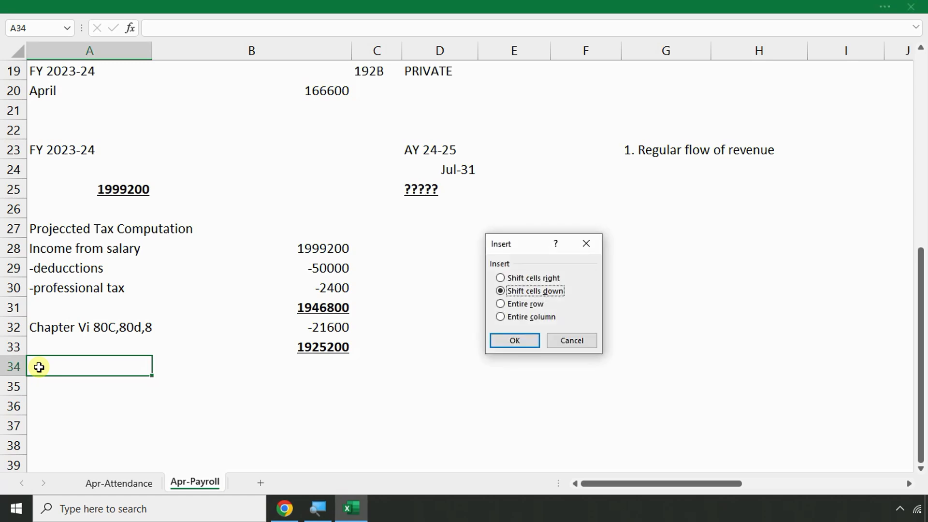
pyautogui.press('Return')
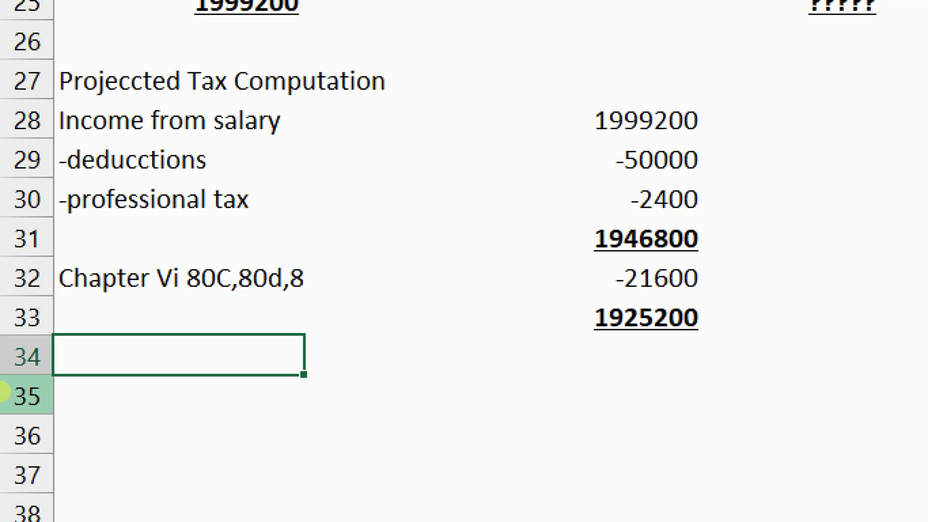
pyautogui.write('Apply S')
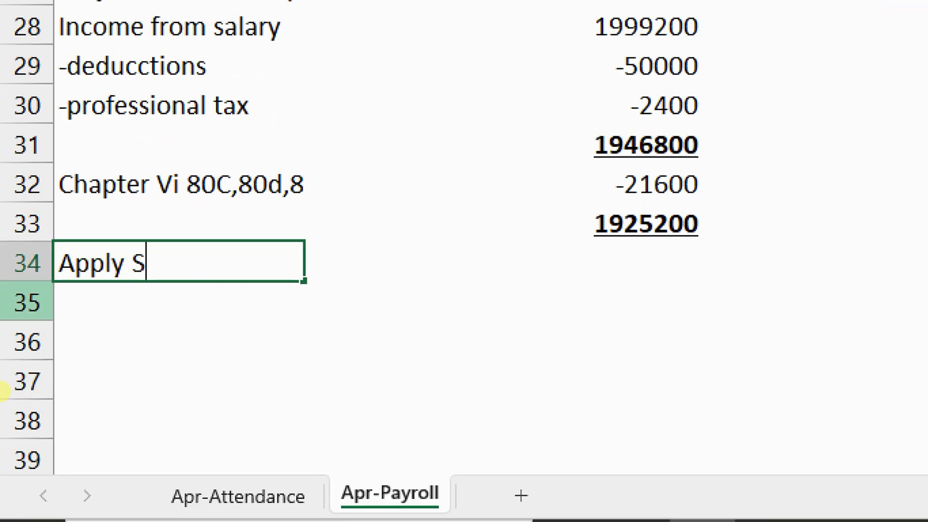
pyautogui.write('lab')
pyautogui.write('s')
pyautogui.press('Return')
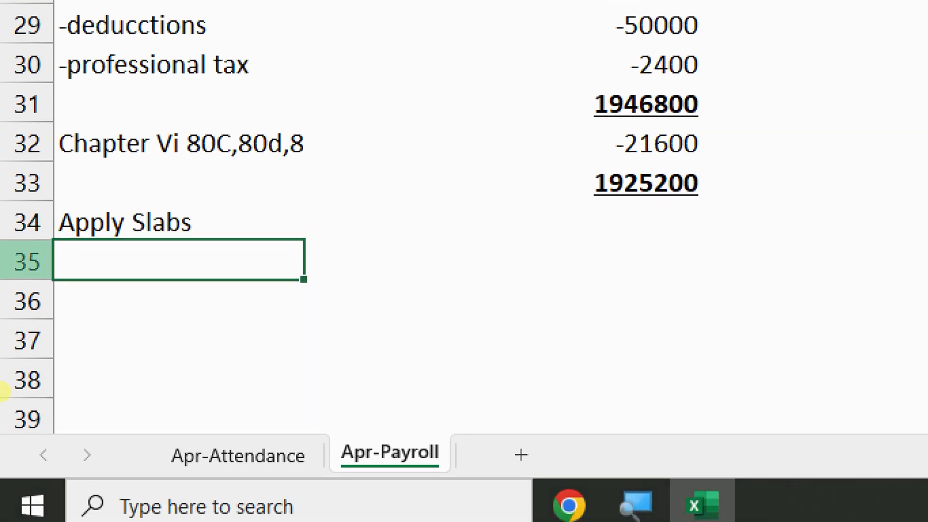
pyautogui.write('0,00,000')
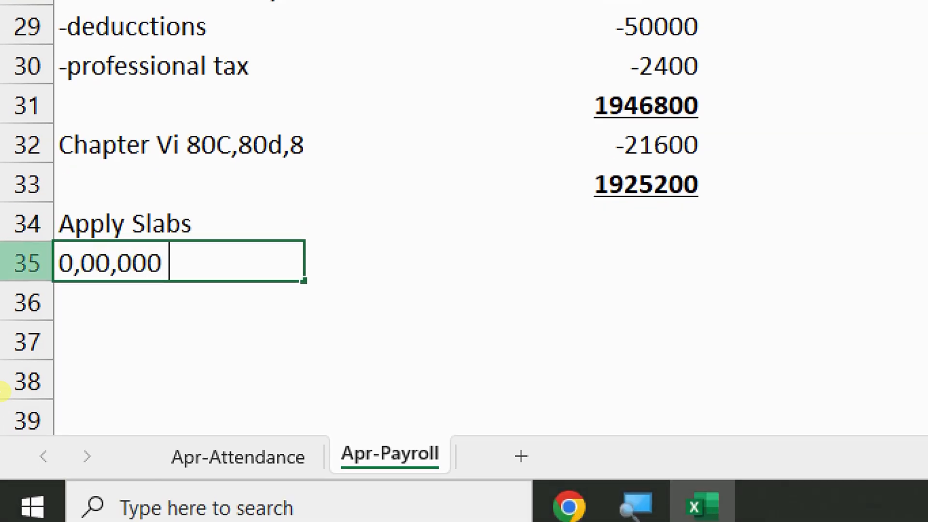
pyautogui.write(' to 2,50,0')
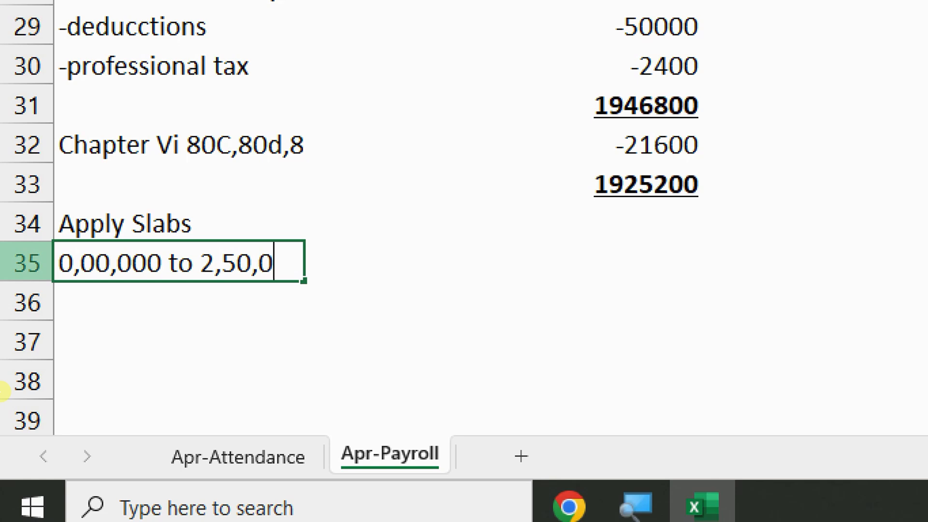
pyautogui.write('00')
pyautogui.press('Return')
pyautogui.write('2,50,')
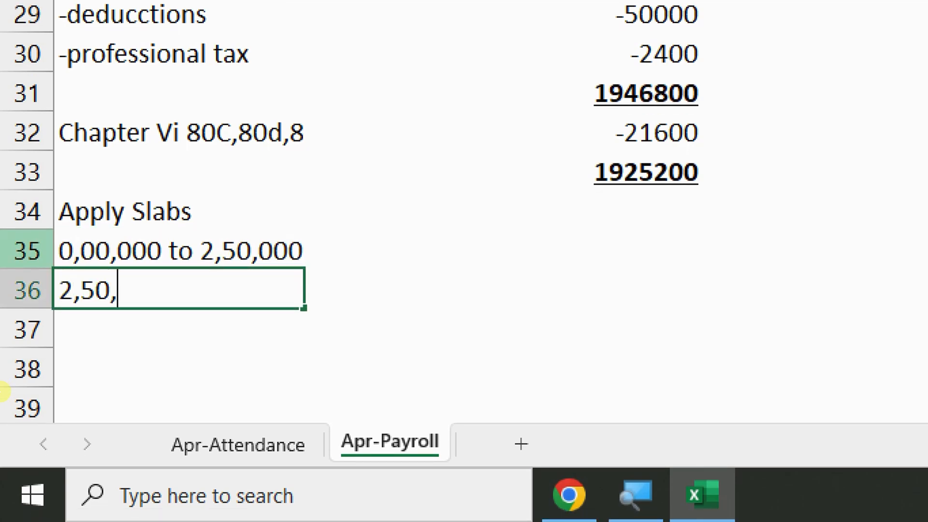
pyautogui.write('000 ')
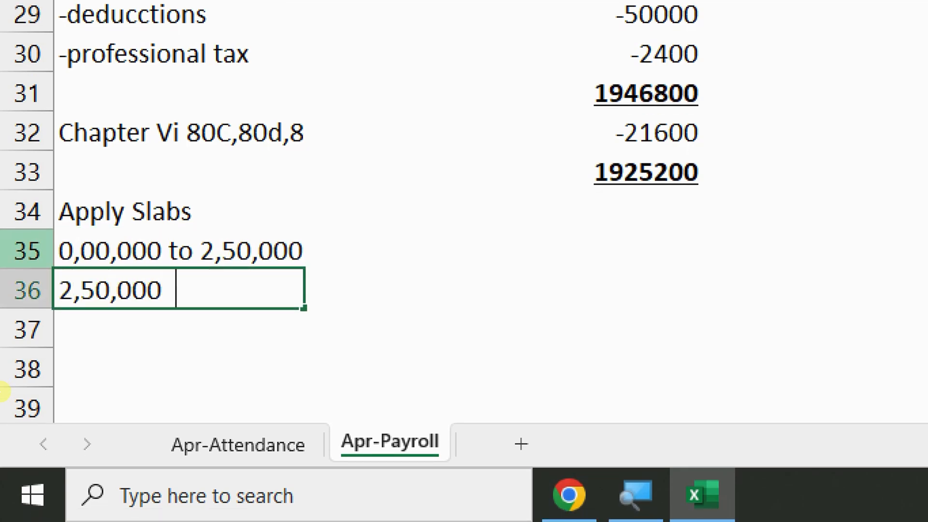
pyautogui.write(' to 5,')
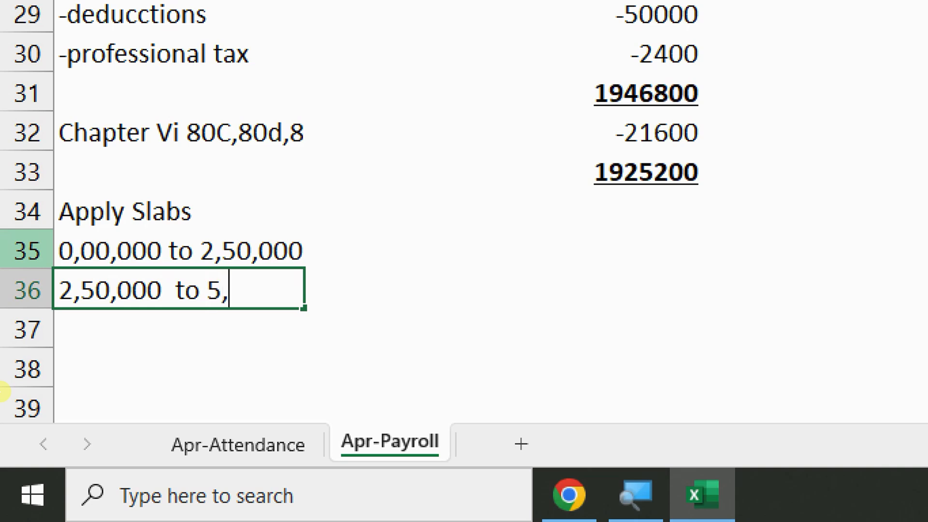
pyautogui.write('00,000')
pyautogui.press('Return')
# Add the slabs '5,00,000 to 10,00,000' and '10,00,000 to (above)'
pyautogui.write('5,0')
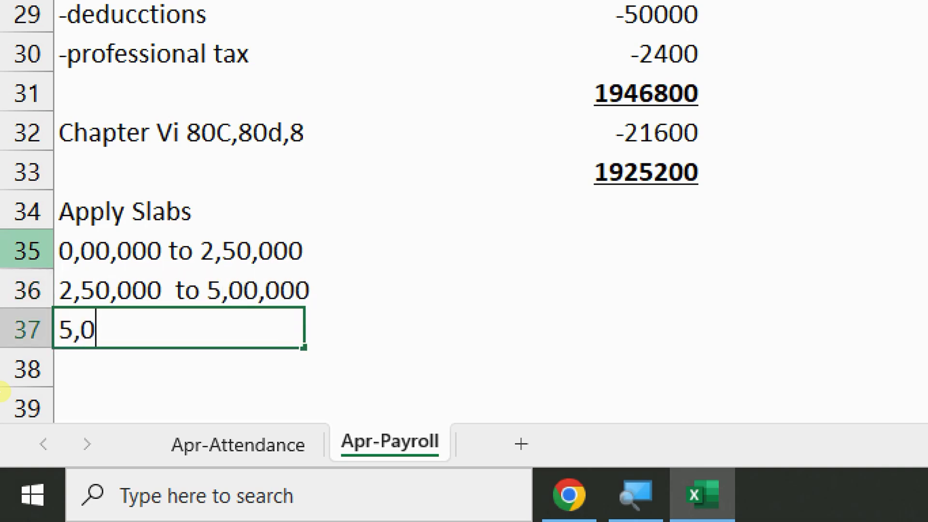
pyautogui.write('0,000 to 10')
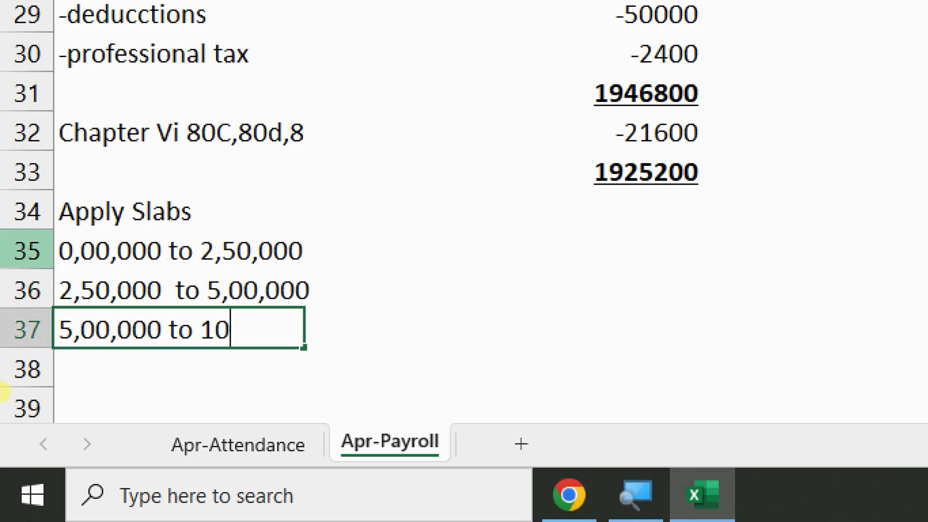
pyautogui.write(',00,000')
pyautogui.press('Return')
pyautogui.write('10')
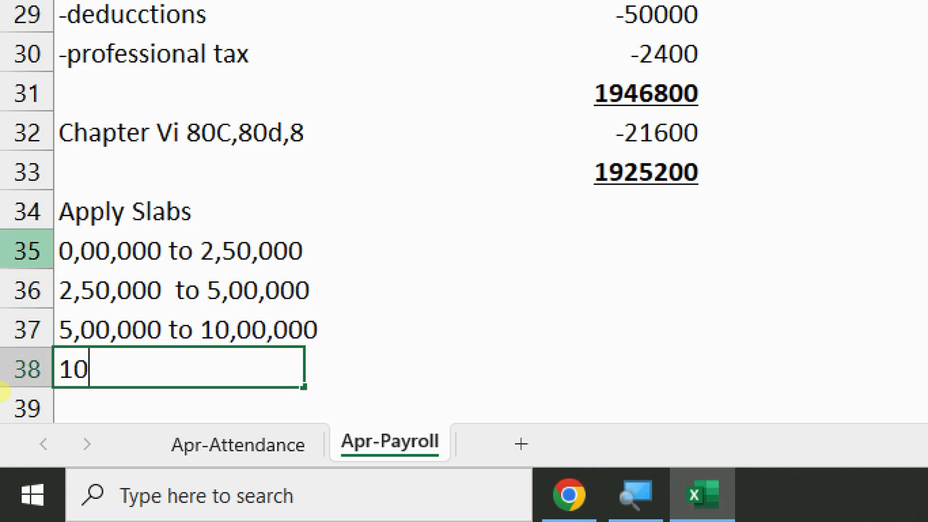
pyautogui.write(',,00,000')
pyautogui.press('BackSpace')
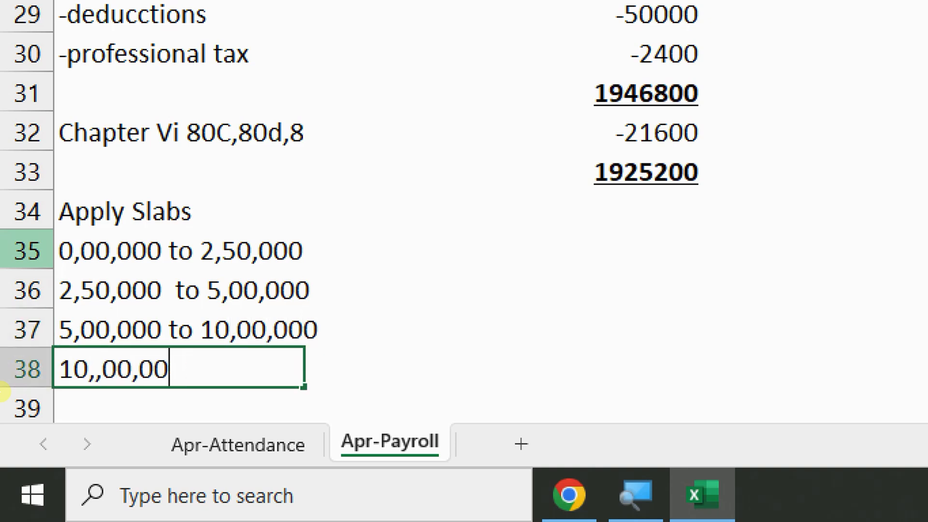
pyautogui.press('BackSpace')
pyautogui.press('BackSpace')
pyautogui.press('BackSpace')
pyautogui.press('BackSpace')
pyautogui.press('BackSpace')
pyautogui.press('BackSpace')
pyautogui.write('00')
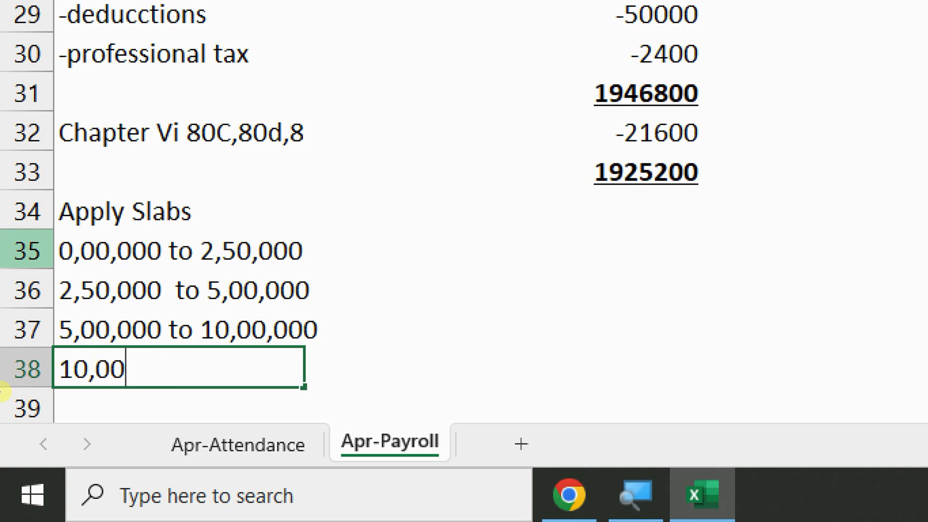
pyautogui.write(',000 to (')
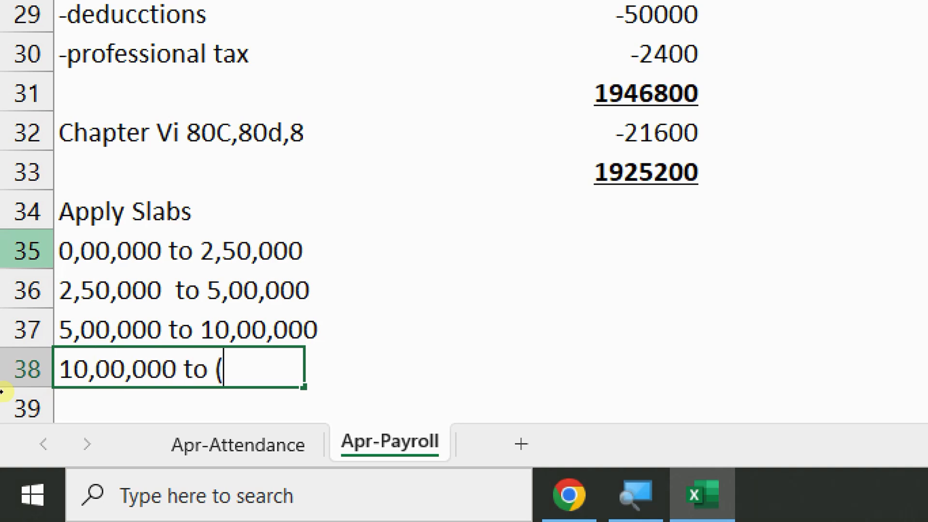
pyautogui.write('aabove')
pyautogui.press('BackSpace')
pyautogui.press('BackSpace')
pyautogui.press('BackSpace')
pyautogui.press('BackSpace')
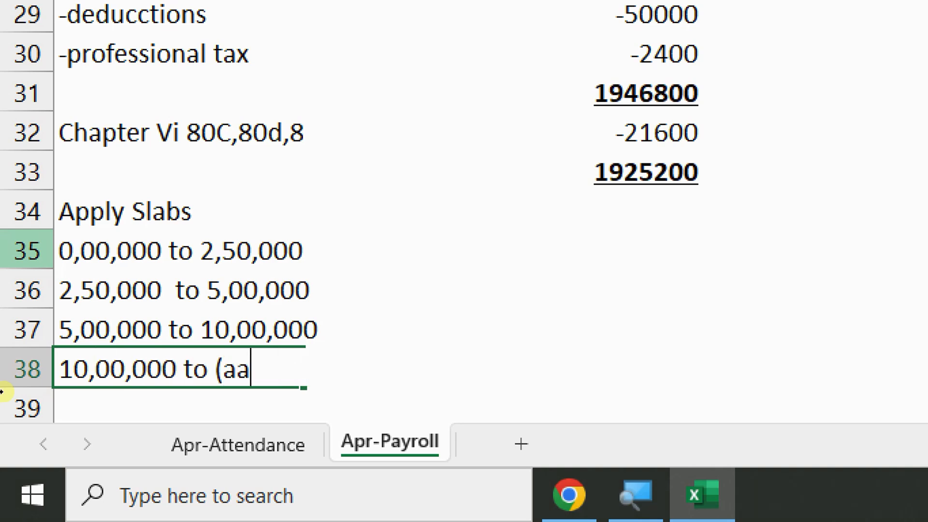
pyautogui.press('BackSpace')
pyautogui.write('boc')
pyautogui.press('BackSpace')
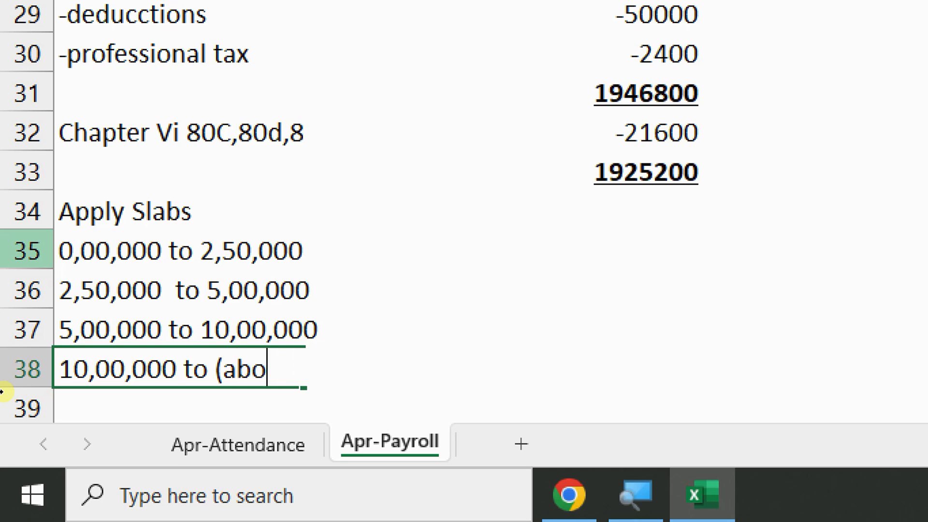
pyautogui.write('ve)')
pyautogui.press('Return')
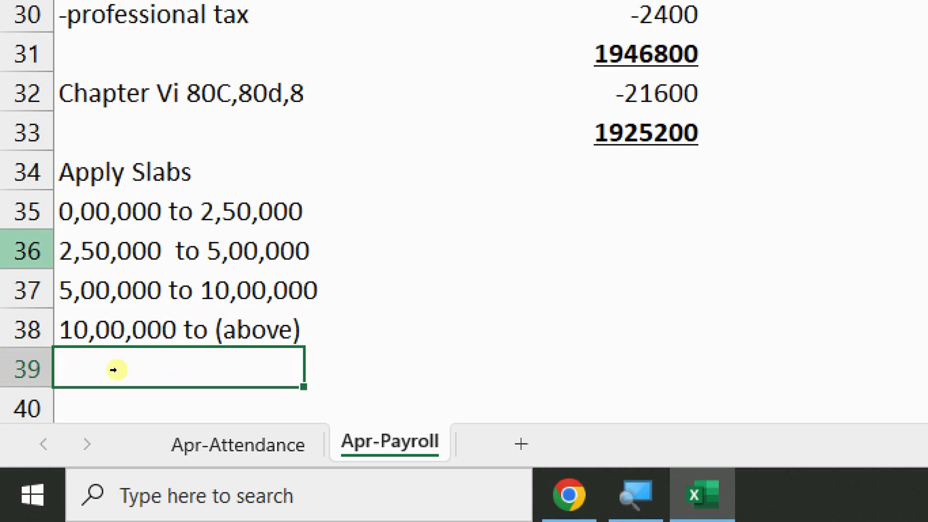
# Enter 2,50,000 as the amount beside the first slab
pyautogui.press('Up')
pyautogui.press('Up')
pyautogui.press('Up')
pyautogui.press('Up')
pyautogui.press('Right')
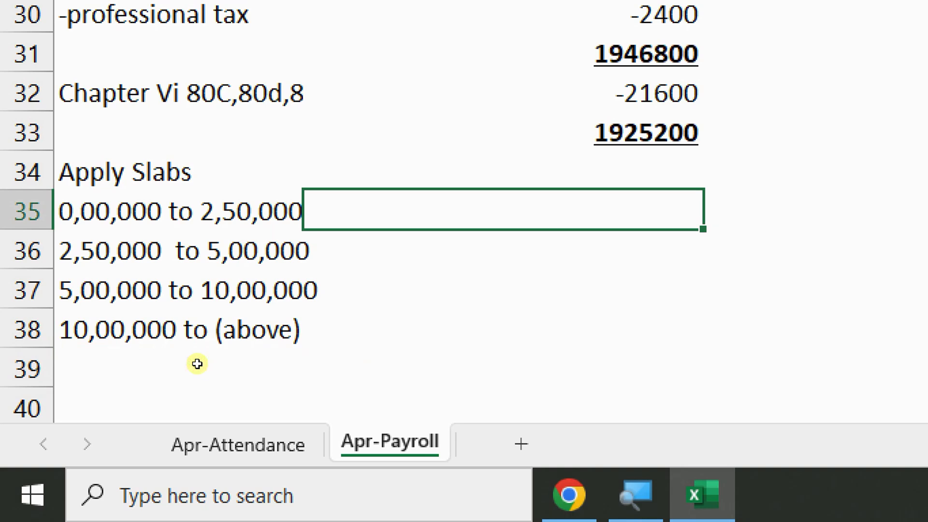
pyautogui.write('2,50,000')
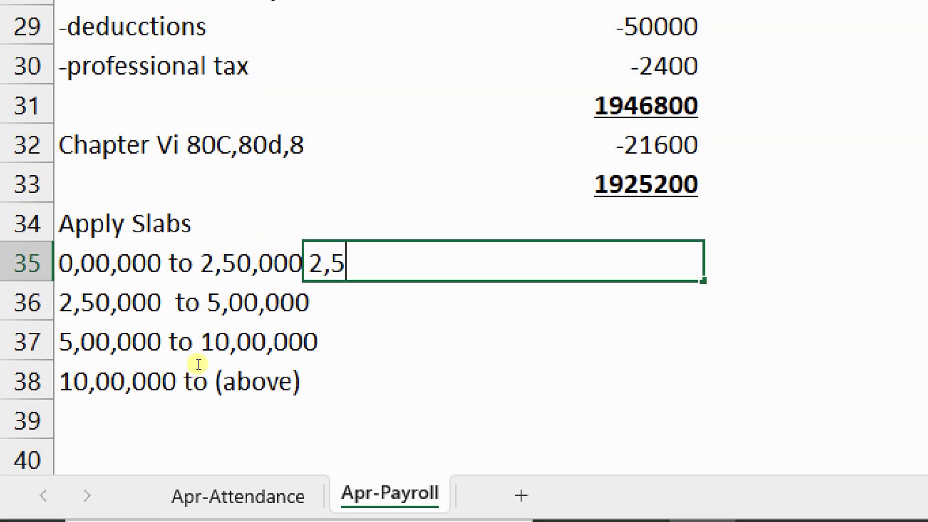
pyautogui.press('Return')
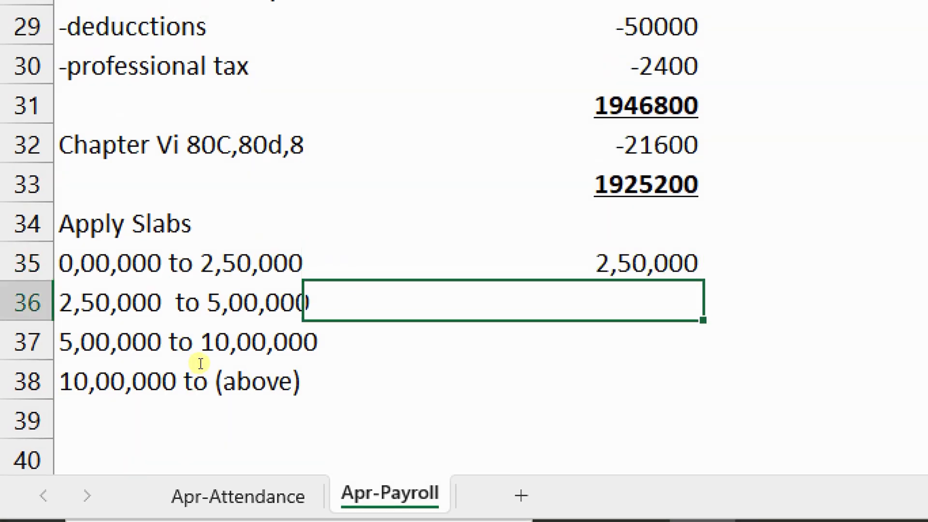
# Enter amounts 2,50,000, 5,00,000 and 9,25,200 beside the second, third and top slabs
pyautogui.write('2,50,000')
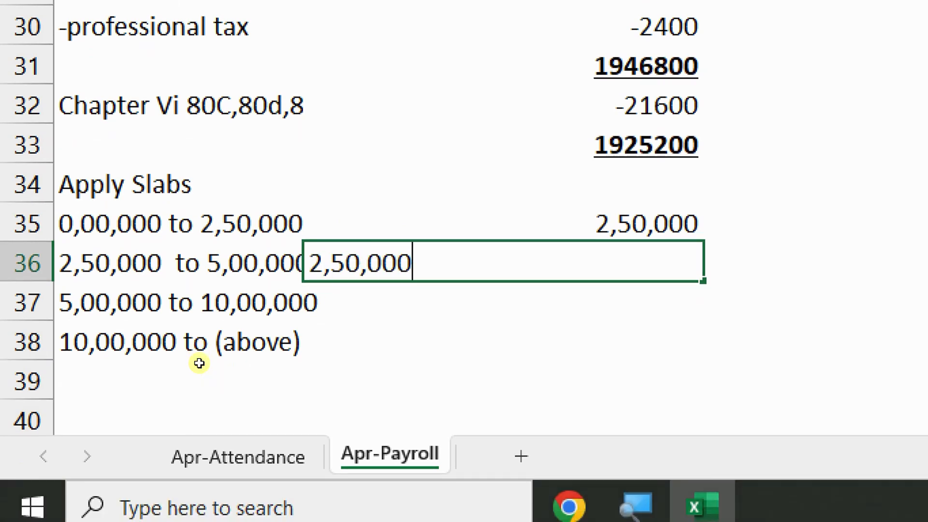
pyautogui.press('Return')
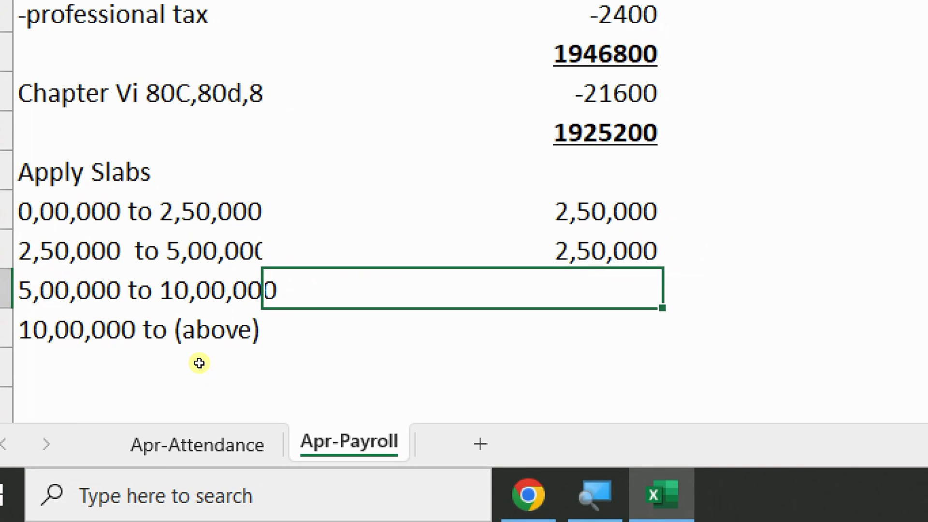
pyautogui.write('5,00,000')
pyautogui.press('Return')
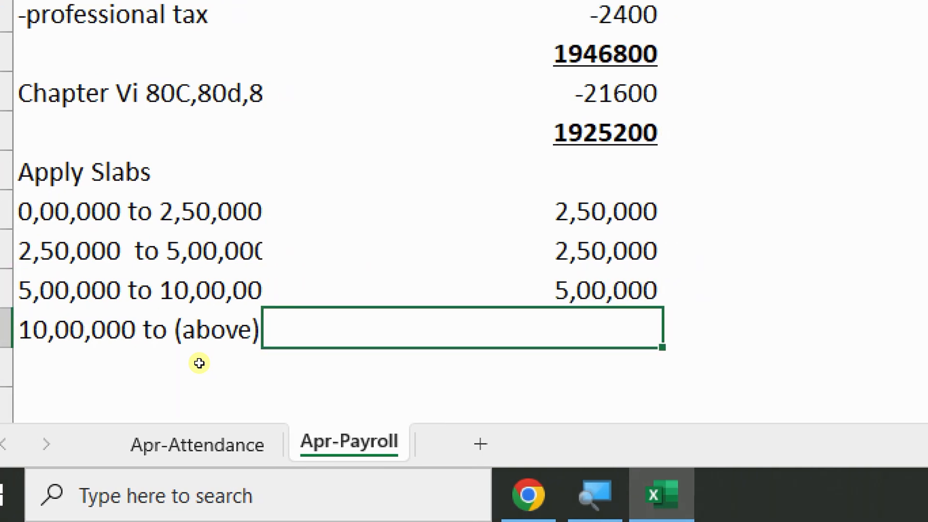
pyautogui.write('9,')
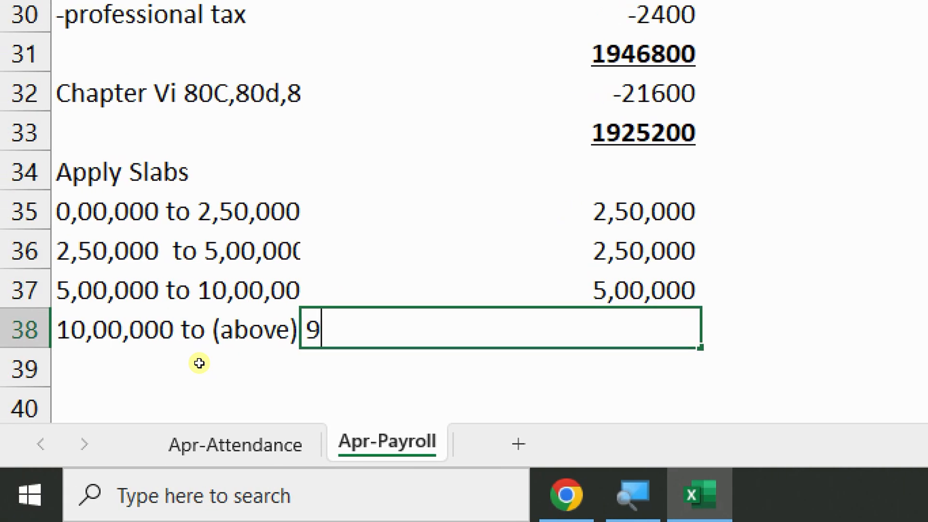
pyautogui.write('25,200')
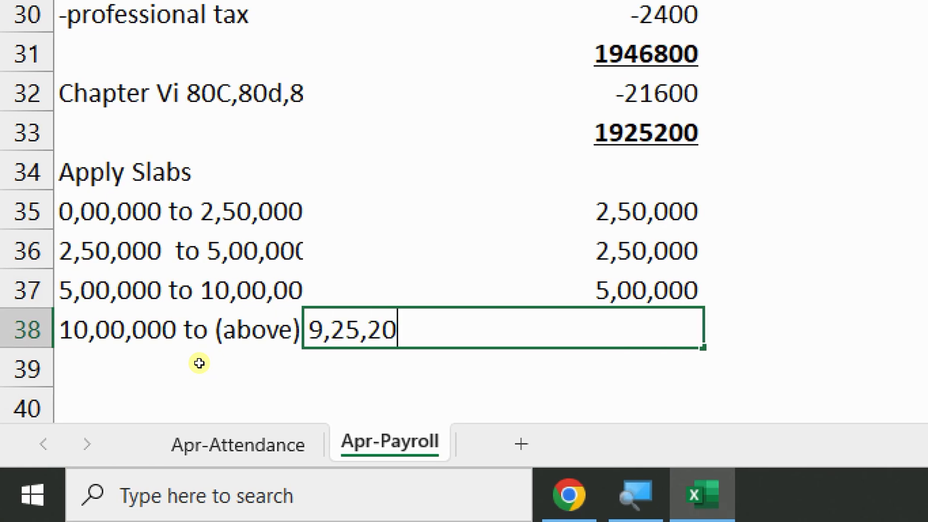
pyautogui.press('Return')
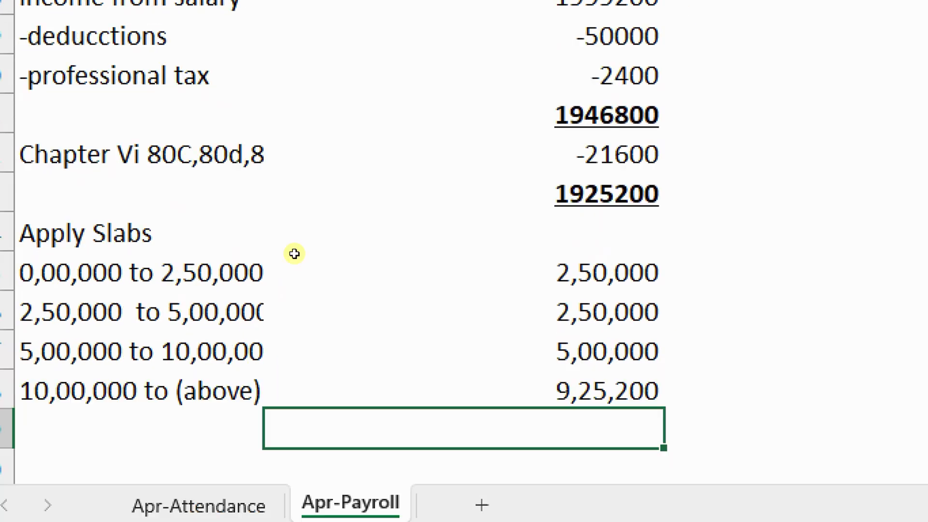
pyautogui.press('Up')
pyautogui.press('Up')
pyautogui.press('Up')
pyautogui.press('Up')
pyautogui.press('Up')
pyautogui.press('Up')
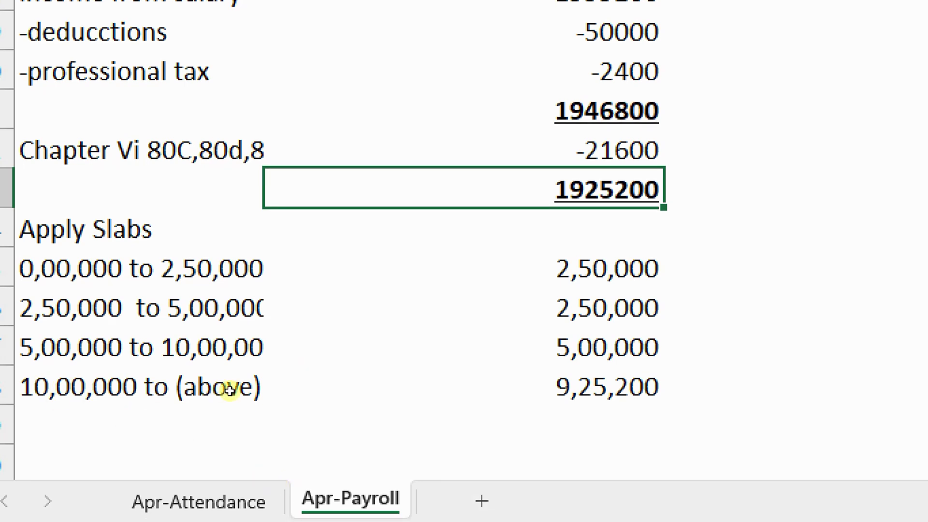
pyautogui.press('Down')
pyautogui.press('Down')
pyautogui.press('Right')
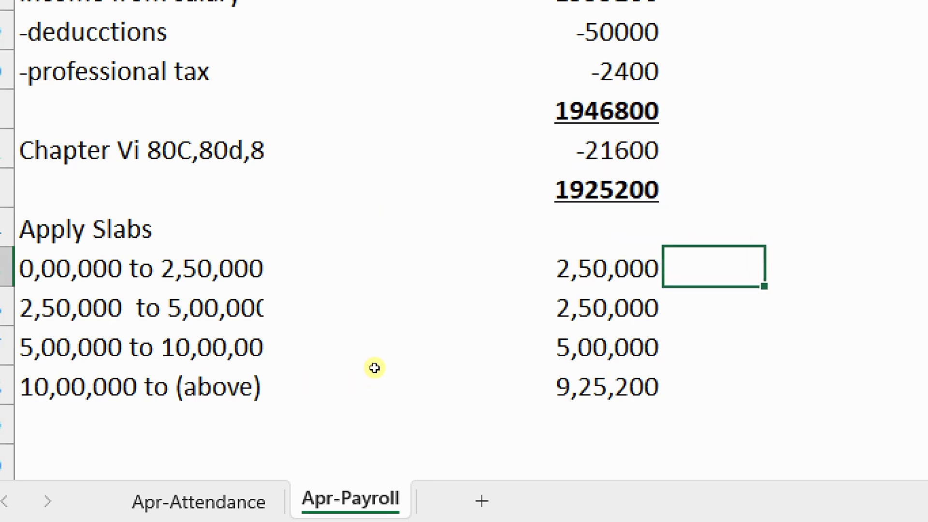
# Enter slab rates 0%, 5%, 20% and 30% in column C
pyautogui.write('0%')
pyautogui.hotkey('ctrl', 'Return')
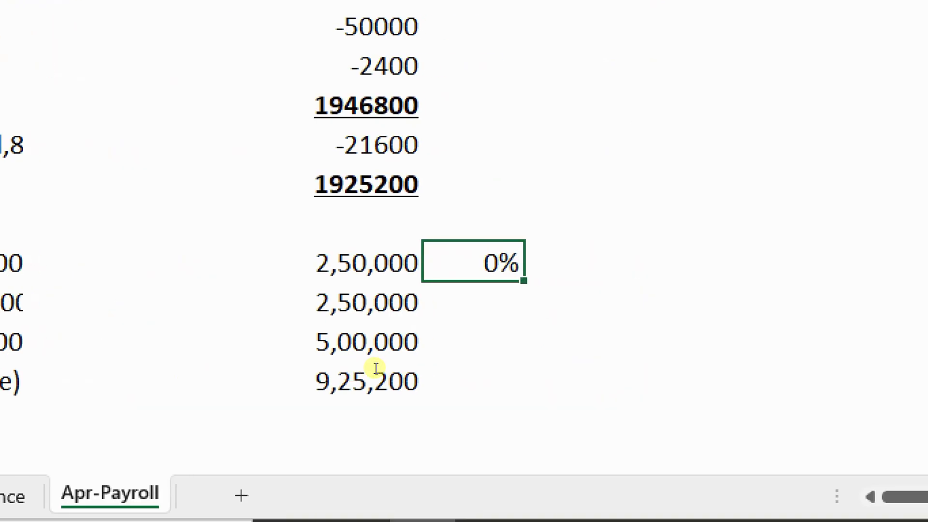
pyautogui.press('Down')
pyautogui.write('5%')
pyautogui.press('Return')
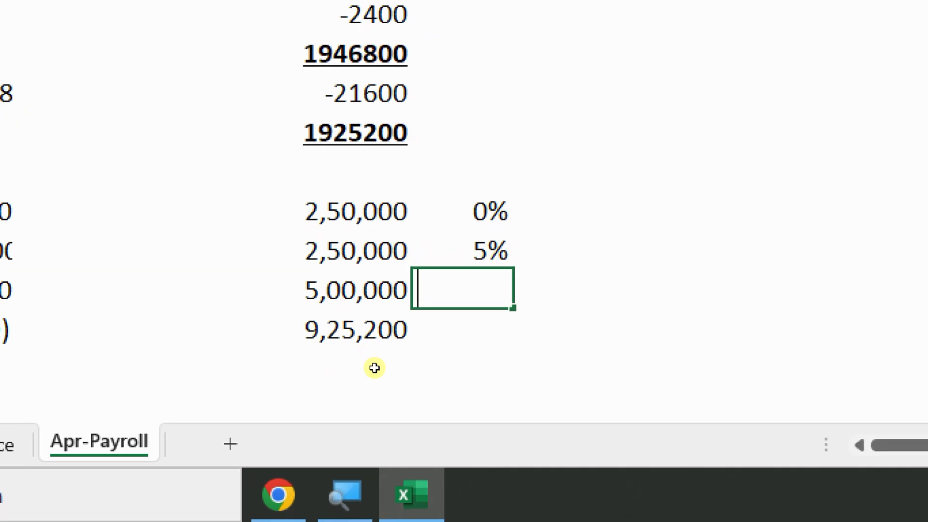
pyautogui.write('20%')
pyautogui.press('Return')
pyautogui.write('330')
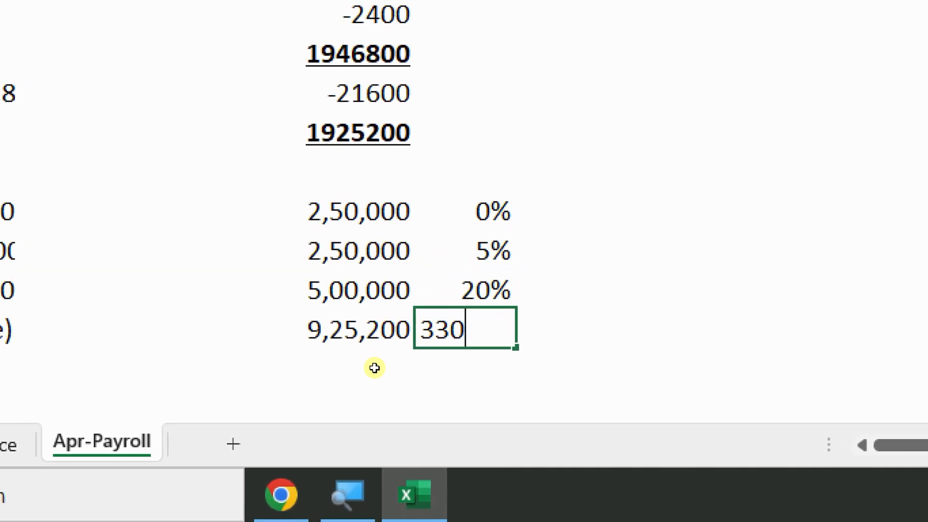
pyautogui.press('BackSpace')
pyautogui.press('BackSpace')
pyautogui.write('0%')
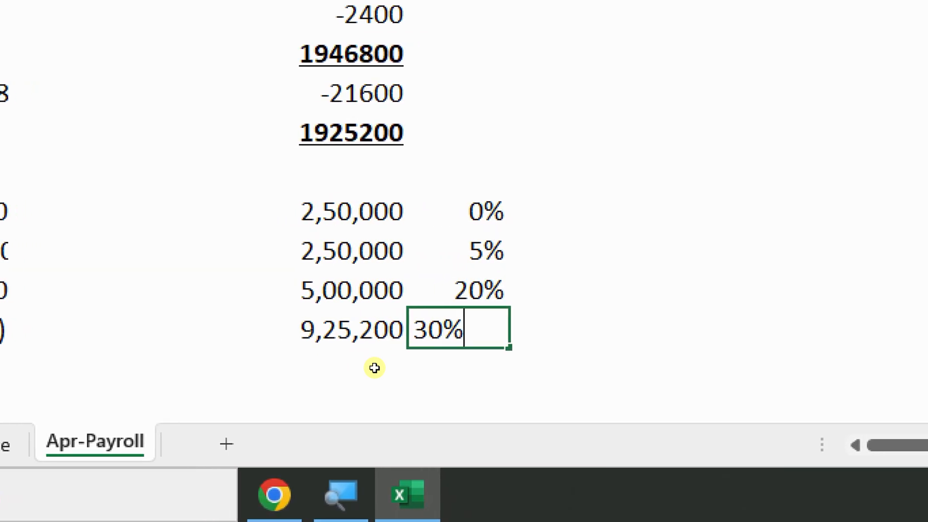
pyautogui.press('Return')
pyautogui.press('Up')
pyautogui.press('Up')
pyautogui.press('Up')
pyautogui.press('Up')
# Compute each slab's tax with =B35*C35 filled down to D38
pyautogui.press('Right')
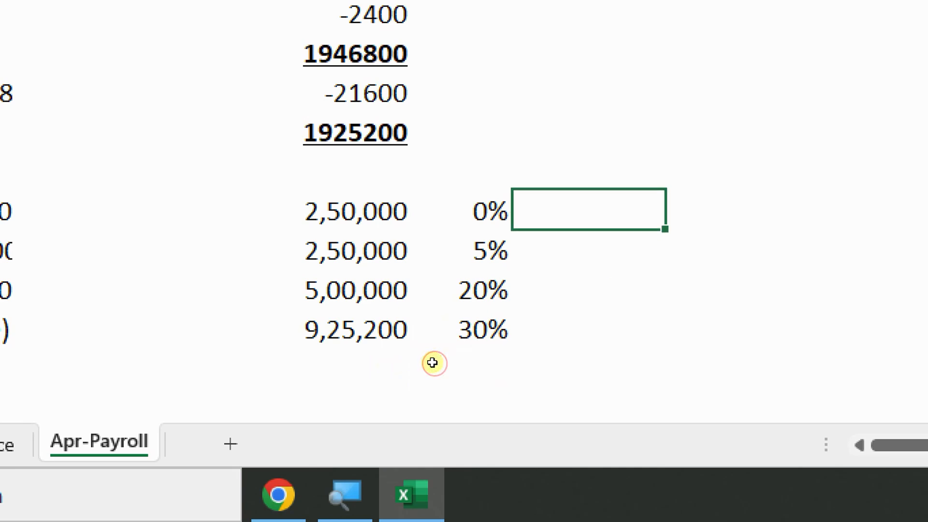
pyautogui.write('=')
pyautogui.press('Left')
pyautogui.press('Left')
pyautogui.write('*')
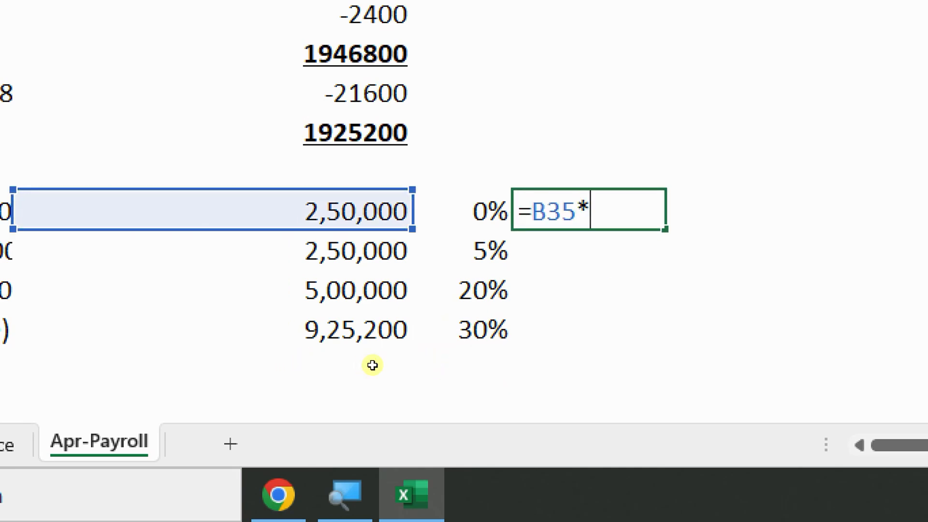
pyautogui.press('Left')
pyautogui.press('Return')
pyautogui.press('Up')
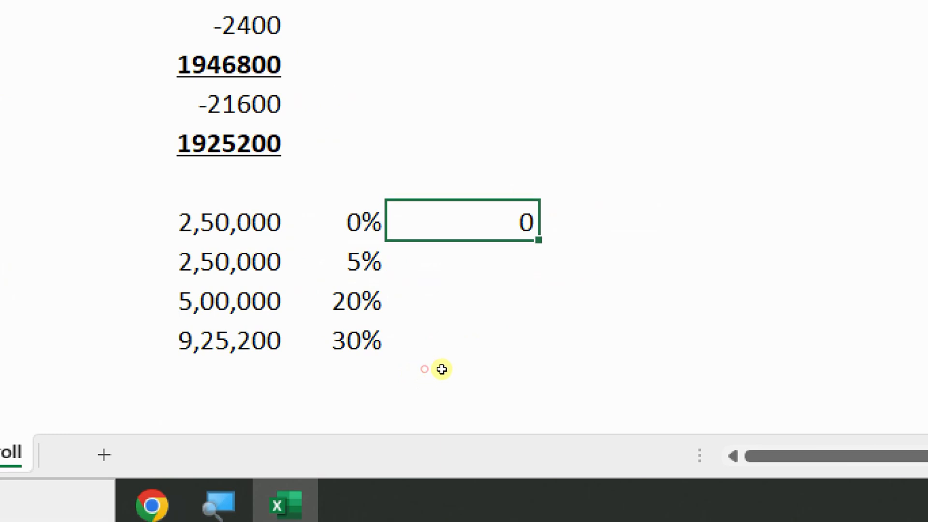
pyautogui.hotkey('shift', 'Down')
pyautogui.hotkey('shift', 'Down')
pyautogui.hotkey('shift', 'Down')
pyautogui.hotkey('ctrl', 'd')
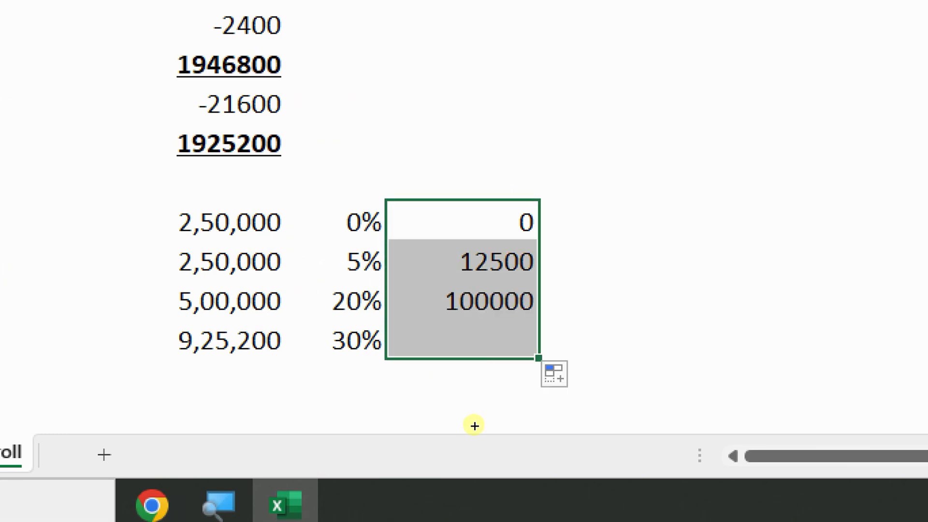
# Total the slab taxes with =D35+D36+D37+D38, giving 390060
pyautogui.click(454, 444)
pyautogui.write('=D35+D36')
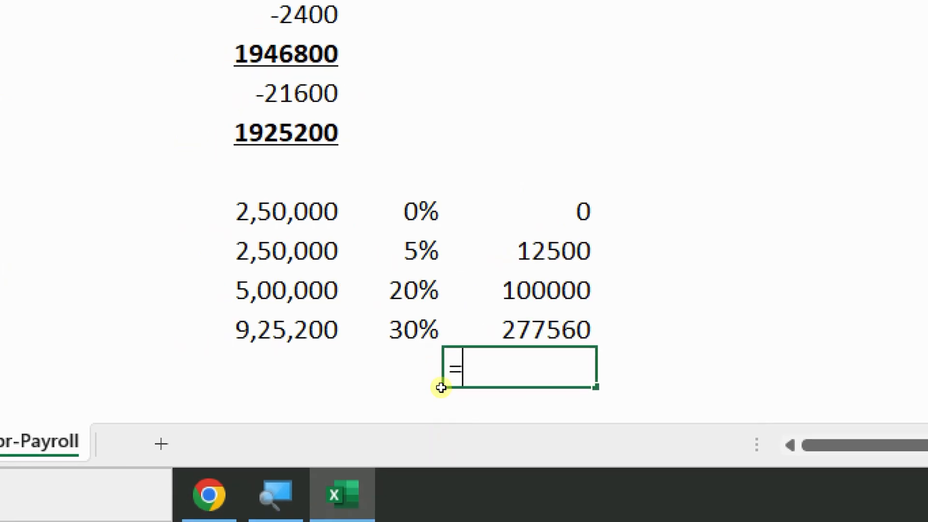
pyautogui.write('+D37+D38')
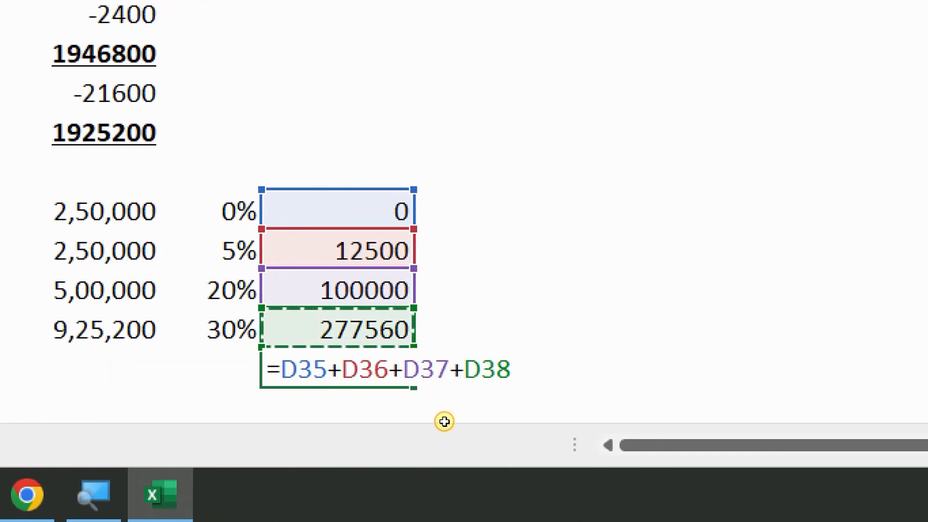
pyautogui.press('Return')
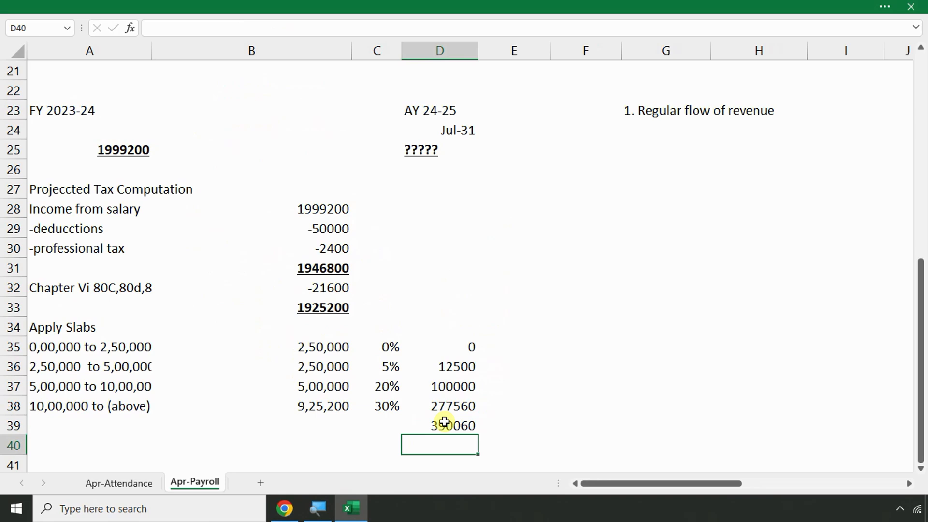
# Review the April and annual salary formulas, then bold the 390060 tax total
pyautogui.scroll(1, 222, 261)
pyautogui.click(308, 110)
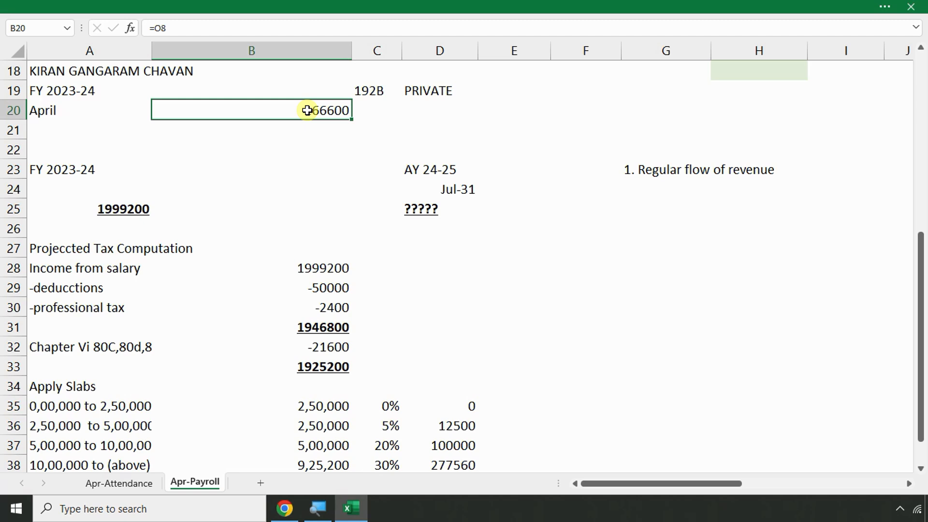
pyautogui.click(129, 209)
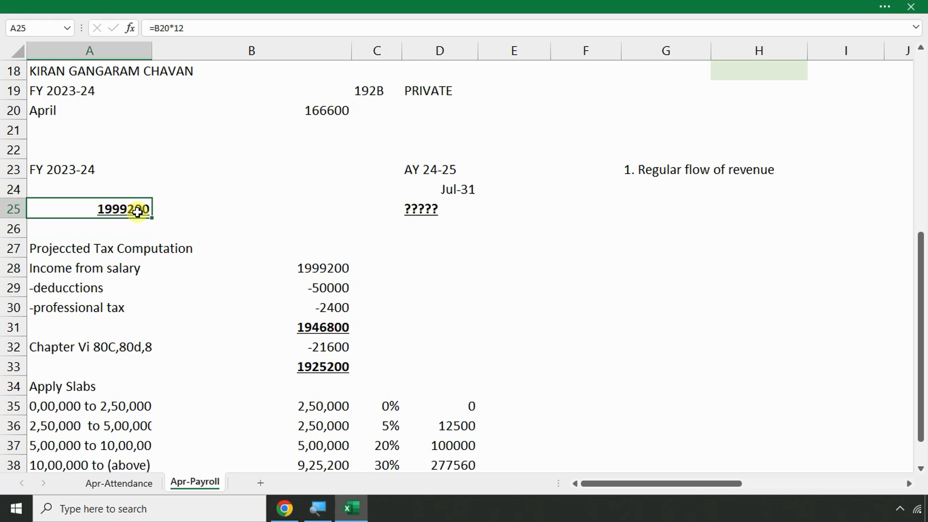
pyautogui.scroll(-3, 174, 211)
pyautogui.click(456, 309)
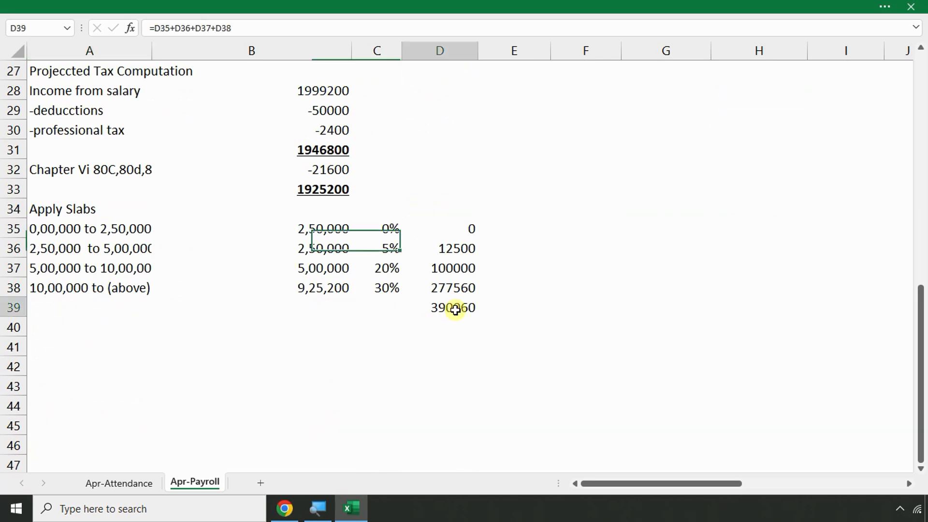
pyautogui.hotkey('ctrl', 'b')
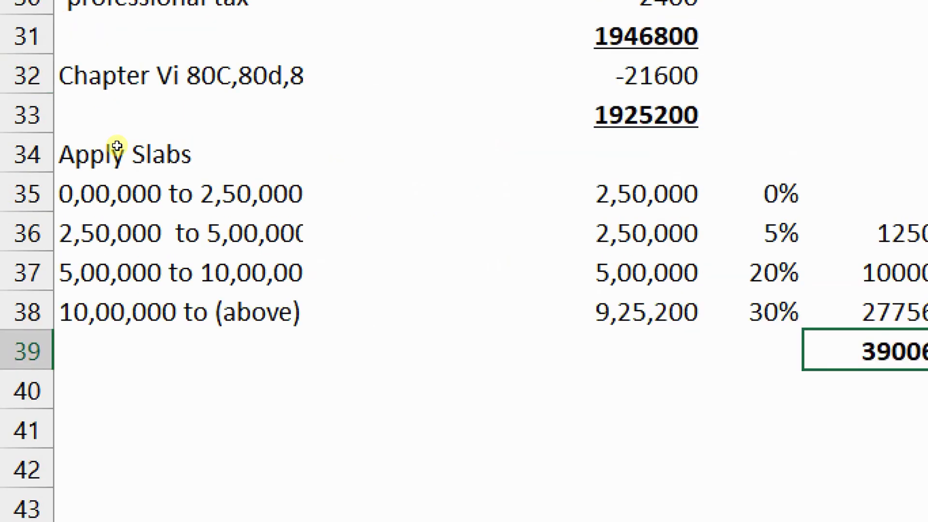
# Apply All Borders to the slab table A35:D38
pyautogui.moveTo(94, 188); pyautogui.dragTo(700, 279)
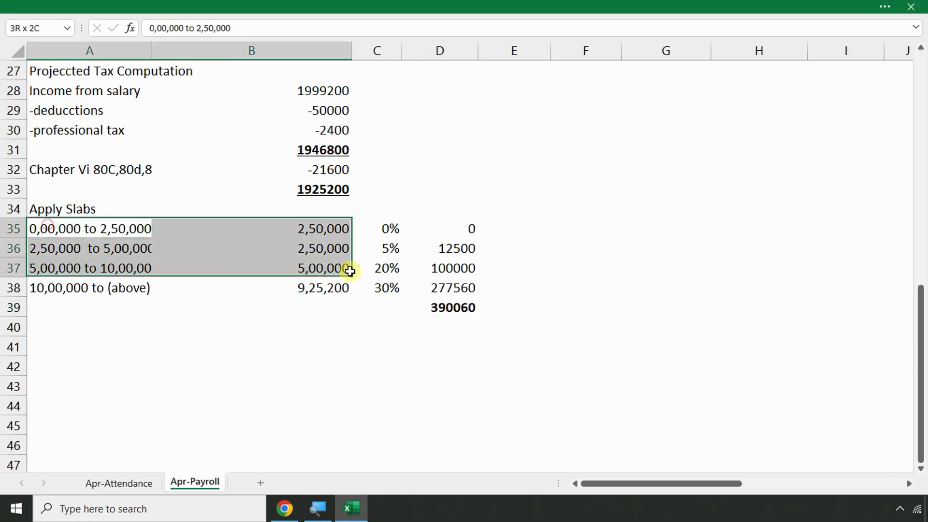
pyautogui.moveTo(350, 271); pyautogui.dragTo(465, 289)
pyautogui.click(93, 5)
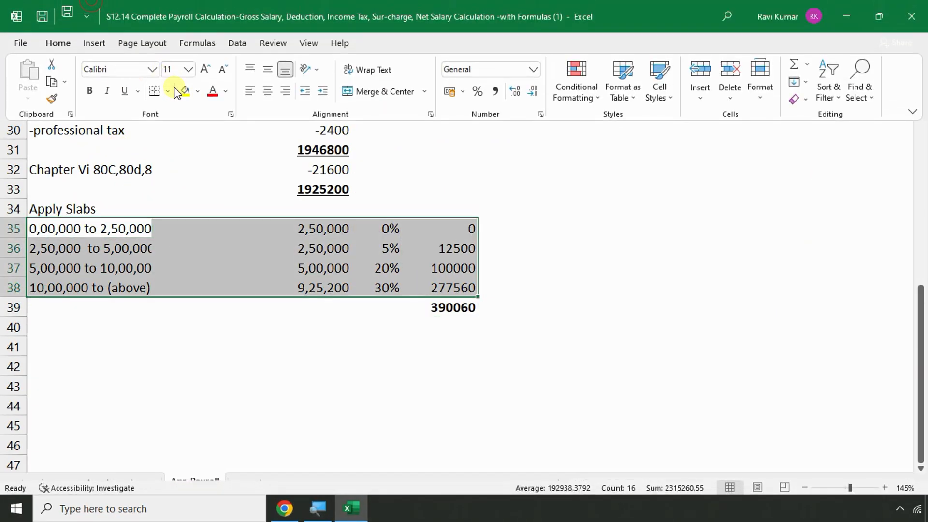
pyautogui.click(167, 90)
pyautogui.click(179, 208)
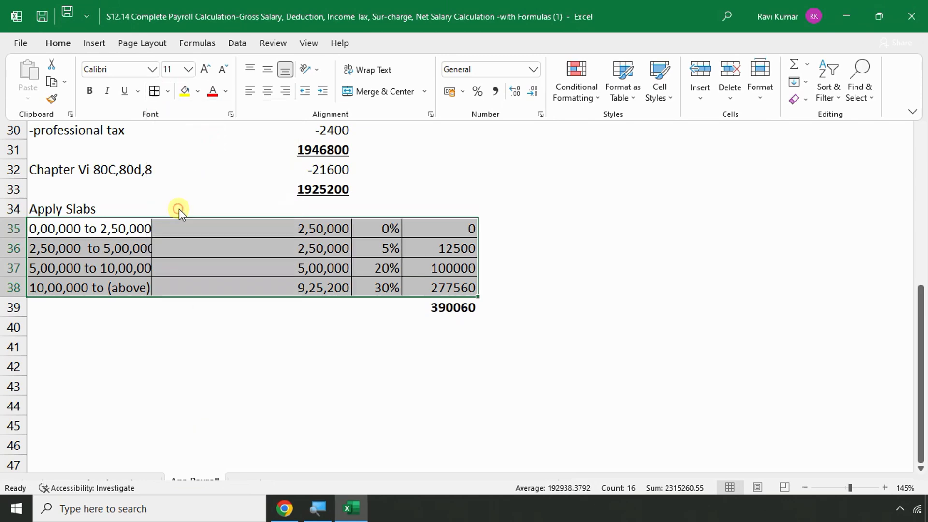
pyautogui.click(414, 350)
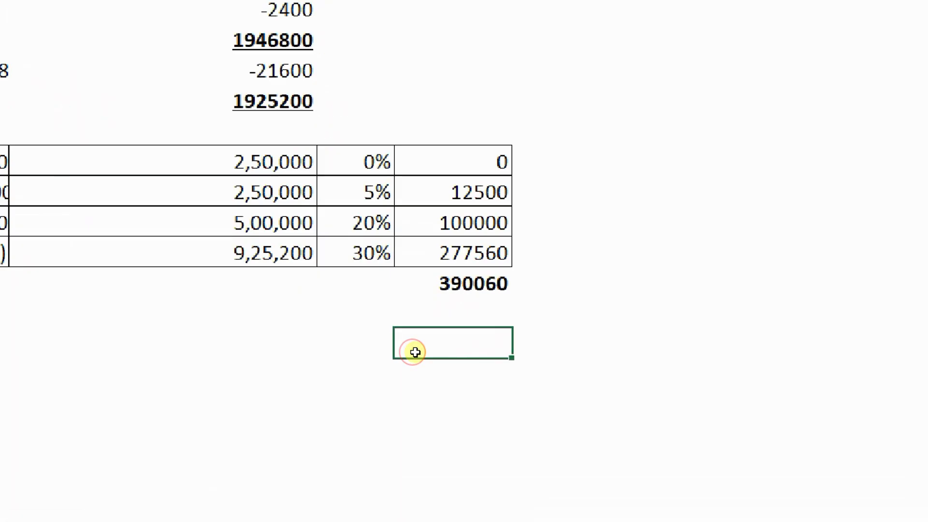
# Enter '87(a)' in C40 and 'Tax rebate , 12500 (<5,00,000)' in the cell to its left
pyautogui.click(374, 325)
pyautogui.doubleClick(374, 326)
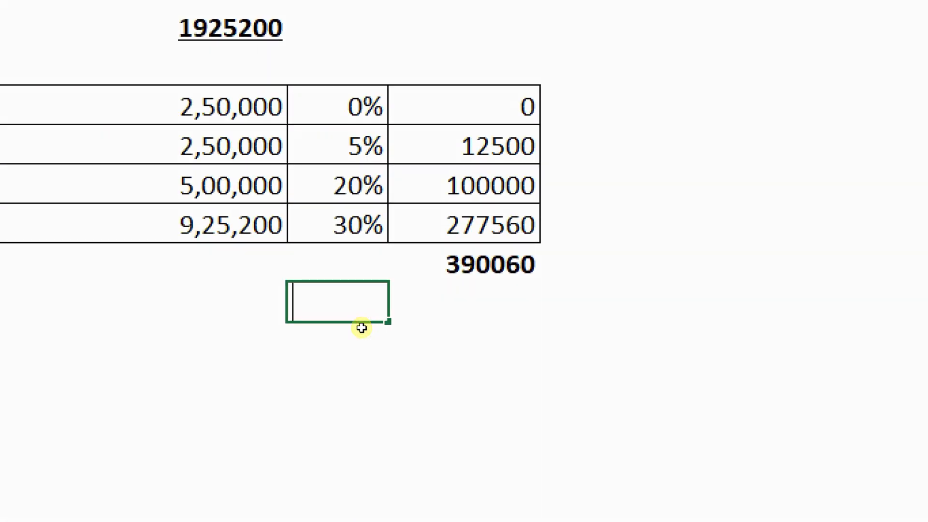
pyautogui.write('87(a)')
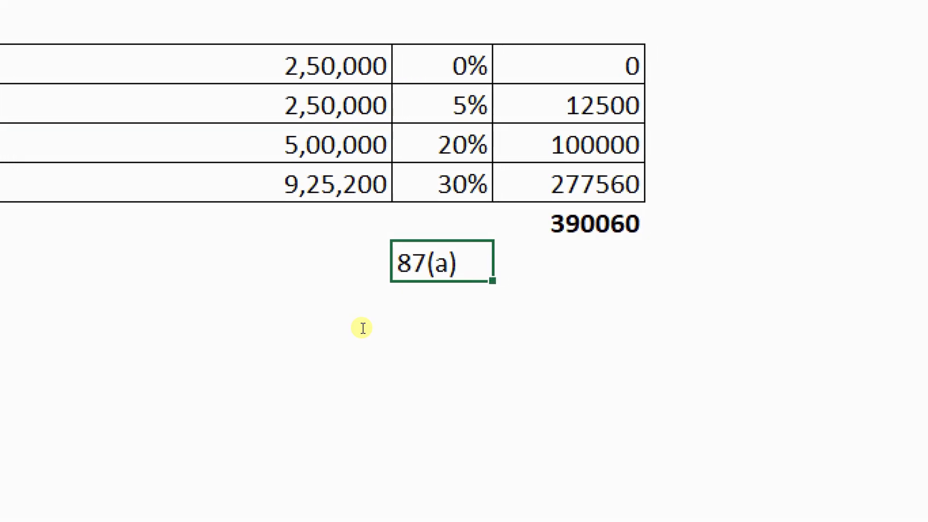
pyautogui.press('Return')
pyautogui.press('Up')
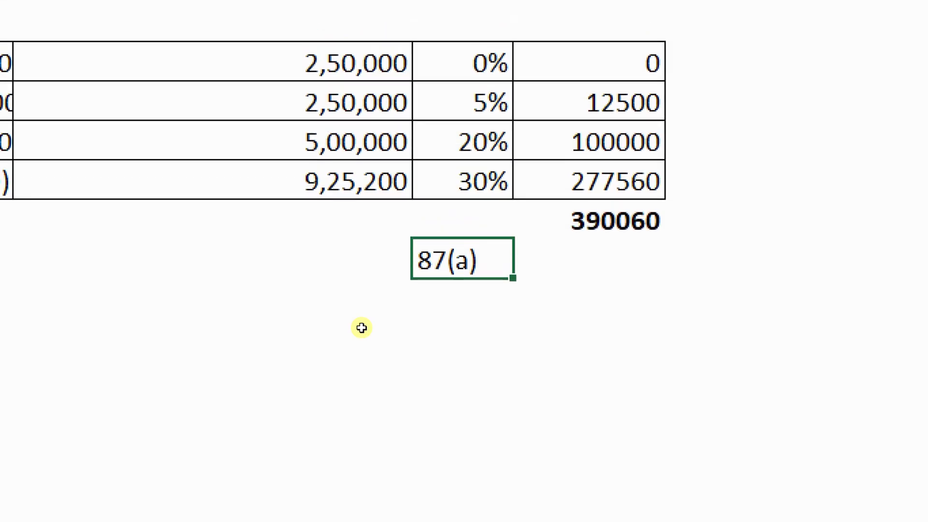
pyautogui.press('Left')
pyautogui.write('Tax ')
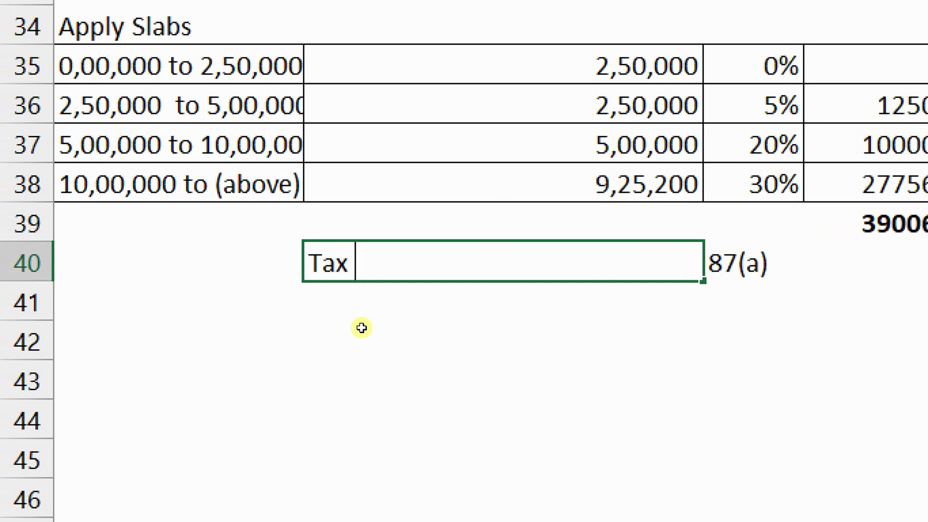
pyautogui.write('rebate , ')
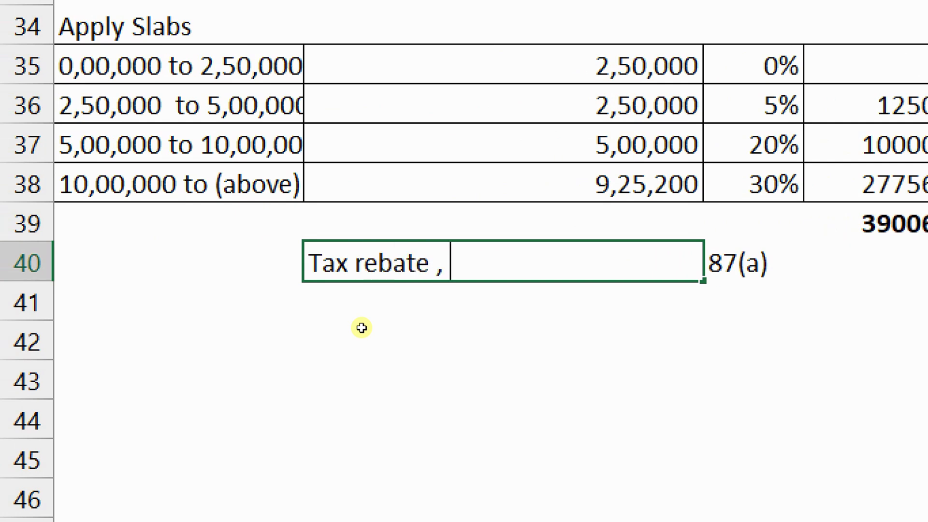
pyautogui.write('12500')
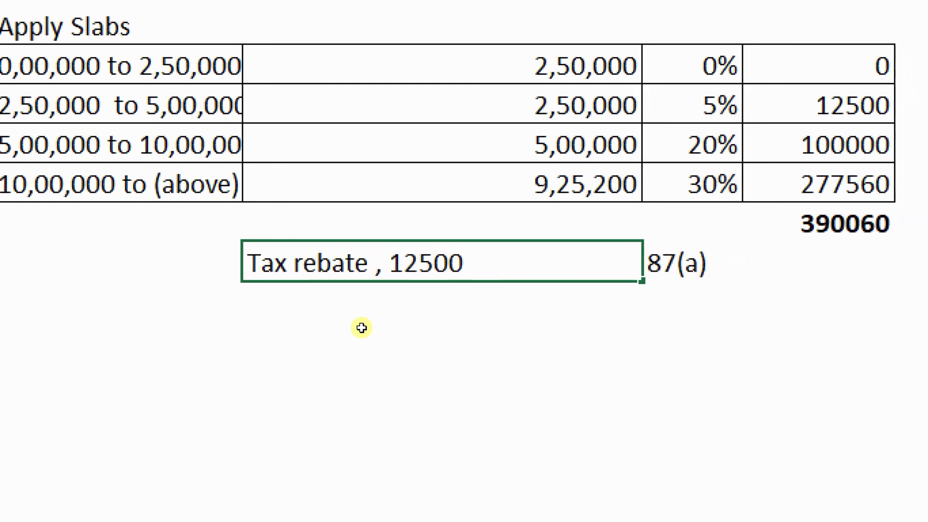
pyautogui.write(' (<5')
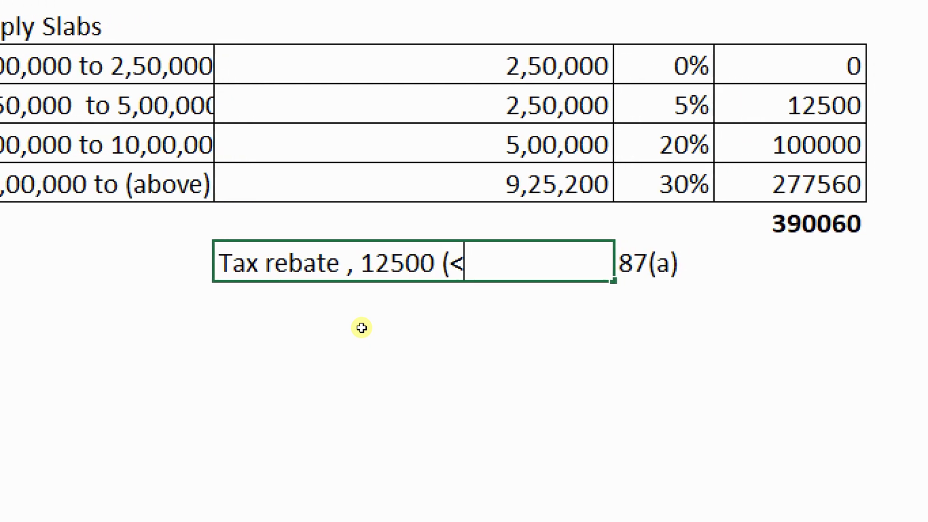
pyautogui.write(',00,000')
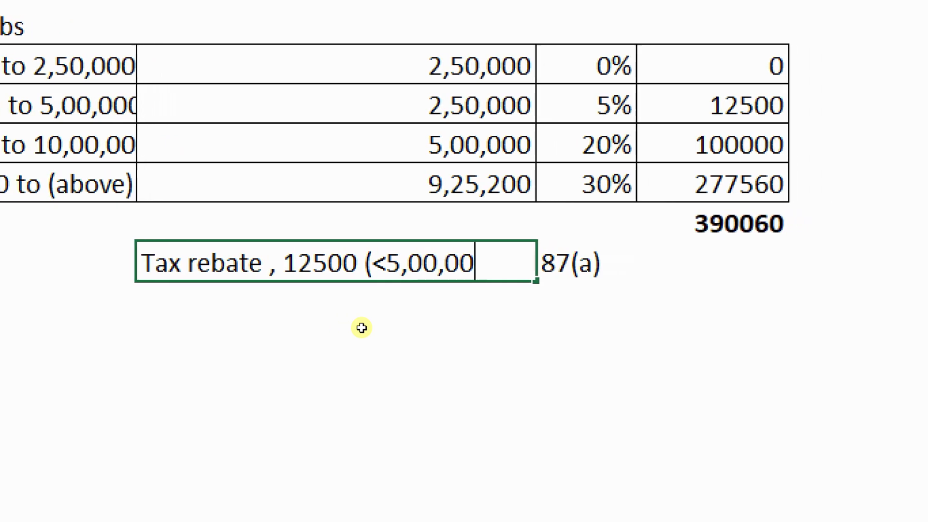
pyautogui.write(')')
pyautogui.press('Return')
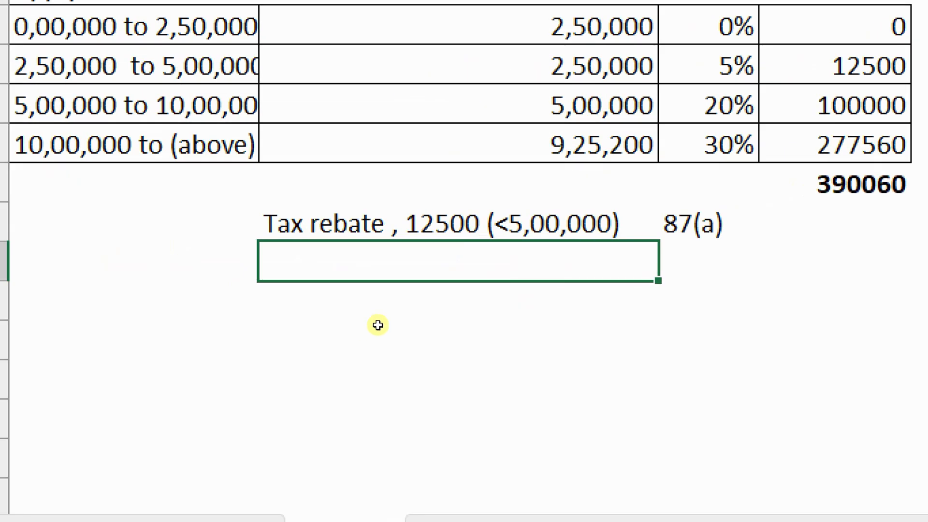
pyautogui.press('Up')
pyautogui.press('Right')
pyautogui.press('Right')
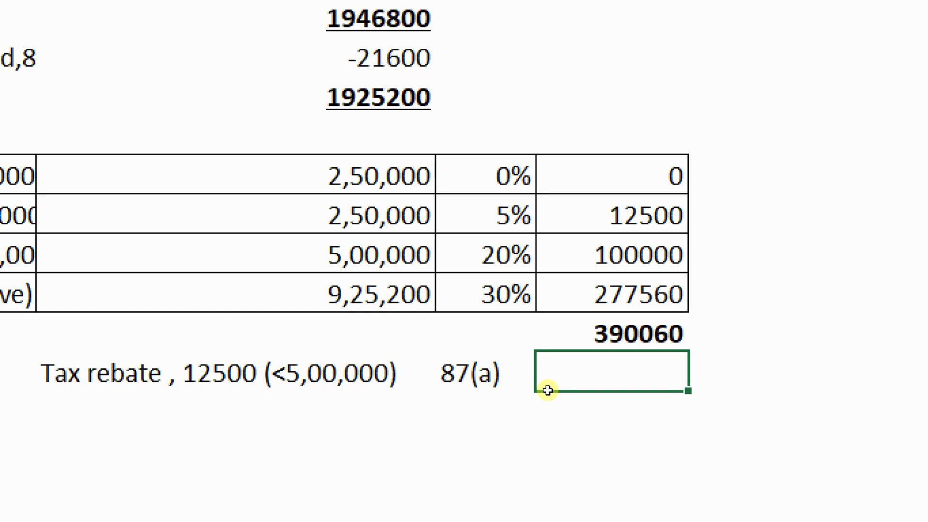
# Enter a rebate of 0 and compute the tax after rebate, =D39-D40, as 390060
pyautogui.write('0')
pyautogui.press('Return')
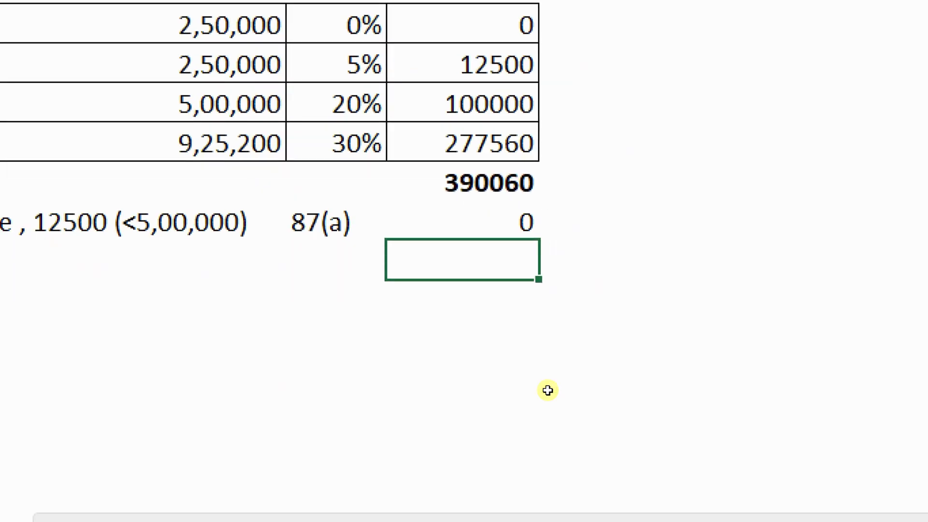
pyautogui.write('=')
pyautogui.press('Up')
pyautogui.press('Up')
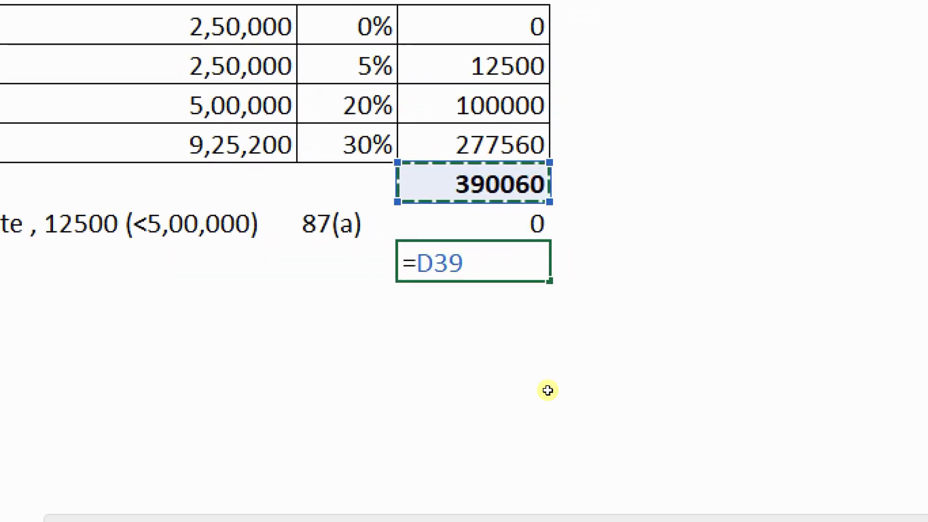
pyautogui.write('-')
pyautogui.press('Up')
pyautogui.press('Return')
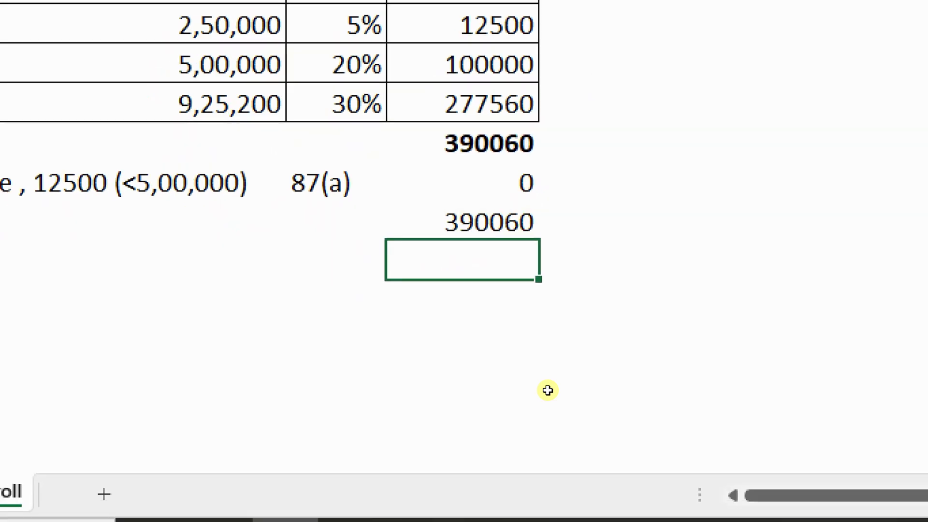
pyautogui.press('Up')
pyautogui.press('Left')
# Label the rows Tax, Cess @ 4% and S.C, bolding the Tax label and 390060
pyautogui.write('Tax')
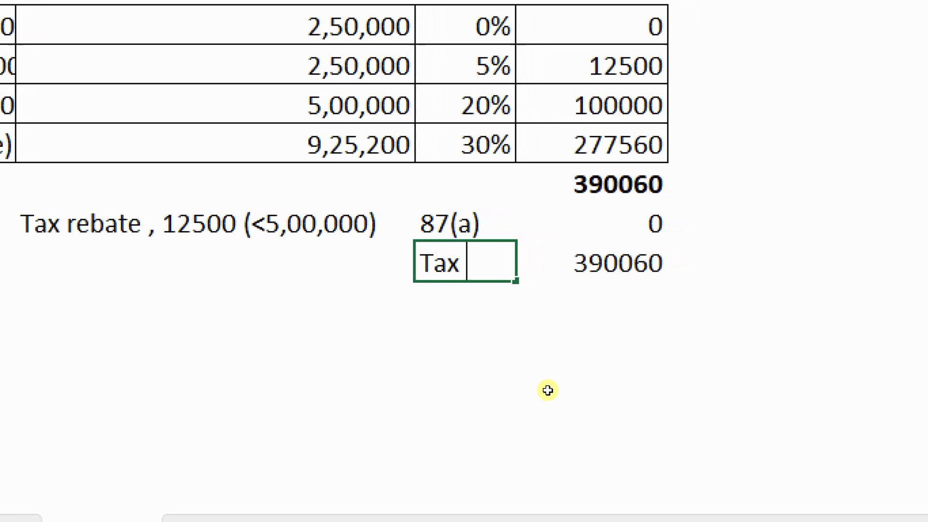
pyautogui.press('Return')
pyautogui.write('Cess')
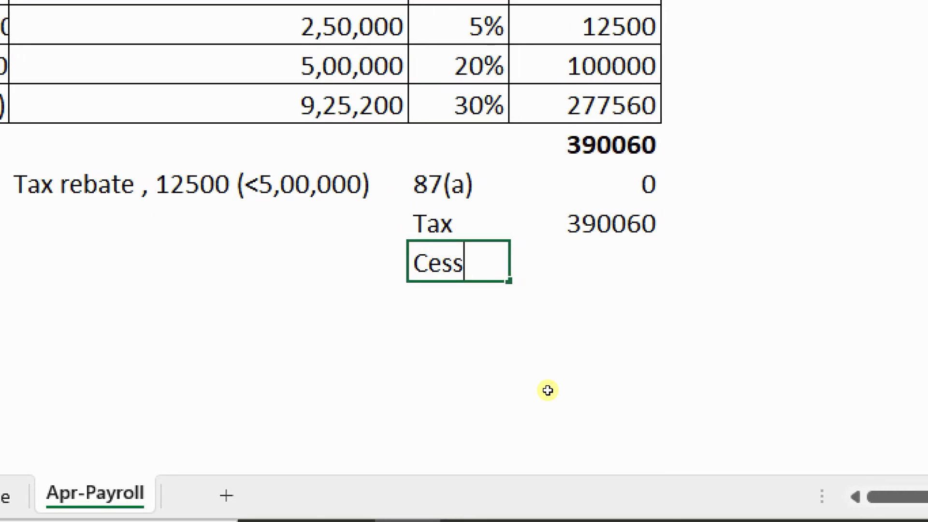
pyautogui.write(' @ 4%')
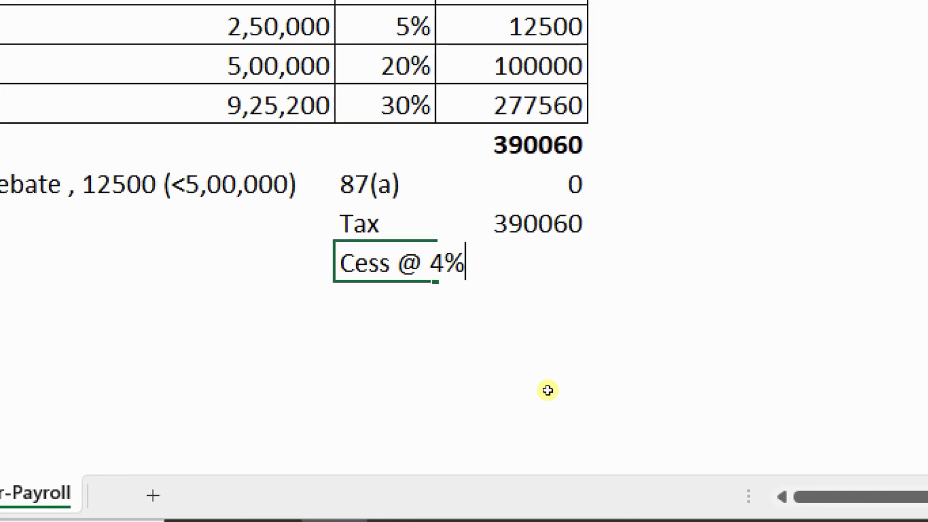
pyautogui.press('Return')
pyautogui.write('S')
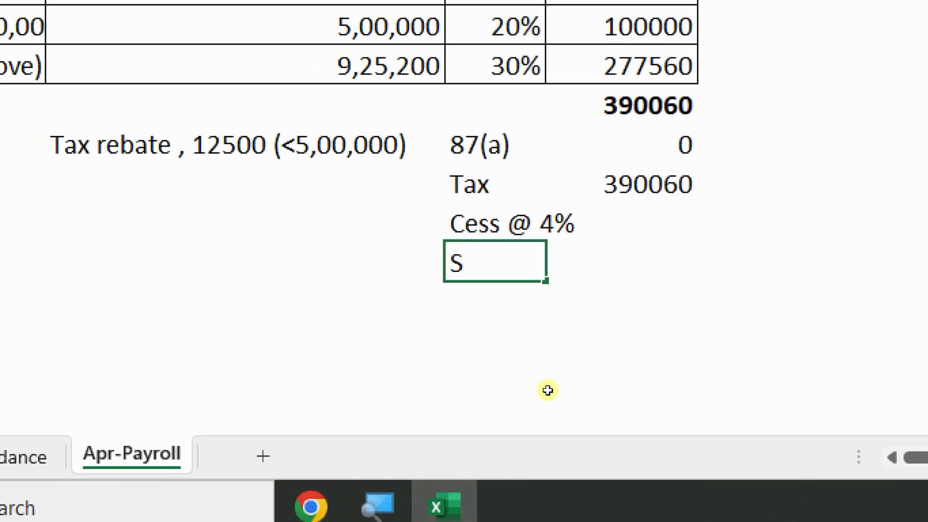
pyautogui.write('.C')
pyautogui.press('Return')
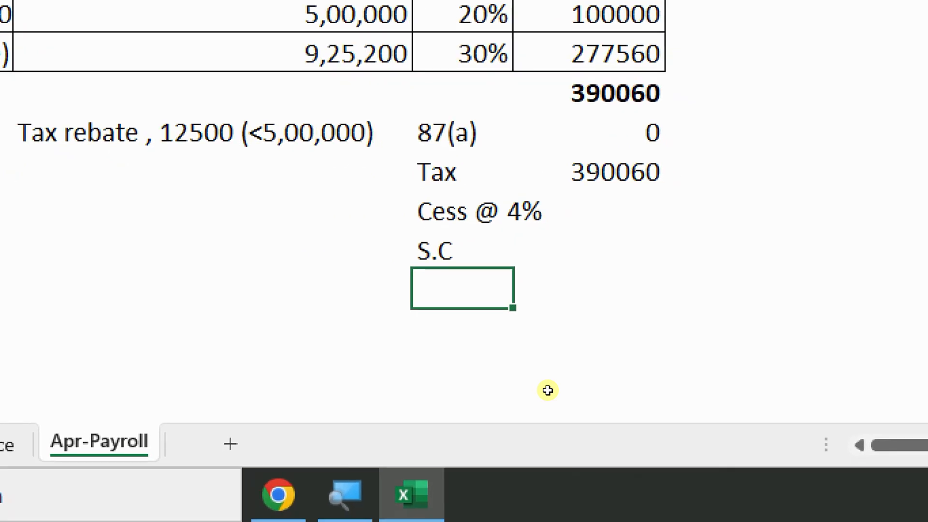
pyautogui.press('Up')
pyautogui.press('Up')
pyautogui.press('Up')
pyautogui.hotkey('ctrl', 'b')
pyautogui.press('Right')
pyautogui.hotkey('ctrl', 'b')
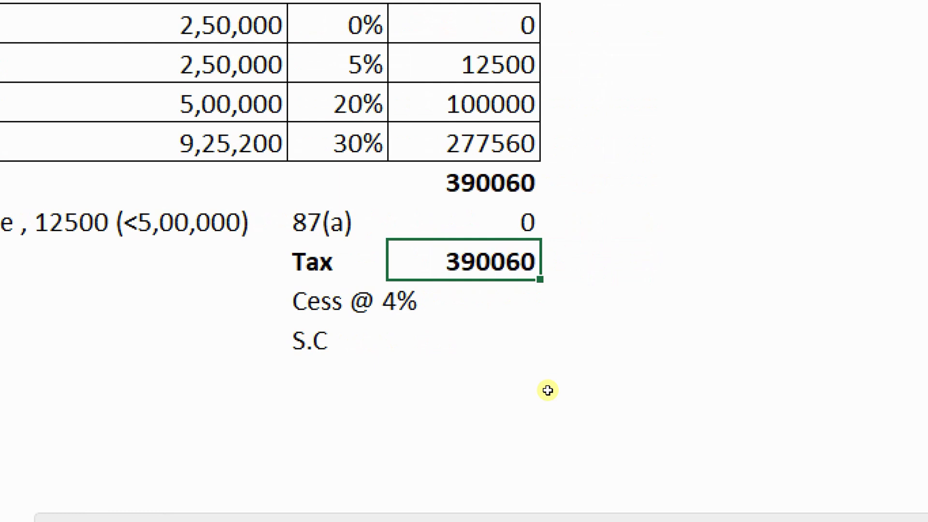
pyautogui.press('Down')
pyautogui.press('Left')
# Add surcharge notes '10% s.c on Tax > 50L' and '15% S.C ON Tax >1cr'
pyautogui.press('Right')
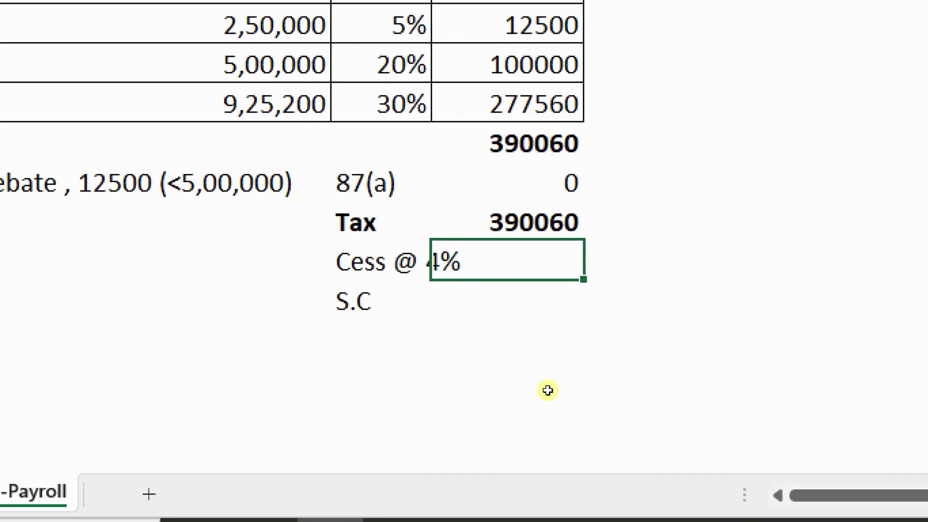
pyautogui.press('Down')
pyautogui.press('Left')
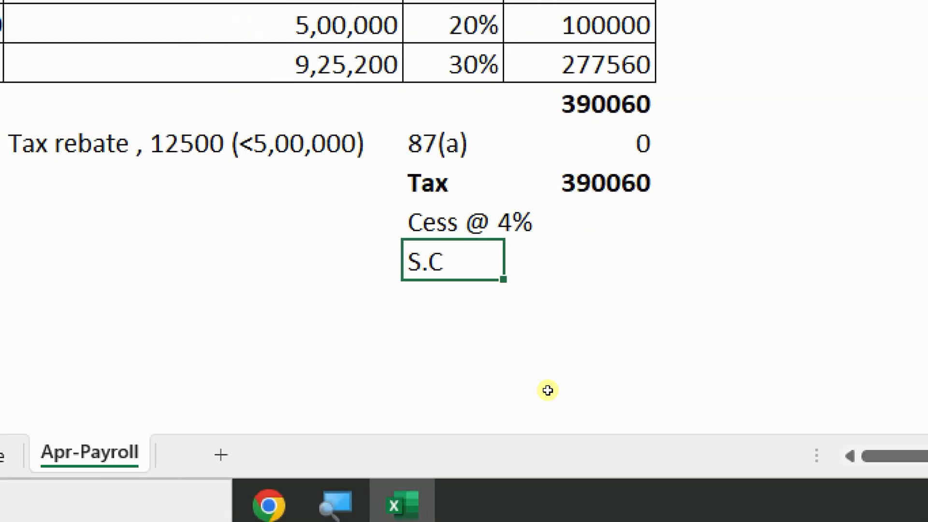
pyautogui.press('Left')
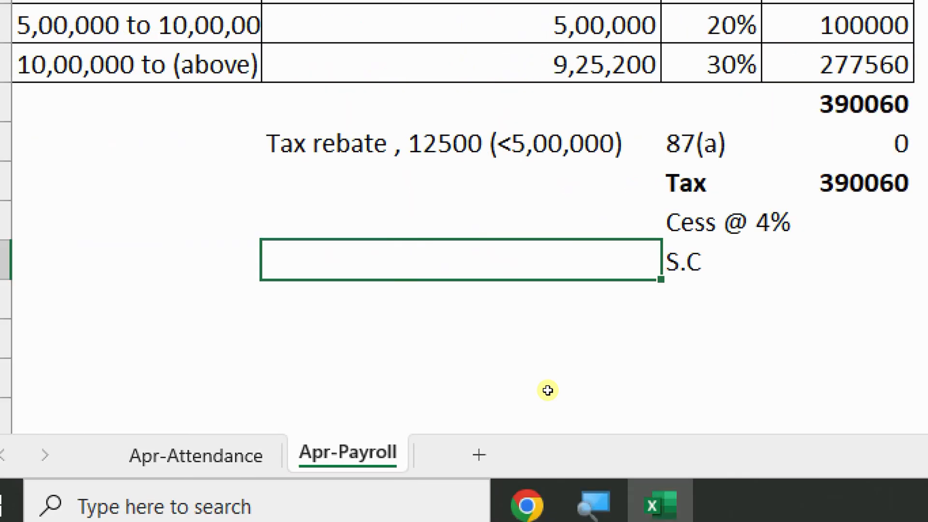
pyautogui.write('10')
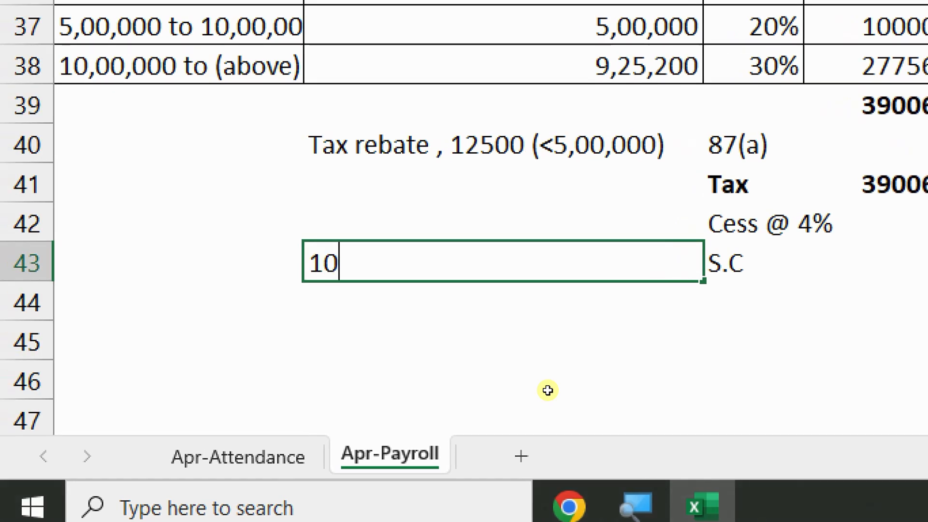
pyautogui.write('% s.c on Ta')
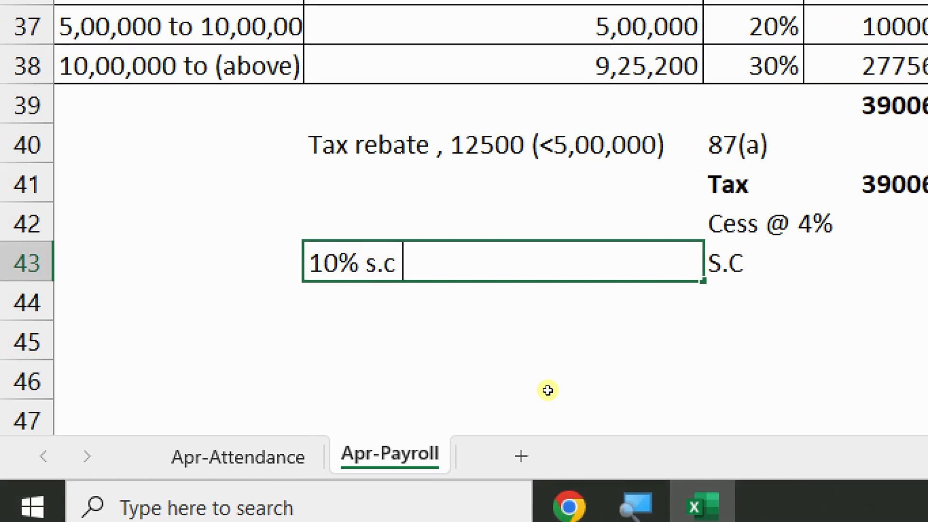
pyautogui.write('x ')
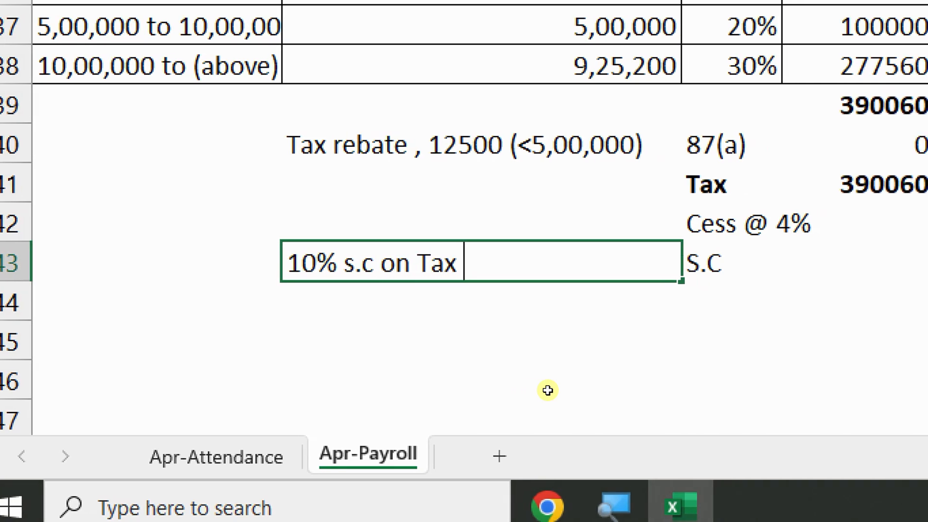
pyautogui.write('> 50L')
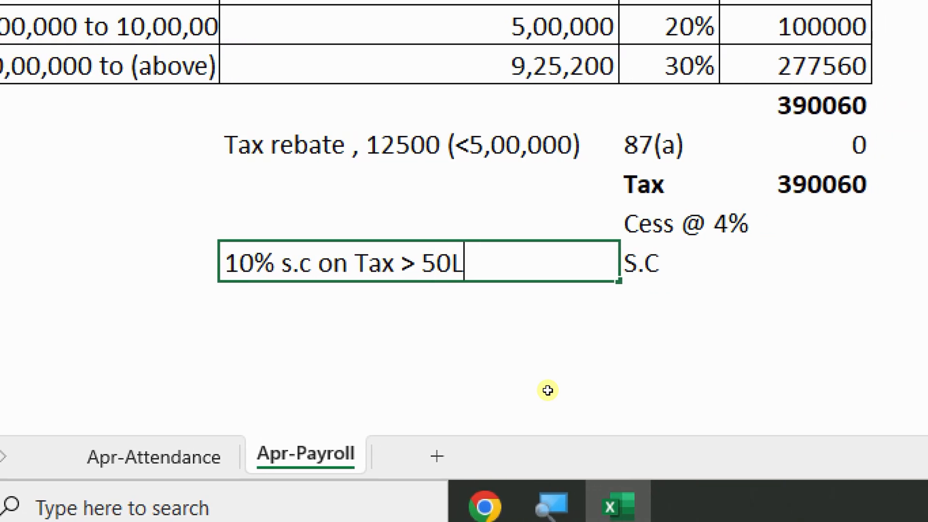
pyautogui.press('Return')
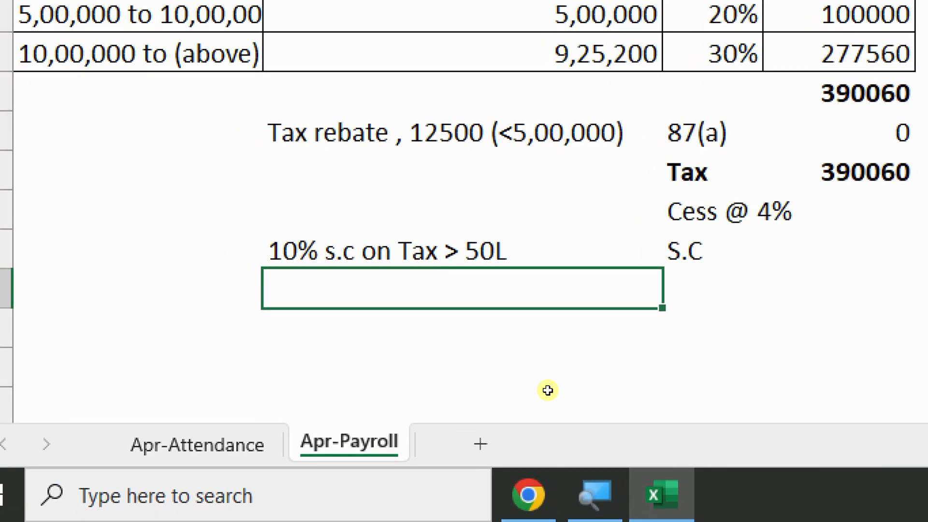
pyautogui.write('15')
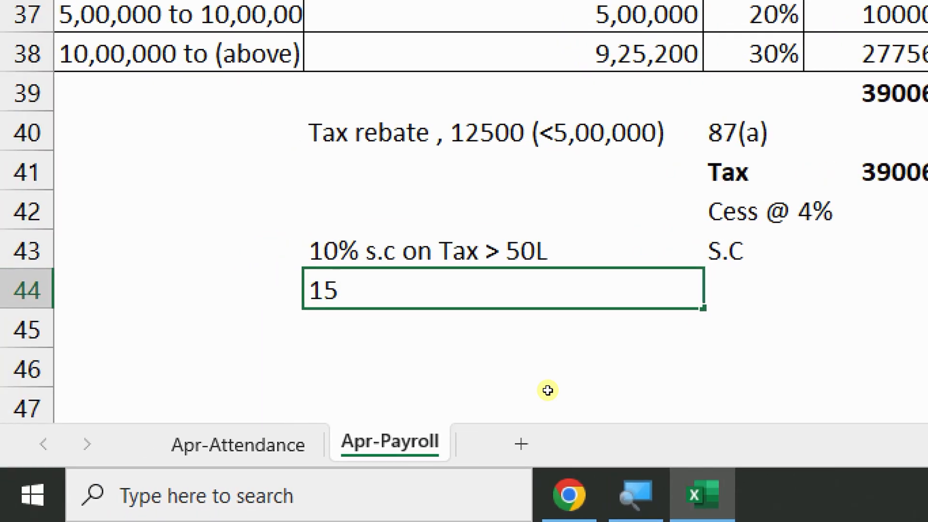
pyautogui.write('% S.C O')
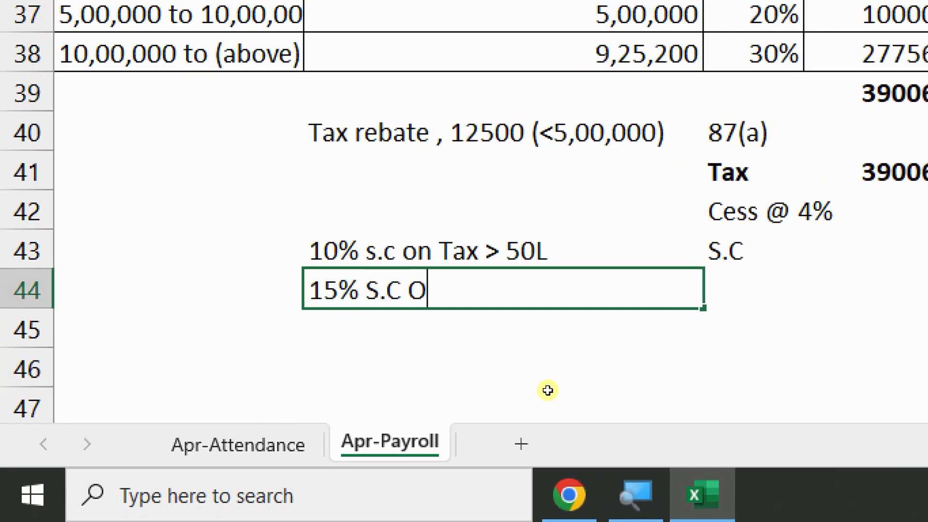
pyautogui.write('N Tax >')
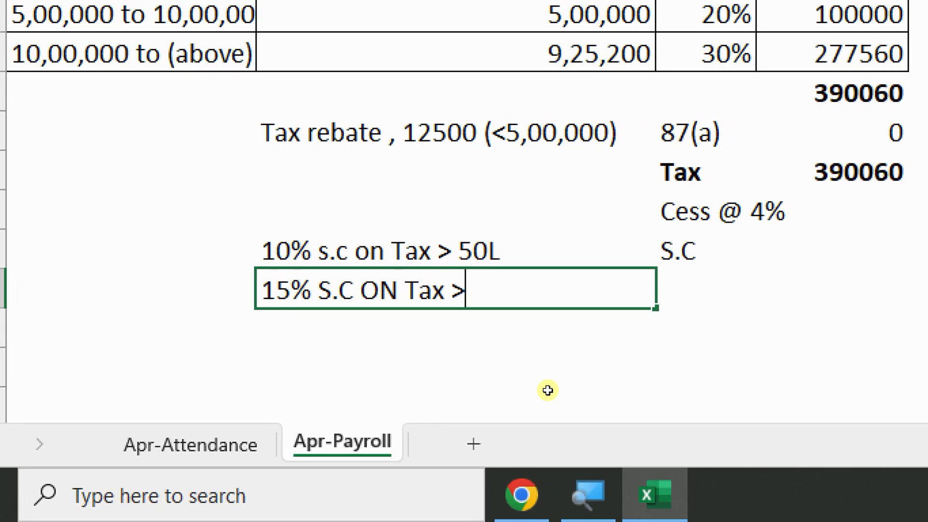
pyautogui.write('1cr')
pyautogui.press('Return')
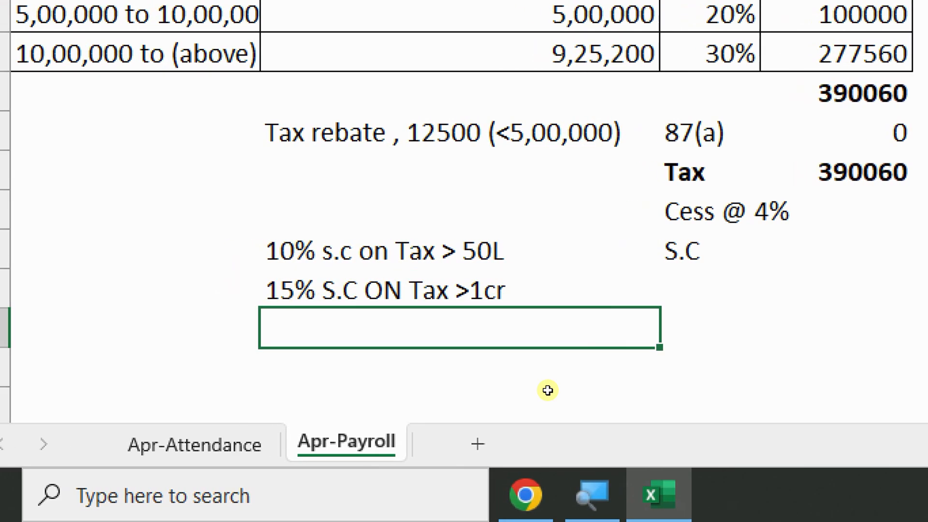
# Add surcharge notes for 20% on tax above 2cr and 25% on tax above 5cr
pyautogui.write('20%')
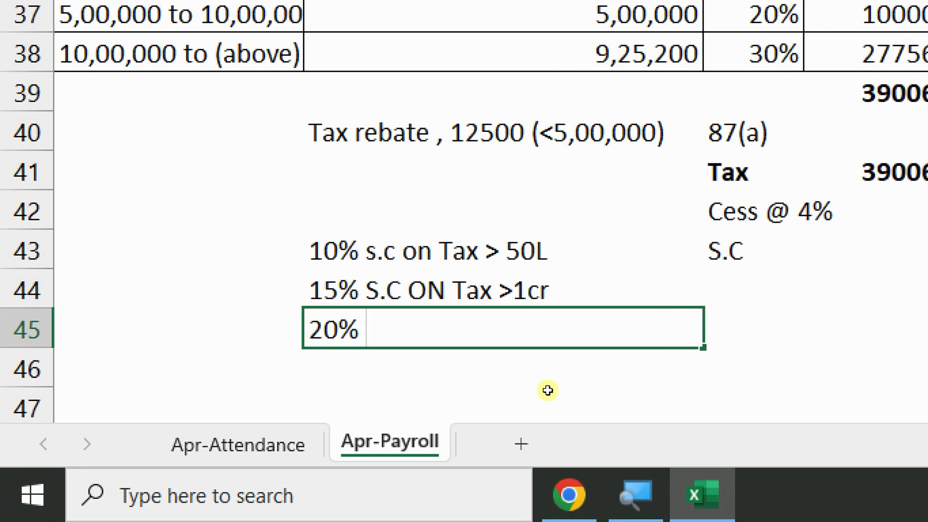
pyautogui.write(' sc. On Ytax')
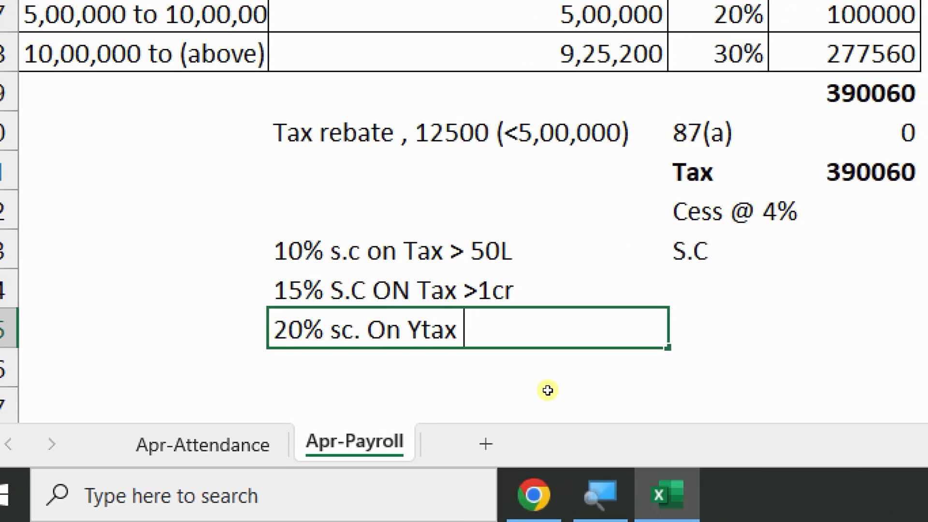
pyautogui.press('BackSpace')
pyautogui.press('BackSpace')
pyautogui.press('BackSpace')
pyautogui.press('BackSpace')
pyautogui.press('BackSpace')
pyautogui.write('tax ')
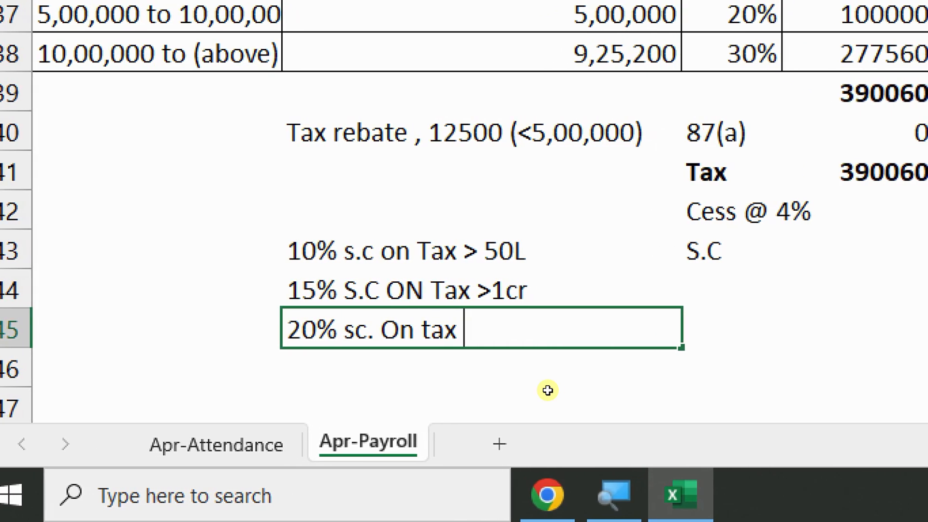
pyautogui.write('> 2cr')
pyautogui.press('Return')
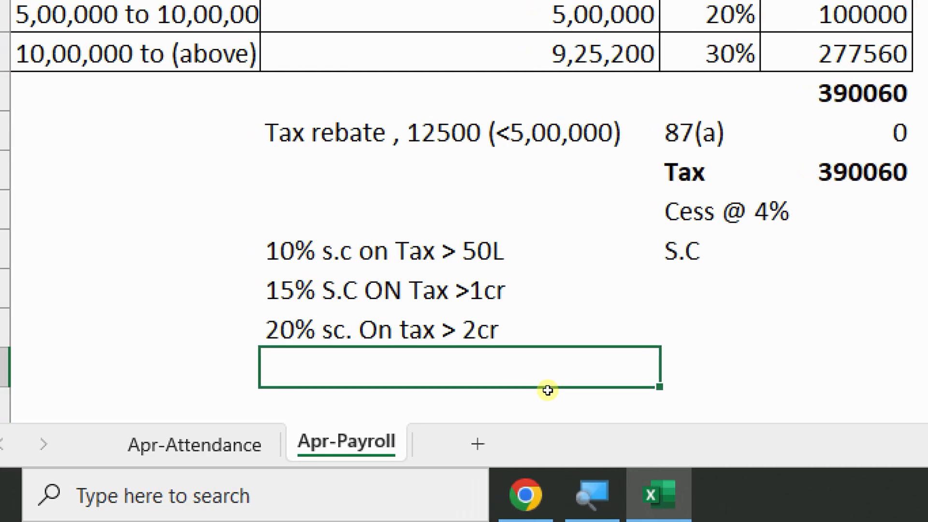
pyautogui.write('25%')
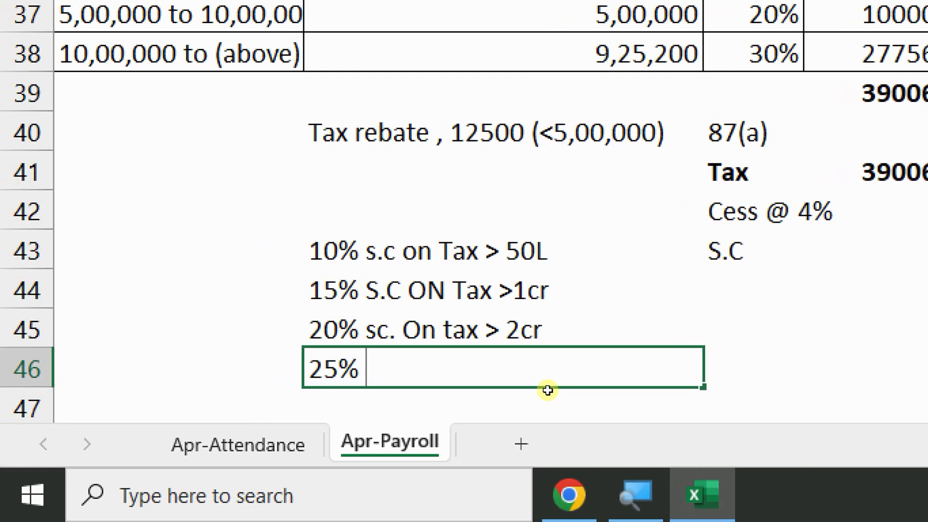
pyautogui.press('BackSpace')
pyautogui.press('BackSpace')
pyautogui.press('BackSpace')
pyautogui.write('37')
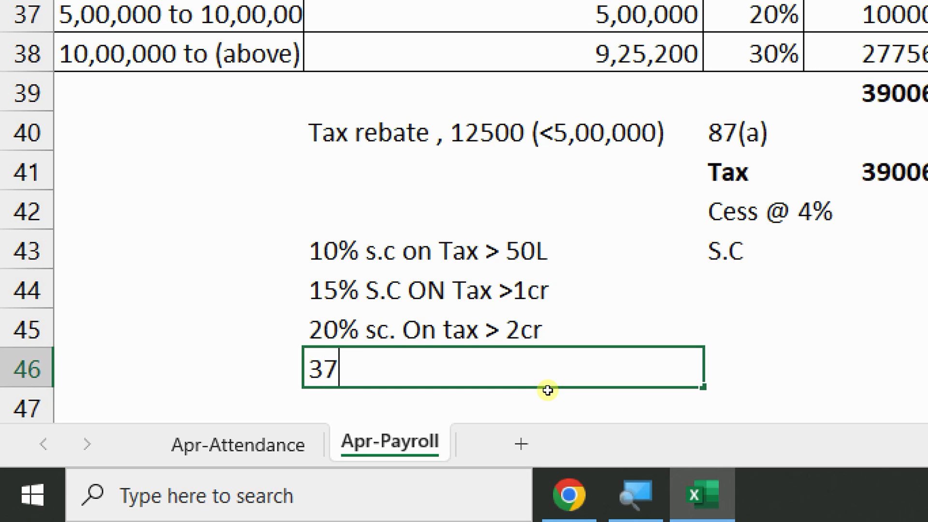
pyautogui.press('BackSpace')
pyautogui.press('BackSpace')
pyautogui.write('25% ')
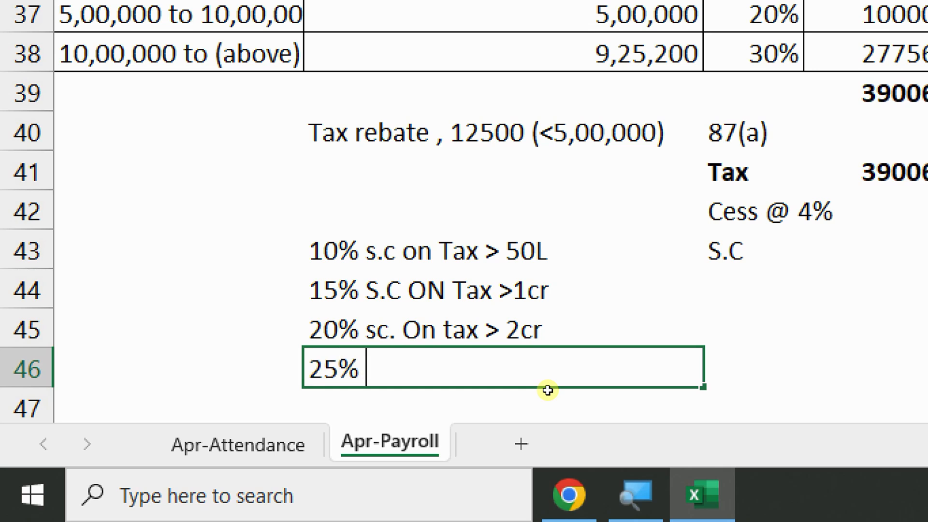
pyautogui.write('sc 1500')
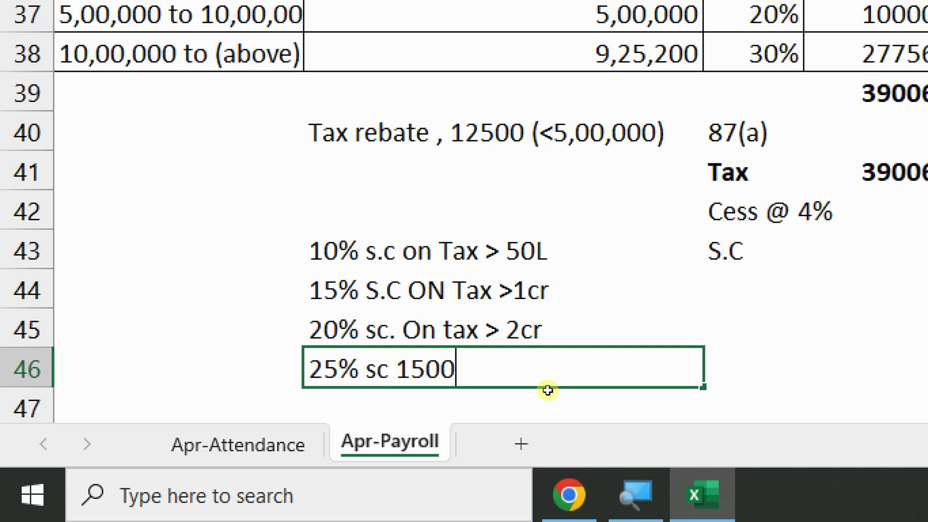
pyautogui.press('BackSpace')
pyautogui.press('BackSpace')
pyautogui.press('BackSpace')
pyautogui.press('BackSpace')
pyautogui.write('on Tax  >')
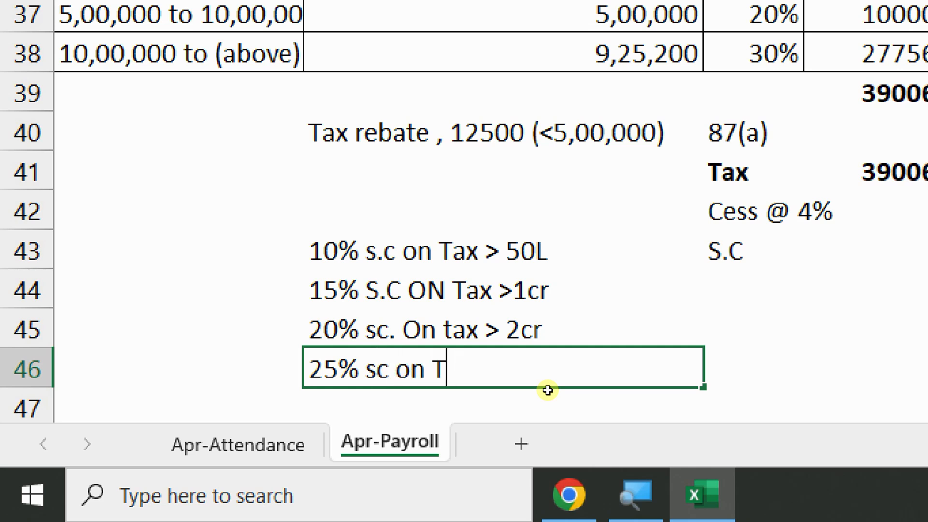
pyautogui.write('5cr')
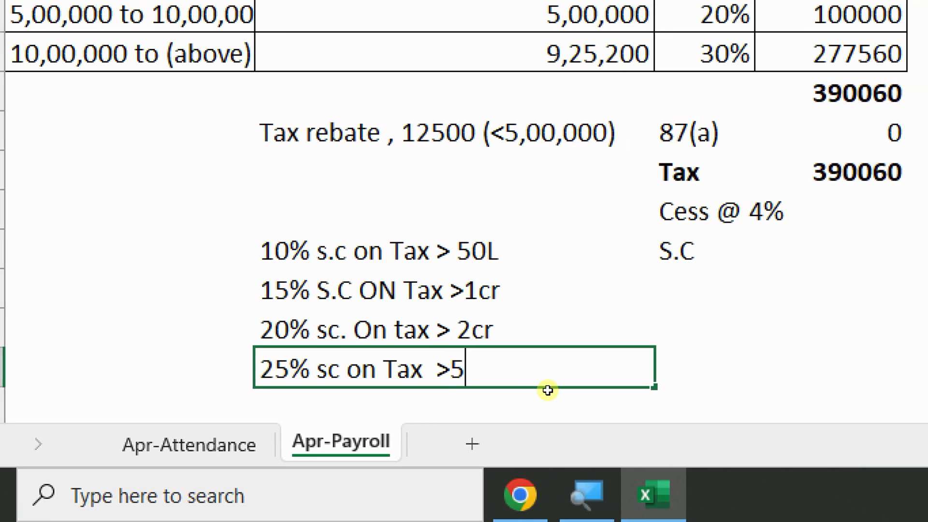
pyautogui.press('Return')
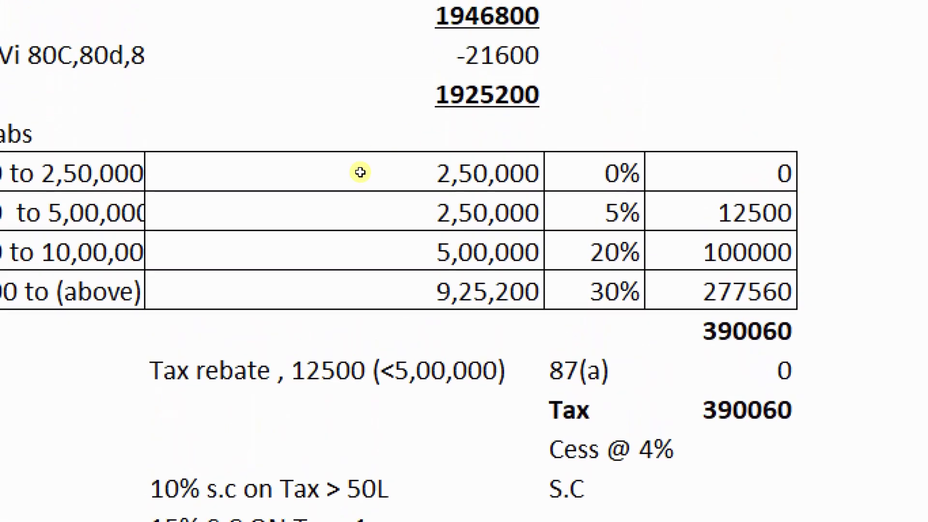
pyautogui.click(346, 97)
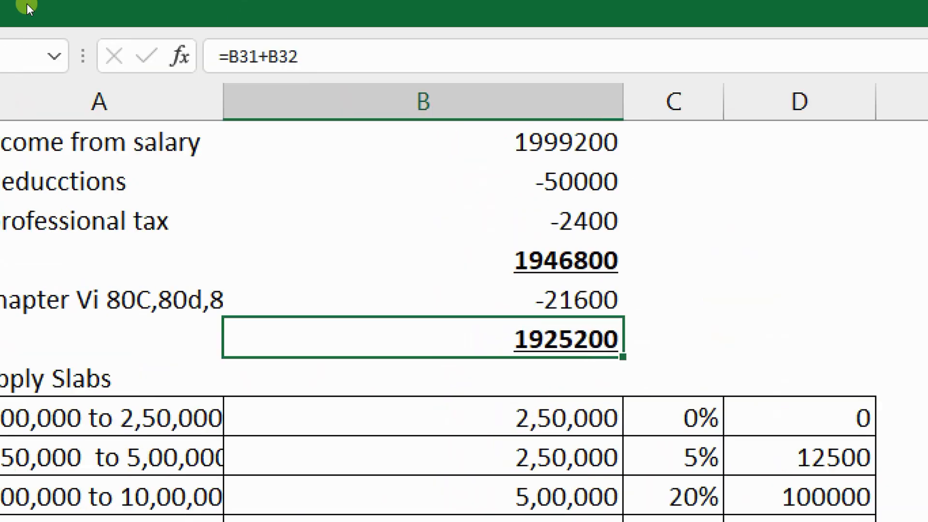
pyautogui.press('Up')
pyautogui.scroll(5, 177, 151)
pyautogui.scroll(4, 178, 152)
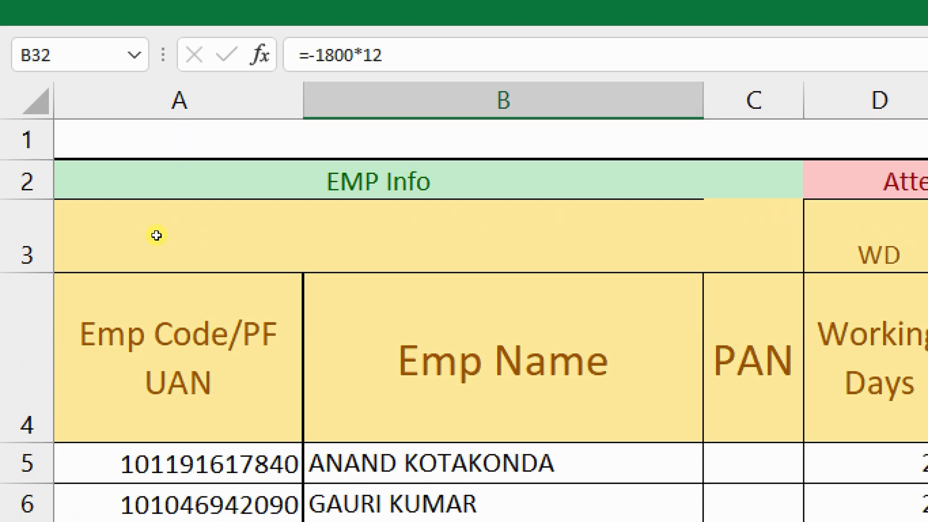
pyautogui.scroll(-3, 136, 180)
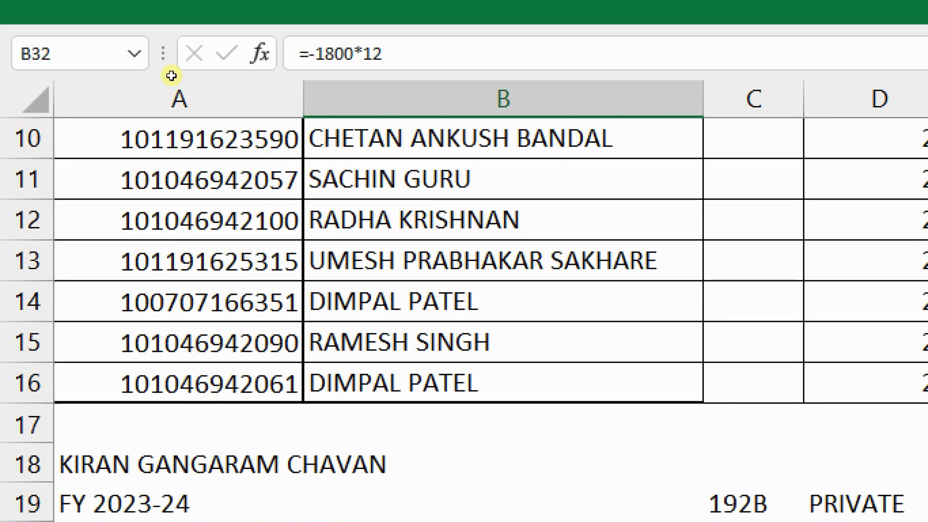
pyautogui.scroll(1, 181, 134)
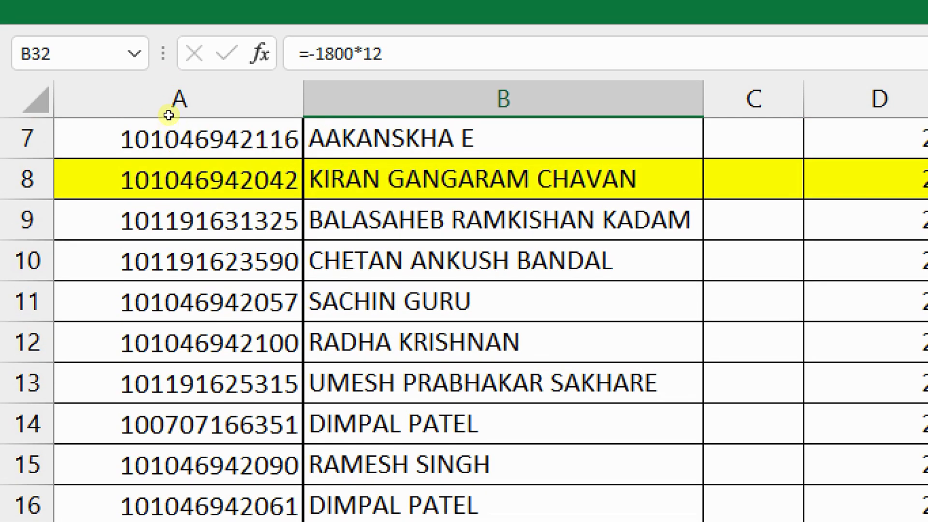
pyautogui.click(168, 114)
pyautogui.press('Right')
pyautogui.press('Right')
pyautogui.press('Right')
pyautogui.press('Right')
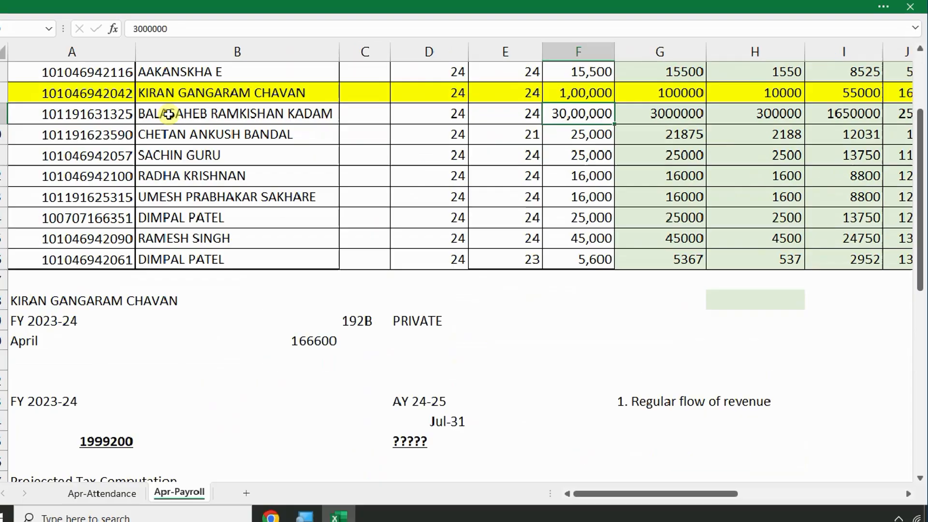
pyautogui.scroll(-12, 83, 302)
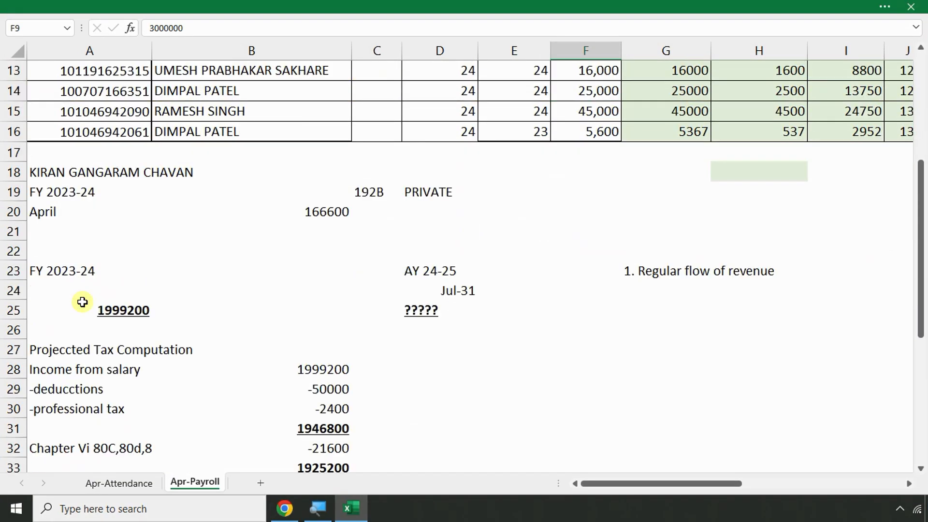
# Calculate =3000000*12 in A56, giving 36000000
pyautogui.click(106, 330)
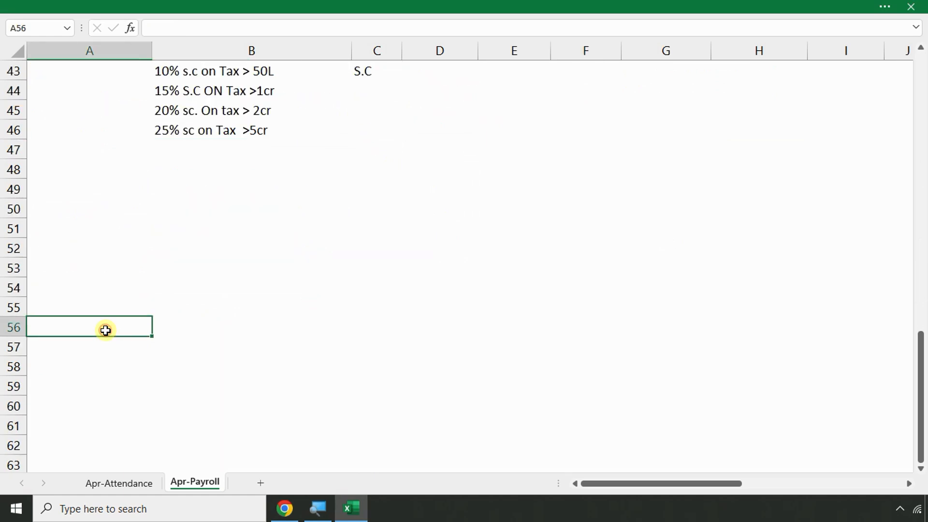
pyautogui.write('=3')
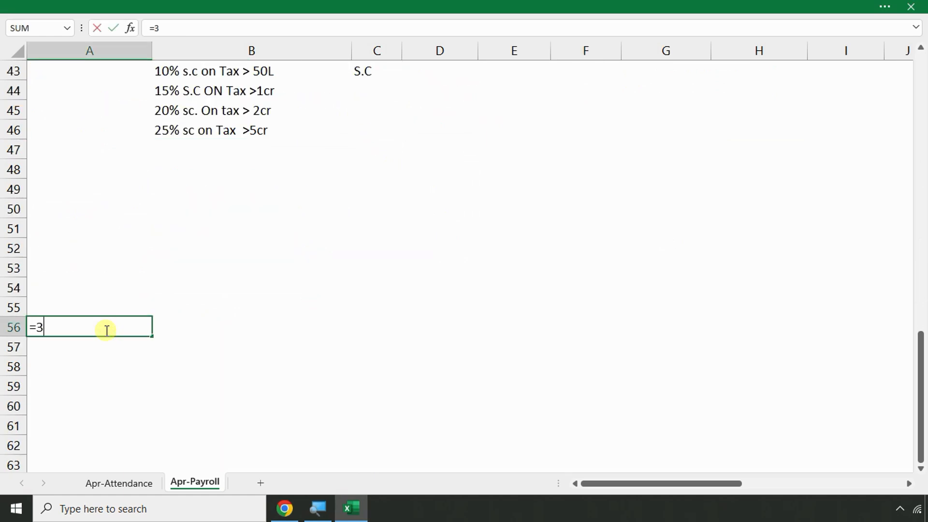
pyautogui.write('000000')
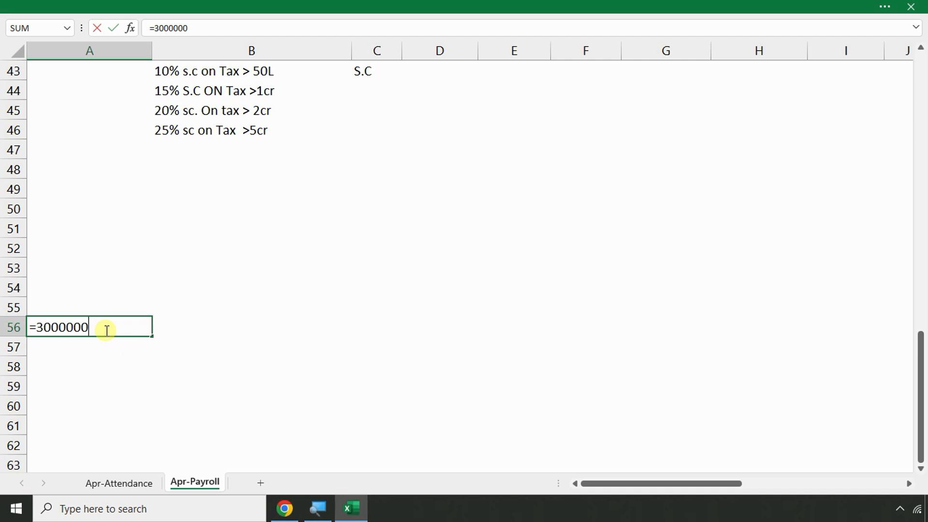
pyautogui.write('*12')
pyautogui.press('Return')
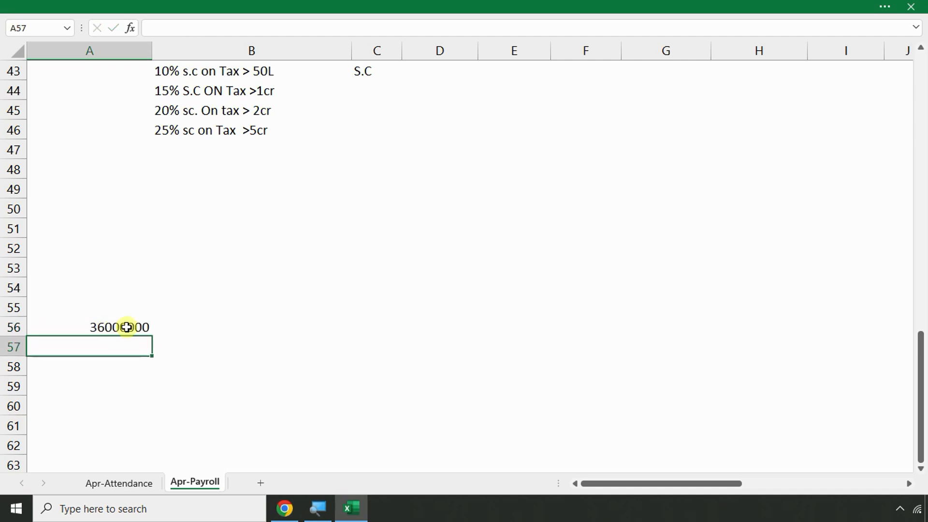
pyautogui.click(127, 327)
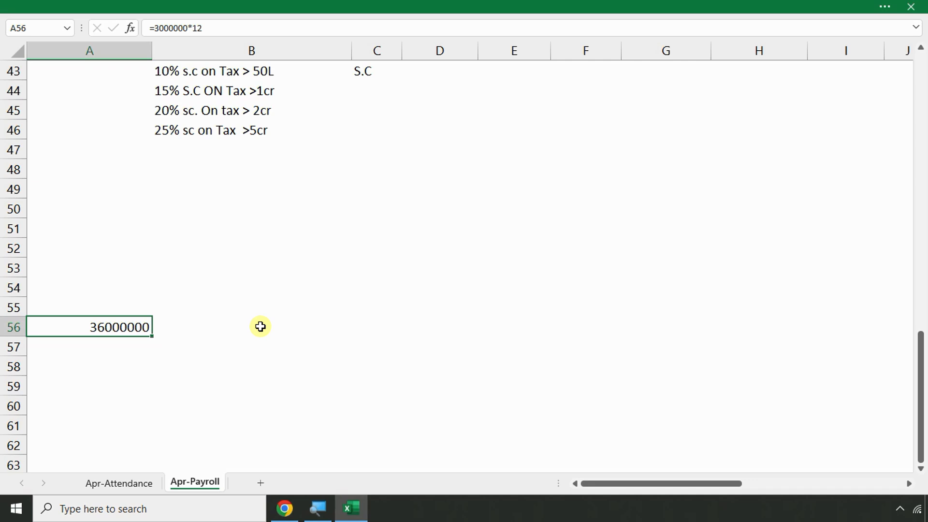
pyautogui.scroll(2, 291, 319)
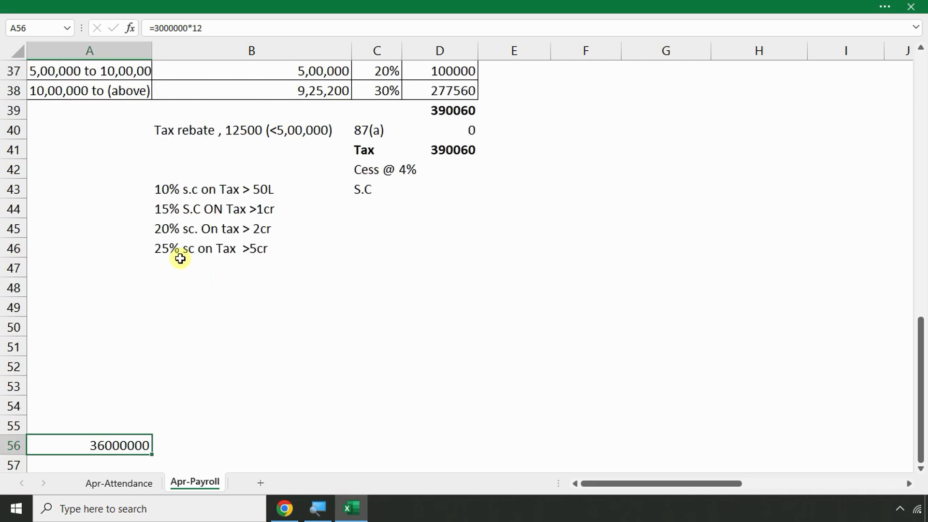
# Enter =D41*4/100 in D42 for a 15602.4 cess, and 0 for the surcharge in D43
pyautogui.scroll(1, 299, 250)
pyautogui.click(377, 209)
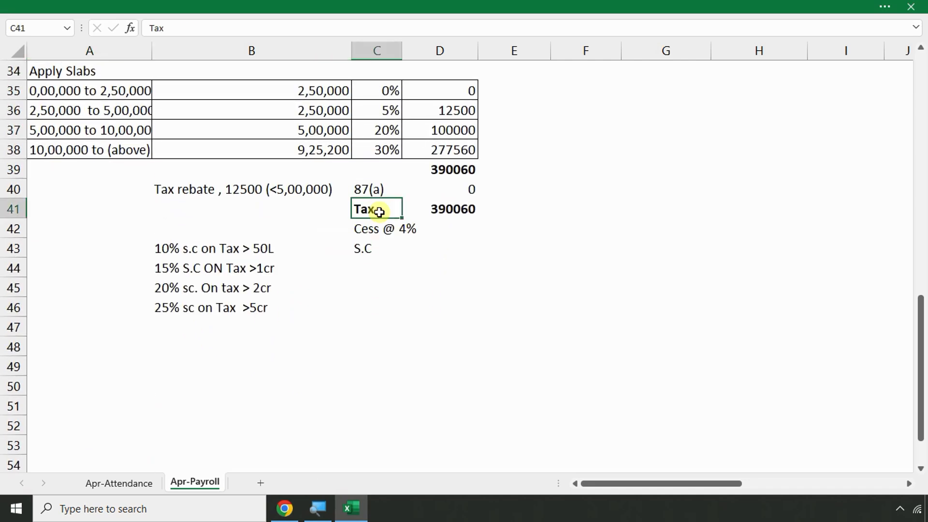
pyautogui.click(447, 229)
pyautogui.click(366, 207)
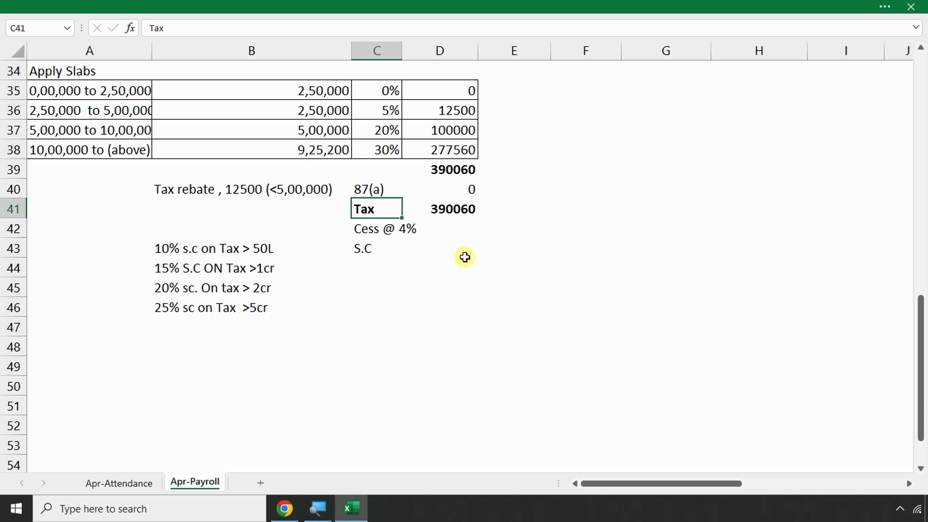
pyautogui.click(456, 220)
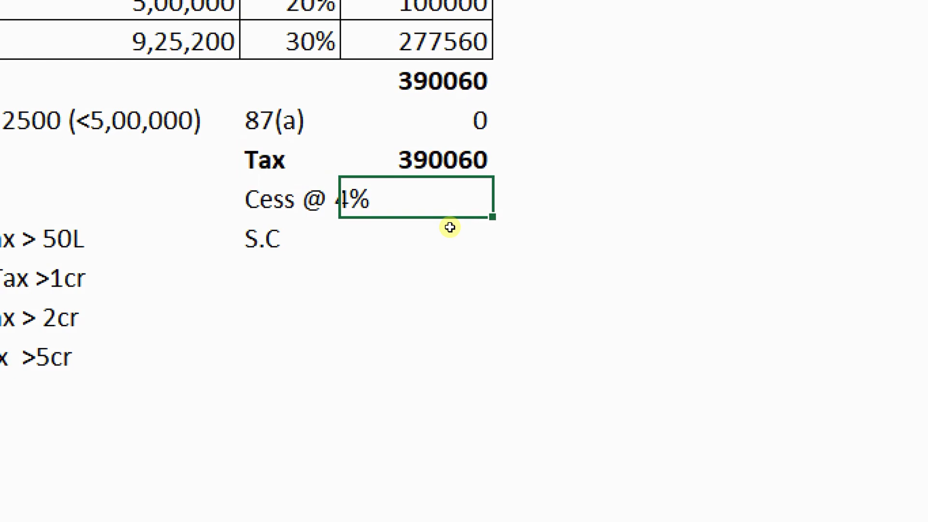
pyautogui.write('=')
pyautogui.click(402, 144)
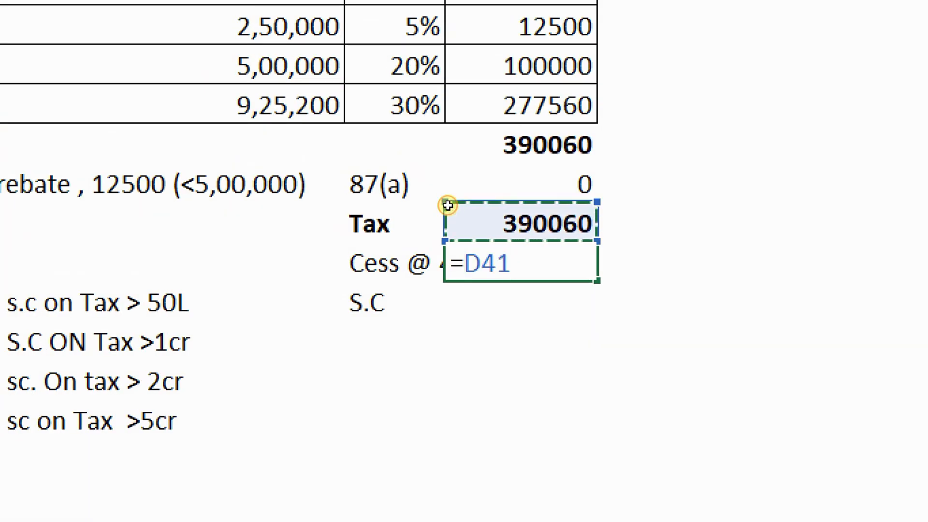
pyautogui.write('*4/100')
pyautogui.press('Return')
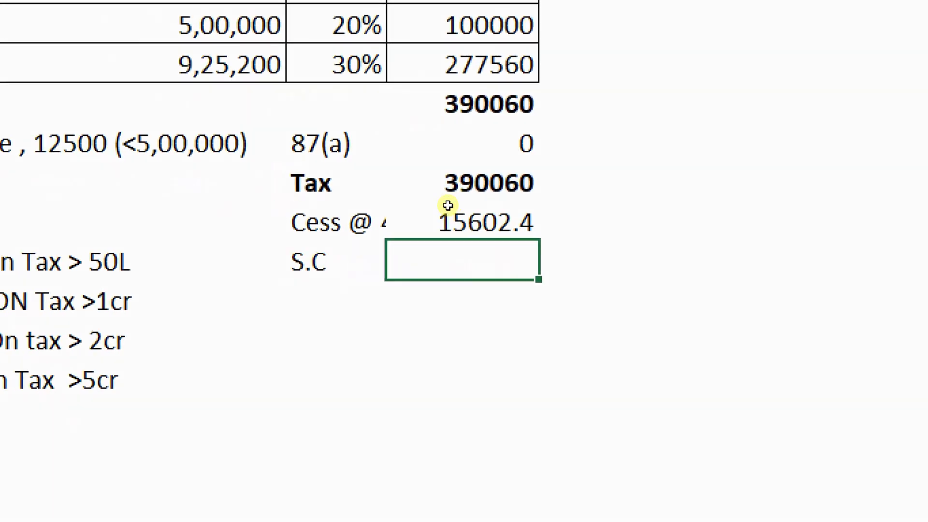
pyautogui.write('0')
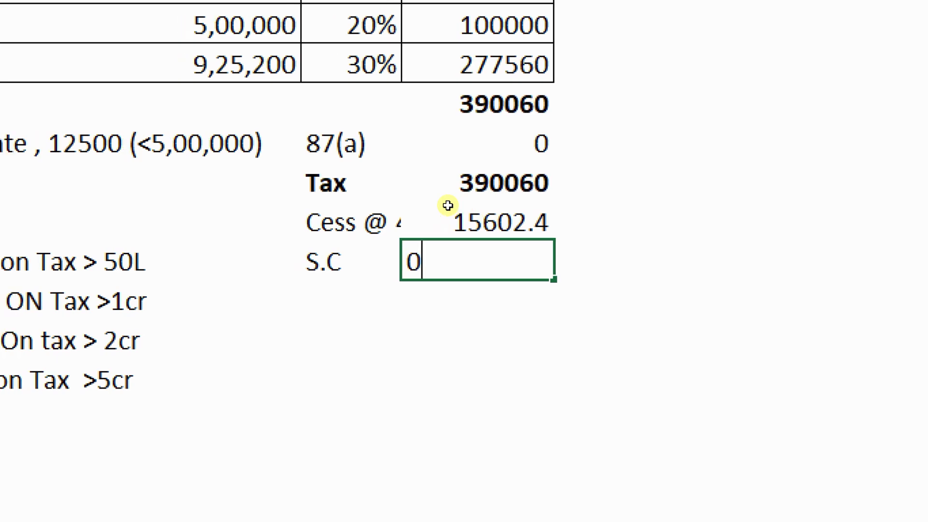
pyautogui.press('Return')
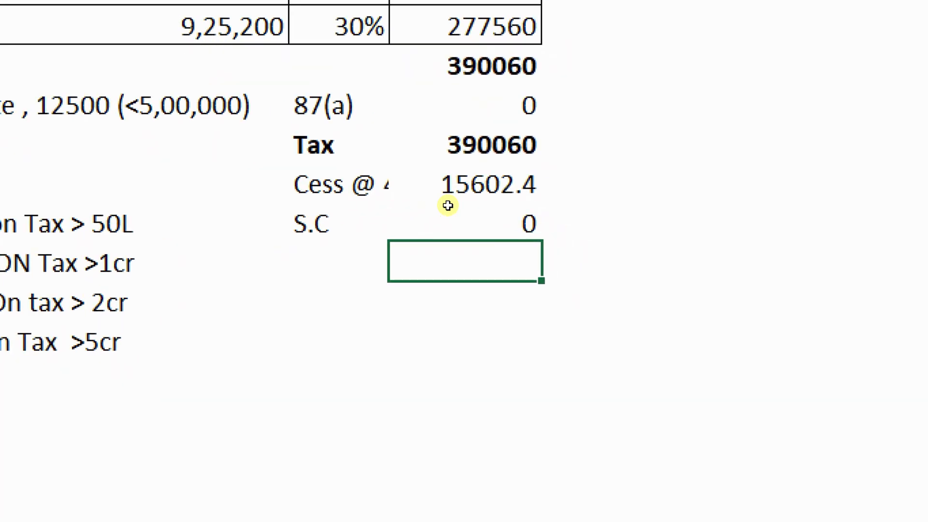
pyautogui.scroll(5, 143, 246)
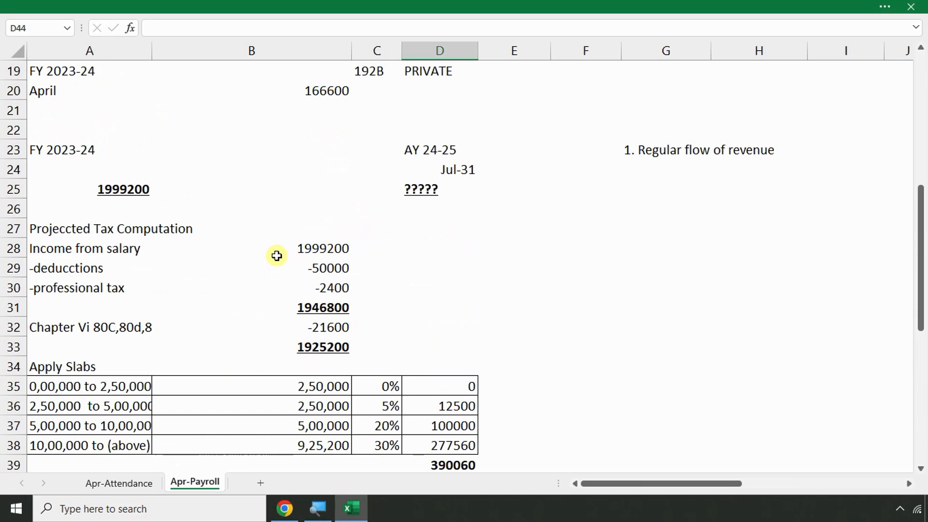
pyautogui.scroll(4, 276, 256)
pyautogui.click(321, 334)
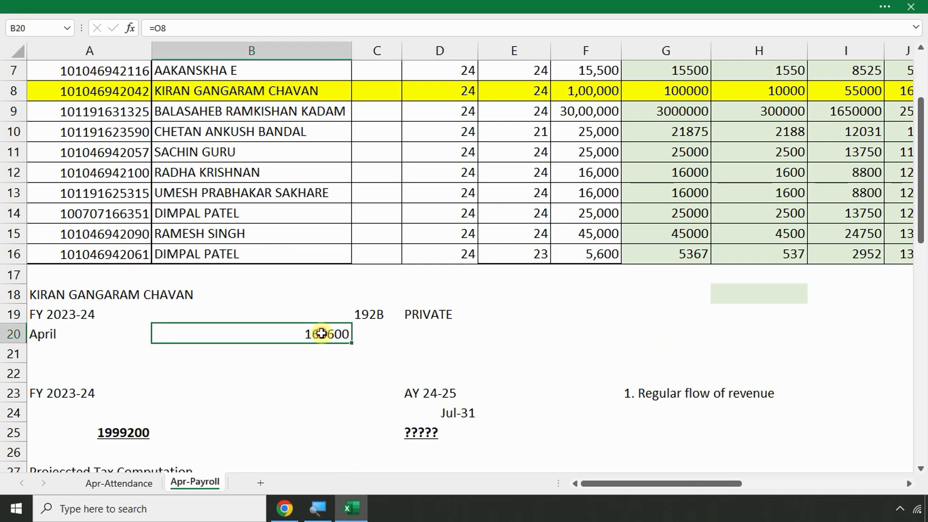
pyautogui.scroll(-1, 328, 312)
pyautogui.scroll(-2, 328, 311)
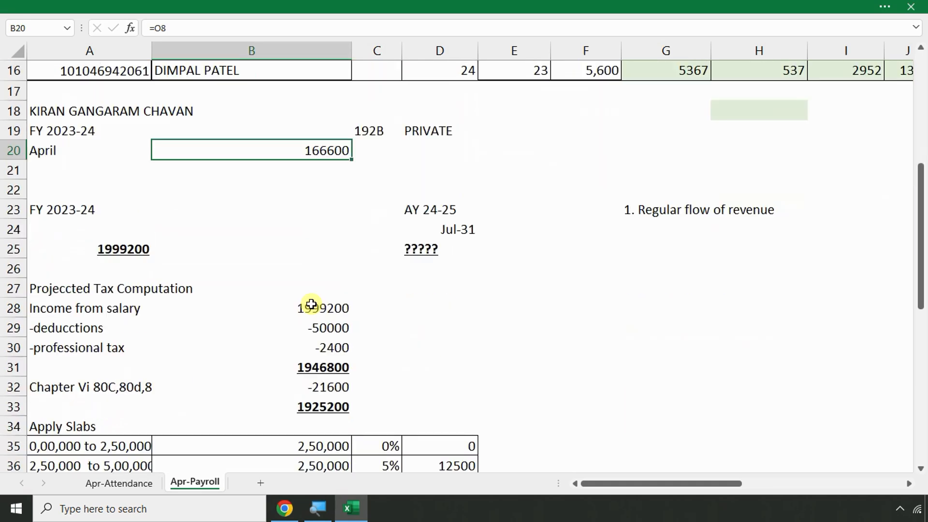
pyautogui.click(135, 252)
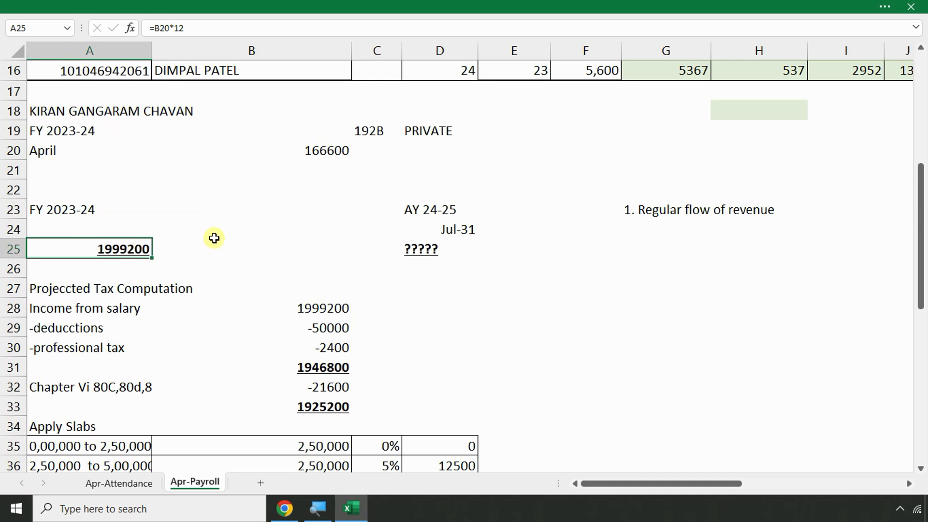
pyautogui.scroll(-6, 215, 238)
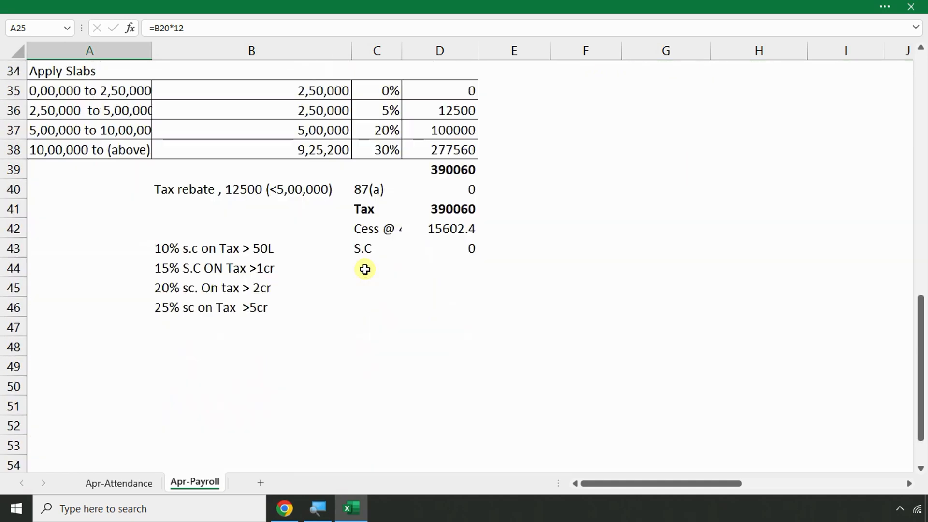
pyautogui.click(498, 231)
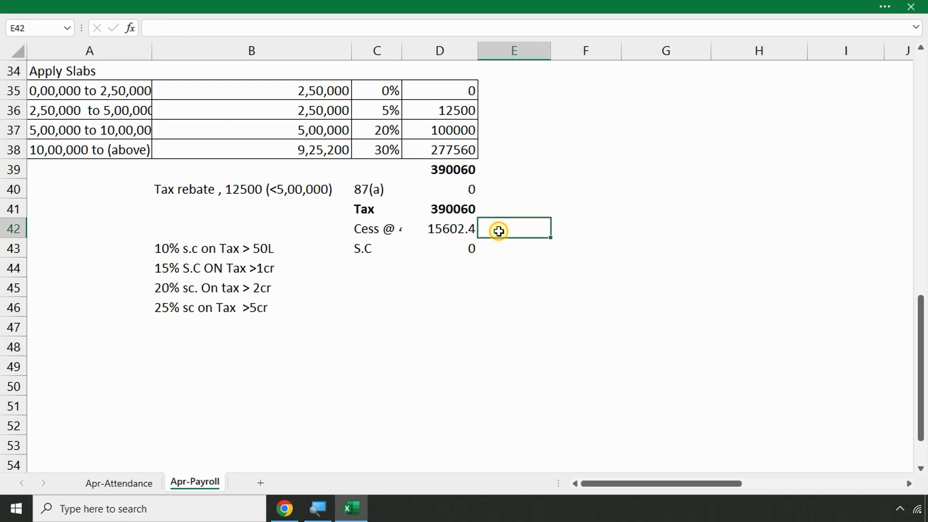
pyautogui.click(456, 211)
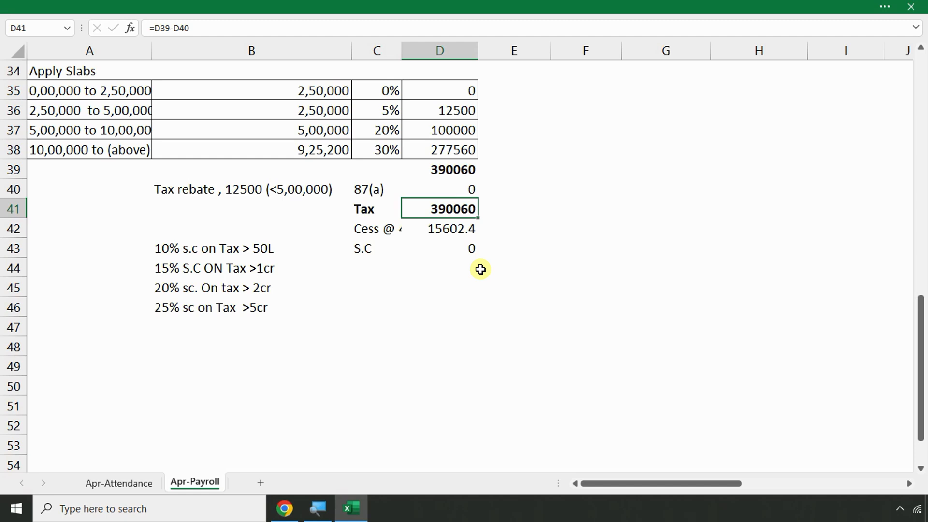
pyautogui.press('Right')
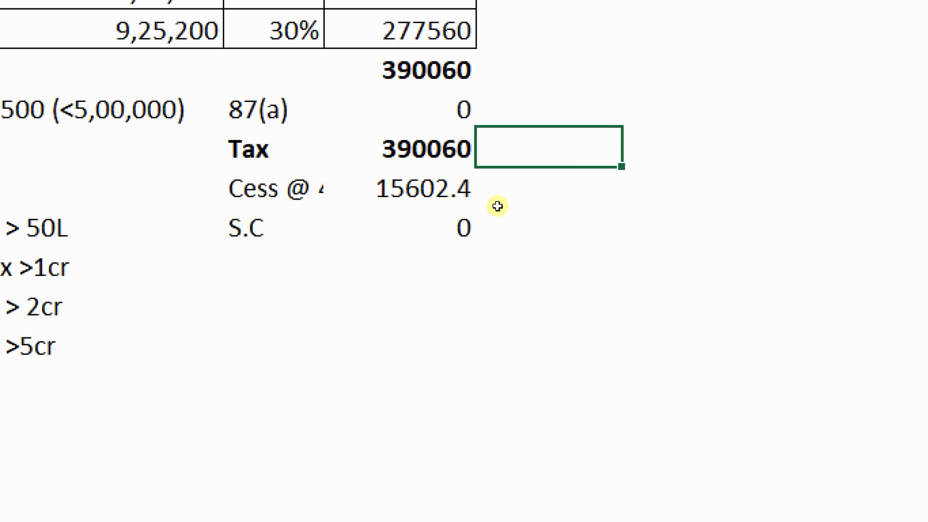
# Enter =D41/12 in E41 to show the monthly tax of 32505
pyautogui.write('=')
pyautogui.press('Left')
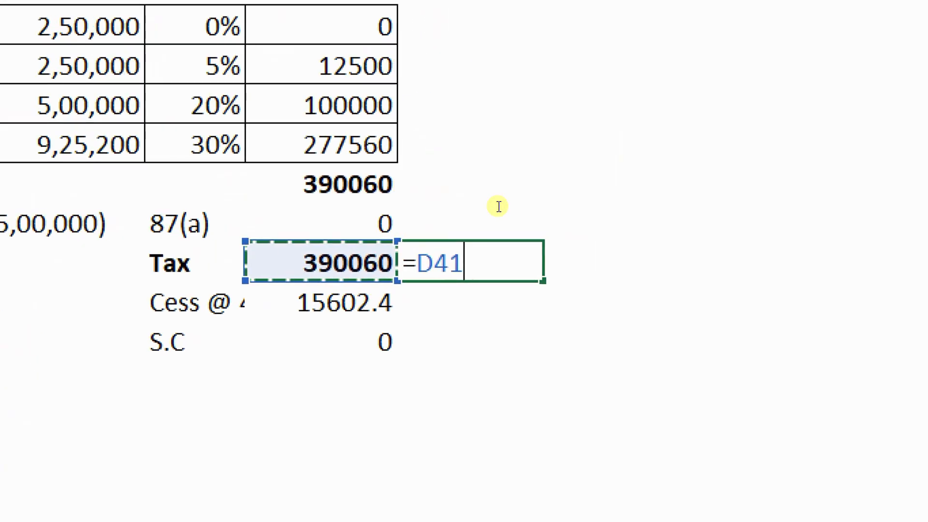
pyautogui.write('/12')
pyautogui.press('Return')
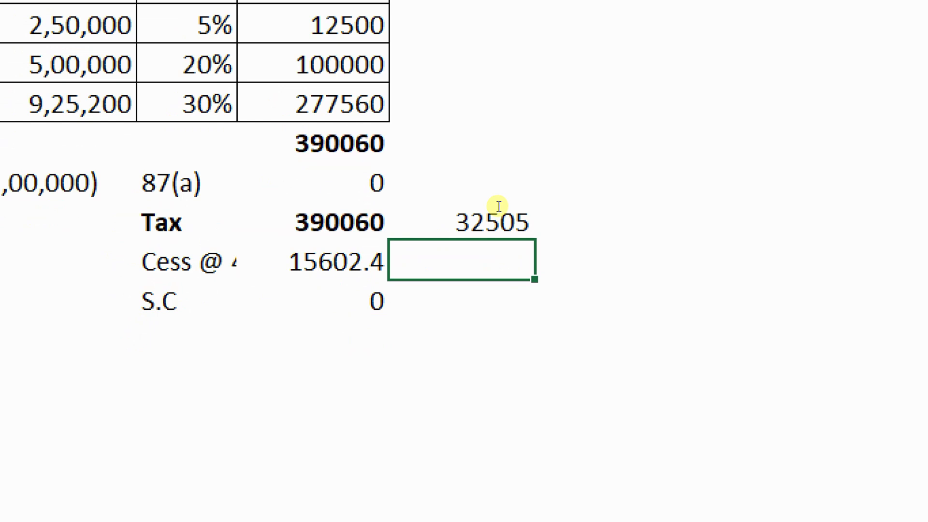
# Multiply the monthly tax by 12 in F41, giving the yearly total 390060
pyautogui.press('Up')
pyautogui.press('Right')
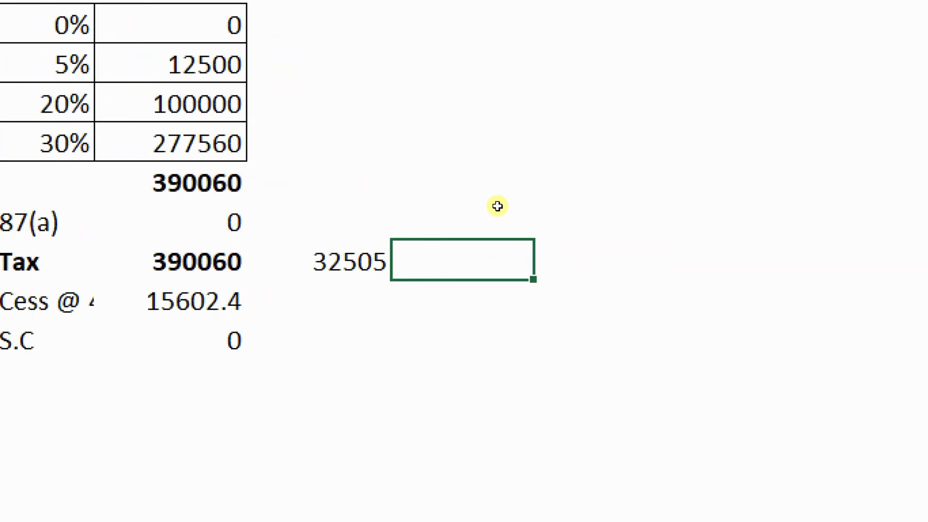
pyautogui.write('=')
pyautogui.press('Left')
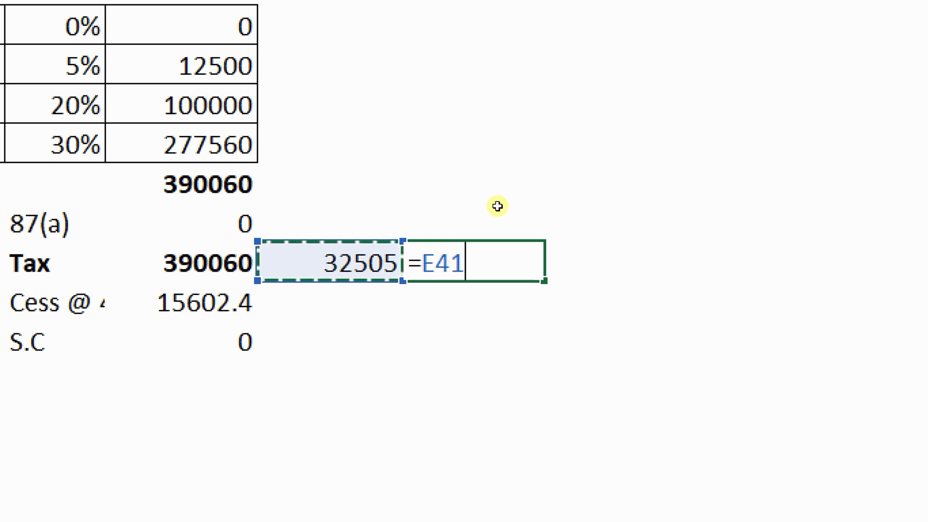
pyautogui.write('*12')
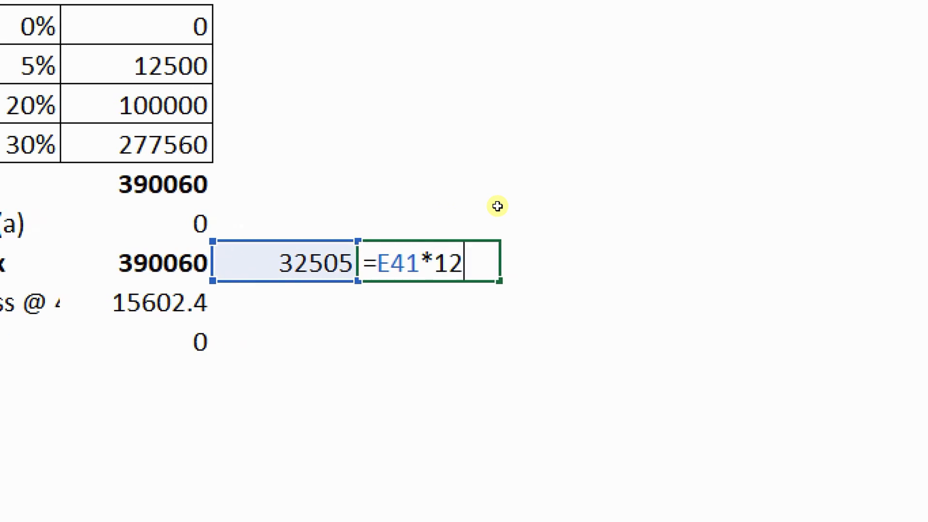
pyautogui.press('Return')
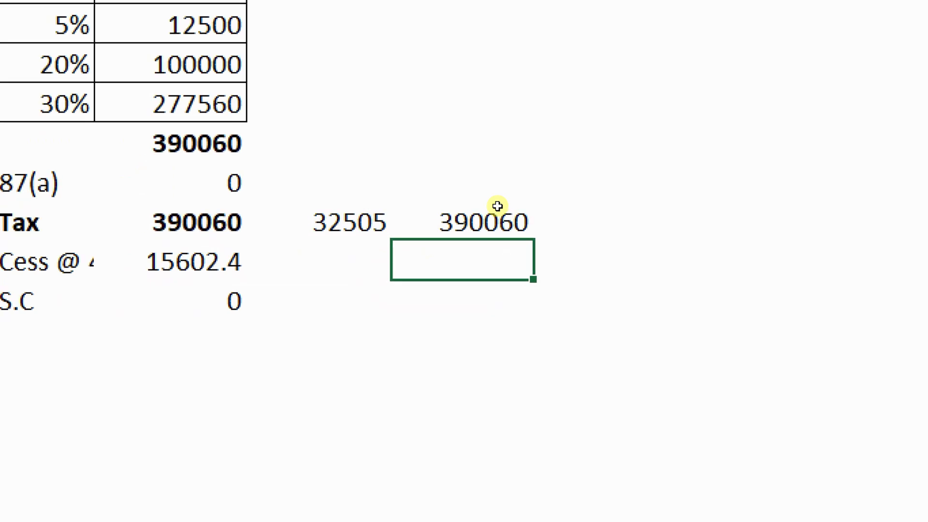
pyautogui.press('Up')
pyautogui.press('Left')
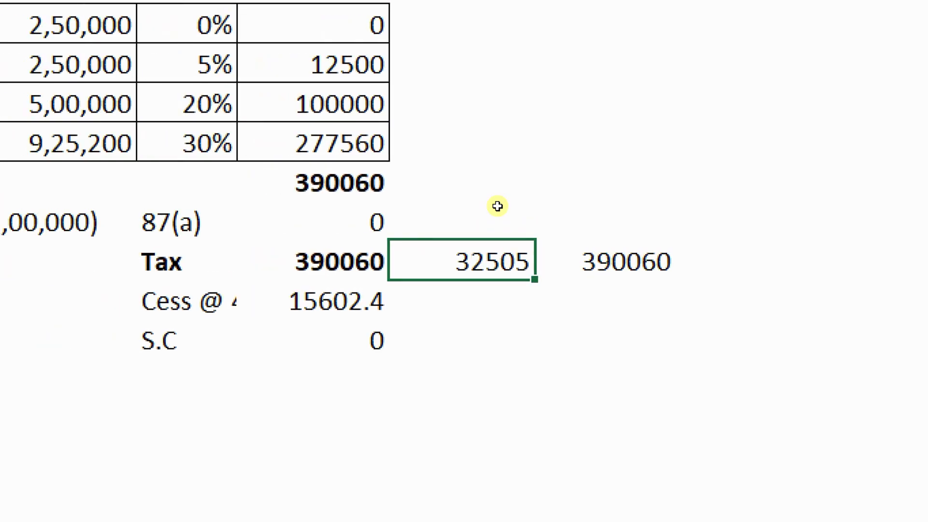
pyautogui.press('Right')
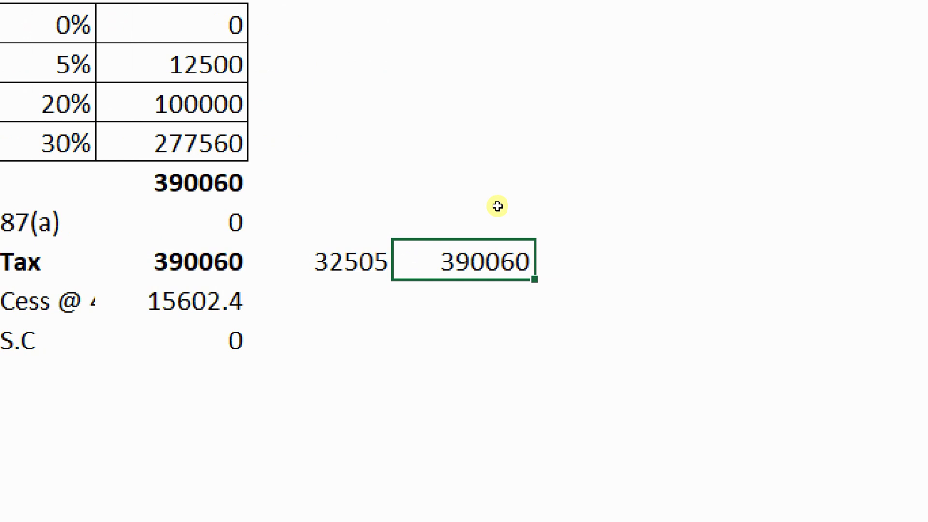
pyautogui.press('Left')
pyautogui.press('Left')
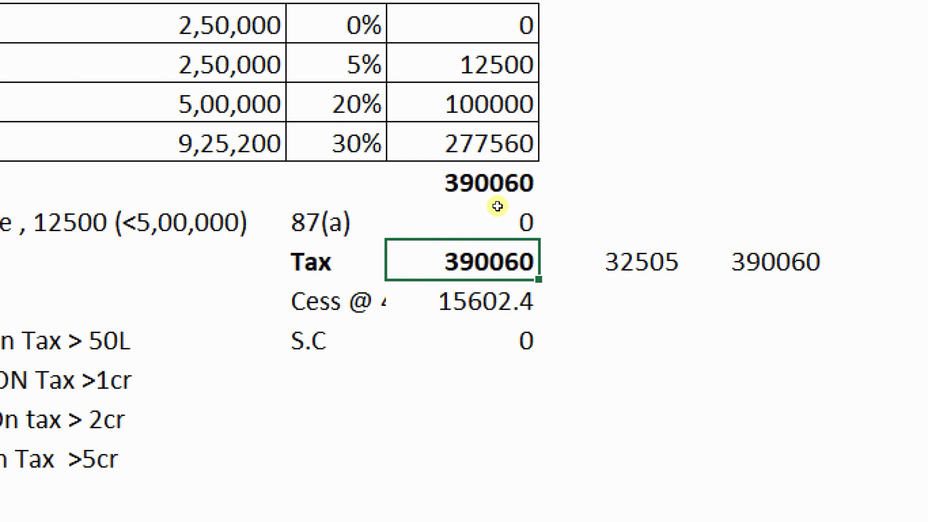
pyautogui.press('Right')
pyautogui.press('Right')
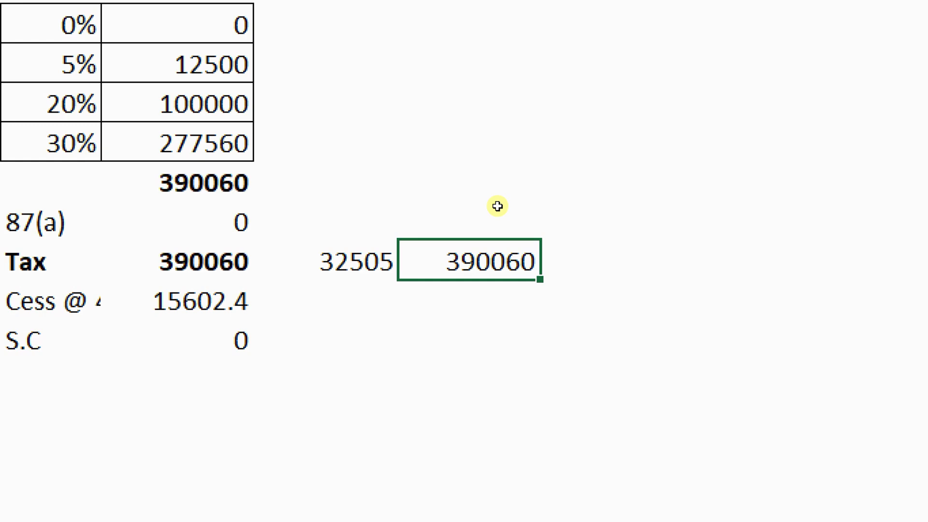
pyautogui.press('Down')
pyautogui.press('Left')
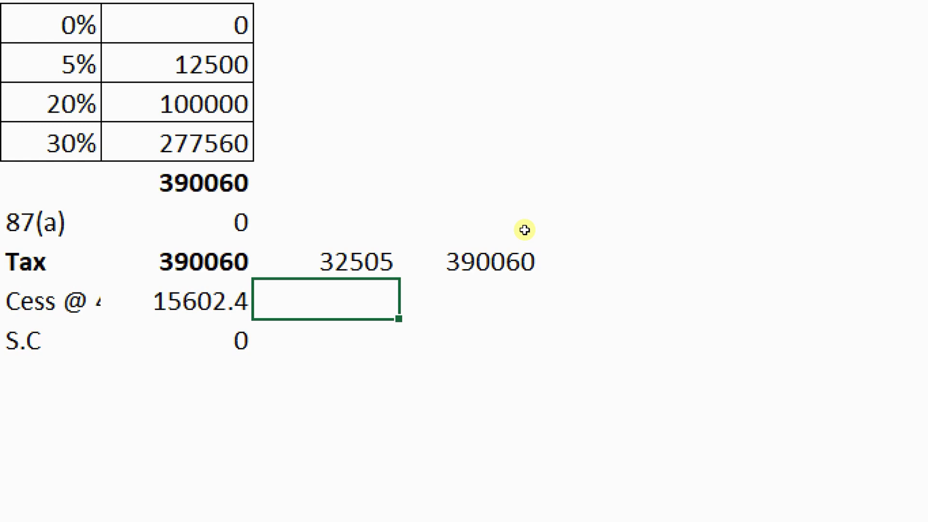
# Enter the monthly cess as the annual cess /12 (1300.2) and paste 15602.4 beside it
pyautogui.write('=')
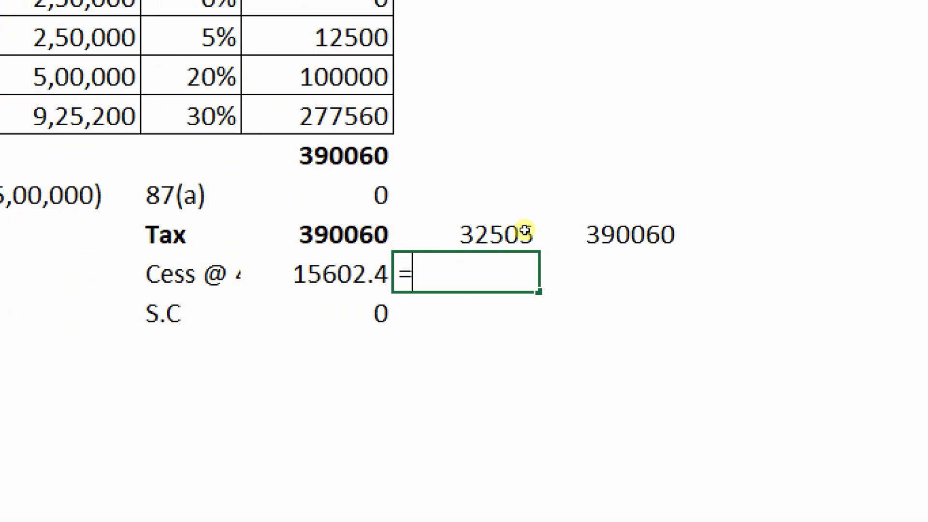
pyautogui.click(232, 297)
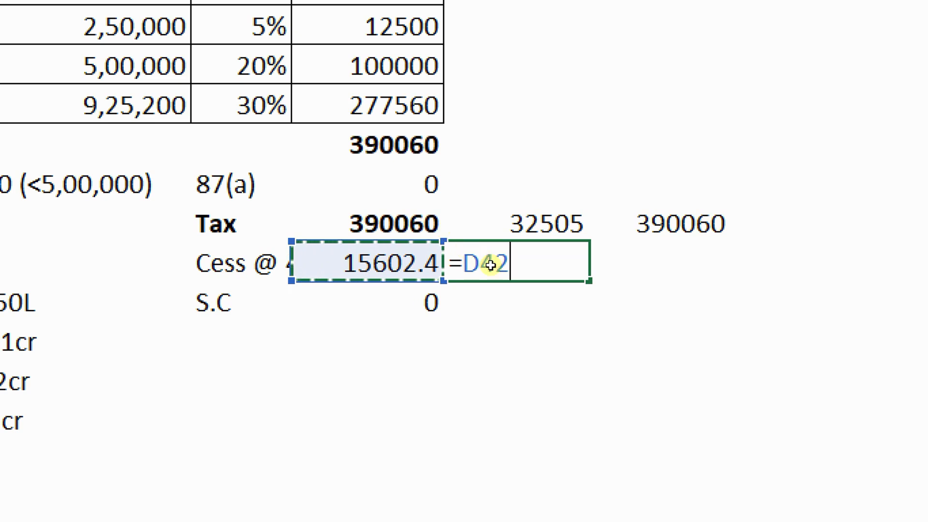
pyautogui.write('/12')
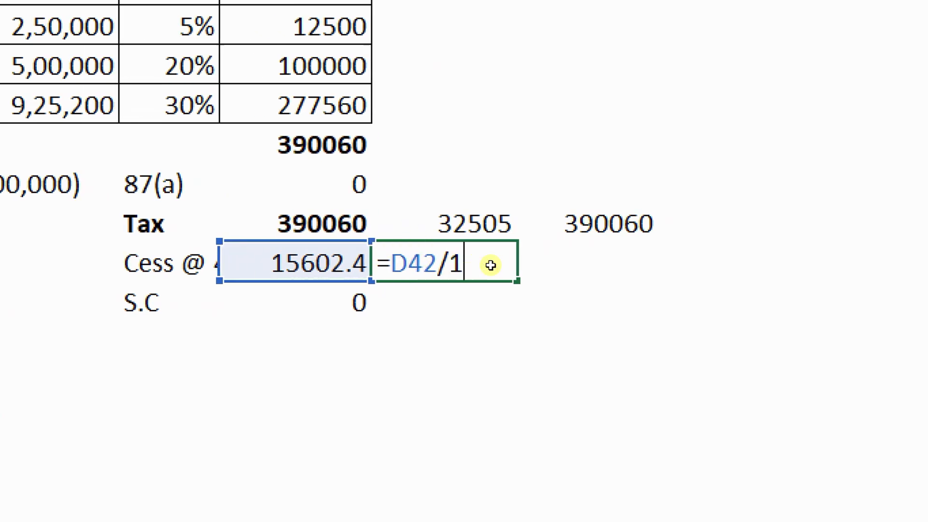
pyautogui.press('Return')
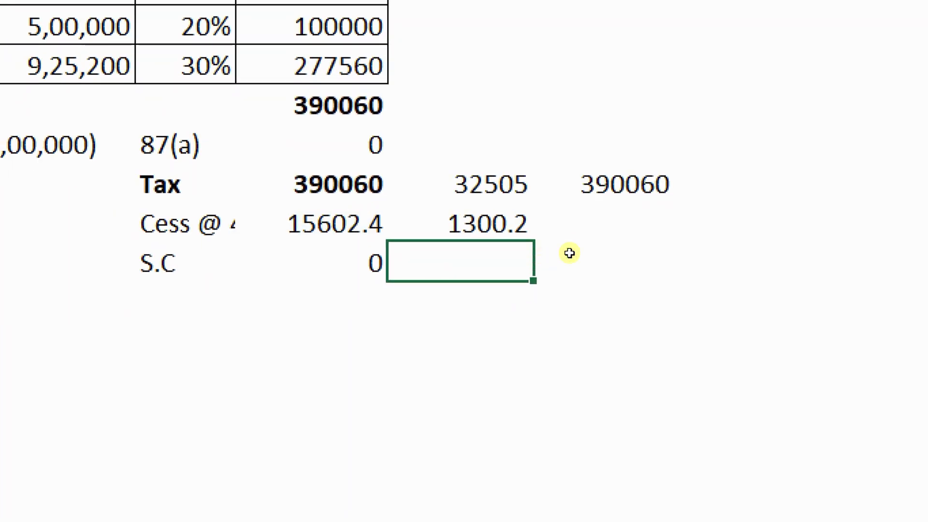
pyautogui.click(595, 233)
pyautogui.hotkey('ctrl', 'v')
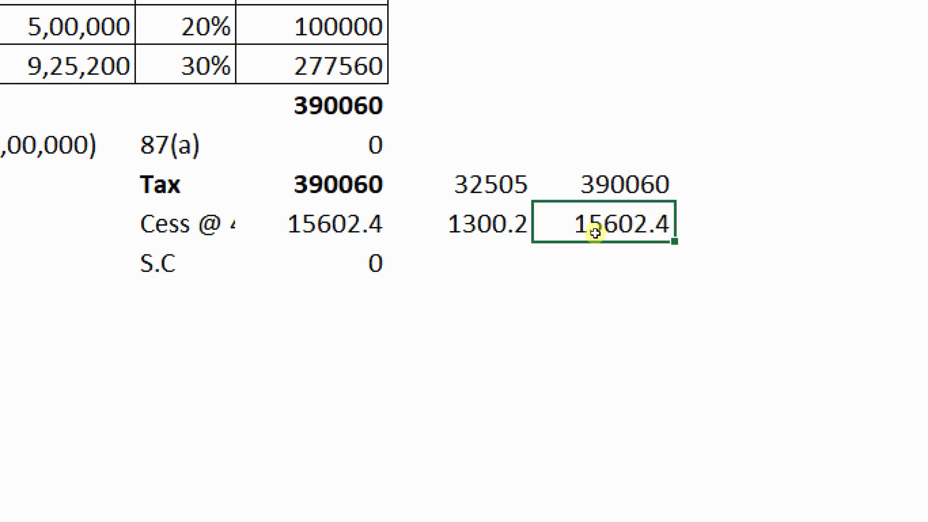
# Enter 0 as the S.C surcharge and fill 0 into its annual cell too
pyautogui.click(527, 244)
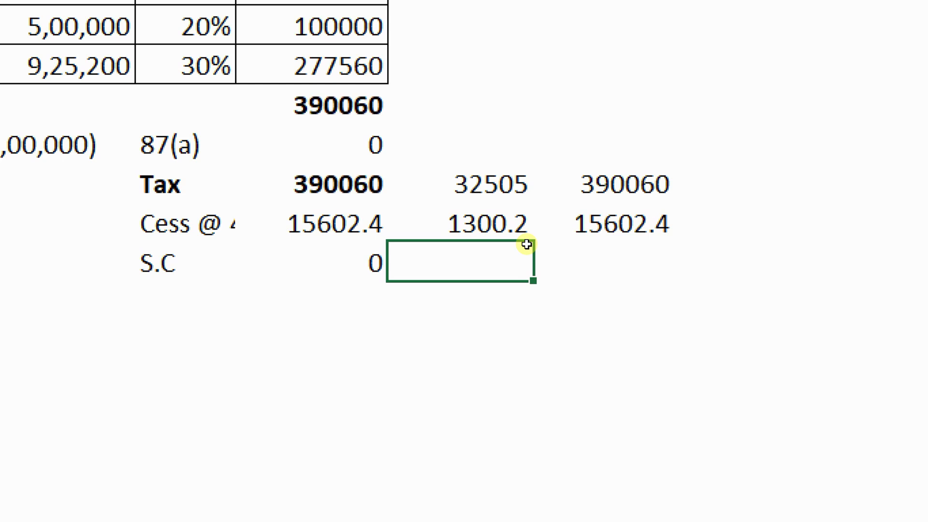
pyautogui.write('0')
pyautogui.press('Return')
pyautogui.press('Up')
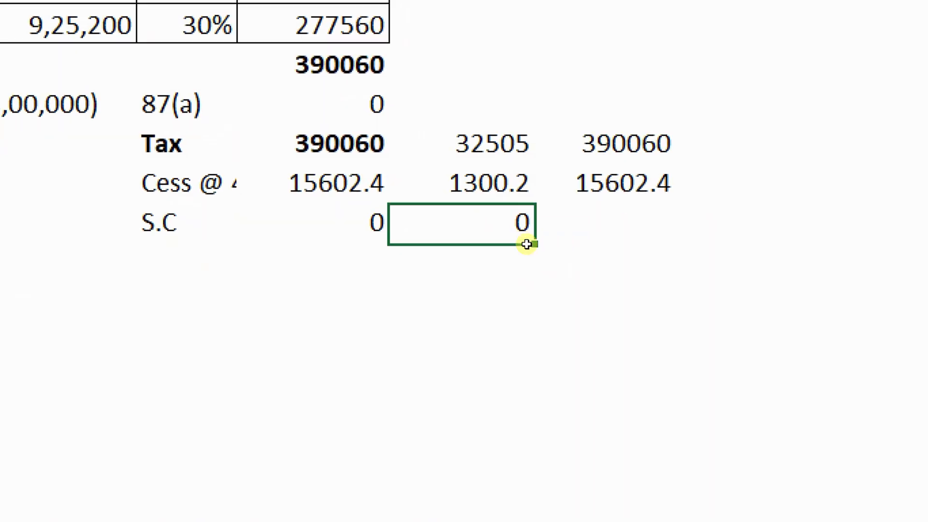
pyautogui.press('Right')
pyautogui.hotkey('ctrl', 'd')
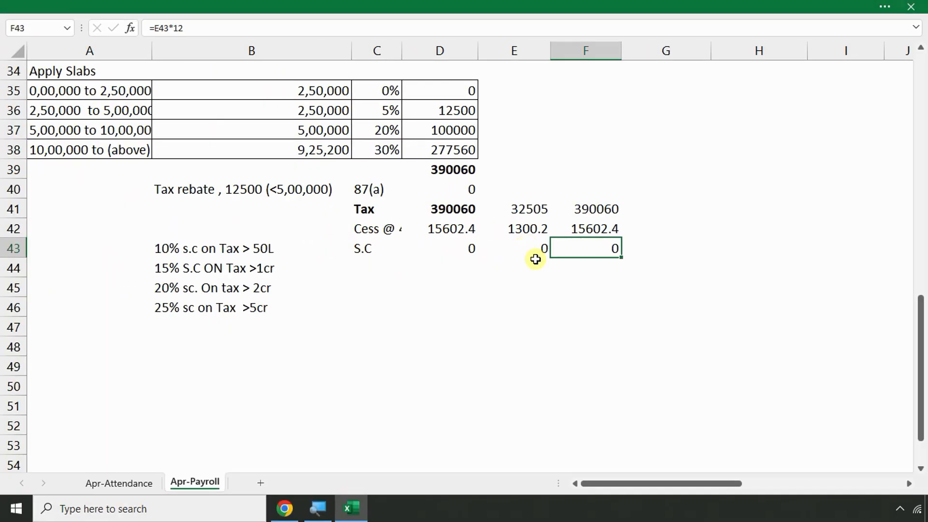
# Enter 32505 as the highlighted employee's Income Tax / TDS in T8
pyautogui.click(532, 213)
pyautogui.scroll(9, 655, 268)
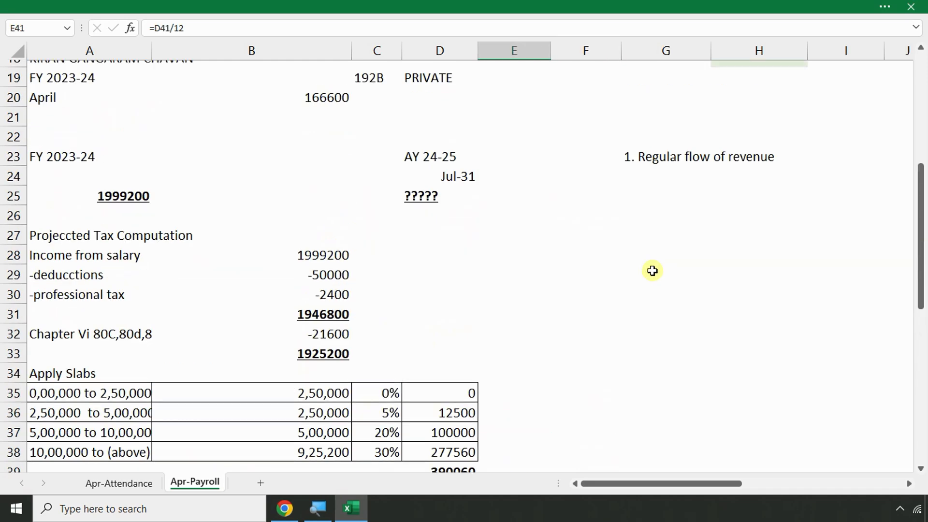
pyautogui.scroll(2, 659, 246)
pyautogui.click(644, 295)
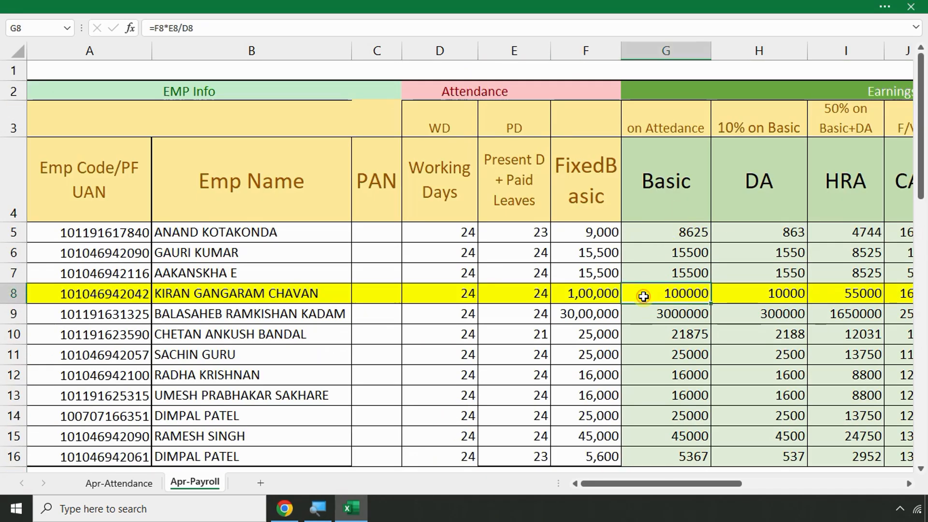
pyautogui.press('Right')
pyautogui.press('Right')
pyautogui.press('Right')
pyautogui.press('Right')
pyautogui.press('Right')
pyautogui.press('Right')
pyautogui.press('Right')
pyautogui.press('Right')
pyautogui.press('Right')
pyautogui.press('Right')
pyautogui.press('Right')
pyautogui.press('Right')
pyautogui.press('Right')
pyautogui.press('Right')
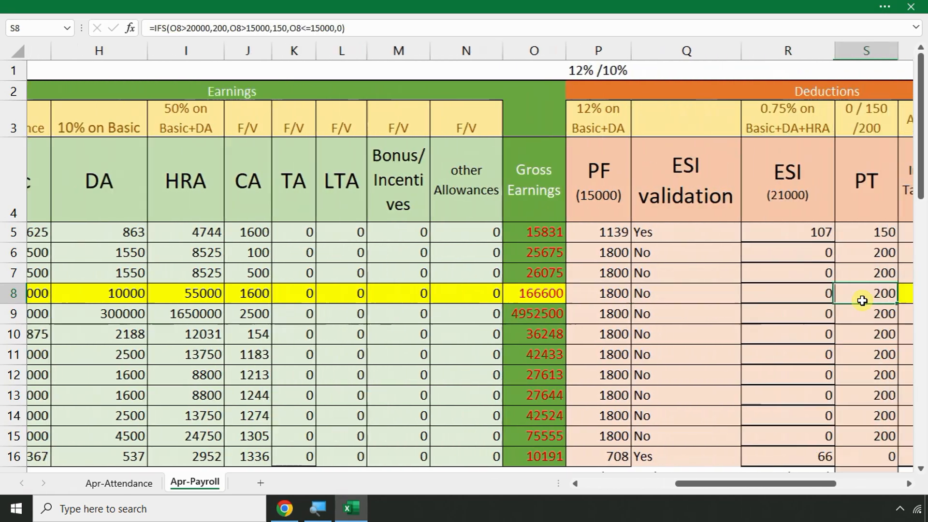
pyautogui.press('Right')
pyautogui.press('Right')
pyautogui.doubleClick(649, 296)
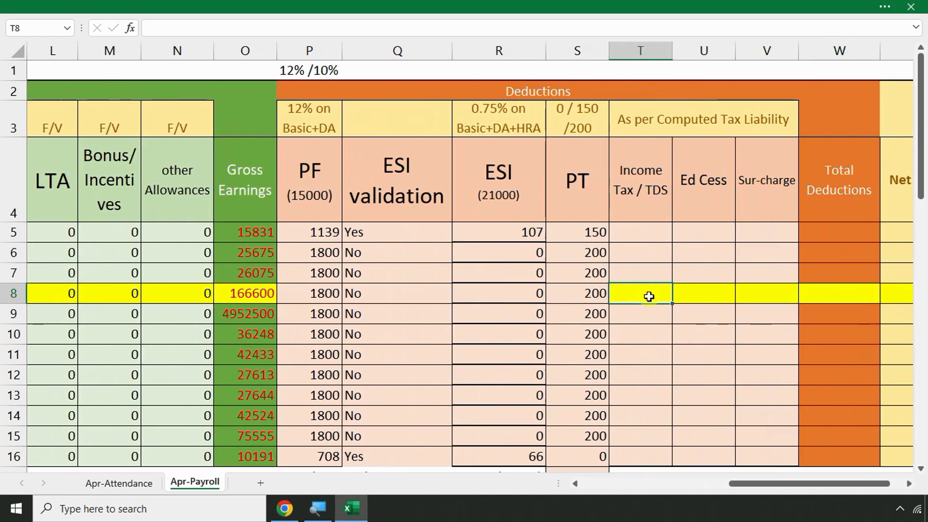
pyautogui.write('32505')
pyautogui.press('Return')
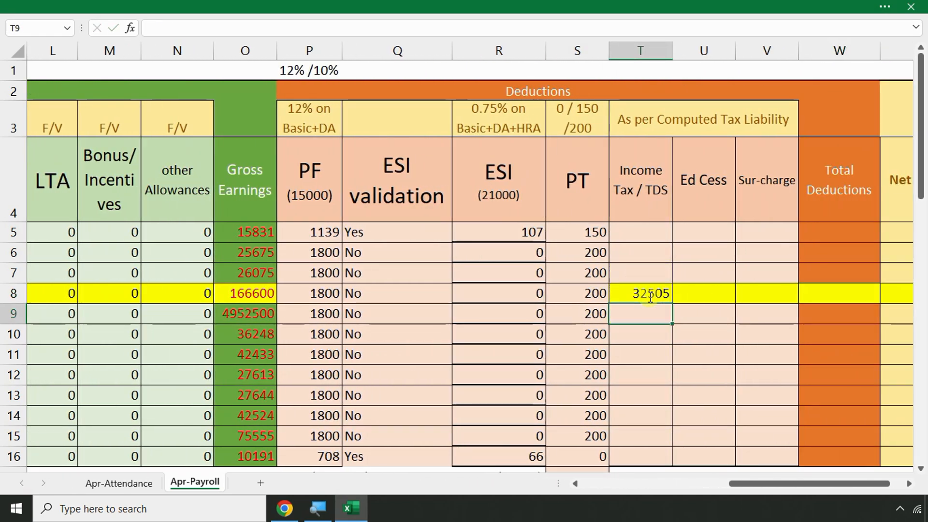
# Enter 1300 as the employee's Ed Cess in U8
pyautogui.scroll(-3, 265, 350)
pyautogui.press('Left')
pyautogui.press('Left')
pyautogui.press('Left')
pyautogui.press('Left')
pyautogui.press('Left')
pyautogui.press('Left')
pyautogui.press('Left')
pyautogui.press('Left')
pyautogui.press('Left')
pyautogui.press('Left')
pyautogui.press('Left')
pyautogui.press('Left')
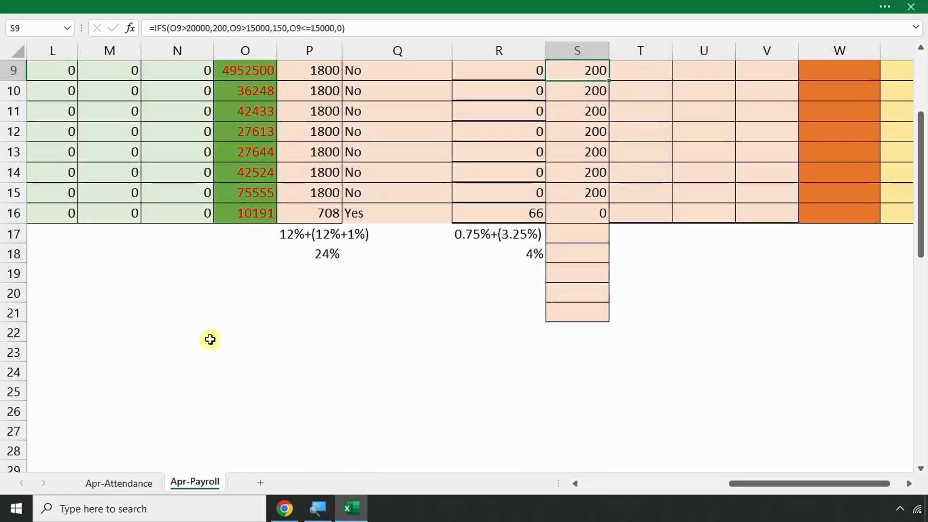
pyautogui.press('Home')
pyautogui.scroll(-2, 383, 372)
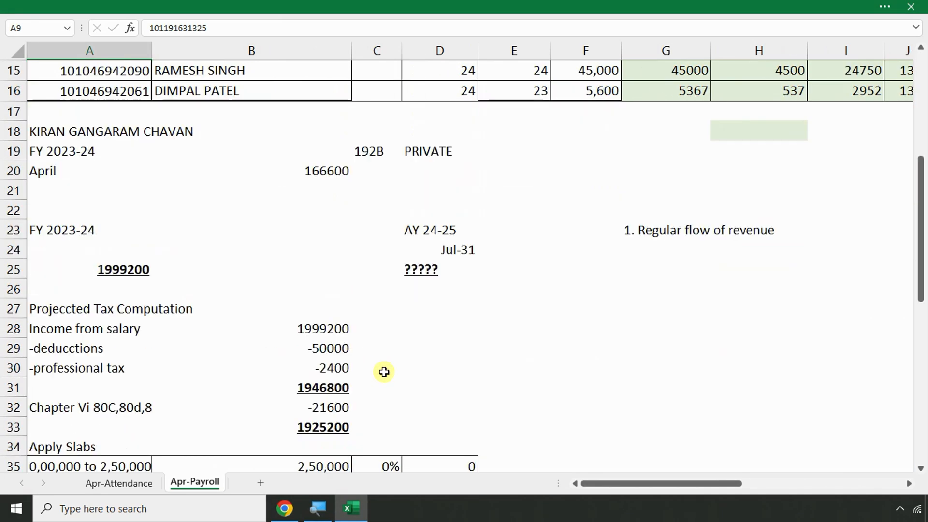
pyautogui.scroll(-2, 384, 371)
pyautogui.scroll(-1, 383, 370)
pyautogui.scroll(8, 584, 333)
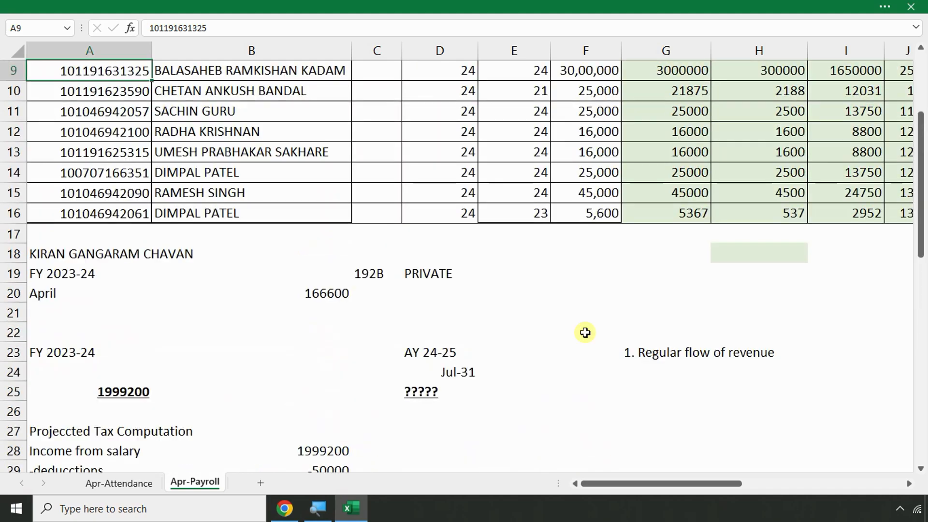
pyautogui.press('Up')
pyautogui.press('Up')
pyautogui.press('Up')
pyautogui.press('Up')
pyautogui.press('Up')
pyautogui.press('Up')
pyautogui.press('Up')
pyautogui.press('Up')
pyautogui.press('Right')
pyautogui.press('Right')
pyautogui.press('Right')
pyautogui.press('Right')
pyautogui.press('Right')
pyautogui.press('Right')
pyautogui.press('Right')
pyautogui.press('Right')
pyautogui.press('Right')
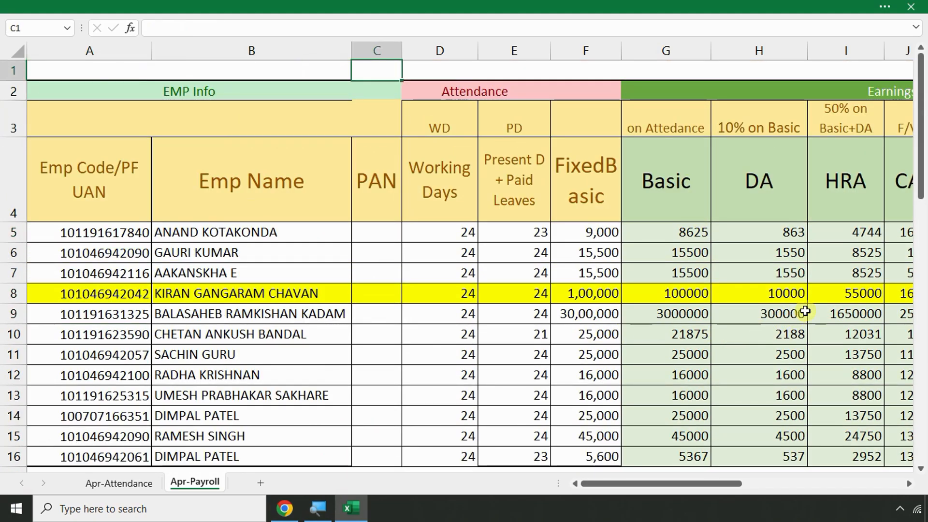
pyautogui.press('Right')
pyautogui.press('Right')
pyautogui.press('Right')
pyautogui.press('Right')
pyautogui.press('Right')
pyautogui.press('Right')
pyautogui.press('Right')
pyautogui.press('Right')
pyautogui.press('Right')
pyautogui.press('Right')
pyautogui.press('Right')
pyautogui.press('Right')
pyautogui.press('Right')
pyautogui.press('Right')
pyautogui.press('Right')
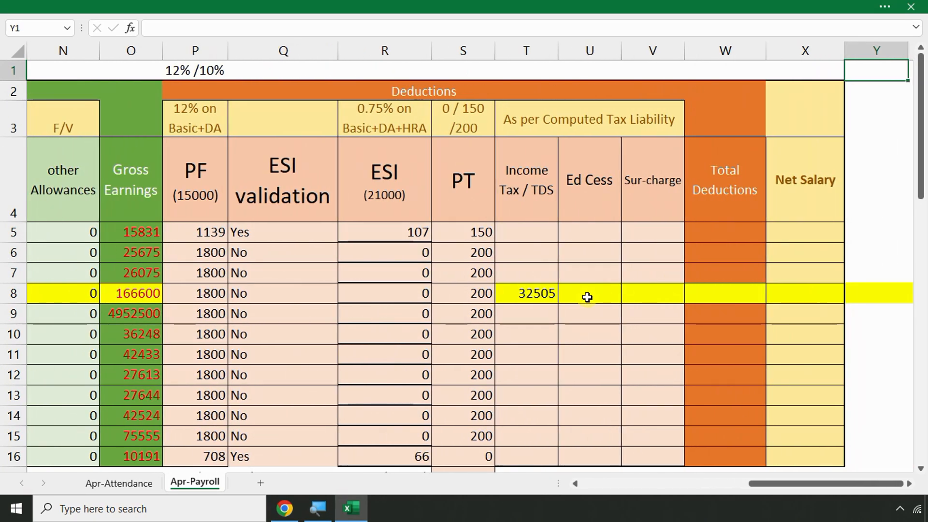
pyautogui.click(587, 297)
pyautogui.write('13')
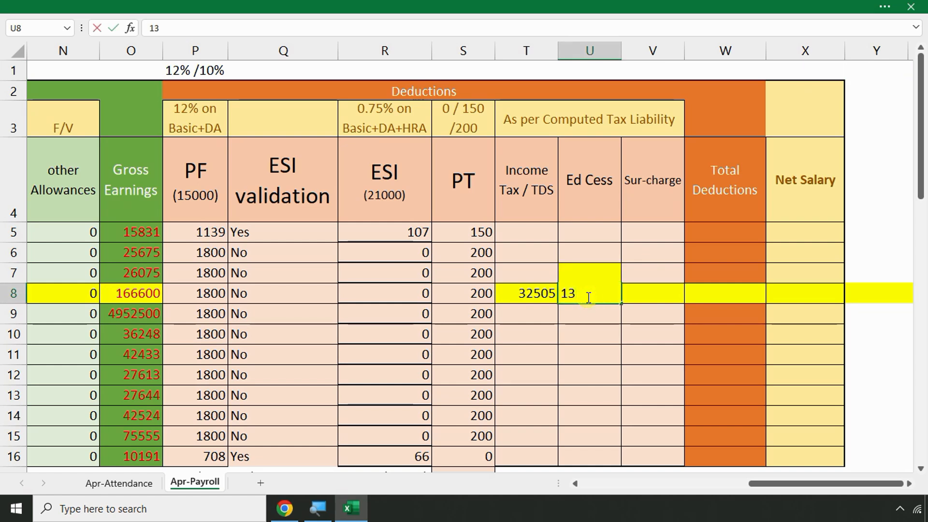
pyautogui.write('00')
pyautogui.press('Return')
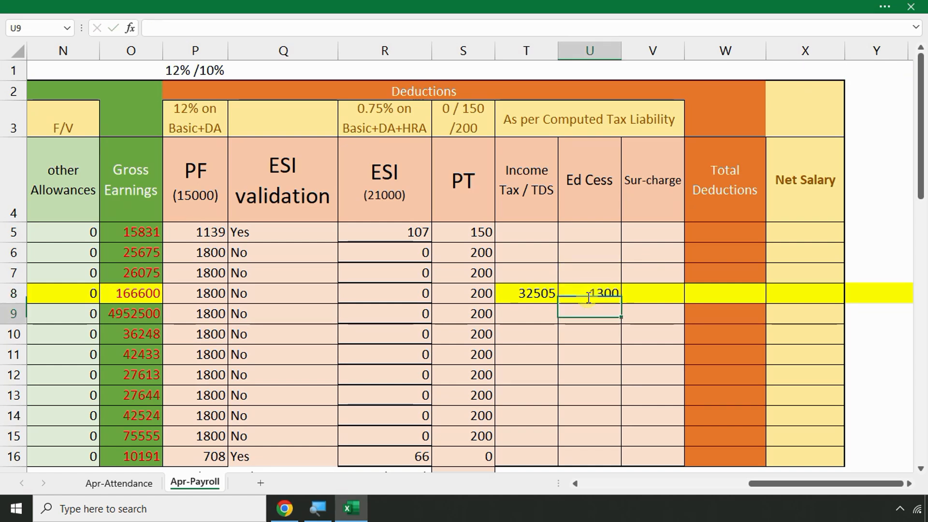
# Enter 0 as the employee's Sur-charge in V8
pyautogui.click(667, 289)
pyautogui.write('0')
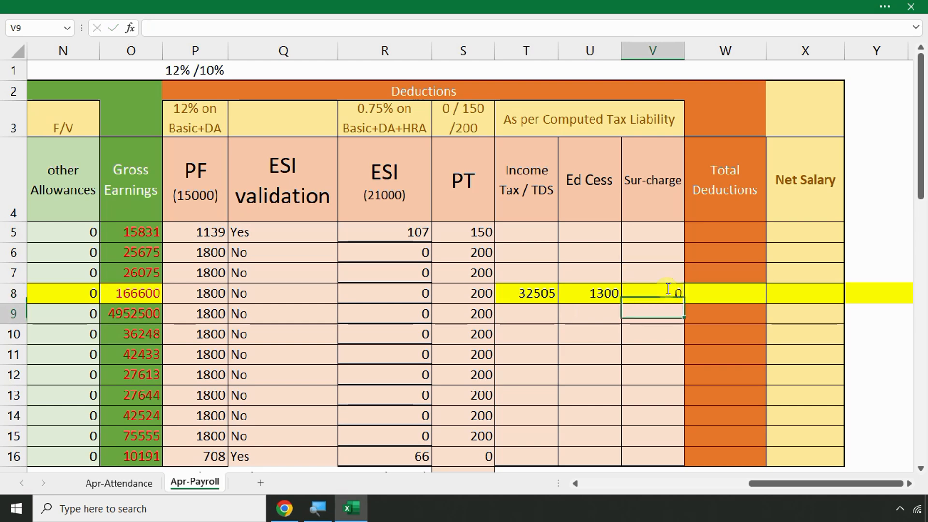
pyautogui.press('Return')
pyautogui.click(714, 294)
pyautogui.scroll(-5, 262, 341)
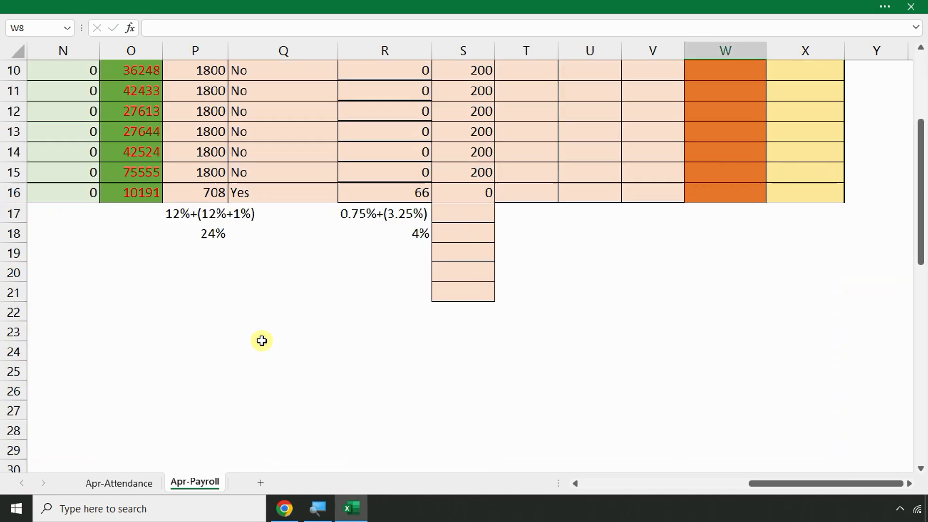
pyautogui.press('Left')
pyautogui.press('Left')
pyautogui.press('Left')
pyautogui.press('Left')
pyautogui.press('Left')
pyautogui.press('Left')
pyautogui.press('Left')
pyautogui.press('Left')
pyautogui.press('Left')
pyautogui.press('Left')
pyautogui.press('Left')
pyautogui.press('Left')
pyautogui.press('Left')
pyautogui.press('Left')
pyautogui.press('Left')
pyautogui.press('Left')
pyautogui.press('Left')
pyautogui.press('Left')
pyautogui.press('Left')
pyautogui.press('Left')
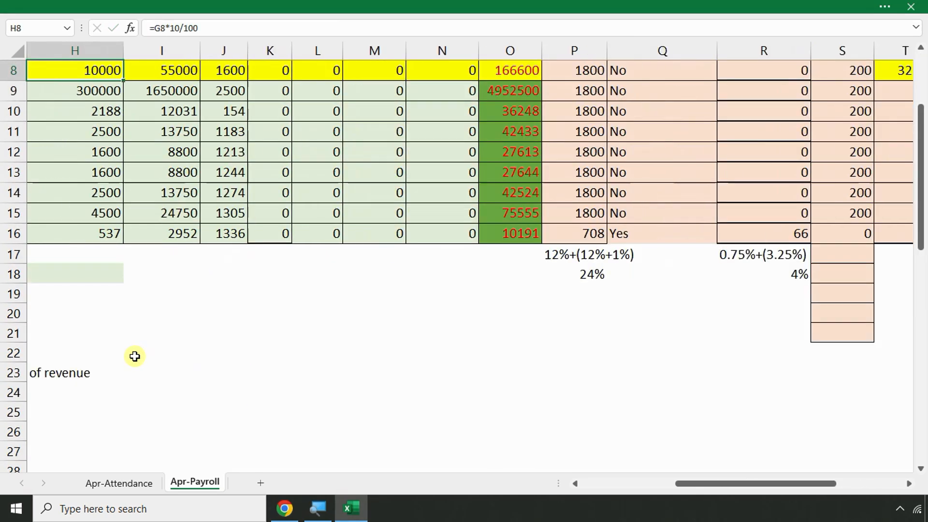
pyautogui.scroll(-3, 134, 357)
pyautogui.scroll(-6, 134, 356)
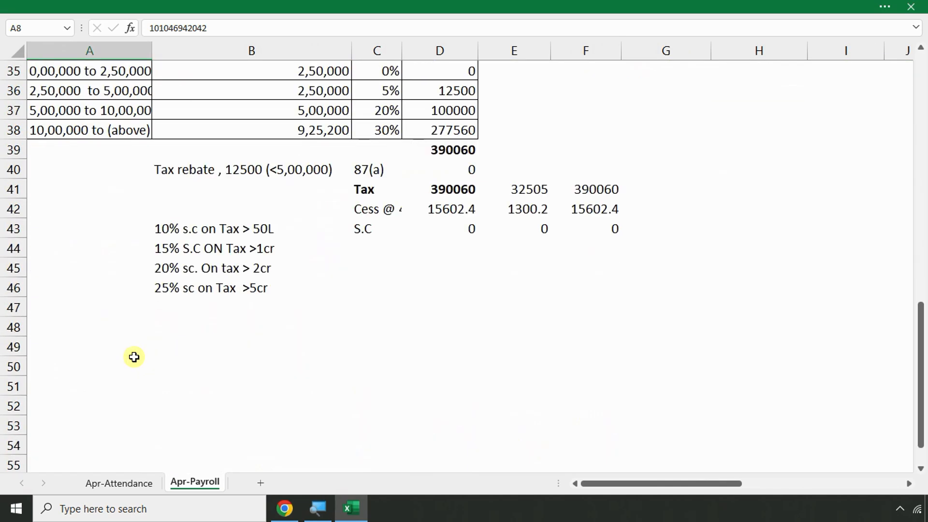
pyautogui.click(526, 214)
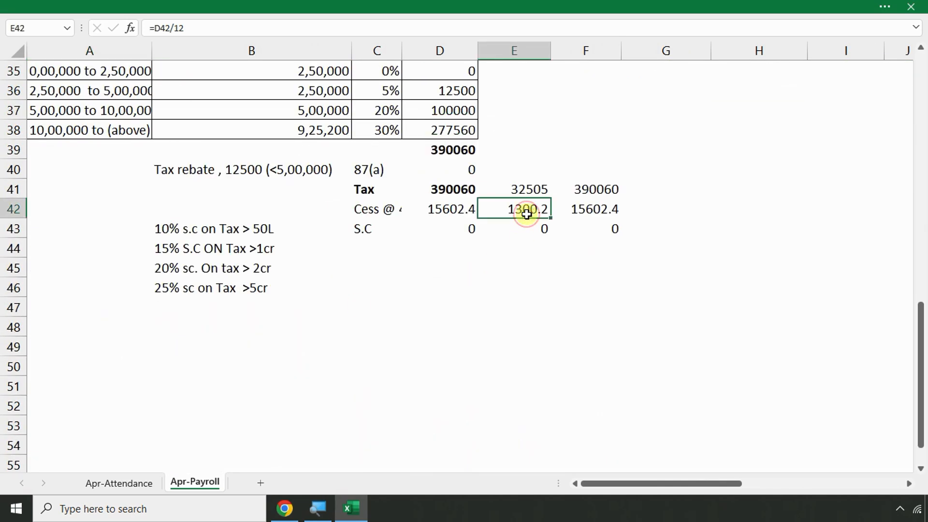
pyautogui.press('Up')
pyautogui.press('Up')
pyautogui.press('Up')
pyautogui.press('Up')
pyautogui.press('Up')
pyautogui.press('Up')
pyautogui.press('Up')
pyautogui.press('Up')
pyautogui.press('Up')
pyautogui.press('Up')
pyautogui.press('Up')
pyautogui.press('Up')
pyautogui.press('Up')
pyautogui.press('Up')
pyautogui.press('Up')
pyautogui.press('Up')
pyautogui.press('Up')
pyautogui.press('Up')
pyautogui.press('Up')
pyautogui.press('Up')
pyautogui.press('Up')
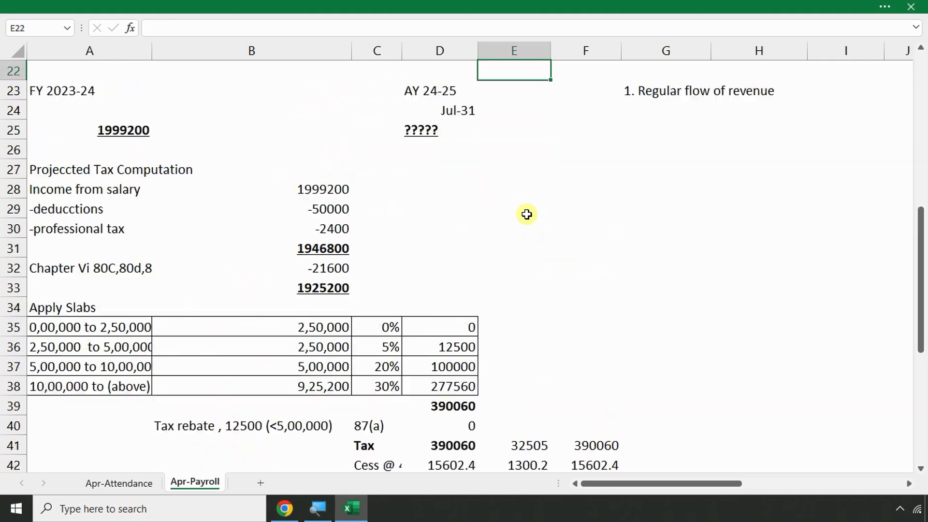
pyautogui.press('Right')
pyautogui.press('Right')
pyautogui.press('Right')
pyautogui.press('Right')
pyautogui.press('Right')
pyautogui.press('Right')
pyautogui.press('Right')
pyautogui.press('Right')
pyautogui.press('Right')
pyautogui.press('Right')
pyautogui.press('Right')
pyautogui.press('Right')
pyautogui.press('Right')
pyautogui.press('Right')
pyautogui.press('Right')
pyautogui.press('Right')
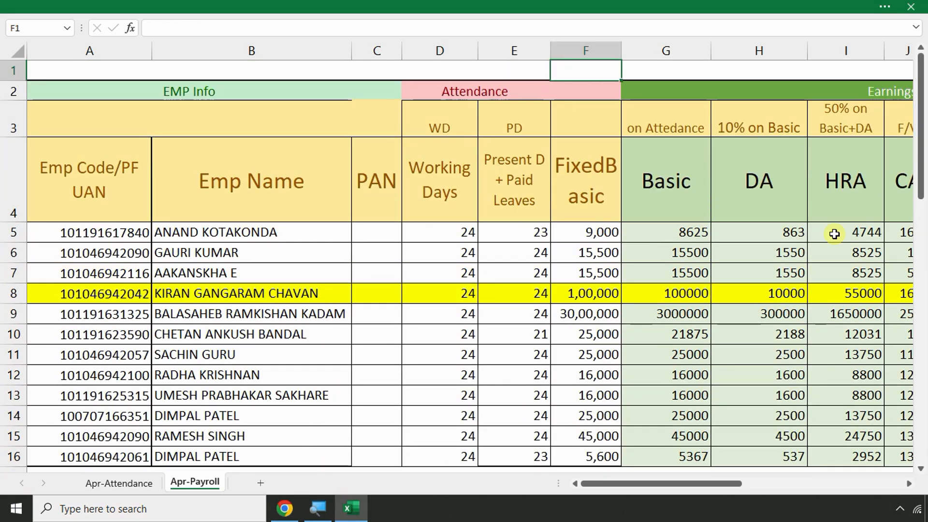
pyautogui.press('Right')
pyautogui.press('Right')
pyautogui.press('Right')
pyautogui.press('Right')
pyautogui.press('Right')
pyautogui.press('Right')
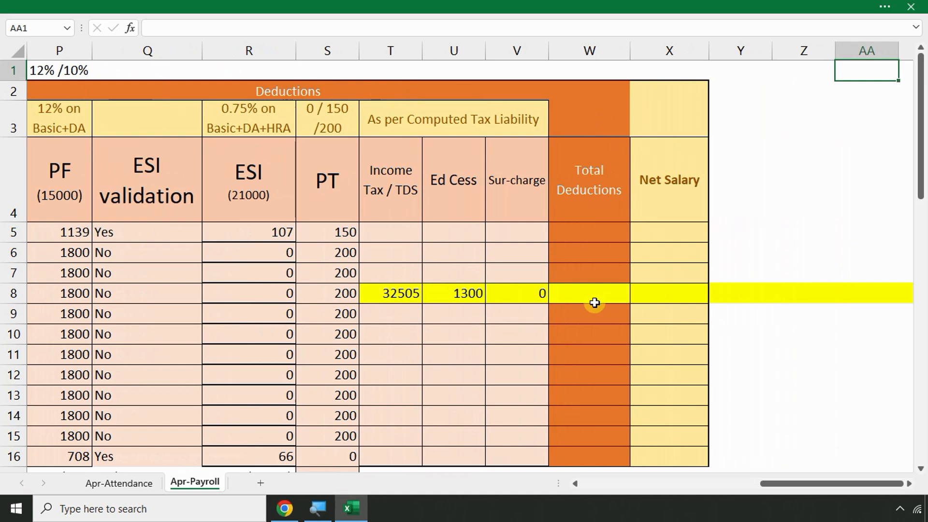
pyautogui.click(594, 303)
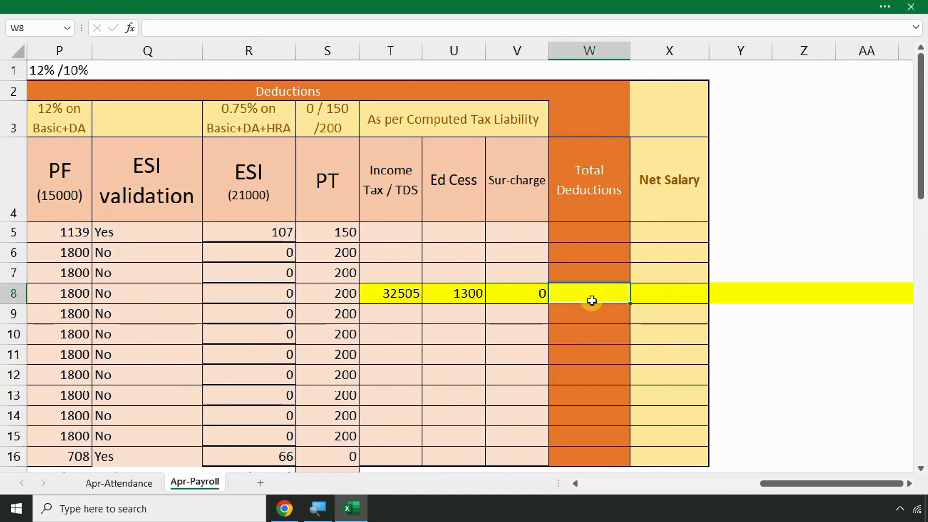
# Select row 8's Total Deductions cell and highlight the PF to ESI deduction headings
pyautogui.doubleClick(592, 301)
pyautogui.press('Escape')
pyautogui.click(13, 4)
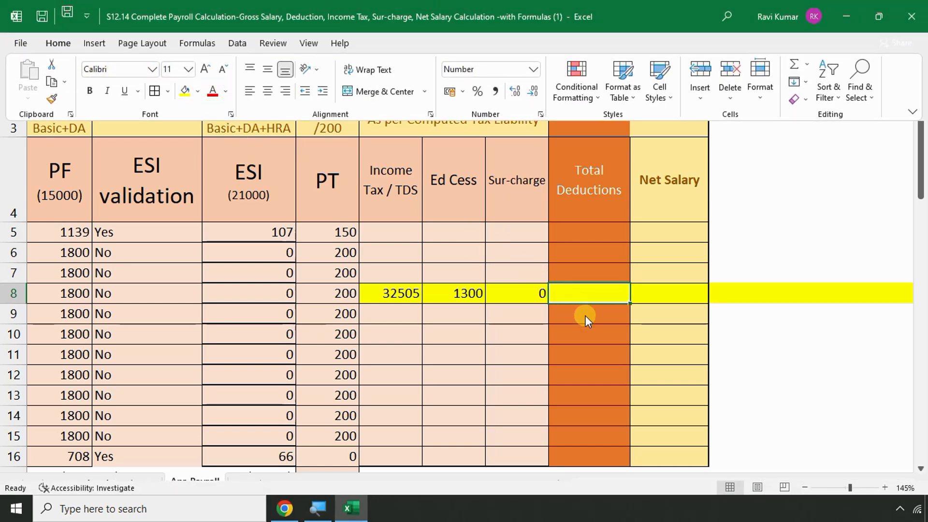
pyautogui.click(586, 293)
pyautogui.write('=')
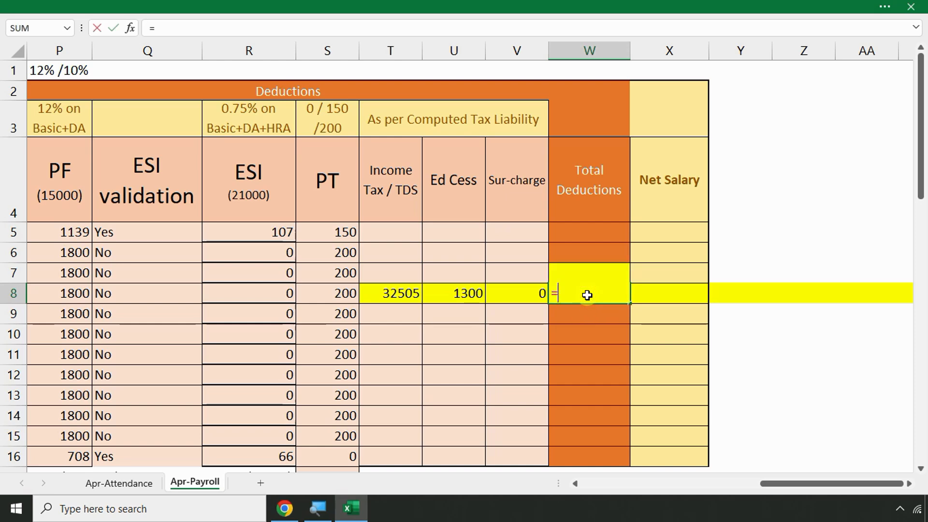
pyautogui.press('Escape')
pyautogui.scroll(-3, 530, 300)
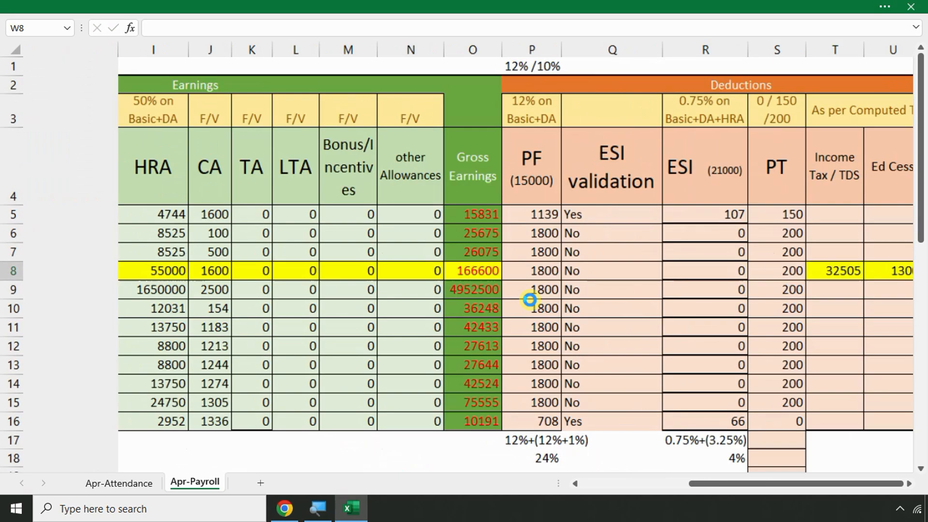
pyautogui.moveTo(385, 164); pyautogui.dragTo(727, 326)
# Enter =SUM(P8:V8) in W8 so Total Deductions shows 35805
pyautogui.click(788, 242)
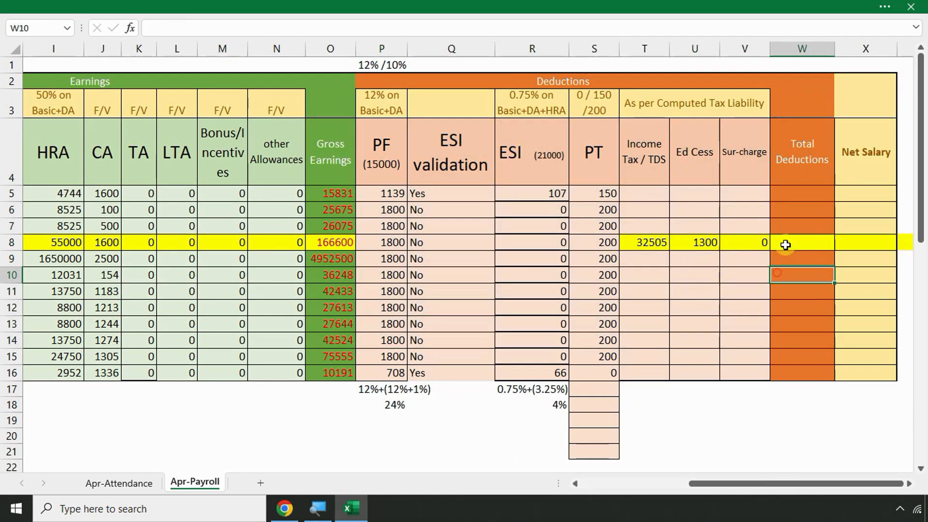
pyautogui.write('=')
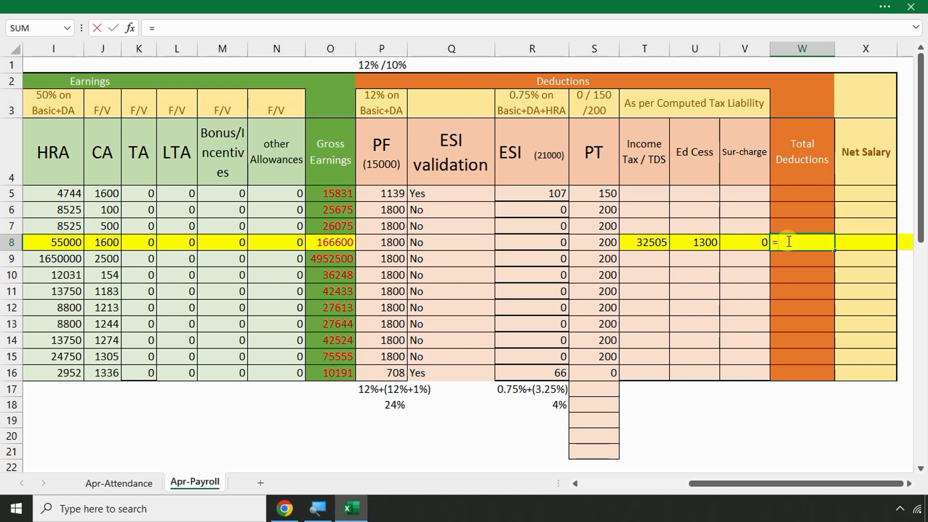
pyautogui.write('sum(')
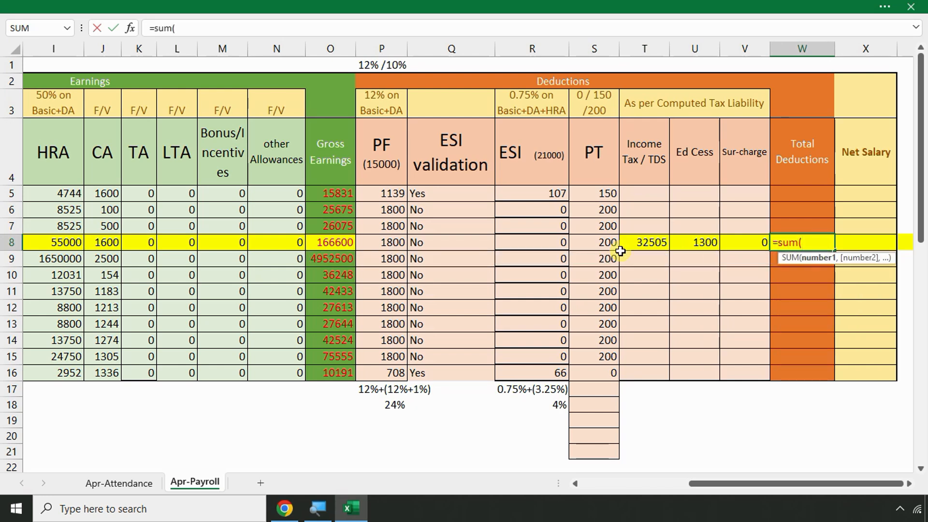
pyautogui.moveTo(390, 240); pyautogui.dragTo(761, 249)
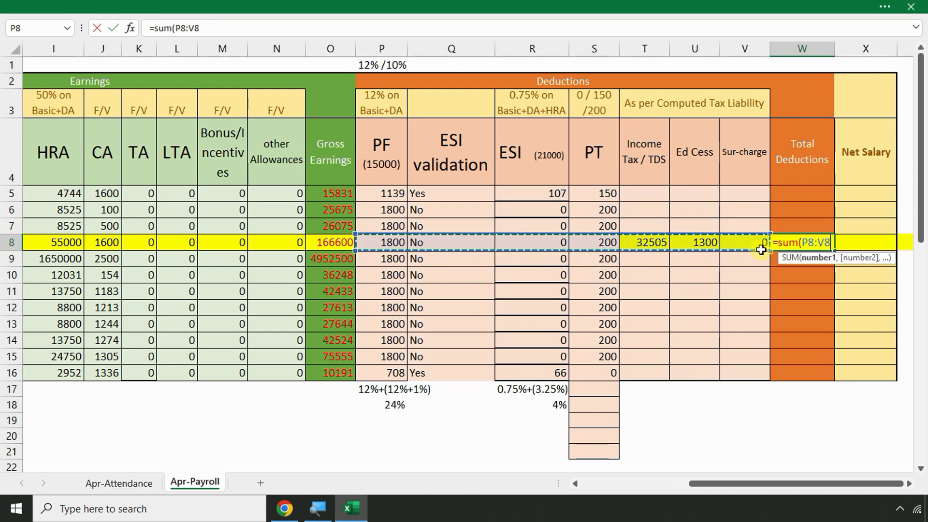
pyautogui.write(')')
pyautogui.press('Return')
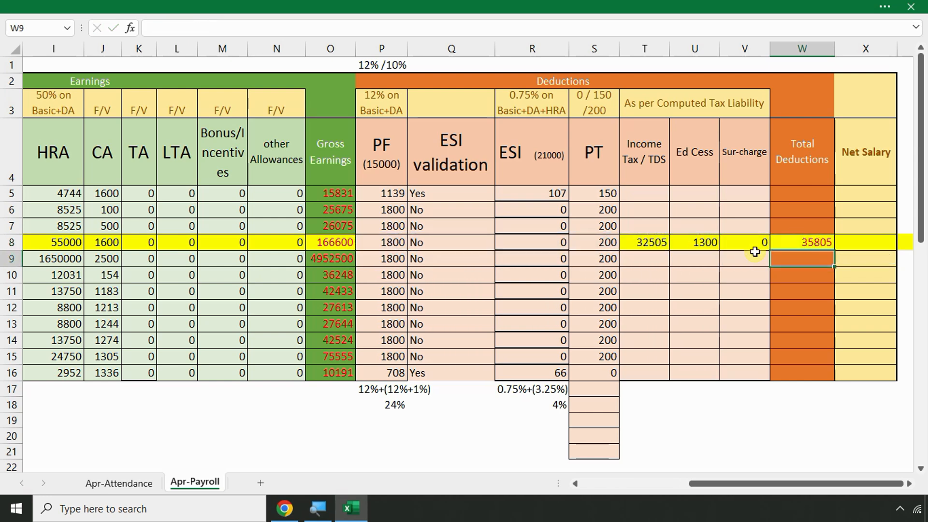
pyautogui.click(333, 243)
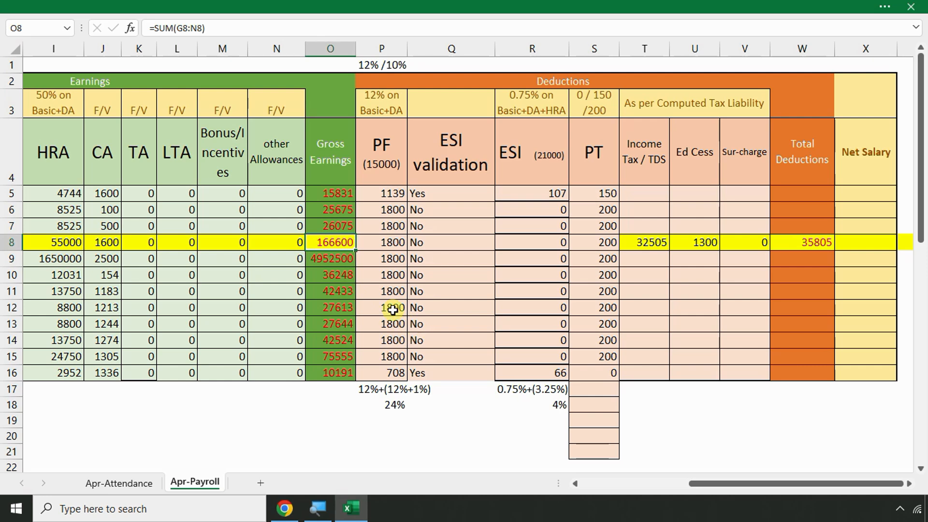
pyautogui.click(852, 245)
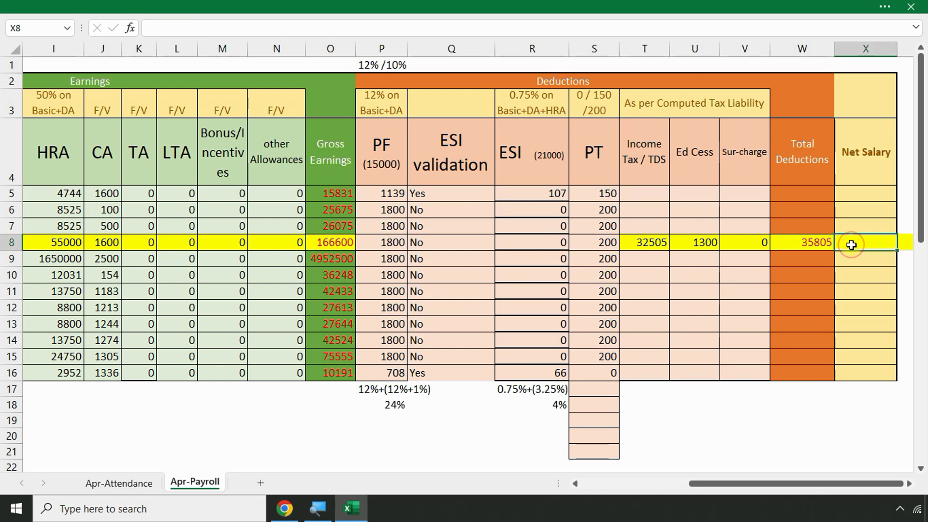
# Enter =O8-W8 in X8, giving a net salary of 130795
pyautogui.write('=')
pyautogui.click(331, 242)
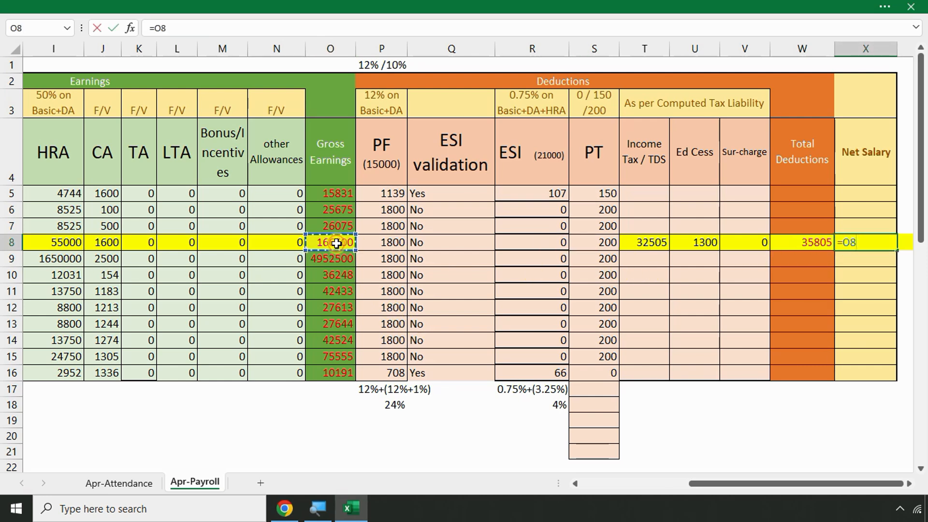
pyautogui.write('-')
pyautogui.click(795, 242)
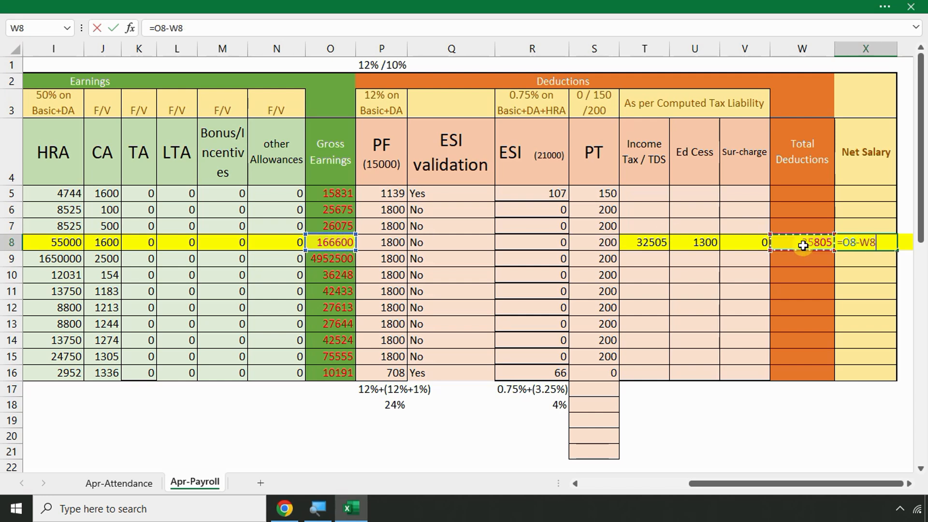
pyautogui.press('Return')
# Fill the net salary formula down the column, then clear the copies below row 8
pyautogui.click(865, 241)
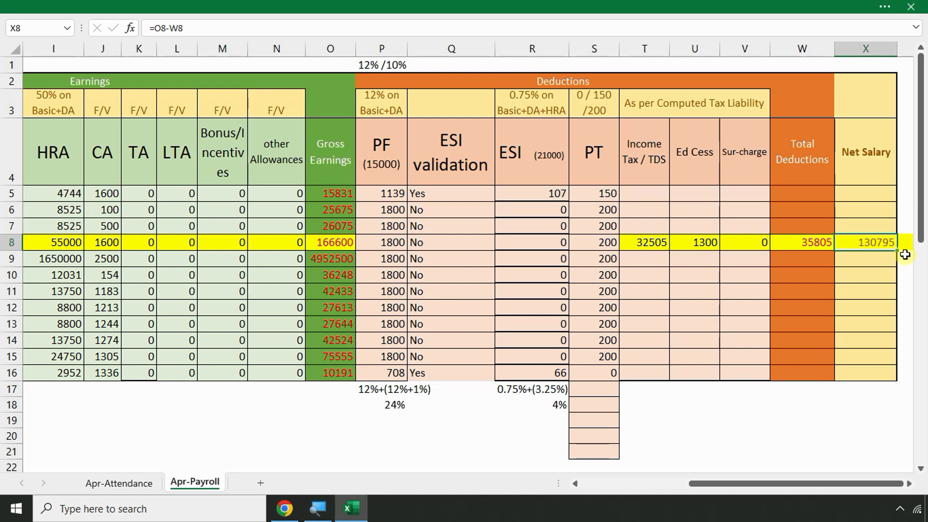
pyautogui.moveTo(897, 251); pyautogui.dragTo(897, 379)
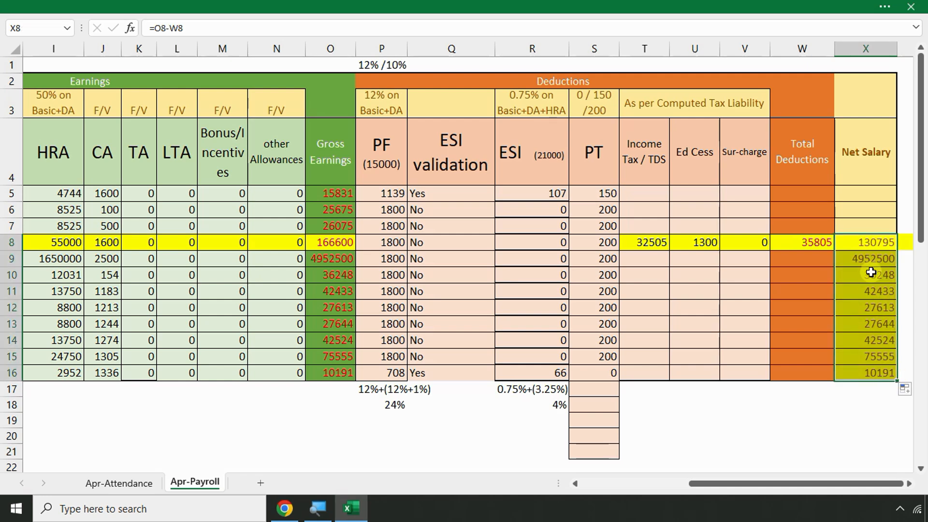
pyautogui.moveTo(871, 261); pyautogui.dragTo(871, 372)
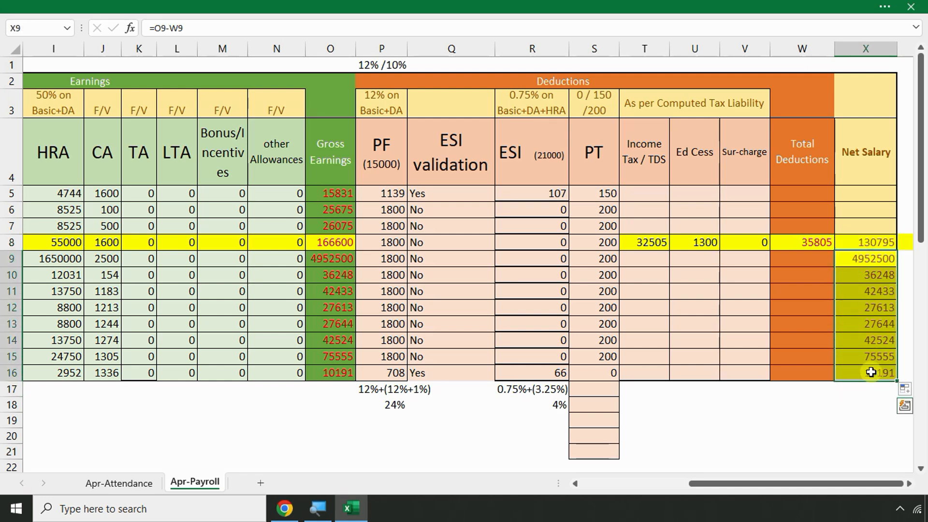
pyautogui.press('Delete')
pyautogui.click(827, 335)
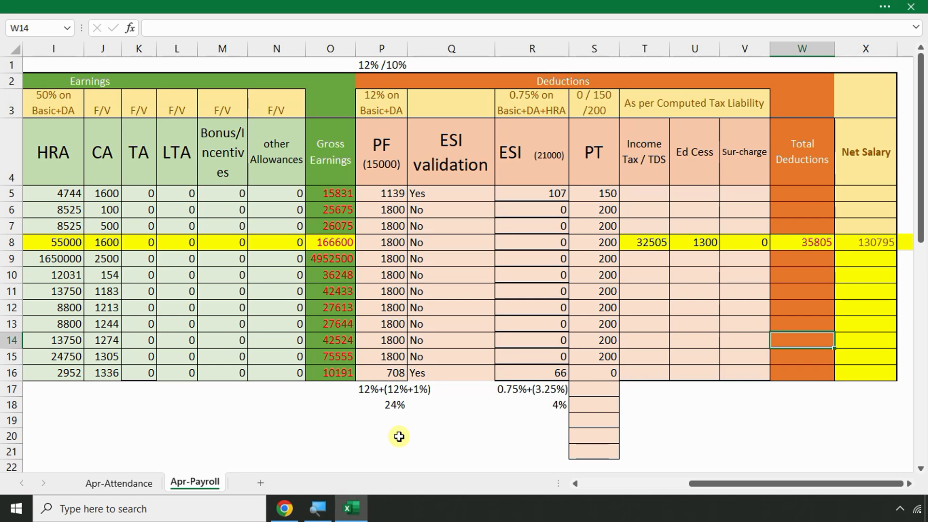
# Delete the stray employee name in A18 below the payroll table
pyautogui.click(244, 430)
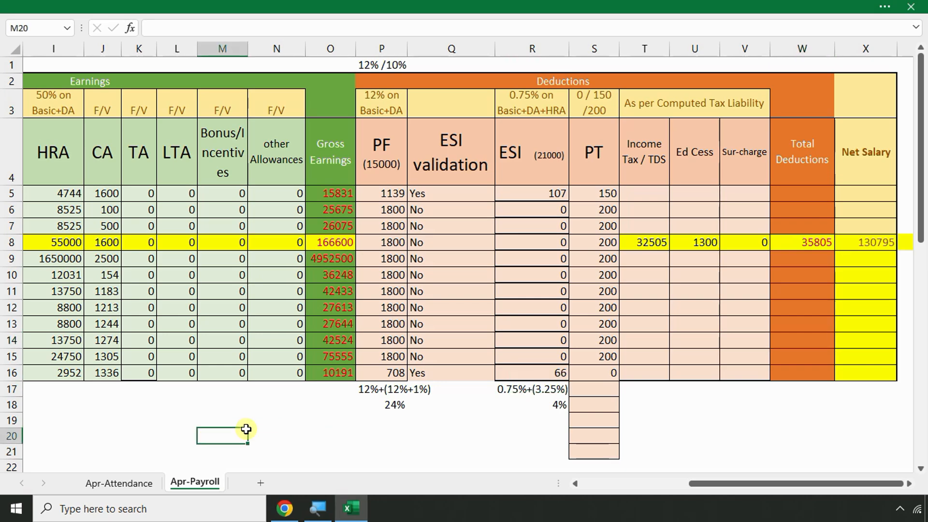
pyautogui.scroll(-2, 288, 380)
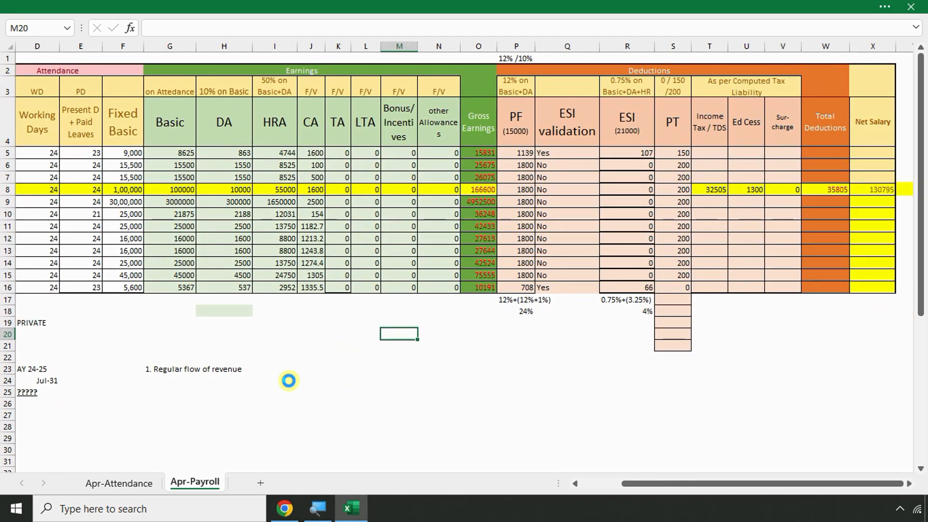
pyautogui.moveTo(709, 190); pyautogui.dragTo(912, 186)
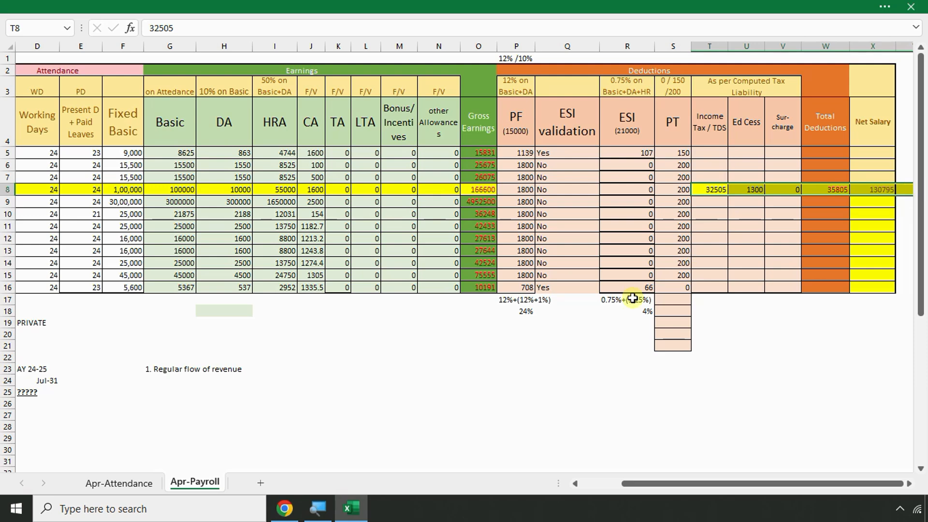
pyautogui.click(781, 322)
pyautogui.hotkey('shift', 'Left')
pyautogui.hotkey('shift', 'Left')
pyautogui.hotkey('shift', 'Left')
pyautogui.hotkey('shift', 'Left')
pyautogui.hotkey('shift', 'Left')
pyautogui.hotkey('shift', 'Left')
pyautogui.hotkey('shift', 'Left')
pyautogui.hotkey('shift', 'Left')
pyautogui.hotkey('shift', 'Left')
pyautogui.hotkey('shift', 'Left')
pyautogui.hotkey('shift', 'Left')
pyautogui.hotkey('shift', 'Left')
pyautogui.hotkey('shift', 'Left')
pyautogui.hotkey('shift', 'Left')
pyautogui.hotkey('shift', 'Left')
pyautogui.hotkey('shift', 'Left')
pyautogui.hotkey('shift', 'Left')
pyautogui.hotkey('shift', 'Left')
pyautogui.hotkey('shift', 'Left')
pyautogui.hotkey('shift', 'Left')
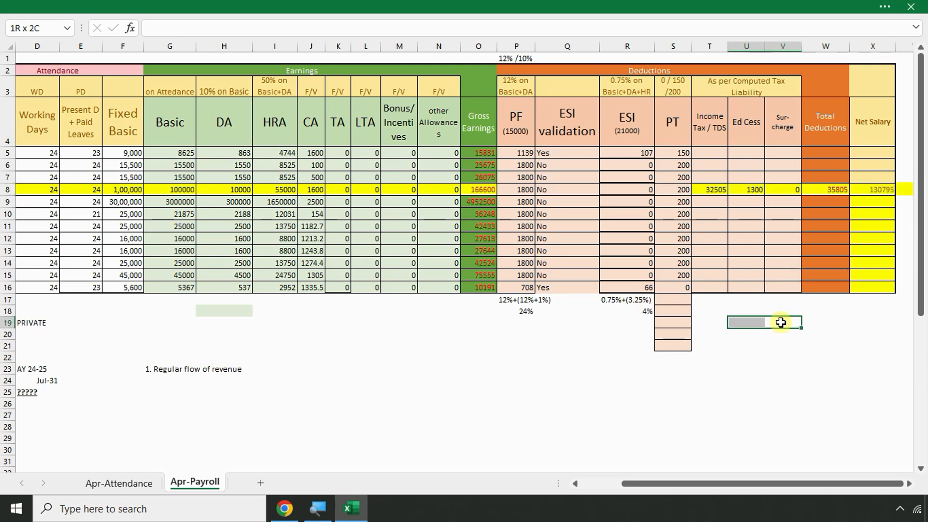
pyautogui.hotkey('shift', 'Down')
pyautogui.hotkey('shift', 'Down')
pyautogui.hotkey('shift', 'Down')
pyautogui.hotkey('shift', 'Down')
pyautogui.hotkey('shift', 'Down')
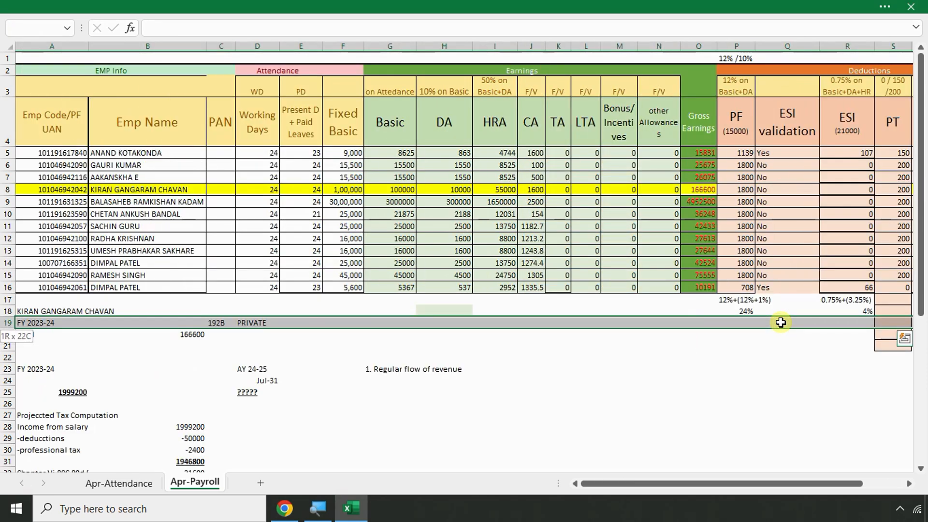
pyautogui.hotkey('shift', 'Down')
pyautogui.hotkey('shift', 'Down')
pyautogui.hotkey('shift', 'Down')
pyautogui.hotkey('shift', 'Down')
pyautogui.hotkey('shift', 'Down')
pyautogui.hotkey('shift', 'Down')
pyautogui.hotkey('shift', 'Down')
pyautogui.hotkey('shift', 'Down')
pyautogui.hotkey('shift', 'Down')
pyautogui.hotkey('shift', 'Down')
pyautogui.hotkey('shift', 'Down')
pyautogui.hotkey('shift', 'Down')
pyautogui.hotkey('shift', 'Down')
pyautogui.hotkey('shift', 'Down')
pyautogui.hotkey('shift', 'Down')
pyautogui.hotkey('shift', 'Down')
pyautogui.hotkey('shift', 'Down')
pyautogui.hotkey('shift', 'Down')
pyautogui.hotkey('shift', 'Down')
pyautogui.hotkey('shift', 'Down')
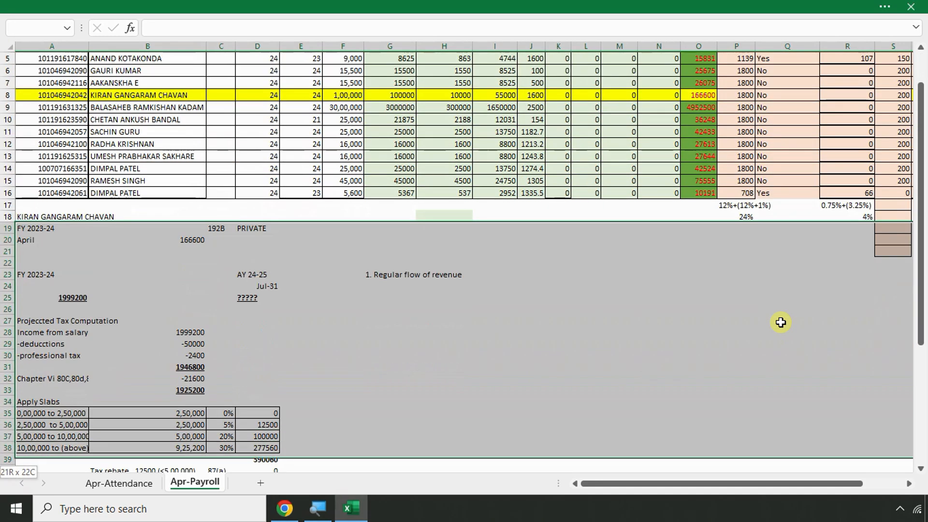
pyautogui.hotkey('ctrl', 'BackSpace')
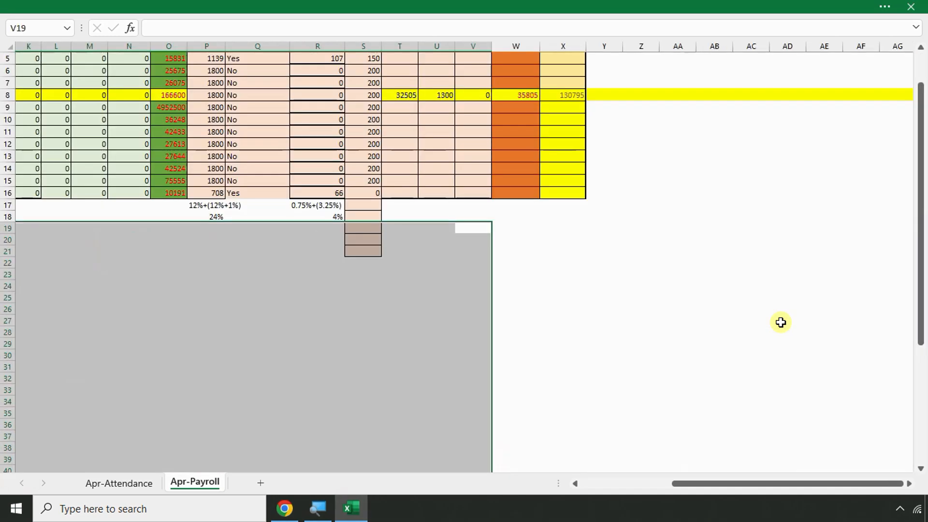
pyautogui.click(473, 251)
pyautogui.press('Left')
pyautogui.press('Left')
pyautogui.press('Left')
pyautogui.press('Left')
pyautogui.press('Left')
pyautogui.press('Left')
pyautogui.press('Left')
pyautogui.press('Left')
pyautogui.press('Left')
pyautogui.press('Left')
pyautogui.press('Left')
pyautogui.press('Left')
pyautogui.press('Left')
pyautogui.press('Left')
pyautogui.press('Left')
pyautogui.press('Left')
pyautogui.press('Left')
pyautogui.press('Left')
pyautogui.press('Left')
pyautogui.press('Left')
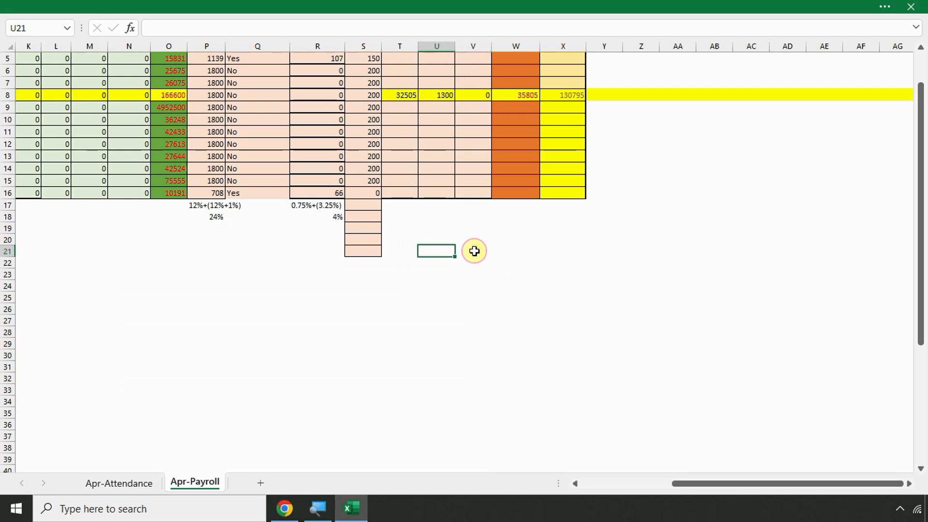
pyautogui.press('Up')
pyautogui.press('Up')
pyautogui.press('Up')
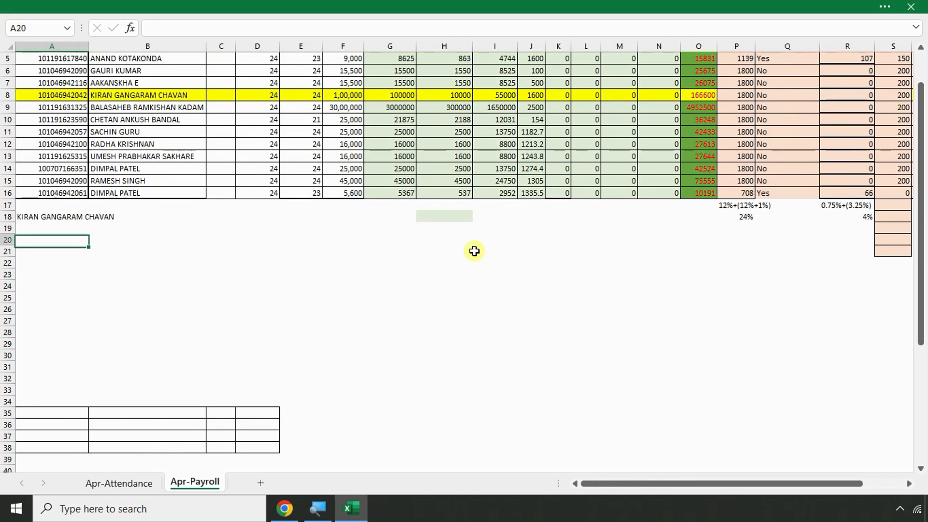
pyautogui.press('Delete')
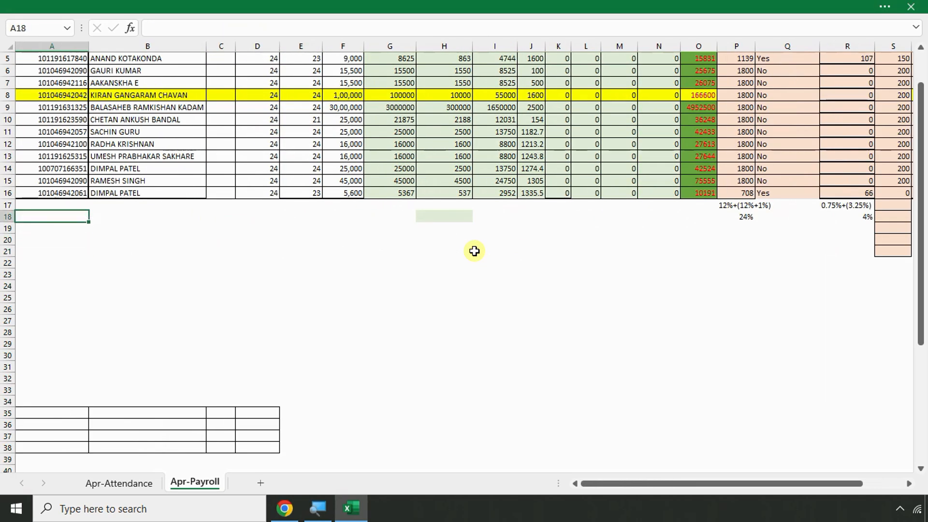
# Move along row 8 until Total Deductions 35805 and Net Salary 130795 are visible
pyautogui.scroll(6, 543, 369)
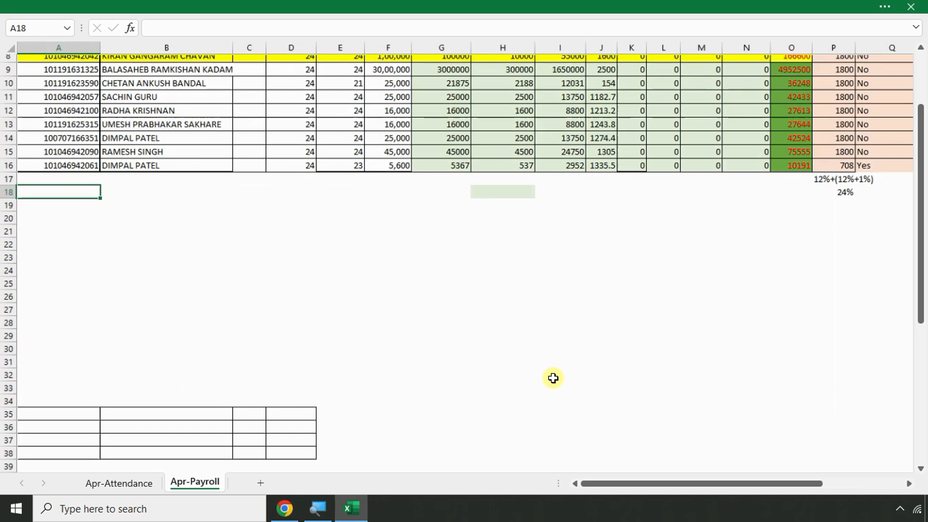
pyautogui.scroll(2, 548, 323)
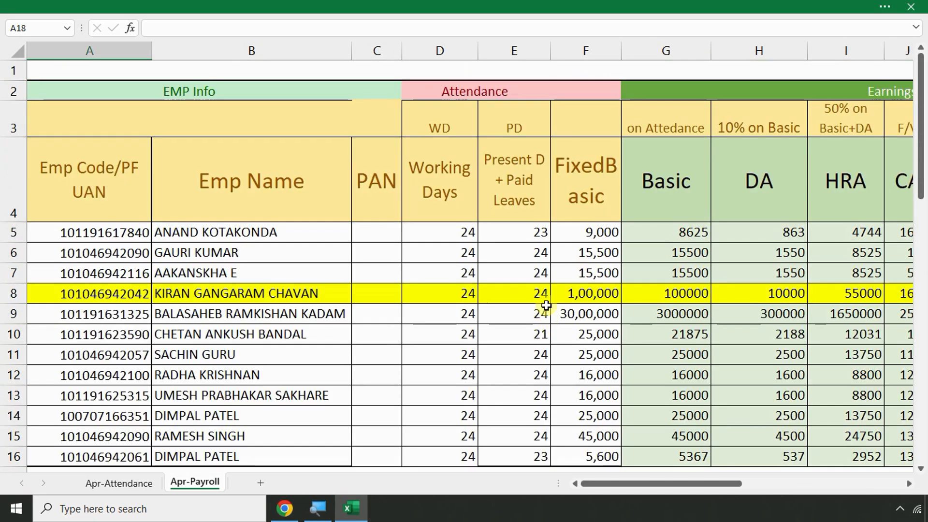
pyautogui.click(541, 294)
pyautogui.press('Right')
pyautogui.press('Right')
pyautogui.press('Right')
pyautogui.press('Right')
pyautogui.press('Right')
pyautogui.press('Right')
pyautogui.press('Right')
pyautogui.press('Right')
pyautogui.press('Right')
pyautogui.press('Right')
pyautogui.press('Right')
pyautogui.press('Right')
pyautogui.press('Right')
pyautogui.press('Right')
pyautogui.press('Right')
pyautogui.press('Right')
pyautogui.press('Right')
pyautogui.press('Right')
pyautogui.press('Right')
pyautogui.press('Right')
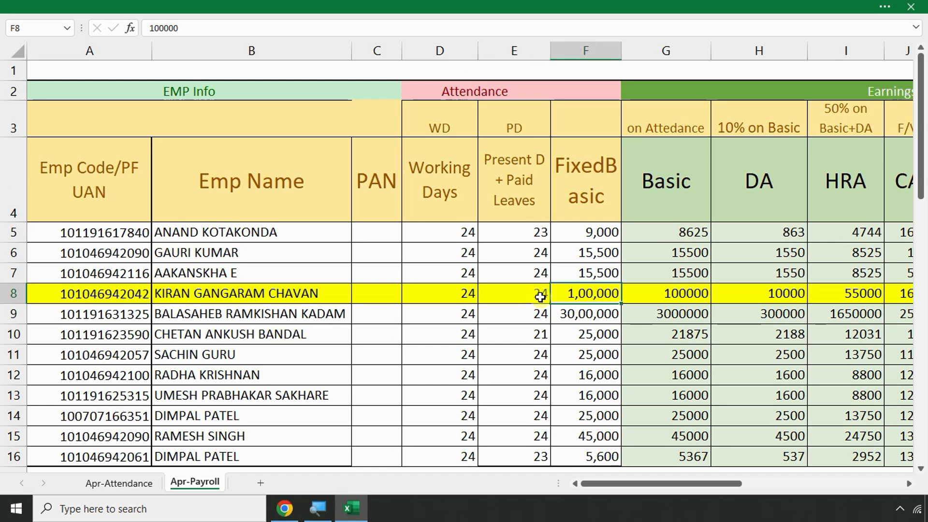
pyautogui.press('Right')
pyautogui.press('Right')
pyautogui.press('Right')
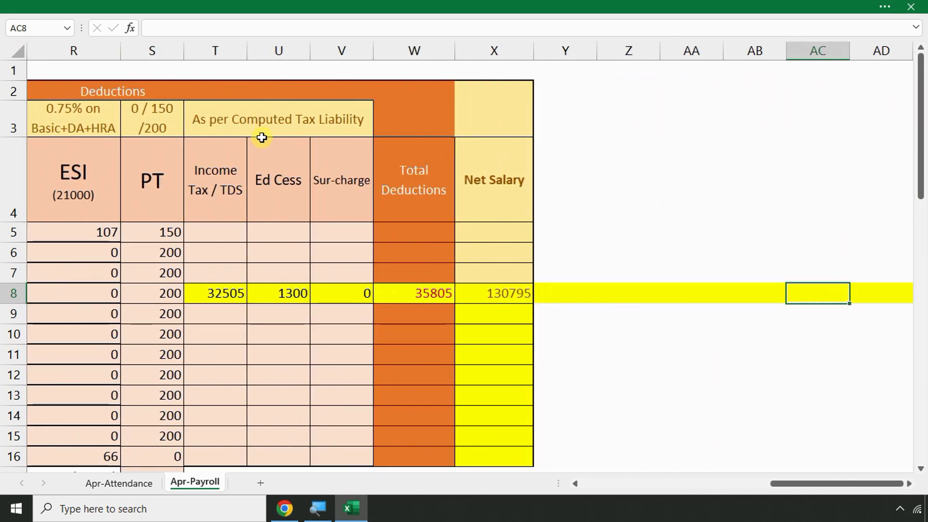
# Rename the tax-liability group heading to TDS and highlight the three columns beneath it
pyautogui.click(210, 118)
pyautogui.write('TDS')
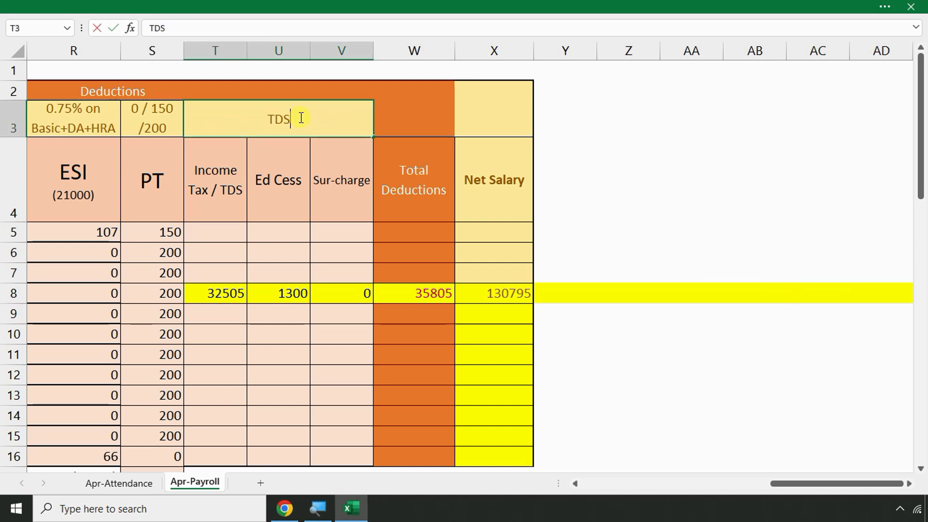
pyautogui.press('Return')
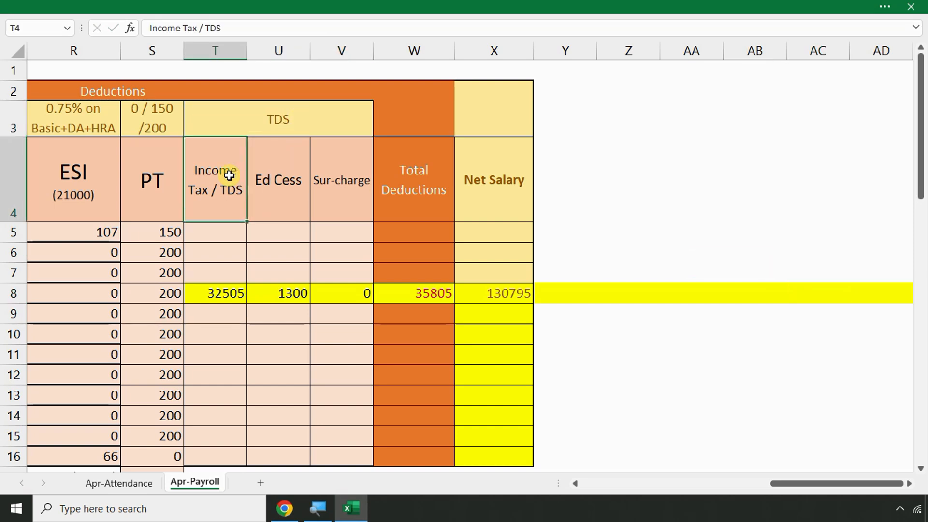
pyautogui.moveTo(211, 294); pyautogui.dragTo(344, 293)
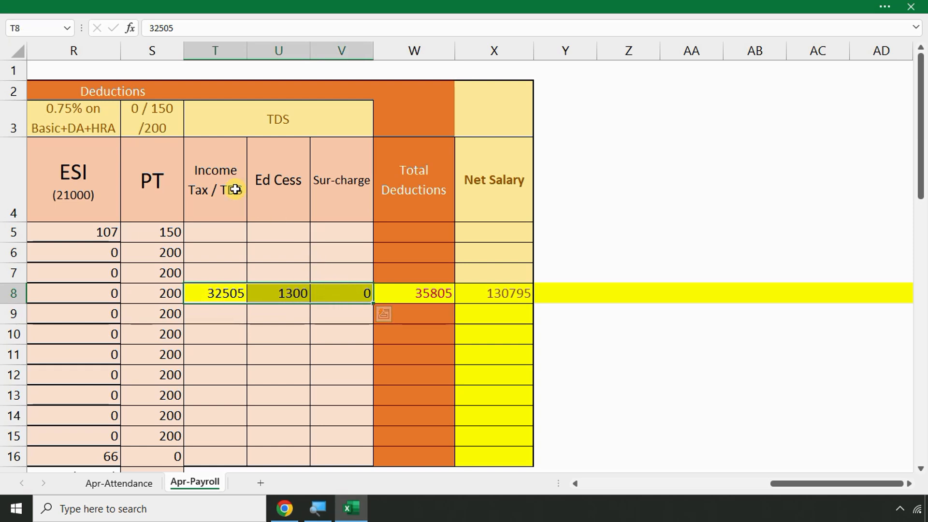
pyautogui.moveTo(210, 189); pyautogui.dragTo(330, 376)
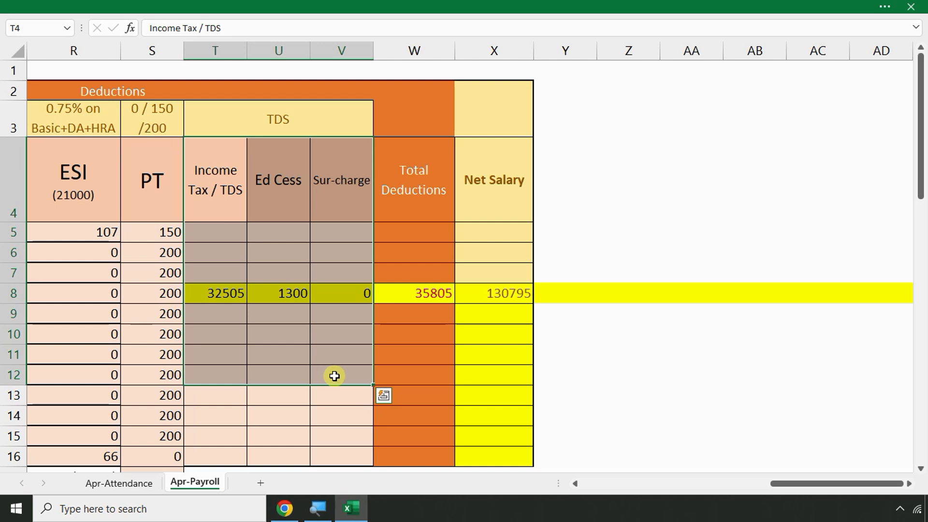
pyautogui.moveTo(208, 228); pyautogui.dragTo(207, 406)
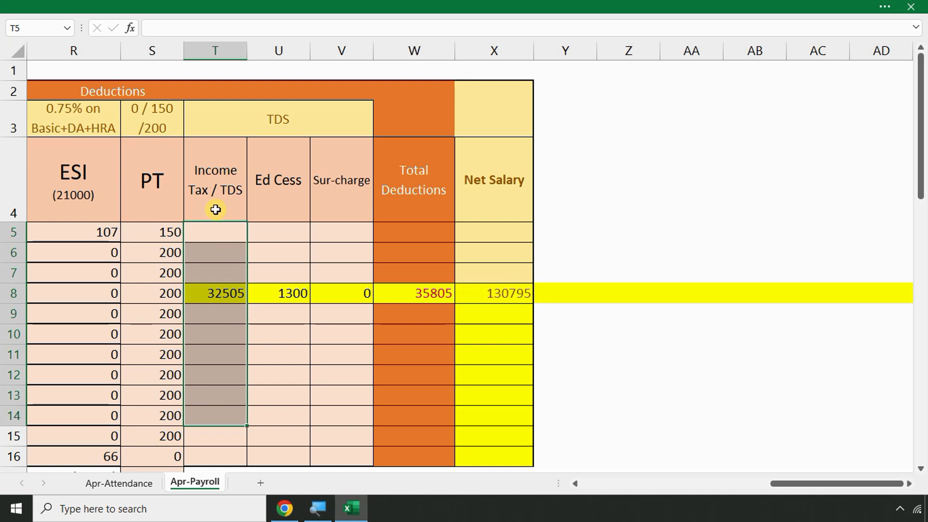
pyautogui.moveTo(269, 176); pyautogui.dragTo(270, 350)
pyautogui.moveTo(333, 198); pyautogui.dragTo(334, 373)
pyautogui.moveTo(213, 191); pyautogui.dragTo(334, 249)
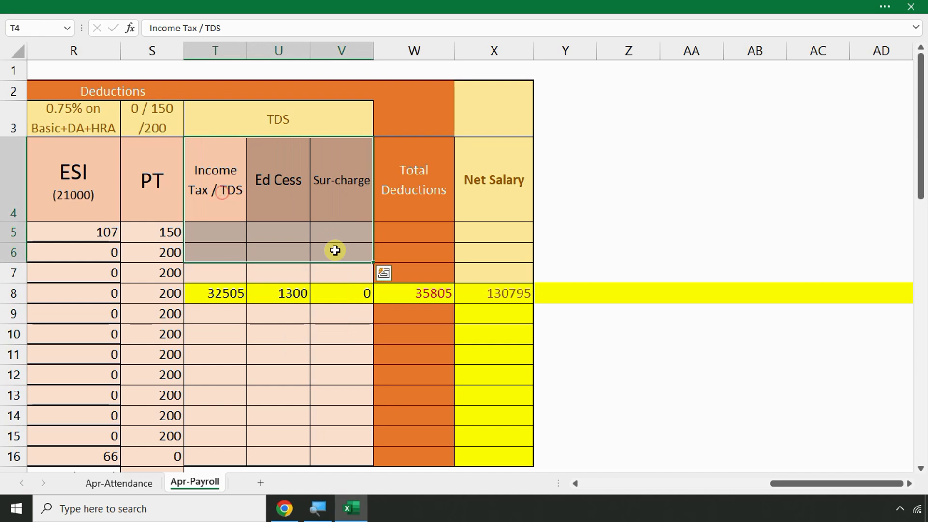
# Review row 8's TDS values 32505, 1300 and 0, then bring up Chrome's TDS notes
pyautogui.click(301, 125)
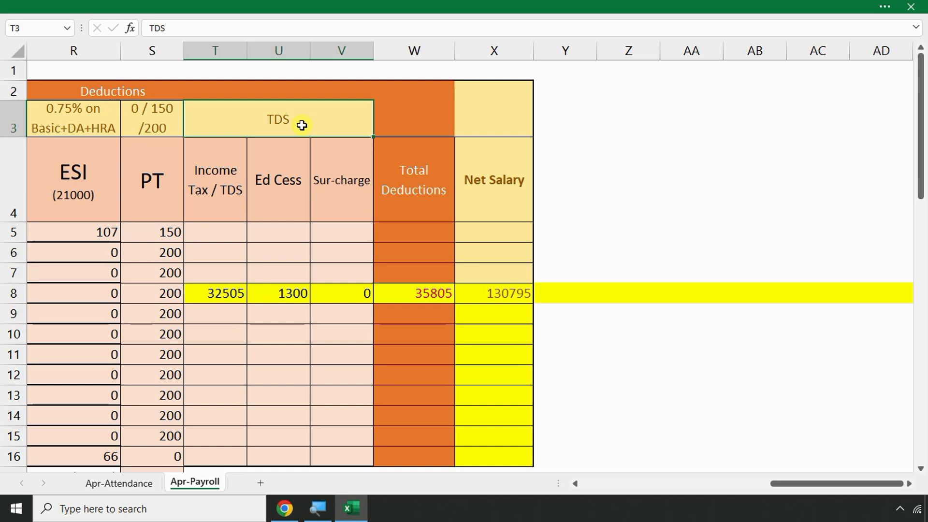
pyautogui.click(321, 288)
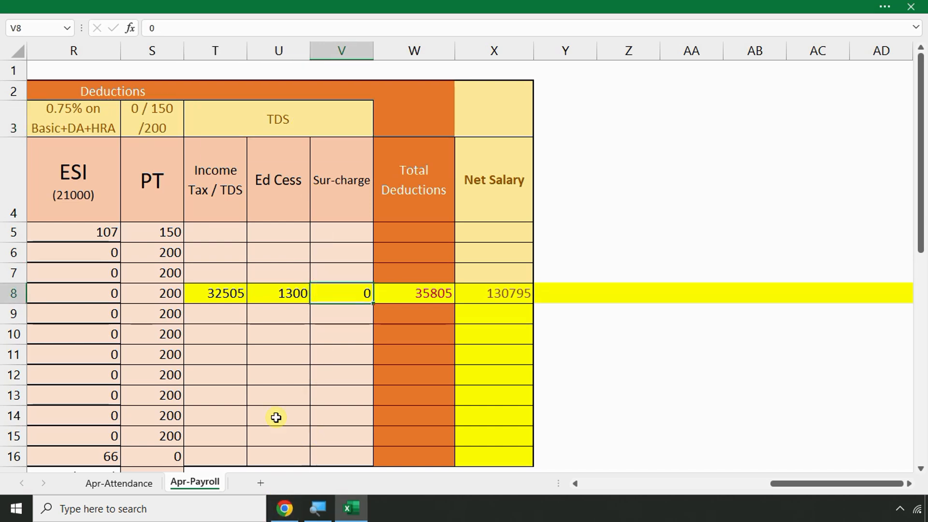
pyautogui.click(226, 302)
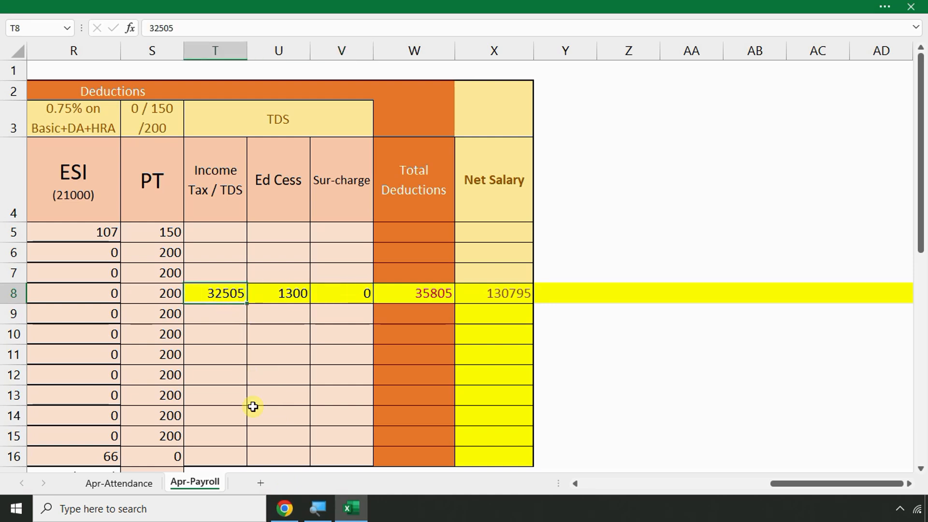
pyautogui.click(290, 296)
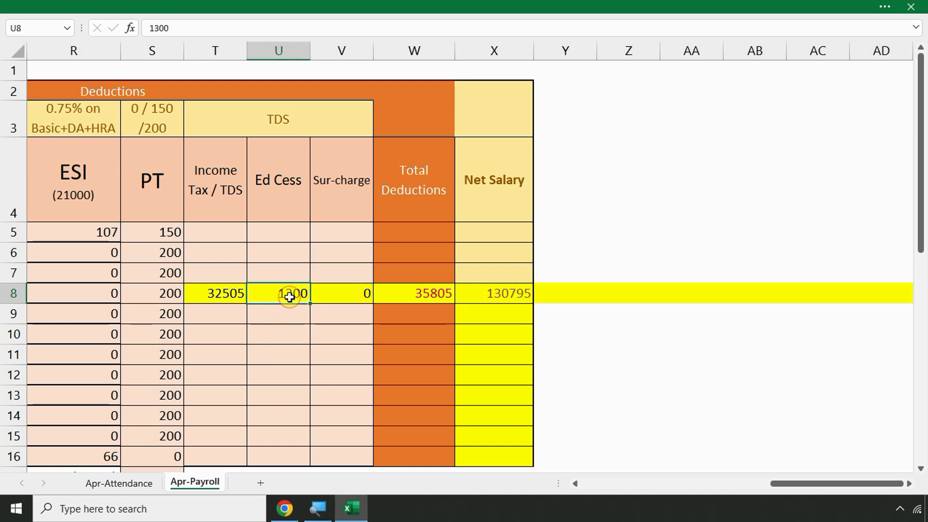
pyautogui.click(217, 285)
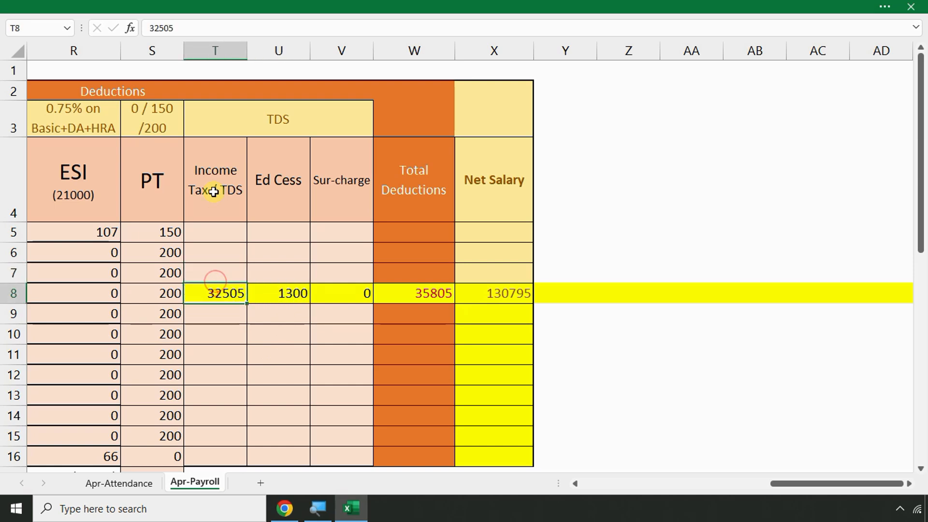
pyautogui.moveTo(182, 29); pyautogui.dragTo(108, 36)
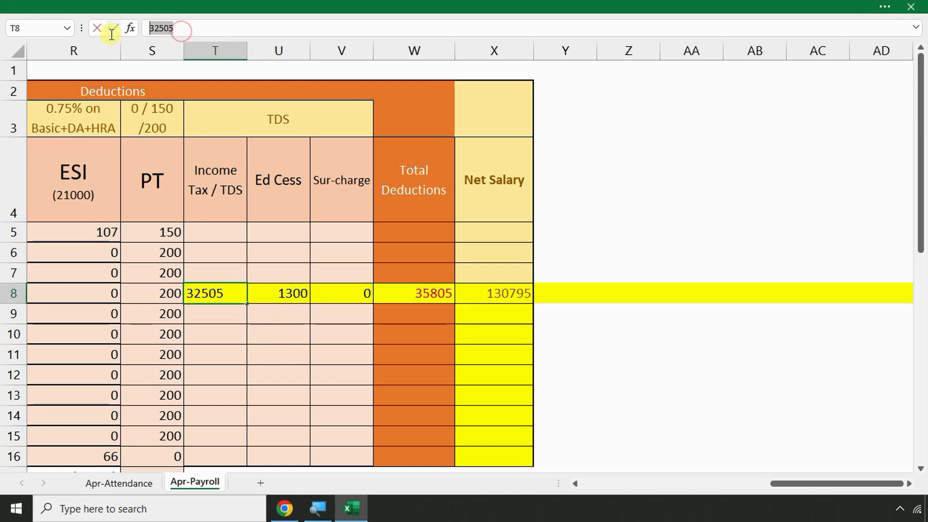
pyautogui.click(287, 513)
pyautogui.click(288, 515)
# Download 'Recording TDS in Tally Case Studies.pdf' from the Accounting & Taxation WhatsApp group
pyautogui.click(287, 517)
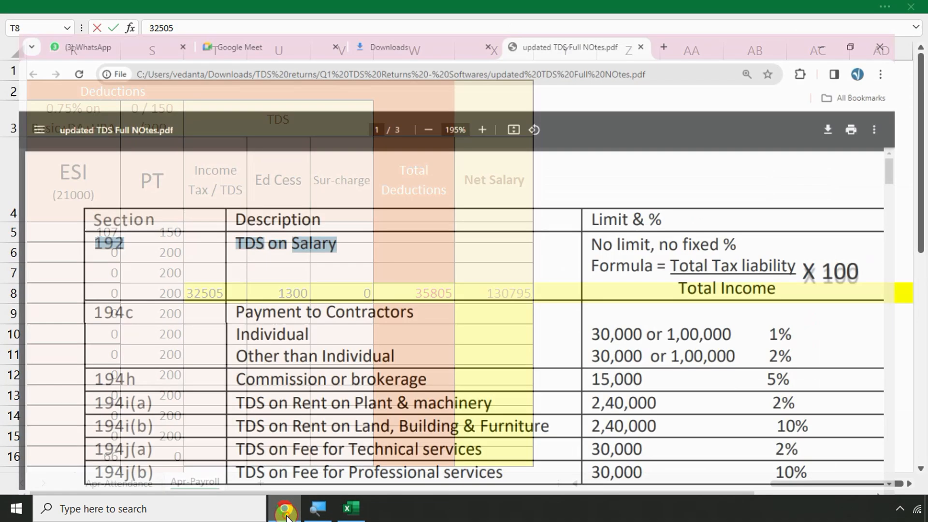
pyautogui.click(261, 12)
pyautogui.click(118, 10)
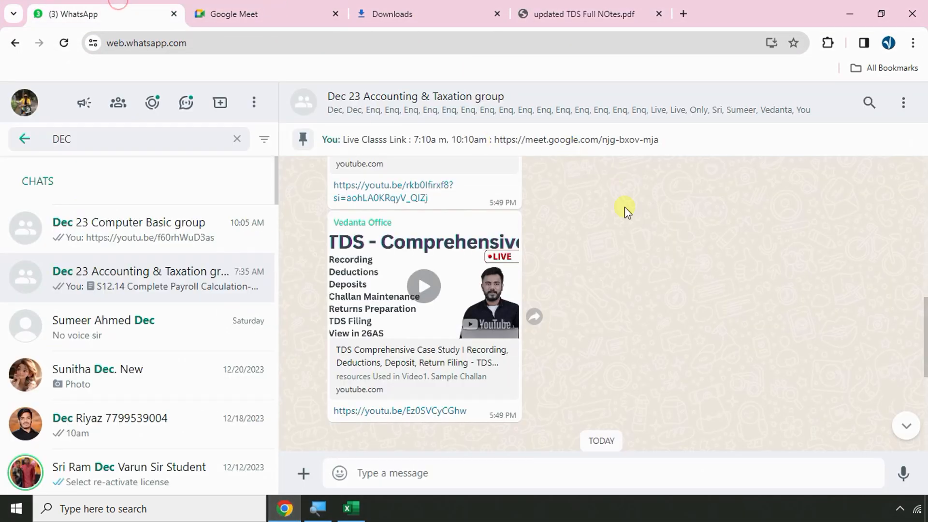
pyautogui.scroll(15, 624, 207)
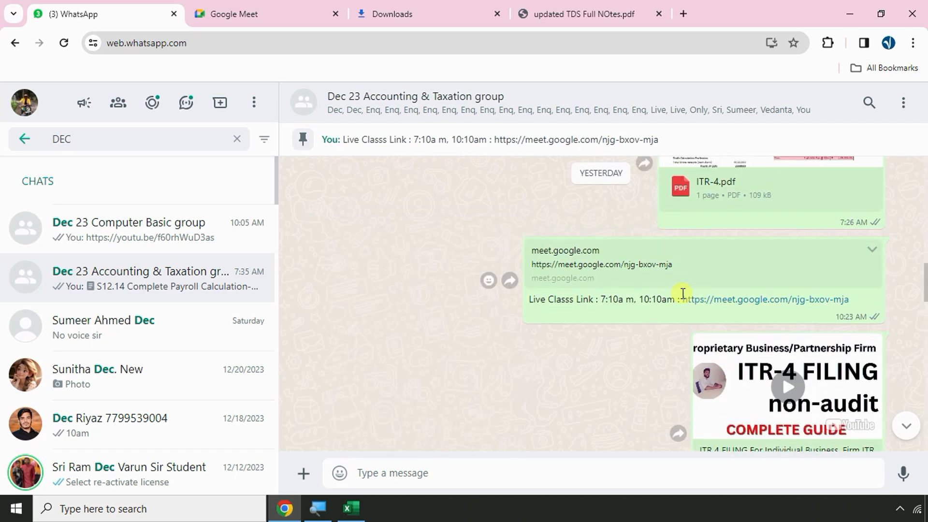
pyautogui.scroll(10, 683, 295)
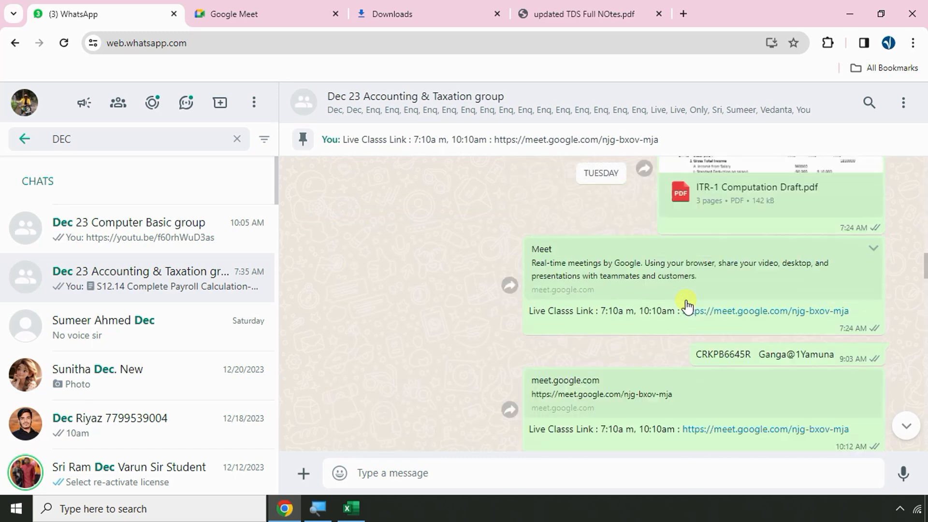
pyautogui.scroll(8, 687, 305)
pyautogui.scroll(5, 682, 302)
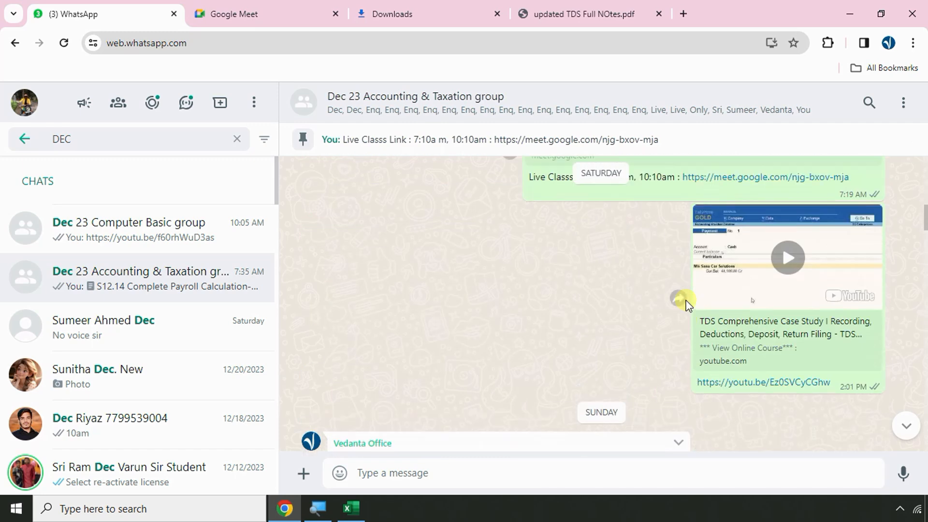
pyautogui.scroll(5, 681, 302)
pyautogui.click(779, 302)
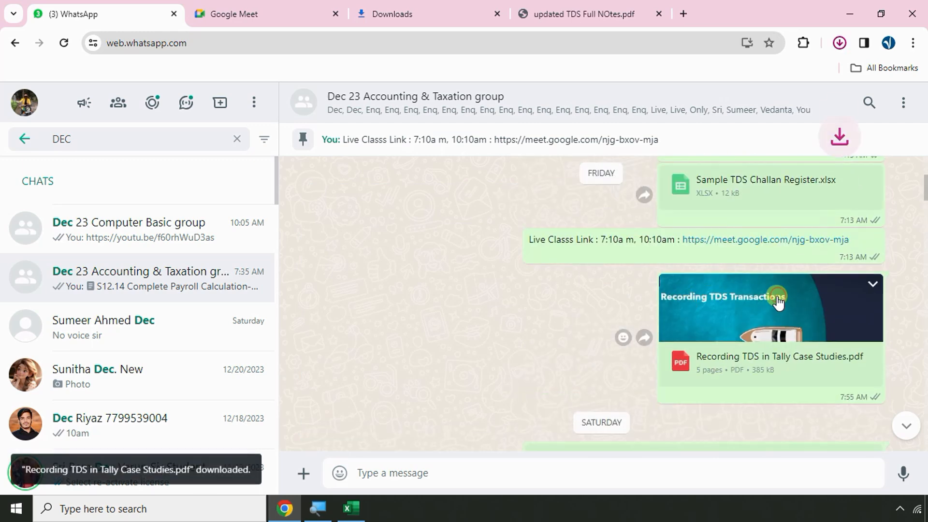
# Open the downloaded 'Recording TDS in Tally Case Studies' PDF at page 2's SS Enterprises slide
pyautogui.click(742, 88)
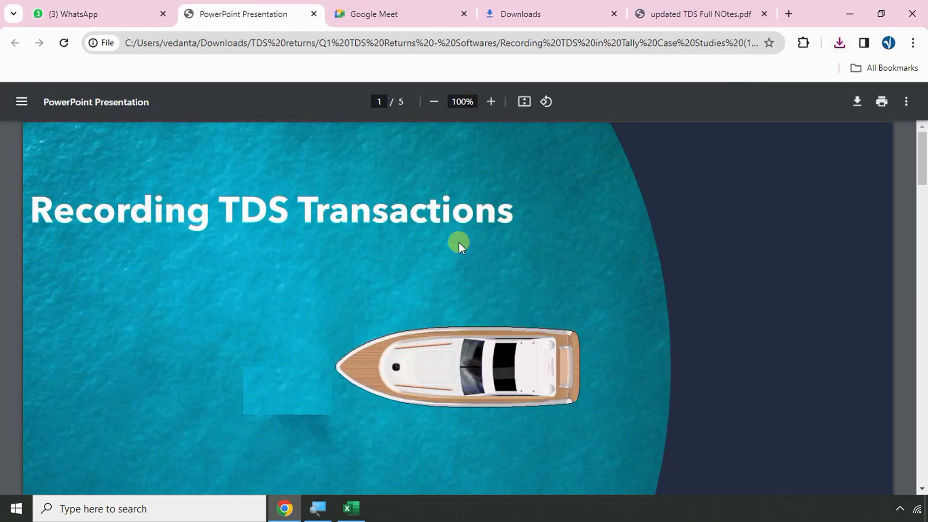
pyautogui.scroll(3, 459, 242)
pyautogui.scroll(-2, 459, 242)
pyautogui.scroll(-5, 459, 242)
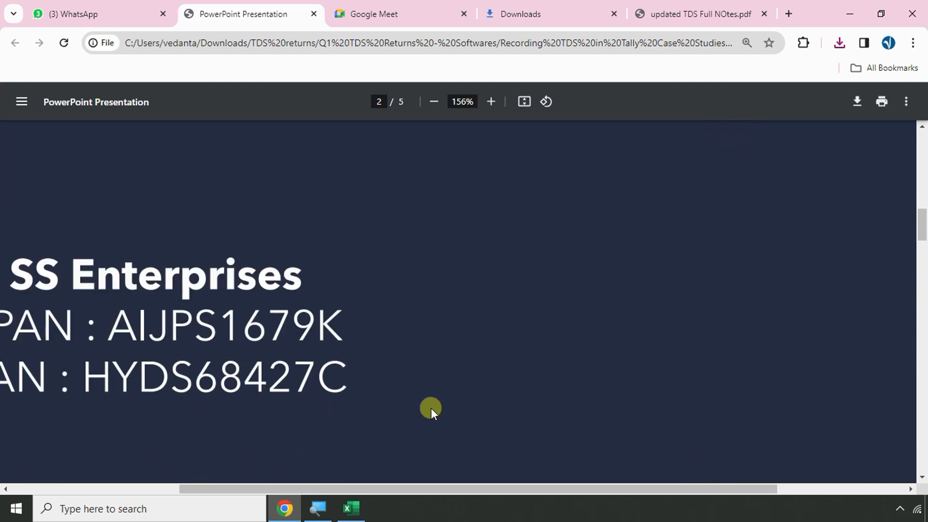
pyautogui.moveTo(479, 490); pyautogui.dragTo(355, 488)
pyautogui.scroll(-1, 386, 374)
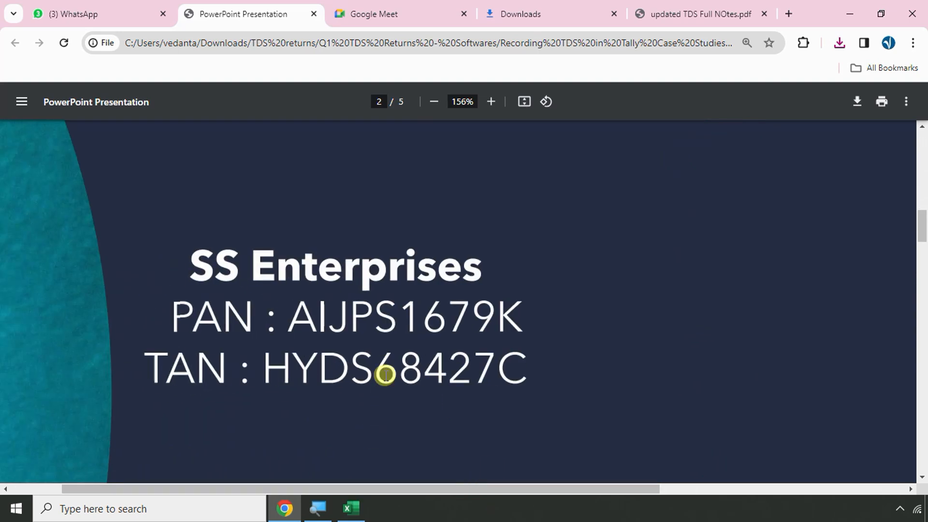
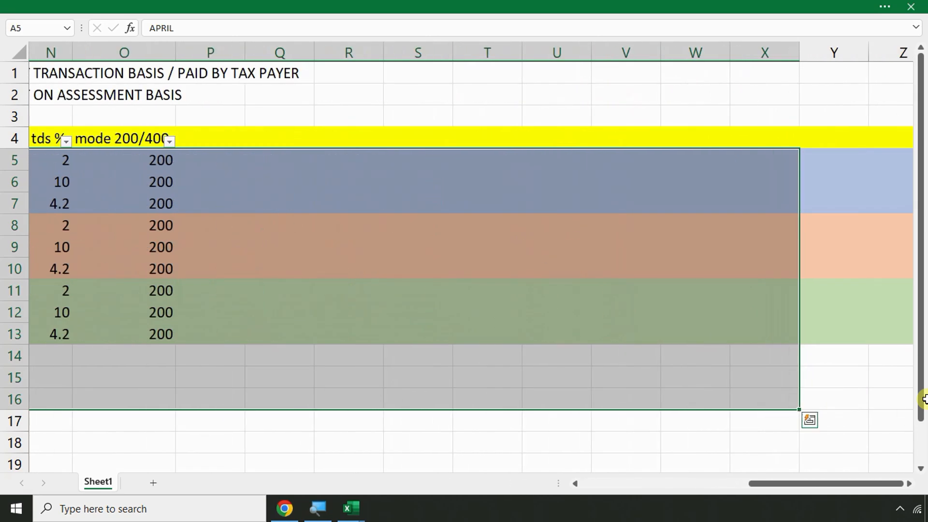
# Copy the employee codes and names from the Apr-Payroll sheet
pyautogui.click(404, 271)
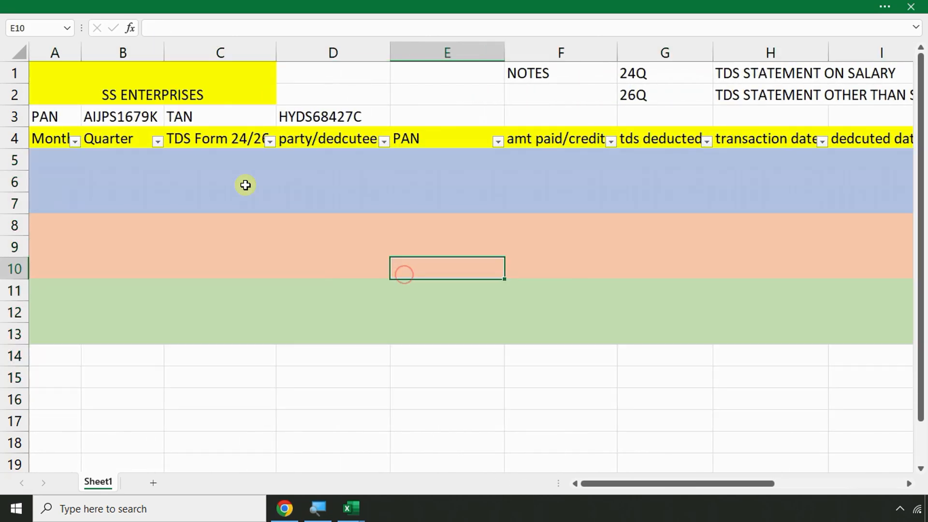
pyautogui.scroll(-2, 537, 236)
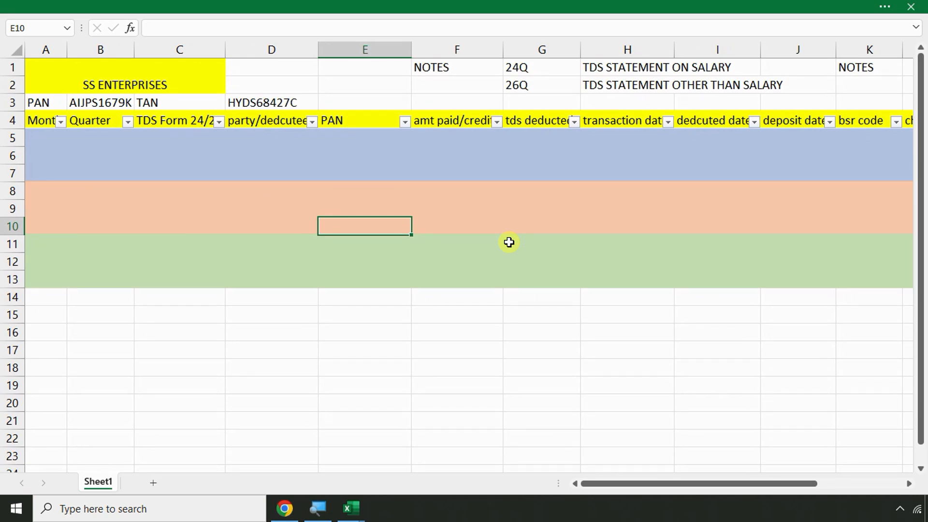
pyautogui.moveTo(355, 507)
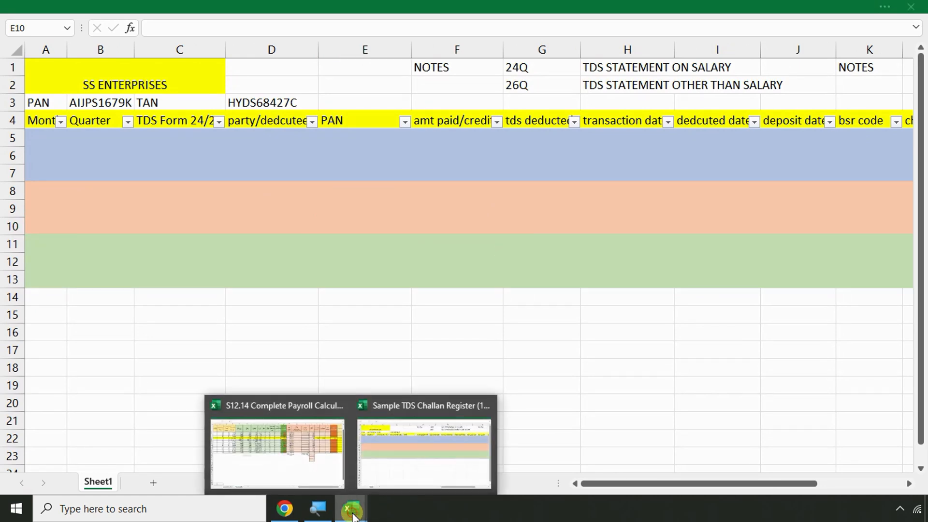
pyautogui.click(292, 457)
pyautogui.click(240, 289)
pyautogui.press('Left')
pyautogui.press('Left')
pyautogui.press('Left')
pyautogui.press('Left')
pyautogui.press('Left')
pyautogui.press('Left')
pyautogui.press('Left')
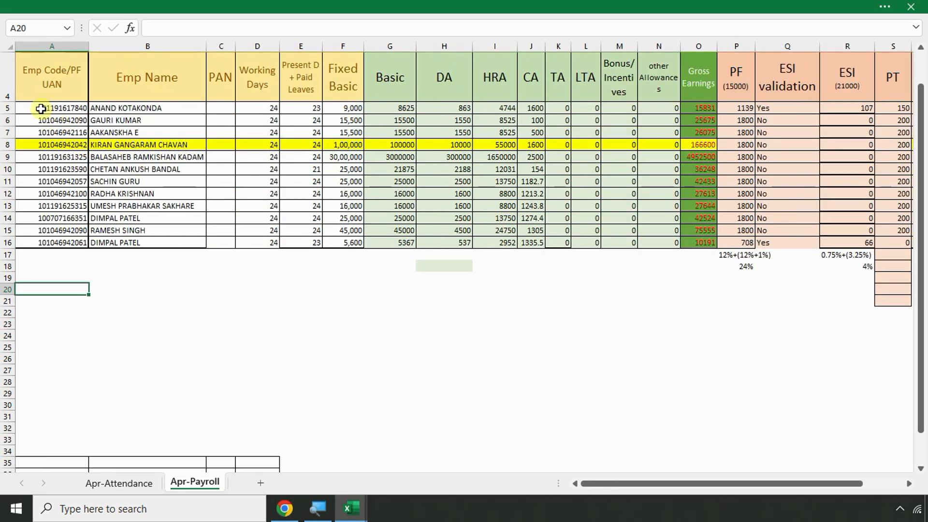
pyautogui.moveTo(43, 109); pyautogui.dragTo(130, 243)
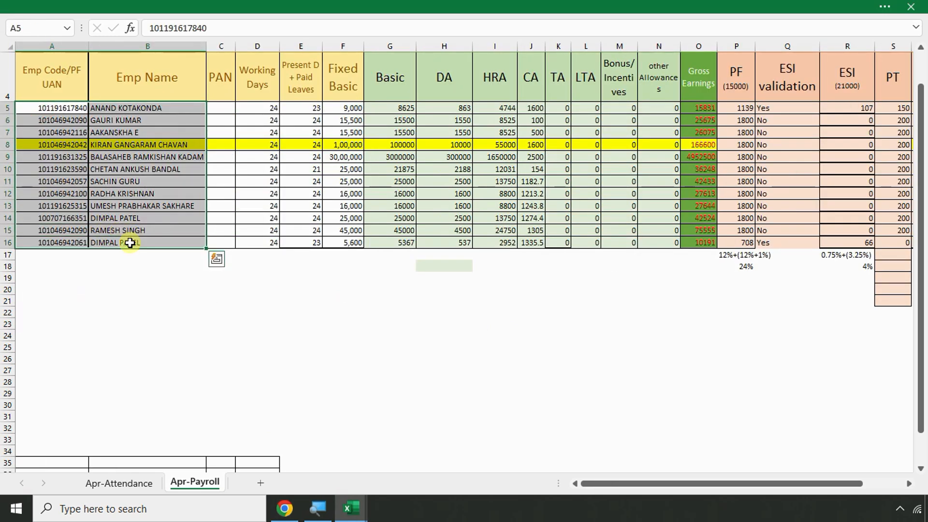
pyautogui.hotkey('ctrl', 'c')
# Recopy only the Emp Name column entries from the Apr-Payroll sheet
pyautogui.moveTo(351, 505)
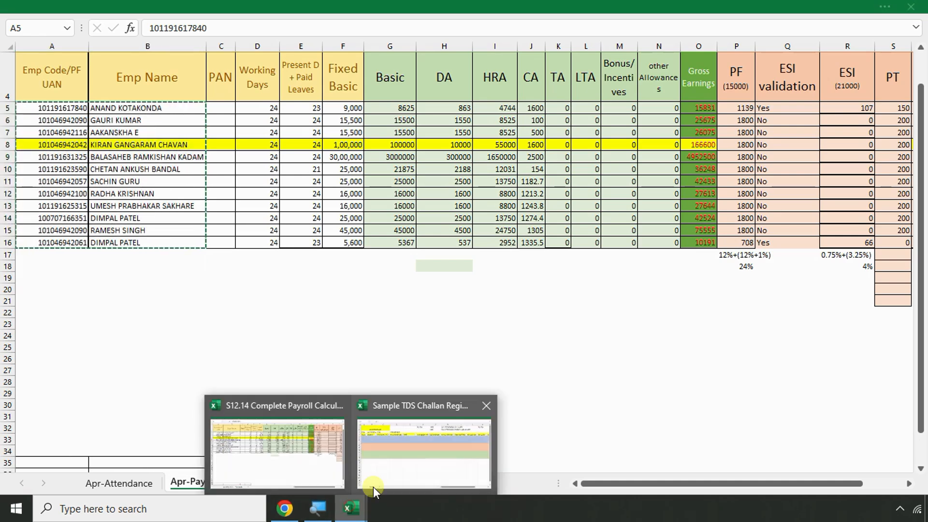
pyautogui.click(373, 489)
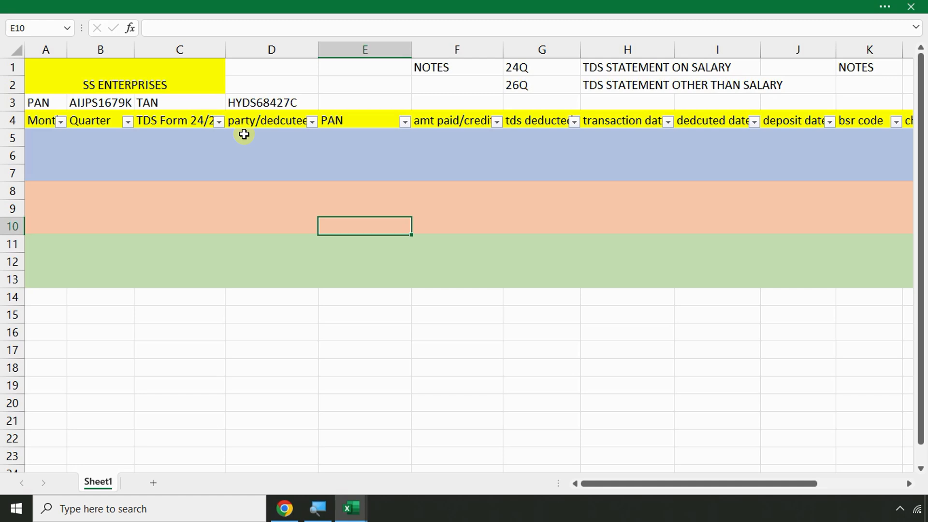
pyautogui.hotkey('alt', 'Tab')
pyautogui.click(220, 359)
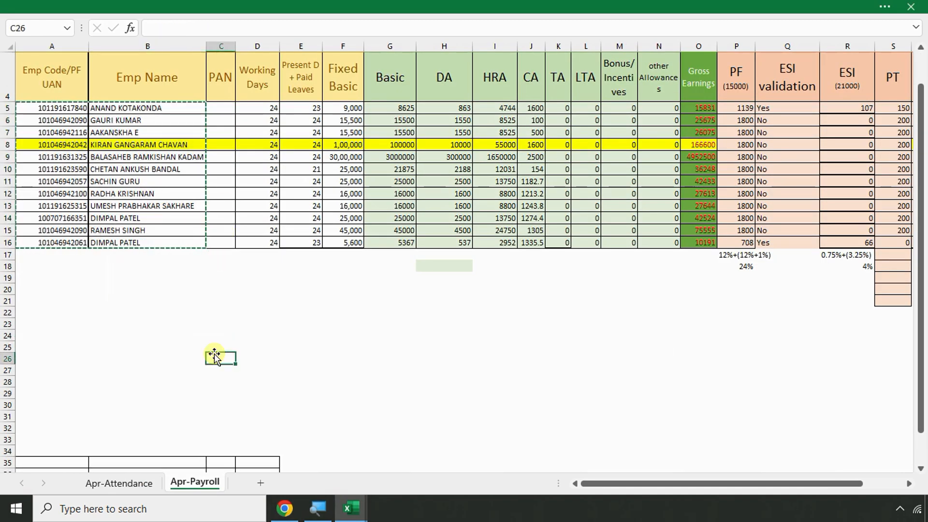
pyautogui.moveTo(160, 107); pyautogui.dragTo(159, 242)
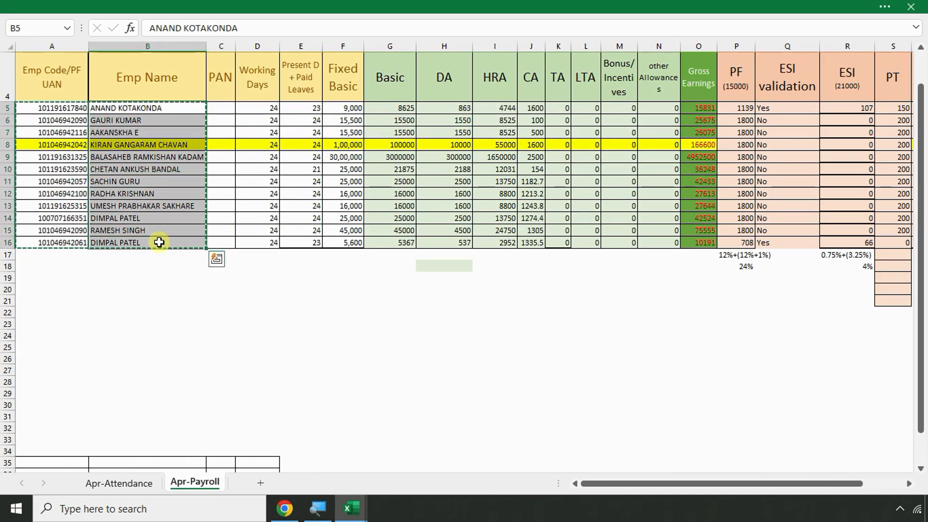
pyautogui.hotkey('ctrl', 'c')
# Paste the employee names into column D from D5 and widen column D
pyautogui.hotkey('alt', 'Tab')
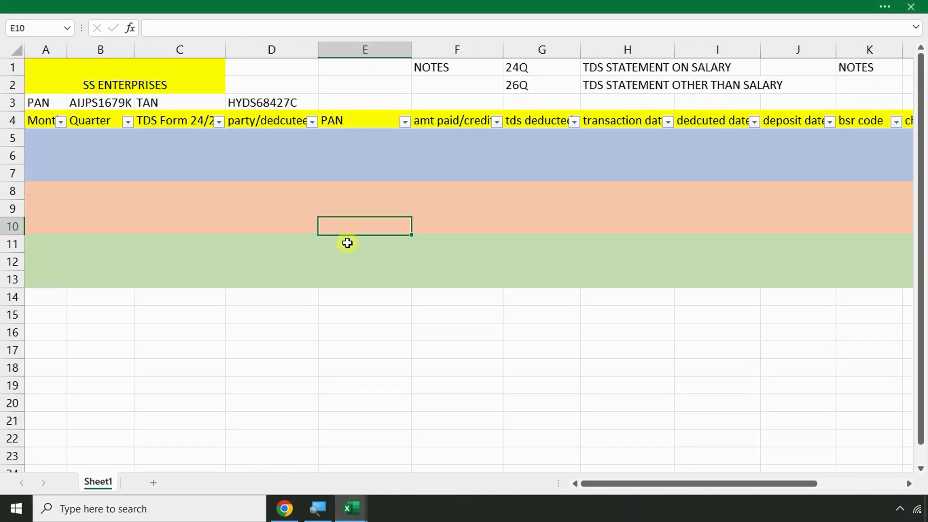
pyautogui.click(247, 138)
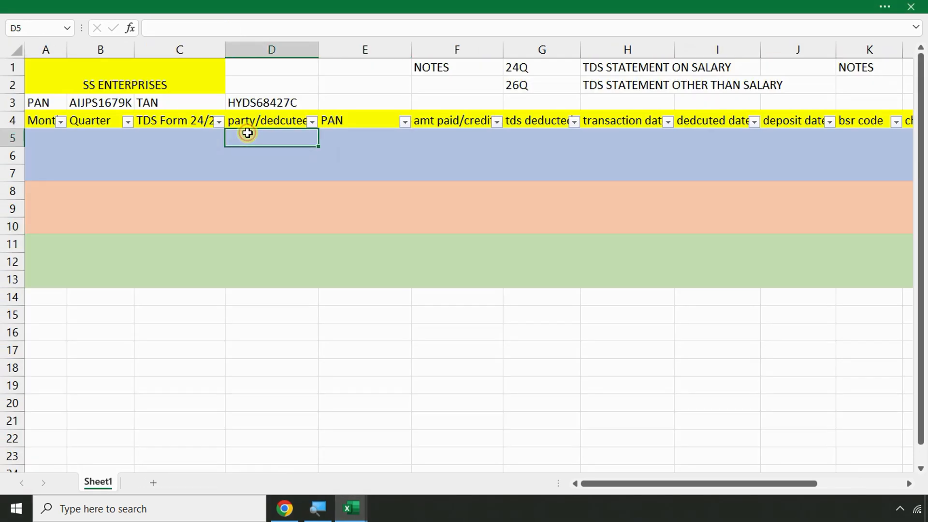
pyautogui.hotkey('ctrl', 'v')
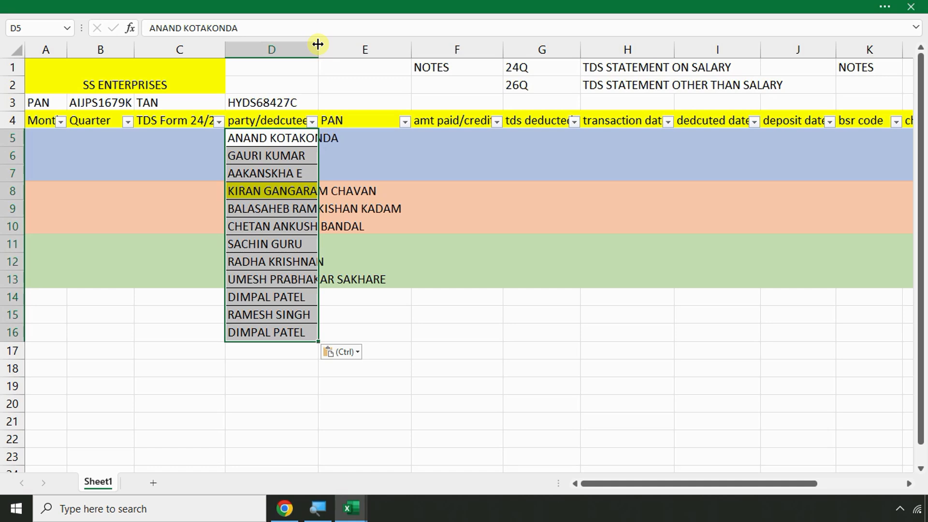
pyautogui.moveTo(318, 48); pyautogui.dragTo(407, 48)
pyautogui.click(392, 142)
# Undo the column widening and the pasted names, leaving cell A5 selected for the month
pyautogui.click(54, 136)
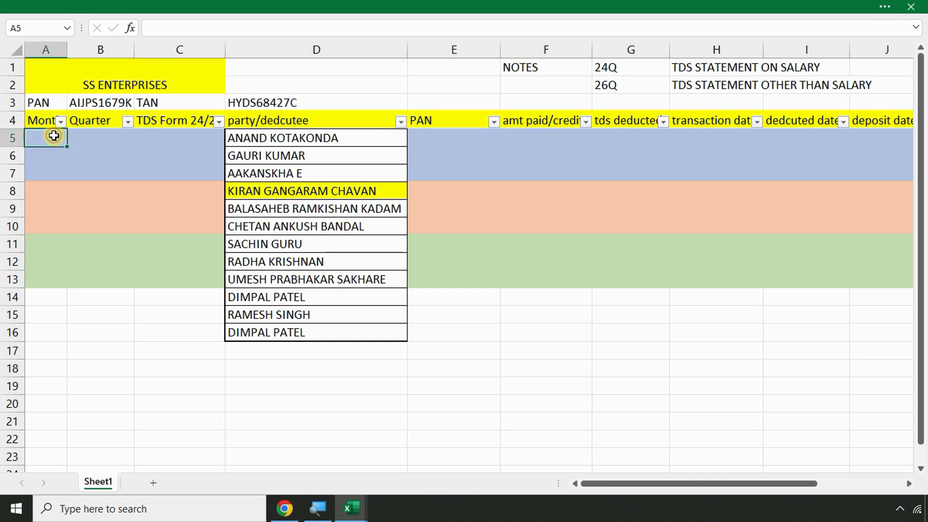
pyautogui.hotkey('ctrl', 'z')
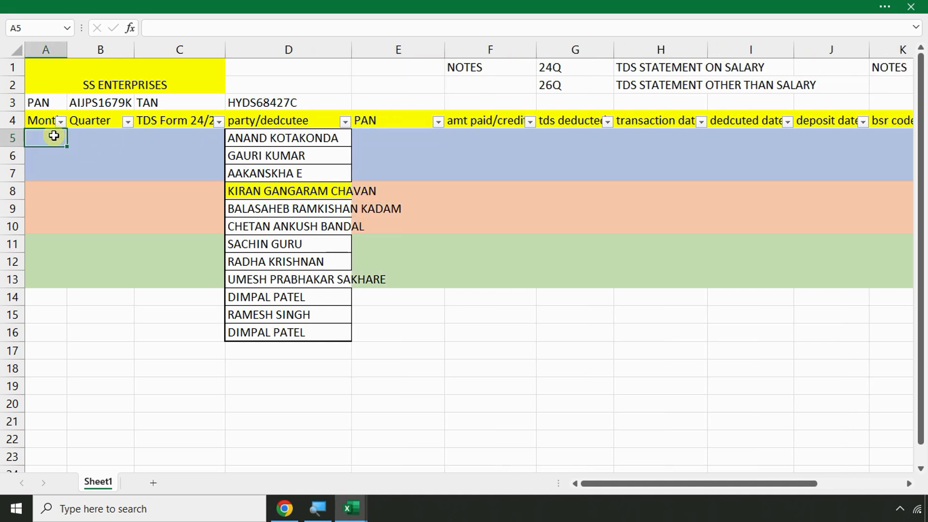
pyautogui.hotkey('ctrl', 'z')
pyautogui.hotkey('ctrl', 'z')
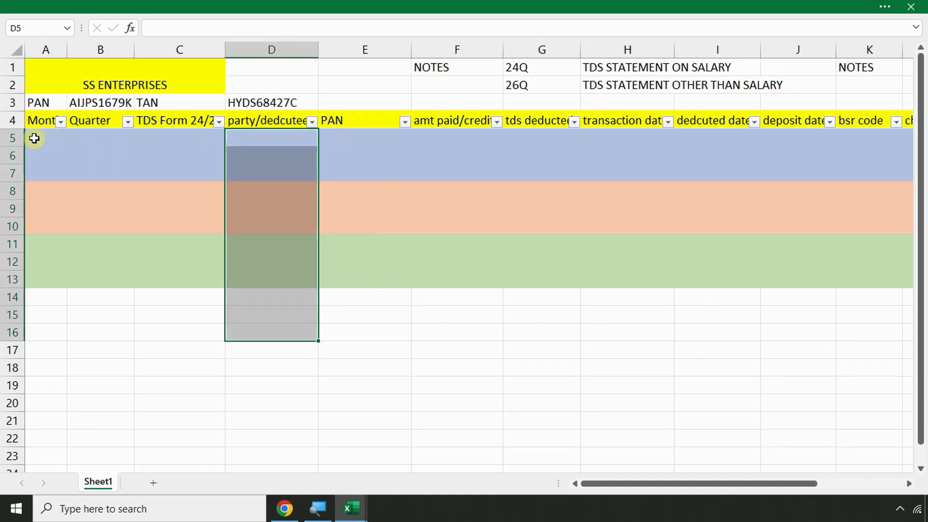
pyautogui.click(34, 139)
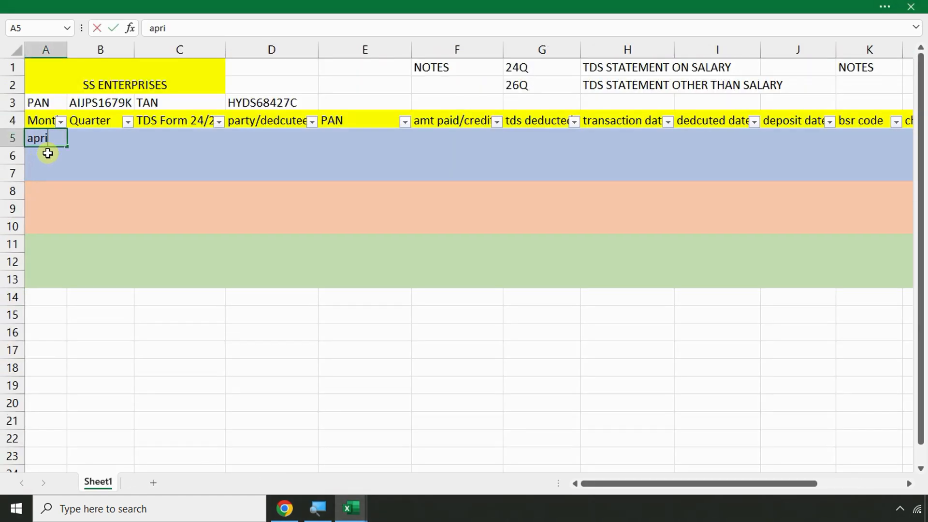
# Enter april as the month in A5 and Q1 as the quarter in B5
pyautogui.click(47, 153)
pyautogui.press('Up')
pyautogui.press('Right')
pyautogui.write('Q1')
pyautogui.press('Return')
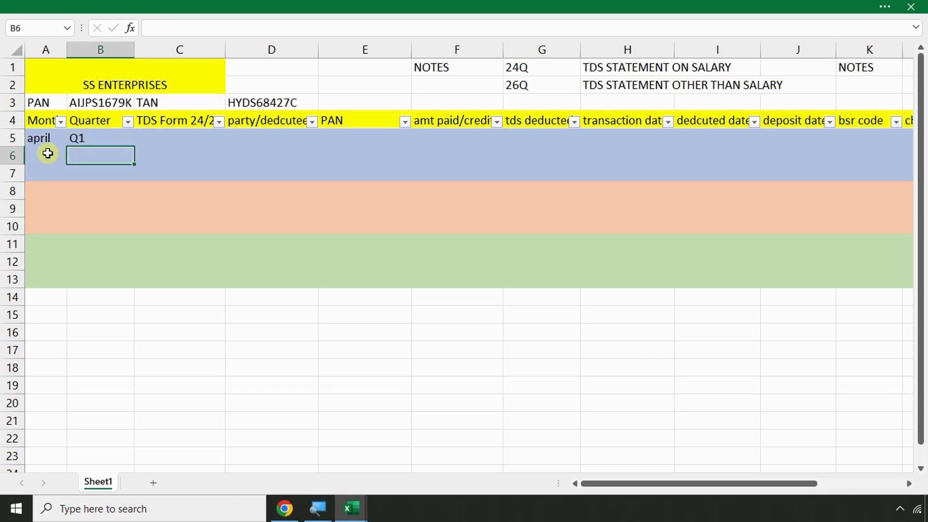
pyautogui.press('Up')
pyautogui.press('Right')
# Highlight the 24Q salary and 26Q non-salary notes, then enter 24Q as the form in C5
pyautogui.moveTo(556, 68); pyautogui.dragTo(715, 68)
pyautogui.moveTo(551, 89); pyautogui.dragTo(707, 90)
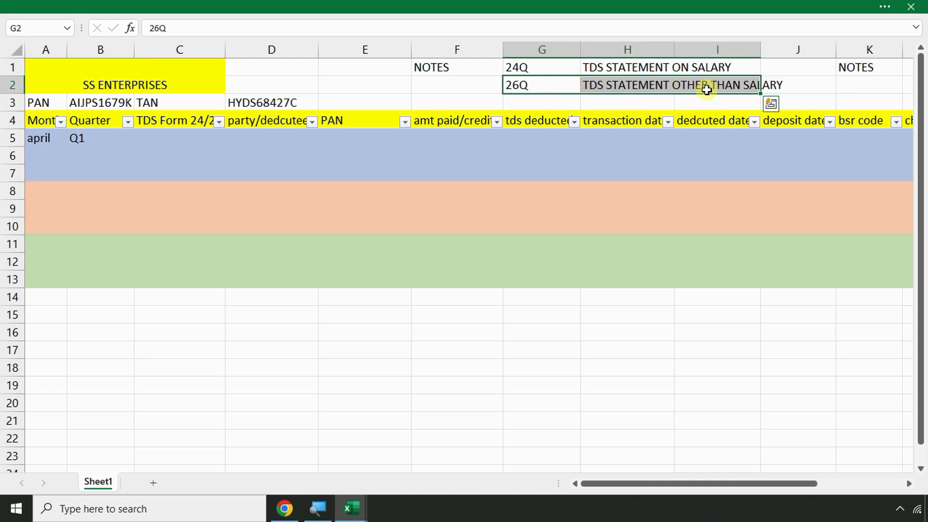
pyautogui.click(166, 142)
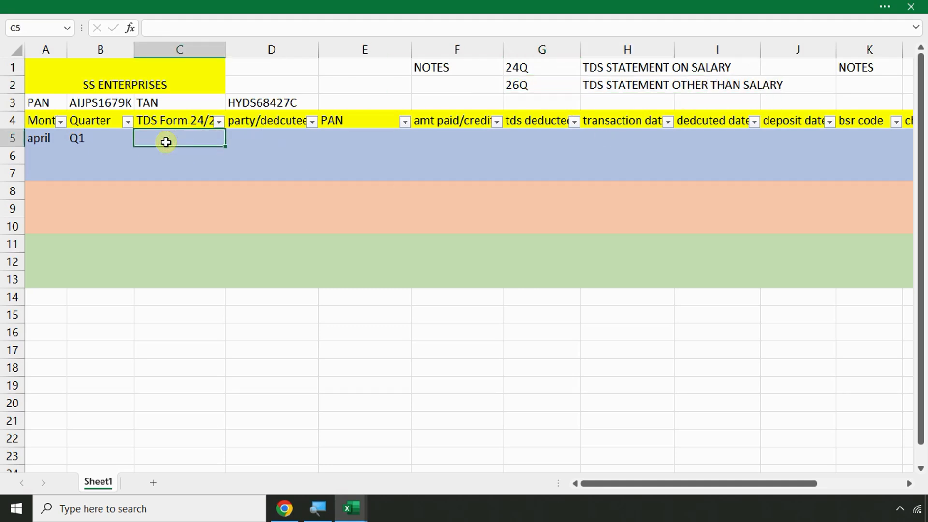
pyautogui.write('24Q')
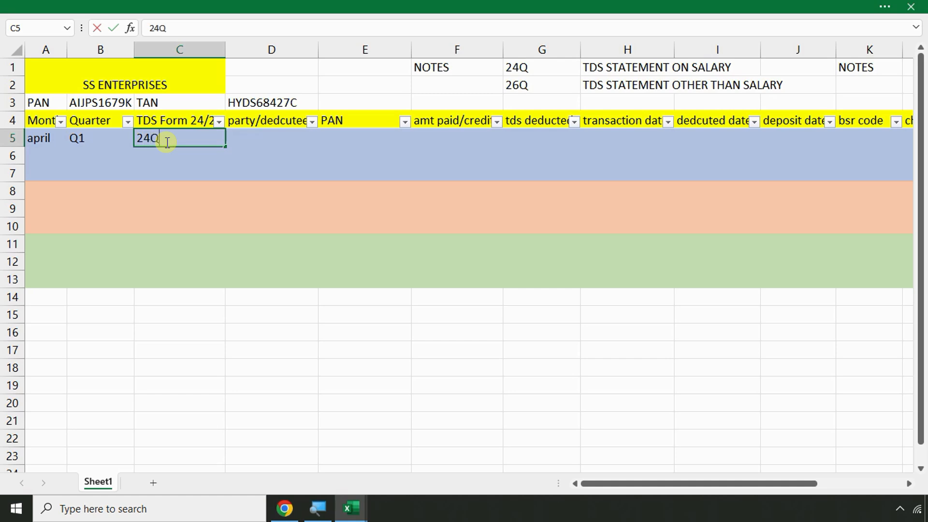
pyautogui.press('Return')
pyautogui.press('Up')
pyautogui.press('Right')
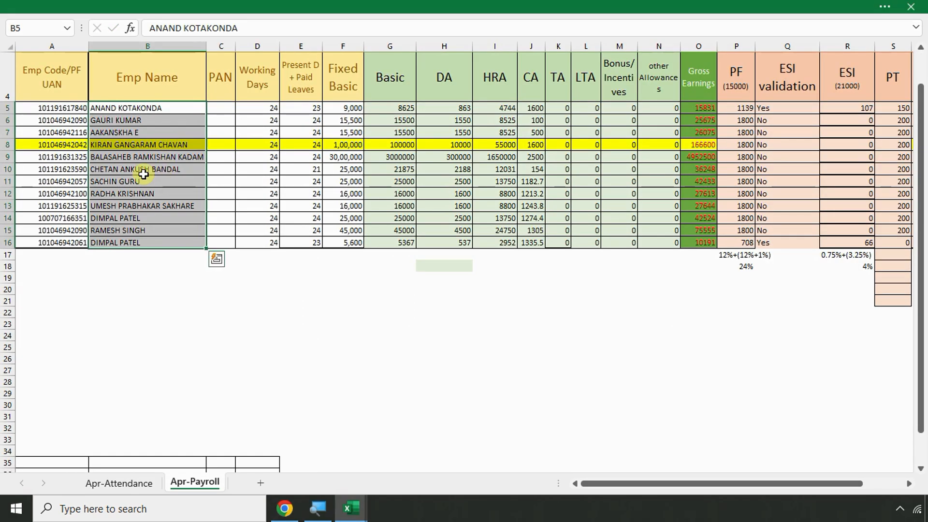
# Copy the row 8 employee's name from the payroll sheet into D5 as the deductee
pyautogui.click(101, 156)
pyautogui.click(110, 145)
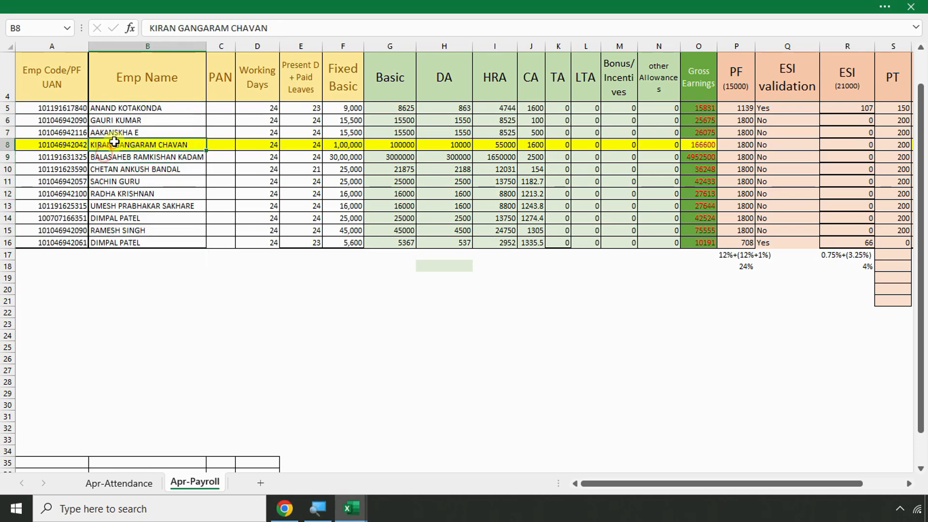
pyautogui.moveTo(282, 29); pyautogui.dragTo(104, 30)
pyautogui.hotkey('ctrl', 'c')
pyautogui.hotkey('alt', 'Tab')
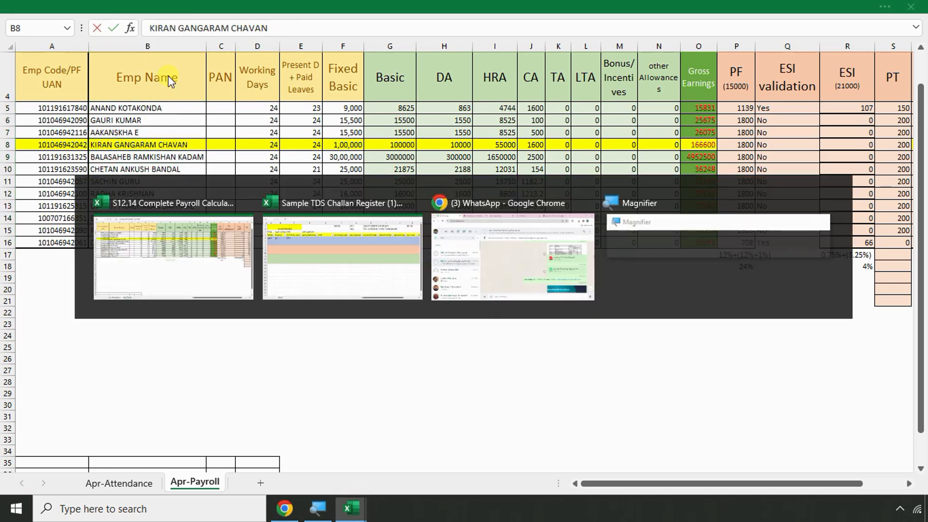
pyautogui.click(242, 25)
pyautogui.hotkey('ctrl', 'v')
pyautogui.click(327, 227)
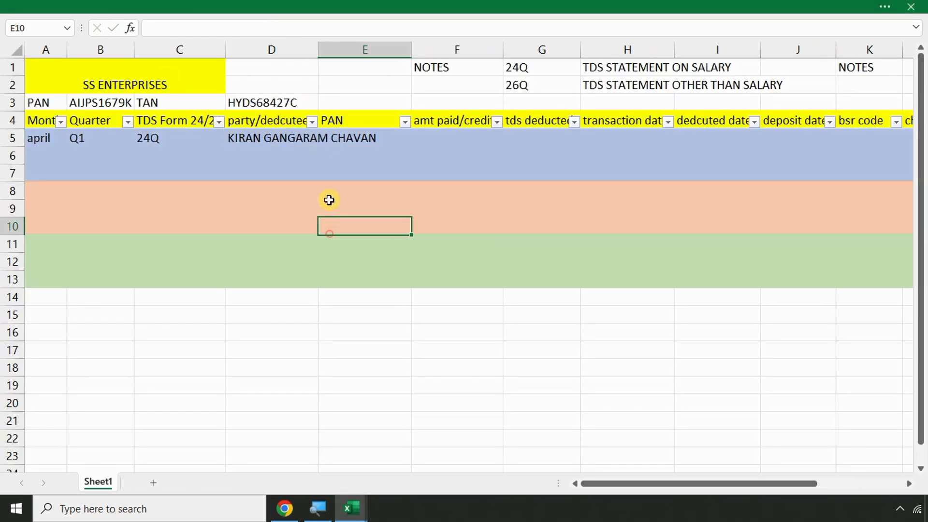
pyautogui.moveTo(319, 50); pyautogui.dragTo(333, 50)
# Type the deductee's PAN into cell E5
pyautogui.click(356, 137)
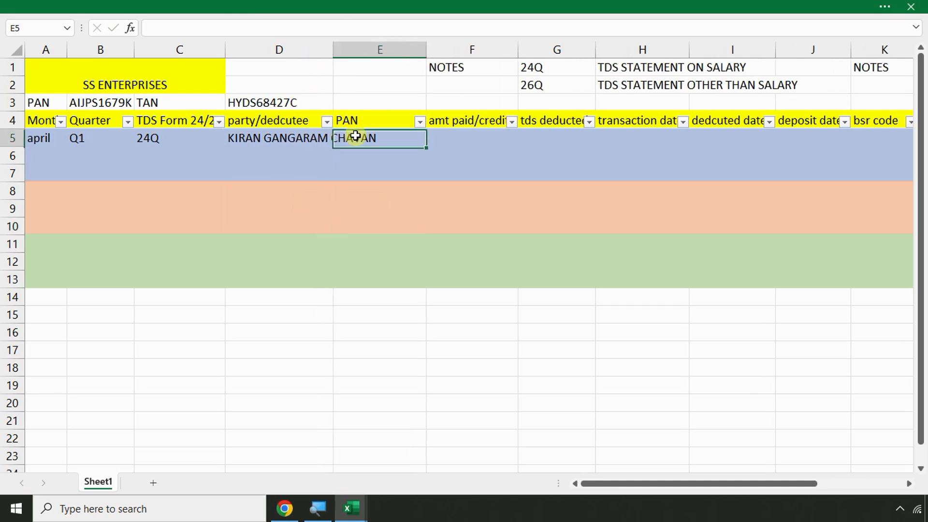
pyautogui.click(329, 259)
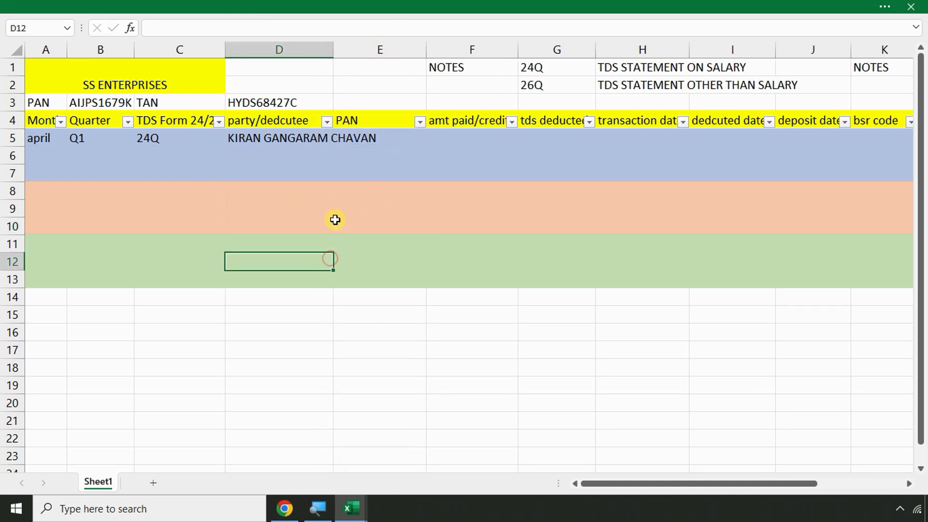
pyautogui.click(354, 137)
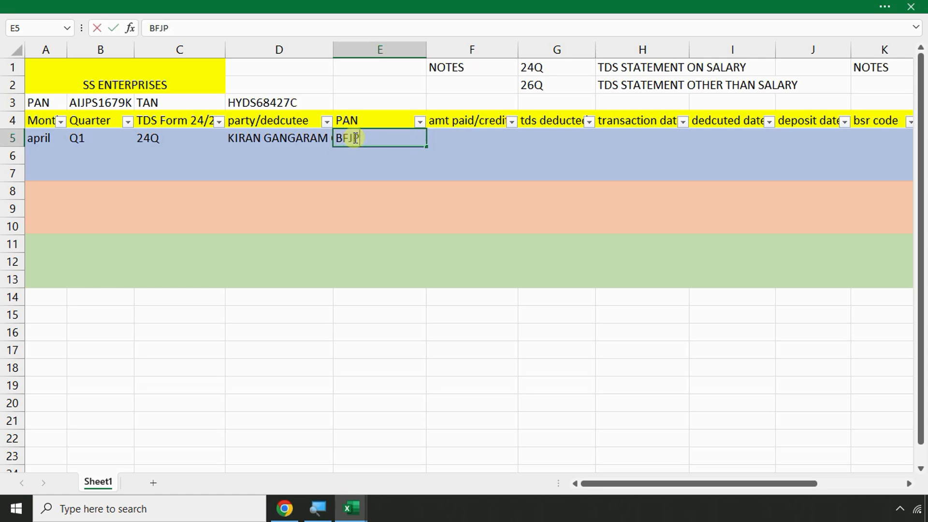
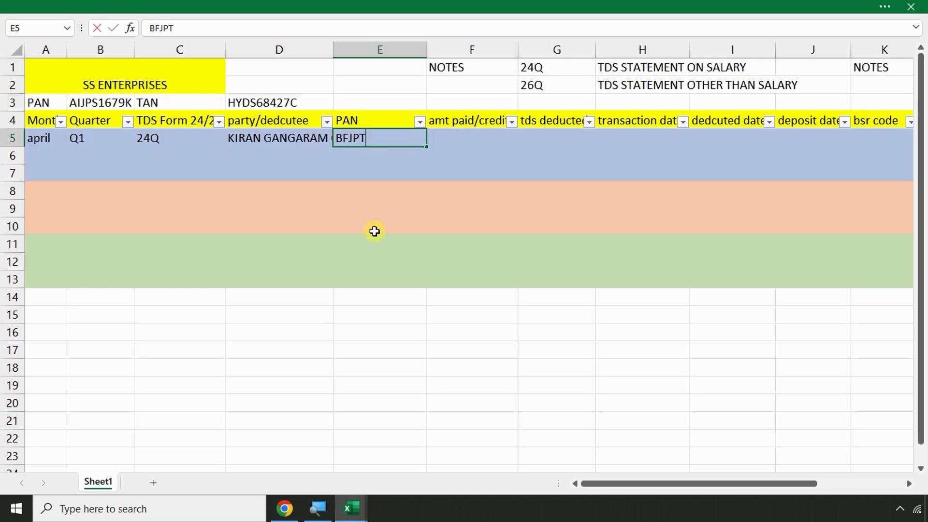
pyautogui.press('Return')
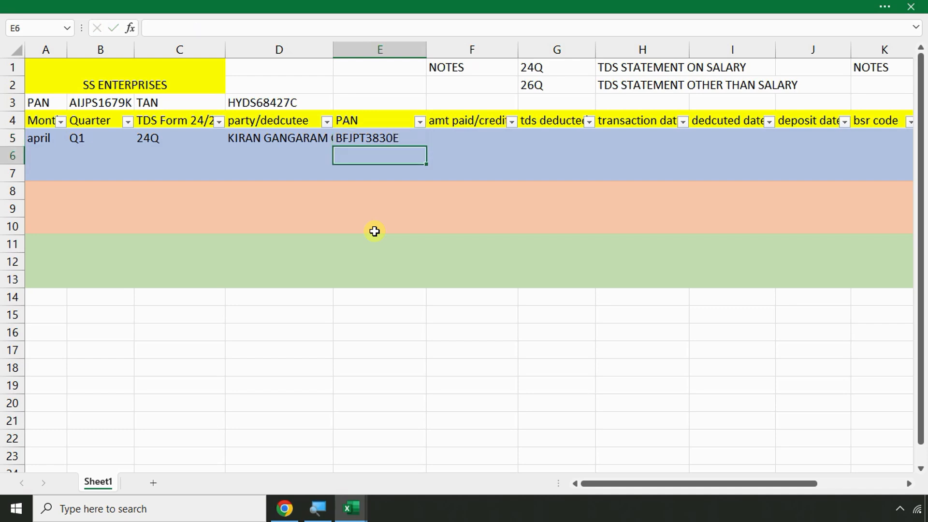
pyautogui.press('Up')
pyautogui.press('Right')
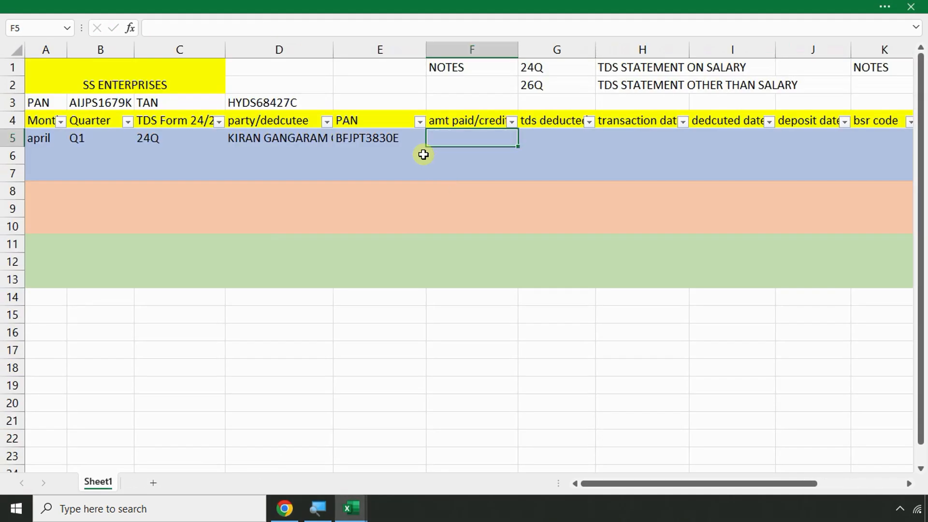
# Widen column D so the deductee's full name is visible
pyautogui.click(355, 139)
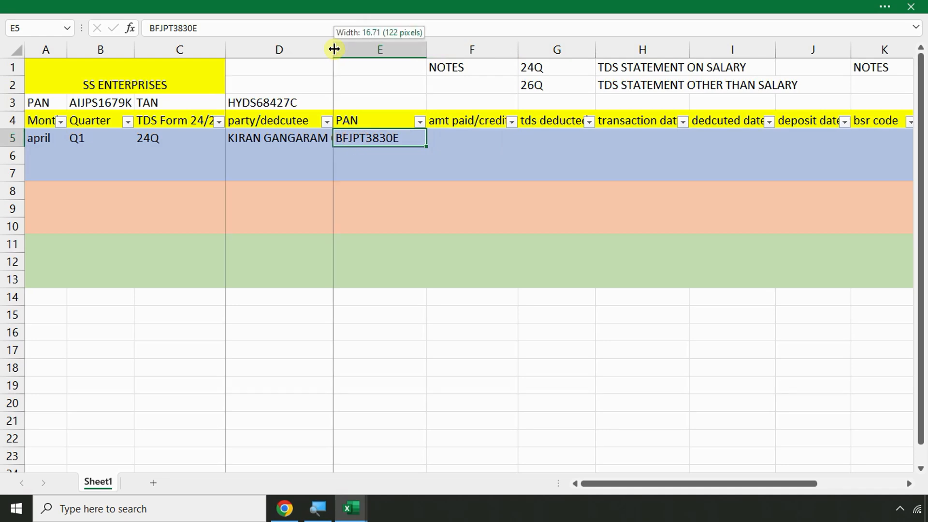
pyautogui.moveTo(334, 49); pyautogui.dragTo(391, 51)
pyautogui.click(524, 145)
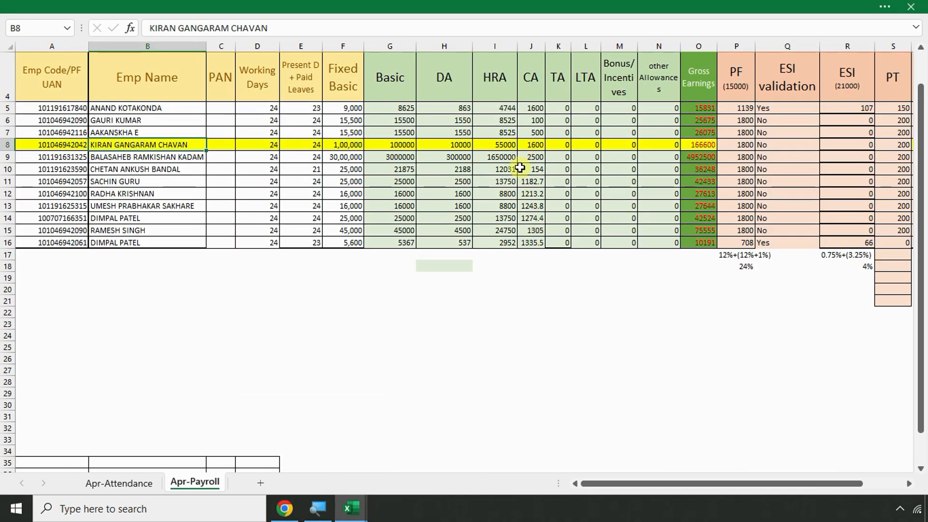
# Find the net salary 130795 in row 8 of the Apr-Payroll sheet
pyautogui.click(519, 148)
pyautogui.keyDown('ctrl'); pyautogui.scroll(3, 519, 149); pyautogui.keyUp('ctrl')
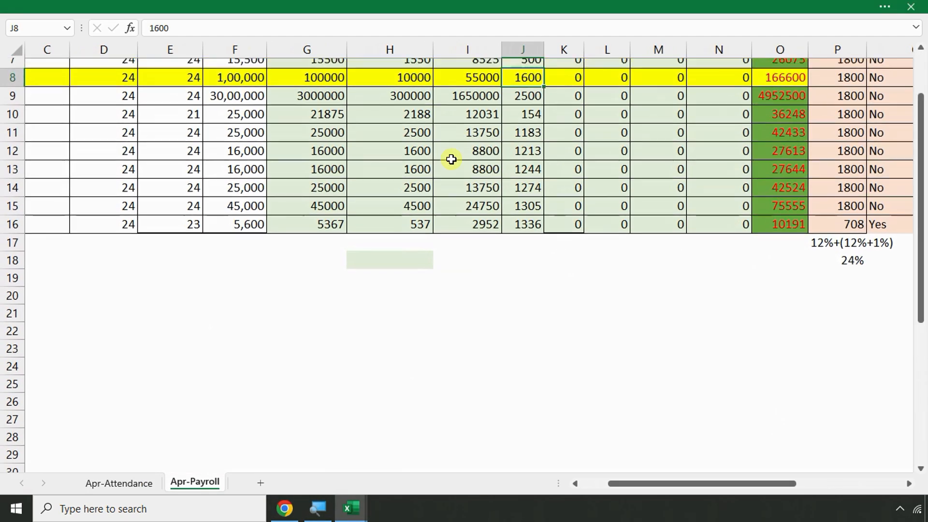
pyautogui.scroll(3, 450, 159)
pyautogui.click(410, 275)
pyautogui.click(409, 269)
pyautogui.press('Right')
pyautogui.press('Right')
pyautogui.press('Right')
pyautogui.press('Right')
pyautogui.press('Right')
pyautogui.press('Right')
pyautogui.press('Right')
pyautogui.press('Right')
pyautogui.press('Right')
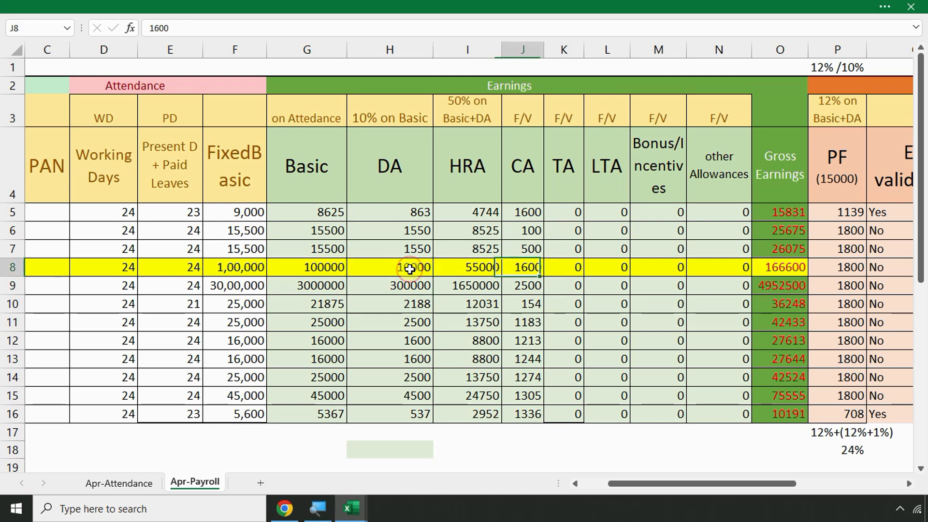
pyautogui.press('Right')
pyautogui.press('Right')
pyautogui.press('Right')
pyautogui.press('Right')
pyautogui.press('Right')
pyautogui.press('Right')
pyautogui.press('Right')
pyautogui.press('Right')
pyautogui.press('Right')
pyautogui.press('Right')
pyautogui.press('Right')
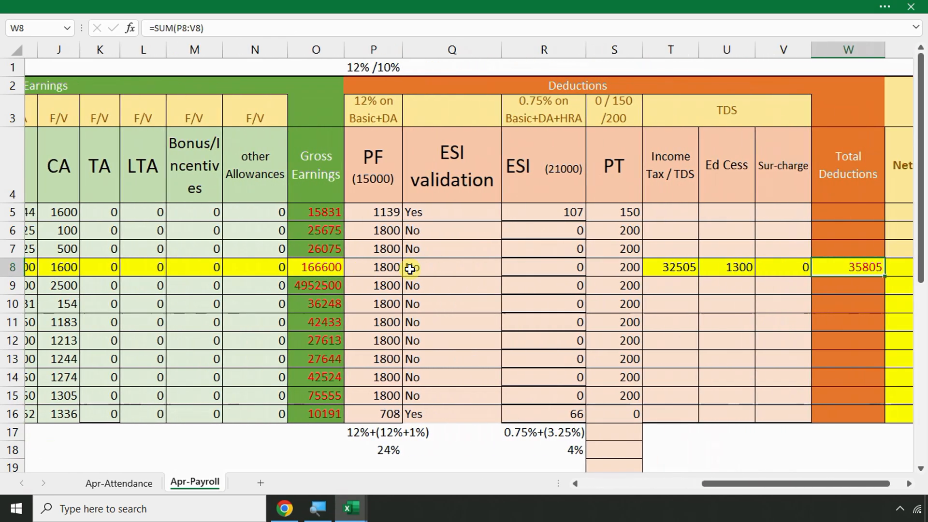
pyautogui.press('Left')
pyautogui.press('Left')
pyautogui.press('Left')
pyautogui.press('Left')
pyautogui.press('Left')
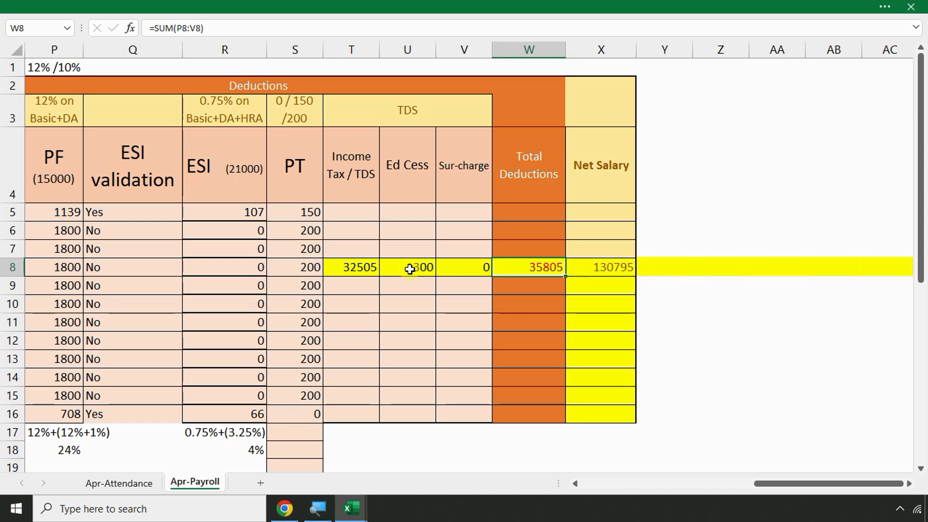
pyautogui.press('Right')
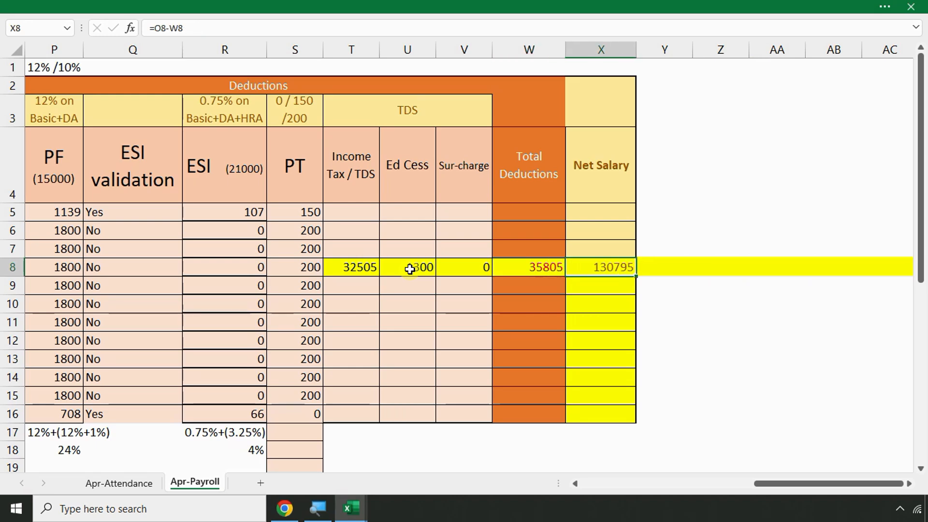
pyautogui.press('Left')
pyautogui.press('Left')
pyautogui.press('Left')
pyautogui.press('Left')
pyautogui.press('Left')
pyautogui.press('Left')
pyautogui.press('Left')
pyautogui.press('Left')
pyautogui.press('Left')
pyautogui.press('Left')
pyautogui.press('Left')
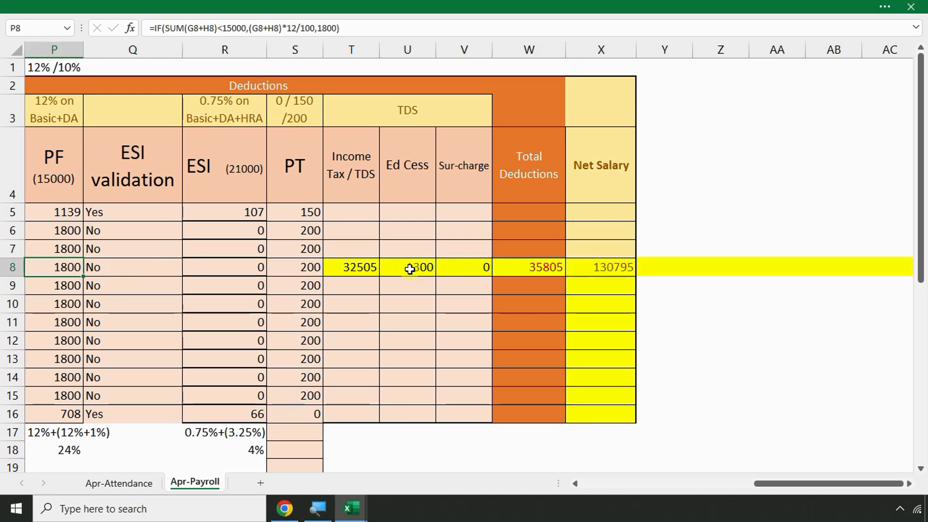
pyautogui.press('Right')
pyautogui.press('Right')
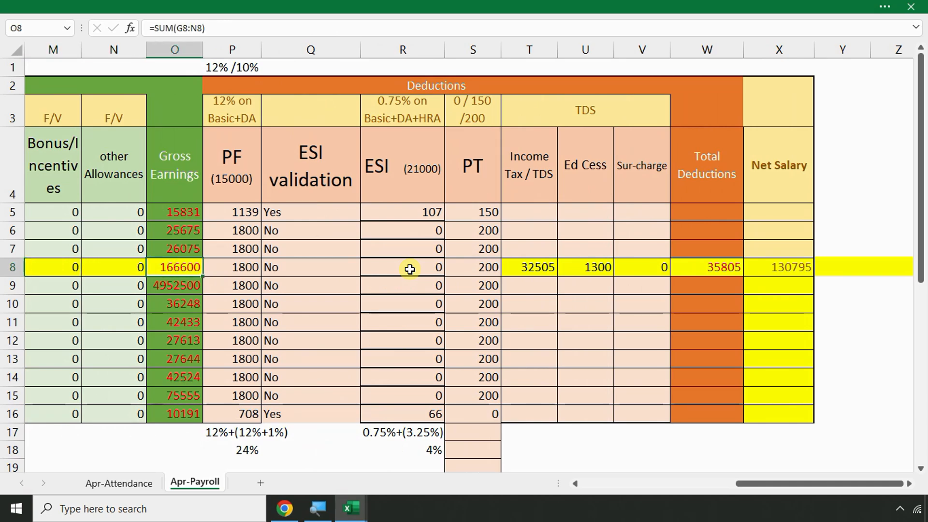
pyautogui.press('Right')
pyautogui.press('Right')
pyautogui.press('Right')
pyautogui.press('Right')
pyautogui.press('Right')
pyautogui.press('Right')
pyautogui.press('Right')
pyautogui.press('Right')
pyautogui.press('Right')
pyautogui.press('Right')
pyautogui.press('Right')
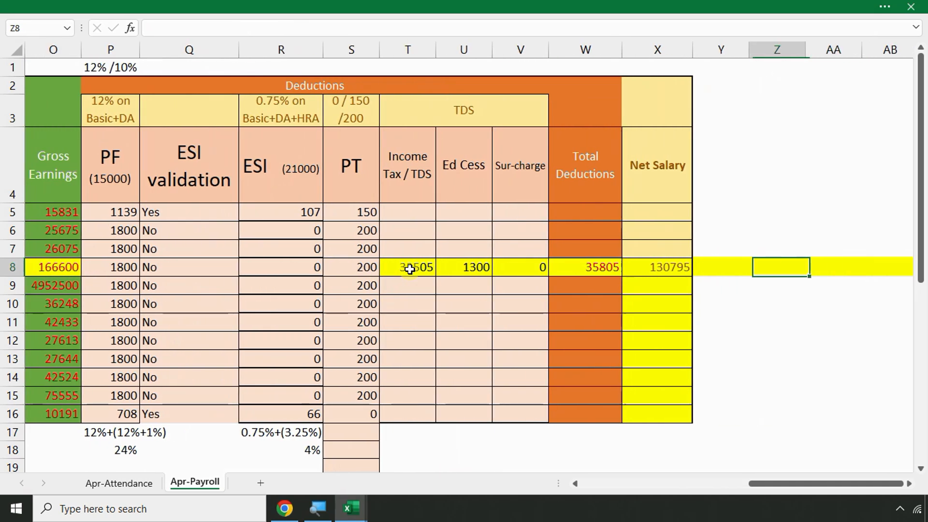
pyautogui.press('Left')
pyautogui.press('Left')
# Enter 130795 as the amount paid/credited in F5
pyautogui.hotkey('alt', 'Tab')
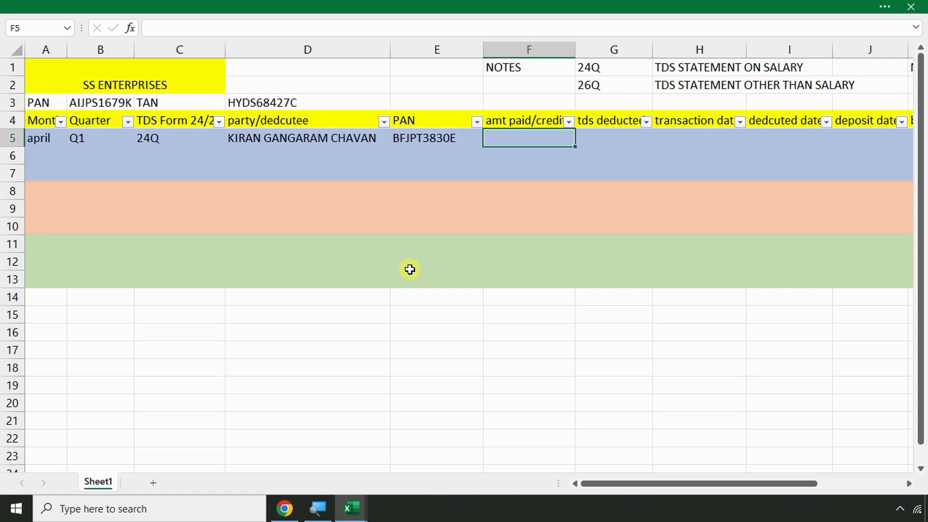
pyautogui.write('130795')
pyautogui.press('Return')
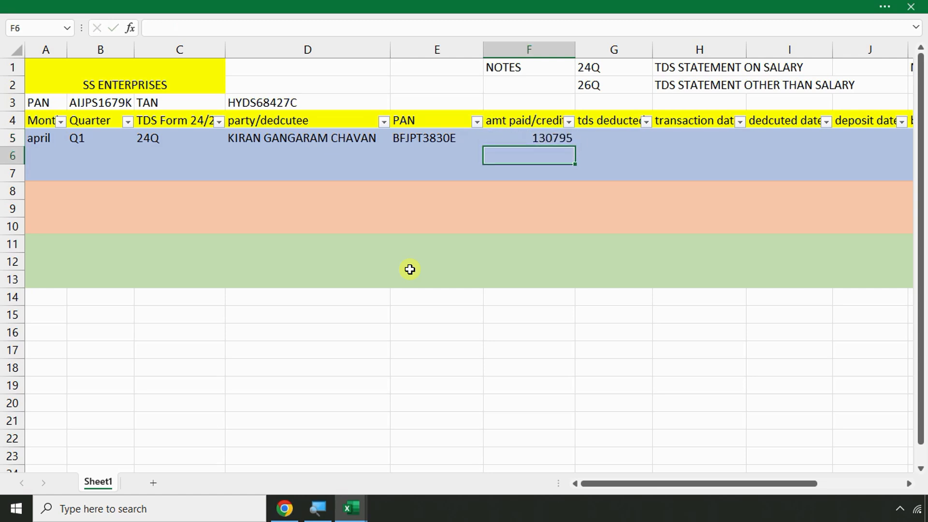
pyautogui.click(608, 138)
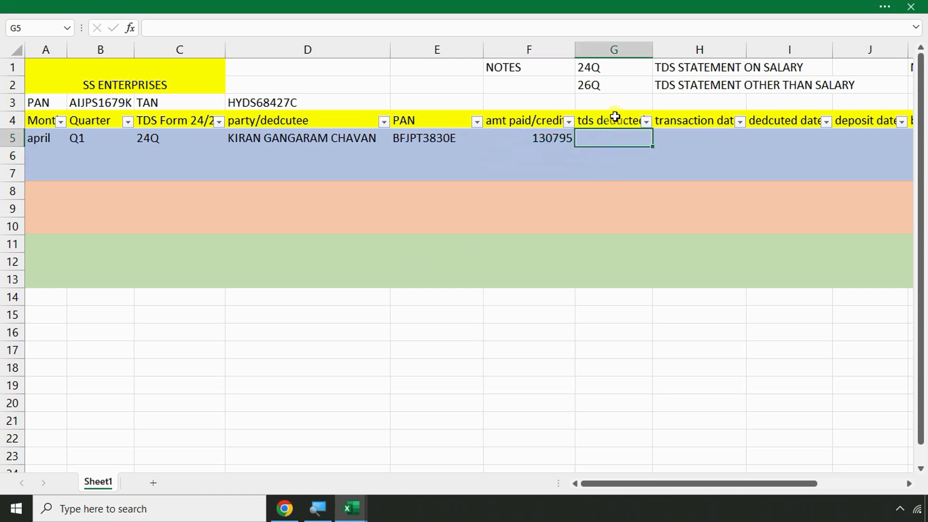
pyautogui.click(615, 117)
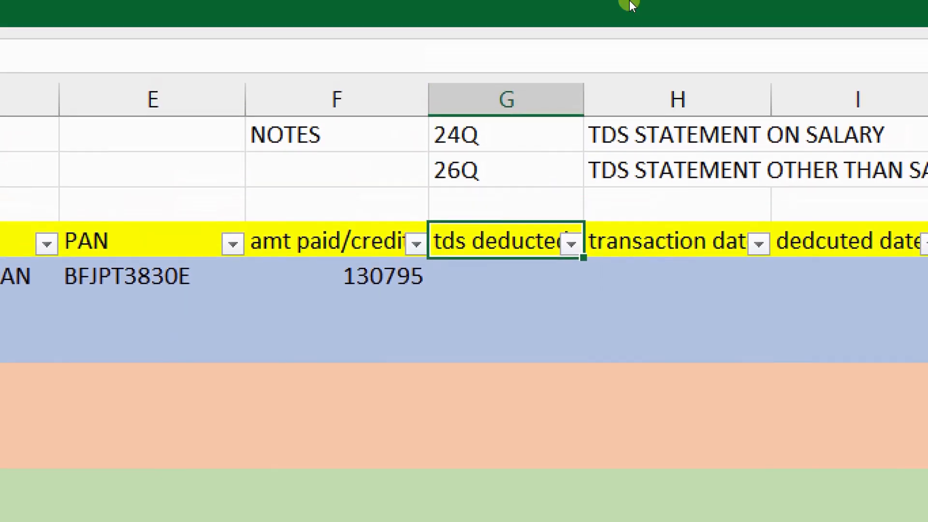
# Insert two blank columns before the tds deducted column
pyautogui.rightClick(521, 102)
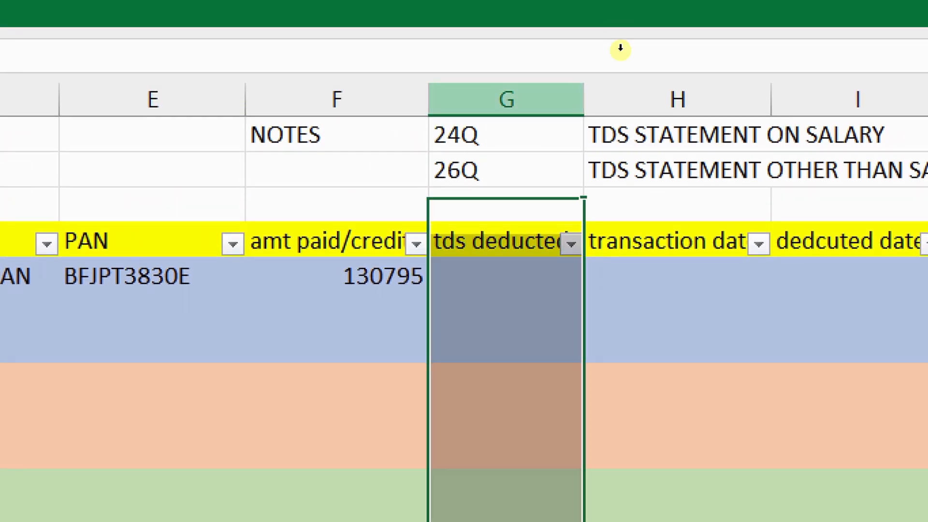
pyautogui.click(631, 295)
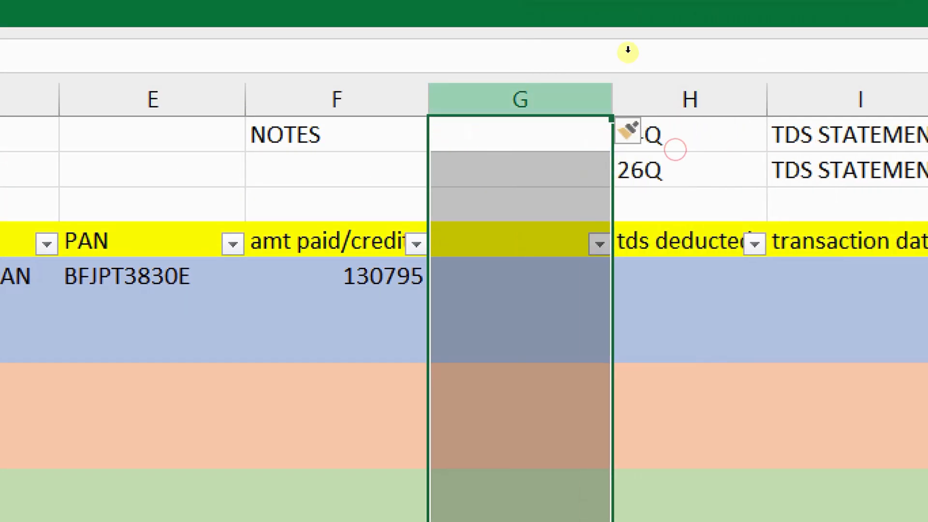
pyautogui.rightClick(536, 104)
pyautogui.click(618, 294)
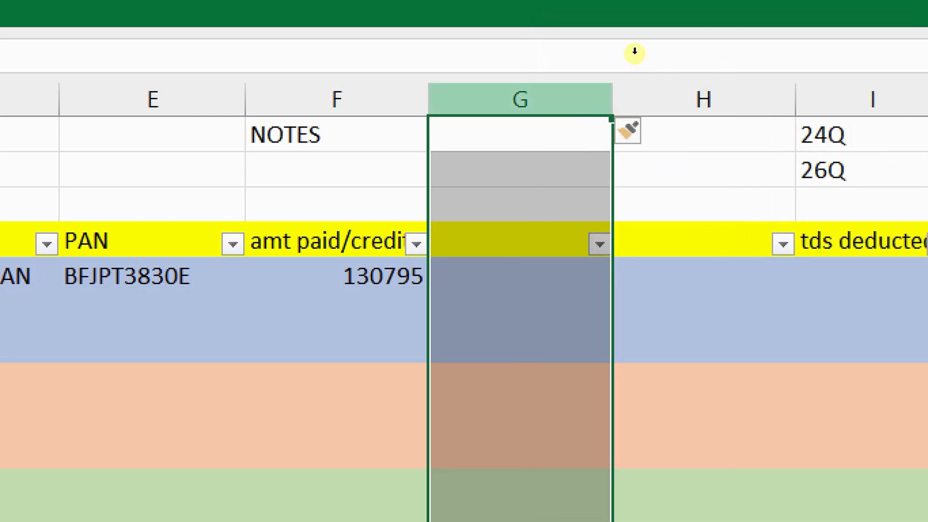
# Clear the new G4 header and select the row 3 cells above the new columns
pyautogui.click(539, 242)
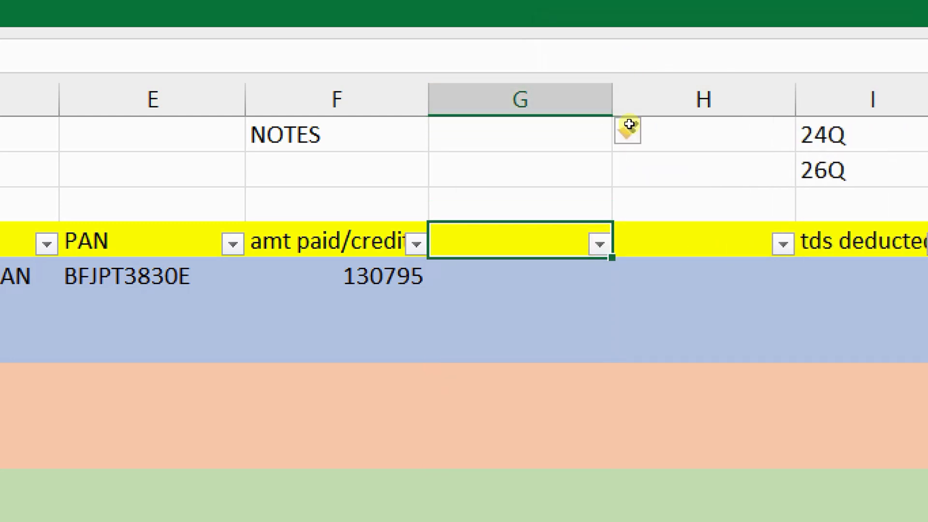
pyautogui.write('taX')
pyautogui.press('BackSpace')
pyautogui.press('BackSpace')
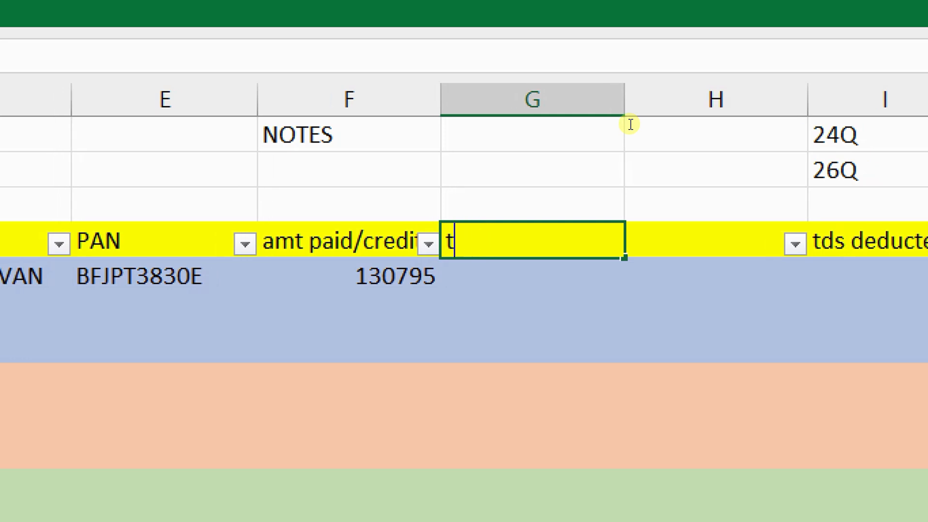
pyautogui.press('BackSpace')
pyautogui.press('Up')
pyautogui.hotkey('shift', 'Right')
pyautogui.hotkey('shift', 'Right')
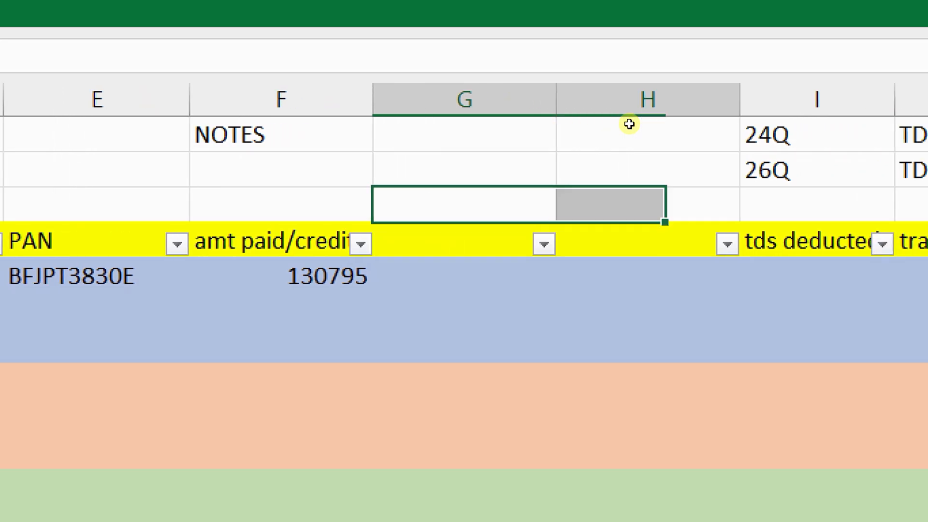
pyautogui.click(340, 2)
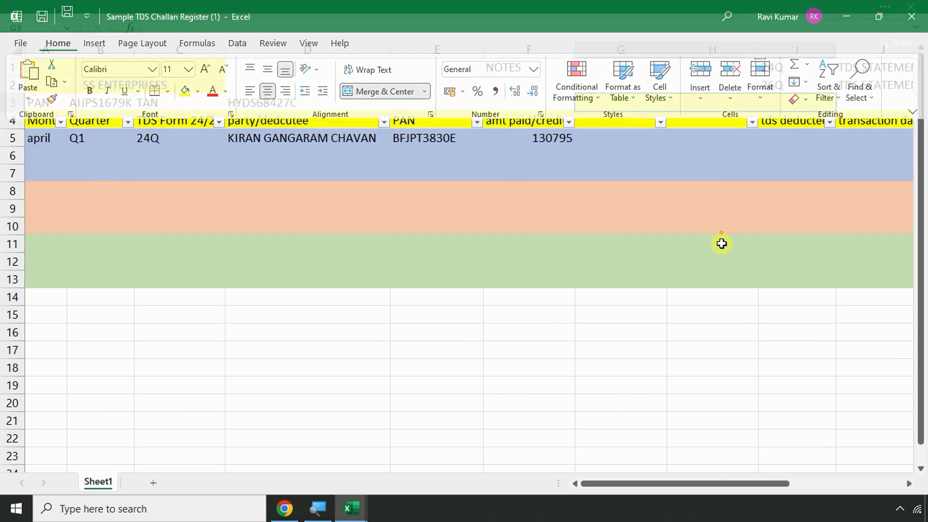
# Merge the row 3 cells under a TDS heading and label column G as TAX
pyautogui.click(515, 401)
pyautogui.write('TDS')
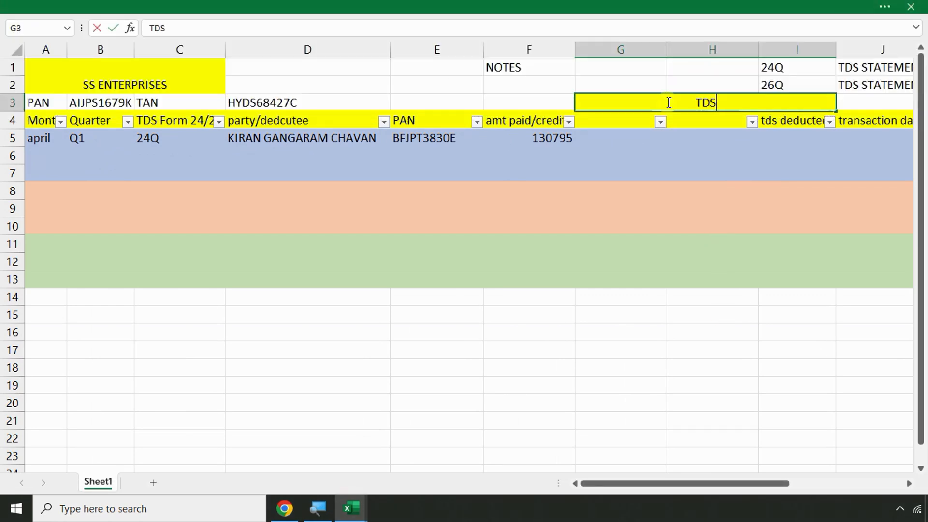
pyautogui.press('Return')
pyautogui.write('TA')
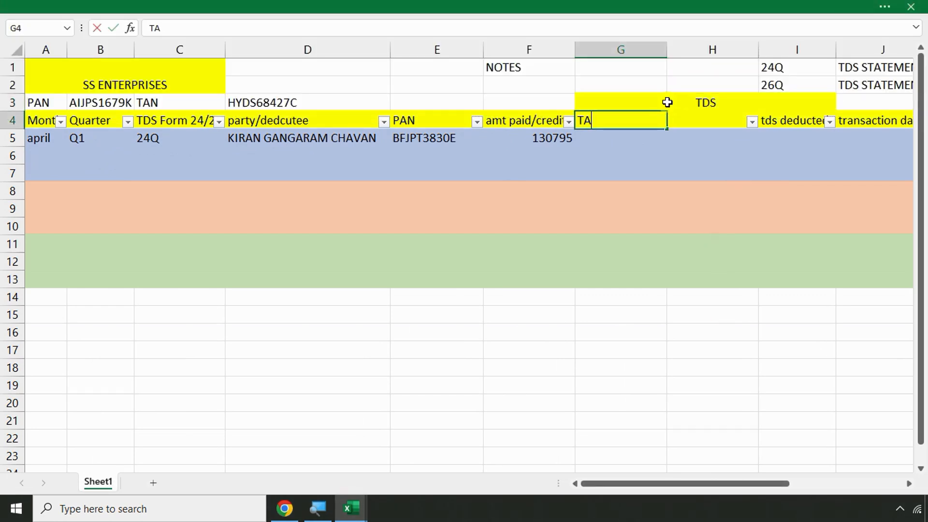
pyautogui.write('X')
pyautogui.press('Return')
# Enter the income tax 32505 from the payroll sheet in G5
pyautogui.hotkey('alt', 'Tab')
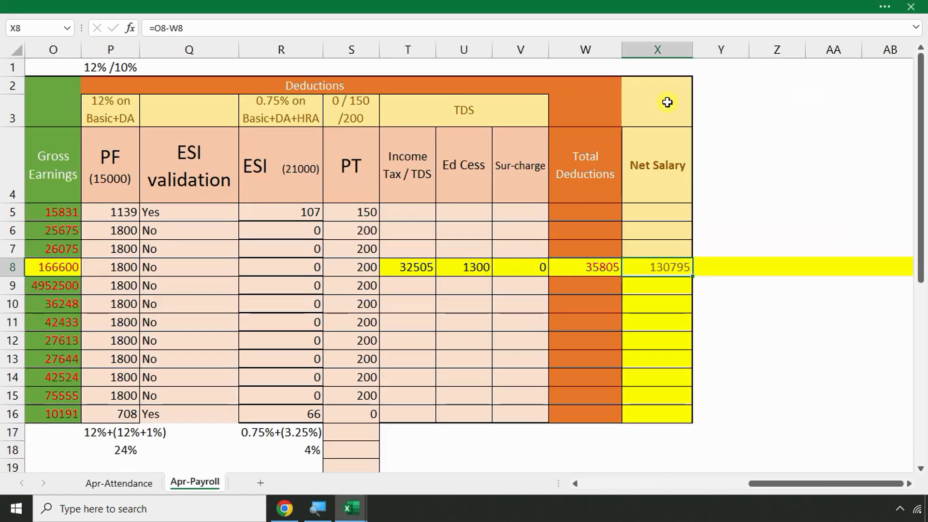
pyautogui.click(412, 267)
pyautogui.hotkey('alt', 'Tab')
pyautogui.write('32')
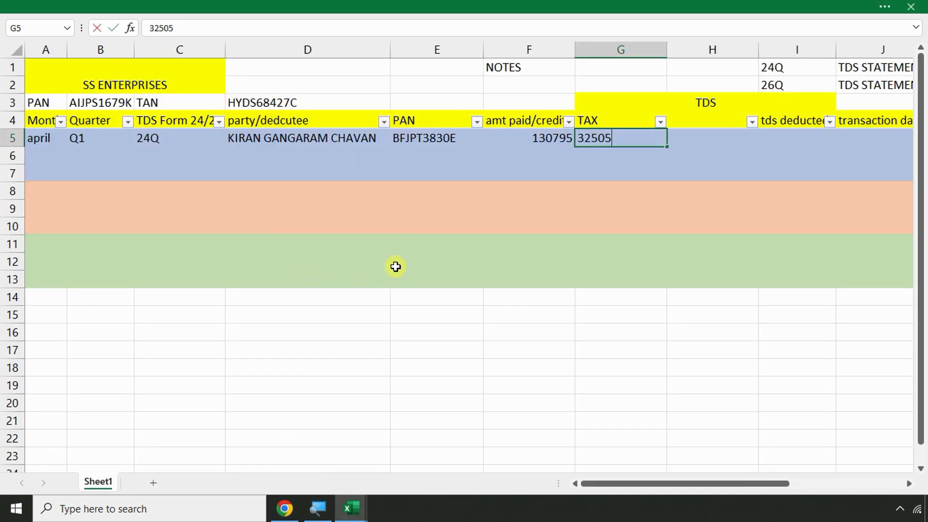
pyautogui.press('Return')
# Head column H as CESS and record 1300 cess in H5
pyautogui.click(695, 125)
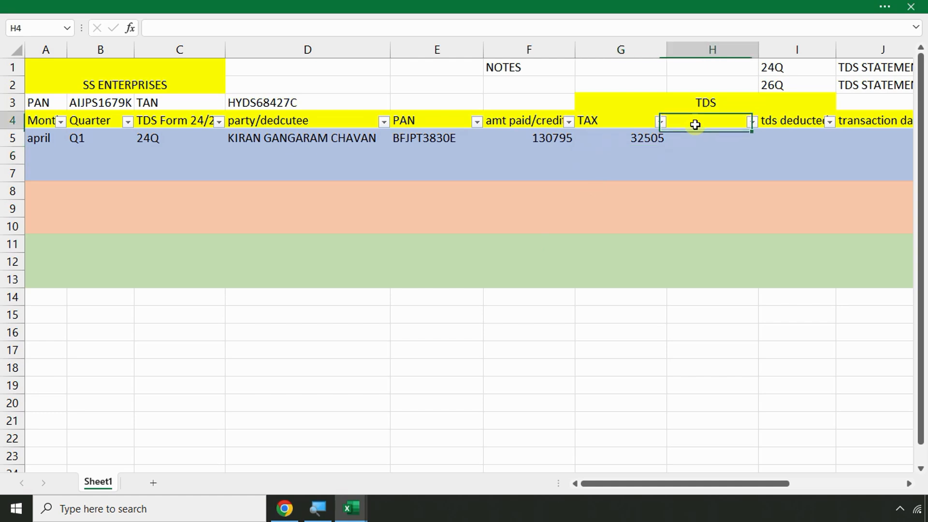
pyautogui.write('CC')
pyautogui.write('SS')
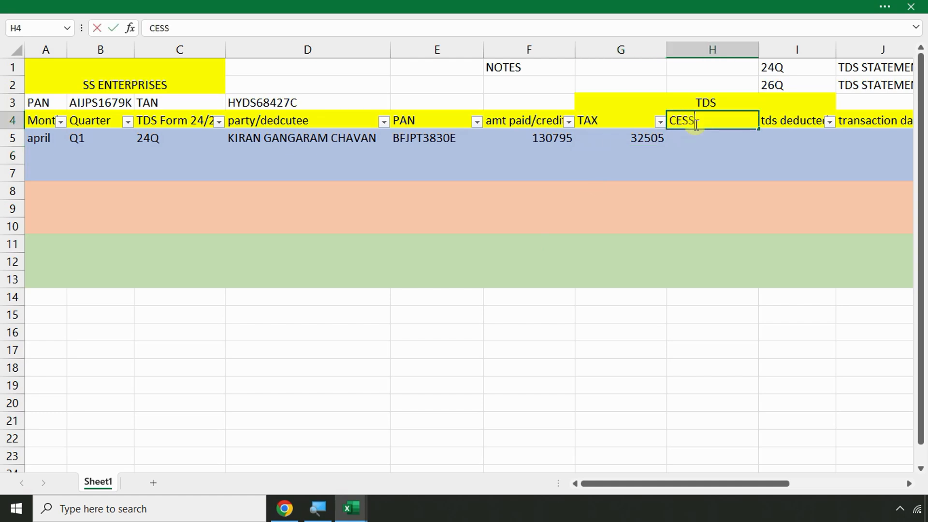
pyautogui.press('Return')
pyautogui.hotkey('alt', 'Tab')
pyautogui.hotkey('alt', 'Tab')
pyautogui.write('130')
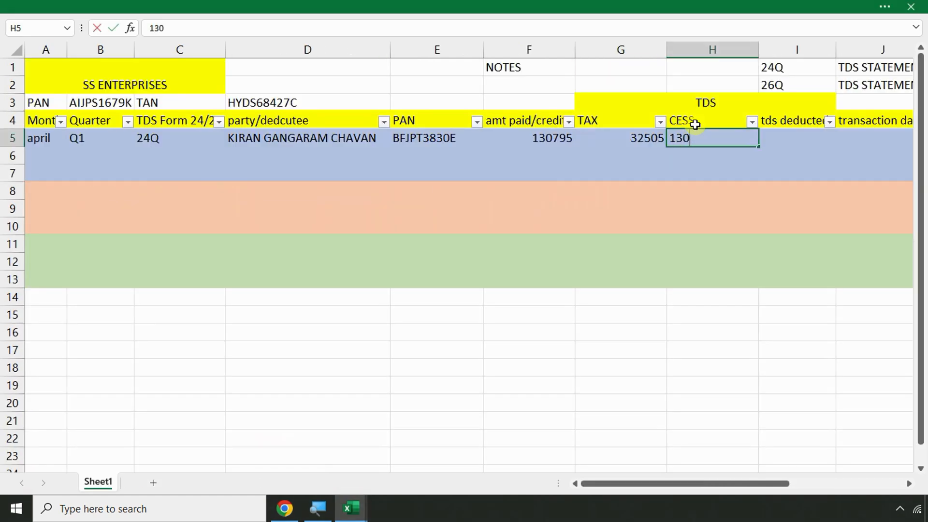
pyautogui.write('0')
pyautogui.press('Return')
# Rename column I to SUR-CHARGE and record 0 surcharge in I5
pyautogui.press('Up')
pyautogui.press('Right')
pyautogui.press('Up')
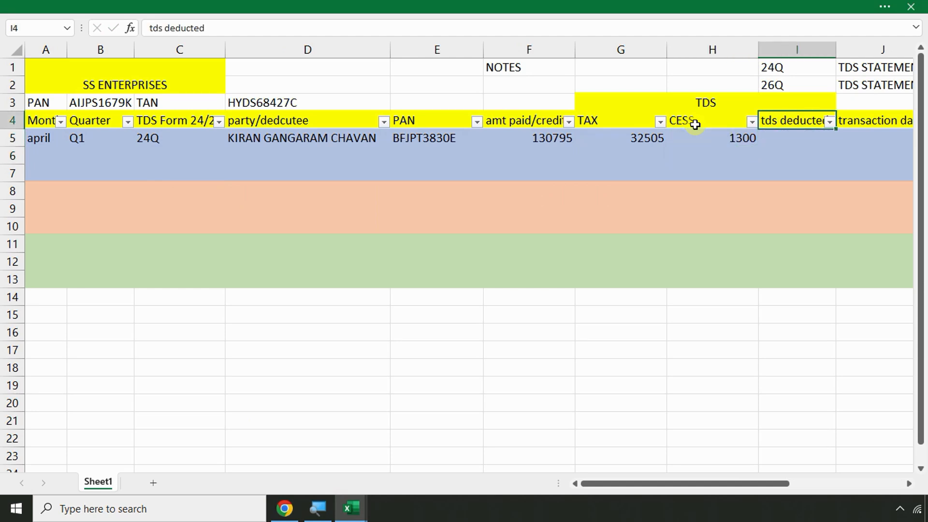
pyautogui.write('SUR-CHARGE')
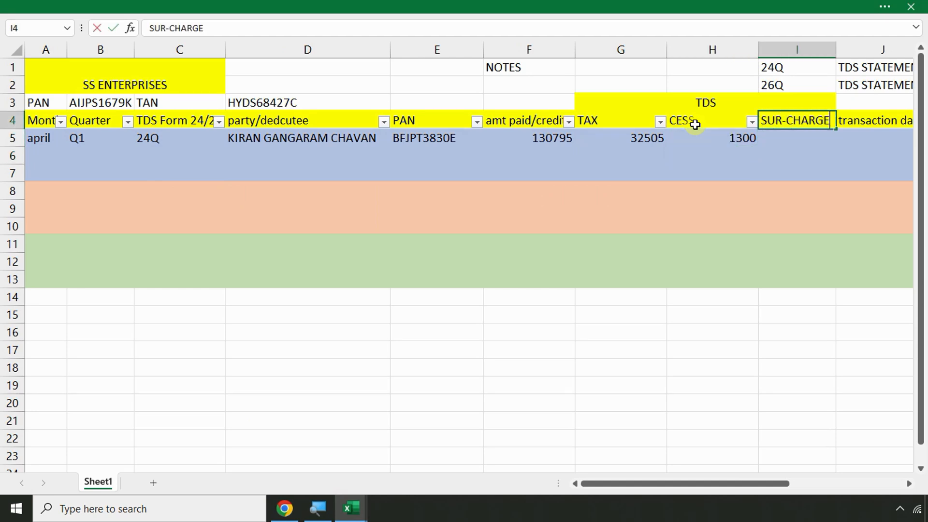
pyautogui.press('Return')
pyautogui.write('0')
pyautogui.press('Return')
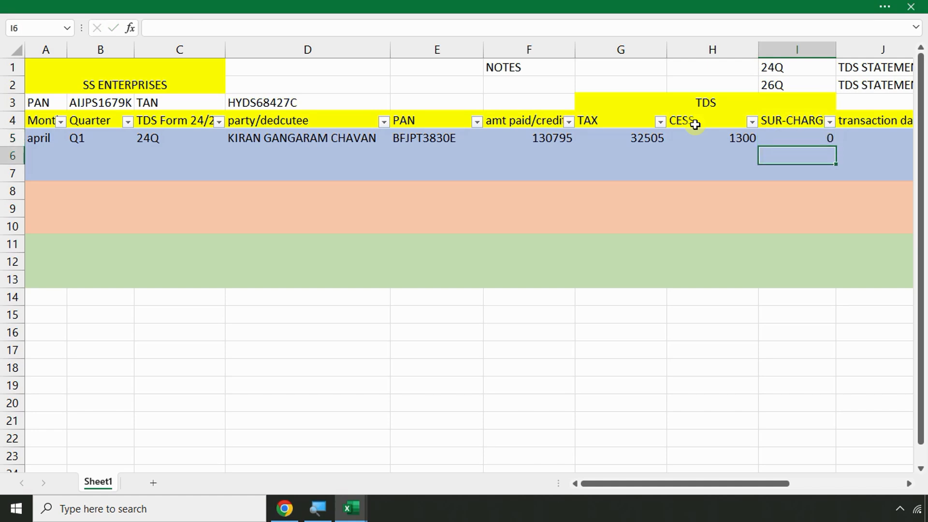
pyautogui.press('Up')
pyautogui.press('Right')
pyautogui.press('Right')
pyautogui.press('Right')
pyautogui.press('Right')
pyautogui.press('Right')
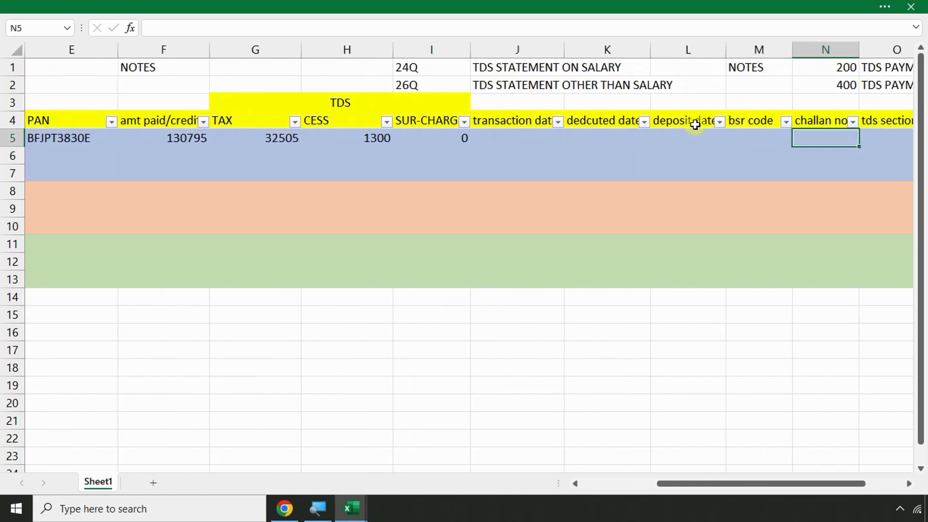
# Enter 30-04-2023 as the transaction date in J5 and deducted date in K5
pyautogui.press('Left')
pyautogui.press('Left')
pyautogui.press('Left')
pyautogui.press('Left')
pyautogui.write('3')
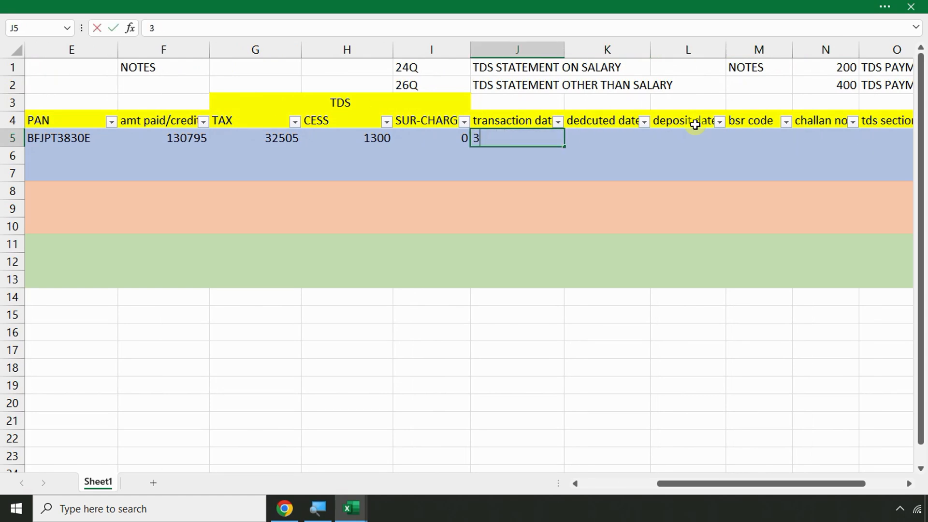
pyautogui.write('30-4-20')
pyautogui.press('Return')
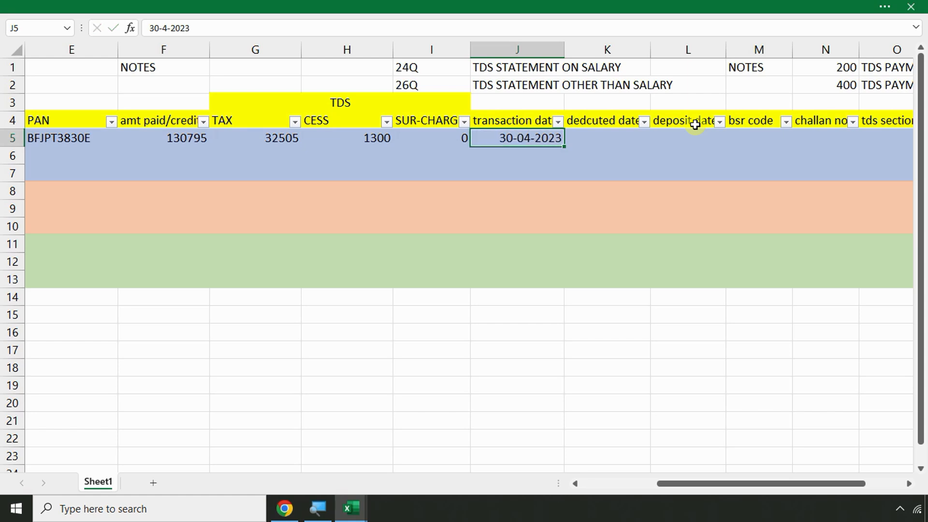
pyautogui.press('Right')
pyautogui.press('Down')
pyautogui.press('Up')
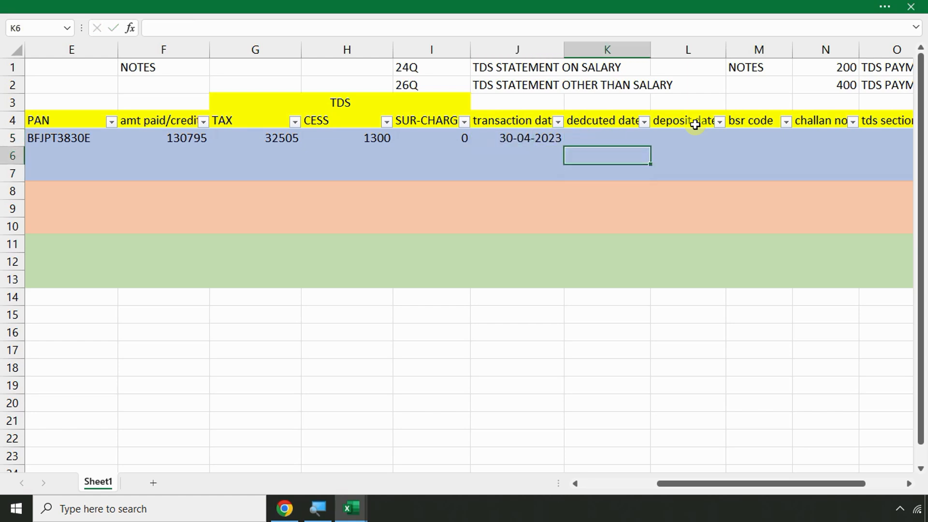
pyautogui.press('Up')
pyautogui.write('30-')
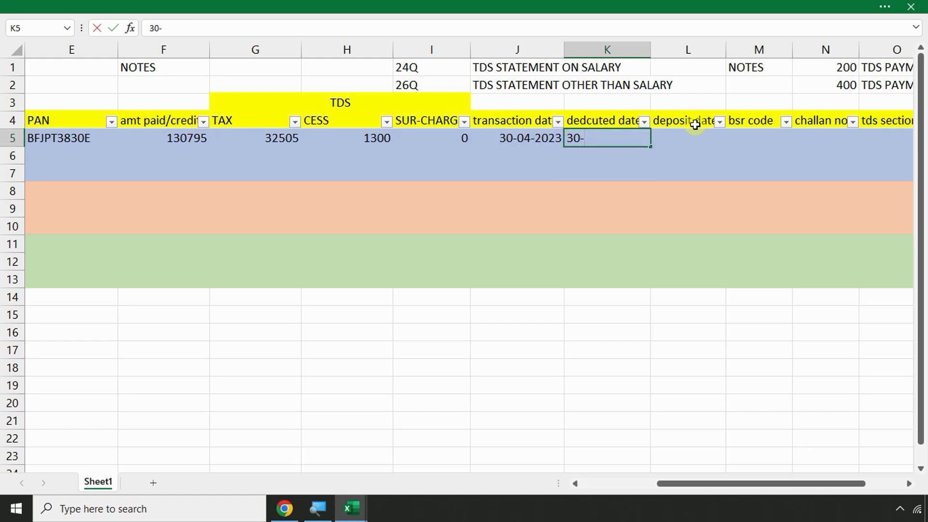
pyautogui.write('04-2023')
pyautogui.press('Return')
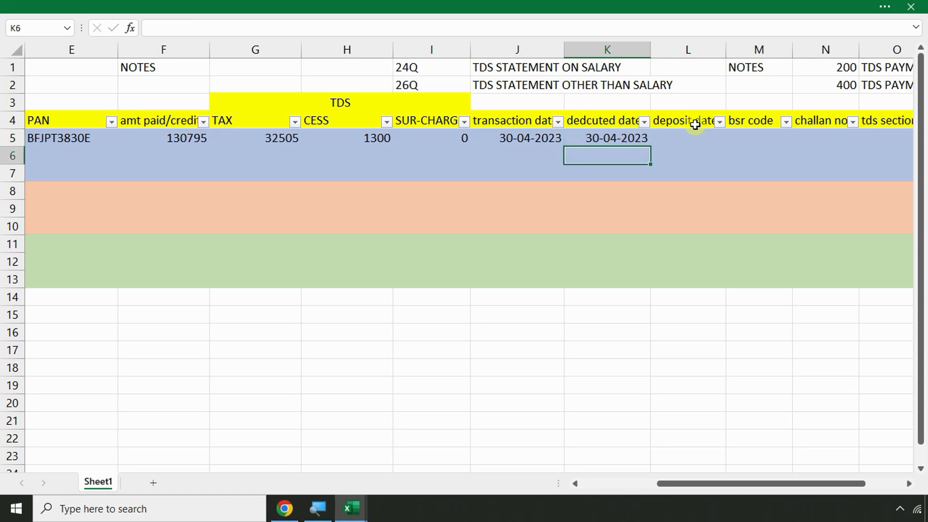
pyautogui.press('Up')
pyautogui.press('Right')
# Check the payroll deductions, close the Apr-Payroll workbook and bring Chrome forward
pyautogui.hotkey('alt', 'Tab')
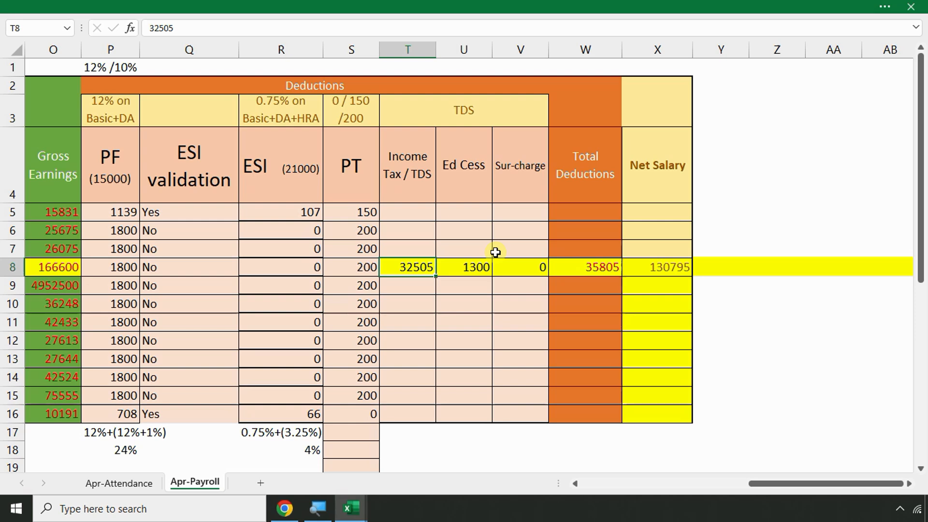
pyautogui.click(635, 250)
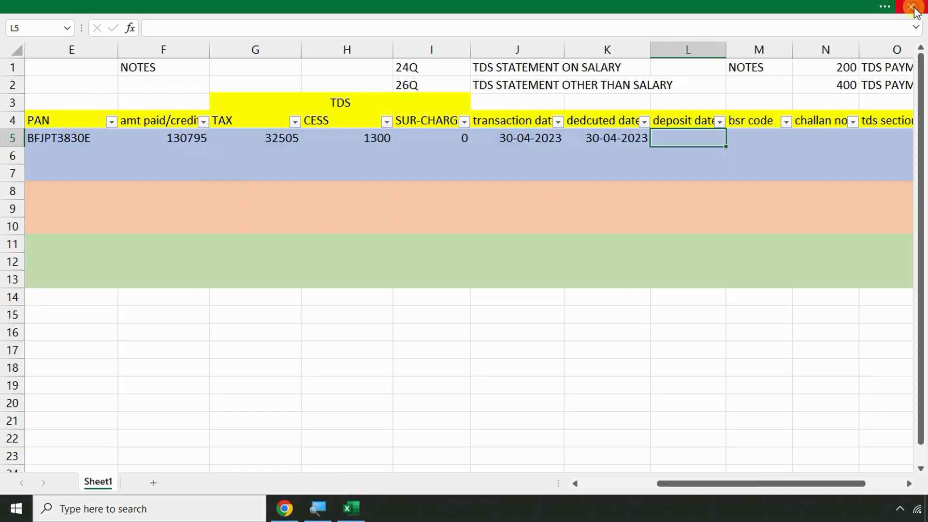
pyautogui.click(910, 7)
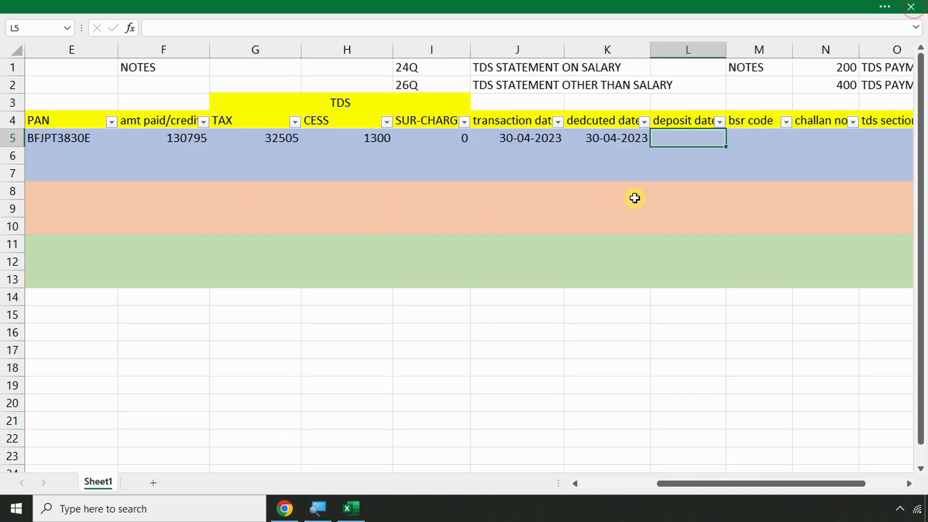
pyautogui.click(406, 221)
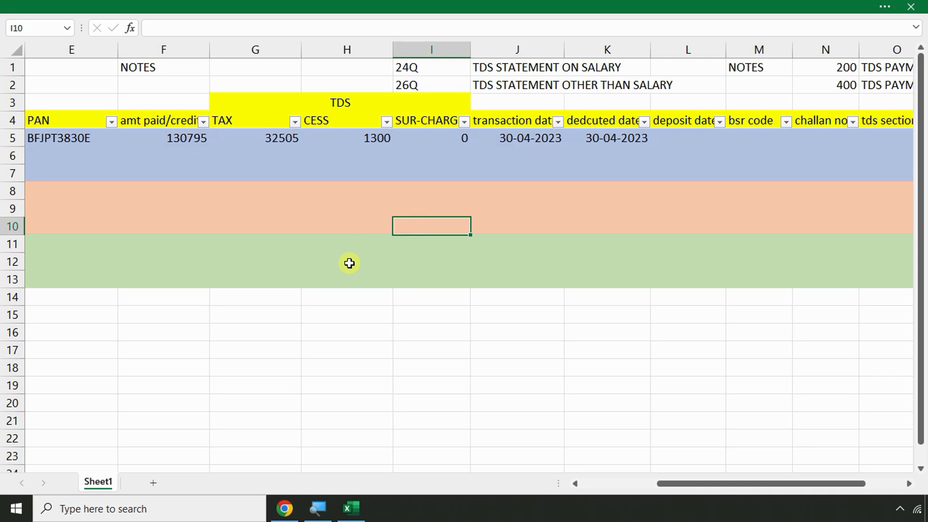
pyautogui.click(284, 510)
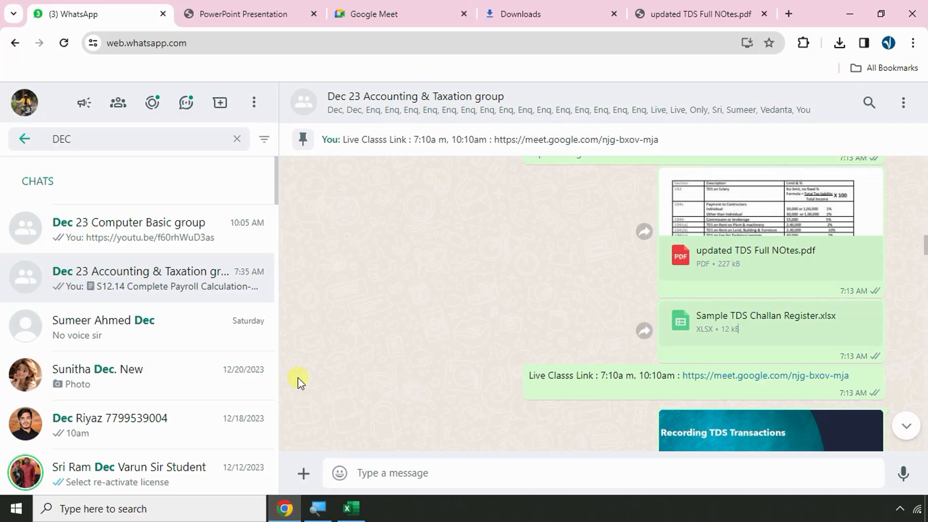
# Close the Google Meet tab and load the eportal.incometax.gov.in e-pay tax address
pyautogui.click(503, 9)
pyautogui.click(442, 10)
pyautogui.click(463, 14)
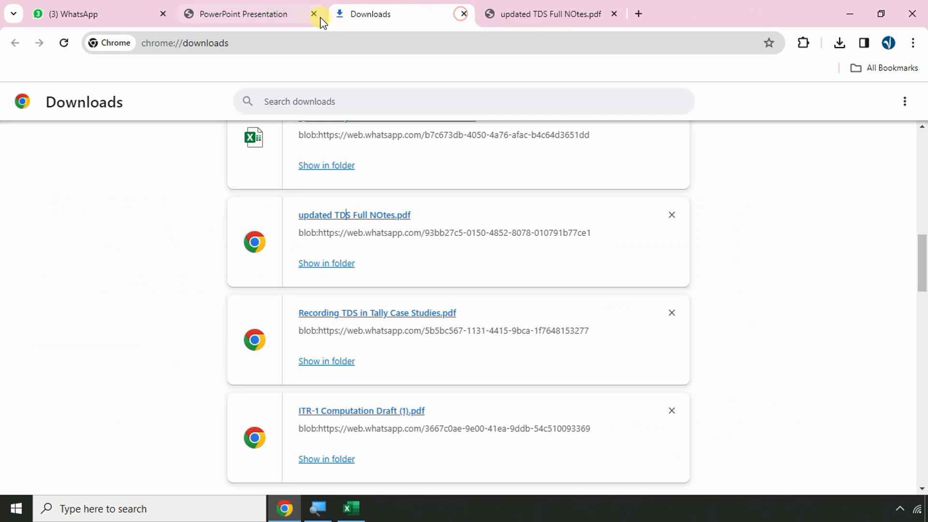
pyautogui.click(356, 46)
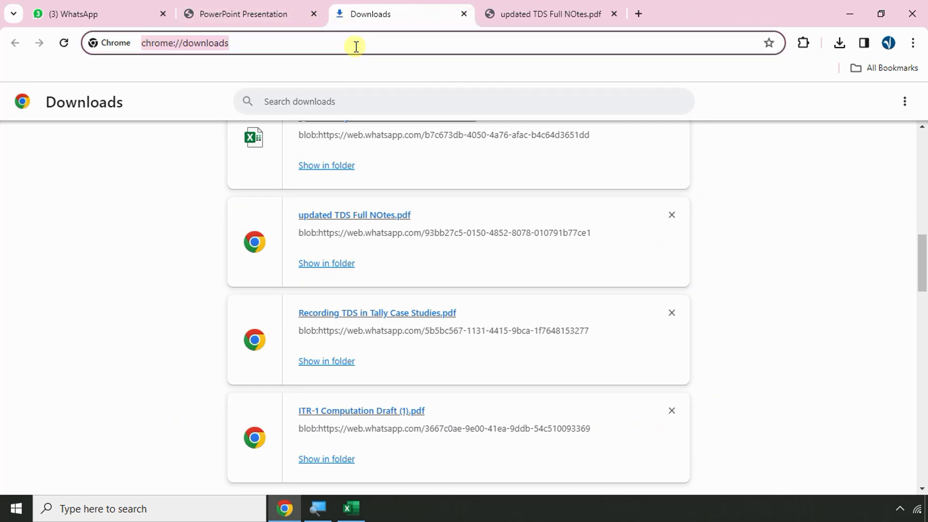
pyautogui.write('EPI')
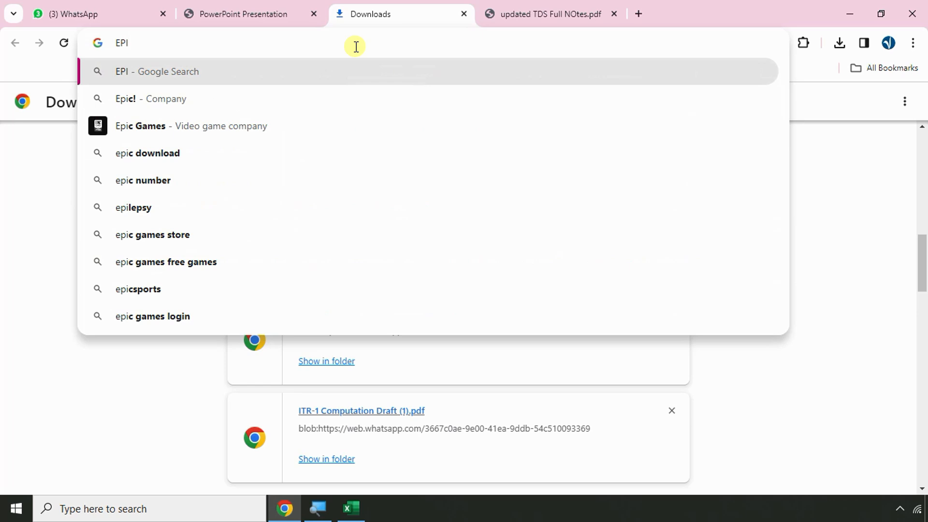
pyautogui.press('BackSpace')
pyautogui.write('OR')
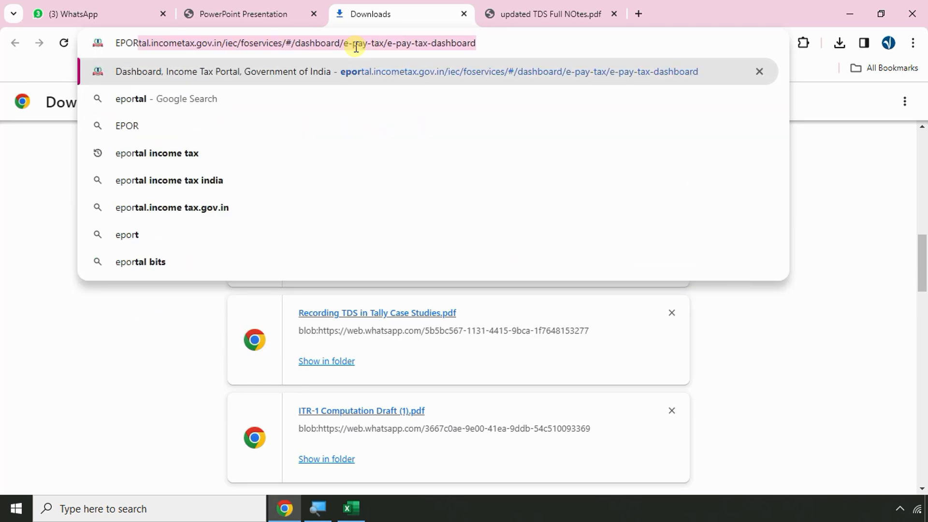
pyautogui.press('Return')
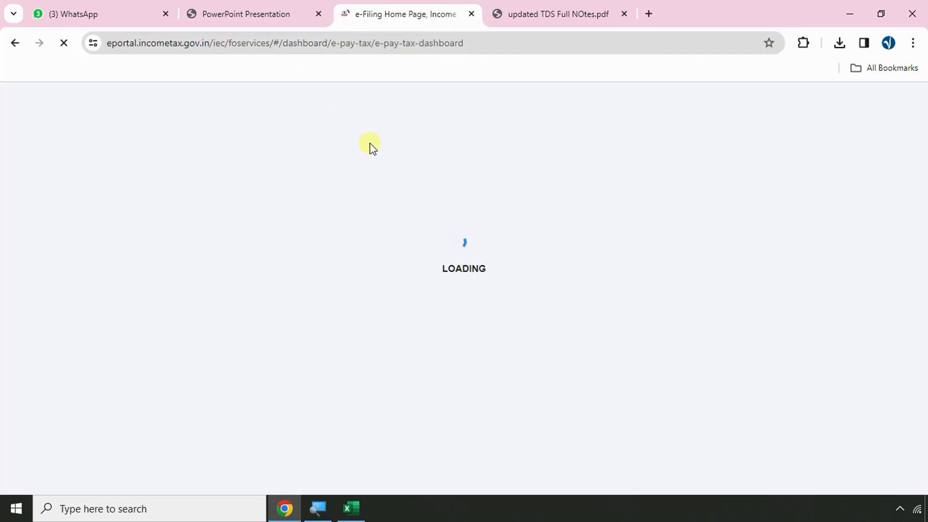
# Copy the company's TAN from cell D3 of the Excel register
pyautogui.click(346, 503)
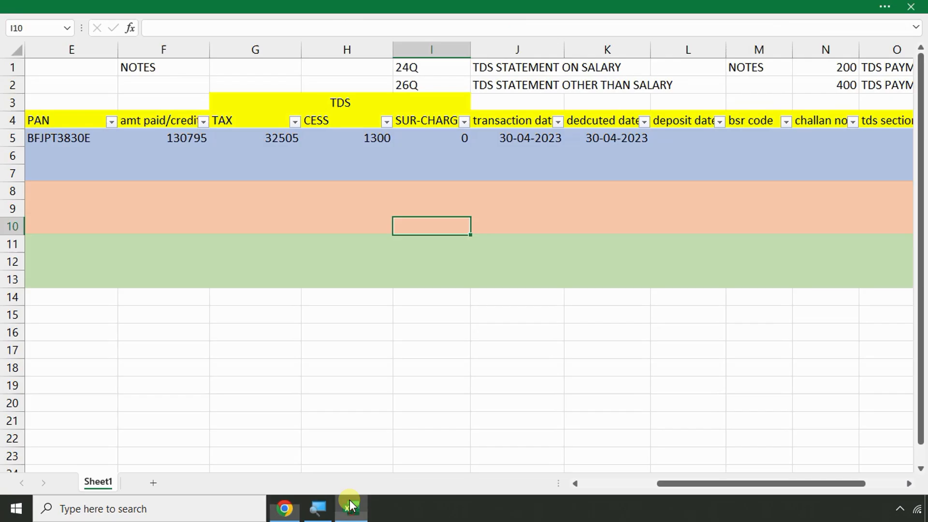
pyautogui.click(193, 196)
pyautogui.press('Left')
pyautogui.press('Left')
pyautogui.press('Left')
pyautogui.press('Left')
pyautogui.press('Left')
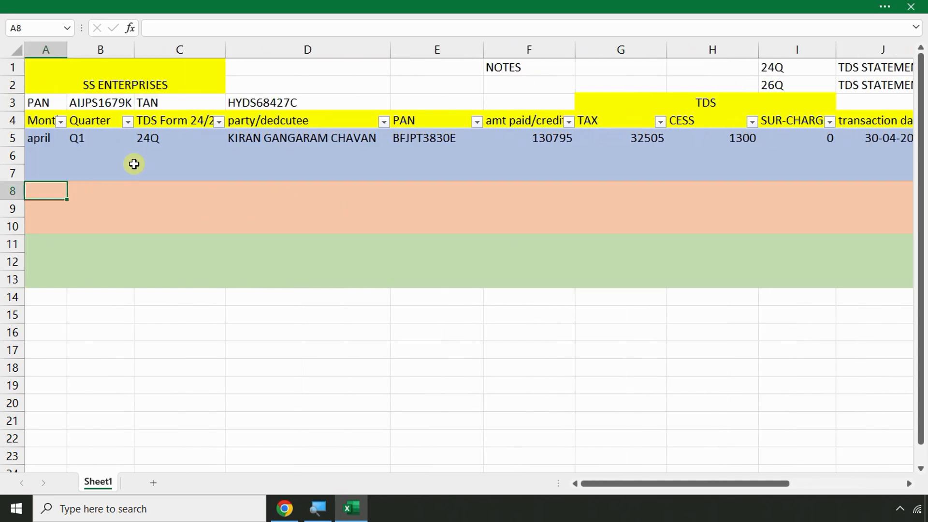
pyautogui.click(253, 104)
pyautogui.moveTo(217, 25); pyautogui.dragTo(112, 25)
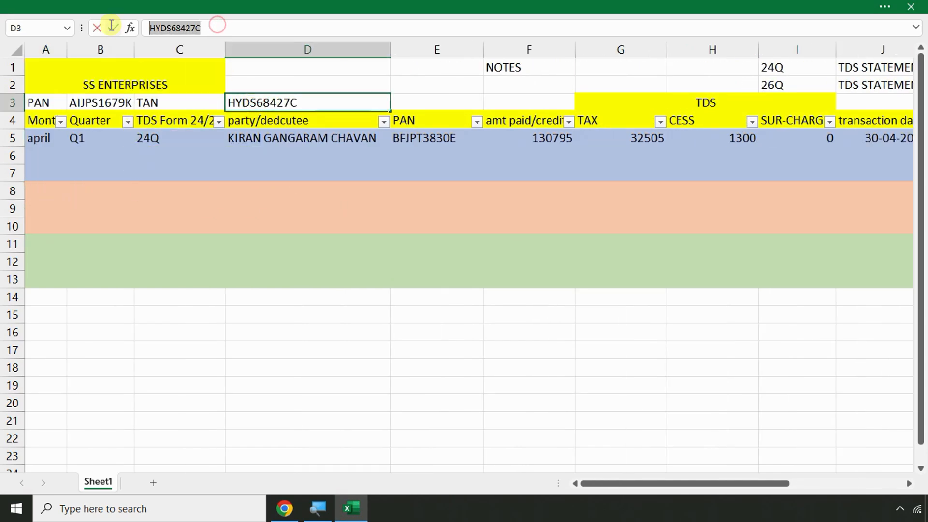
pyautogui.hotkey('alt', 'Tab')
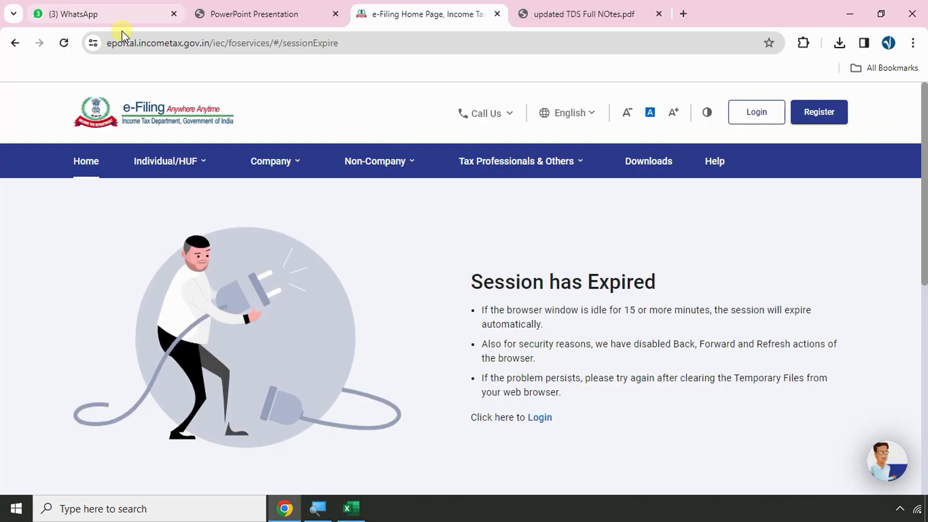
# Log in with the prefilled user ID and saved password, then go to e-File > e-Pay Tax
pyautogui.click(768, 125)
pyautogui.moveTo(203, 334); pyautogui.dragTo(93, 340)
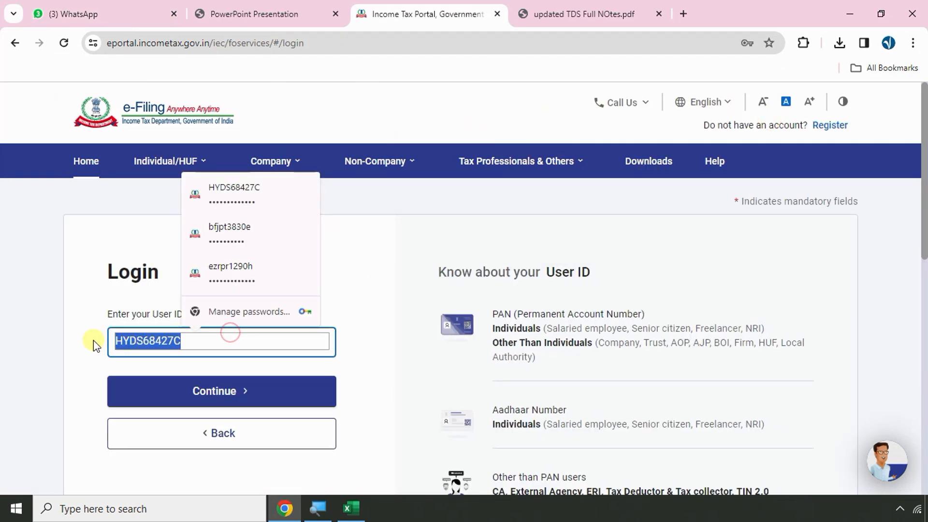
pyautogui.click(198, 384)
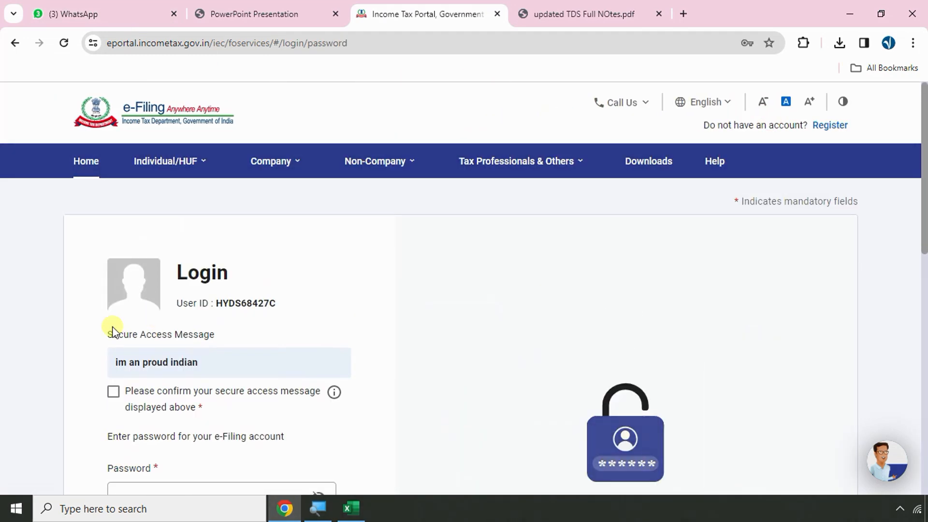
pyautogui.click(113, 387)
pyautogui.scroll(-5, 259, 321)
pyautogui.click(165, 228)
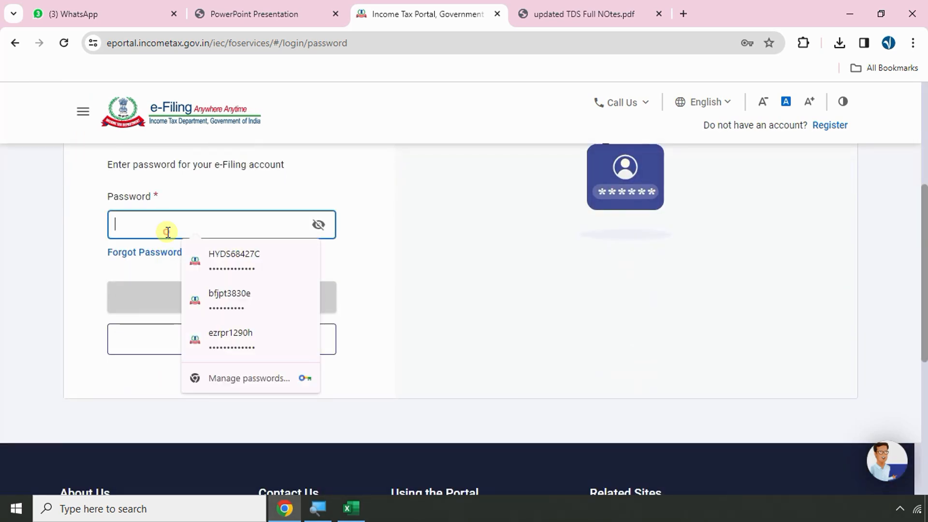
pyautogui.click(218, 257)
pyautogui.click(256, 307)
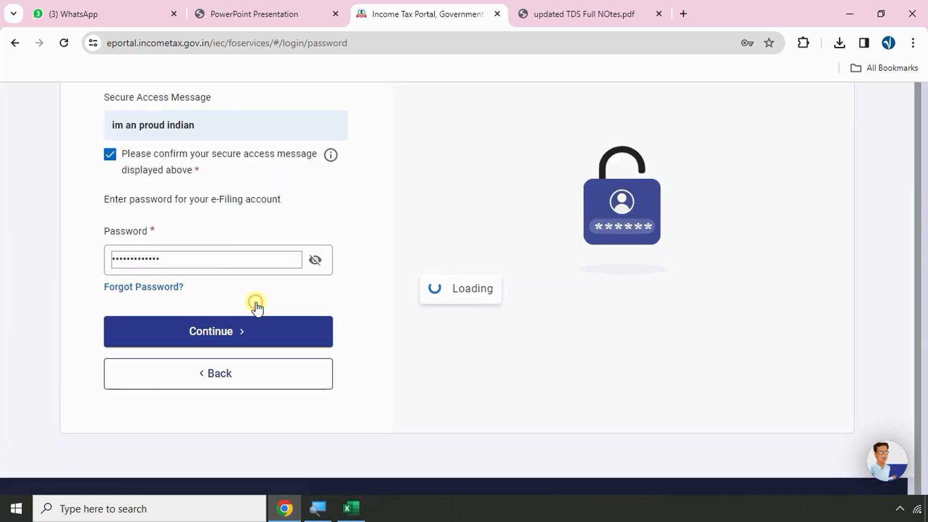
pyautogui.click(168, 149)
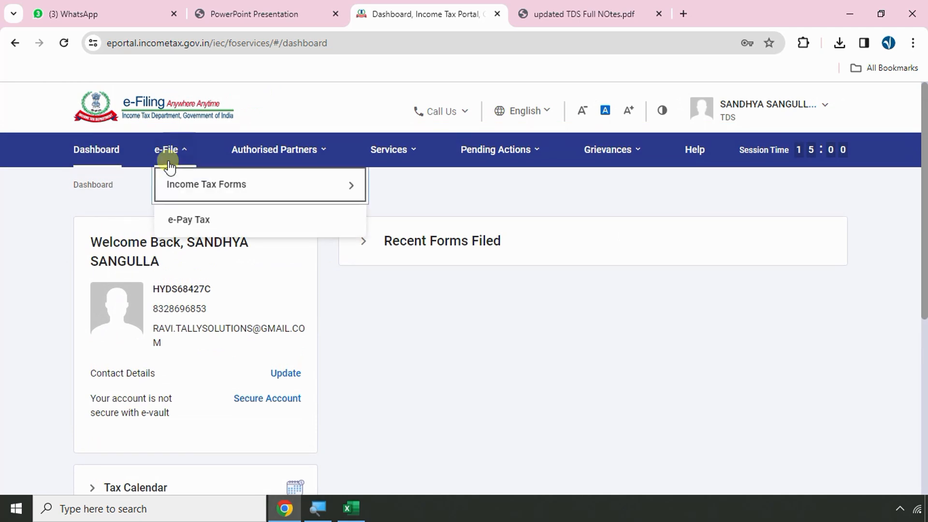
pyautogui.click(189, 221)
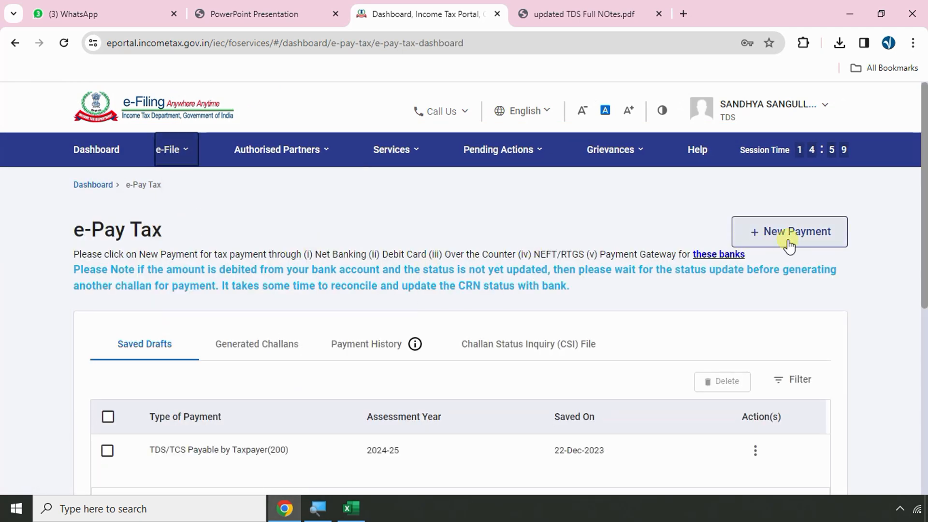
# Start a new payment for assessment year 2024-25 and proceed with Pay TDS
pyautogui.click(789, 232)
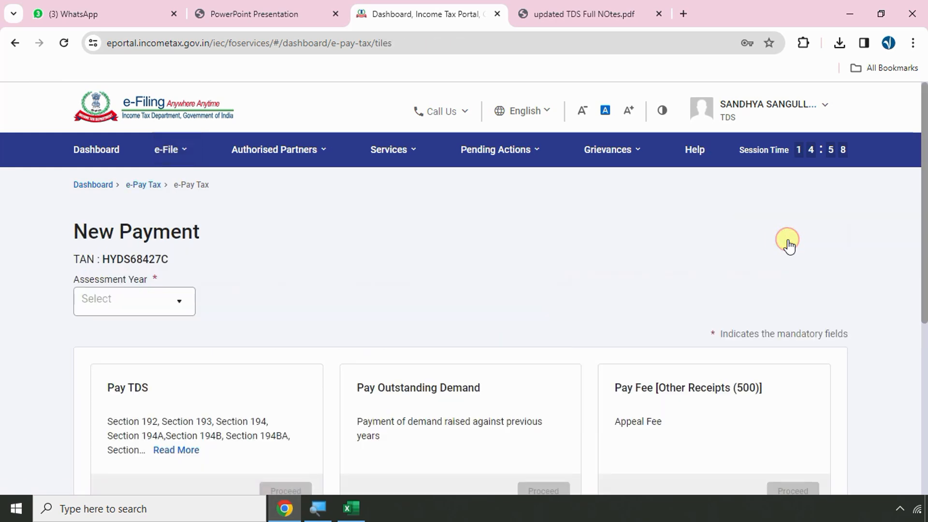
pyautogui.scroll(-3, 315, 234)
pyautogui.scroll(2, 186, 185)
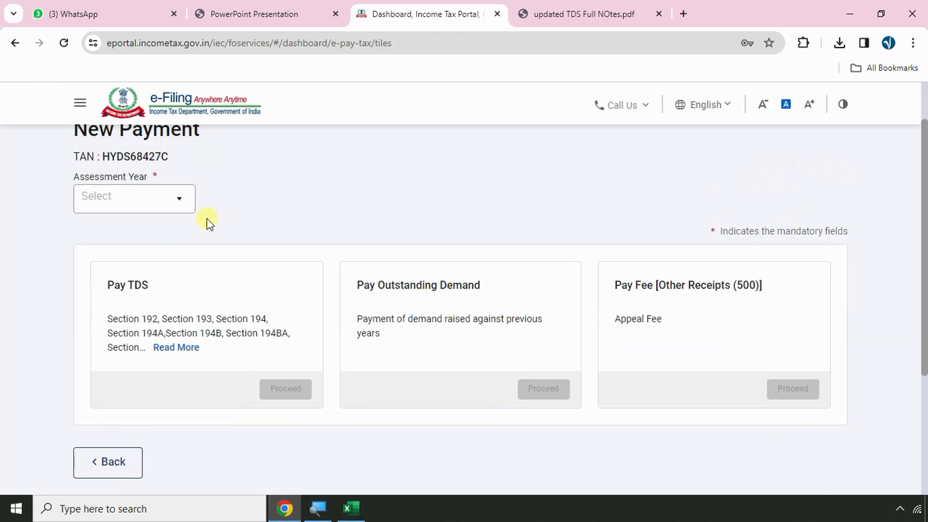
pyautogui.click(169, 211)
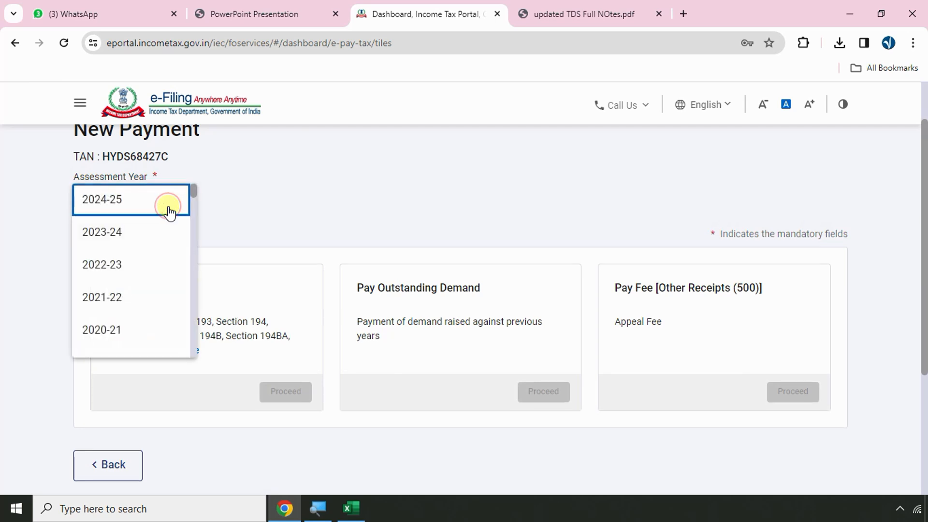
pyautogui.click(169, 211)
pyautogui.scroll(-1, 280, 264)
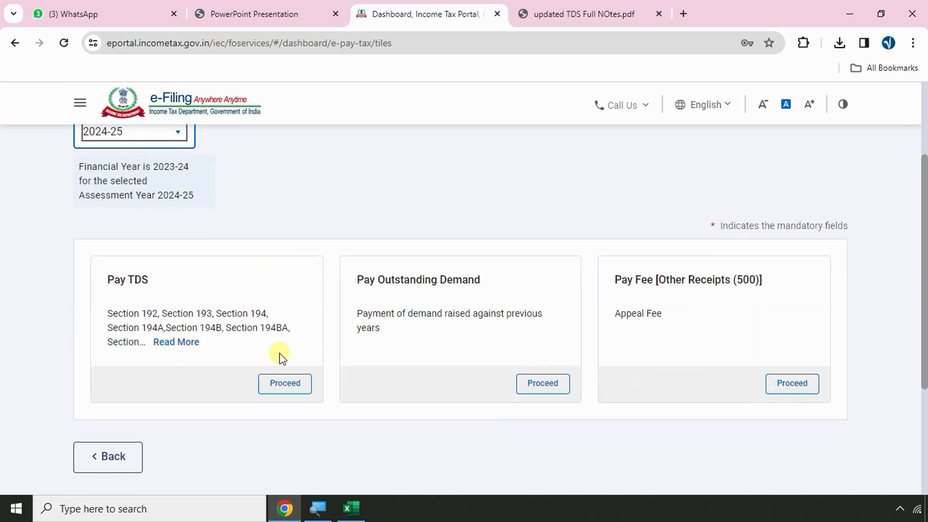
pyautogui.click(285, 394)
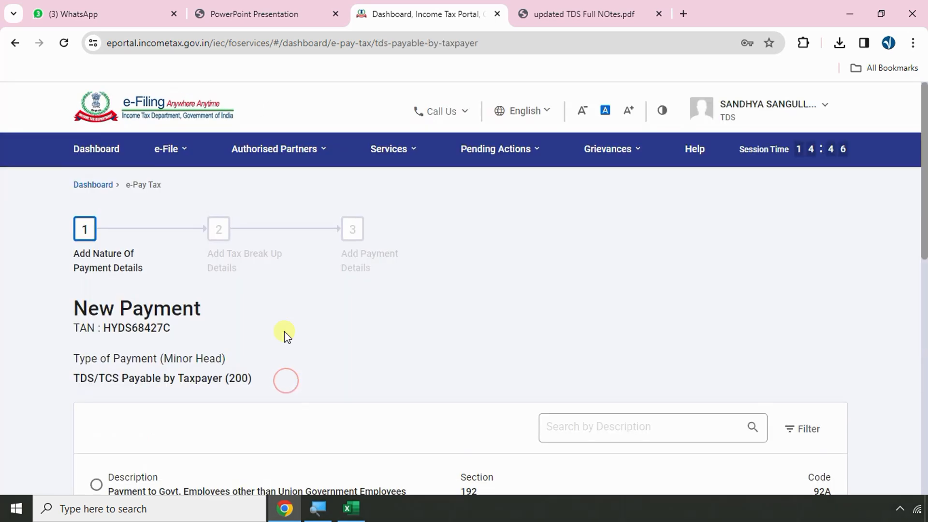
# Choose 'Payment of Employees other than Govt. Employees', section 192, code 92B
pyautogui.scroll(-2, 285, 329)
pyautogui.moveTo(220, 209); pyautogui.dragTo(273, 212)
pyautogui.scroll(-2, 334, 208)
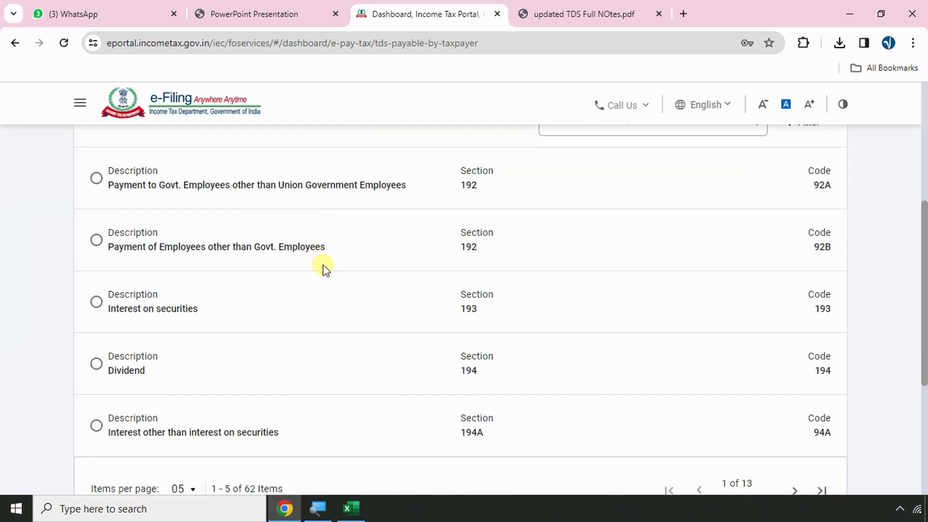
pyautogui.tripleClick(463, 252)
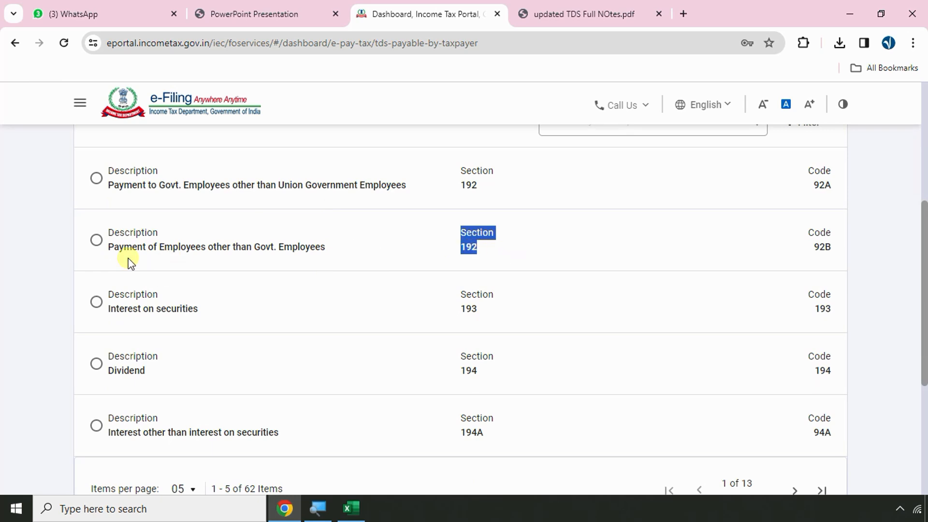
pyautogui.moveTo(123, 246); pyautogui.dragTo(348, 253)
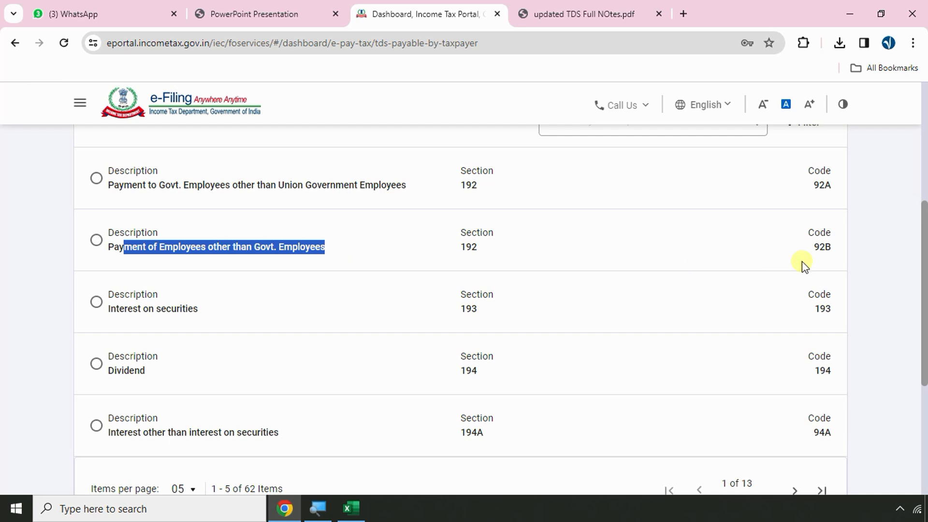
pyautogui.doubleClick(815, 248)
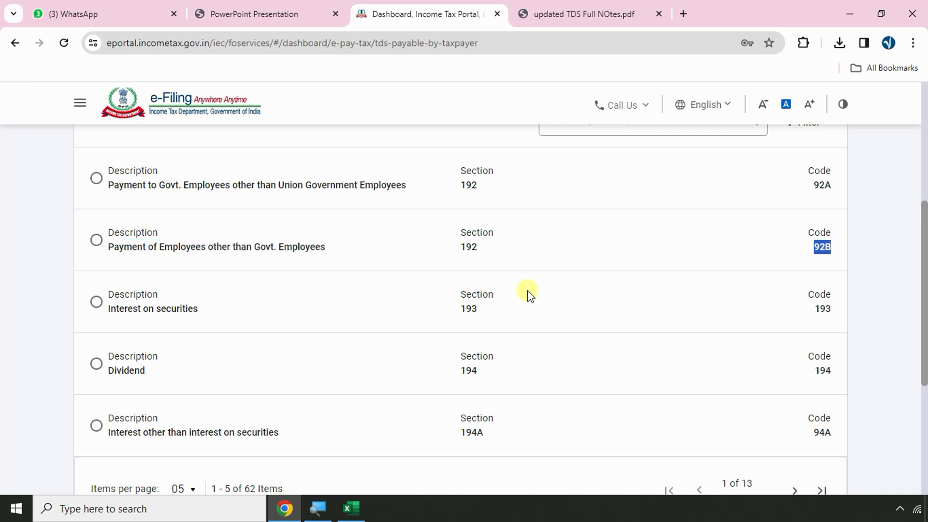
pyautogui.doubleClick(464, 247)
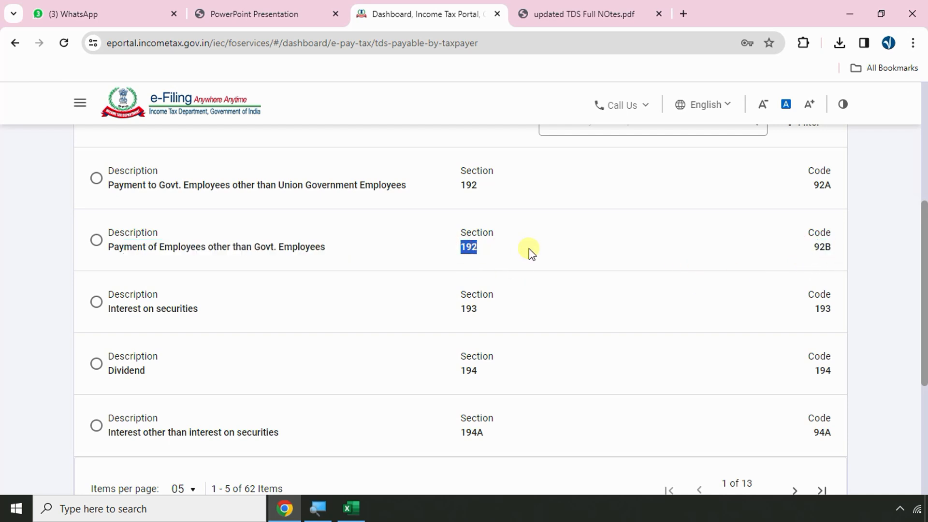
pyautogui.doubleClick(821, 247)
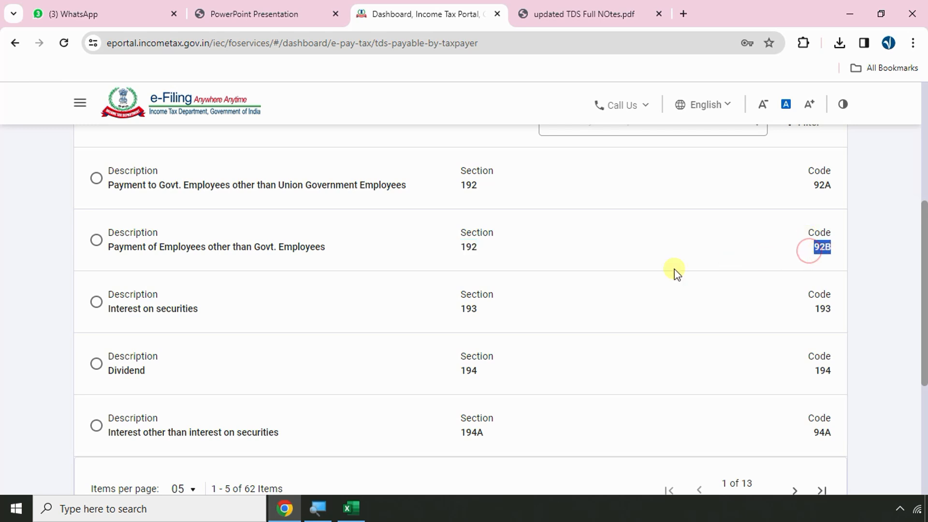
pyautogui.click(96, 240)
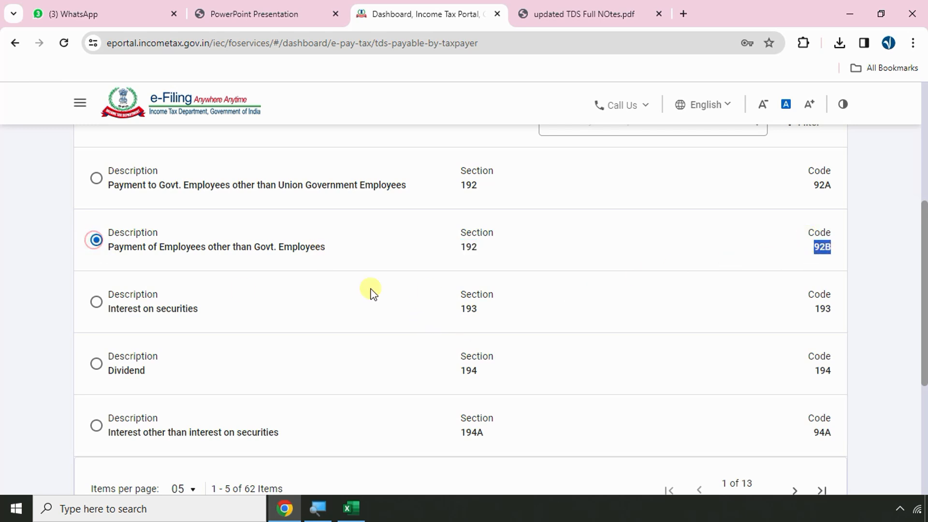
pyautogui.scroll(-5, 869, 373)
# Paste row 5's TAX amount 32,505 from the register into the Tax field
pyautogui.click(779, 324)
pyautogui.scroll(-5, 456, 269)
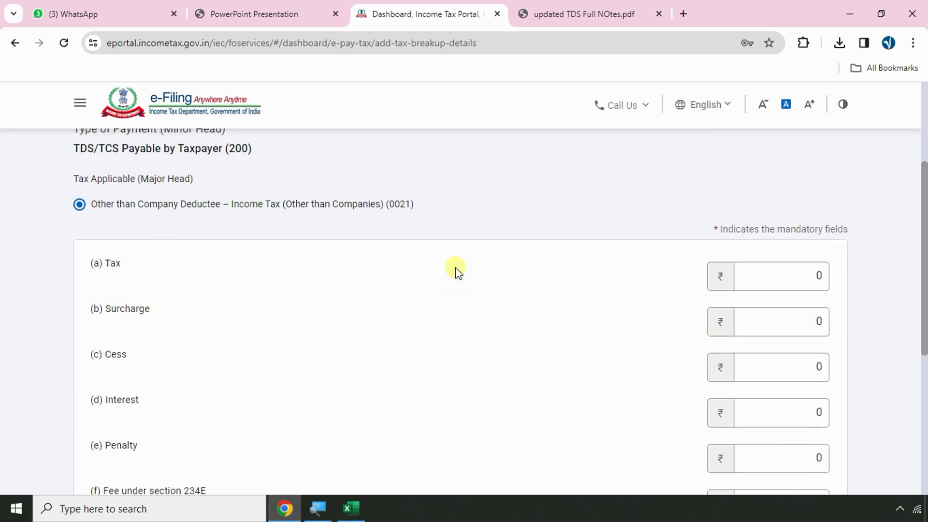
pyautogui.click(788, 269)
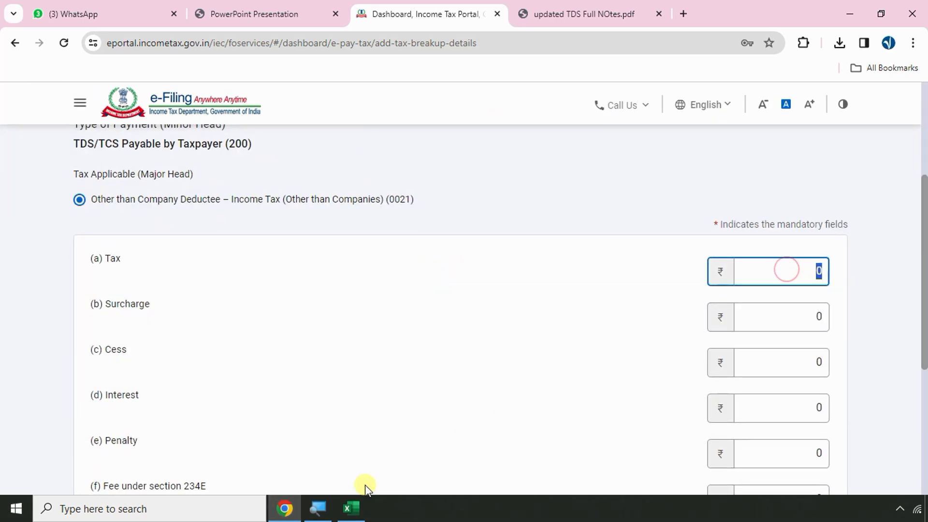
pyautogui.click(351, 508)
pyautogui.click(628, 139)
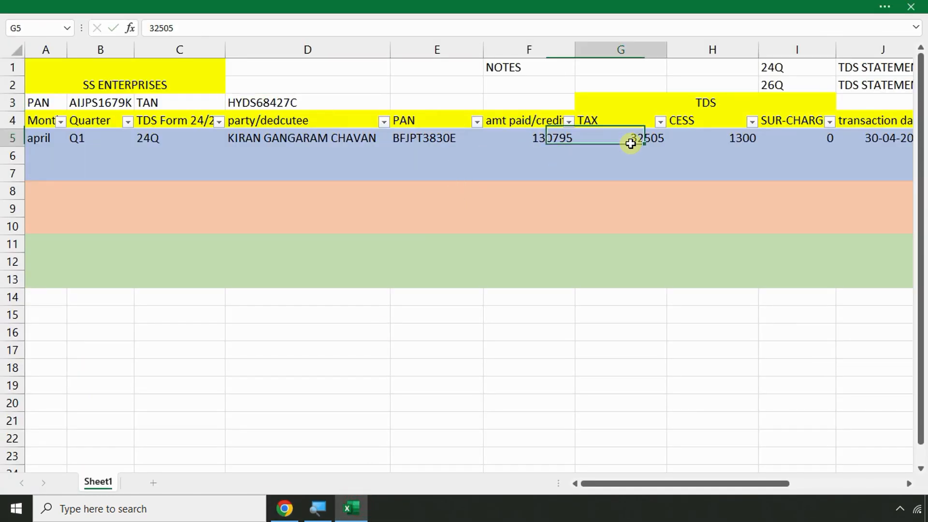
pyautogui.hotkey('ctrl', 'c')
pyautogui.hotkey('alt', 'Tab')
pyautogui.hotkey('ctrl', 'v')
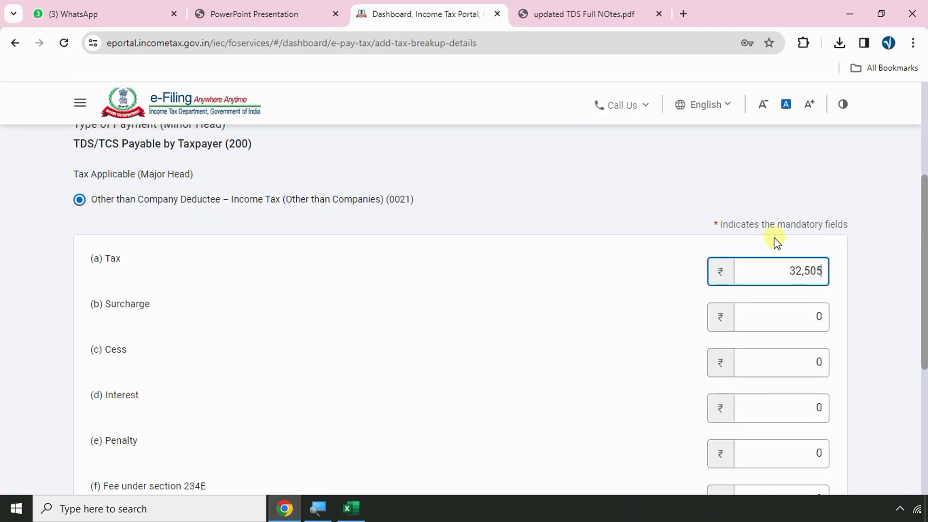
# Check row 5's surcharge in the register and enter 1300 as the Cess amount
pyautogui.click(781, 324)
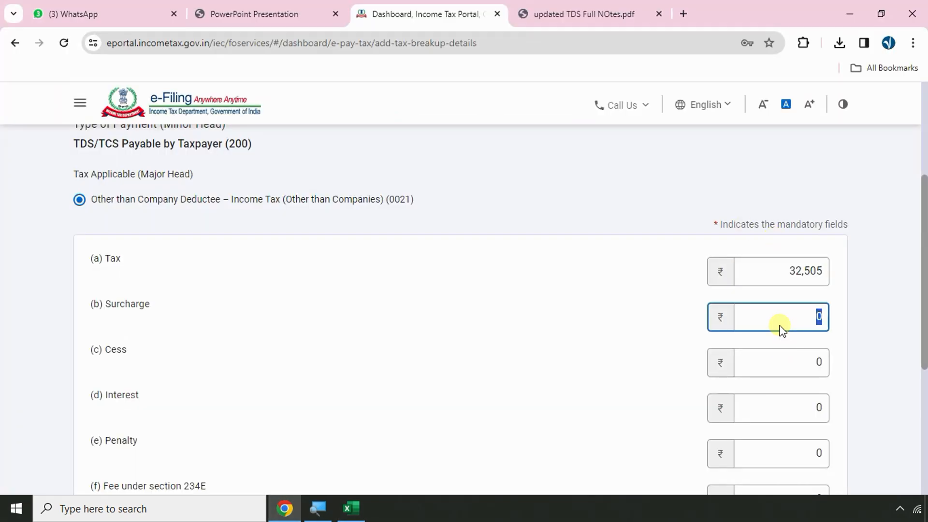
pyautogui.hotkey('alt', 'Tab')
pyautogui.click(796, 139)
pyautogui.hotkey('alt', 'Tab')
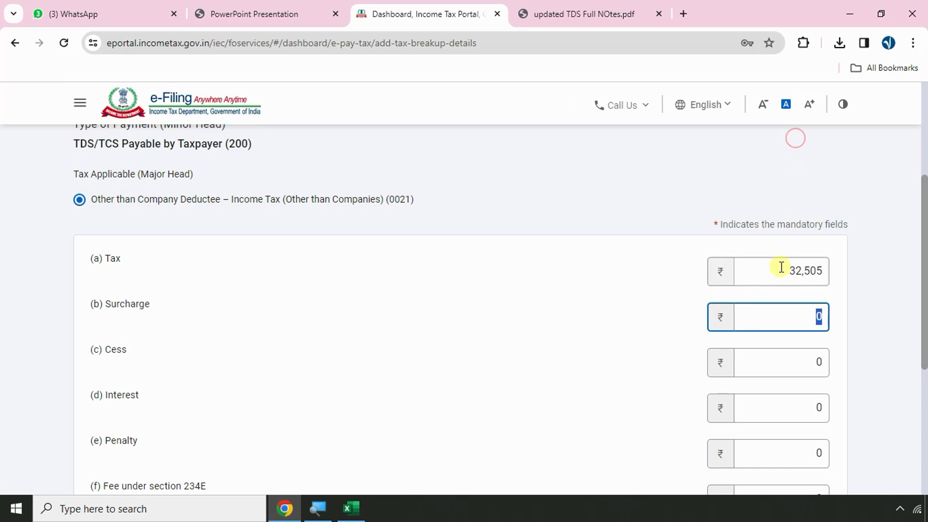
pyautogui.click(779, 355)
pyautogui.write('1300')
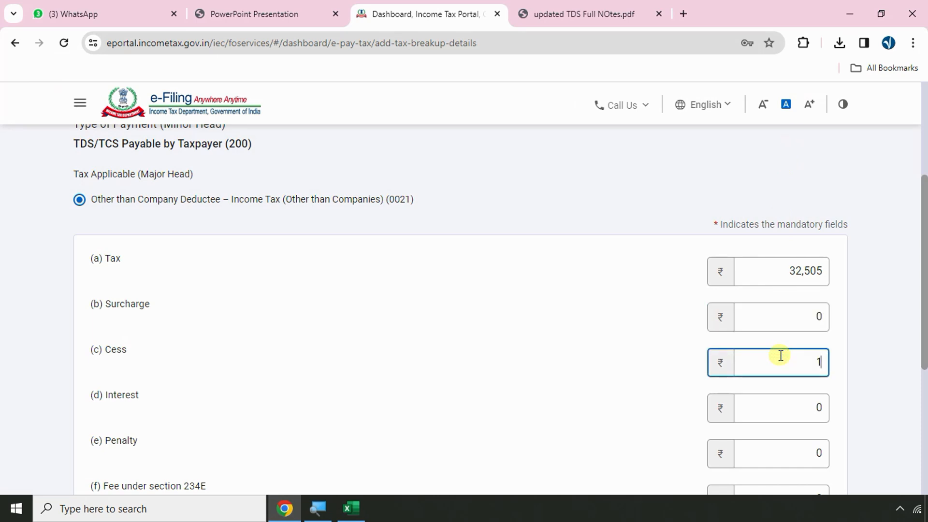
pyautogui.click(619, 339)
pyautogui.scroll(-5, 619, 338)
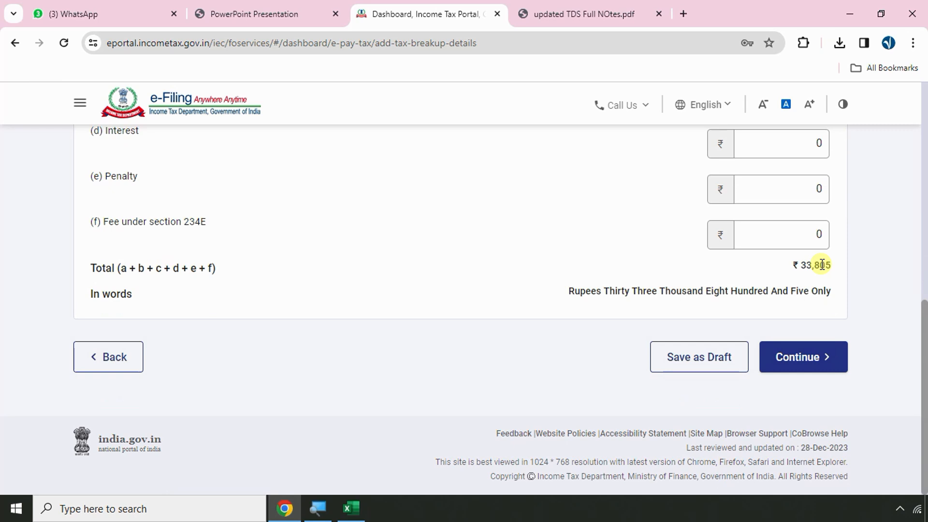
pyautogui.hotkey('alt', 'Tab')
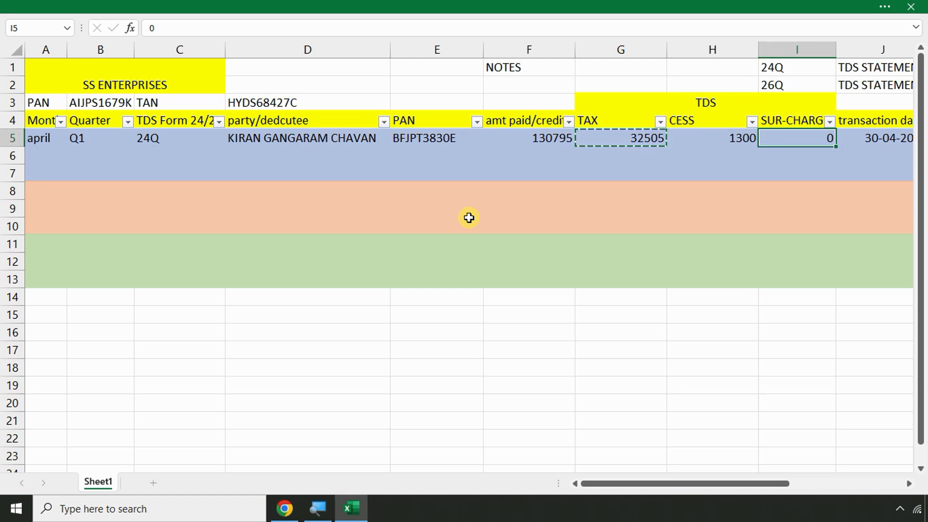
pyautogui.hotkey('alt', 'Tab')
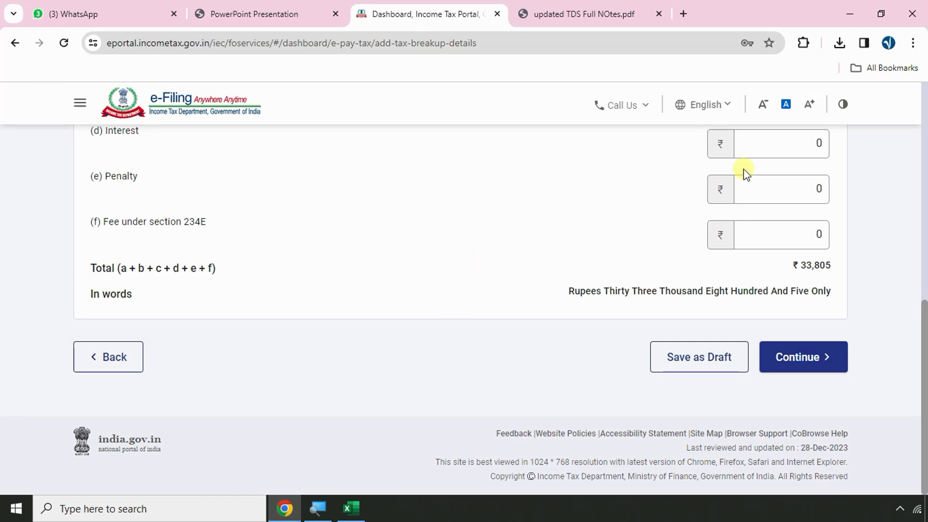
pyautogui.scroll(4, 780, 268)
# Overwrite both Tax and Cess with 1, for a ₹2 total
pyautogui.click(778, 210)
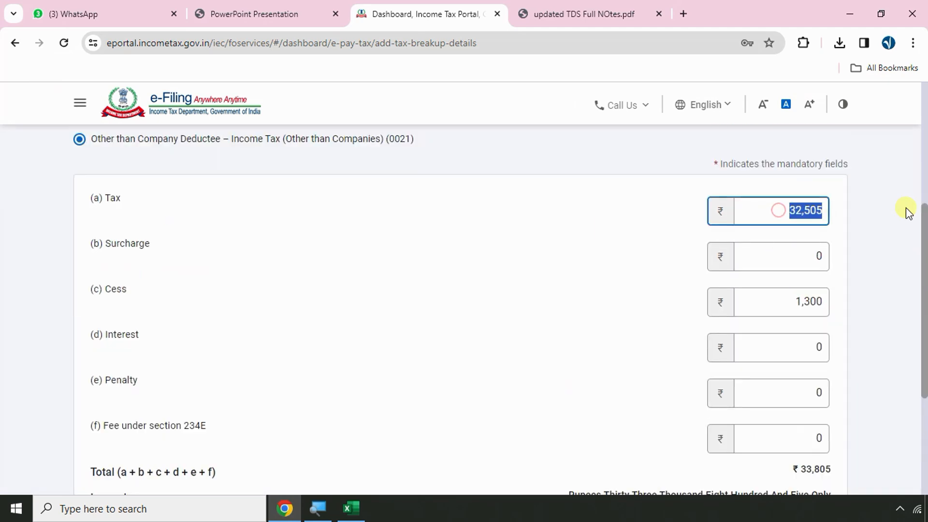
pyautogui.write('1')
pyautogui.click(766, 308)
pyautogui.write('1')
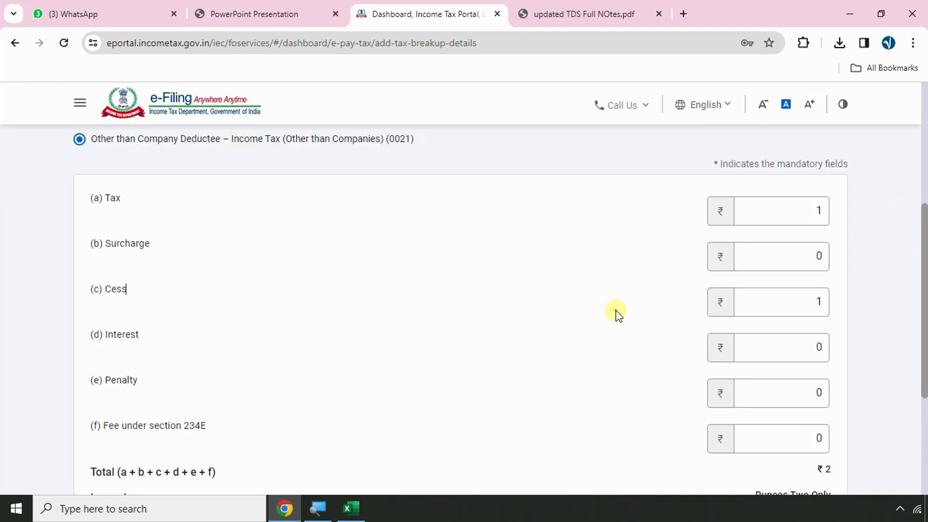
pyautogui.scroll(-4, 615, 311)
# Choose Payment Gateway including UPI with State Bank Of India as the bank
pyautogui.click(815, 357)
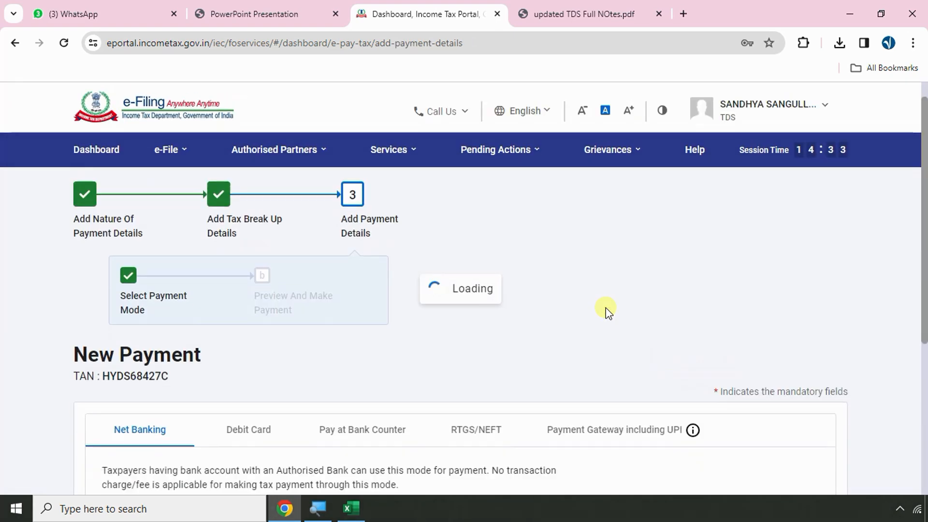
pyautogui.scroll(-3, 607, 311)
pyautogui.click(646, 299)
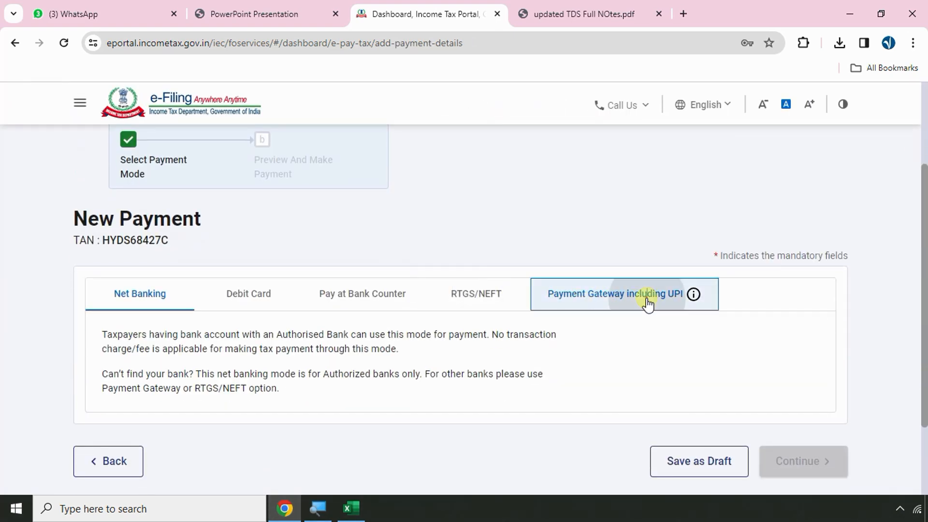
pyautogui.scroll(-6, 646, 300)
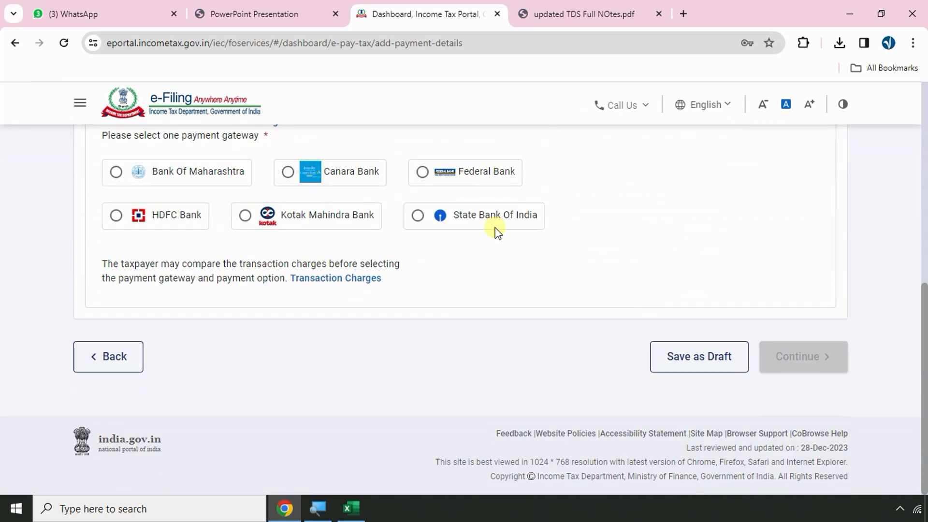
pyautogui.click(495, 227)
pyautogui.click(788, 359)
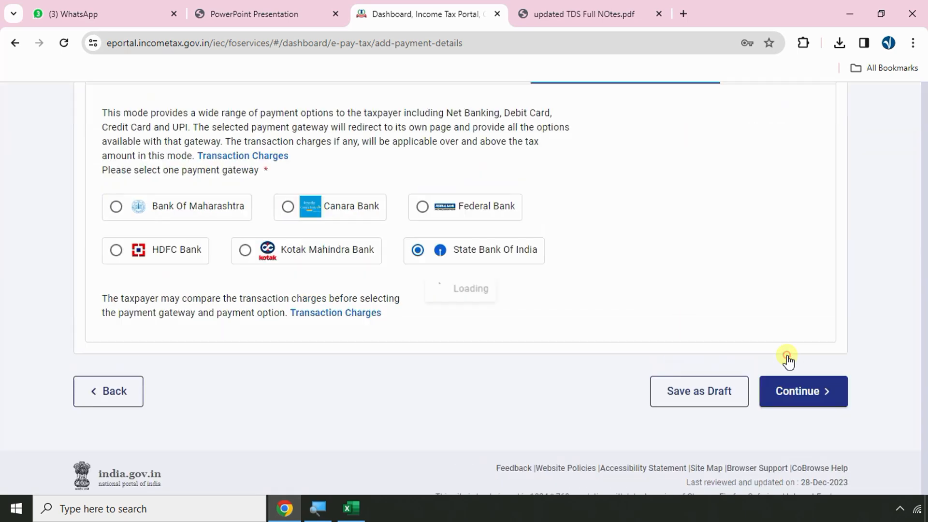
# Pay the previewed challan now, accept the terms and submit it to the bank
pyautogui.scroll(-10, 424, 290)
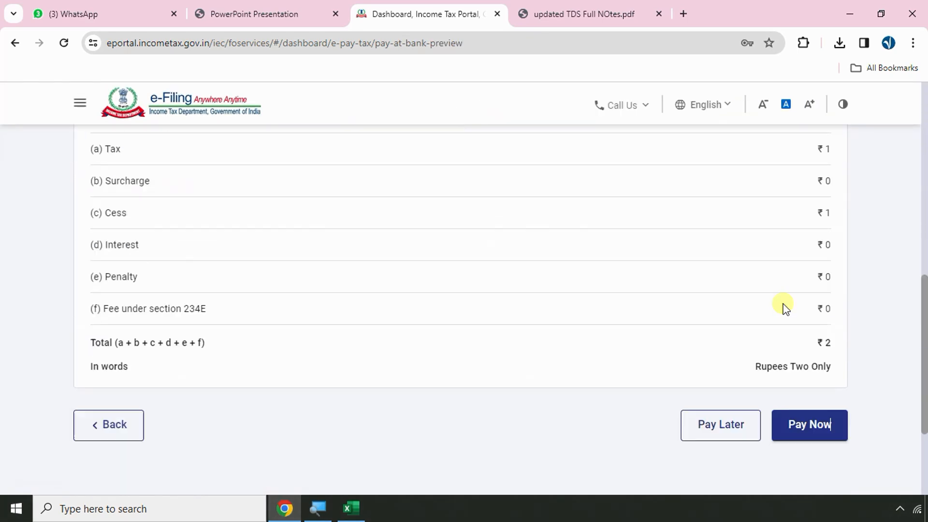
pyautogui.scroll(-2, 783, 307)
pyautogui.scroll(10, 767, 314)
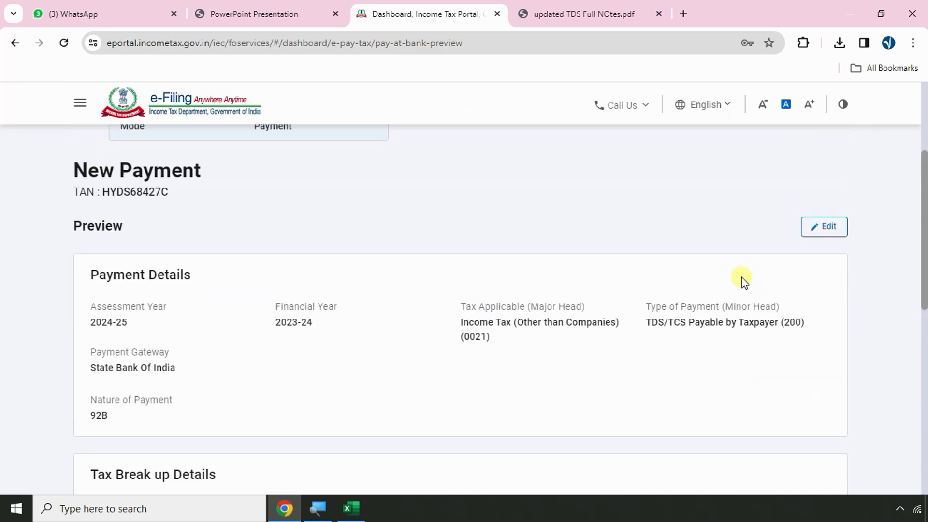
pyautogui.moveTo(781, 322); pyautogui.dragTo(813, 325)
pyautogui.scroll(-1, 796, 378)
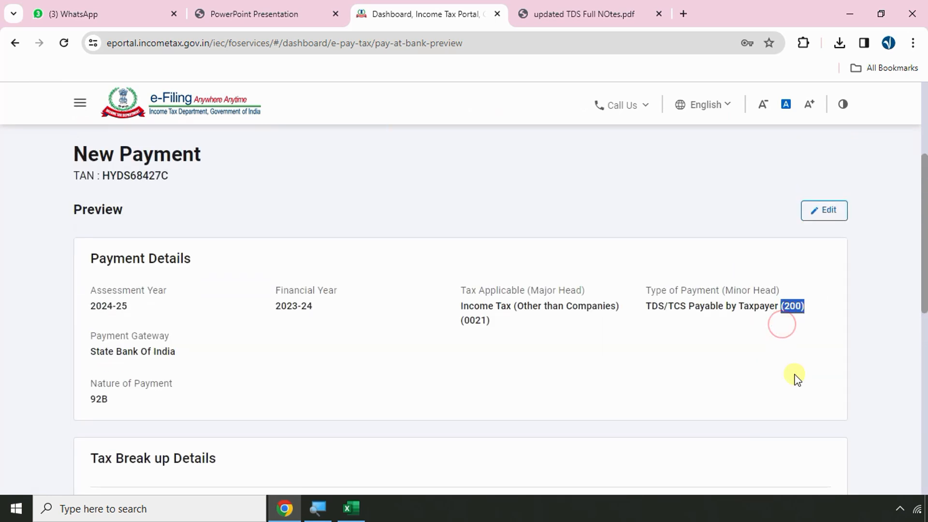
pyautogui.scroll(-10, 796, 378)
pyautogui.click(800, 327)
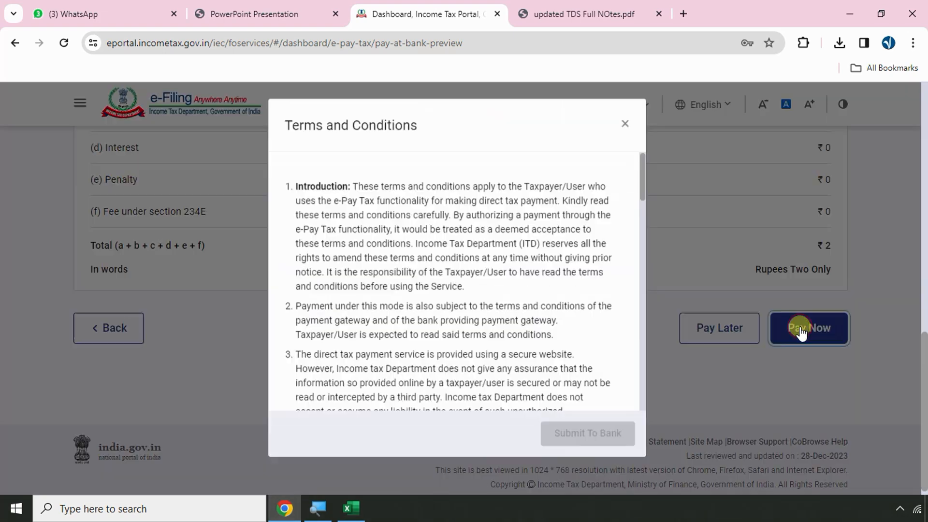
pyautogui.scroll(-10, 527, 375)
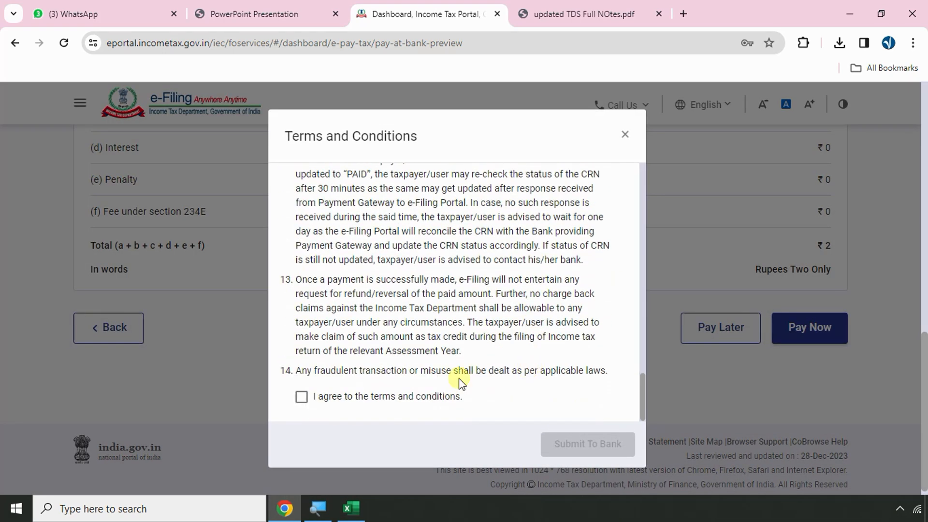
pyautogui.click(415, 398)
pyautogui.click(574, 442)
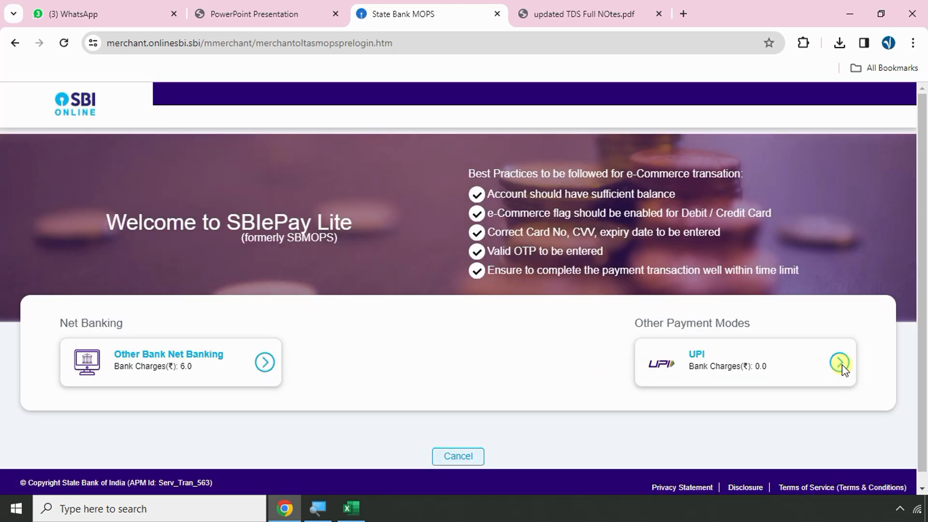
# Pay by UPI QR code, zooming the page in so the code can be scanned
pyautogui.click(842, 365)
pyautogui.scroll(-10, 394, 280)
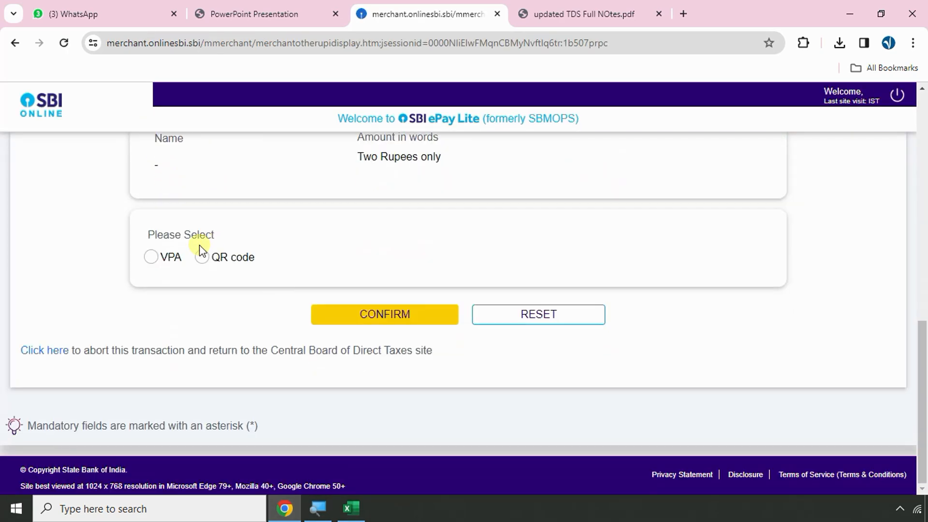
pyautogui.click(202, 257)
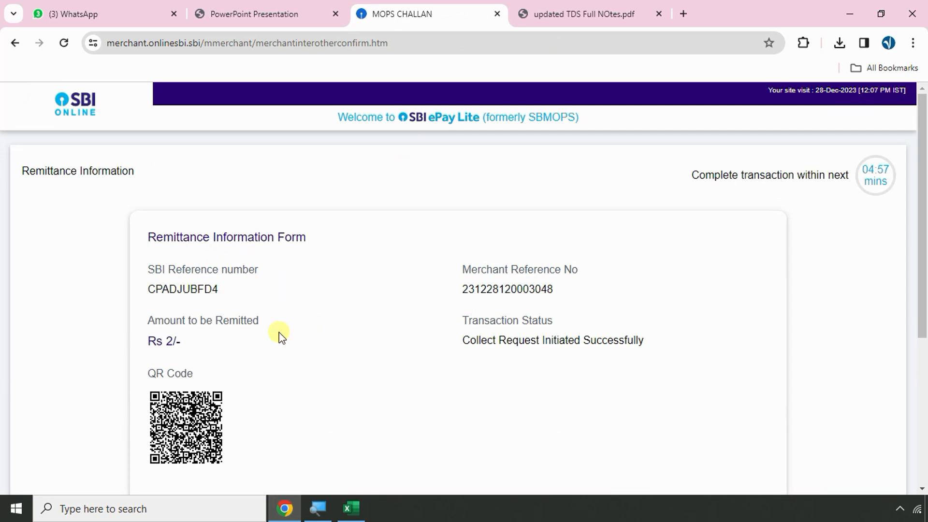
pyautogui.scroll(2, 268, 345)
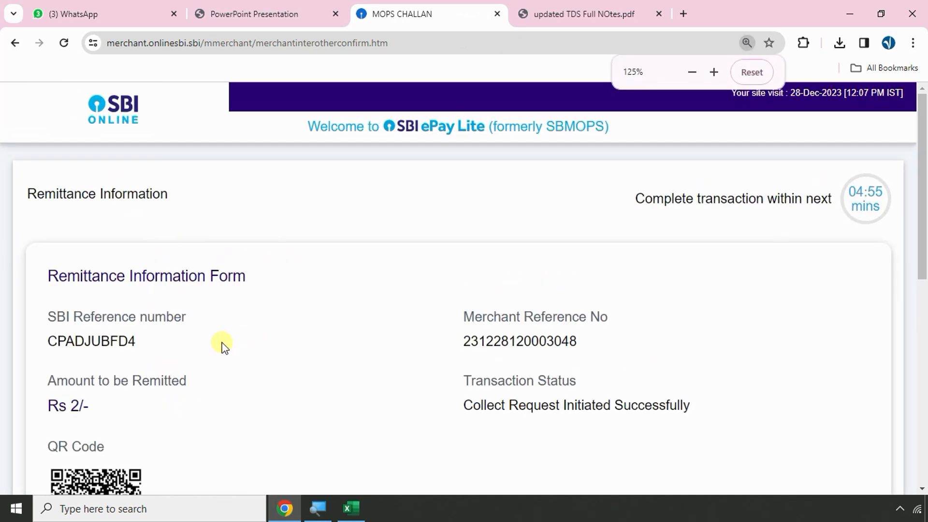
pyautogui.scroll(-3, 213, 348)
pyautogui.scroll(1, 191, 379)
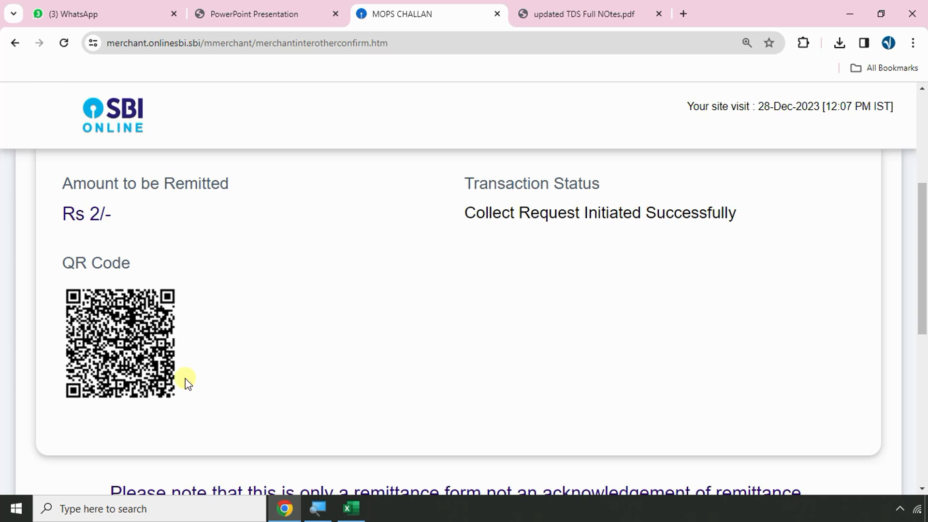
pyautogui.hotkey('ctrl', '+')
pyautogui.scroll(-1, 184, 376)
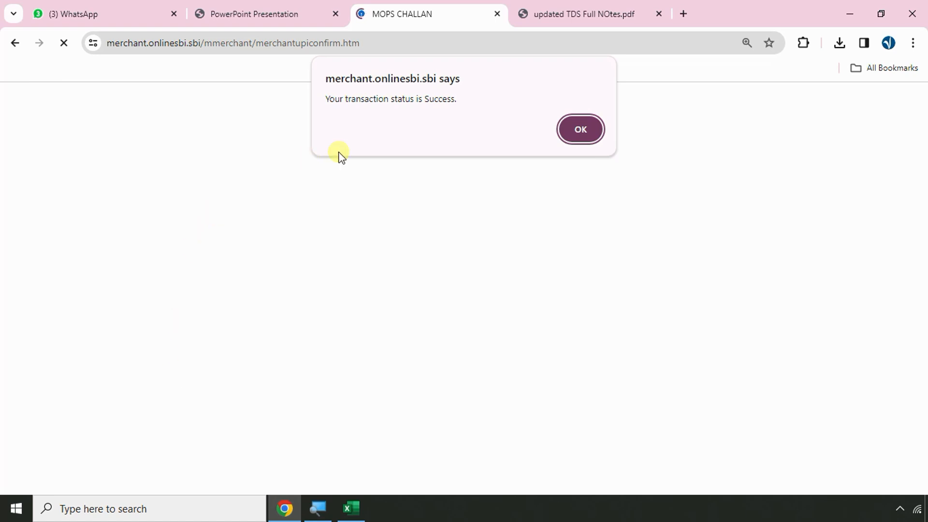
# Dismiss the success alert, reset zoom, and download and open the challan receipt PDF
pyautogui.click(583, 126)
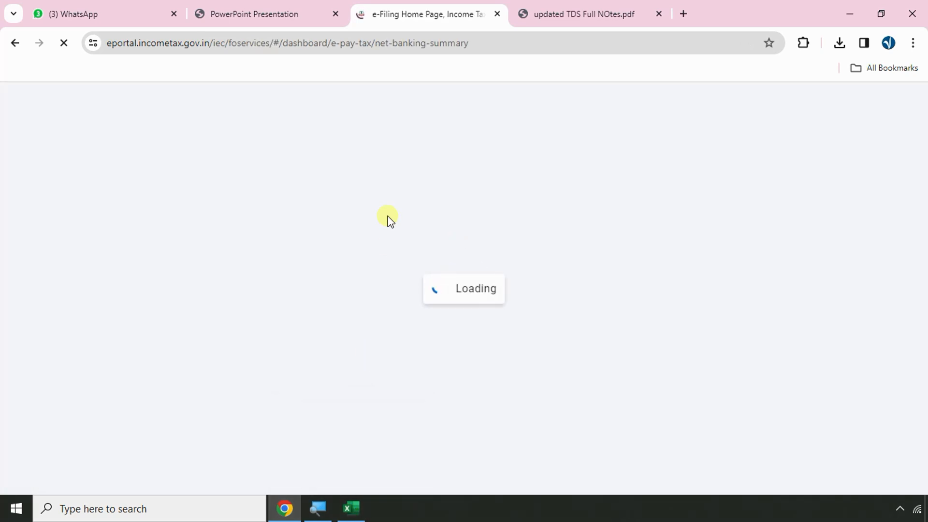
pyautogui.hotkey('ctrl', '-')
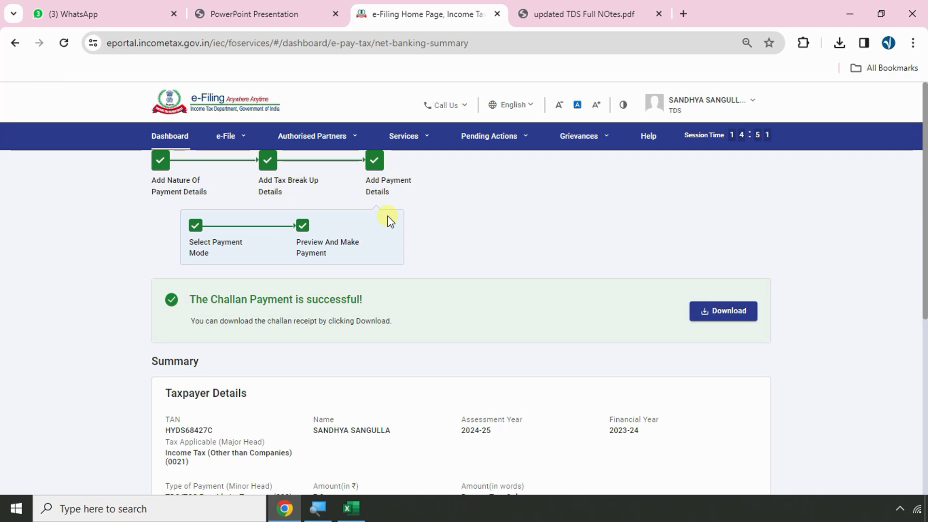
pyautogui.click(728, 323)
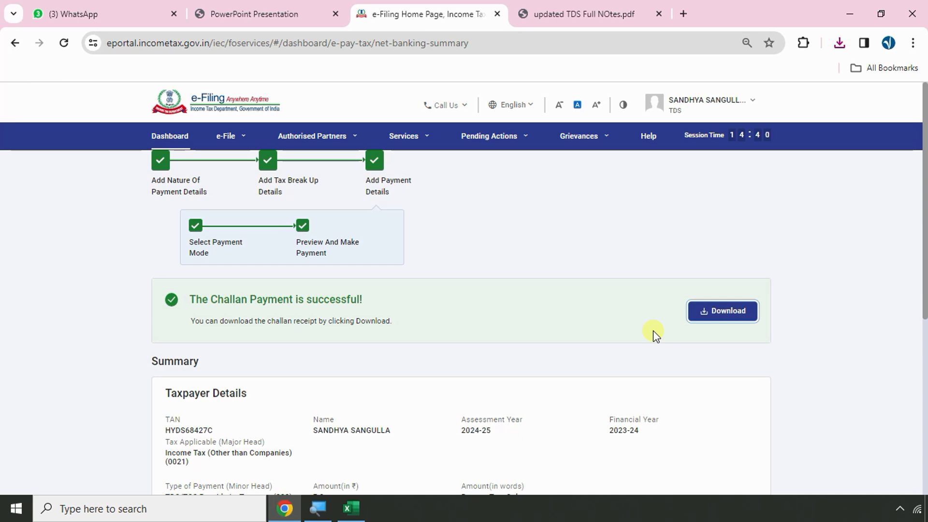
pyautogui.click(840, 42)
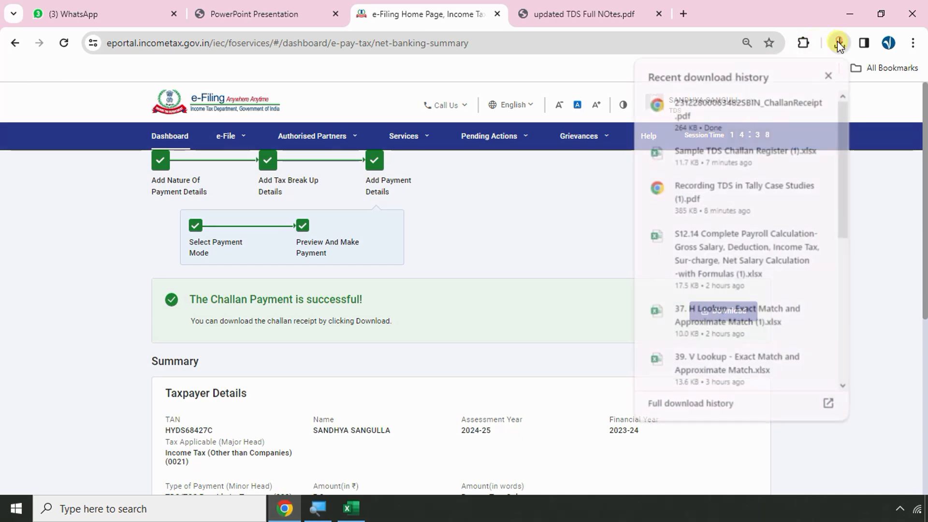
pyautogui.click(739, 118)
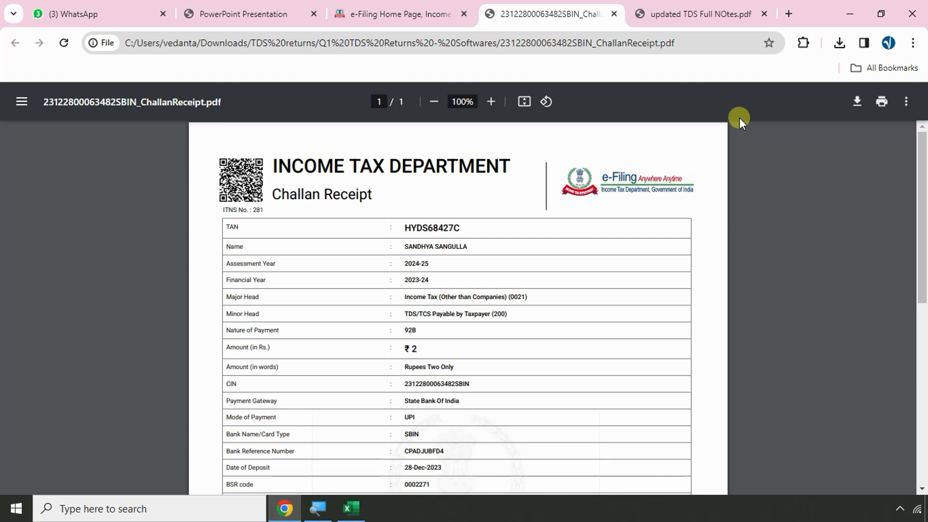
# In TDS Full NOtes, mark the steps: download software, fill RPU and generate FVU, upload FVU
pyautogui.scroll(-5, 448, 285)
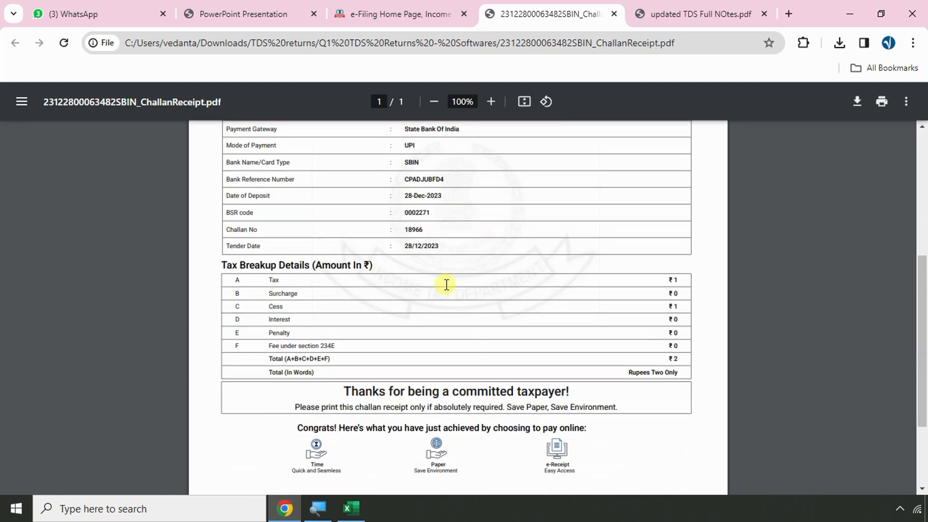
pyautogui.scroll(5, 447, 285)
pyautogui.click(686, 14)
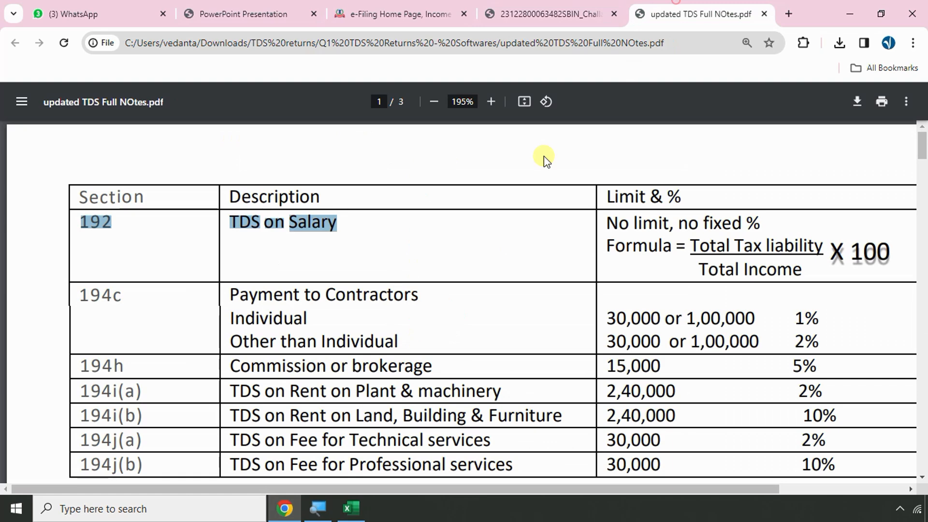
pyautogui.scroll(-12, 344, 270)
pyautogui.scroll(4, 284, 270)
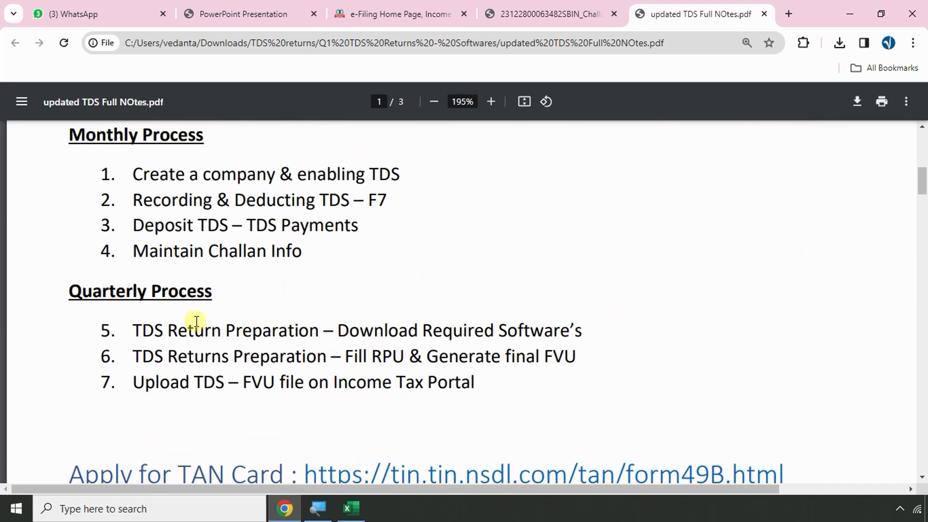
pyautogui.moveTo(145, 330); pyautogui.dragTo(576, 330)
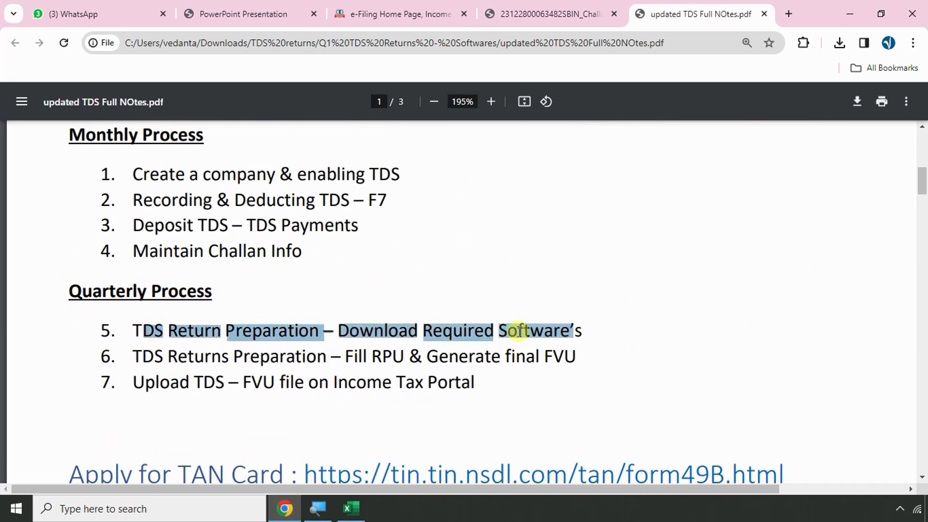
pyautogui.moveTo(154, 356); pyautogui.dragTo(582, 354)
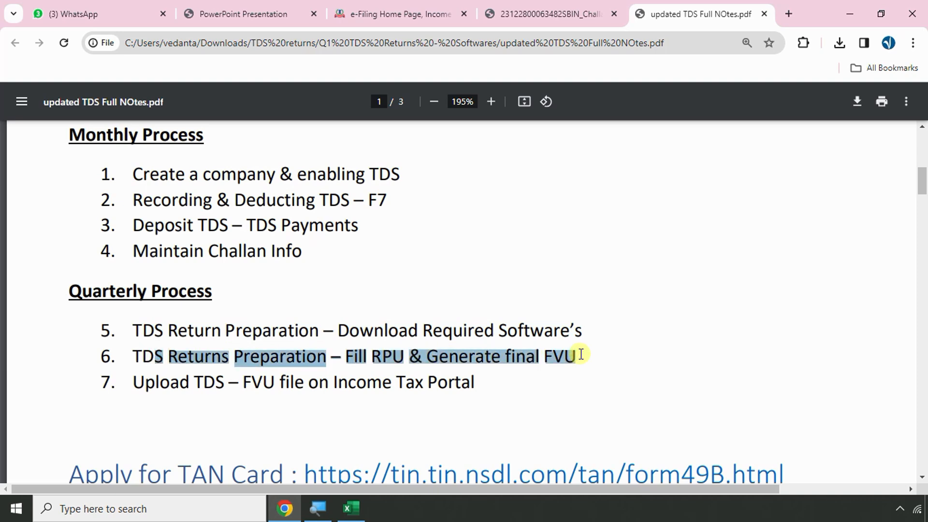
pyautogui.moveTo(161, 381); pyautogui.dragTo(469, 382)
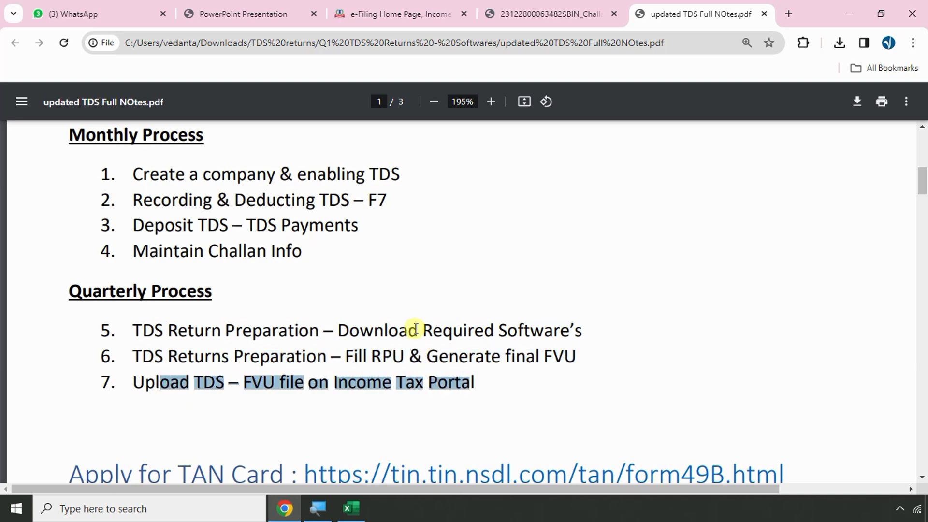
# Highlight the Excel data to FVU workflow line in the notes, then return to Excel
pyautogui.click(351, 509)
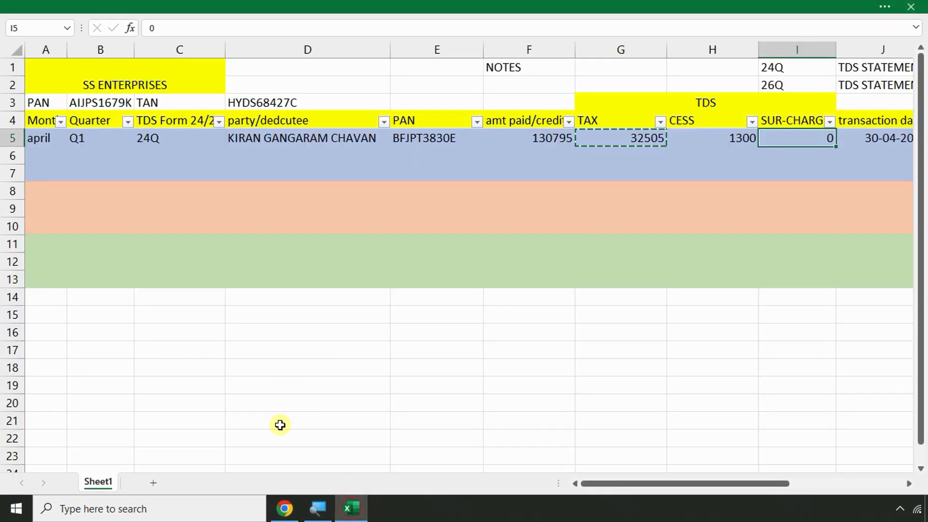
pyautogui.click(285, 509)
pyautogui.scroll(-15, 243, 333)
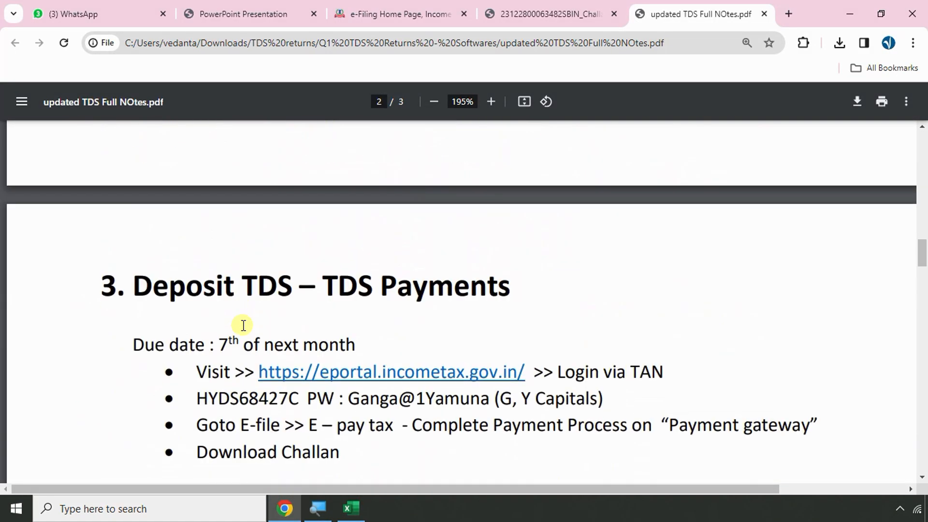
pyautogui.scroll(-18, 244, 325)
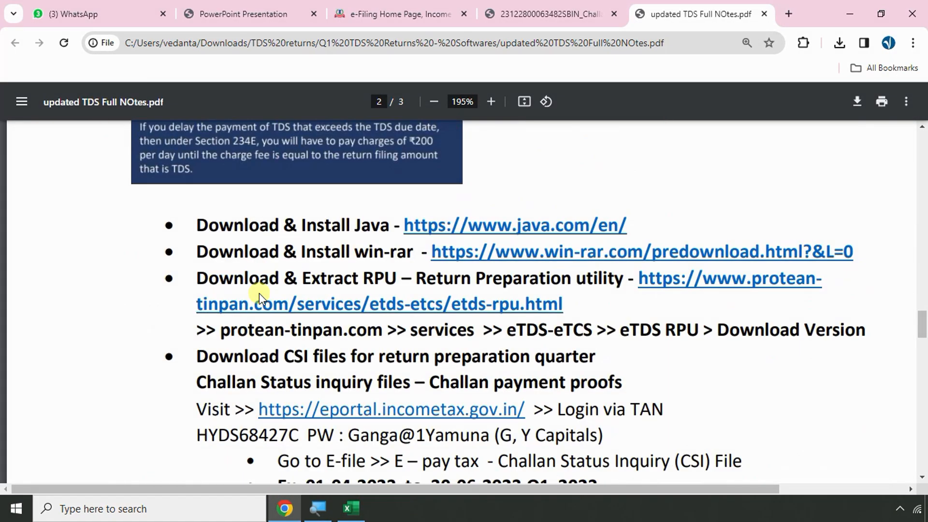
pyautogui.scroll(-12, 259, 294)
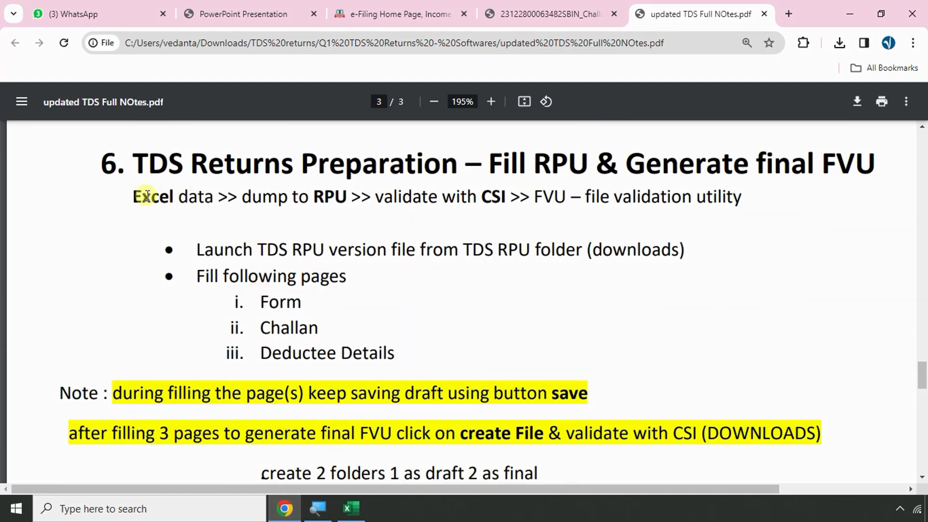
pyautogui.moveTo(146, 195); pyautogui.dragTo(688, 215)
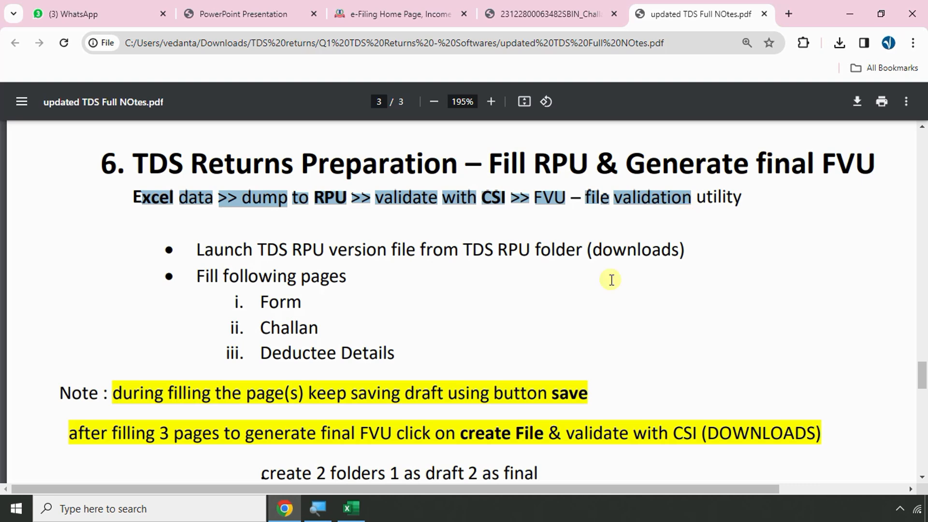
pyautogui.click(351, 508)
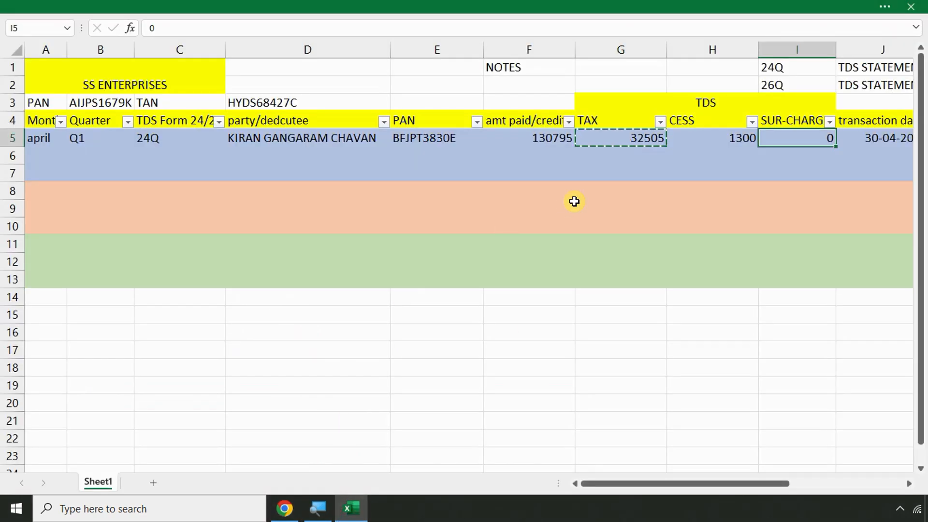
# Enter deposit date 01-05-2023 in L5 and select the BSR code cell M5
pyautogui.press('Escape')
pyautogui.press('Right')
pyautogui.press('Right')
pyautogui.press('Right')
pyautogui.press('Right')
pyautogui.press('Right')
pyautogui.press('Right')
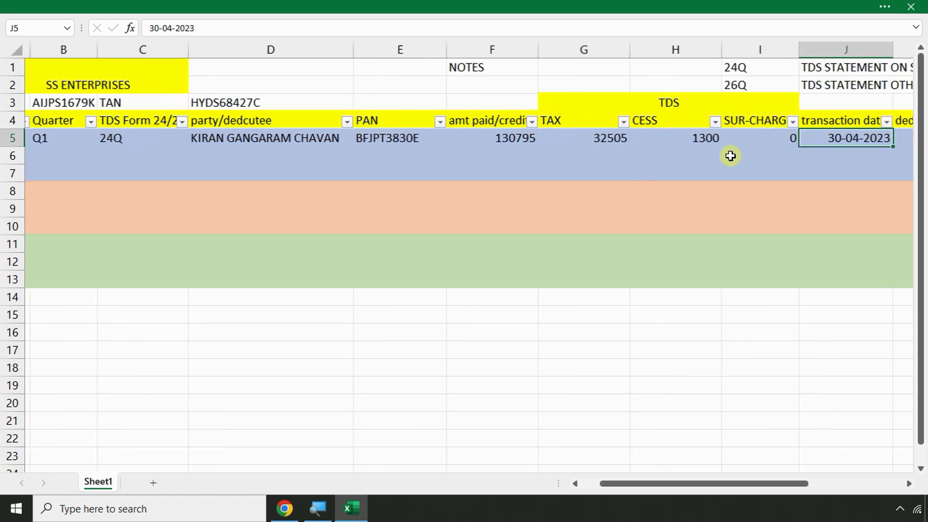
pyautogui.click(595, 138)
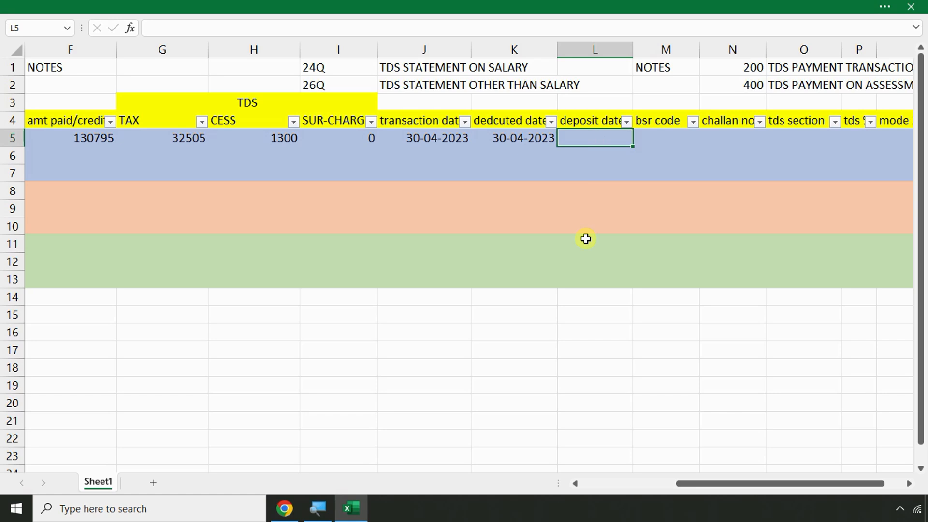
pyautogui.write('01-05-2023')
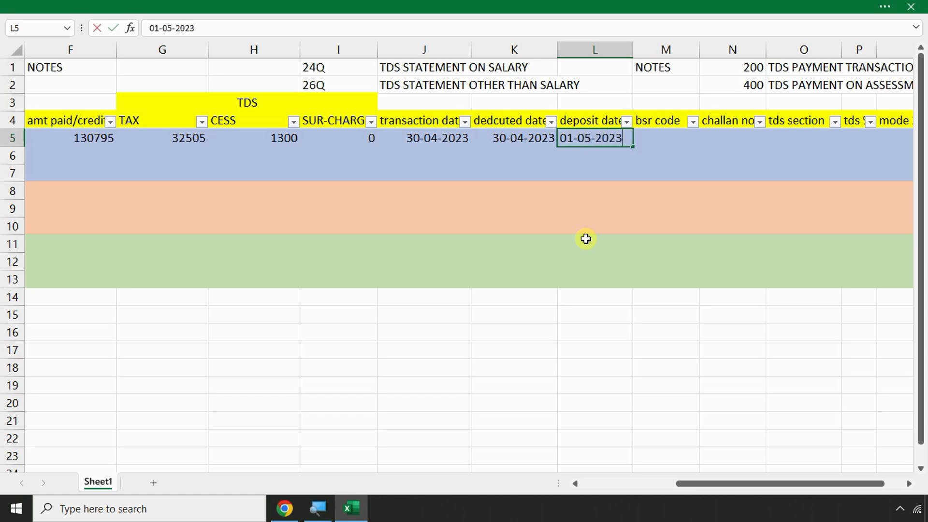
pyautogui.press('Return')
pyautogui.click(654, 141)
pyautogui.hotkey('alt', 'Tab')
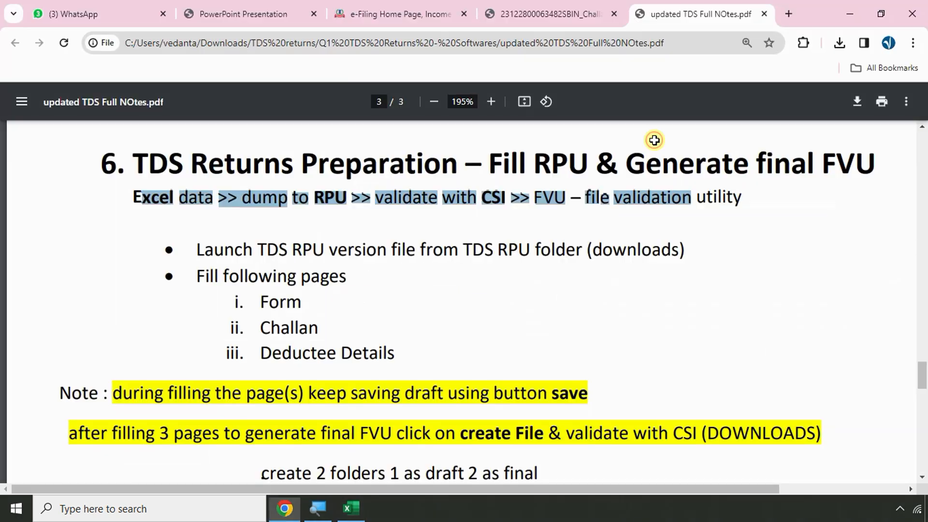
# Download the challan receipt again from the e-Filing confirmation page and open the PDF
pyautogui.click(599, 15)
pyautogui.click(382, 6)
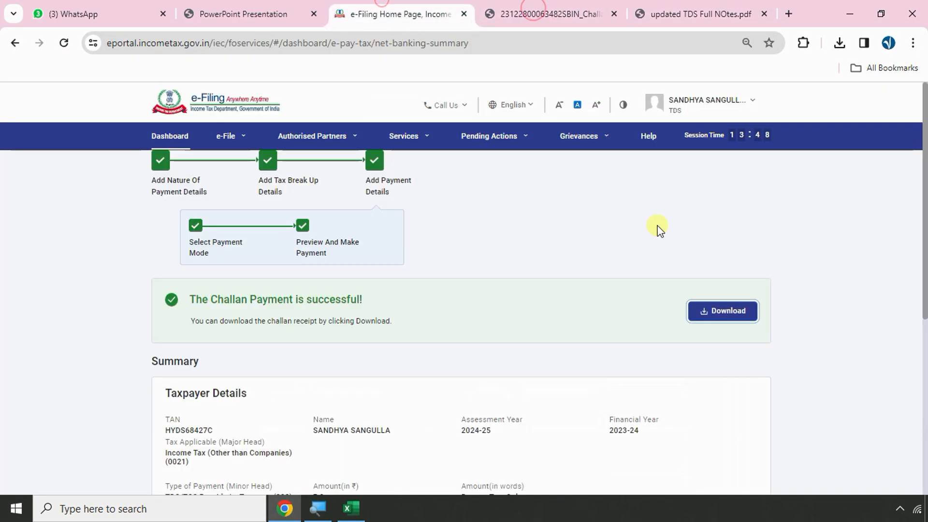
pyautogui.click(719, 310)
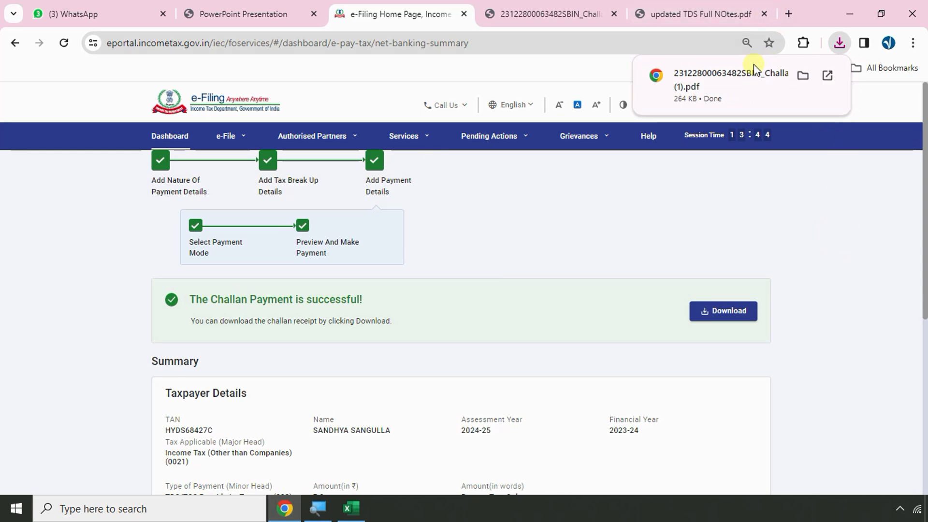
pyautogui.click(746, 70)
# Copy the receipt's BSR code 0002271 and return to the Excel register
pyautogui.scroll(-4, 534, 359)
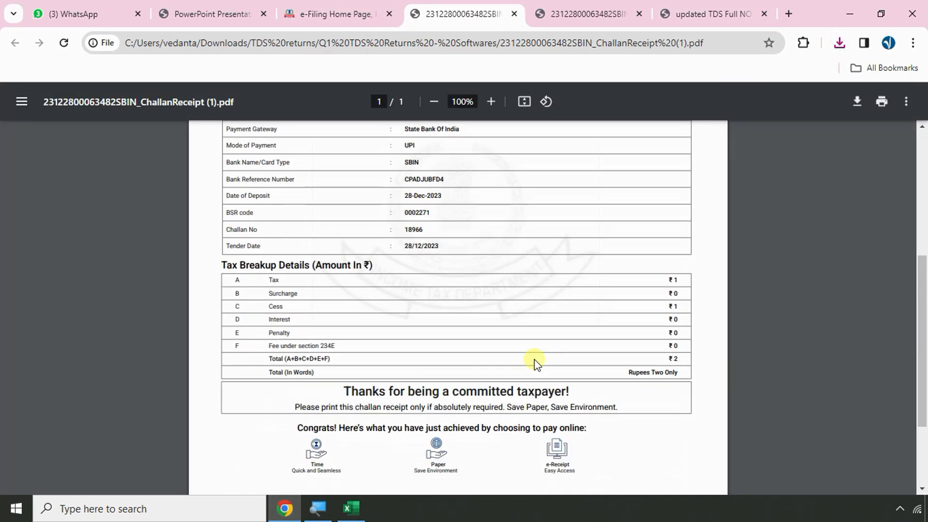
pyautogui.scroll(2, 497, 346)
pyautogui.scroll(4, 400, 321)
pyautogui.scroll(3, 394, 379)
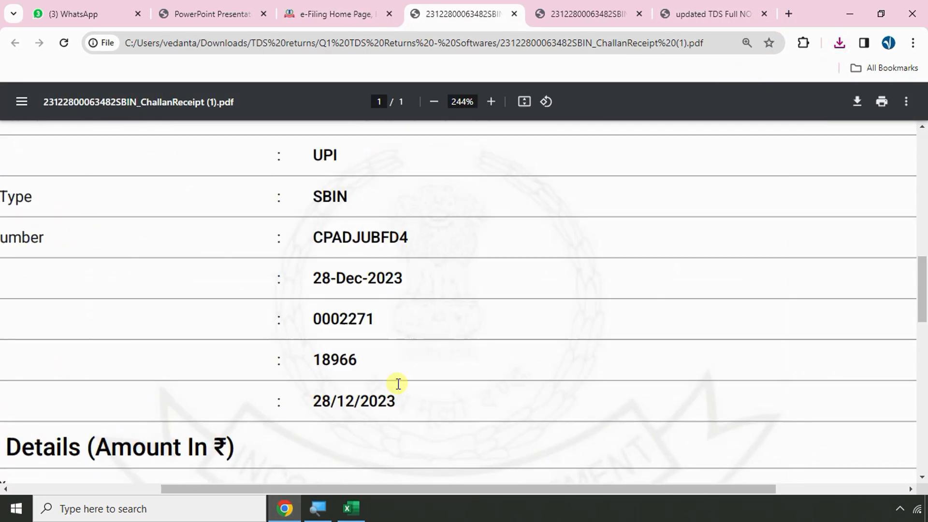
pyautogui.moveTo(437, 489); pyautogui.dragTo(321, 489)
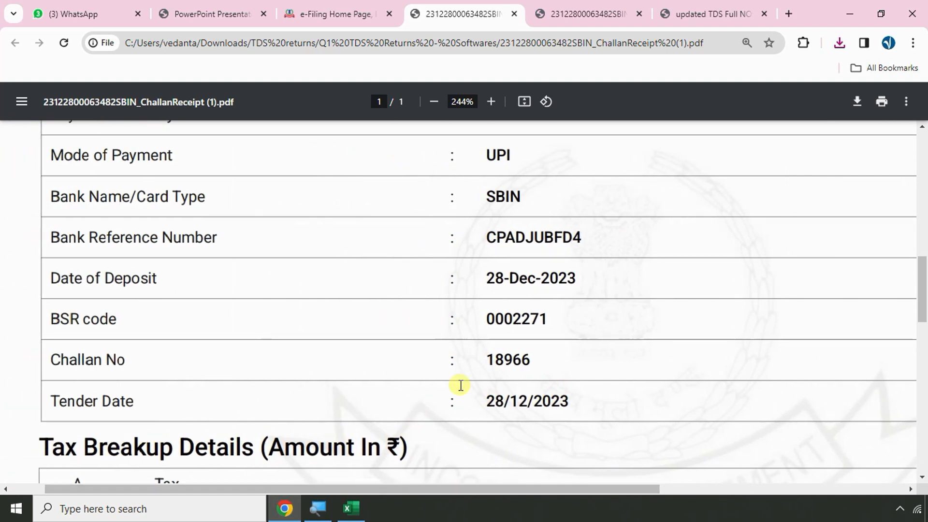
pyautogui.moveTo(481, 327); pyautogui.dragTo(578, 325)
pyautogui.hotkey('alt', 'Tab')
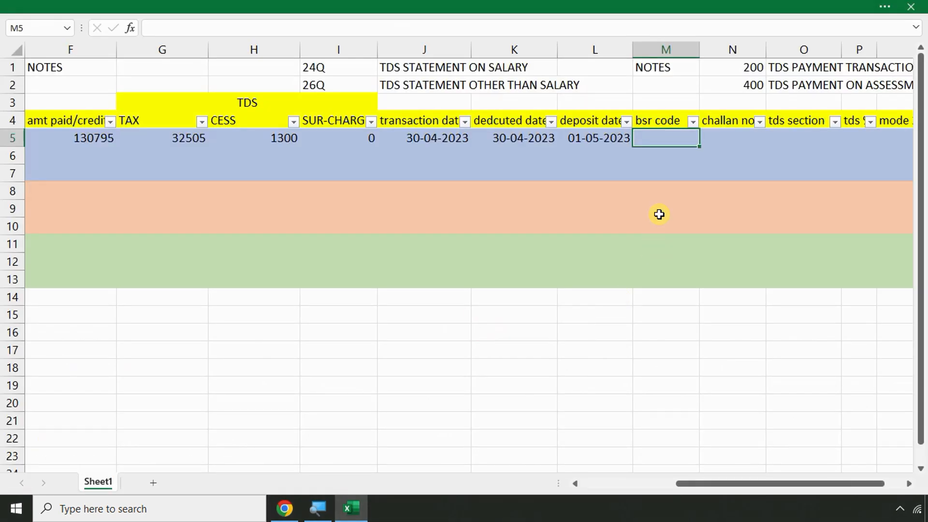
# Enter BSR code 0002271 as text in M5
pyautogui.write("'000")
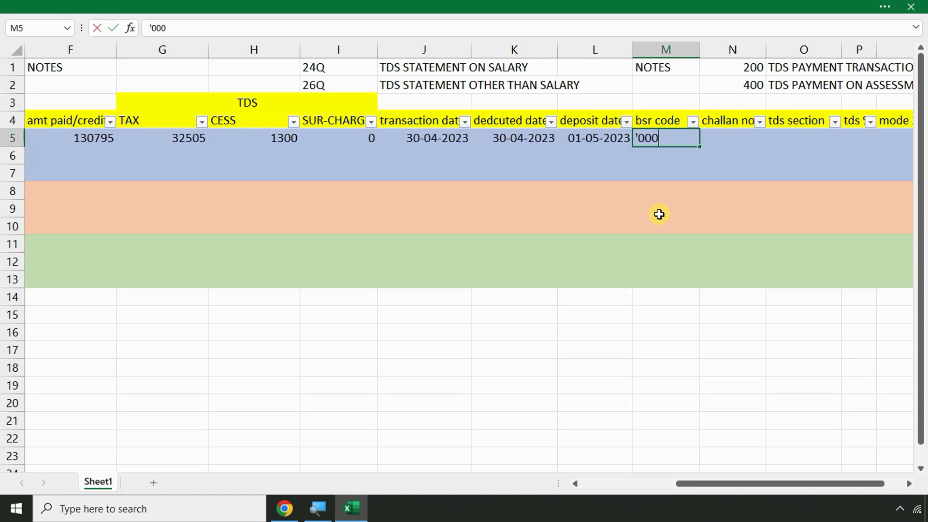
pyautogui.write('2271')
pyautogui.press('Return')
pyautogui.press('Up')
pyautogui.press('Right')
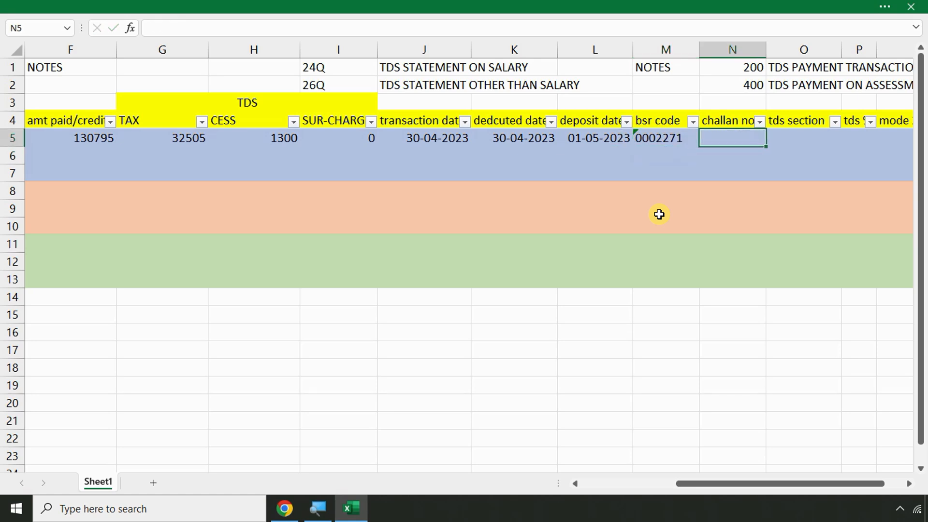
pyautogui.hotkey('alt', 'Tab')
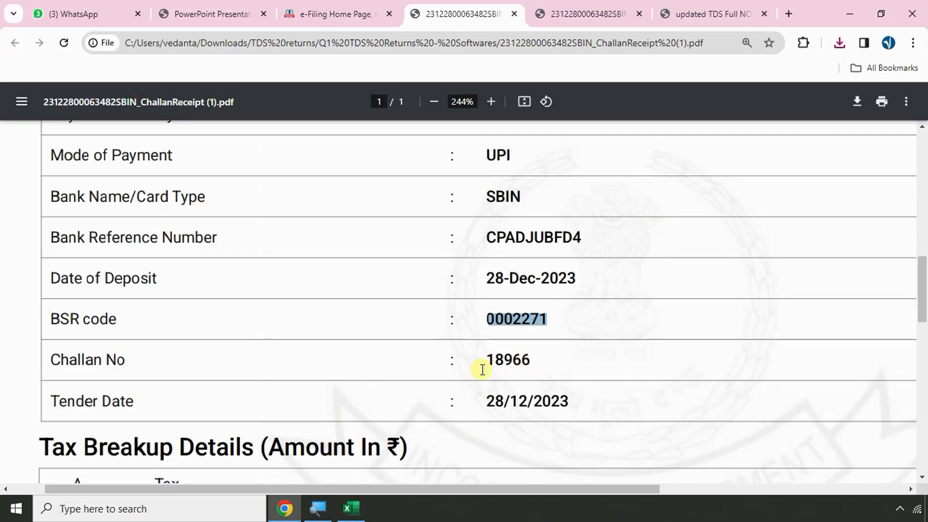
pyautogui.hotkey('alt', 'Tab')
pyautogui.press('Return')
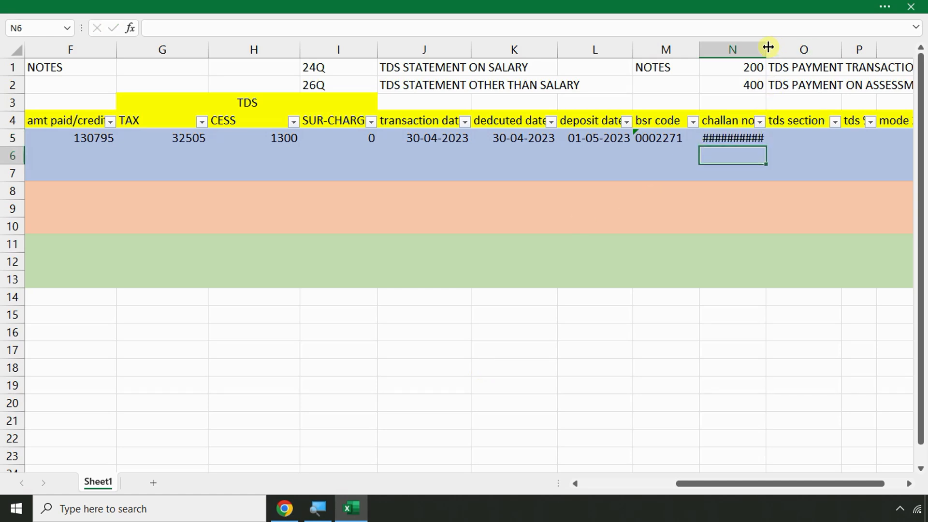
pyautogui.moveTo(767, 47); pyautogui.dragTo(782, 47)
pyautogui.click(747, 137)
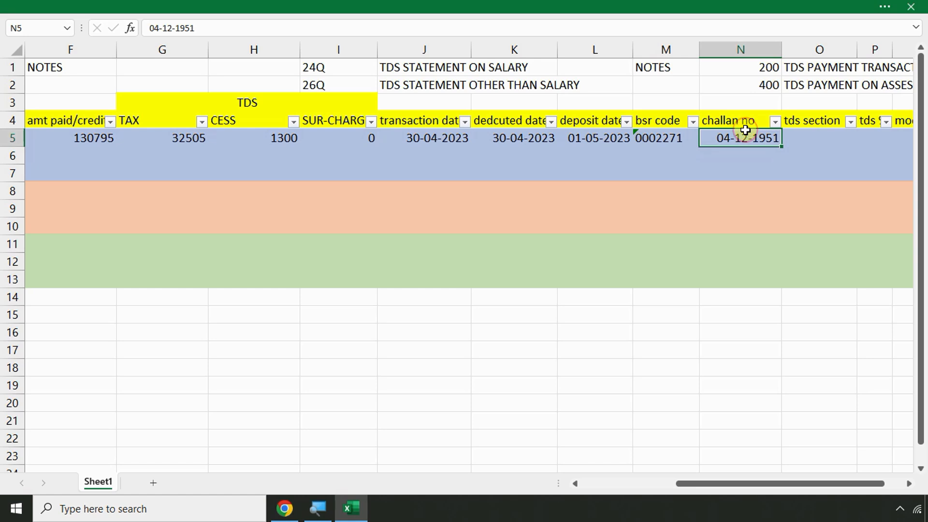
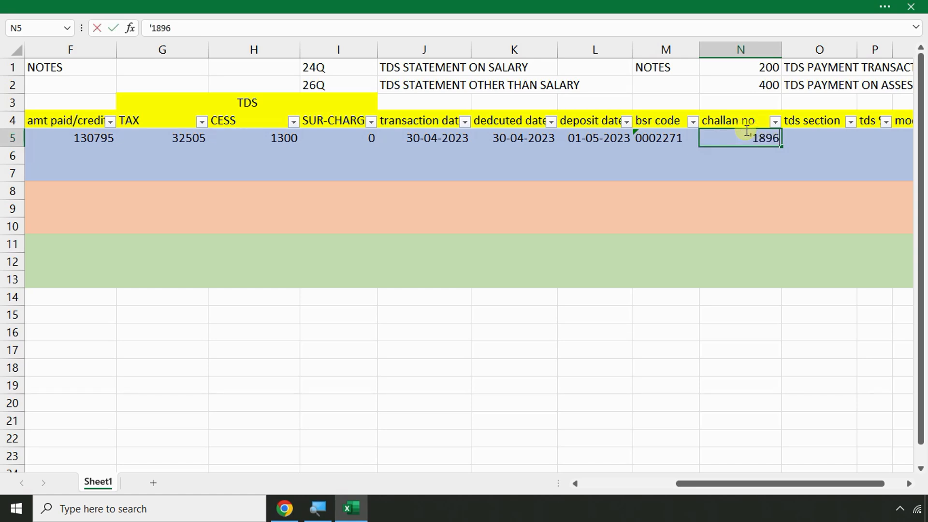
pyautogui.press('Return')
# Select tds section cell O5 and bring row 5's last columns into view
pyautogui.click(819, 125)
pyautogui.click(820, 144)
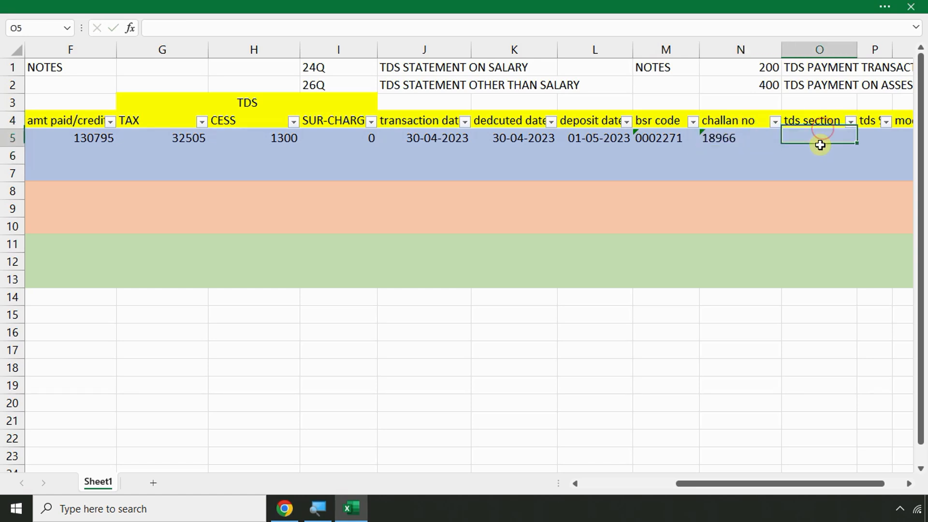
pyautogui.press('super')
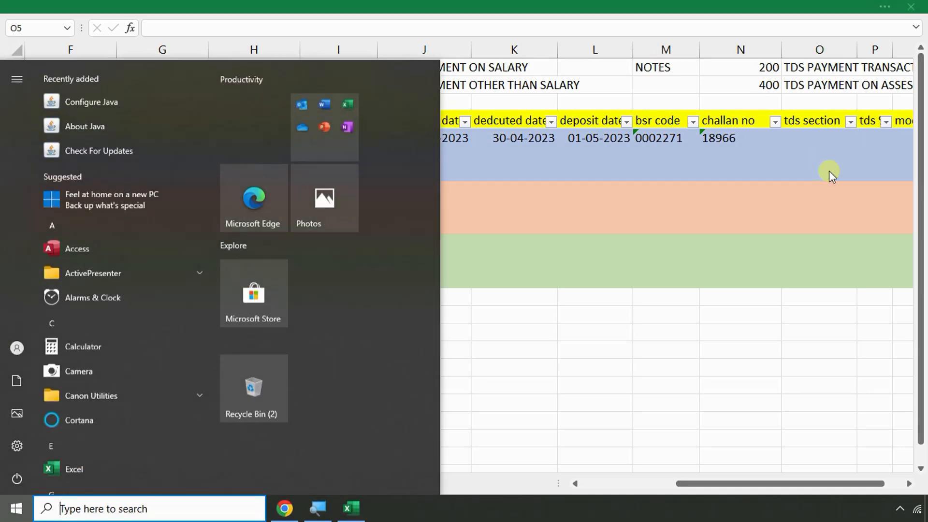
pyautogui.click(829, 172)
pyautogui.scroll(2, 829, 171)
pyautogui.moveTo(774, 483); pyautogui.dragTo(917, 482)
pyautogui.press('Right')
pyautogui.press('Right')
pyautogui.press('Right')
pyautogui.press('Right')
pyautogui.press('Right')
pyautogui.press('Right')
pyautogui.press('Right')
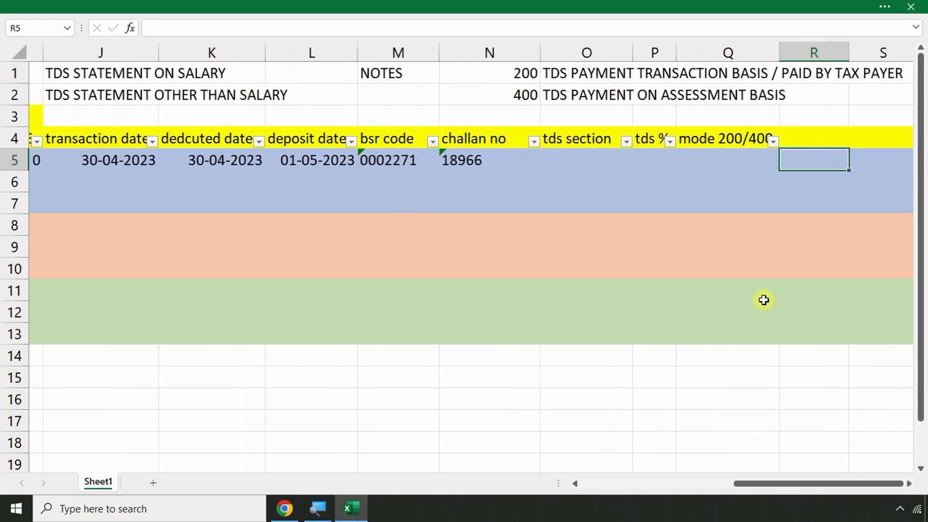
# Insert a blank column before tds % and enter 192B as the tds section in O5
pyautogui.click(357, 138)
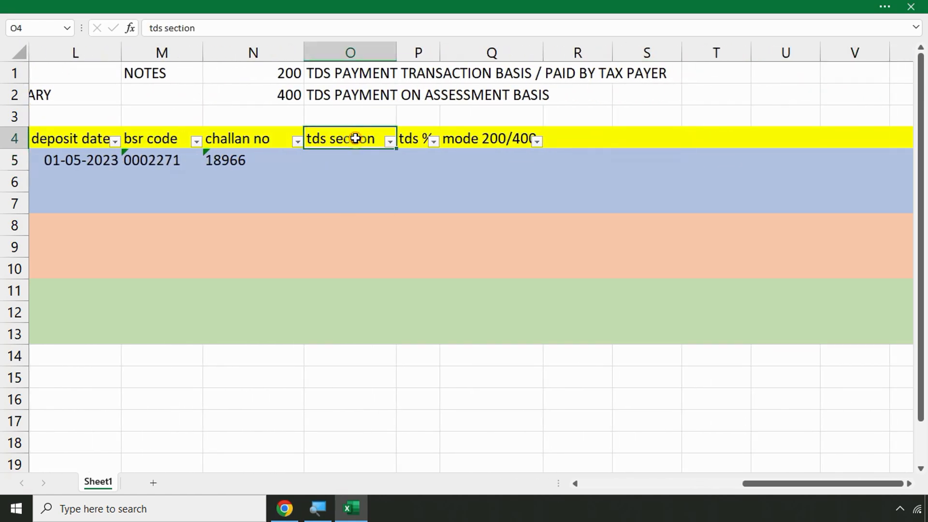
pyautogui.rightClick(421, 49)
pyautogui.click(457, 143)
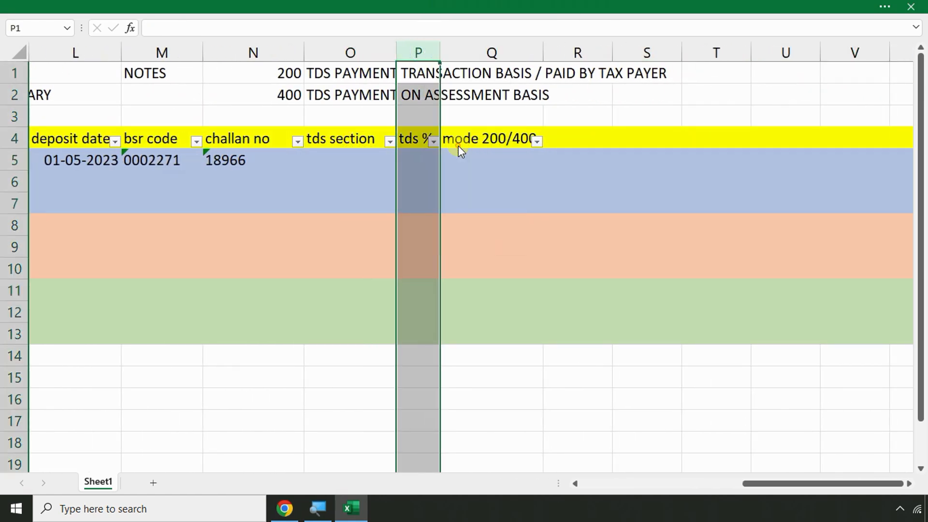
pyautogui.click(352, 138)
pyautogui.press('Down')
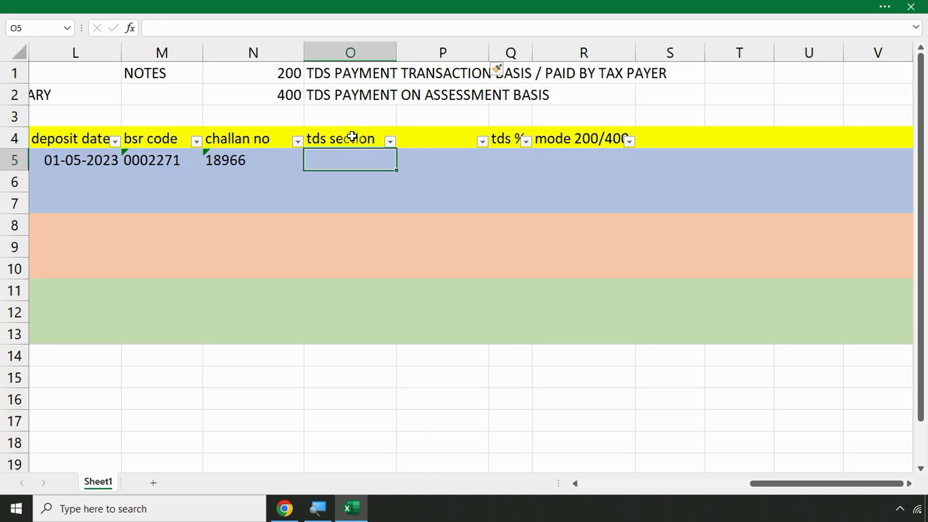
pyautogui.write('192b')
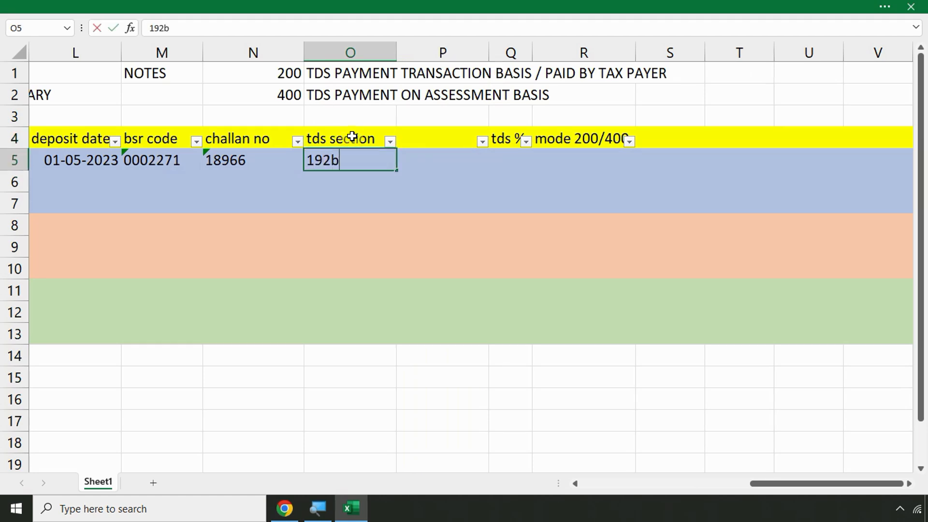
pyautogui.press('BackSpace')
pyautogui.write('B')
pyautogui.press('Return')
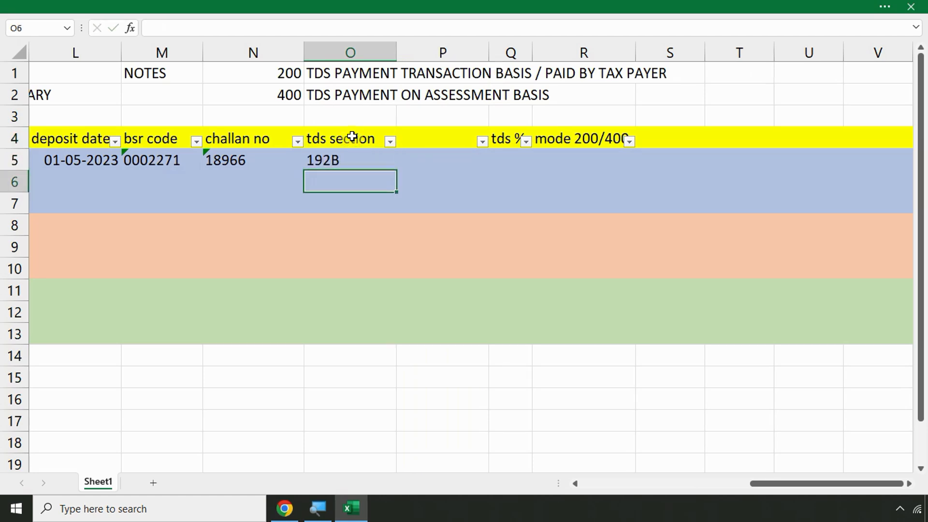
# Head the new column P4 'SHORT SECTION' and enter 92B in P5
pyautogui.press('Up')
pyautogui.press('Right')
pyautogui.press('Up')
pyautogui.write('S')
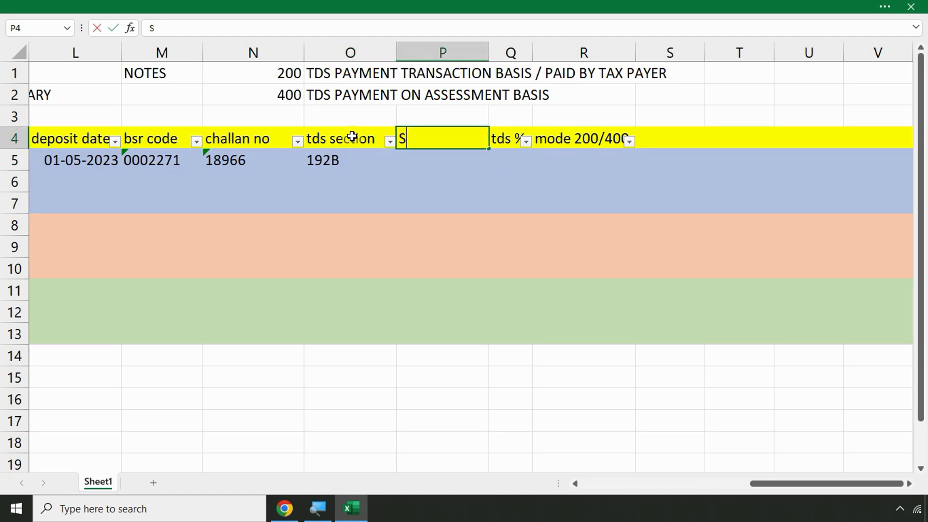
pyautogui.write('HORT SECTION')
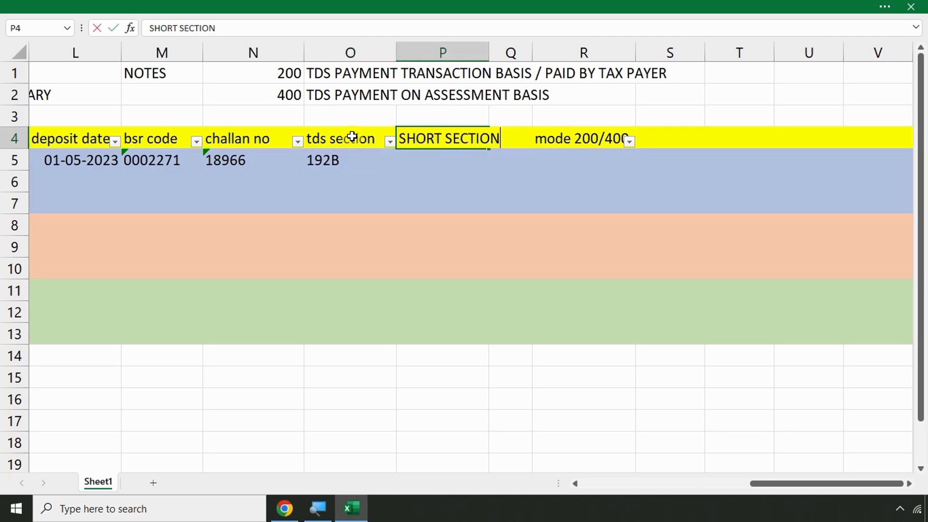
pyautogui.press('Return')
pyautogui.write('1')
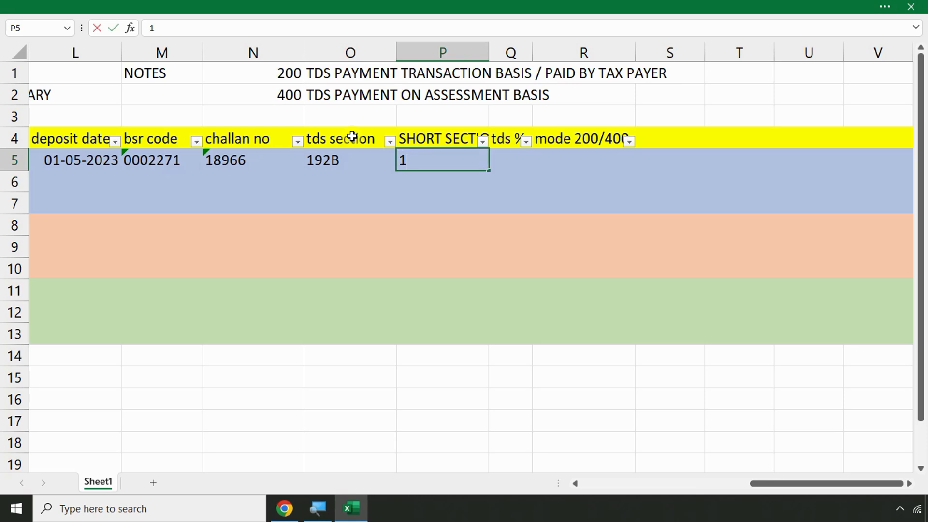
pyautogui.press('BackSpace')
pyautogui.write('92B')
pyautogui.press('Return')
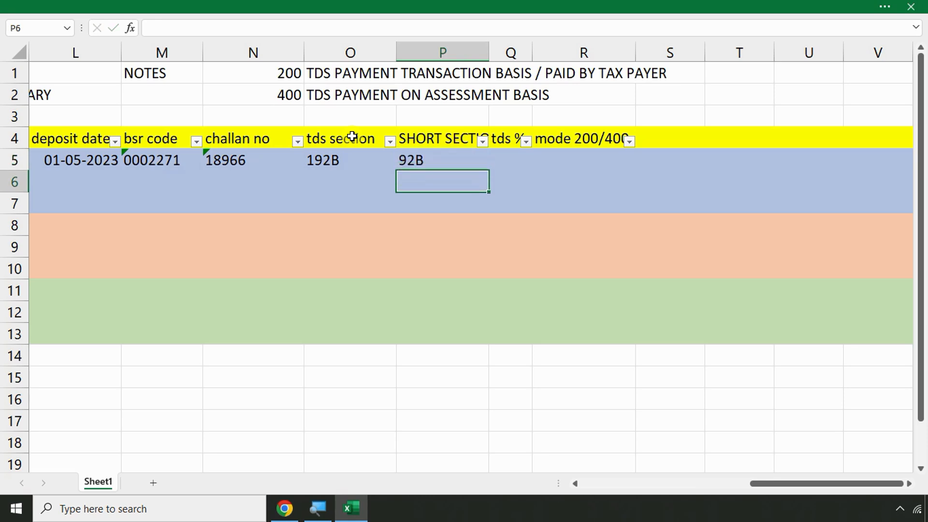
# Delete the tds % column and record mode 200 in row 5
pyautogui.press('Up')
pyautogui.press('Right')
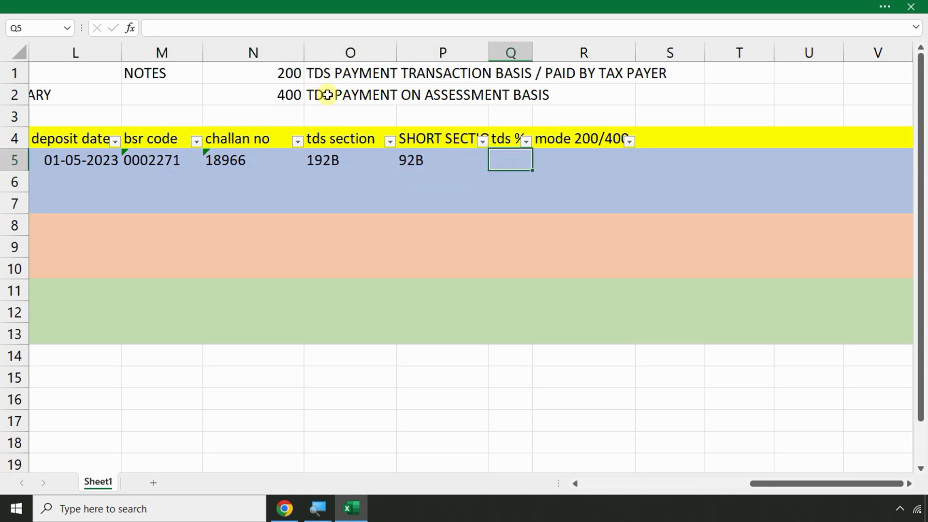
pyautogui.rightClick(512, 52)
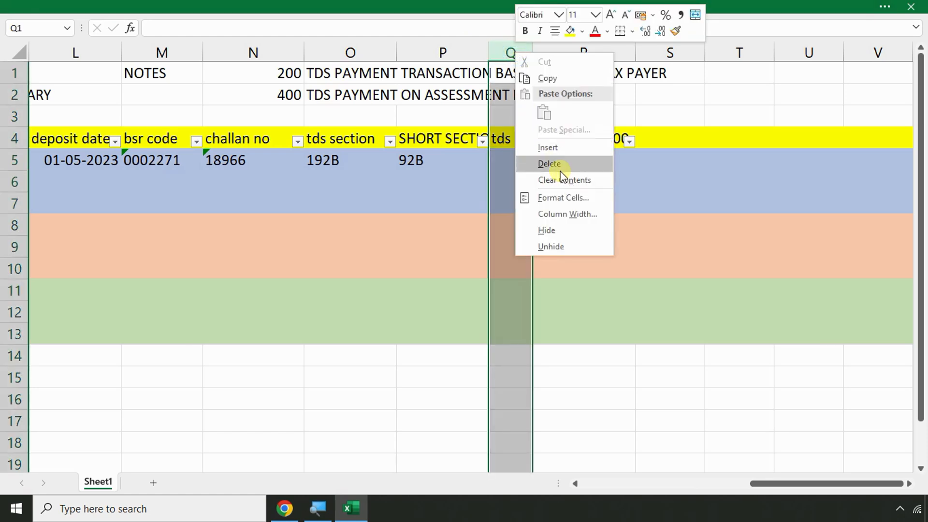
pyautogui.click(549, 164)
pyautogui.click(522, 164)
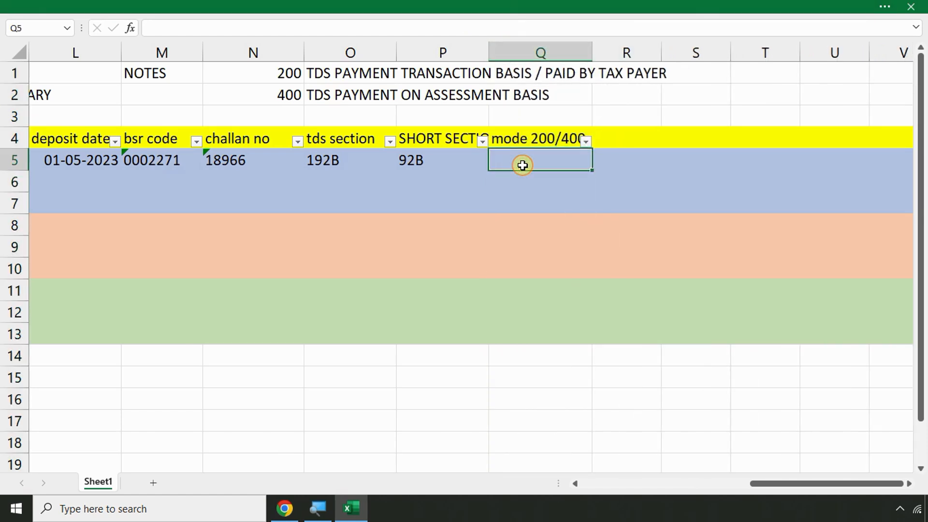
pyautogui.write('200')
pyautogui.press('Return')
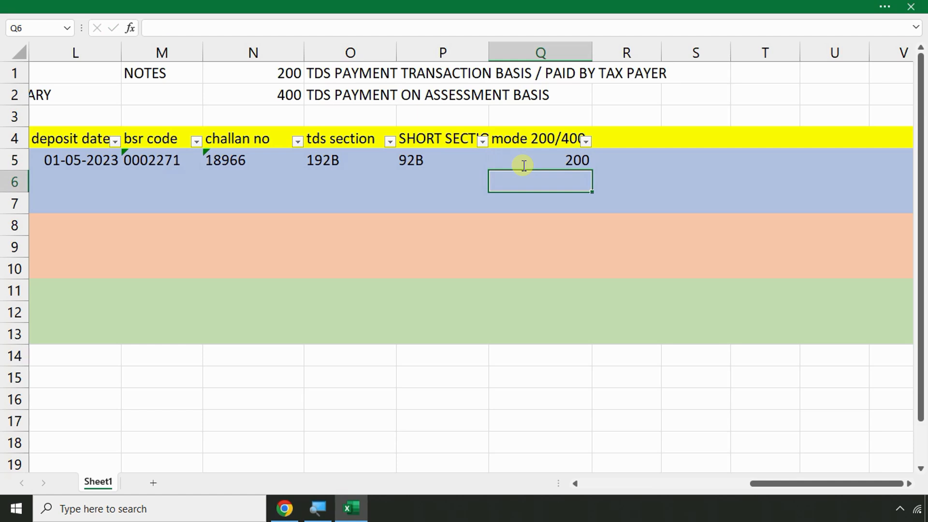
pyautogui.press('Up')
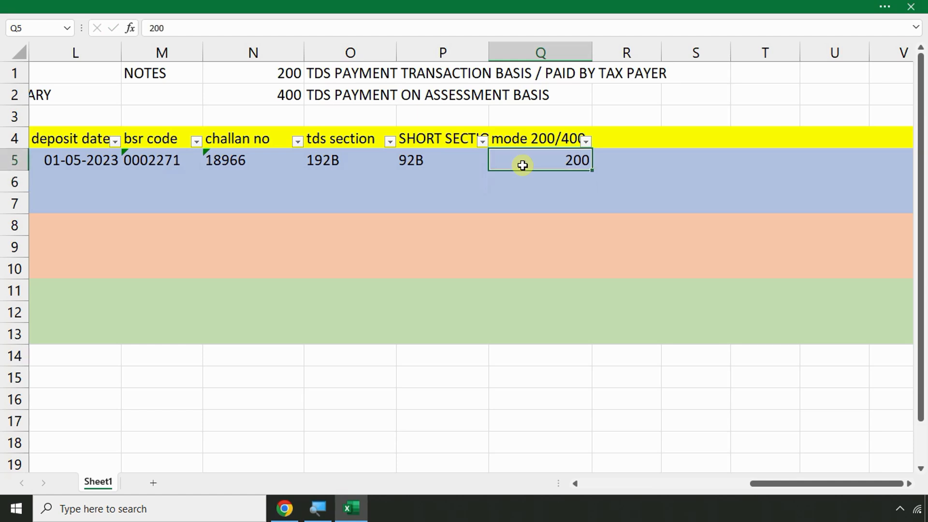
pyautogui.press('Left')
pyautogui.press('Left')
pyautogui.press('Left')
pyautogui.press('Left')
pyautogui.press('Left')
pyautogui.press('Left')
pyautogui.press('Left')
pyautogui.press('Left')
pyautogui.press('Left')
pyautogui.press('Left')
pyautogui.press('Left')
pyautogui.press('Left')
pyautogui.press('Left')
pyautogui.press('Left')
pyautogui.press('Left')
pyautogui.press('Left')
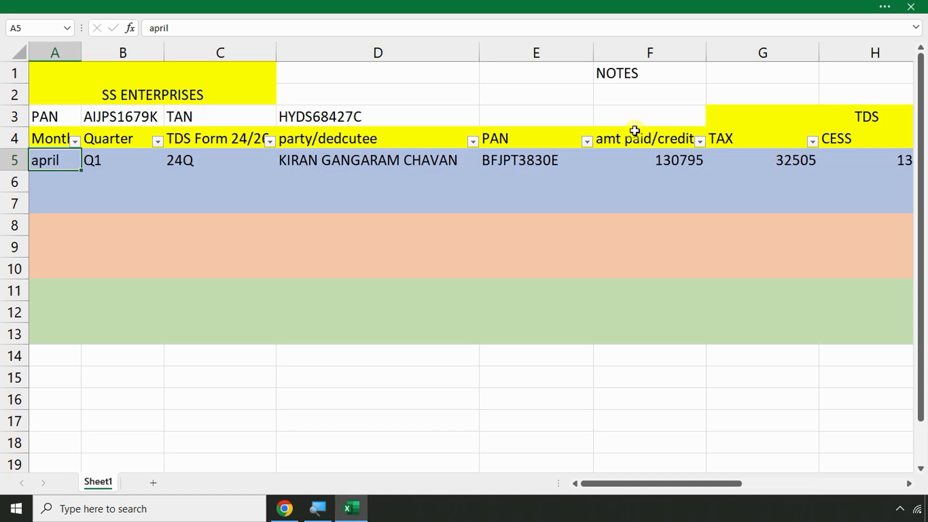
pyautogui.hotkey('alt', 'Tab')
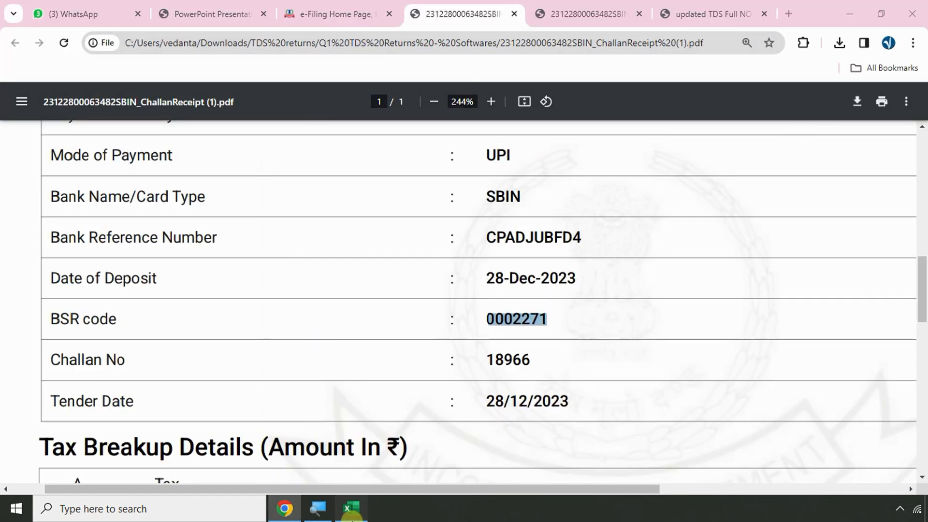
pyautogui.hotkey('alt', 'Tab')
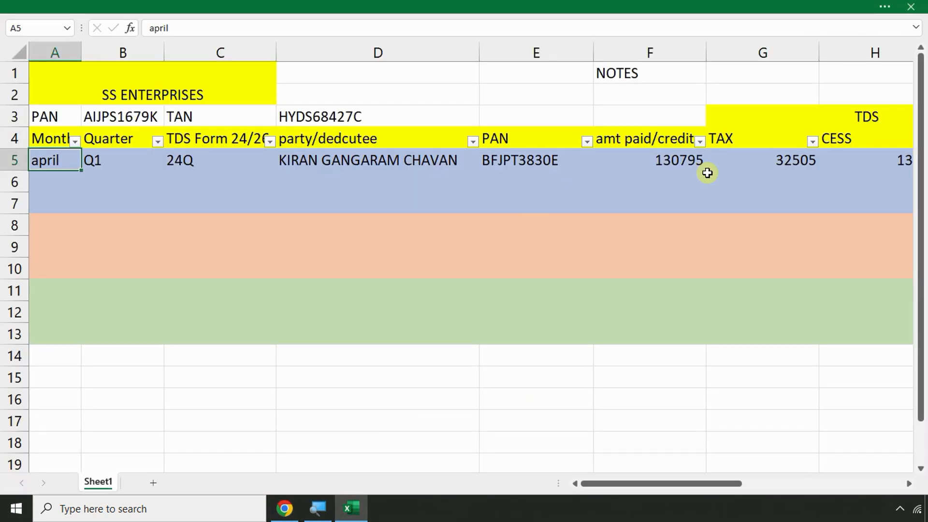
pyautogui.moveTo(758, 159); pyautogui.dragTo(772, 335)
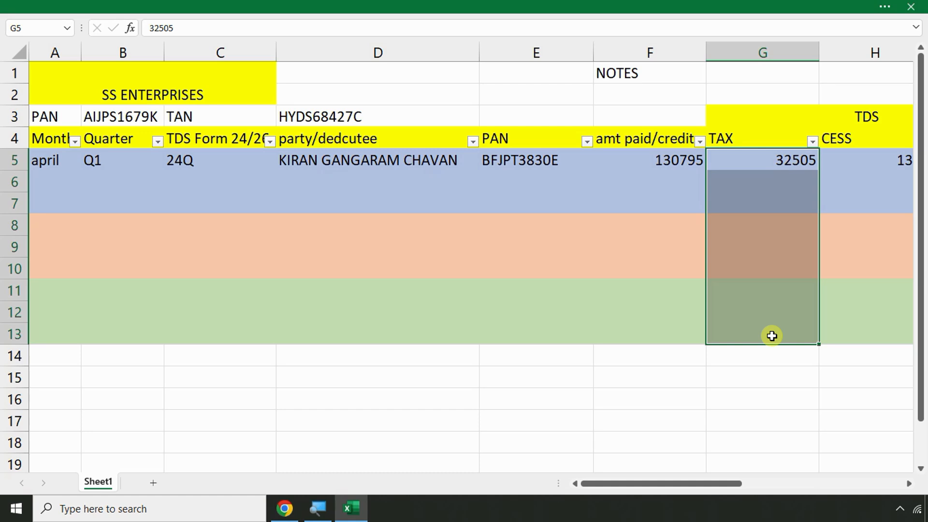
pyautogui.press('Right')
pyautogui.press('Right')
pyautogui.press('Right')
pyautogui.press('Right')
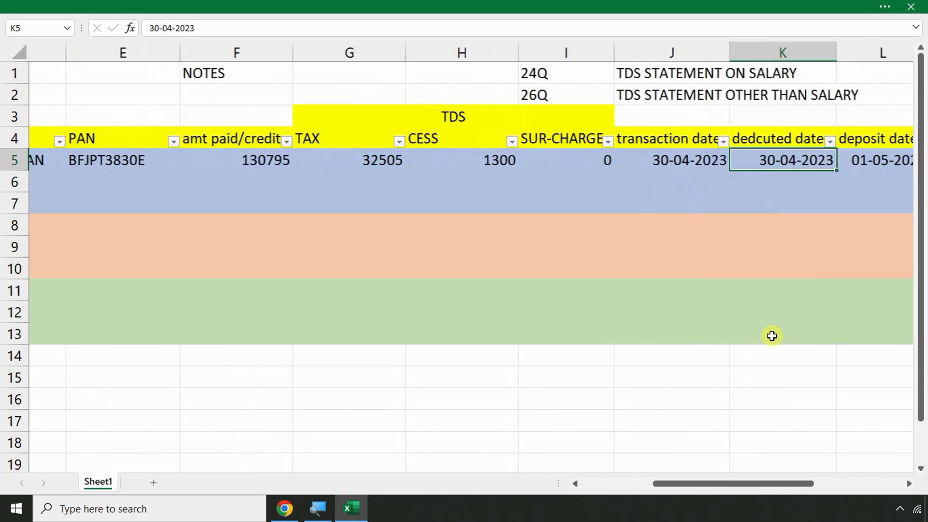
pyautogui.press('Right')
pyautogui.press('Right')
pyautogui.press('Right')
pyautogui.press('Right')
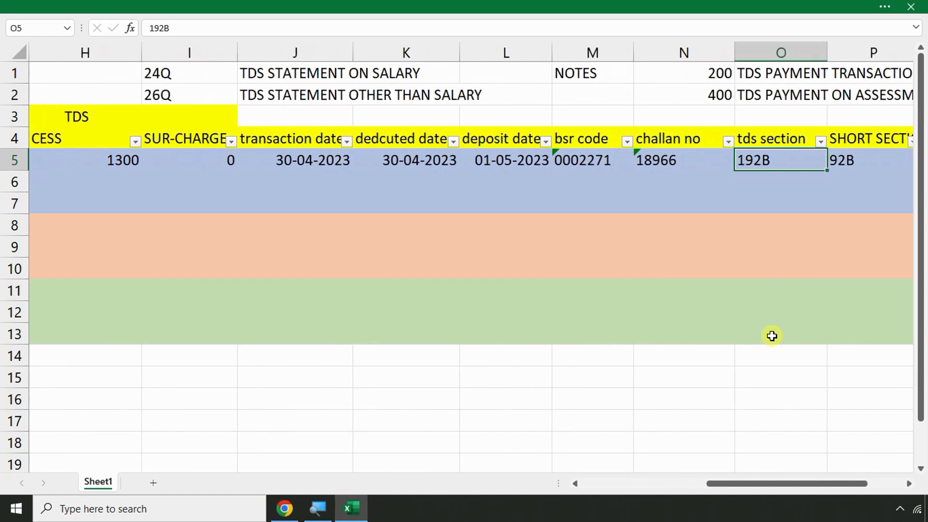
pyautogui.press('Right')
pyautogui.press('Right')
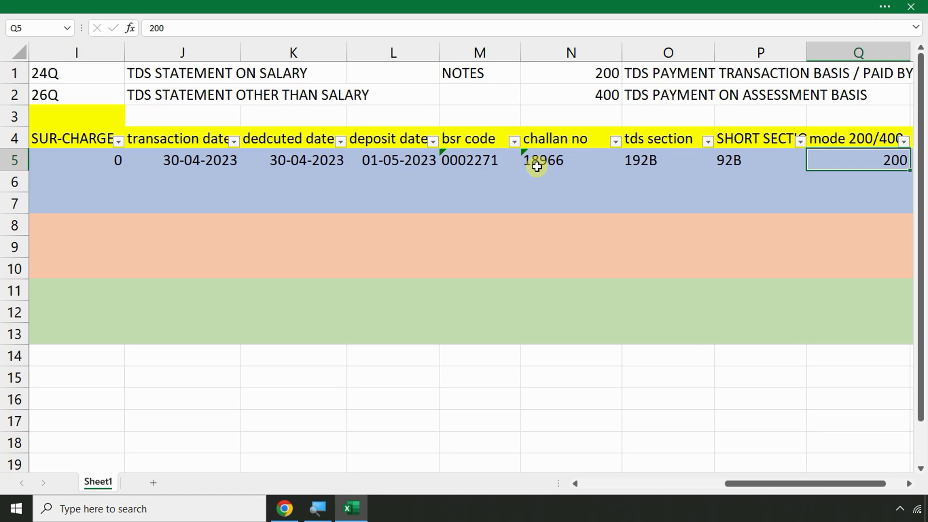
pyautogui.press('Right')
pyautogui.press('Right')
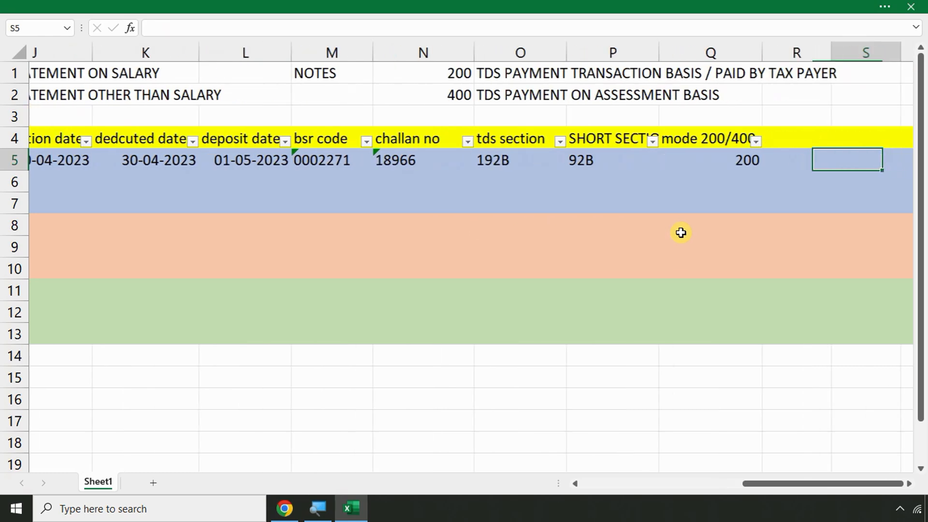
pyautogui.press('Right')
pyautogui.press('Left')
pyautogui.press('Left')
pyautogui.press('Left')
pyautogui.press('Left')
pyautogui.press('Left')
pyautogui.press('Left')
pyautogui.press('Left')
pyautogui.press('Left')
pyautogui.press('Left')
pyautogui.press('Left')
pyautogui.press('Left')
pyautogui.press('Left')
pyautogui.press('Left')
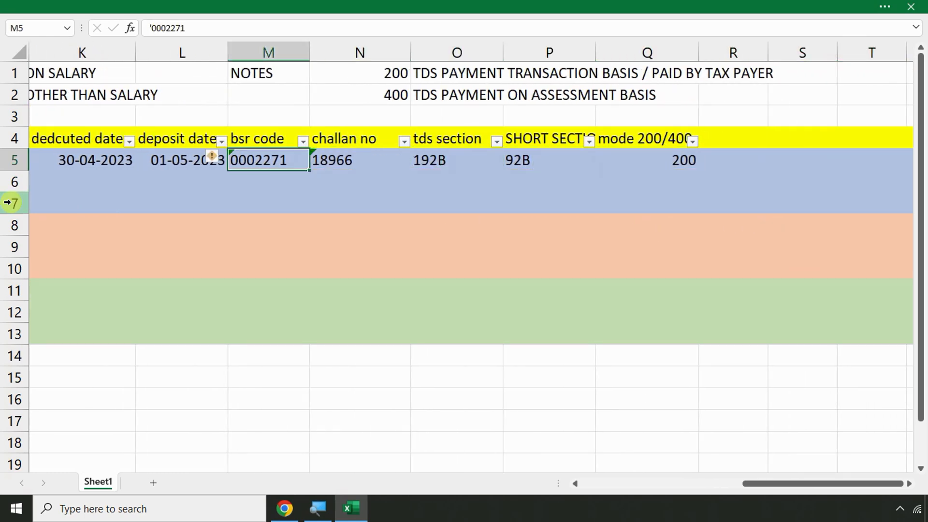
pyautogui.press('Left')
pyautogui.press('Left')
pyautogui.press('Left')
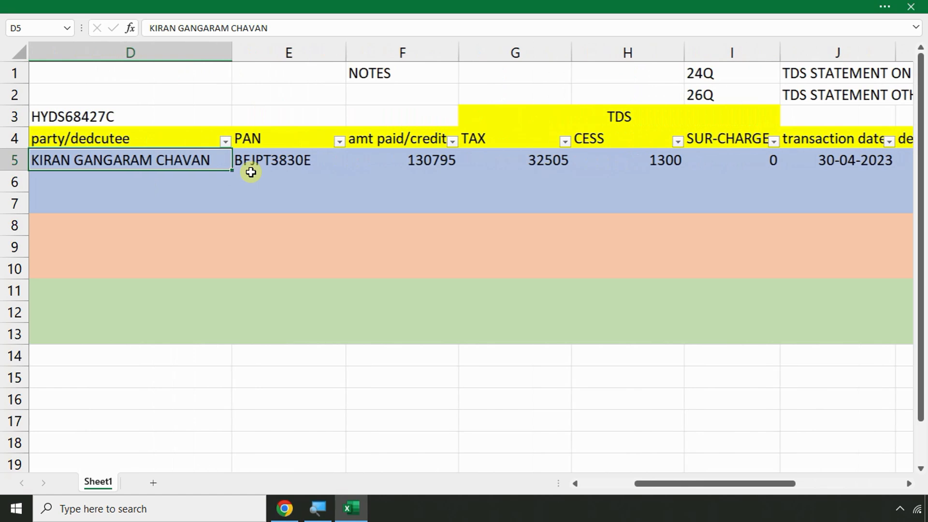
pyautogui.moveTo(491, 157); pyautogui.dragTo(497, 338)
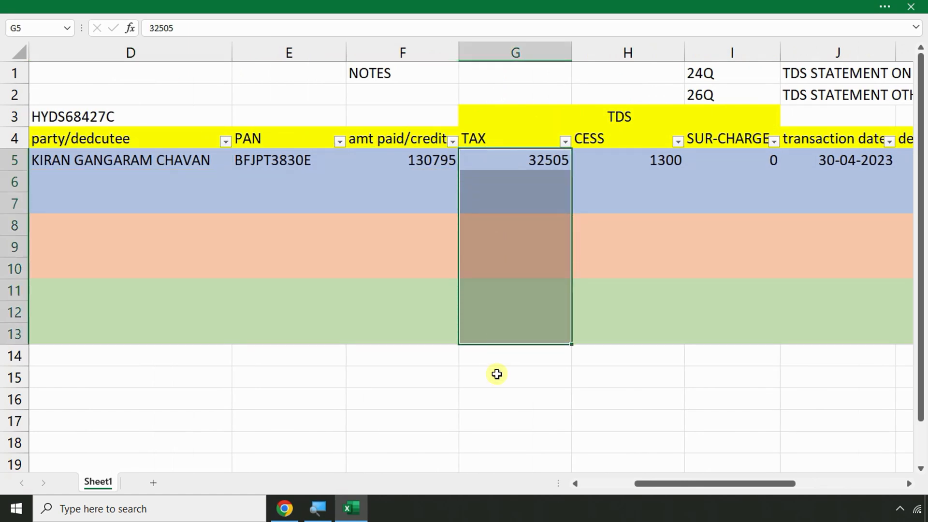
pyautogui.click(498, 357)
pyautogui.moveTo(512, 169); pyautogui.dragTo(515, 338)
pyautogui.click(512, 357)
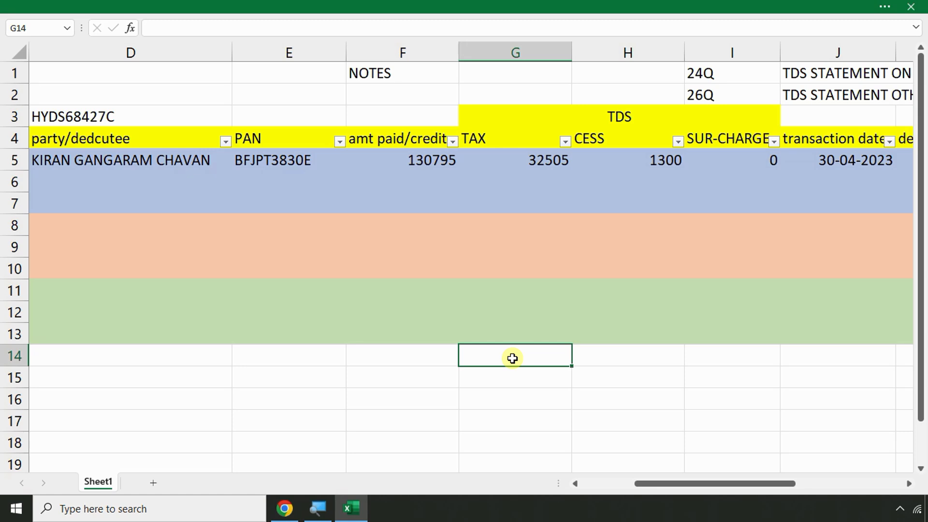
pyautogui.press('Right')
pyautogui.press('Right')
pyautogui.press('Right')
pyautogui.press('Right')
pyautogui.press('Right')
pyautogui.press('Right')
pyautogui.press('Right')
pyautogui.press('Right')
pyautogui.press('Right')
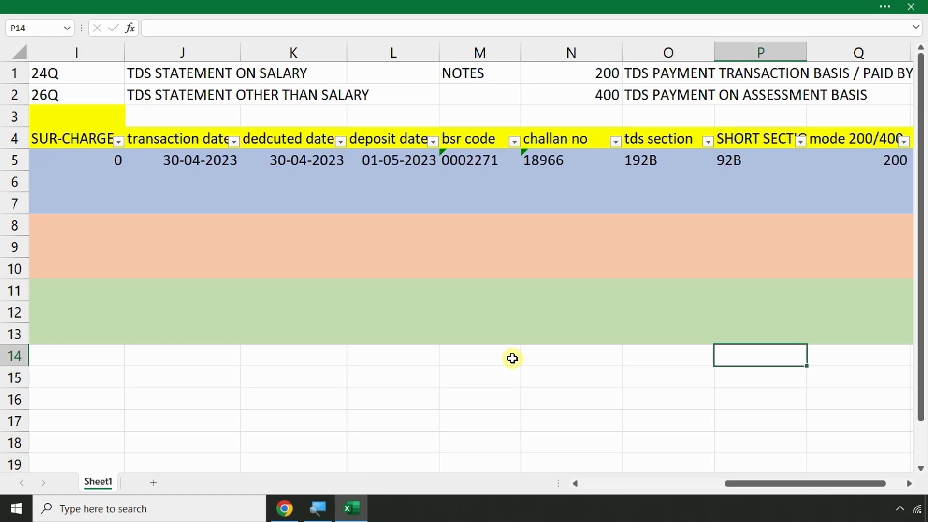
pyautogui.hotkey('alt', 'Tab')
pyautogui.click(358, 509)
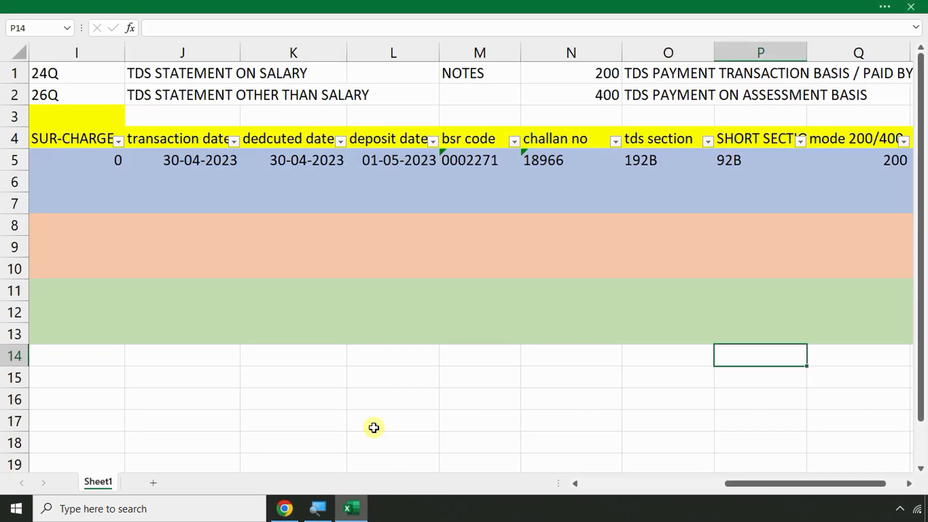
pyautogui.click(266, 237)
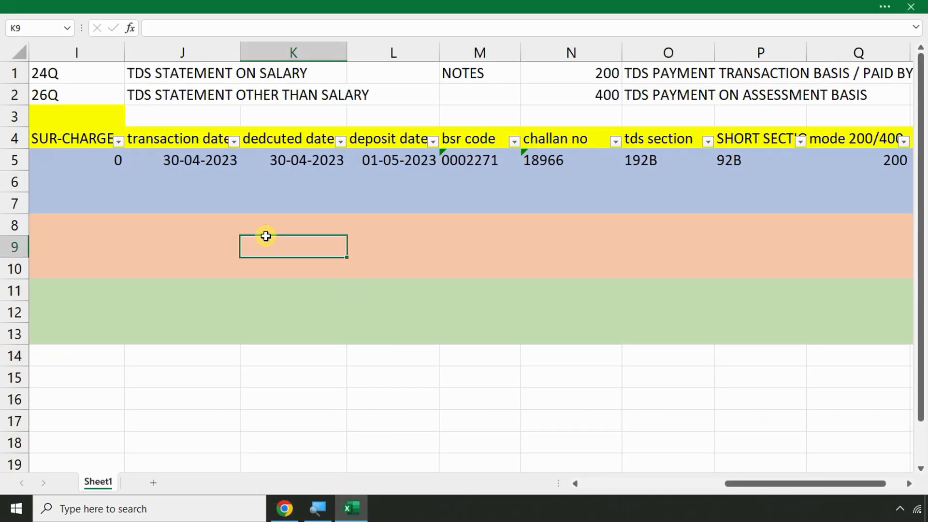
pyautogui.press('Left')
pyautogui.press('Left')
pyautogui.press('Left')
pyautogui.press('Left')
pyautogui.press('Left')
pyautogui.press('Left')
pyautogui.press('Left')
pyautogui.press('Left')
pyautogui.press('Left')
pyautogui.press('Left')
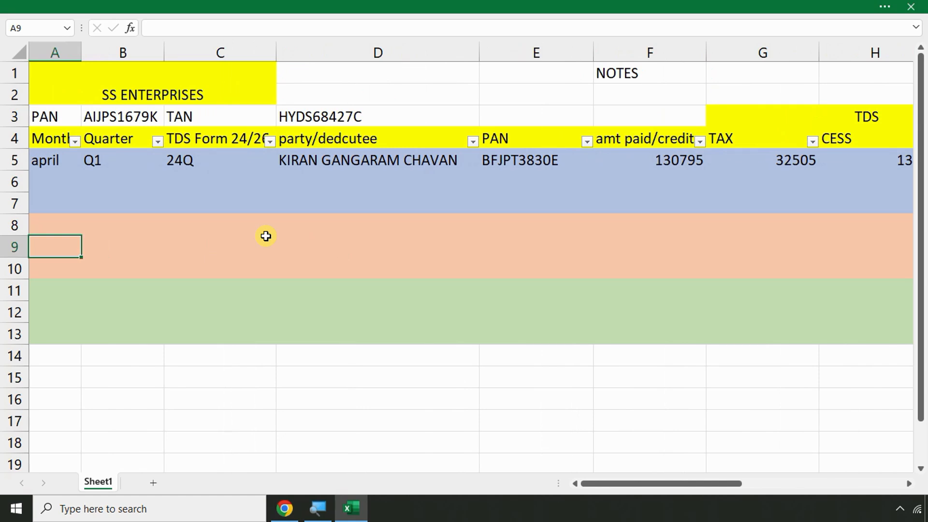
pyautogui.press('Right')
pyautogui.press('Right')
pyautogui.press('Right')
pyautogui.press('Right')
pyautogui.press('Right')
pyautogui.press('Right')
pyautogui.press('Right')
pyautogui.press('Right')
pyautogui.press('Right')
pyautogui.press('Right')
pyautogui.press('Right')
pyautogui.press('Right')
pyautogui.press('Right')
pyautogui.press('Right')
pyautogui.press('Right')
pyautogui.press('Right')
pyautogui.press('Right')
pyautogui.press('Right')
pyautogui.press('Right')
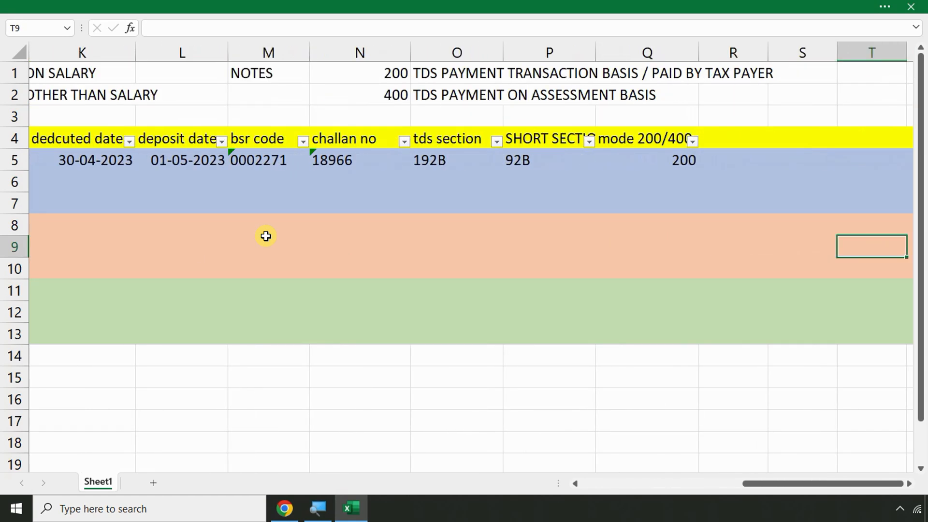